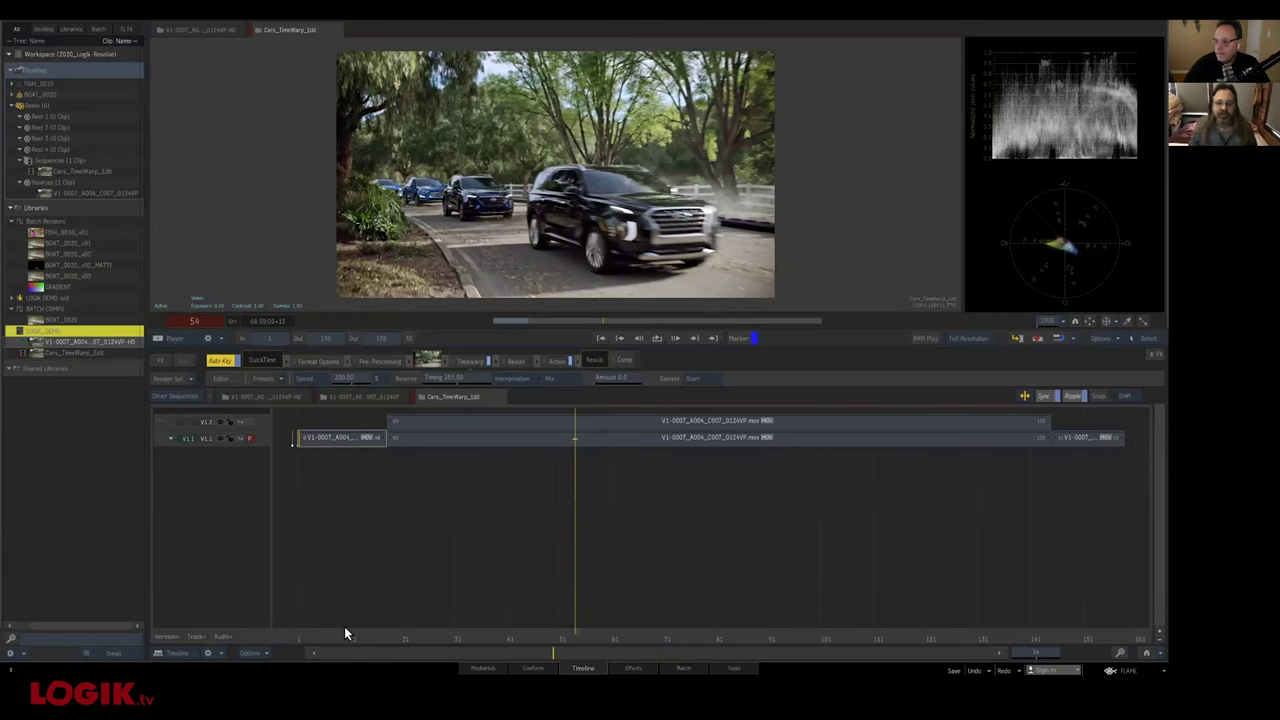
Step forward a few frames, then scrub back to frame 56 on track V1.1
key("Right")
key("Right")
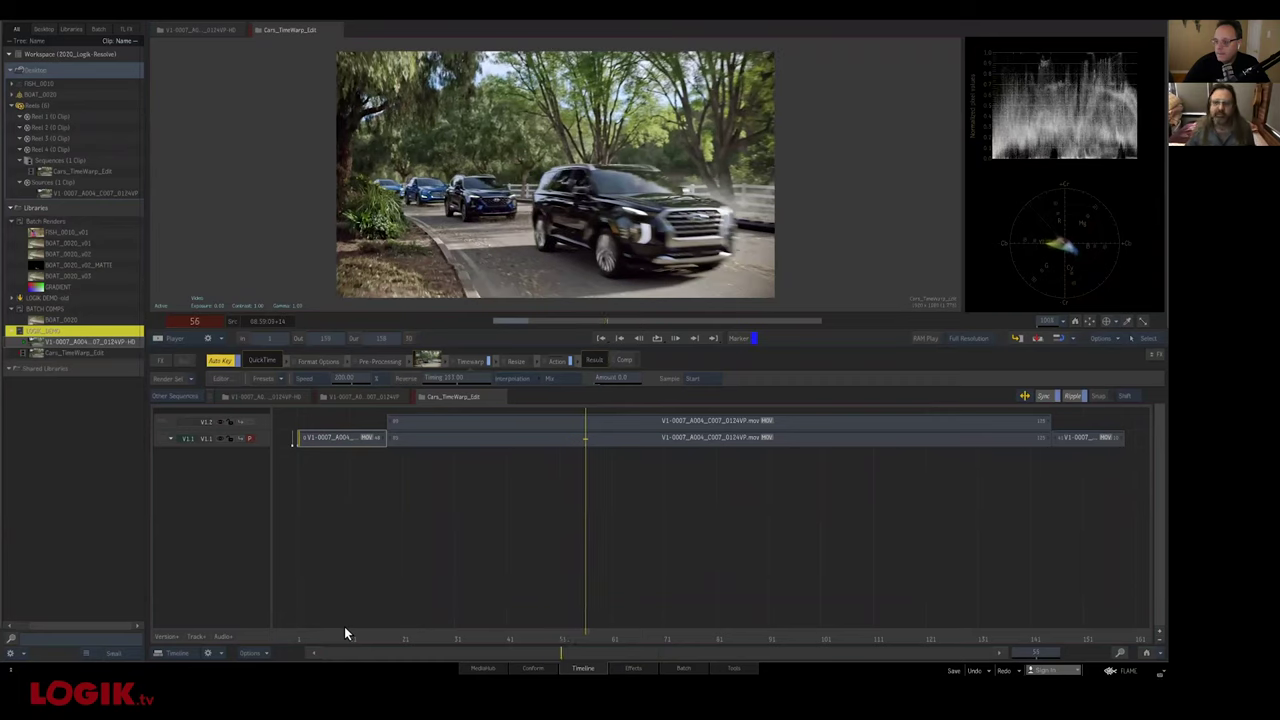
key("Right")
key("Right")
key("Right")
key("Right")
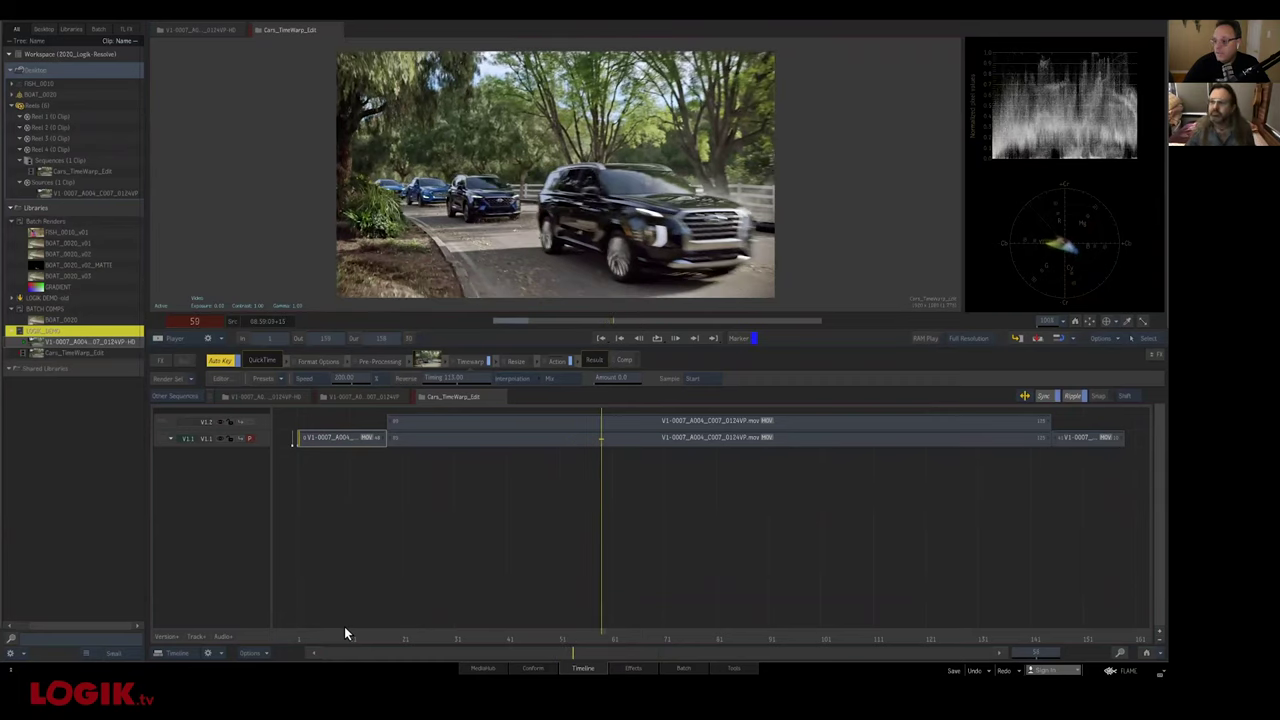
key("Right")
key("Right")
key("Right")
key("Right")
key("Right")
key("Right")
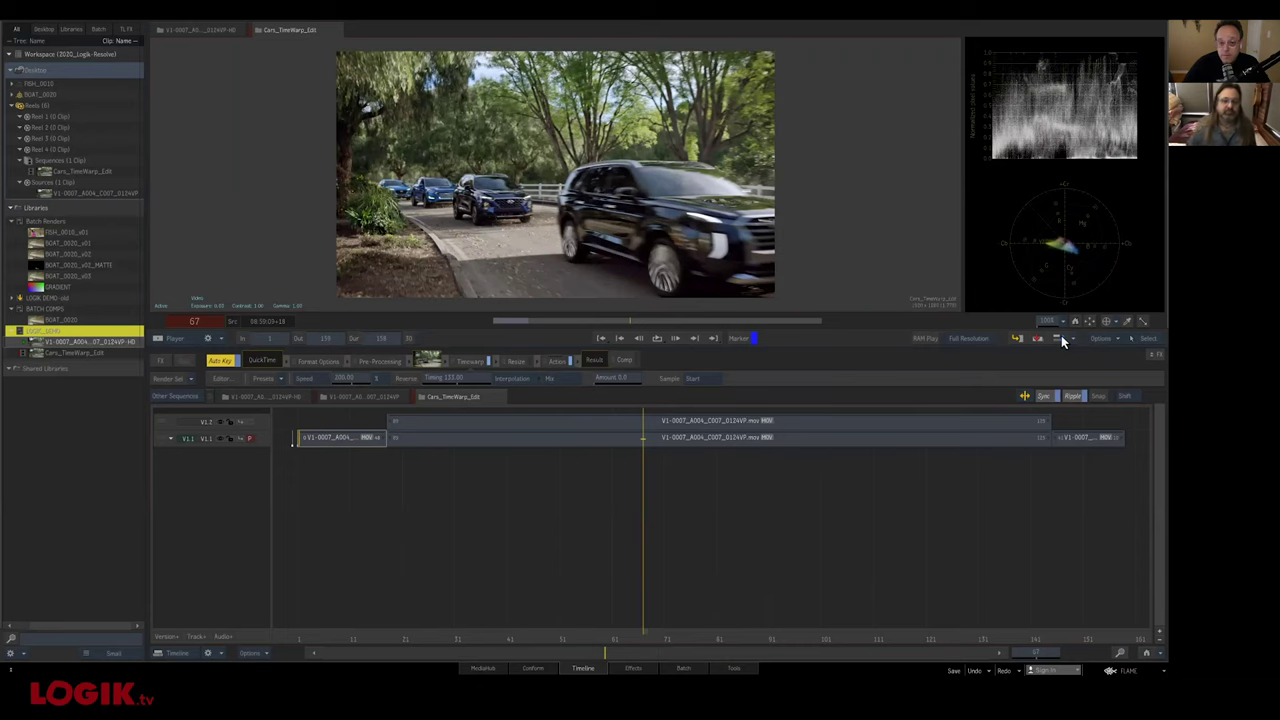
key("Up")
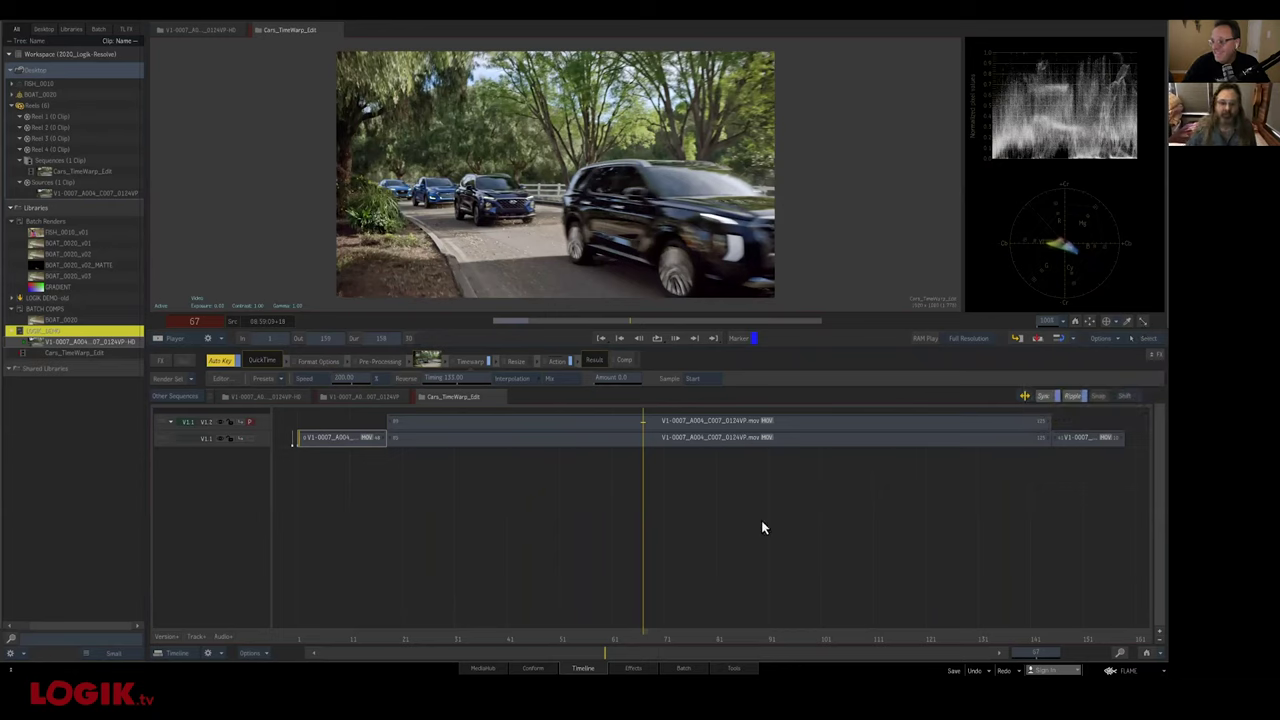
key("Down")
left_click_drag(625, 641, 461, 628)
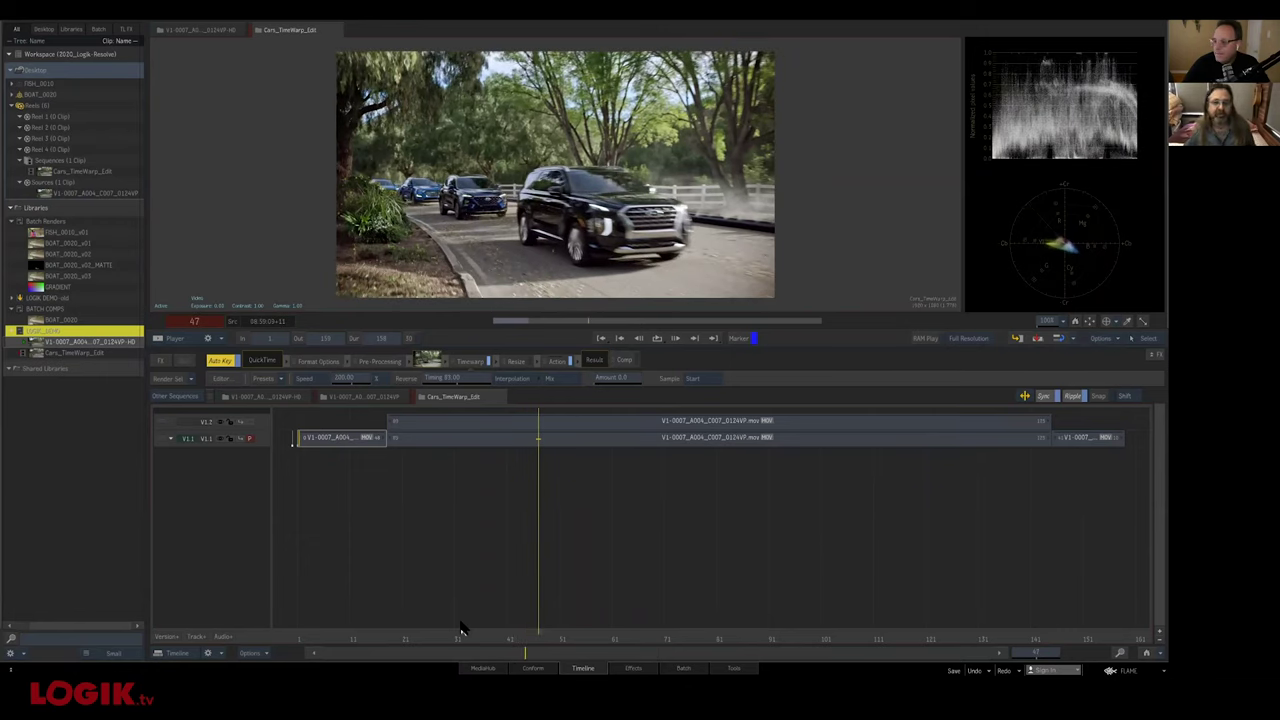
Select the timewarped clip on V1.2, play it from its start, and show it full screen
key("Up")
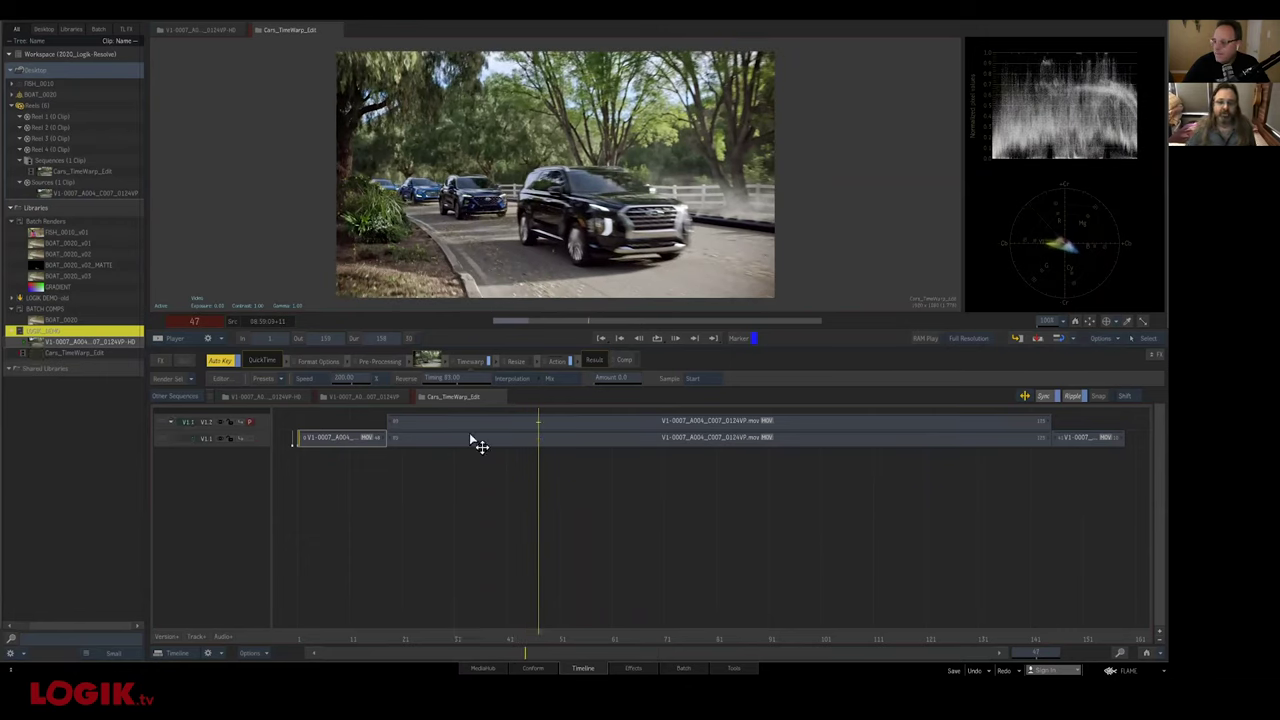
left_click(561, 427)
key("Up")
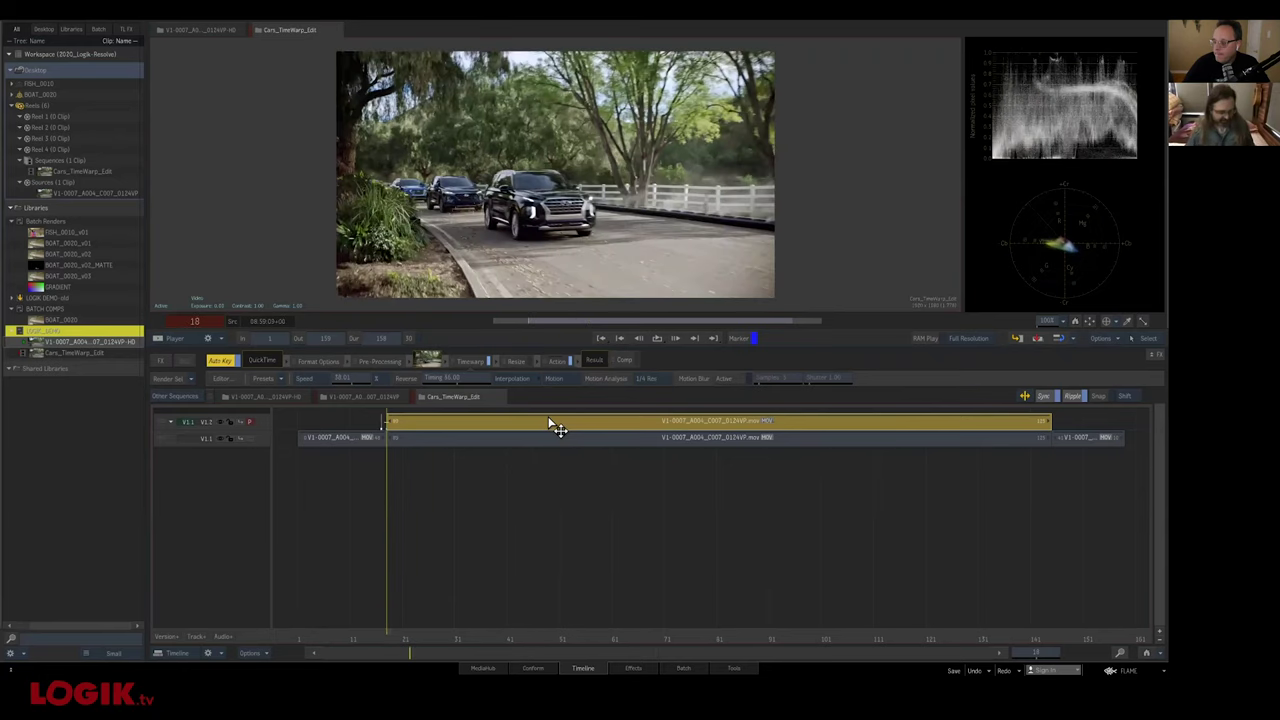
key("space")
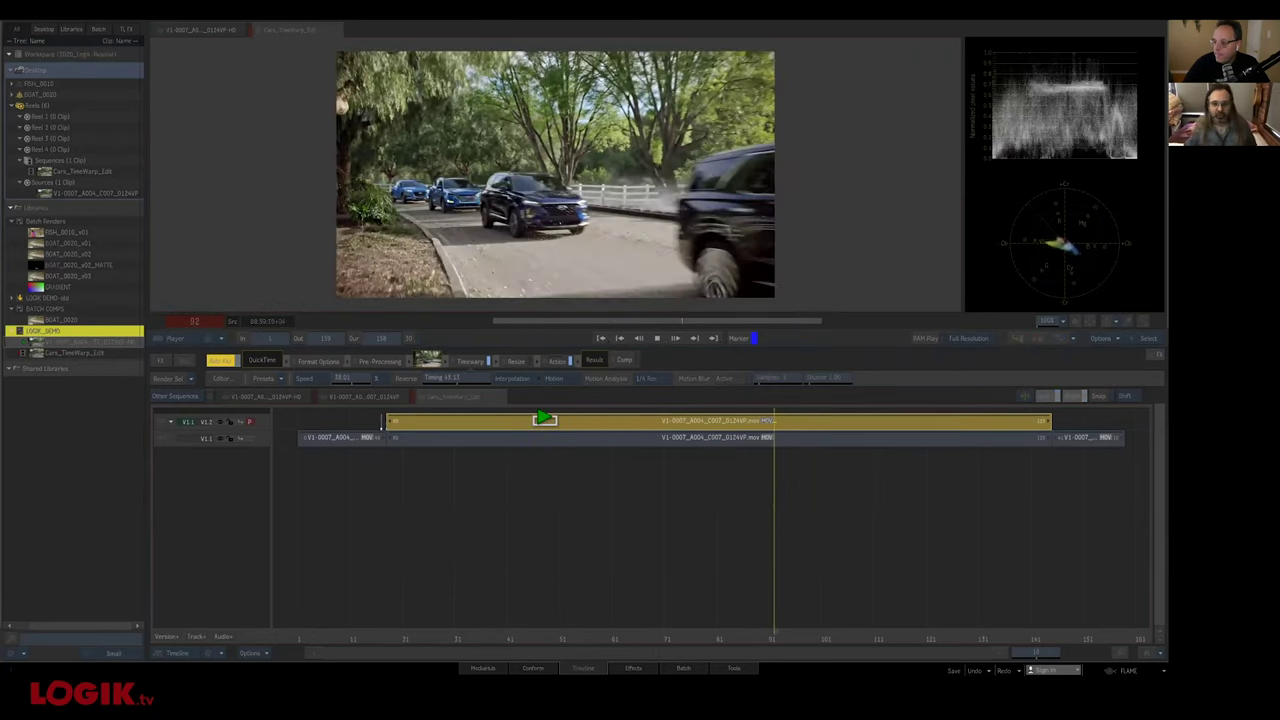
key("space")
key("grave")
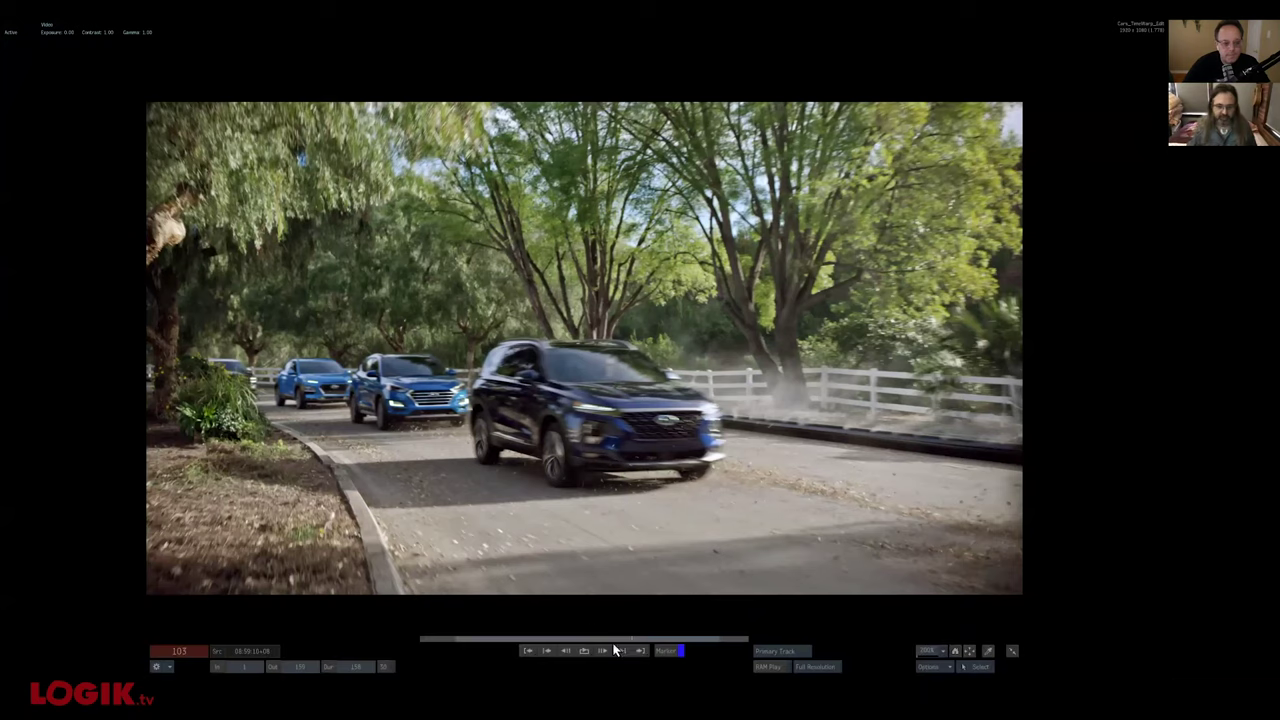
Rewind to frame 29 and play through the slowed car motion, then exit full screen
left_click_drag(590, 643, 472, 648)
key("space")
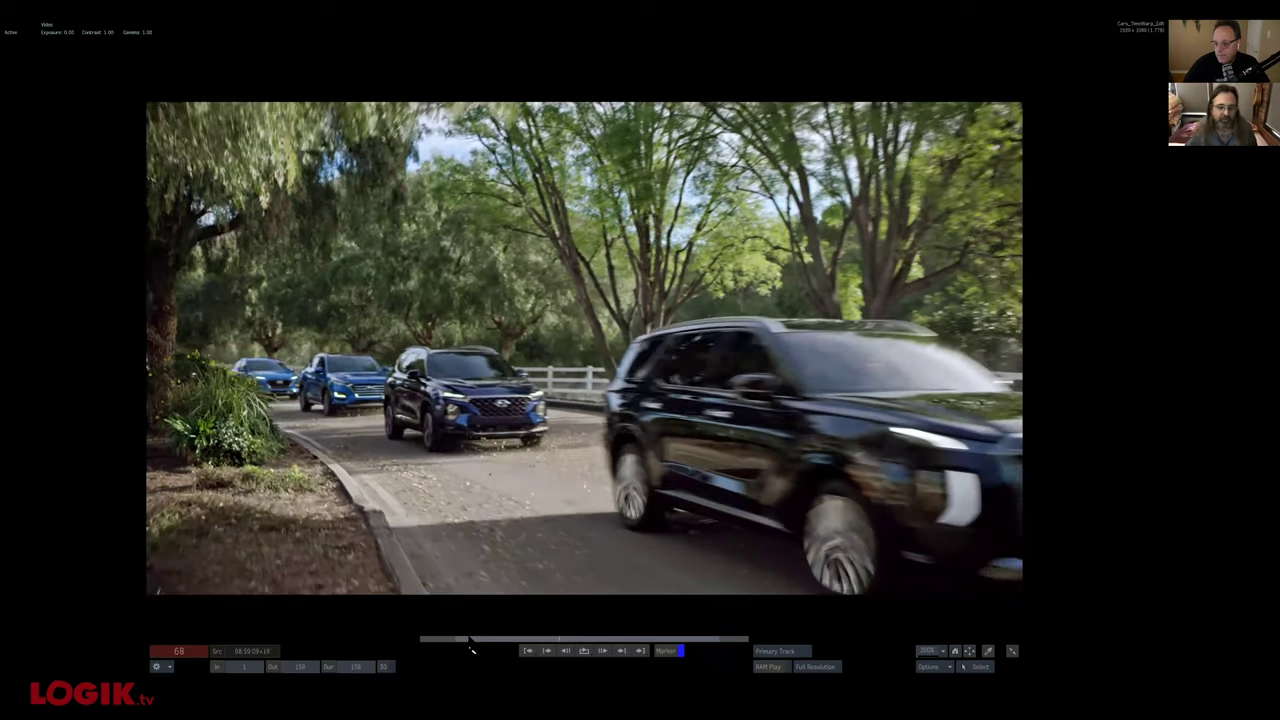
key("space")
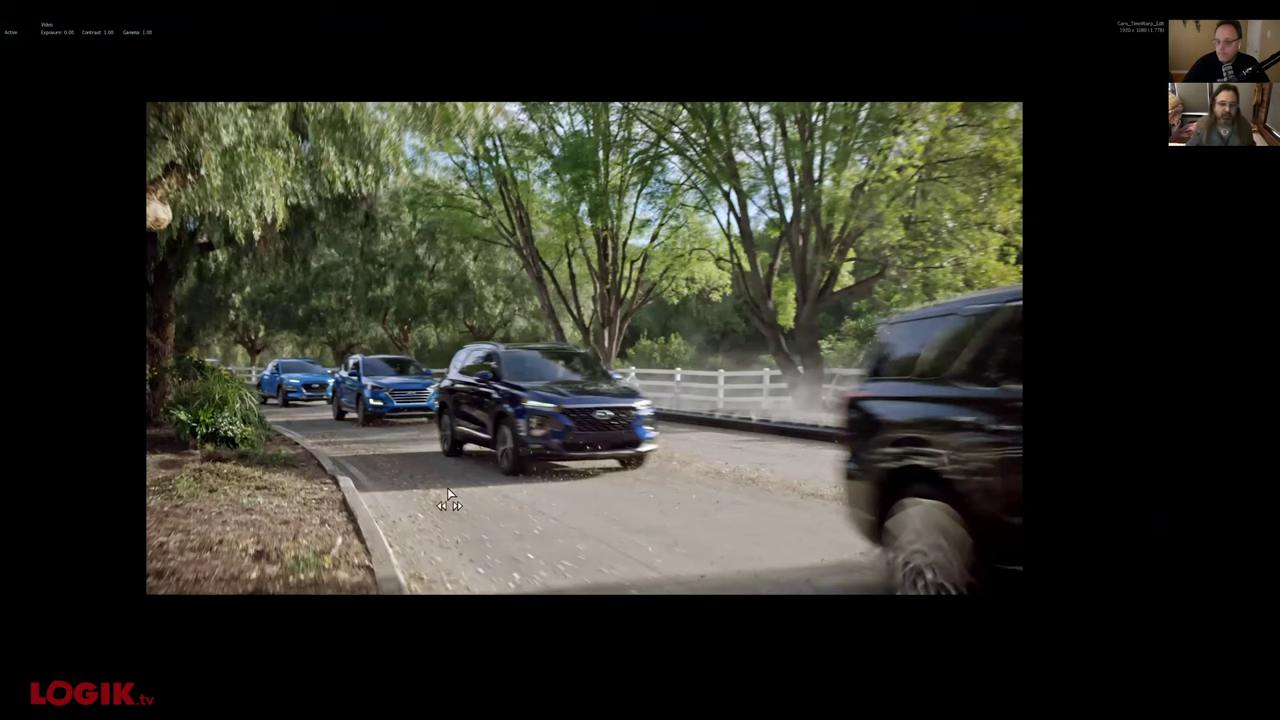
left_click(621, 650)
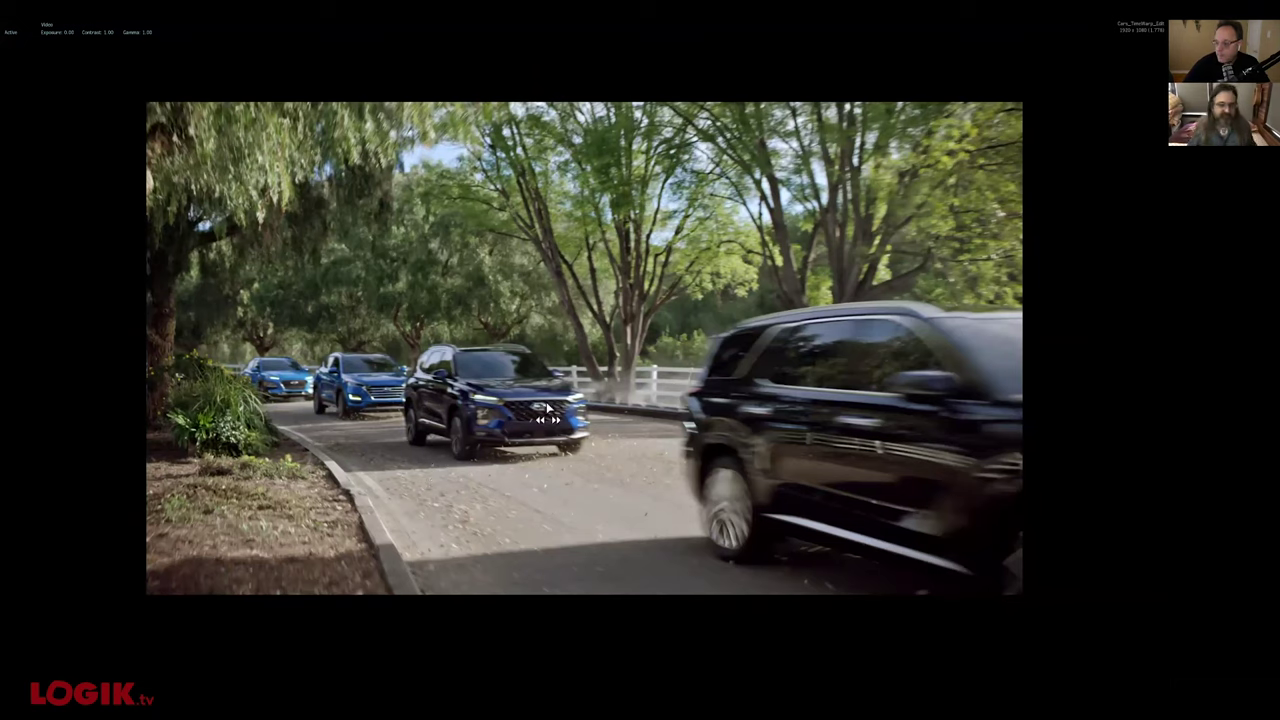
key("Escape")
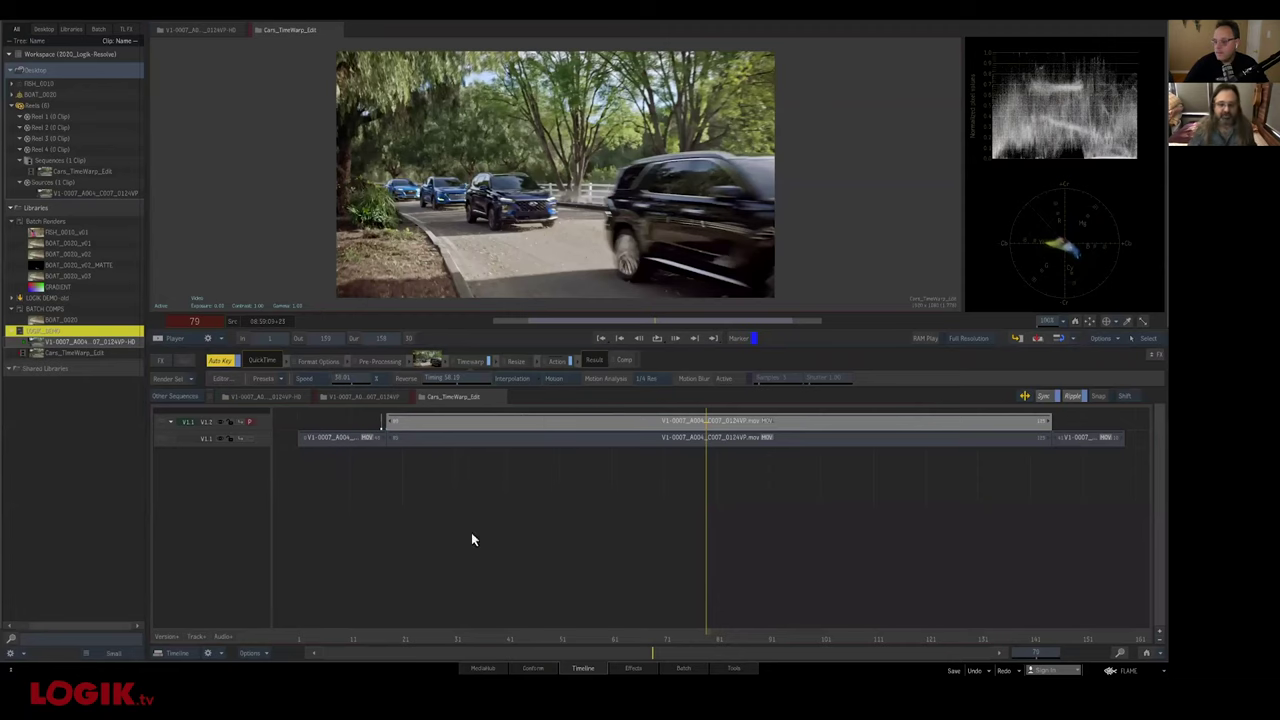
Scrub through the sequence, then switch briefly to Finder and back to Flame
left_click_drag(660, 637, 318, 618)
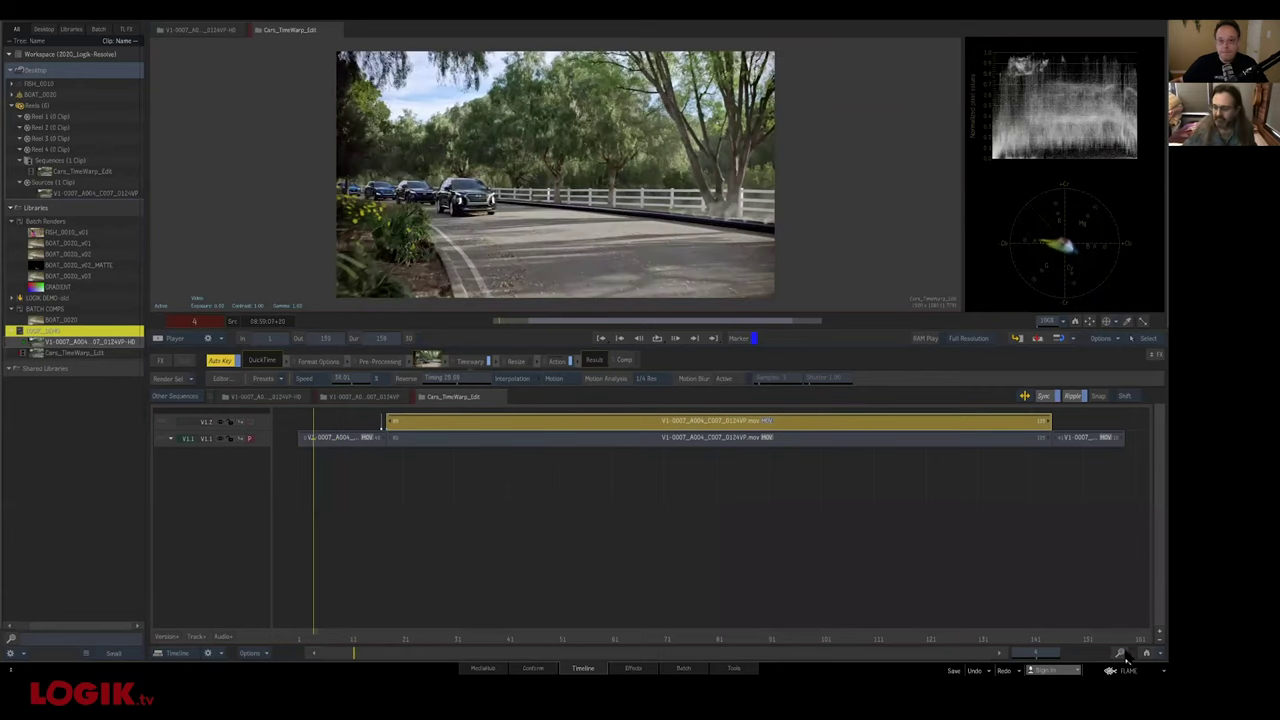
left_click(1122, 660)
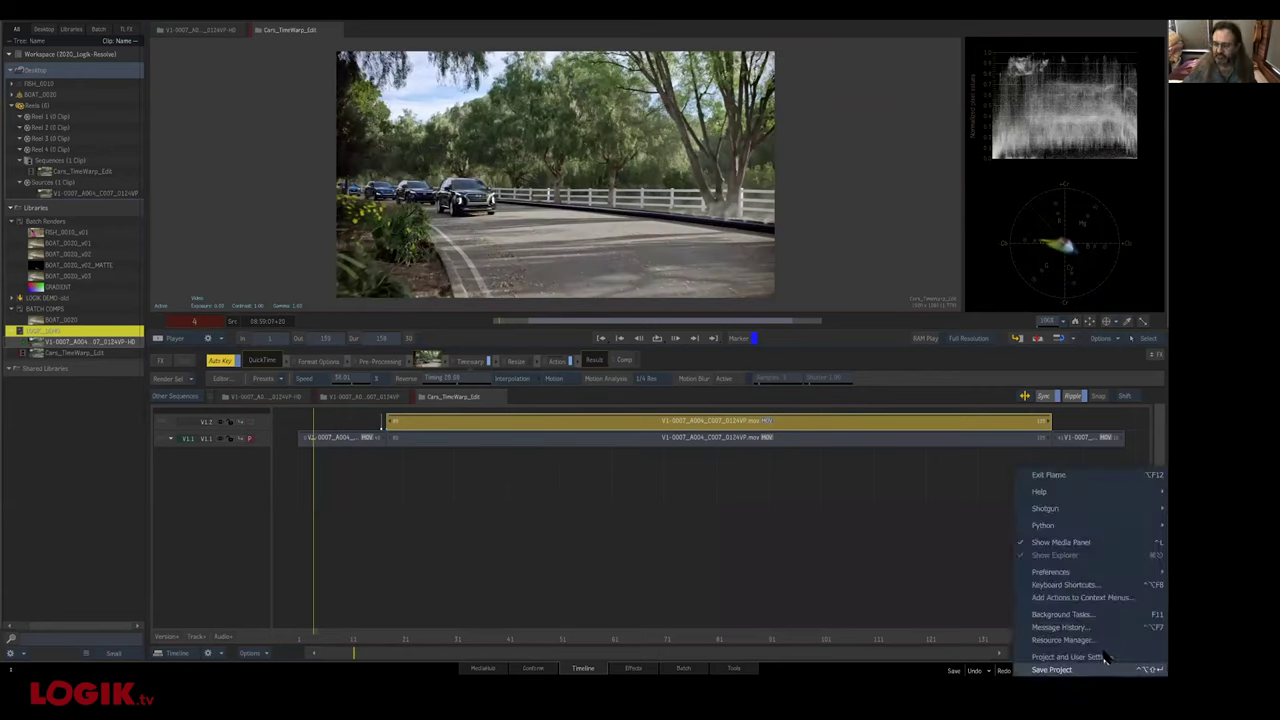
left_click(1112, 662)
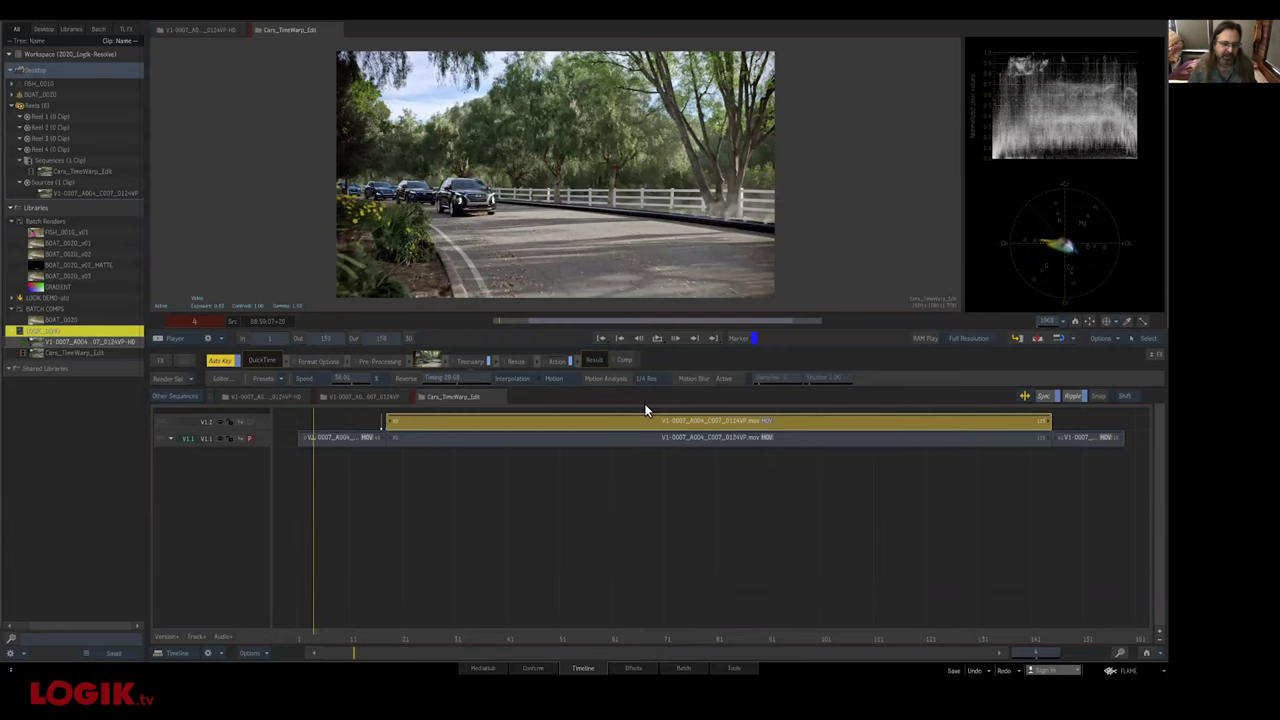
key("super+Tab")
key("Tab")
key("super+Tab")
key("Tab")
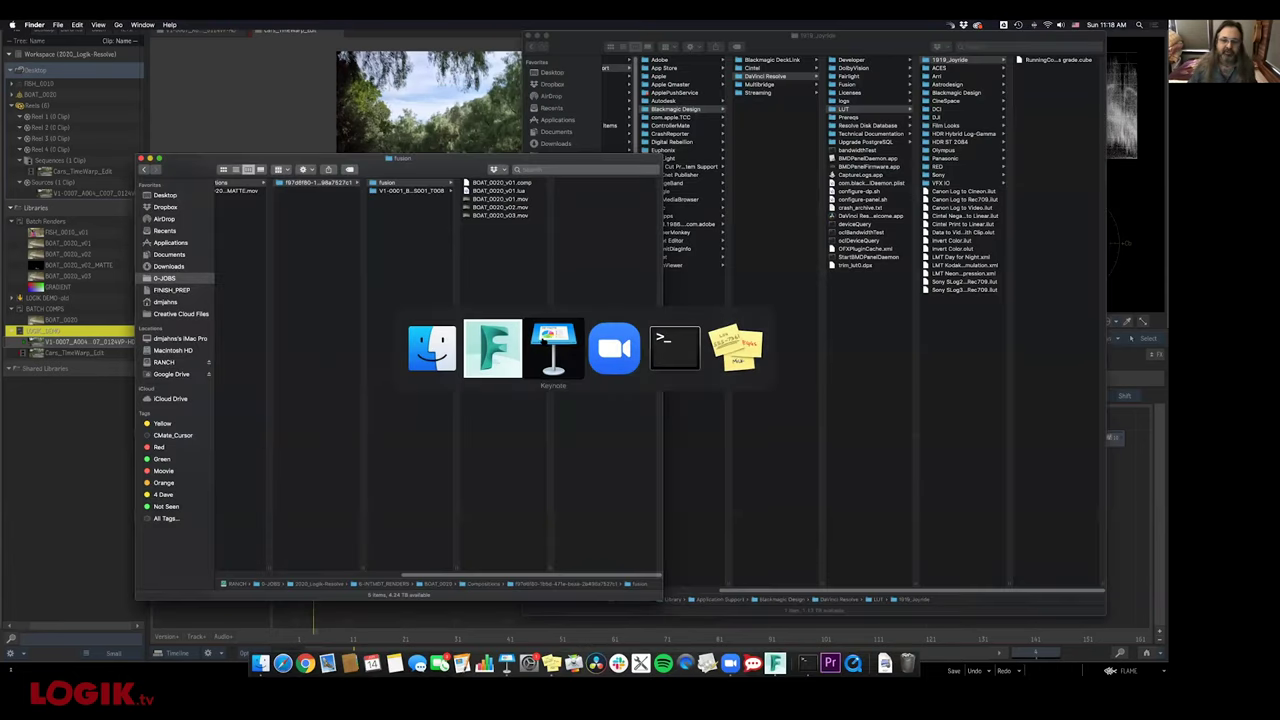
left_click(493, 350)
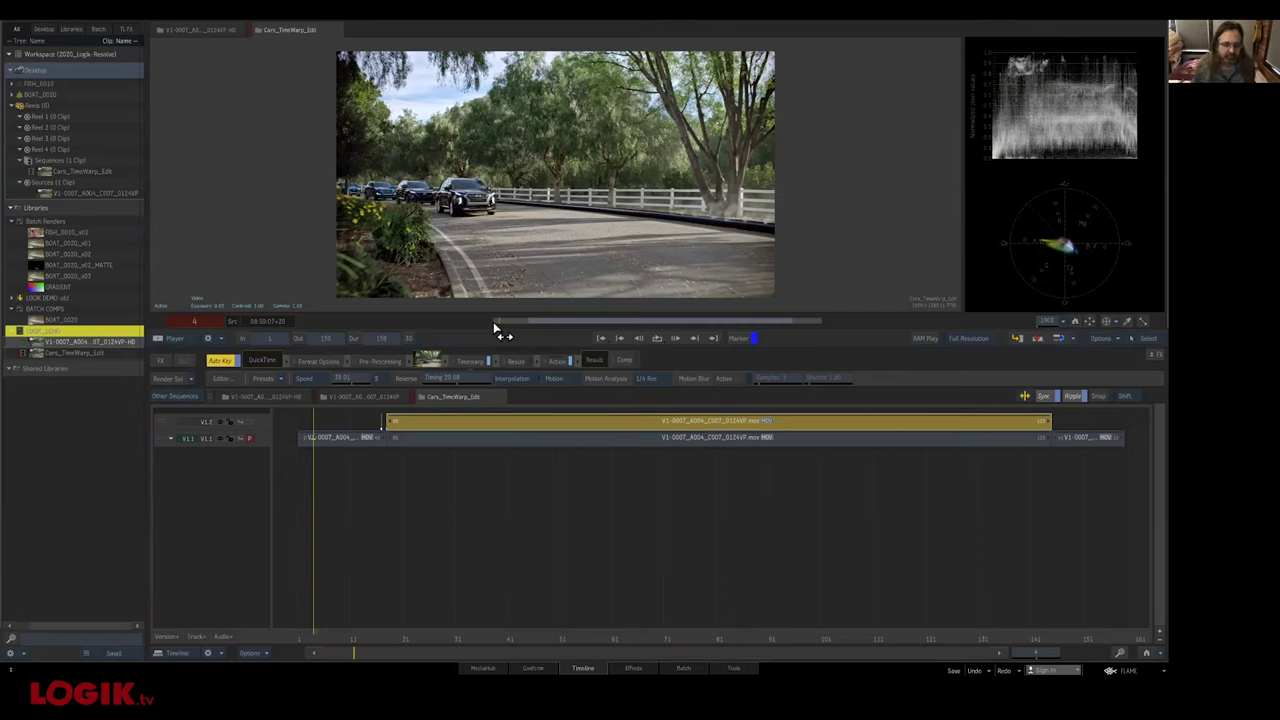
Park the timeline at frame 11 on V1.2 and choose Exit Flame from the FLAME menu
left_click(321, 636)
left_click_drag(383, 633, 357, 633)
key("Up")
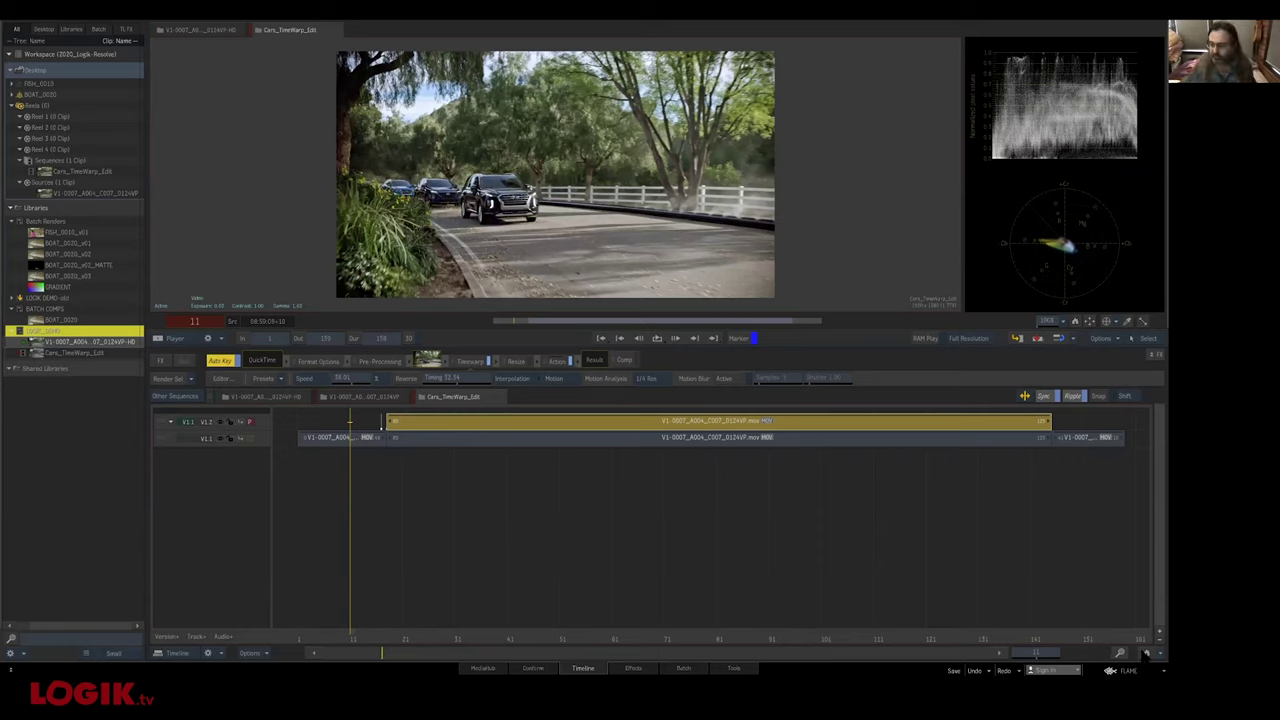
left_click(1113, 670)
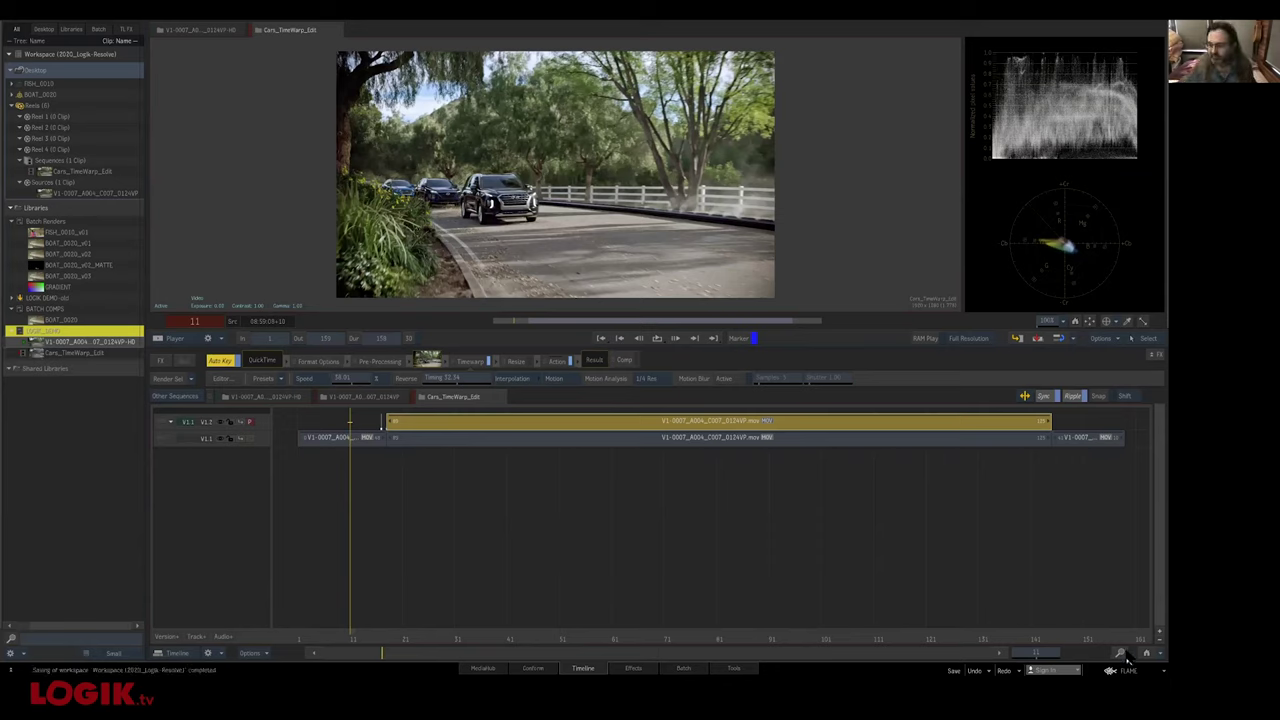
left_click(1094, 474)
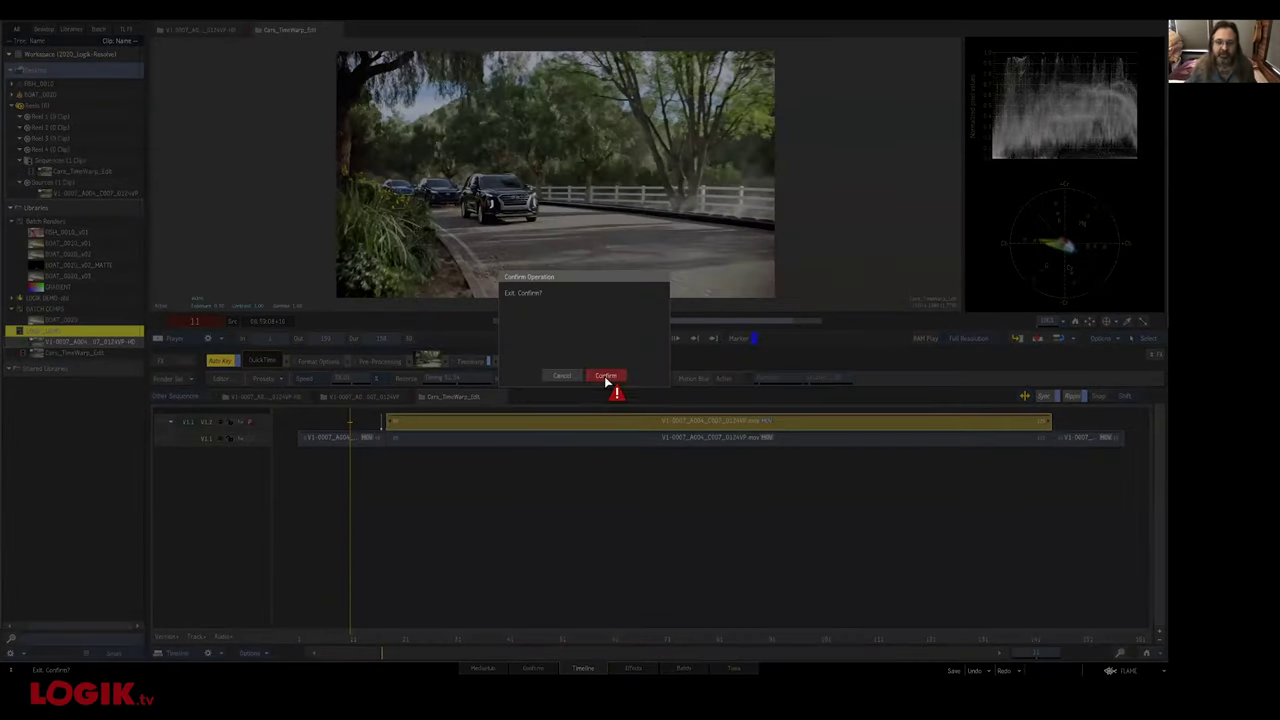
Confirm quitting Flame and launch DaVinci Resolve Studio 16 from the Dock
left_click(603, 376)
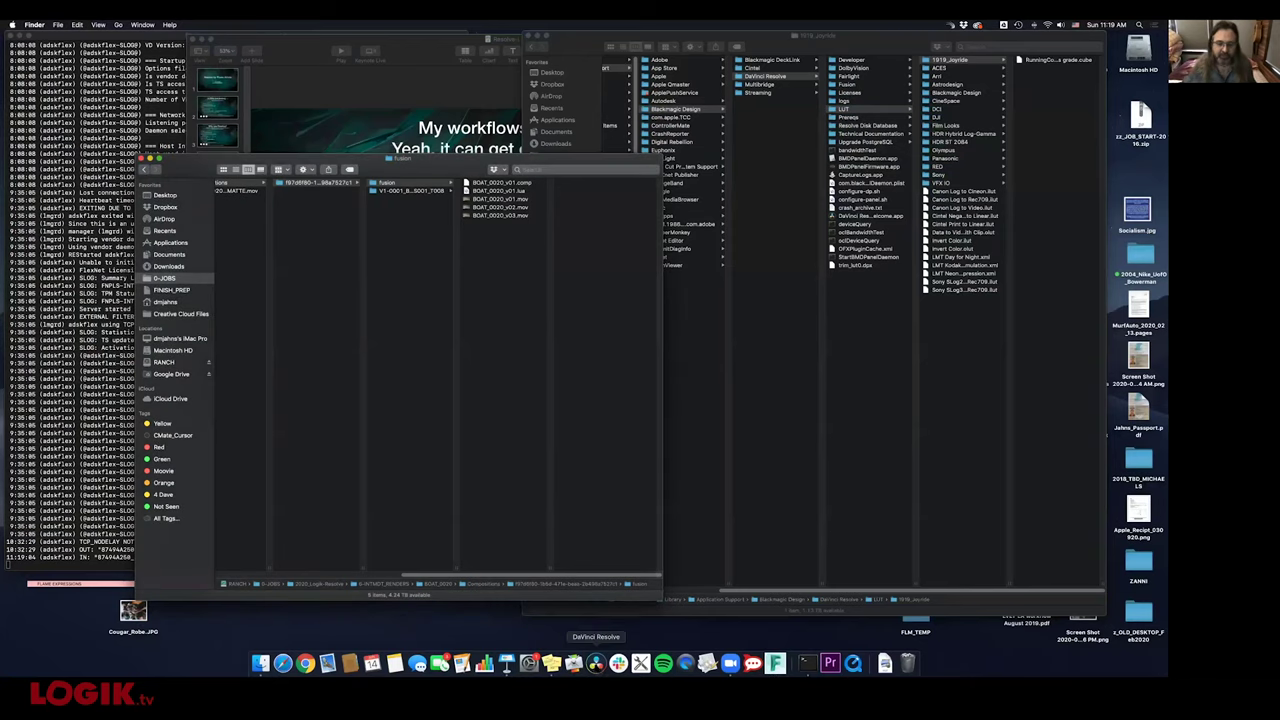
left_click(596, 663)
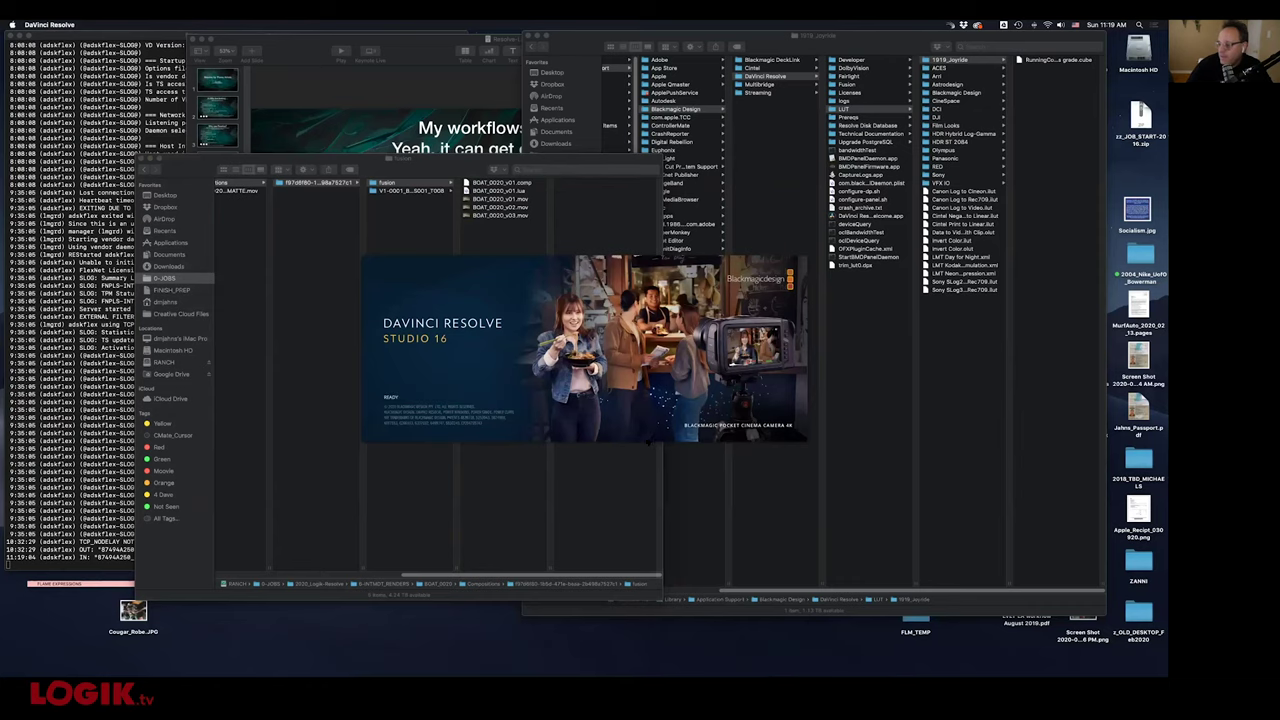
Create a new project named LOGIK_SUNDAY from the Project Manager
left_click_drag(652, 174, 646, 142)
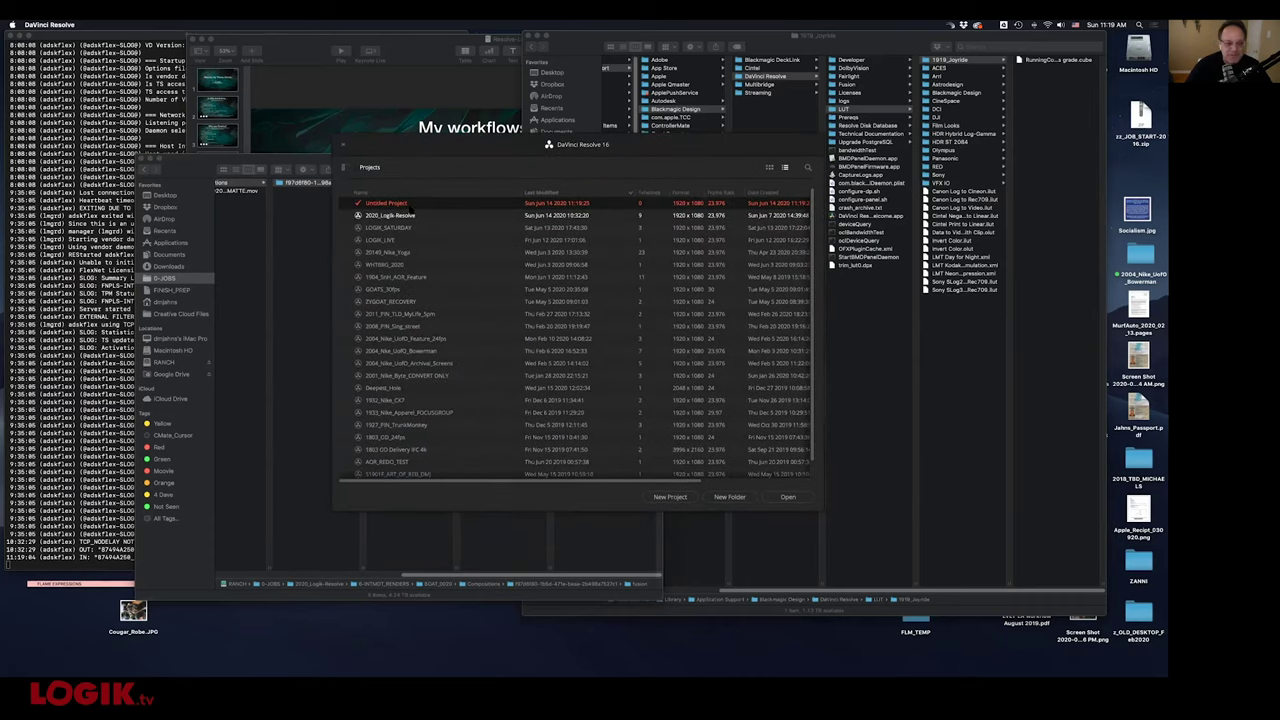
left_click(667, 497)
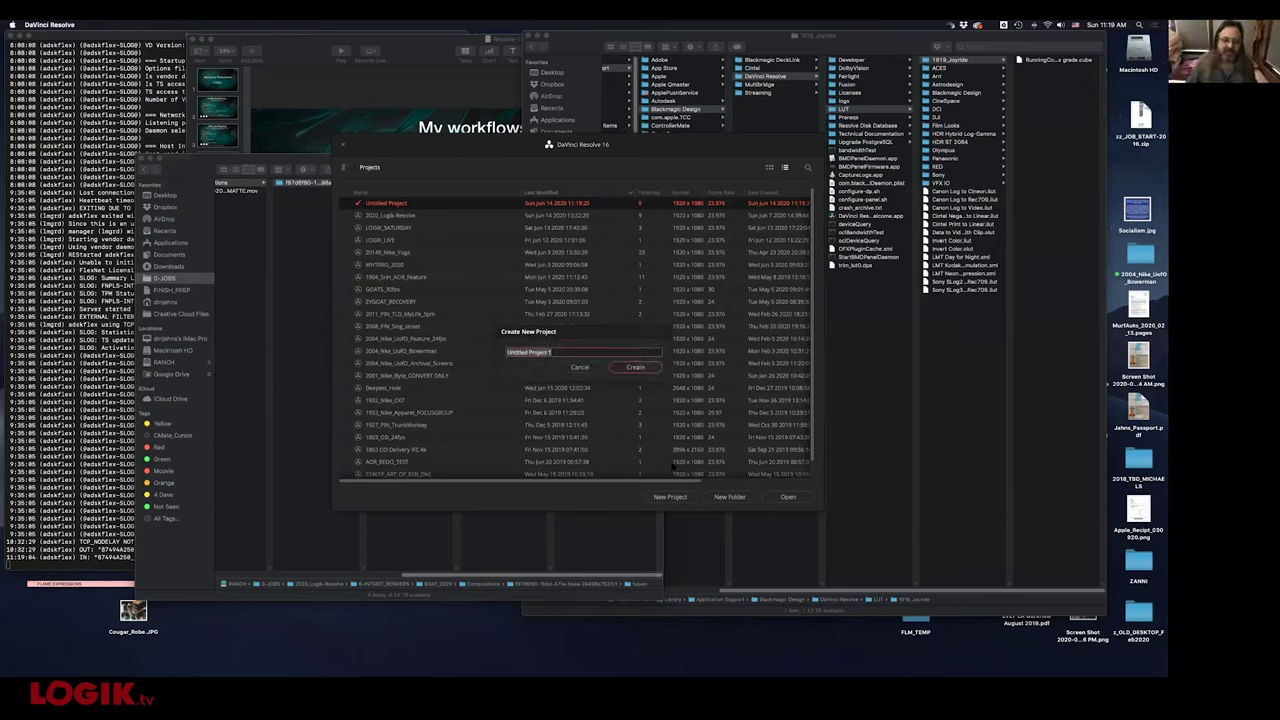
type("Lo")
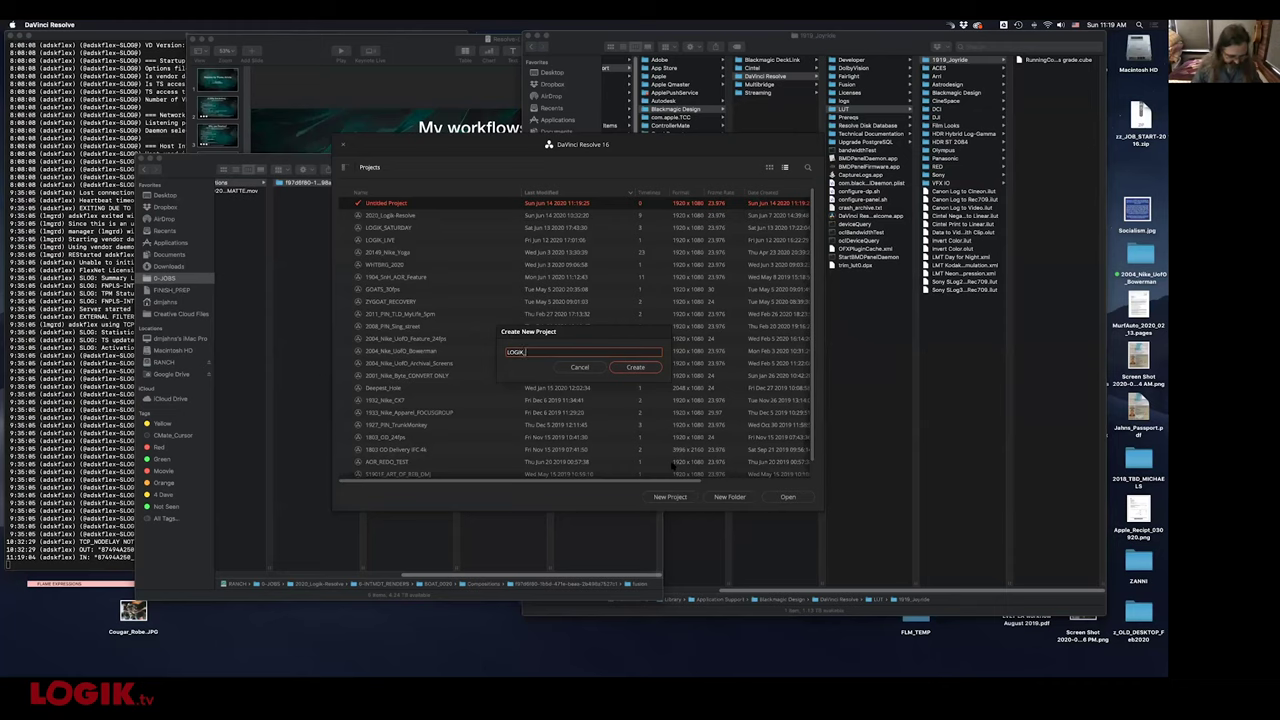
type("GIK_SUNDAY")
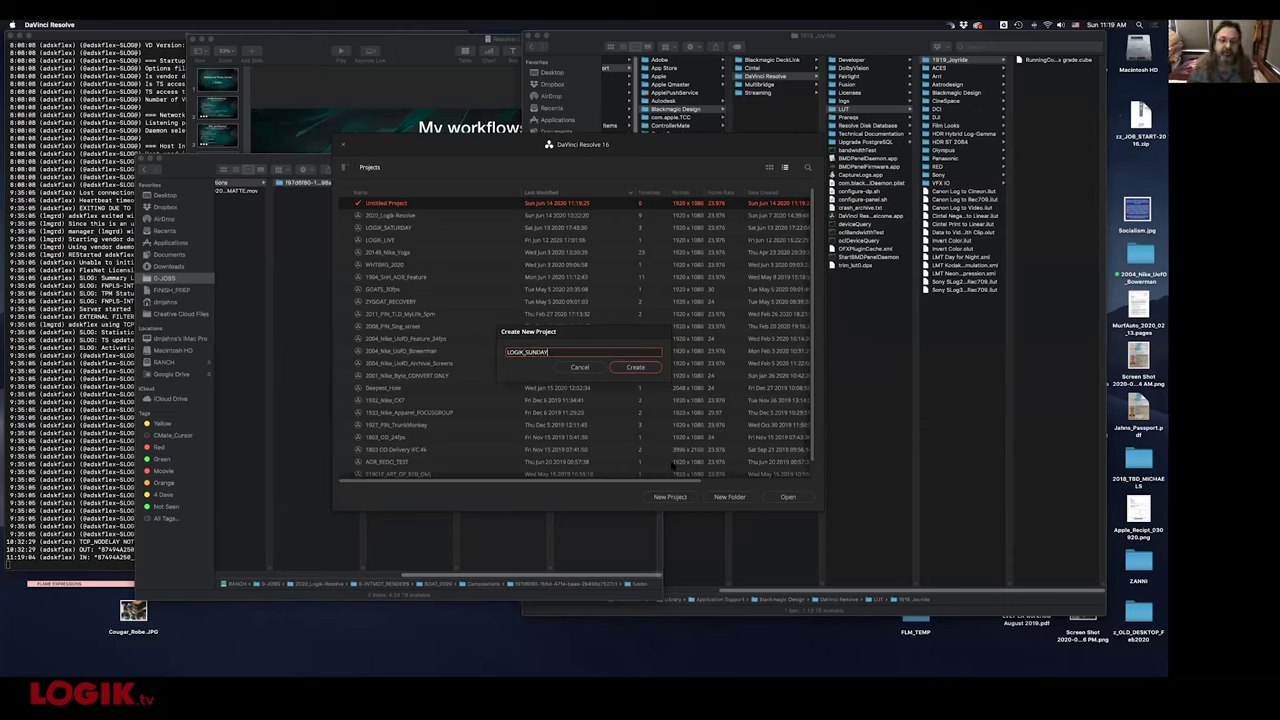
key("Return")
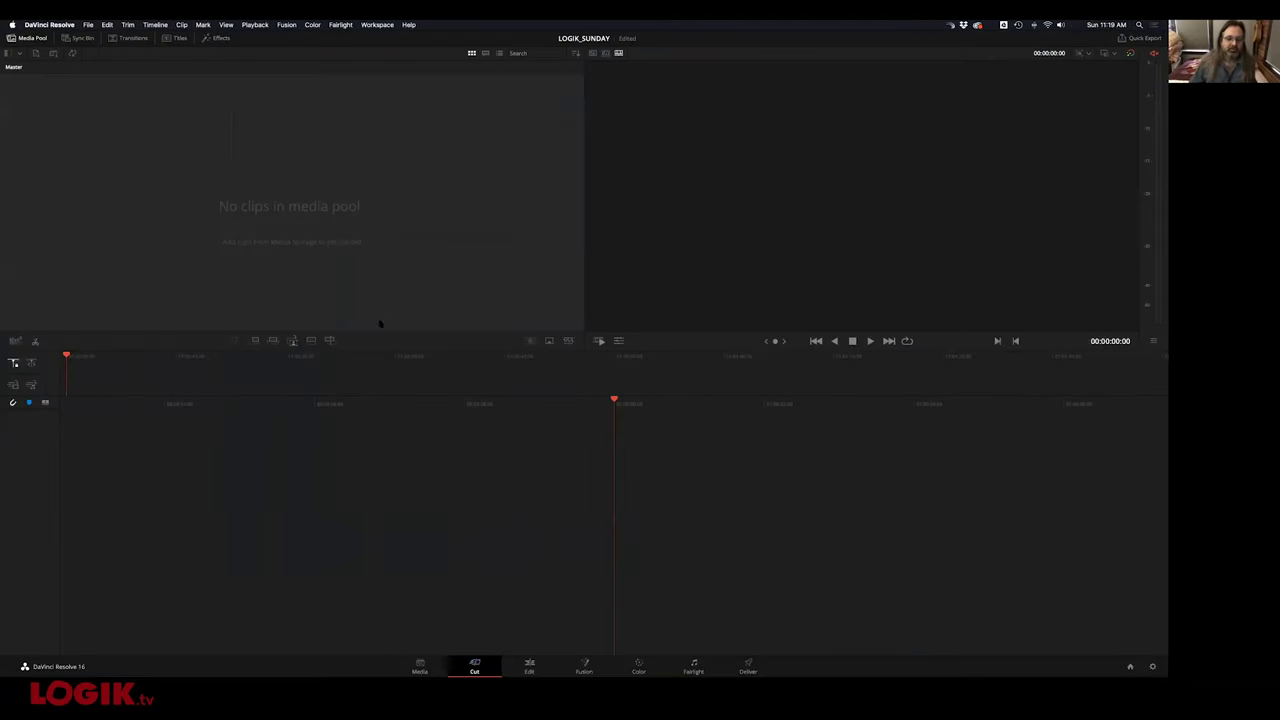
Switch to the Media page, glance at the Deliver page, and return to Media
left_click(420, 664)
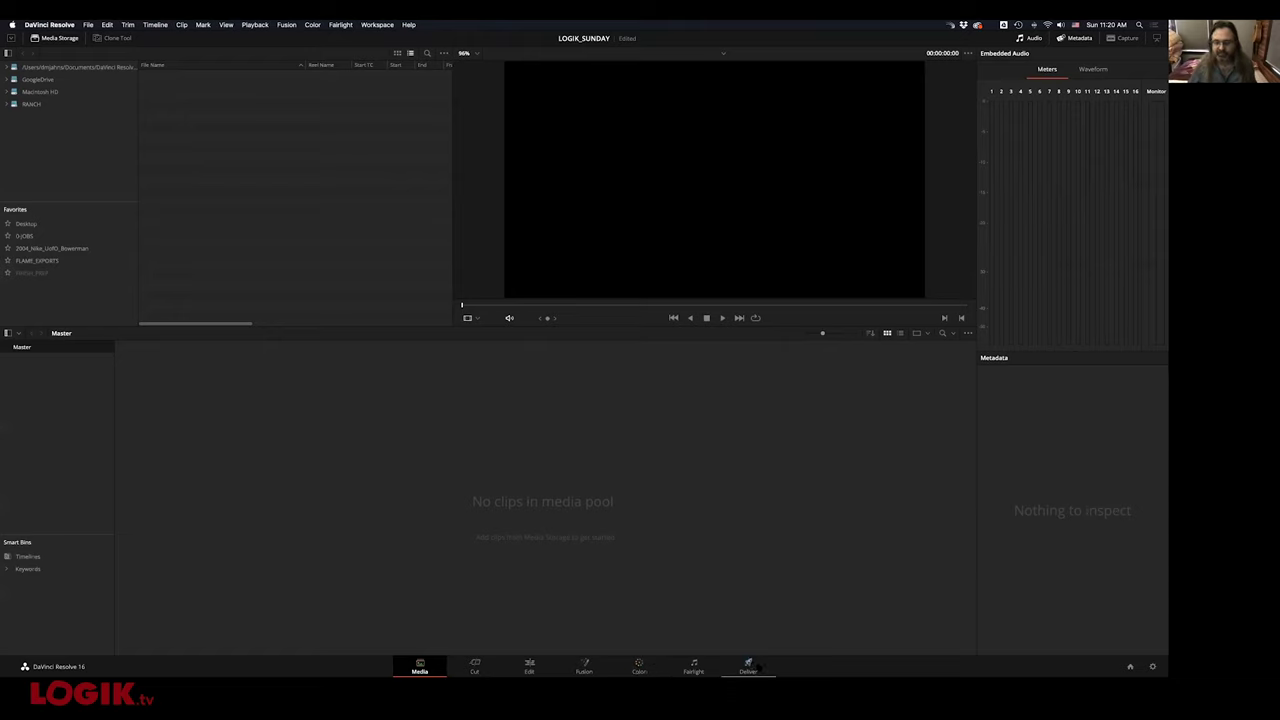
left_click(748, 665)
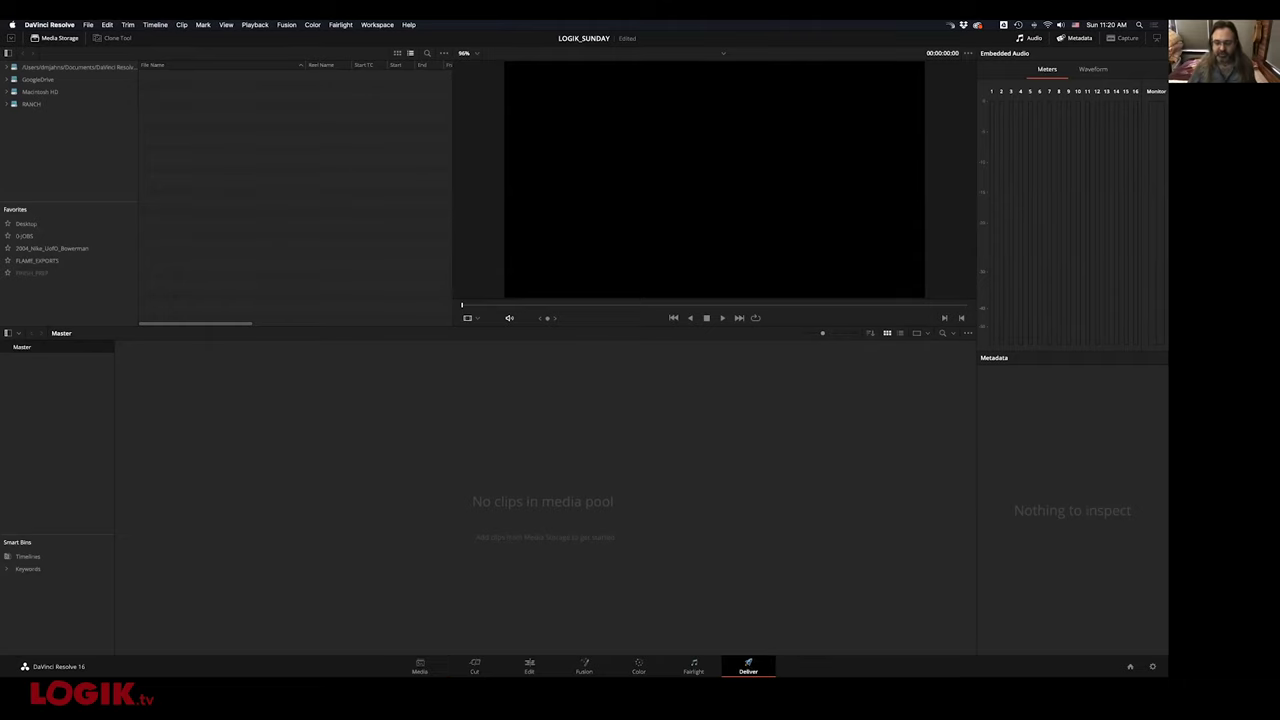
left_click(420, 665)
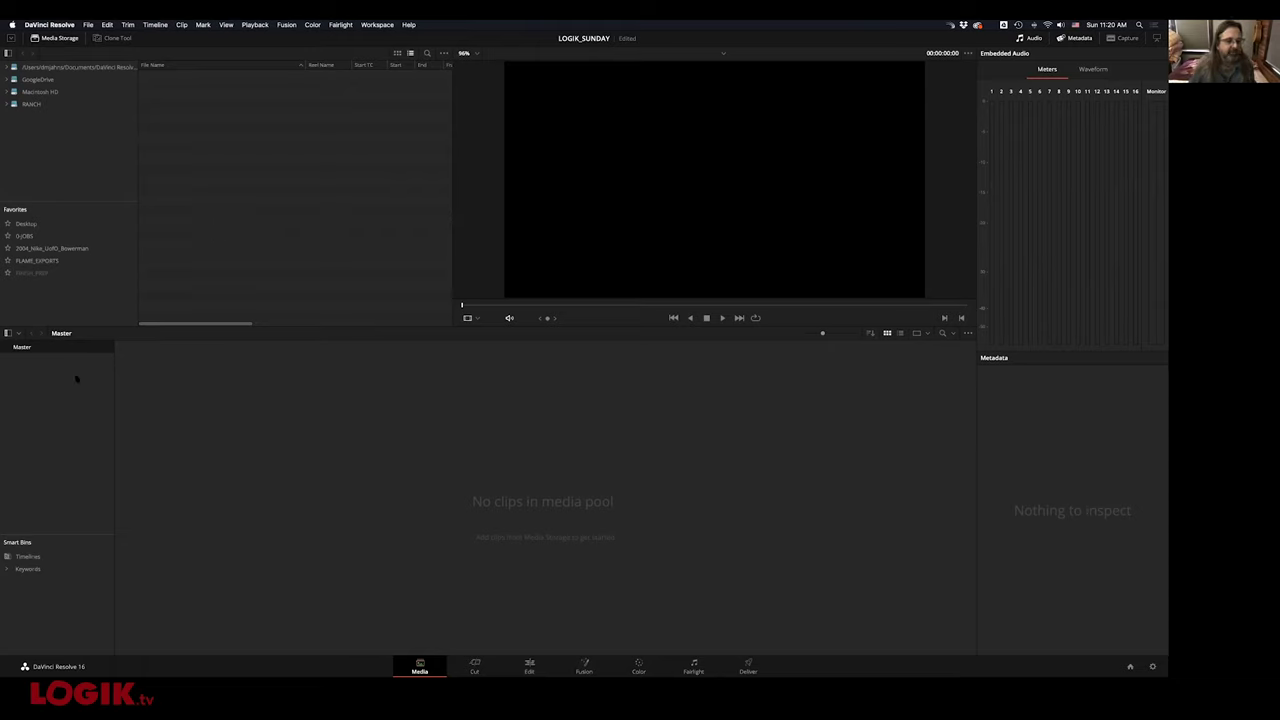
Add TIMELINES and REF bins under the Master bin
right_click(55, 350)
left_click(129, 388)
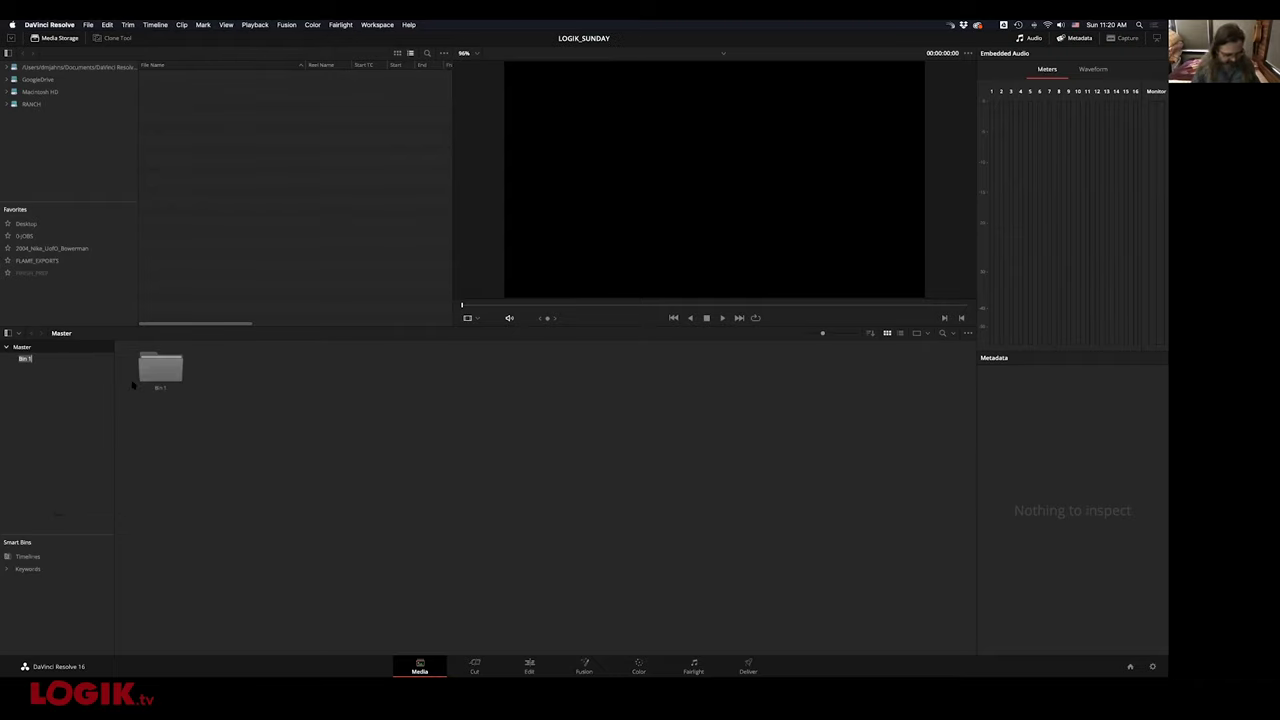
type("TIMELINES")
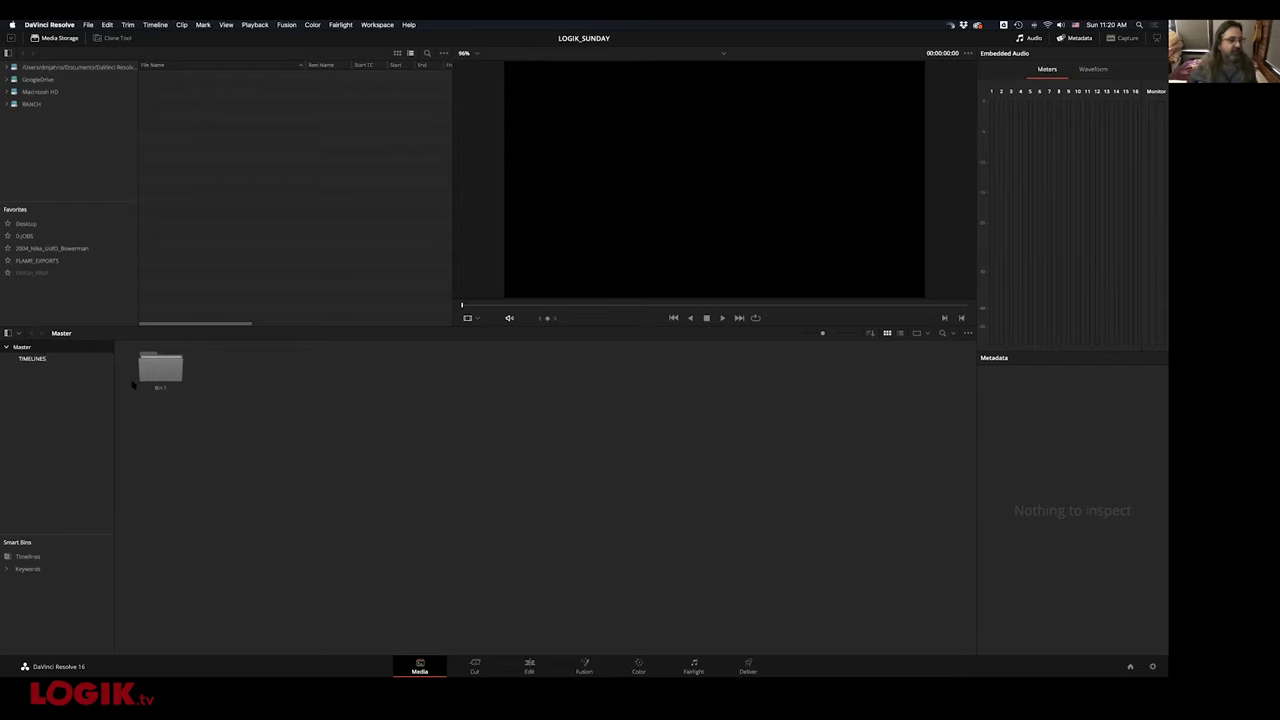
key("Return")
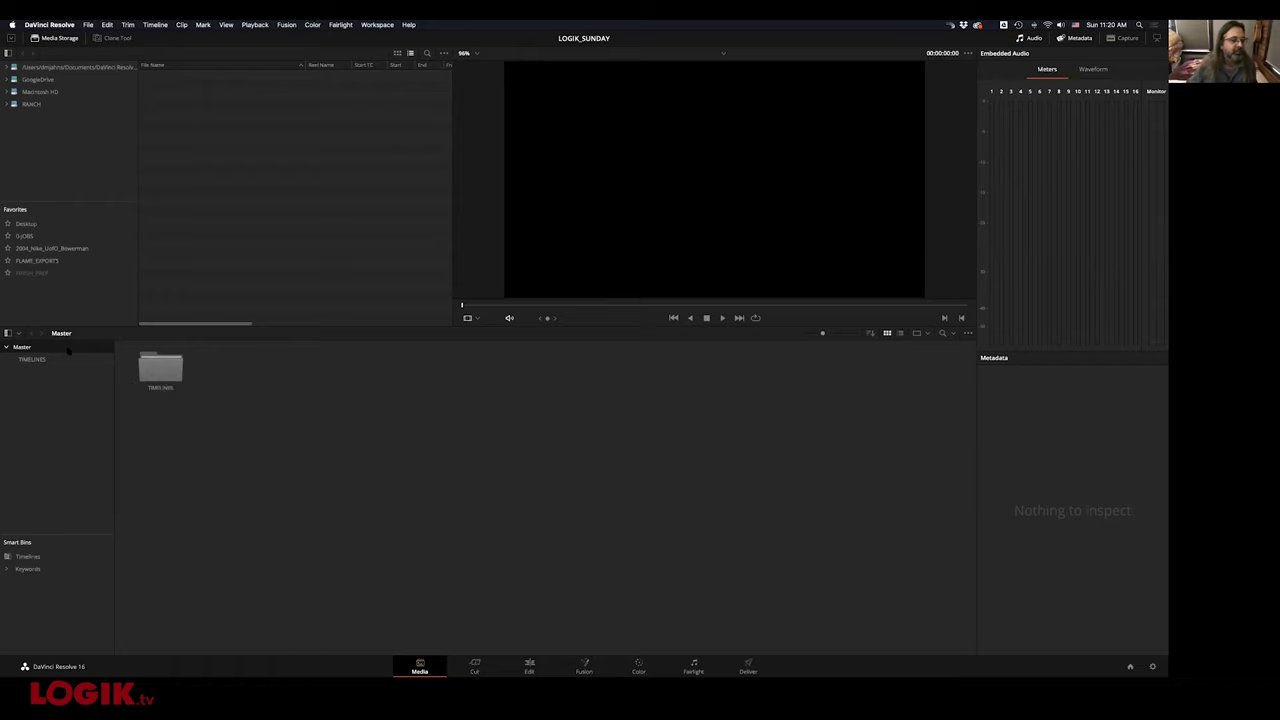
right_click(72, 350)
left_click(95, 387)
type("REF")
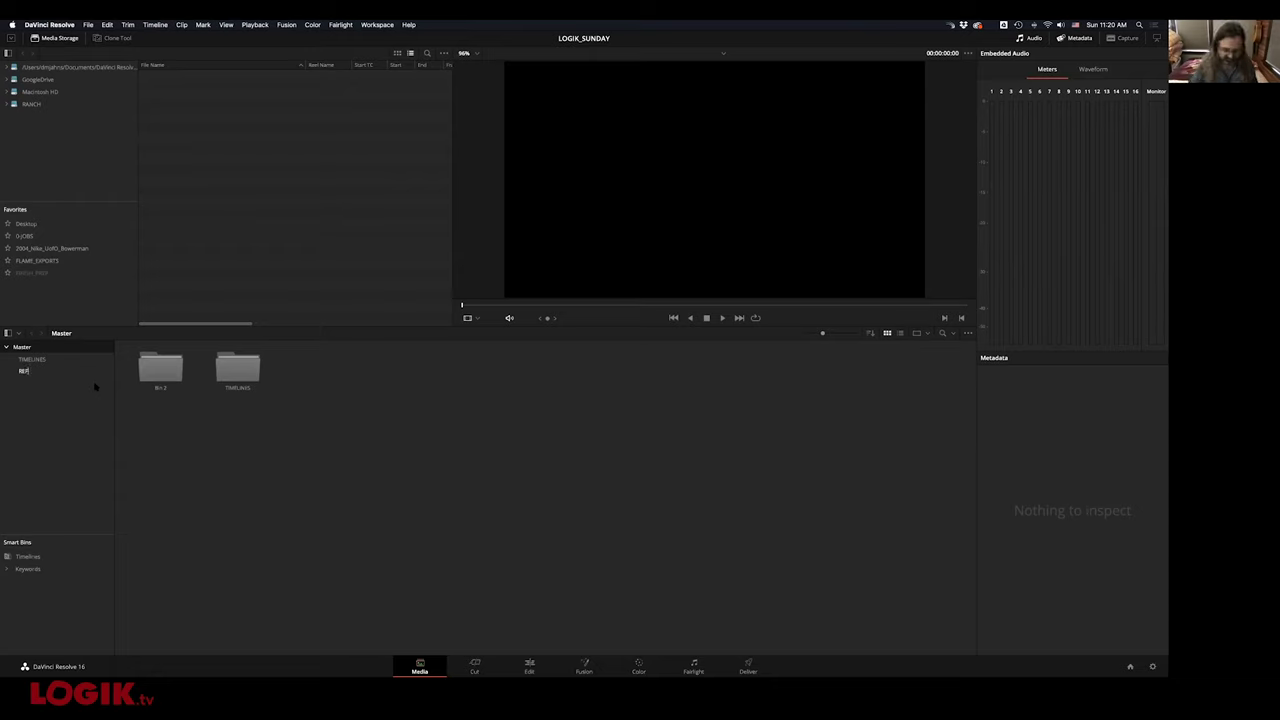
key("Return")
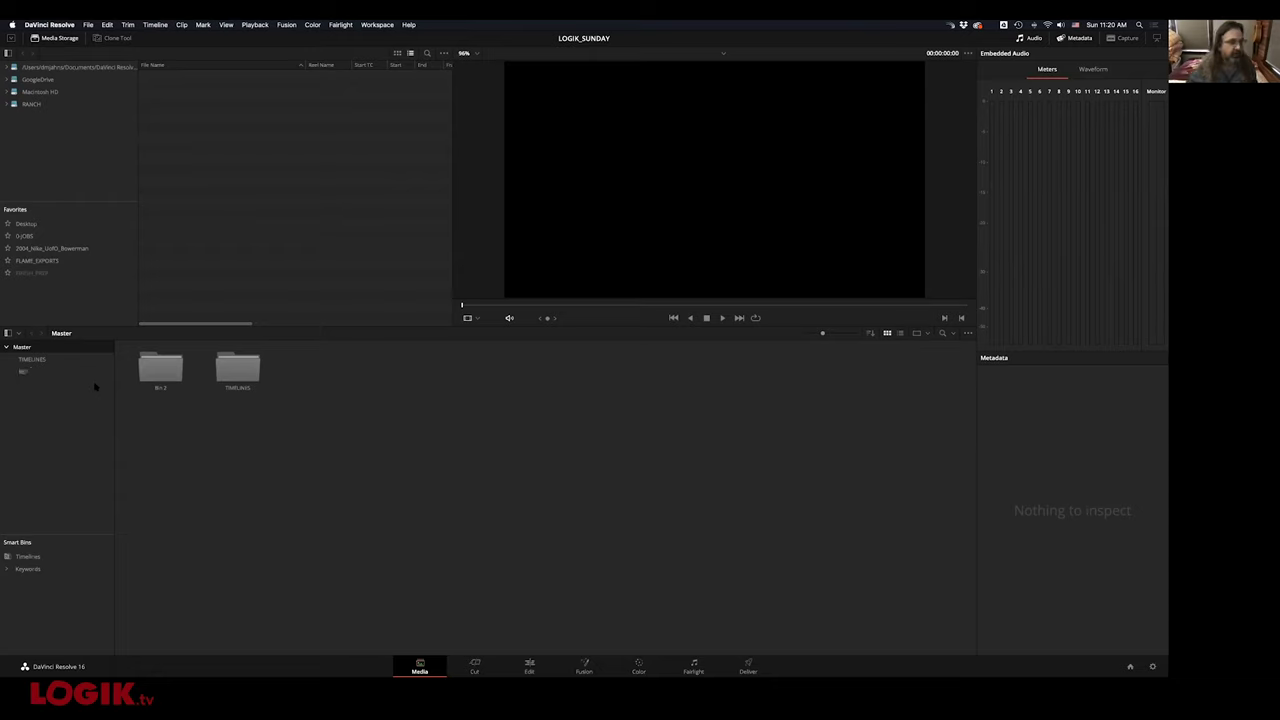
Add an SRCs bin under Master and open the TIMELINES bin
right_click(75, 350)
left_click(95, 391)
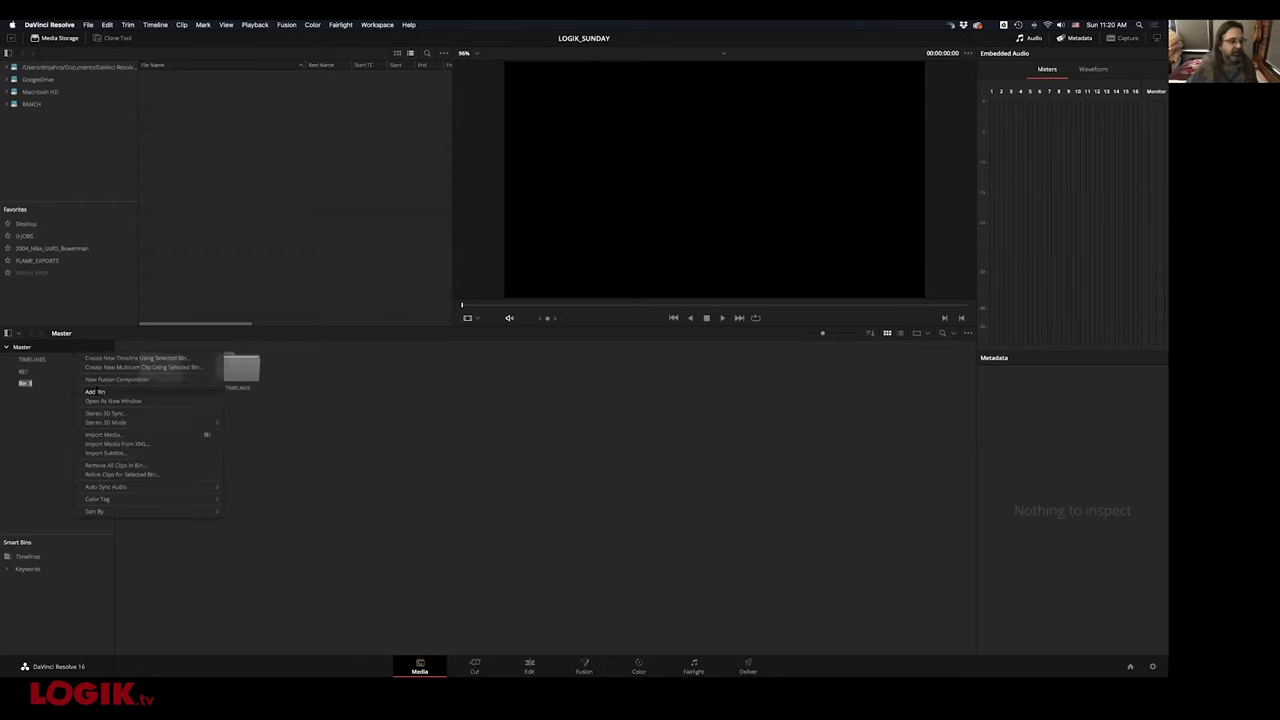
type("SRCs")
key("Return")
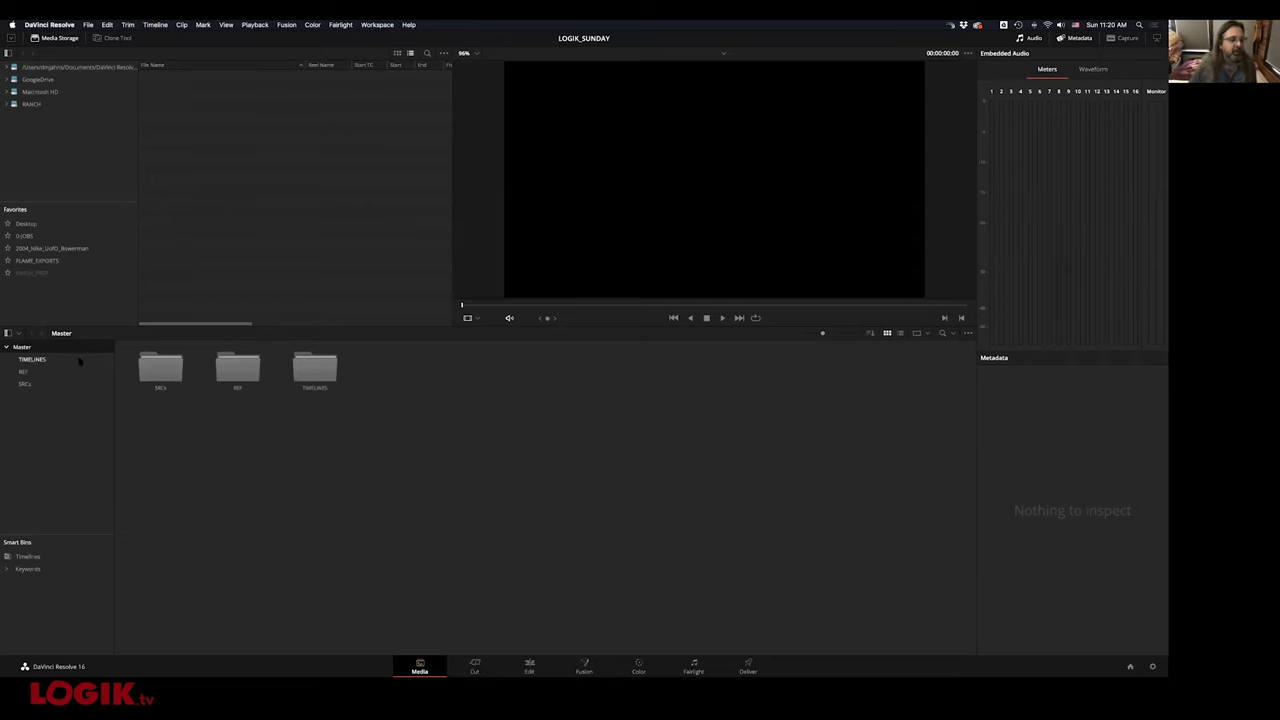
left_click(80, 362)
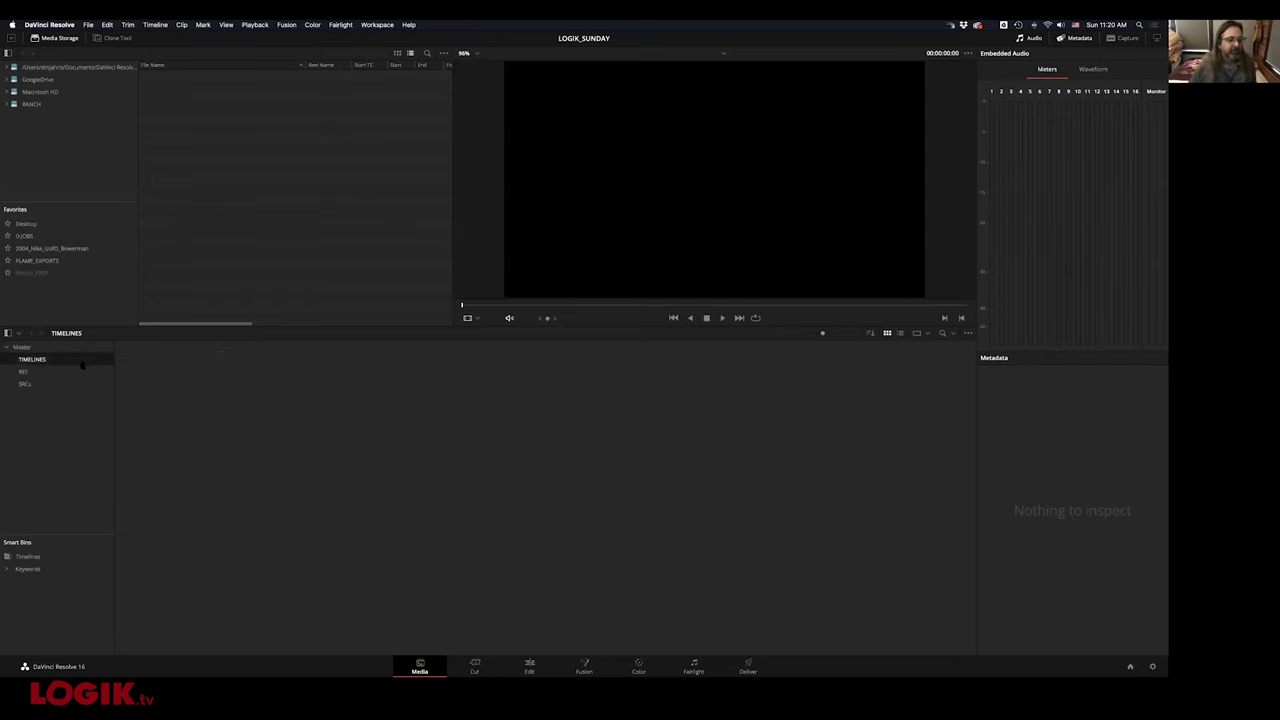
Choose Timelines > Import > AAF / EDL / XML from the TIMELINES bin's context menu
right_click(213, 382)
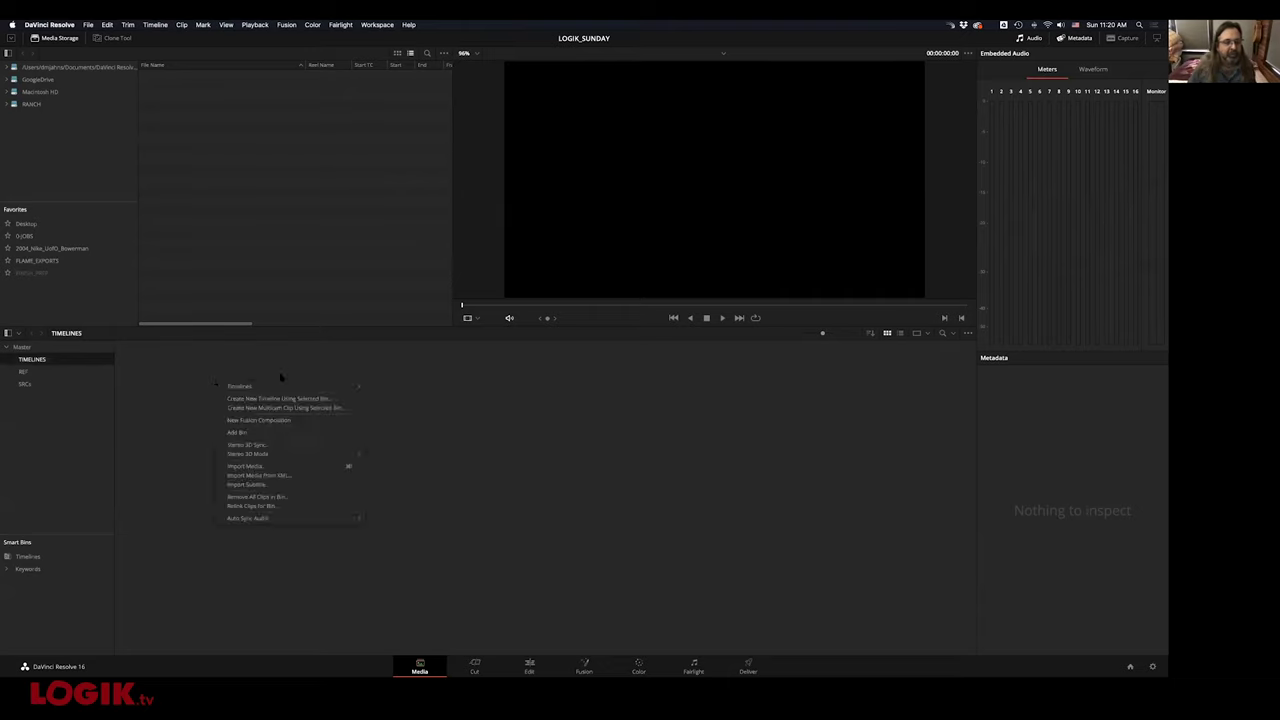
mouse_move(286, 386)
mouse_move(384, 389)
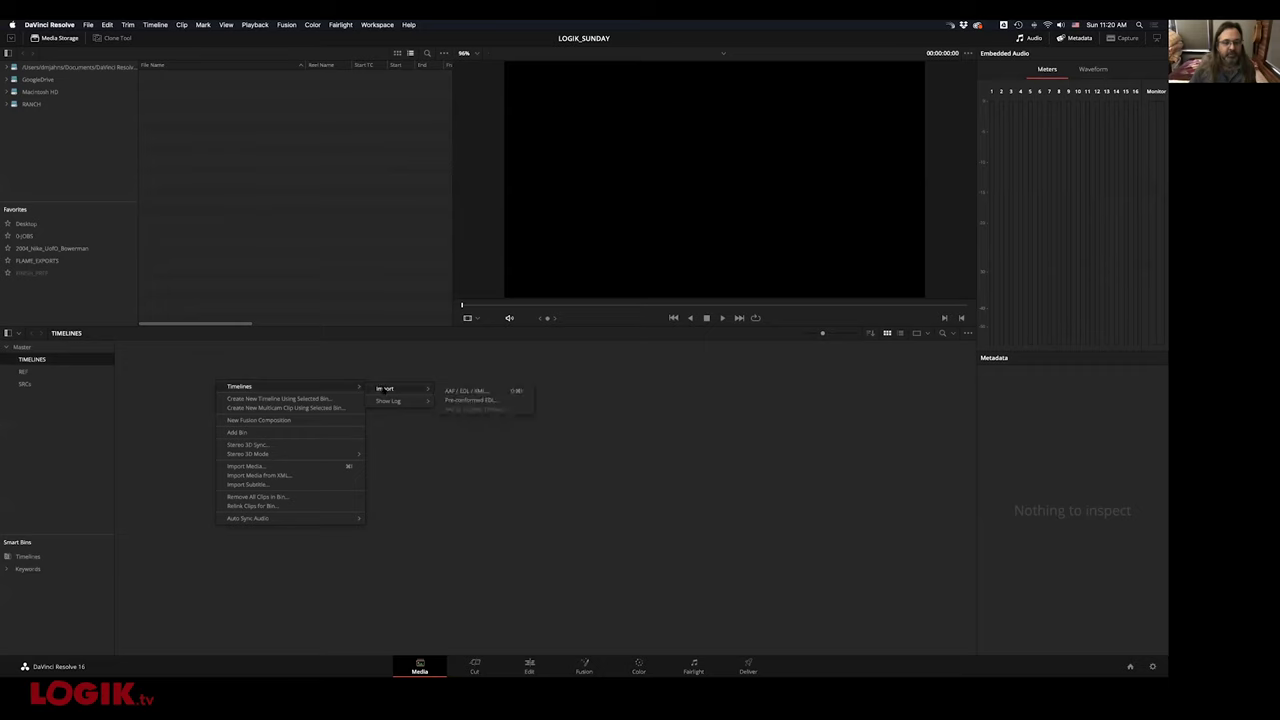
left_click(500, 391)
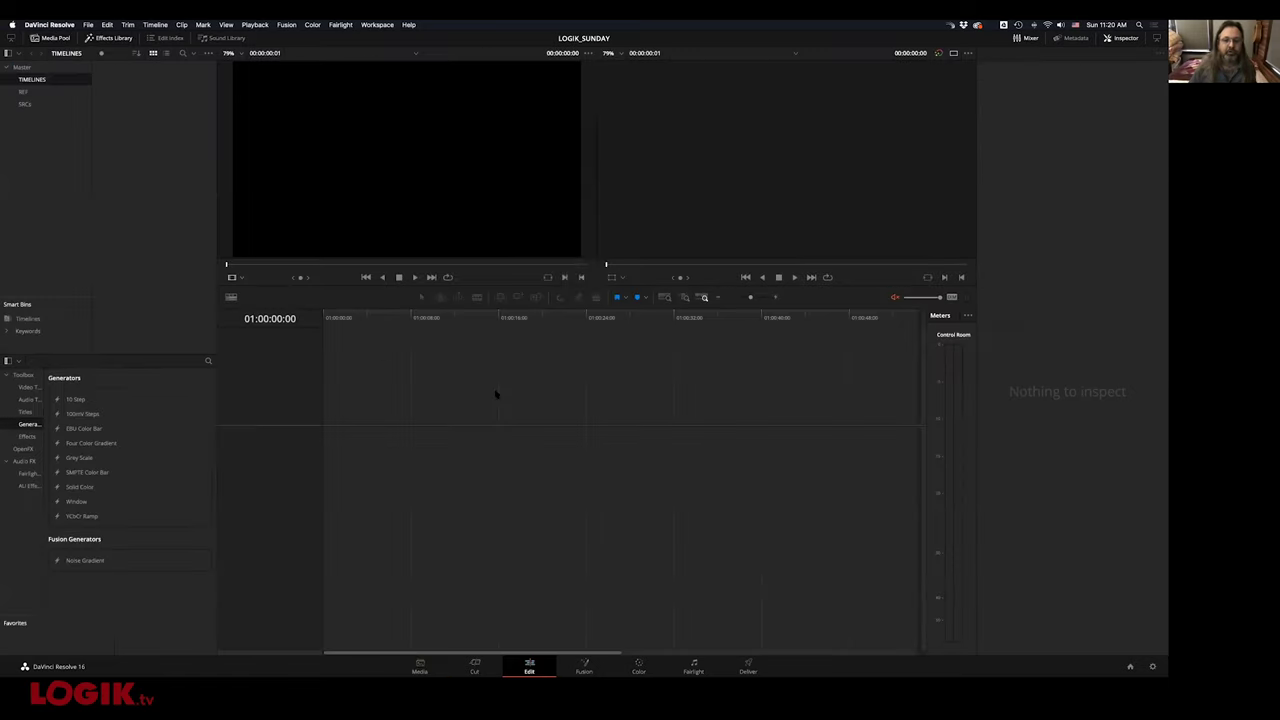
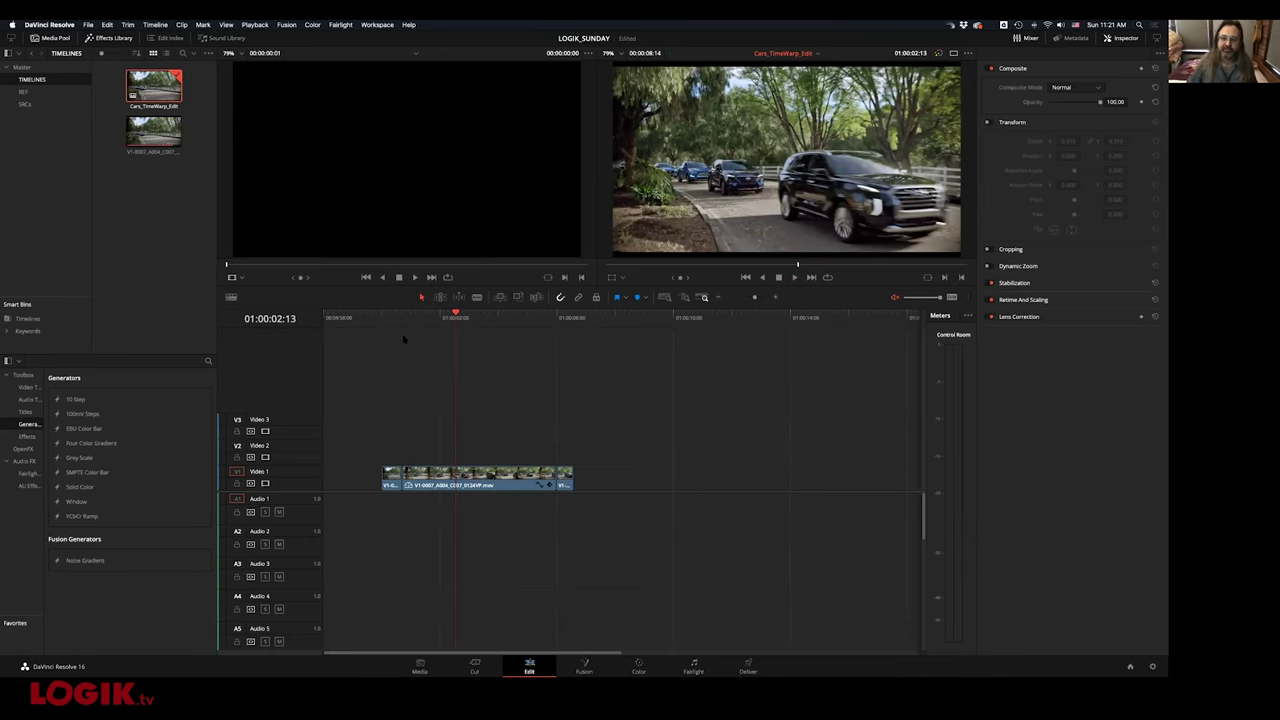
Stop playback and check the car clip's current speed setting without changing it
key("space")
key("Right")
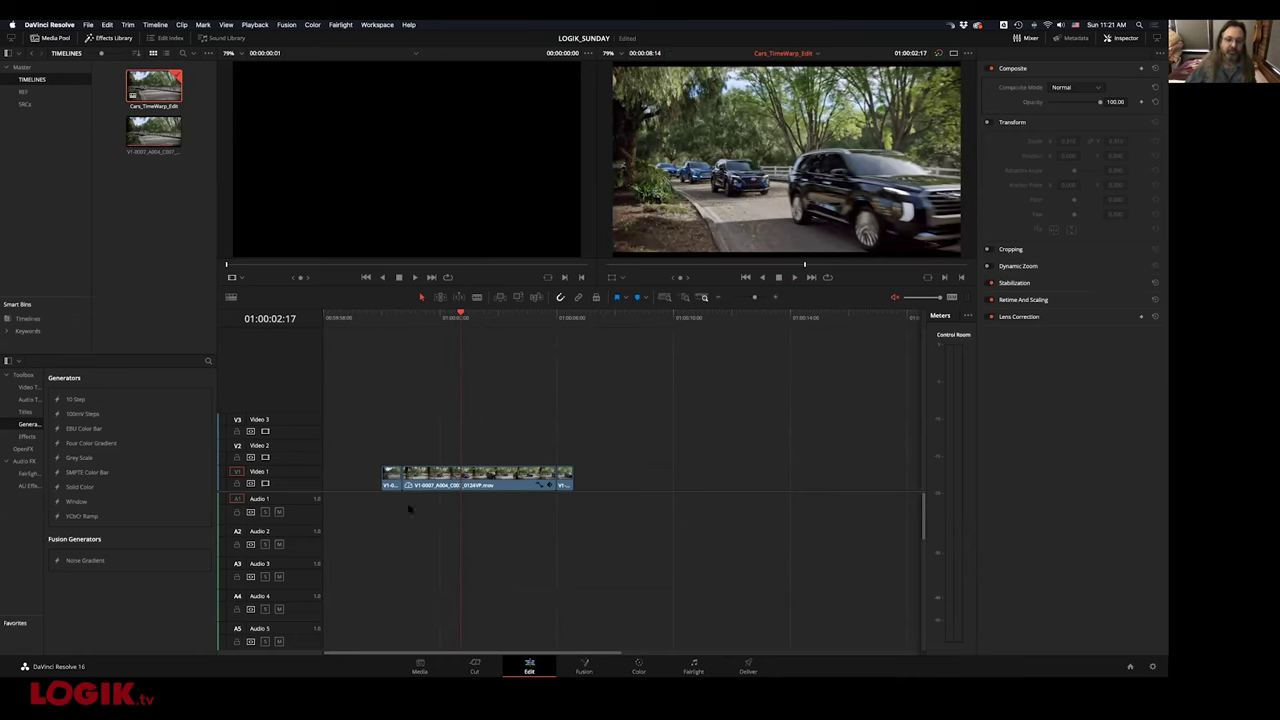
right_click(488, 476)
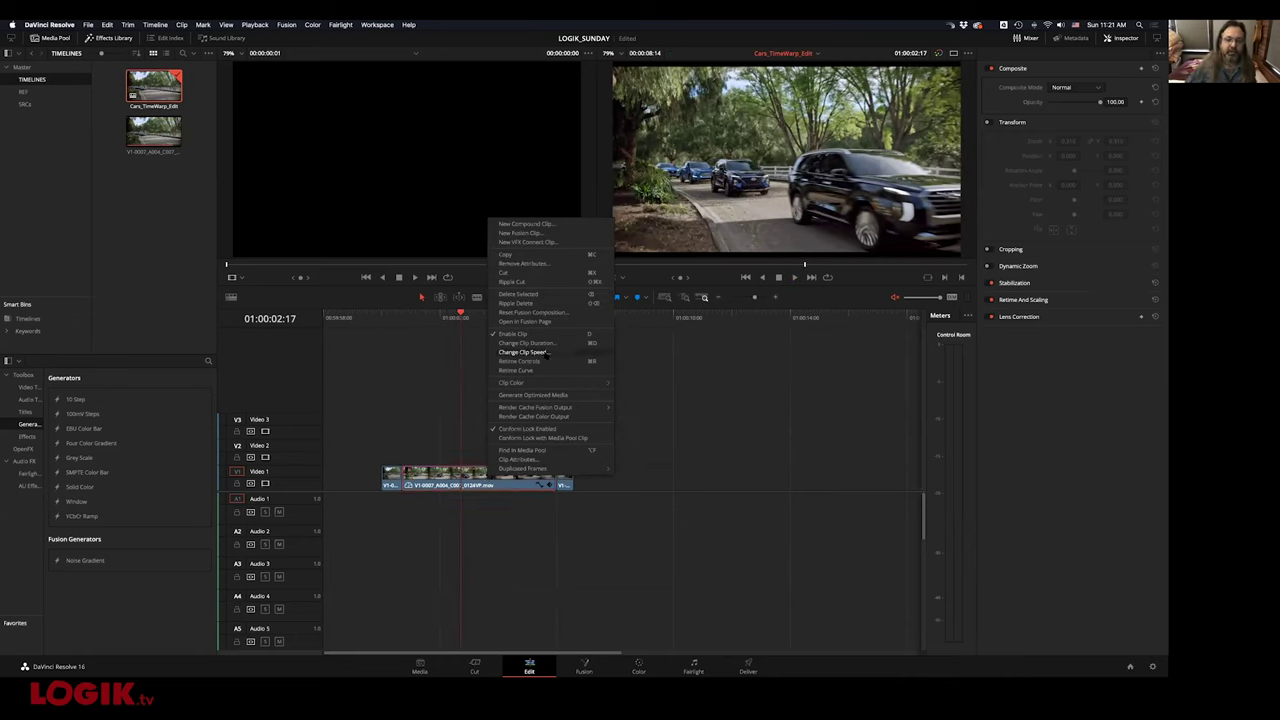
left_click(560, 353)
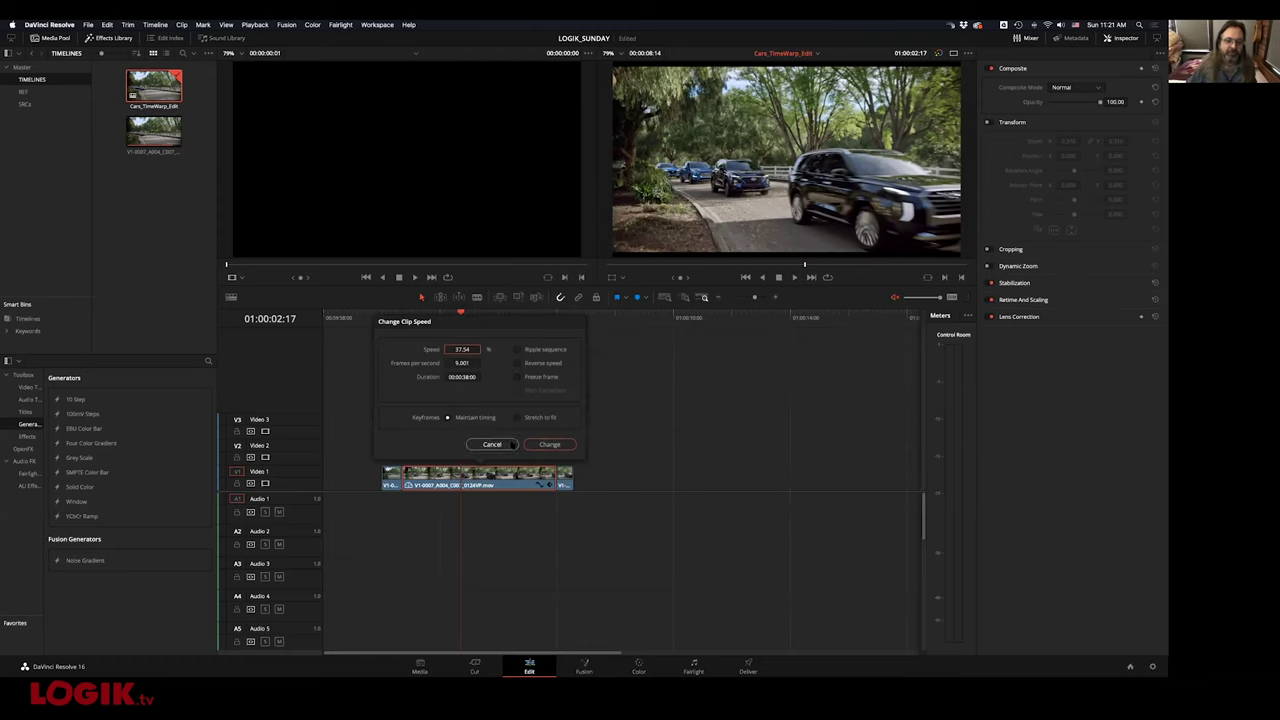
left_click(506, 443)
Scrub the retimed car clip around 01:00:03:02 to review its motion, ending at 01:00:06:00
left_click_drag(478, 322, 471, 320)
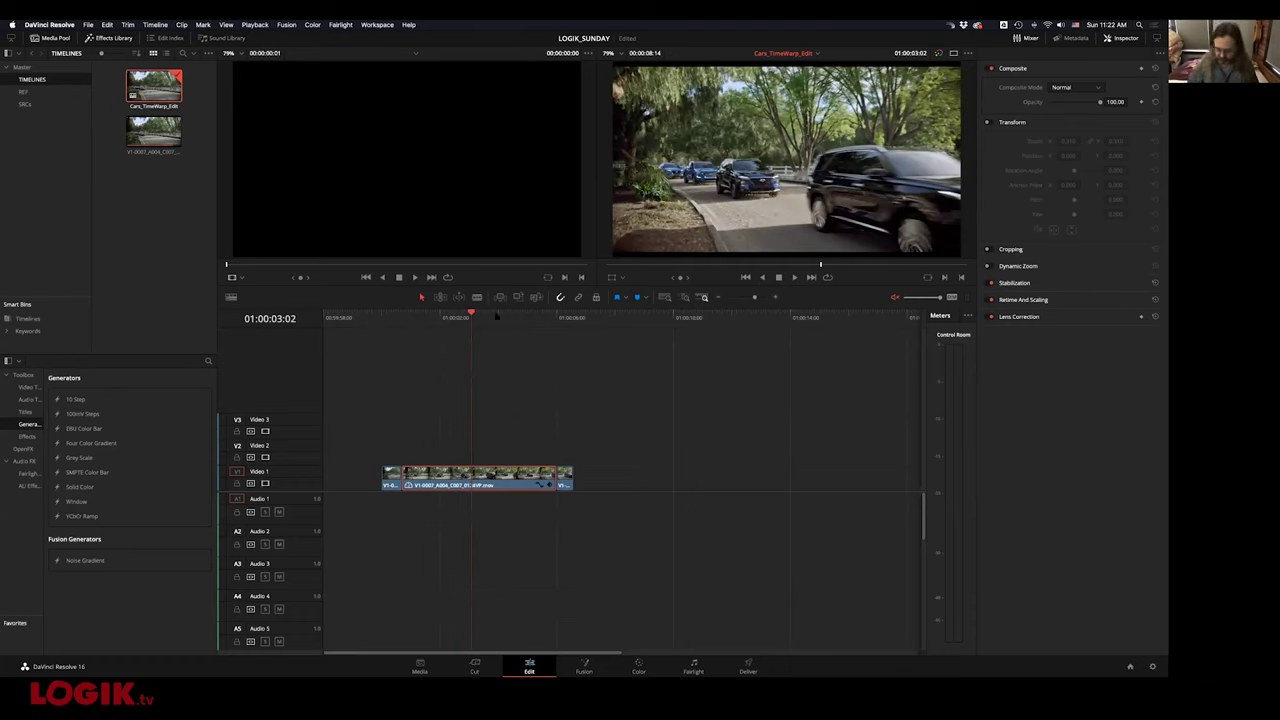
key("Right")
key("Right")
key("Right")
key("Right")
key("Right")
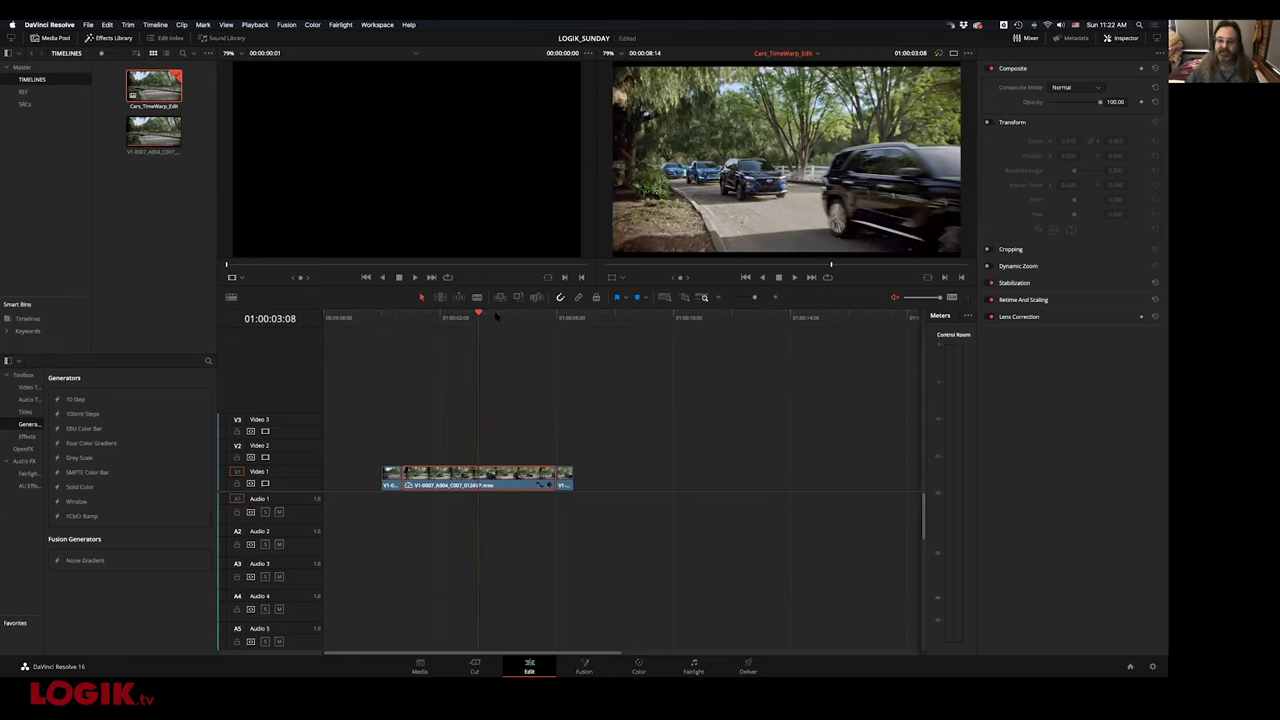
key("Left")
key("Left")
key("Left")
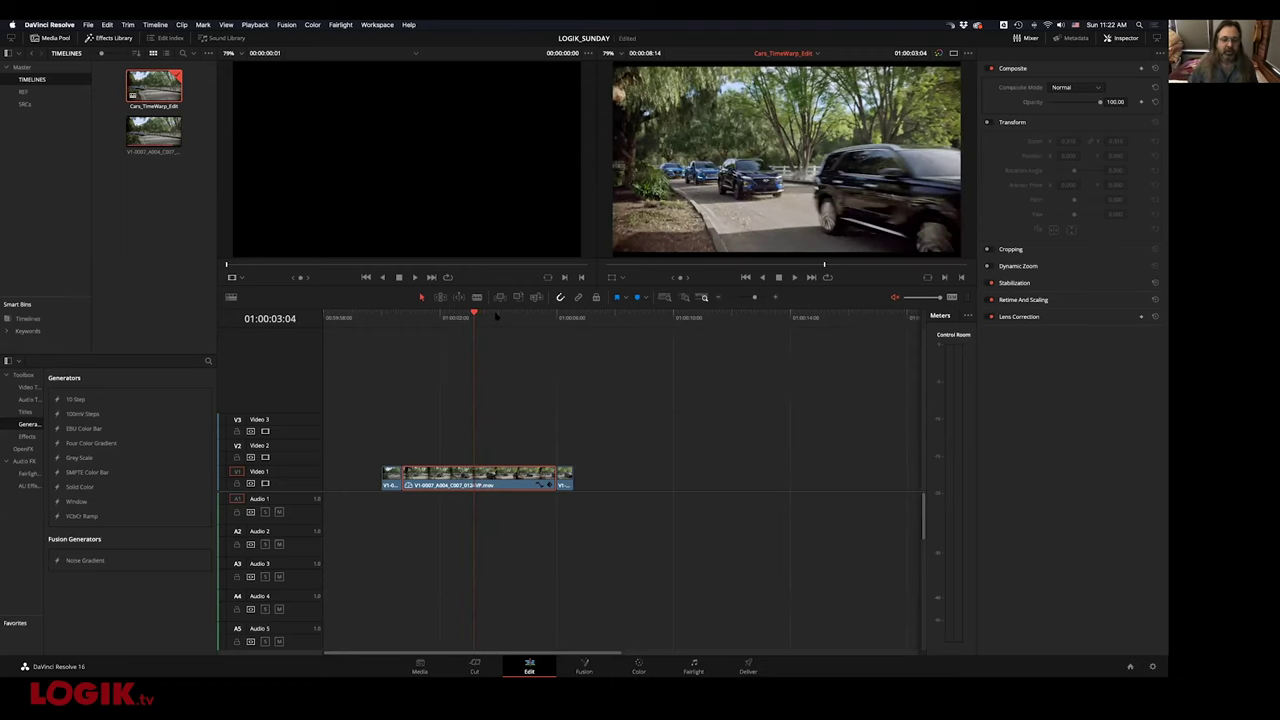
left_click_drag(420, 314, 403, 314)
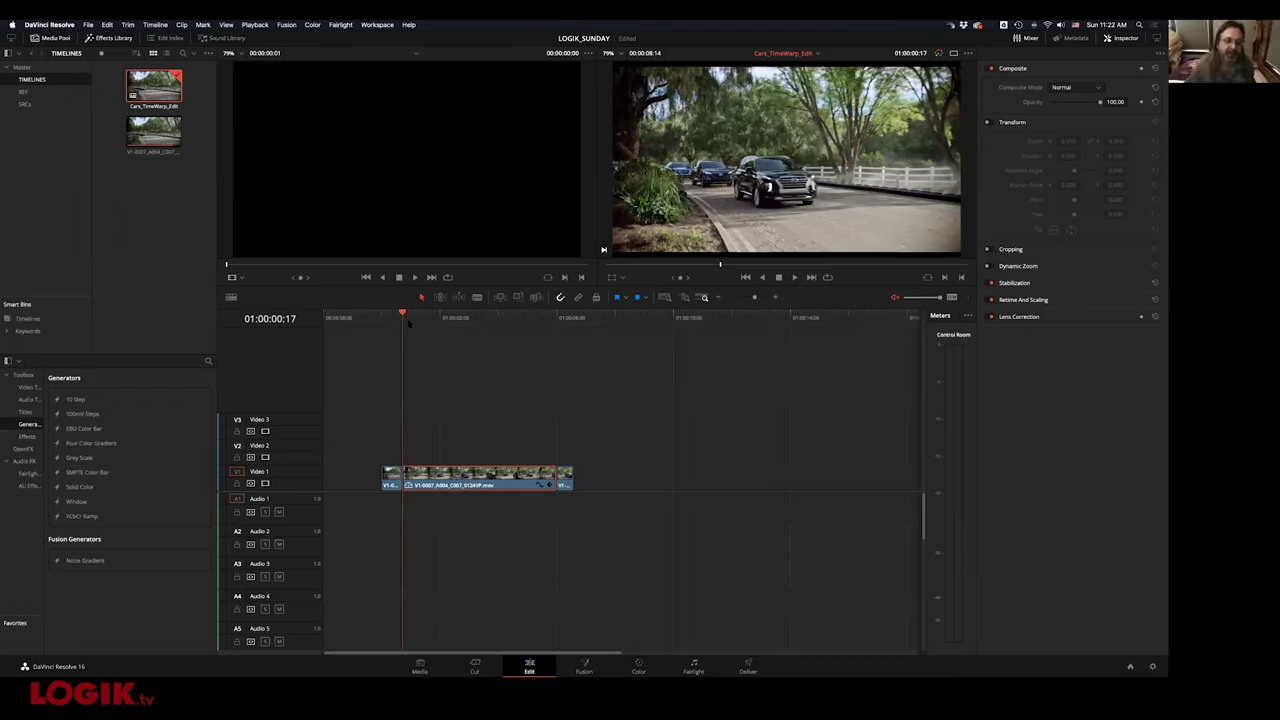
left_click_drag(419, 316, 483, 316)
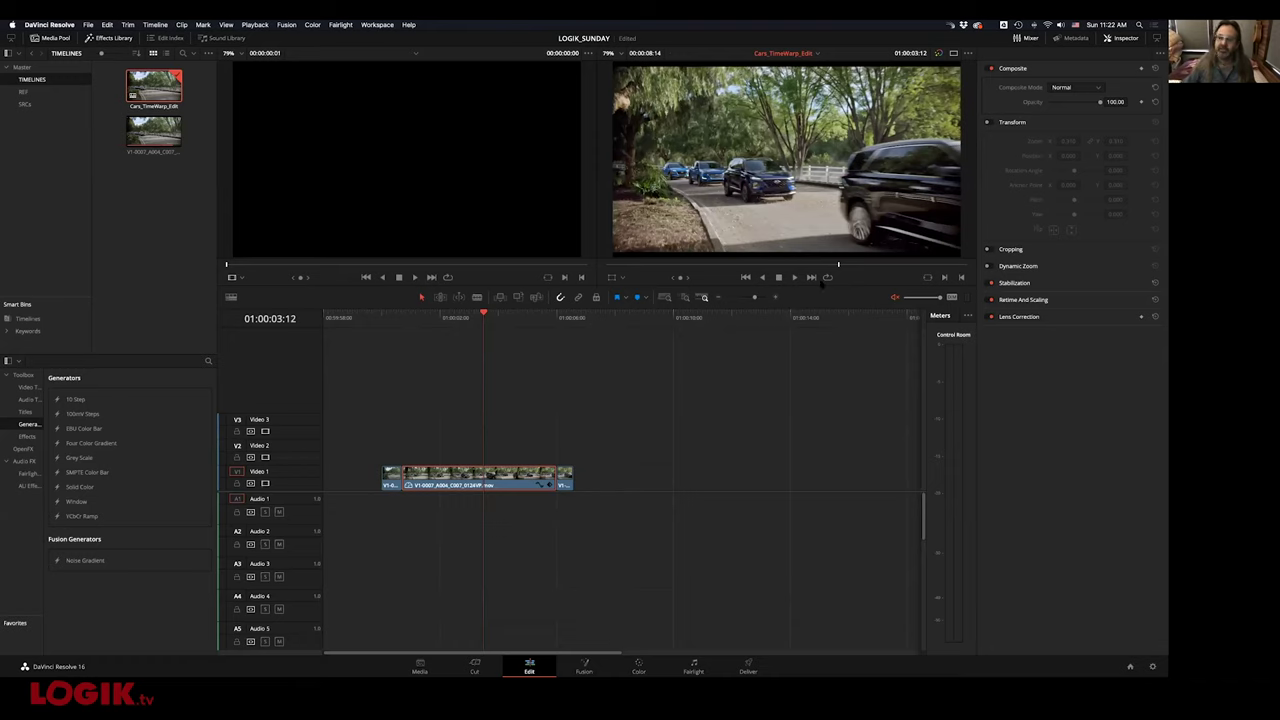
left_click(571, 476)
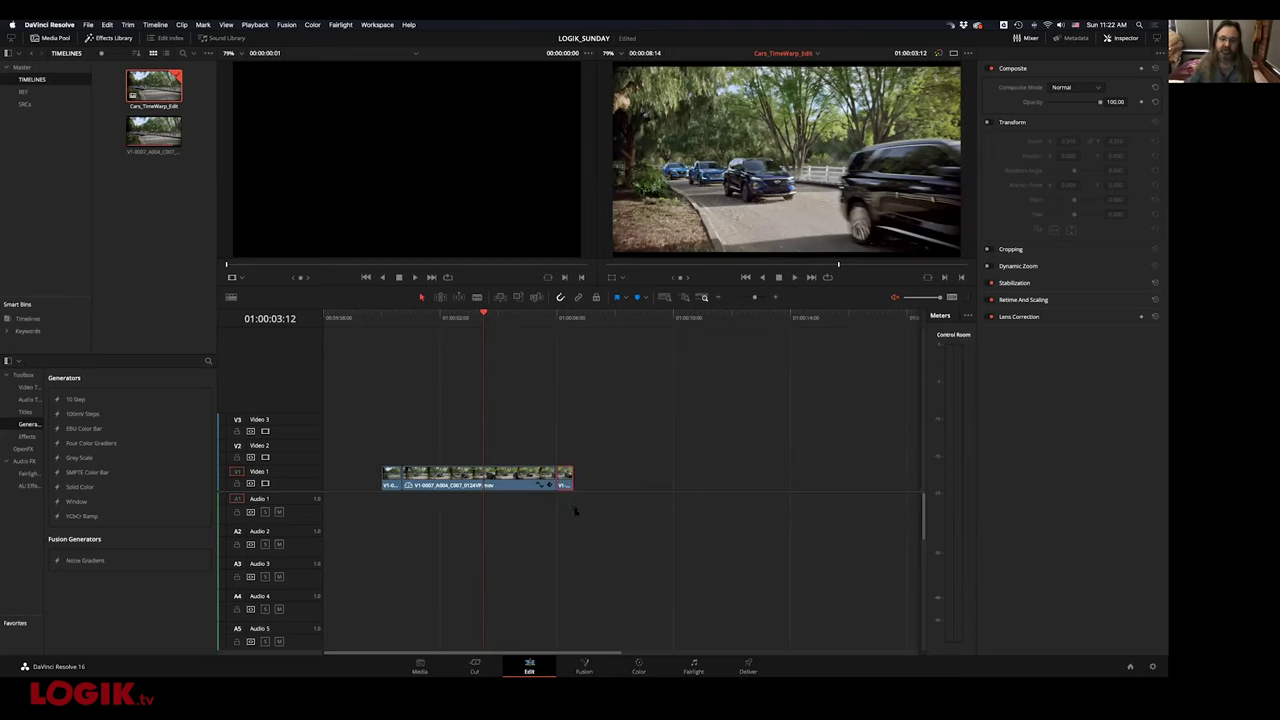
left_click(560, 318)
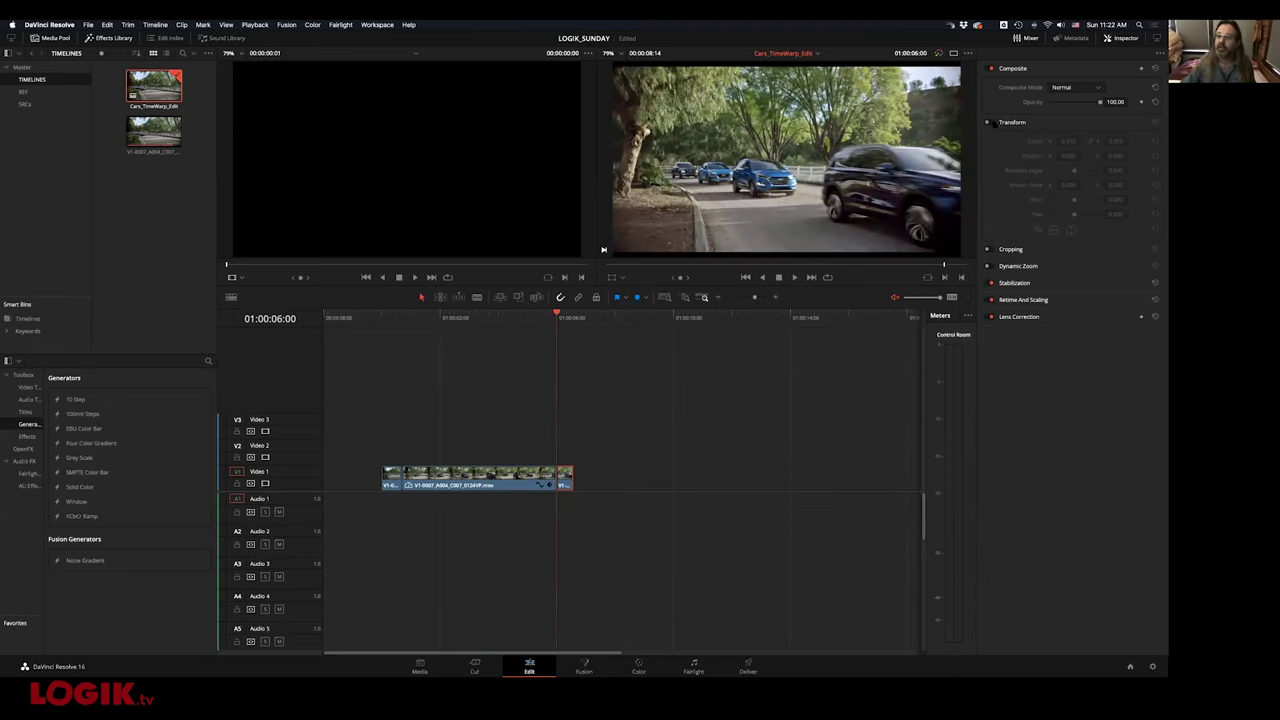
Briefly enable Transform and try a zoom value, then turn Transform back off
left_click(989, 122)
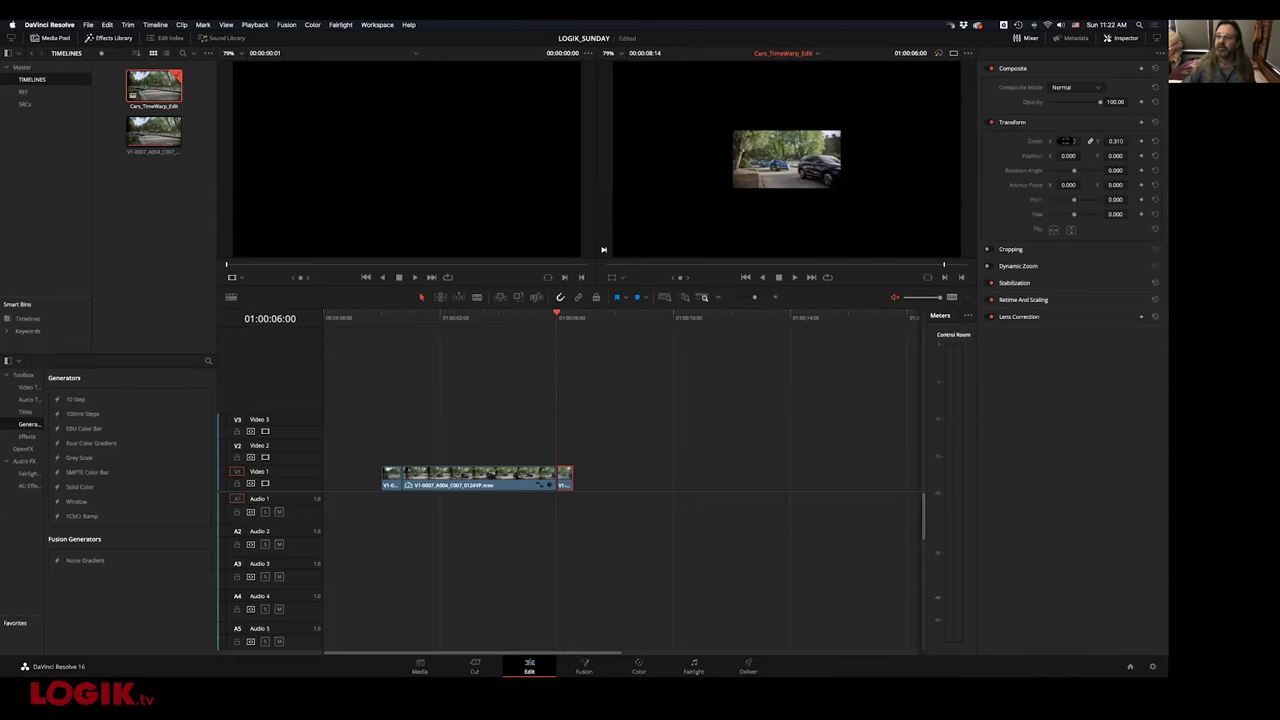
left_click_drag(1068, 141, 997, 128)
left_click(990, 122)
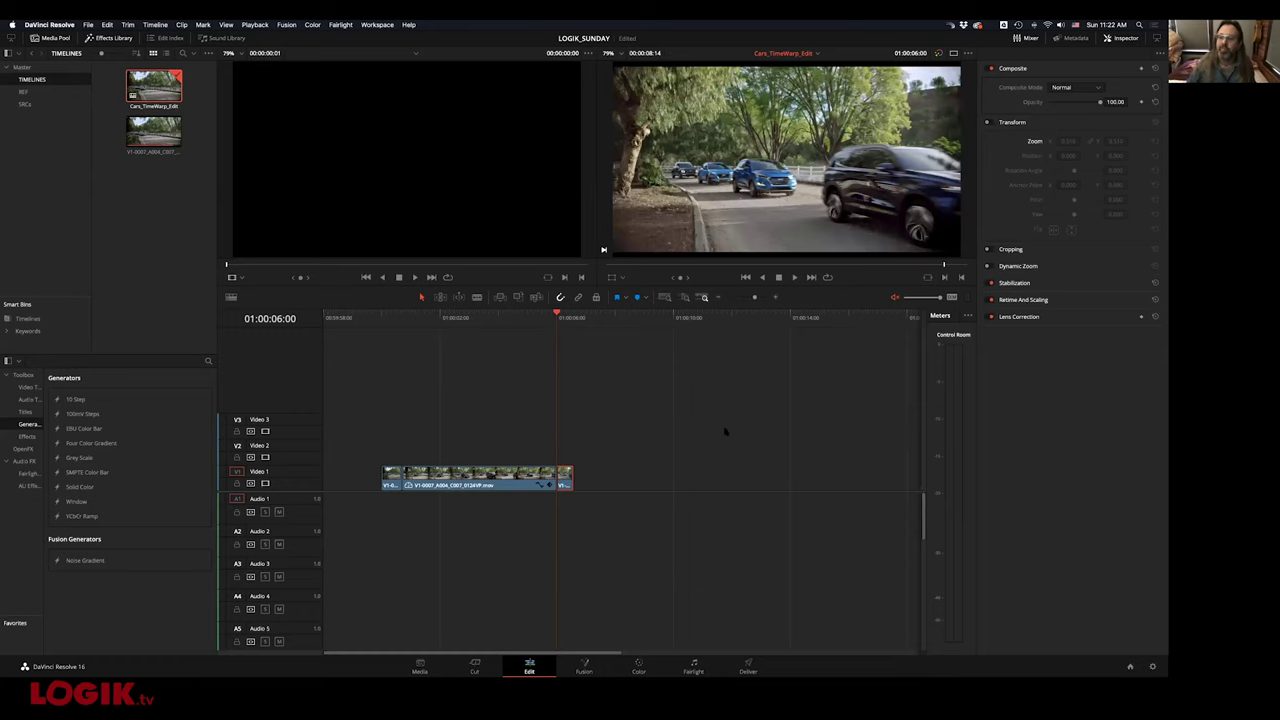
Under Retime And Scaling, set Retime Process to Optical Flow and Motion Estimation to Speed Warp
left_click(1033, 300)
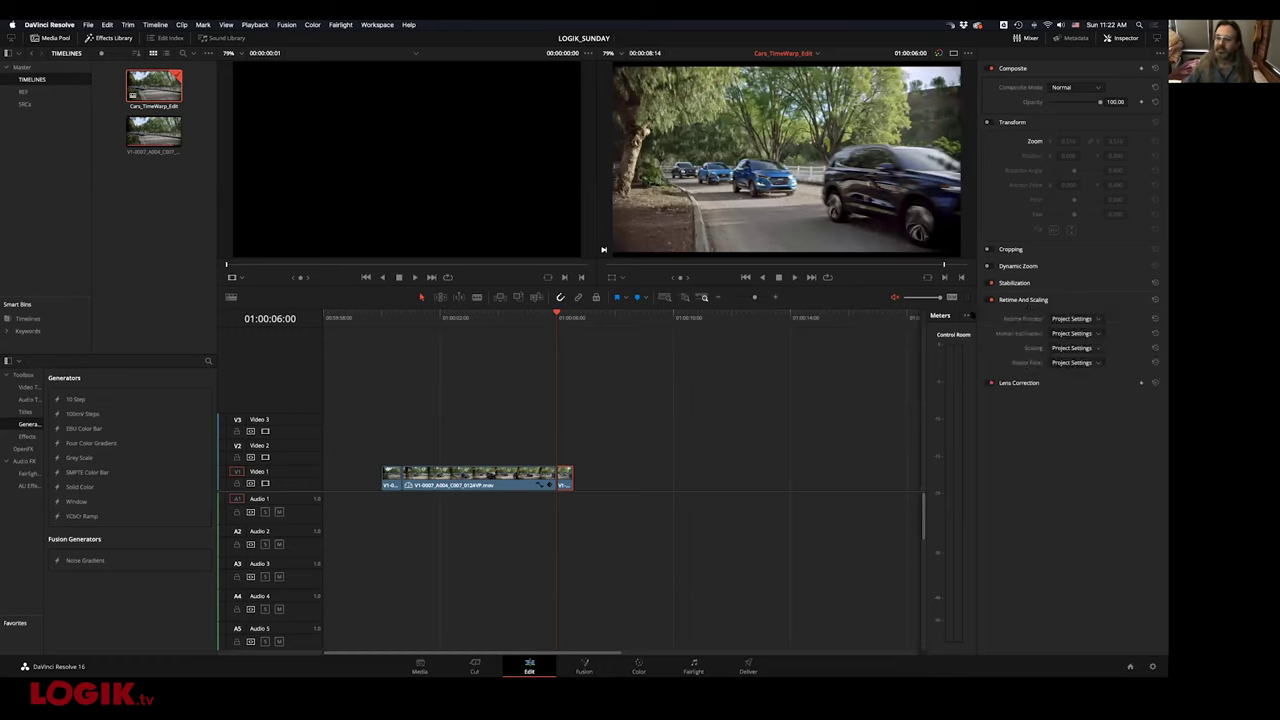
left_click(486, 317)
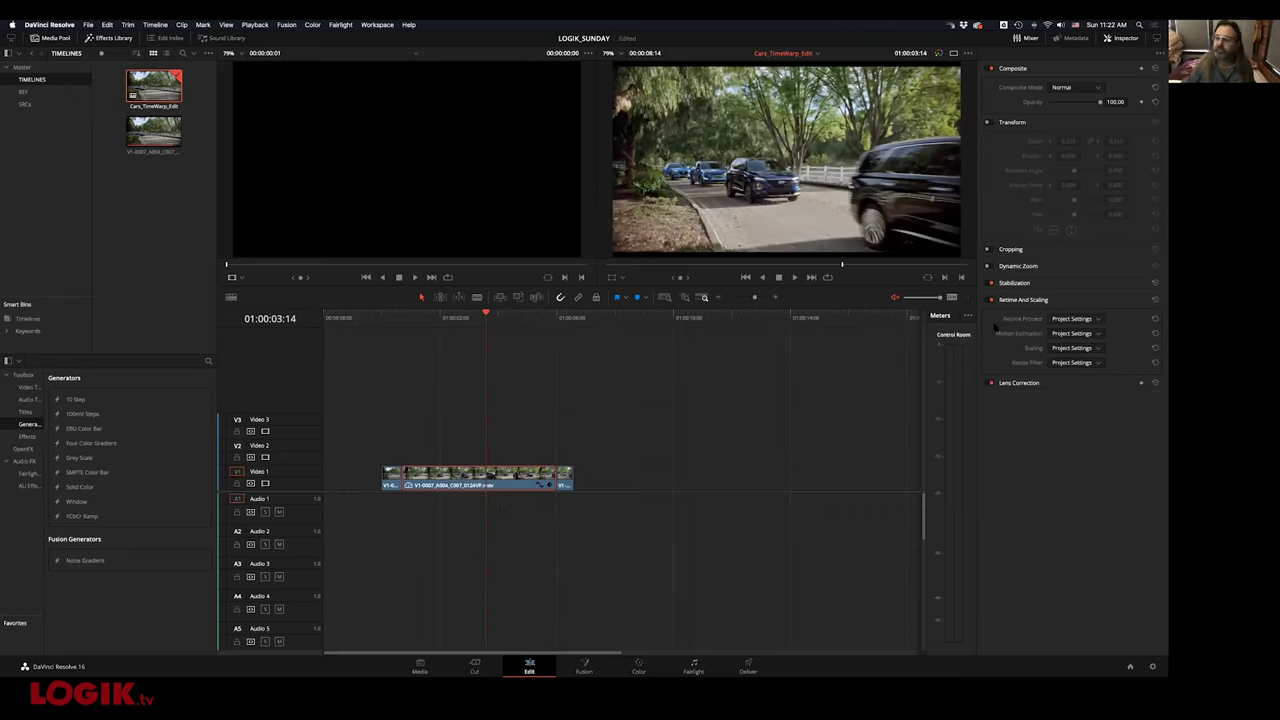
left_click(1072, 318)
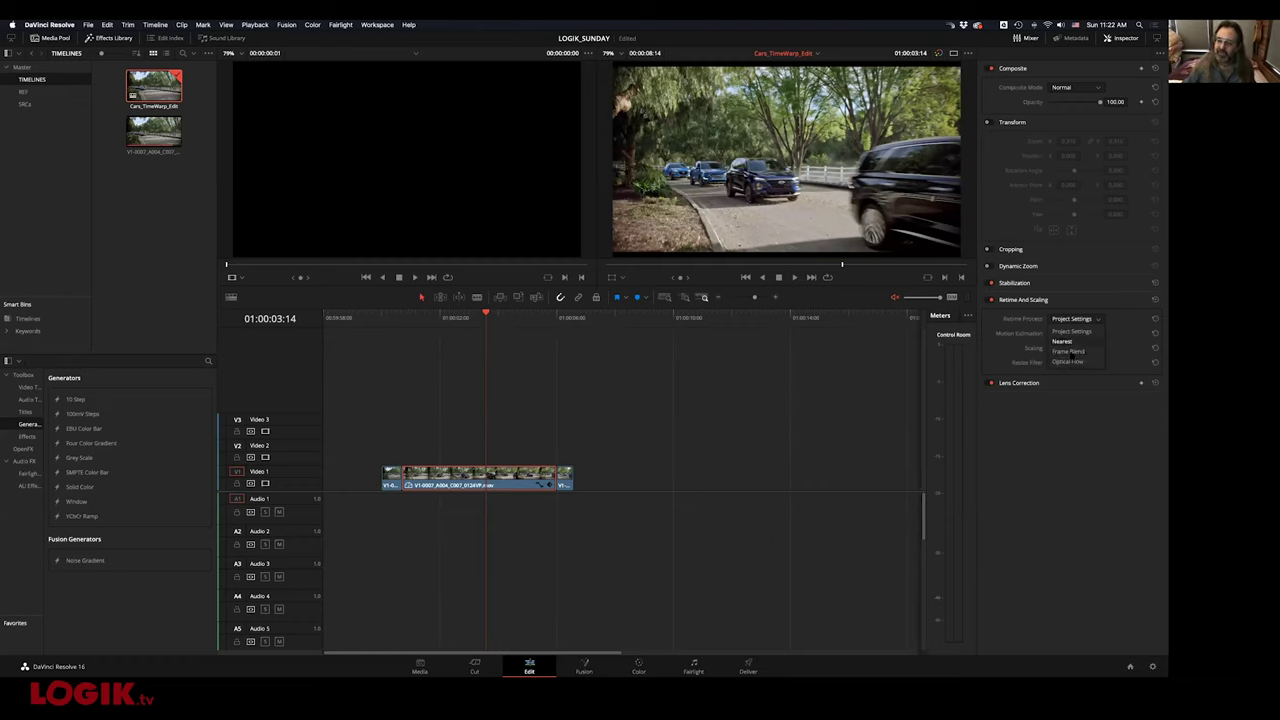
left_click(1068, 361)
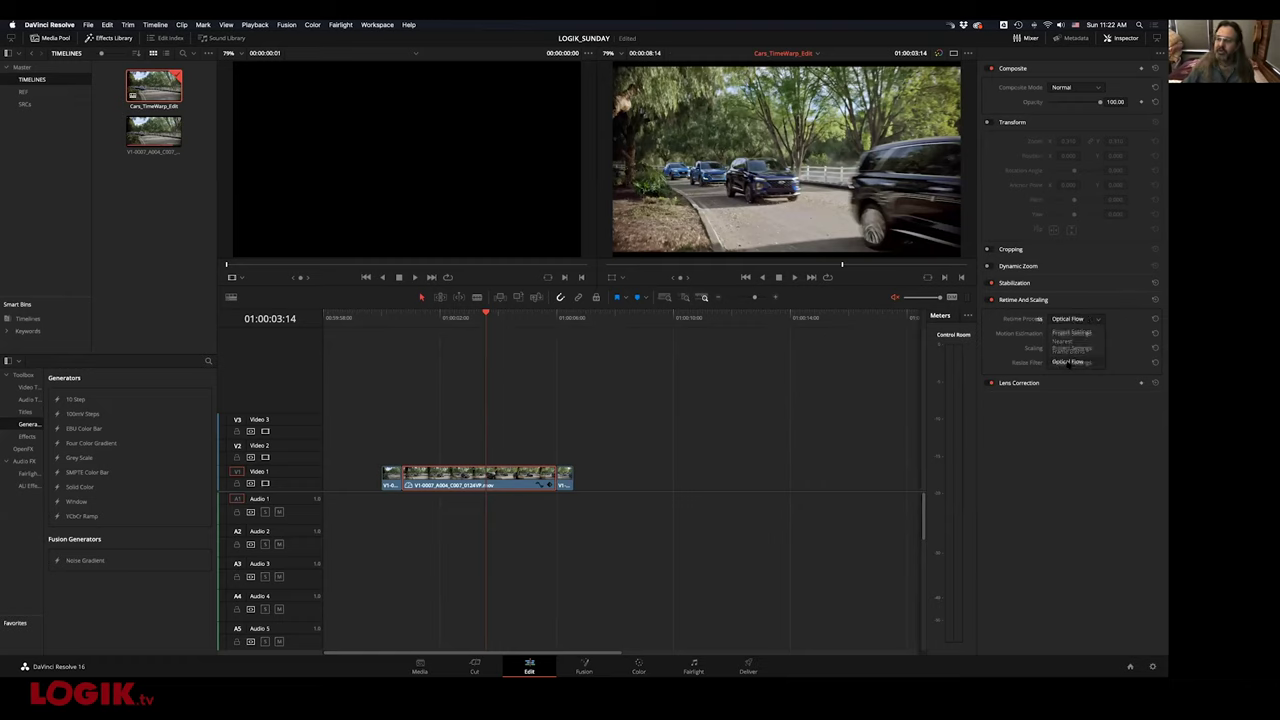
left_click(1062, 335)
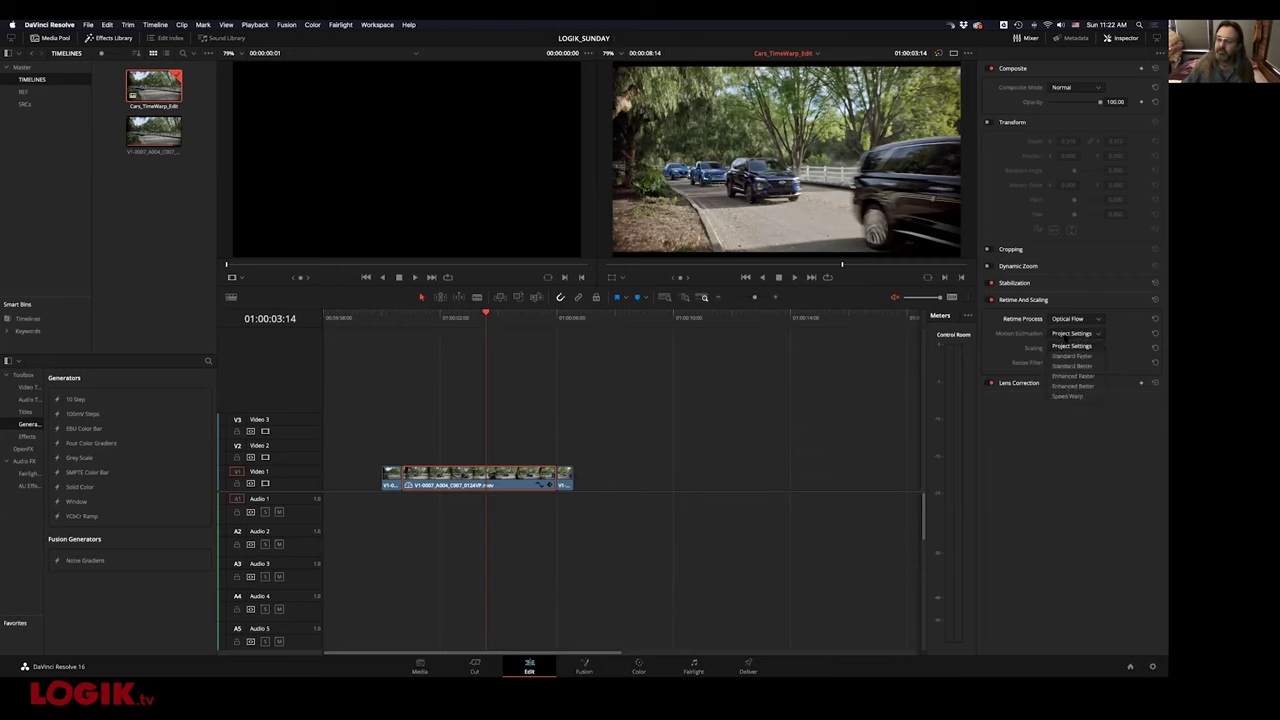
left_click(1070, 396)
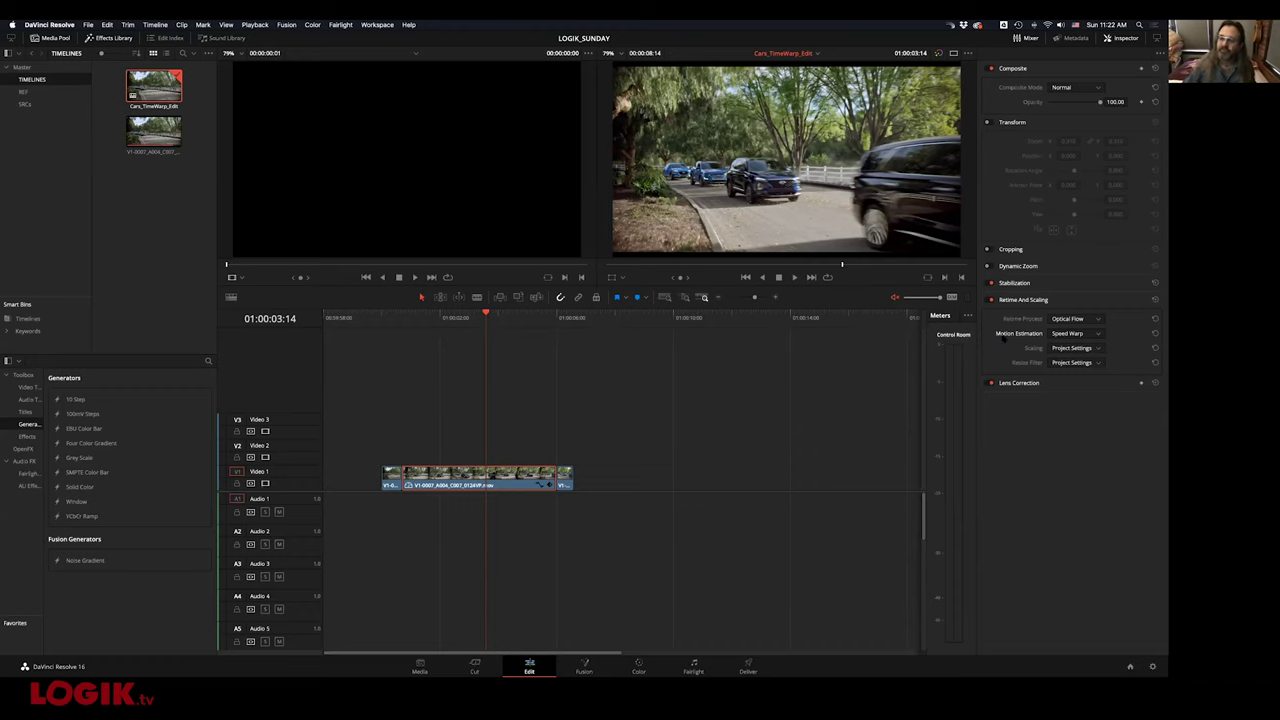
left_click_drag(451, 317, 414, 317)
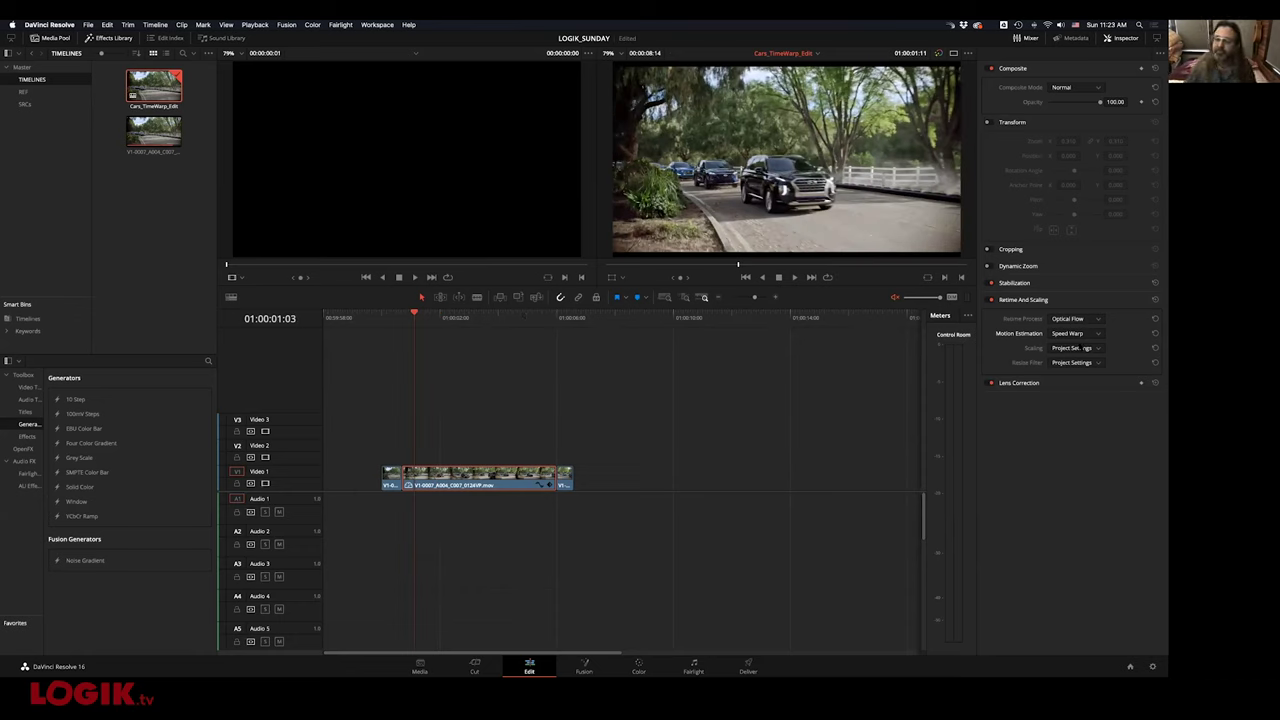
left_click(402, 317)
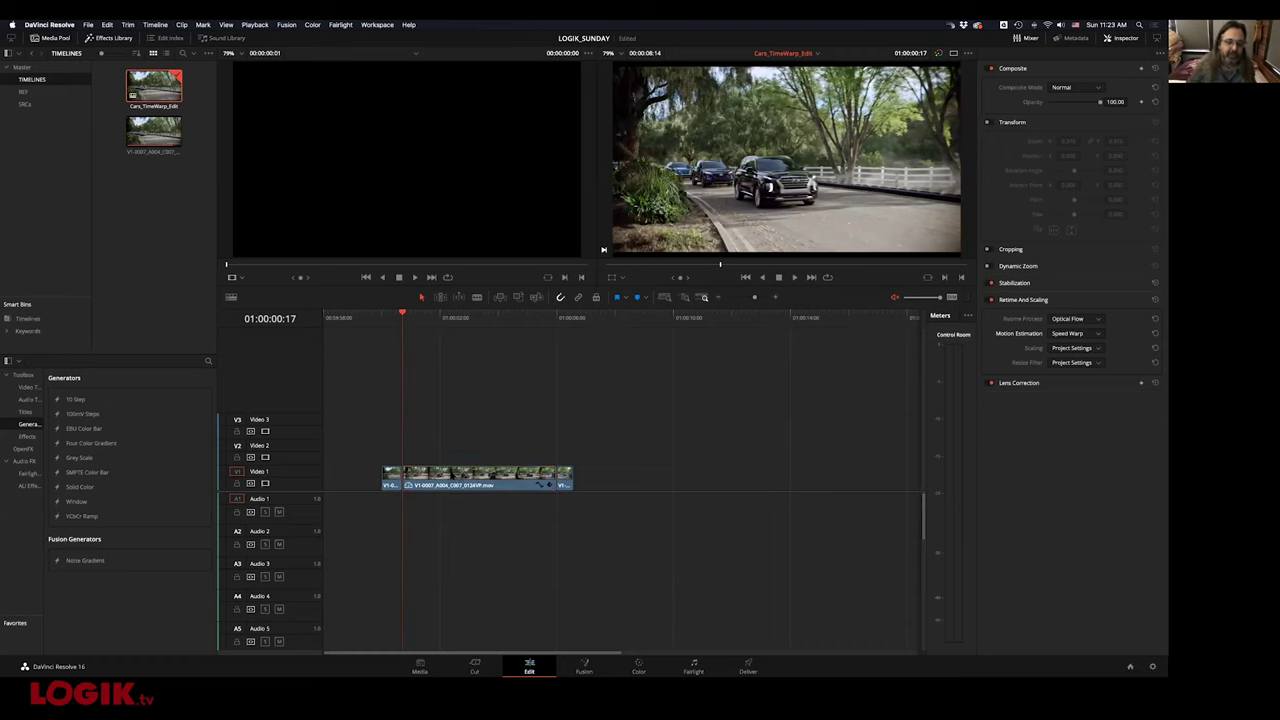
key("space")
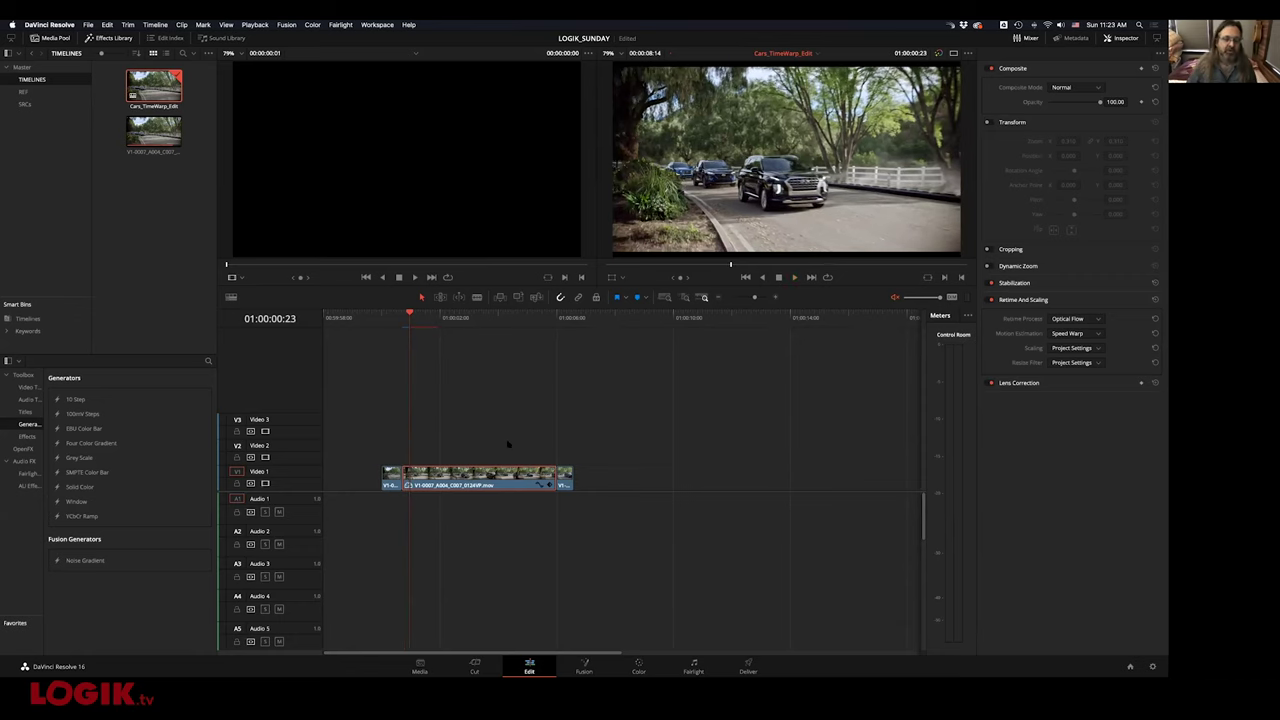
left_click(402, 317)
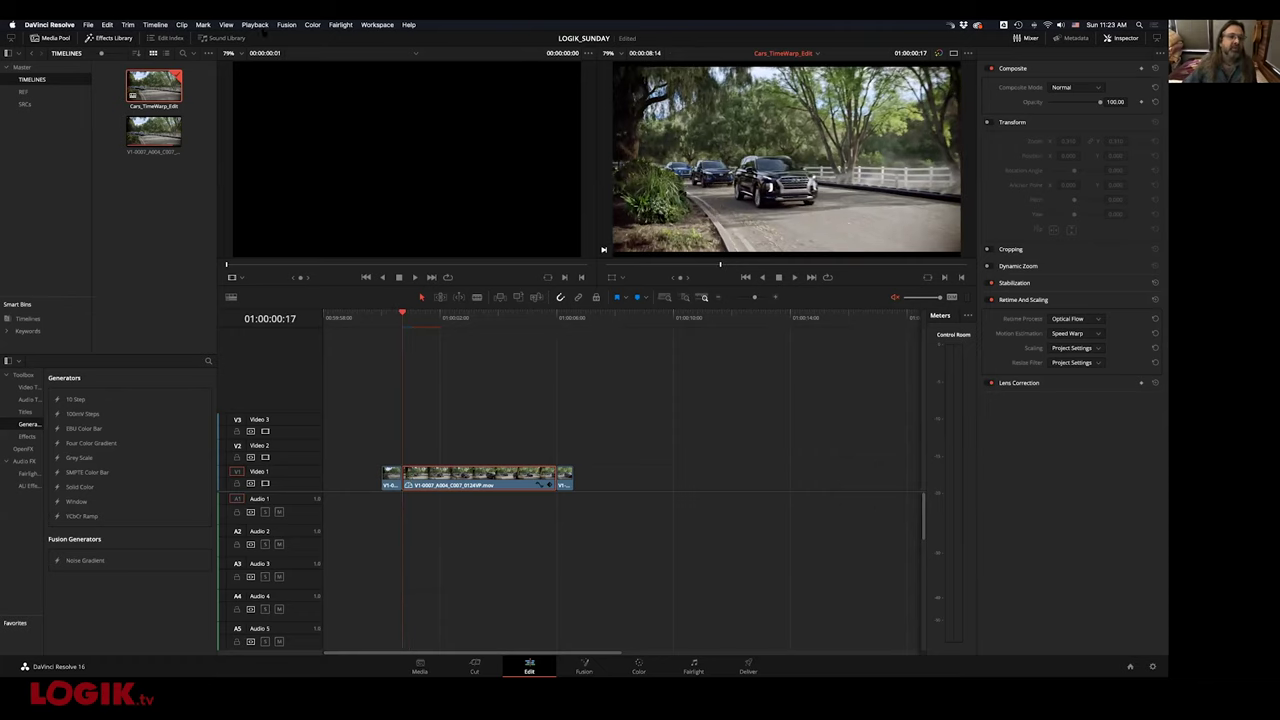
left_click(258, 25)
mouse_move(290, 73)
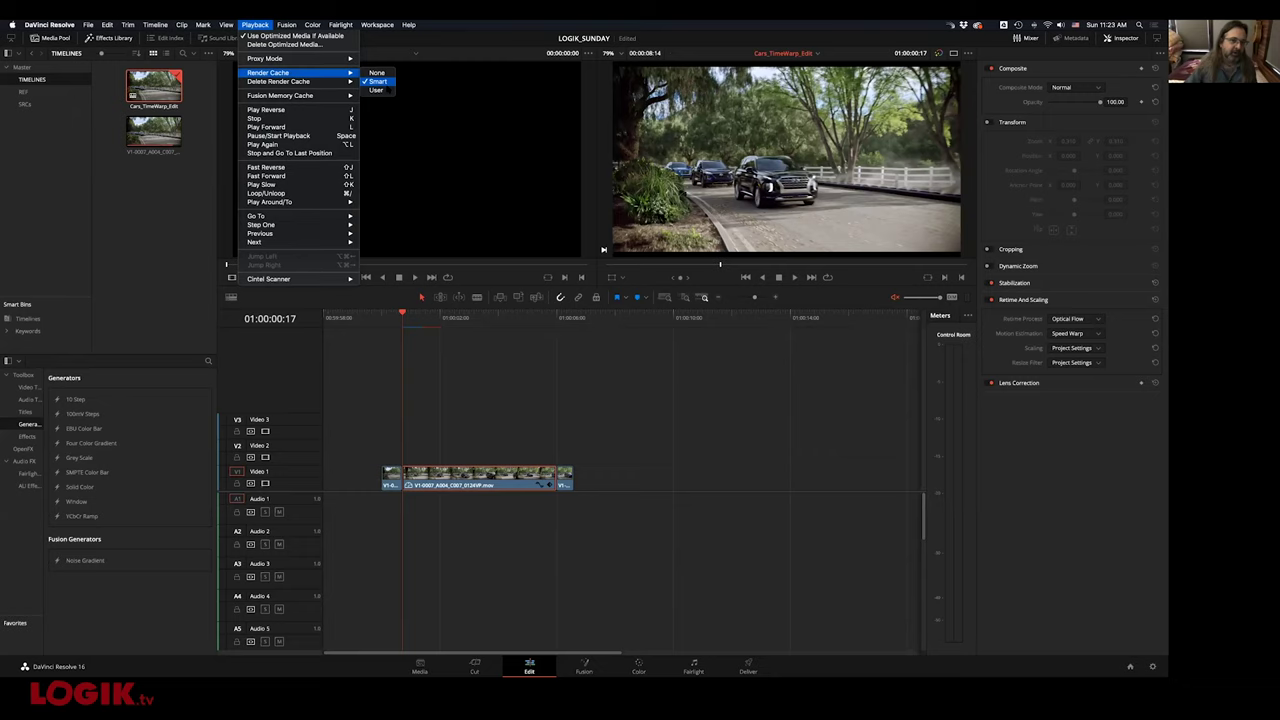
left_click(430, 345)
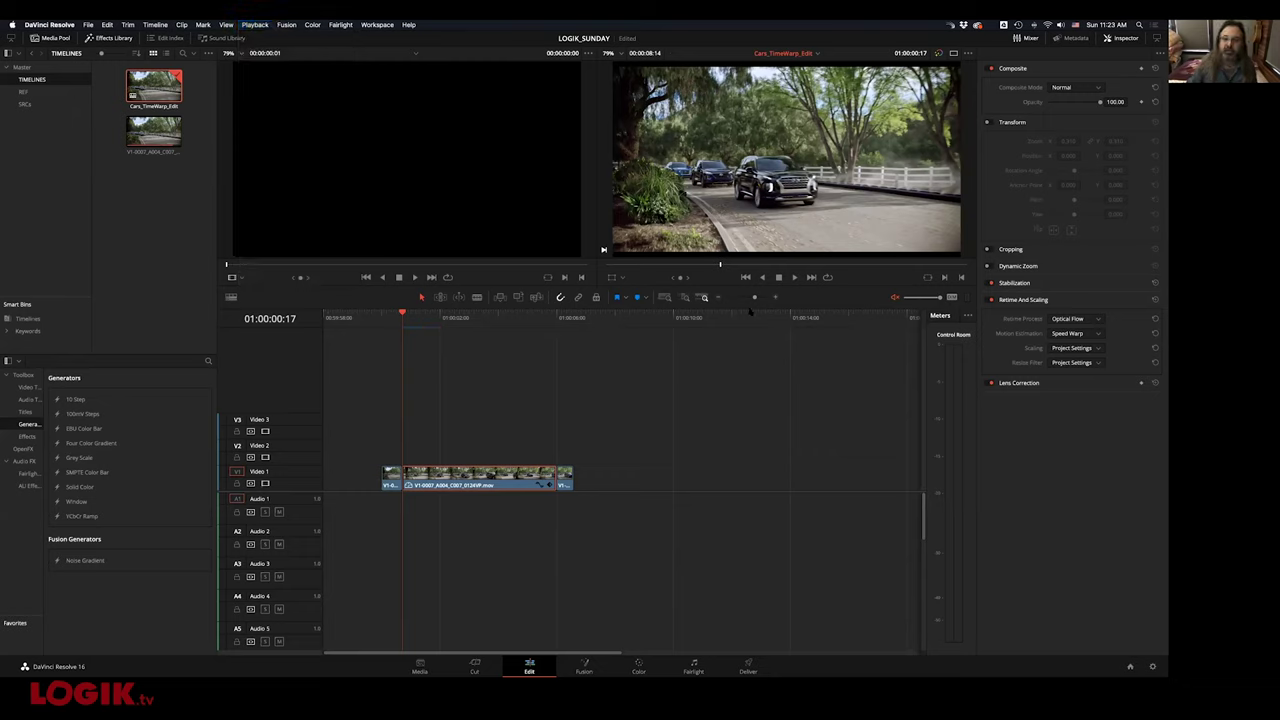
key("super+equal")
left_click(520, 318)
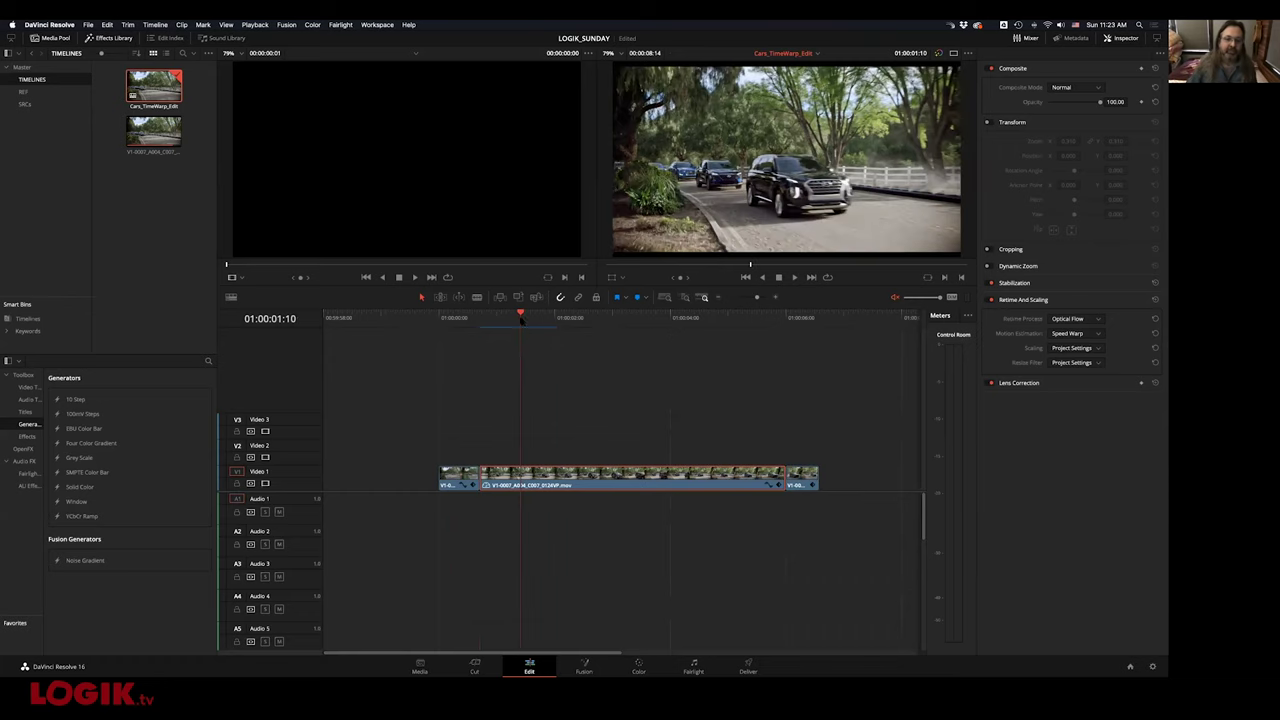
left_click(551, 318)
mouse_move(557, 320)
left_mouse_down()
mouse_move(581, 320)
mouse_move(561, 320)
left_mouse_up()
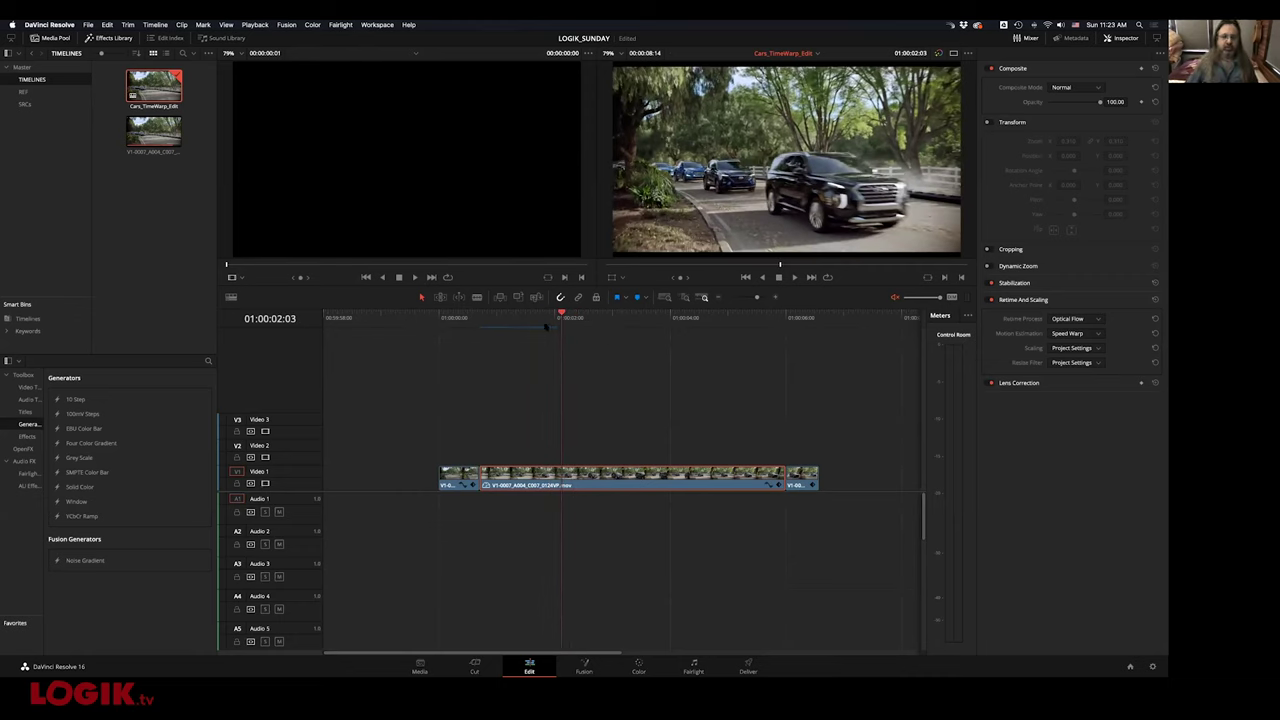
left_click(546, 320)
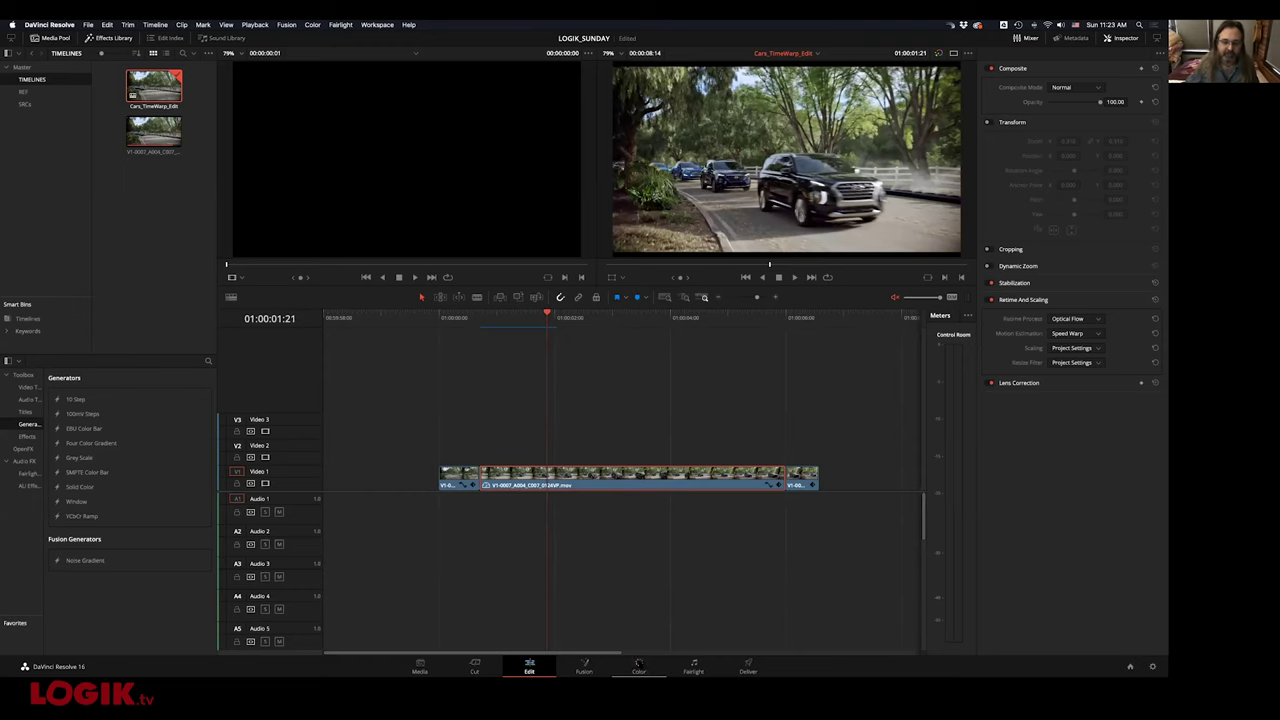
Watch the Speed Warp car clip on the Color page in the enlarged viewer, then go to Media
left_click(638, 667)
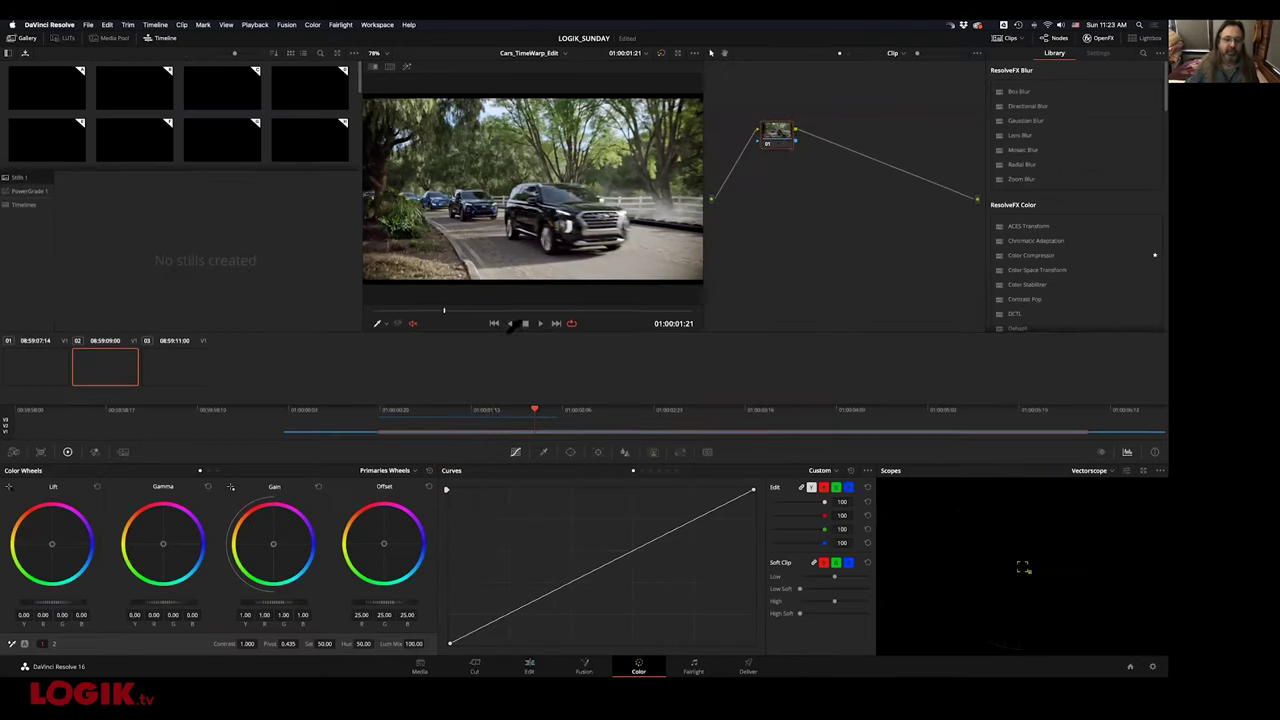
key("Right")
key("Right")
key("Right")
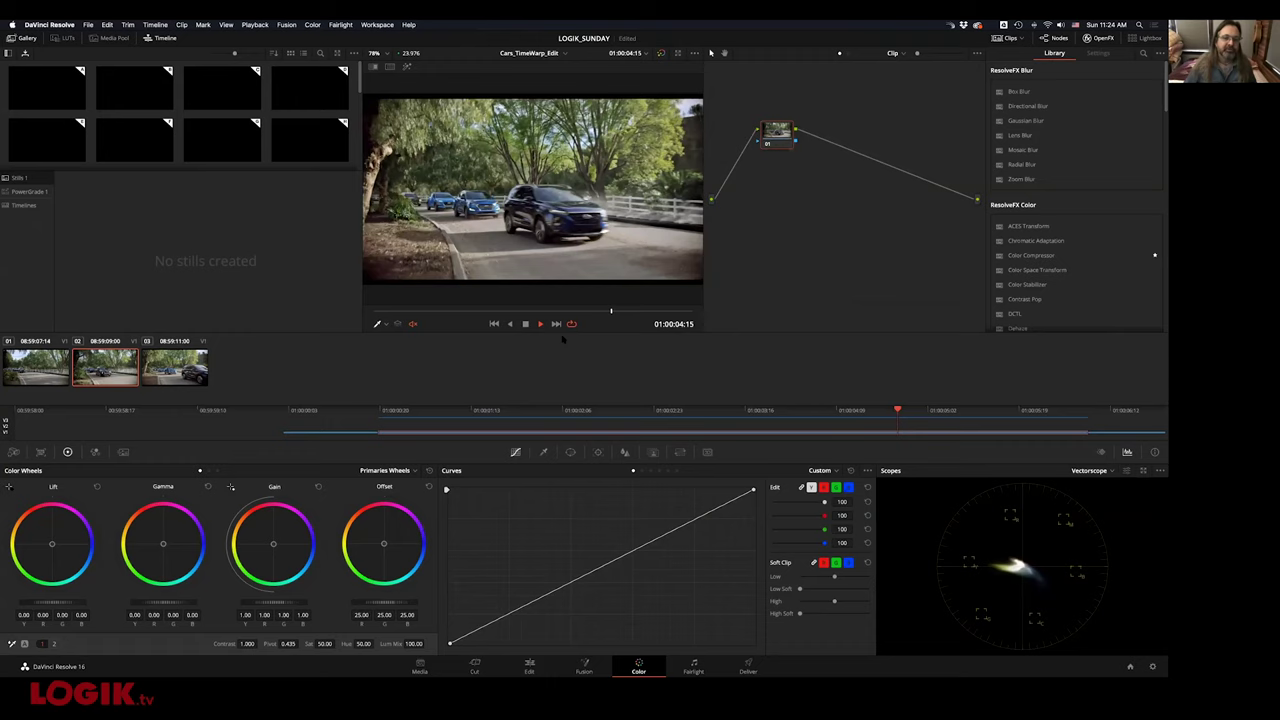
key("alt+f")
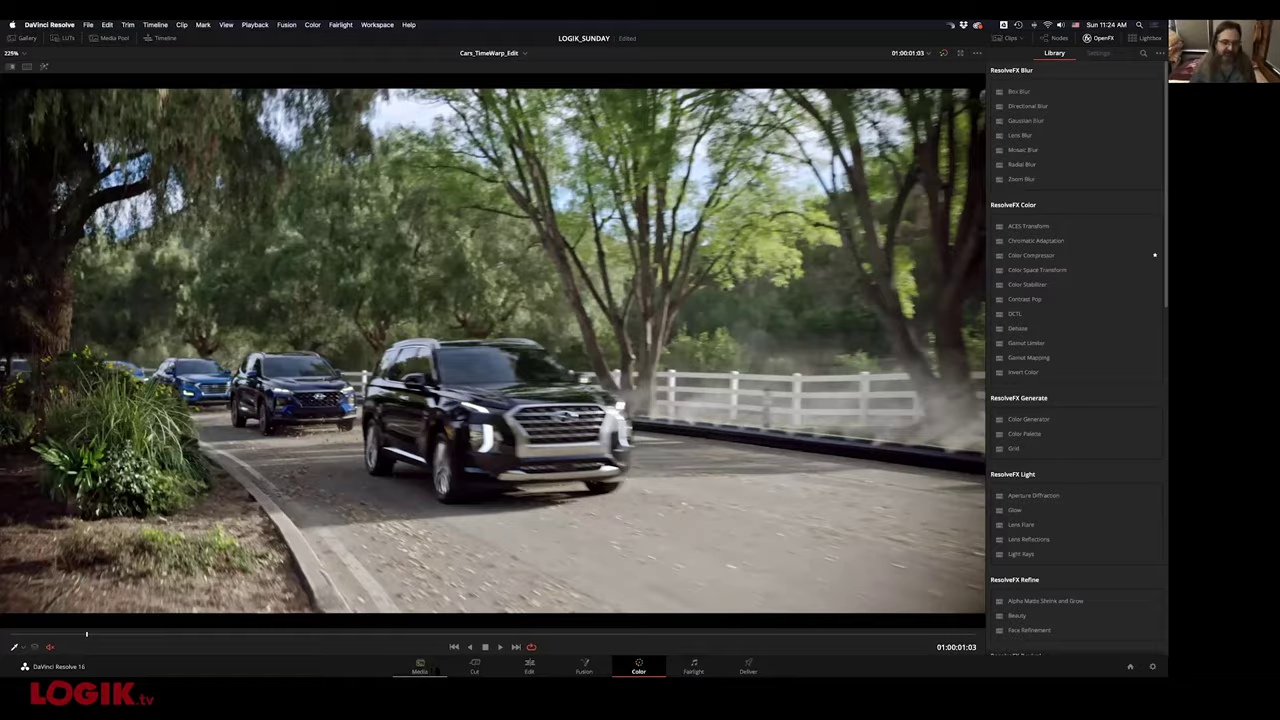
left_click(420, 665)
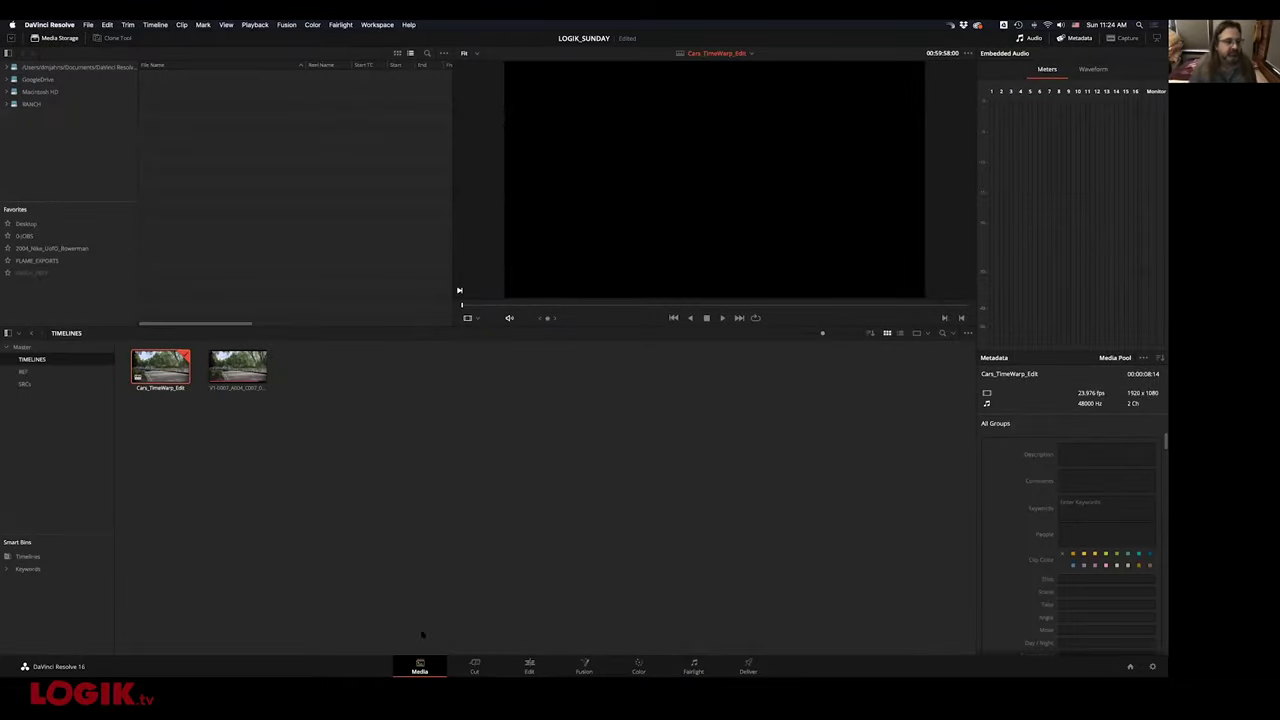
Browse Media Storage to 0-JOBS > 2020_Logik-Resolve > 0-SOURCE_MEDIA > CAM_ORIG
left_click(201, 426)
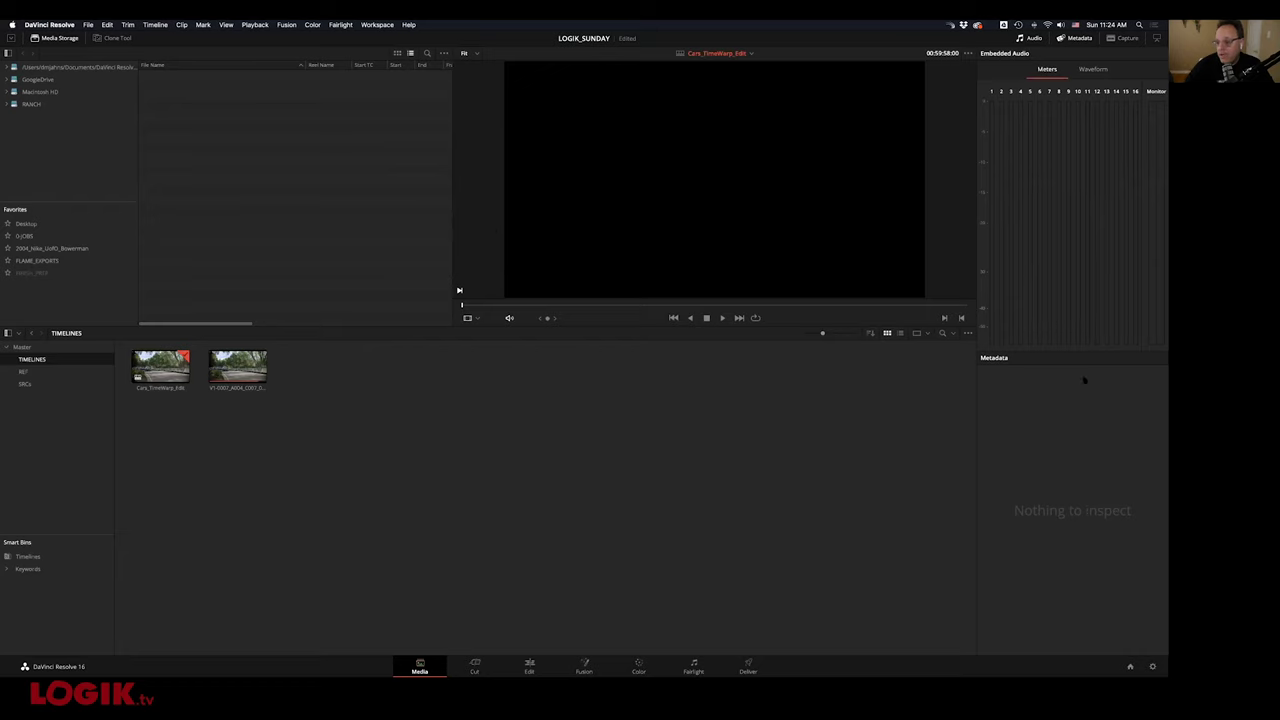
left_click(92, 234)
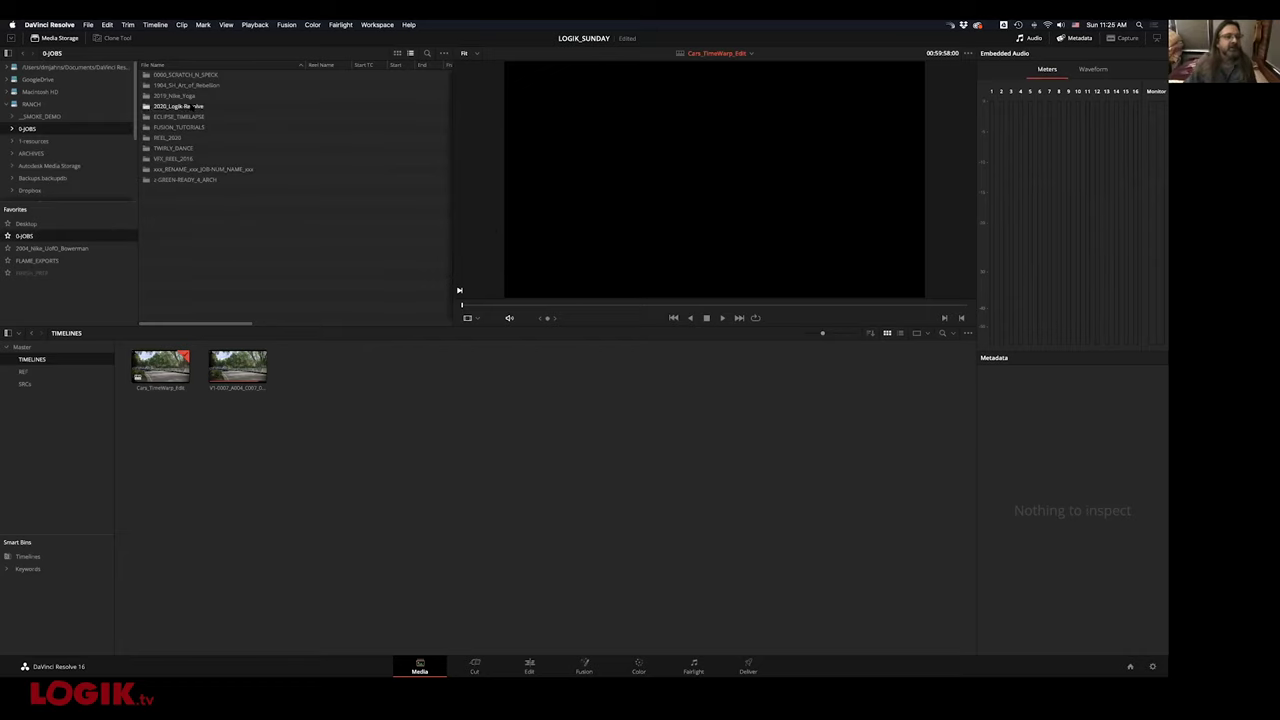
double_click(180, 106)
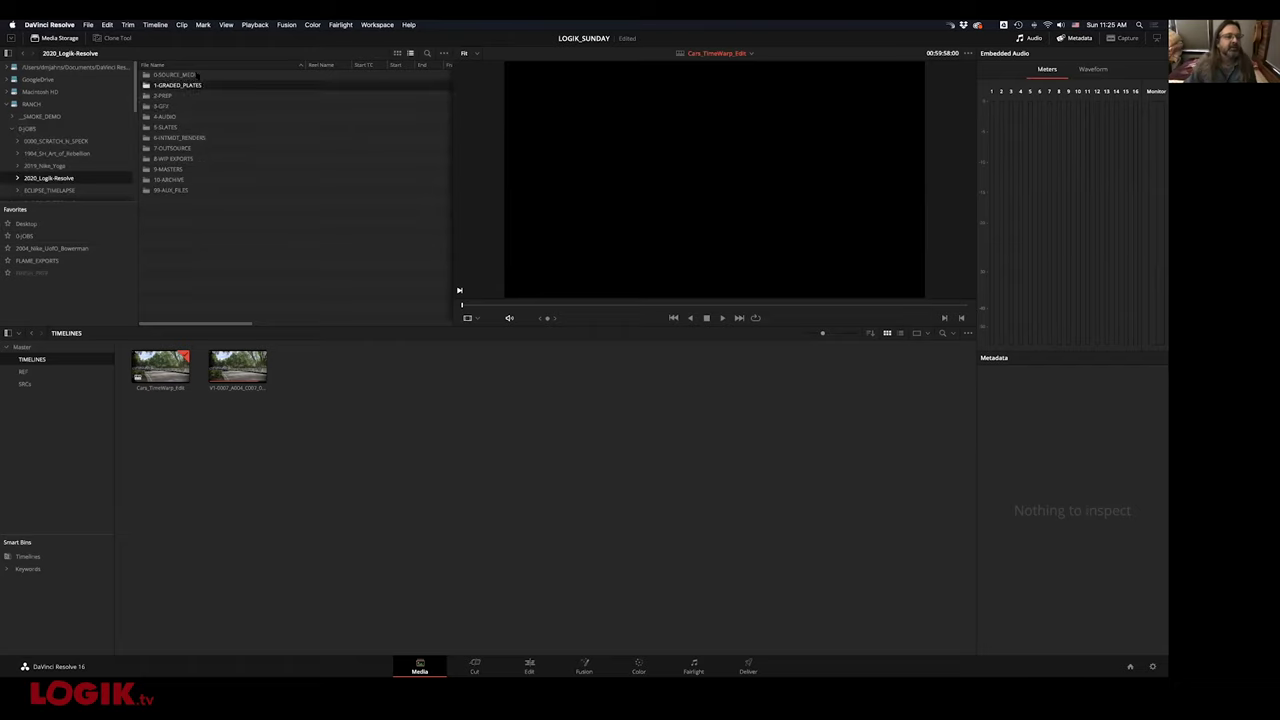
double_click(175, 75)
double_click(182, 75)
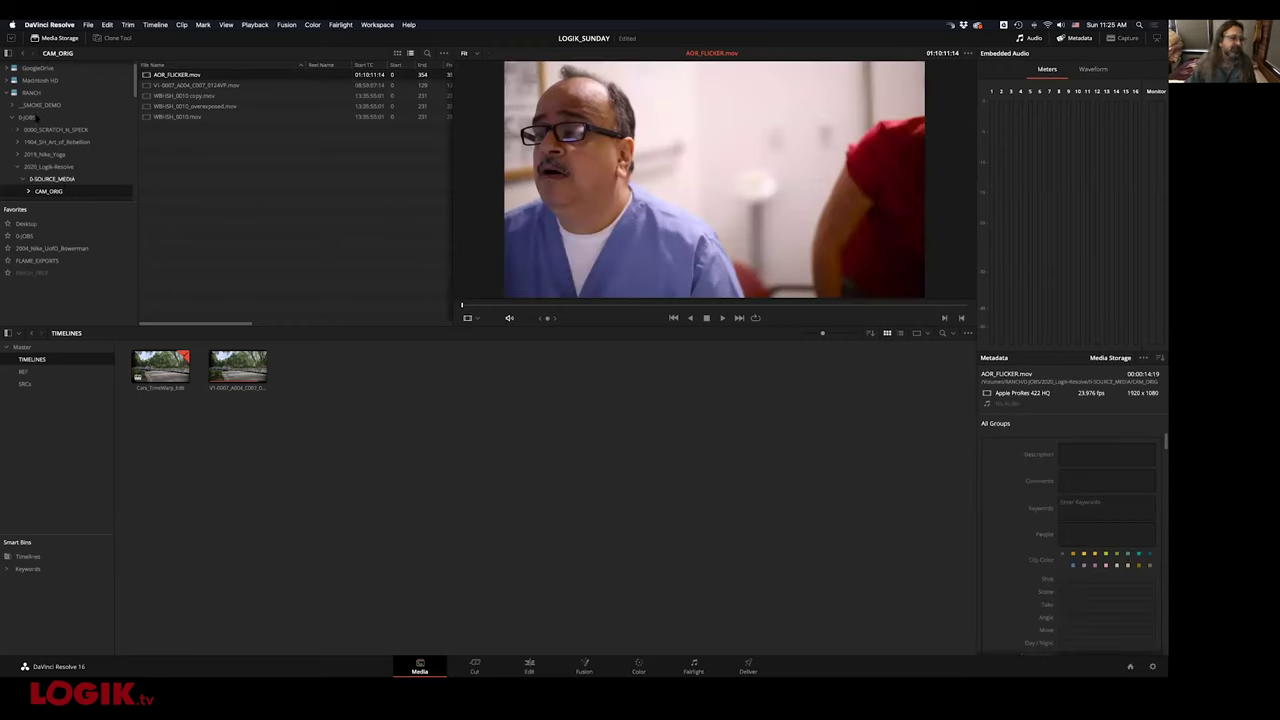
Scrub and step through AOR_FLICKER.mov to watch the flicker
left_click_drag(474, 306, 578, 302)
key("Right")
key("Right")
key("Right")
key("Right")
key("Right")
key("Right")
key("Right")
key("Right")
key("Right")
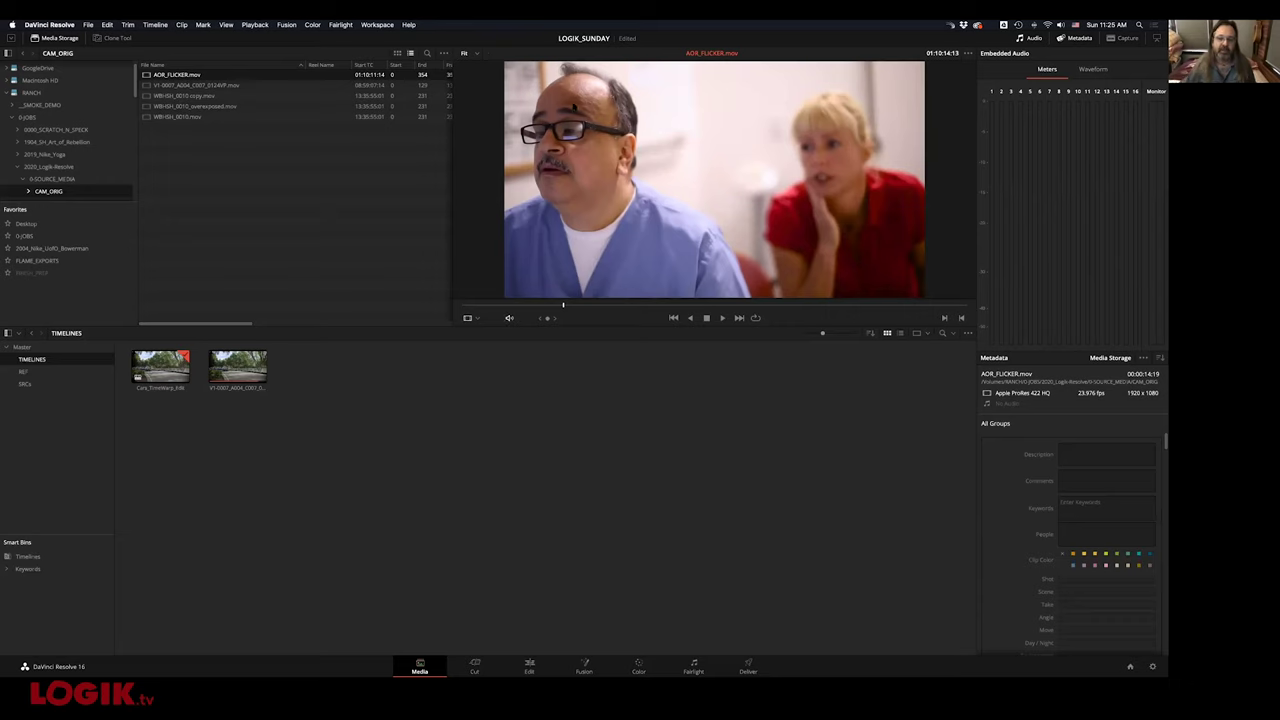
key("Right")
key("Right")
key("Right")
key("Right")
key("Right")
key("Right")
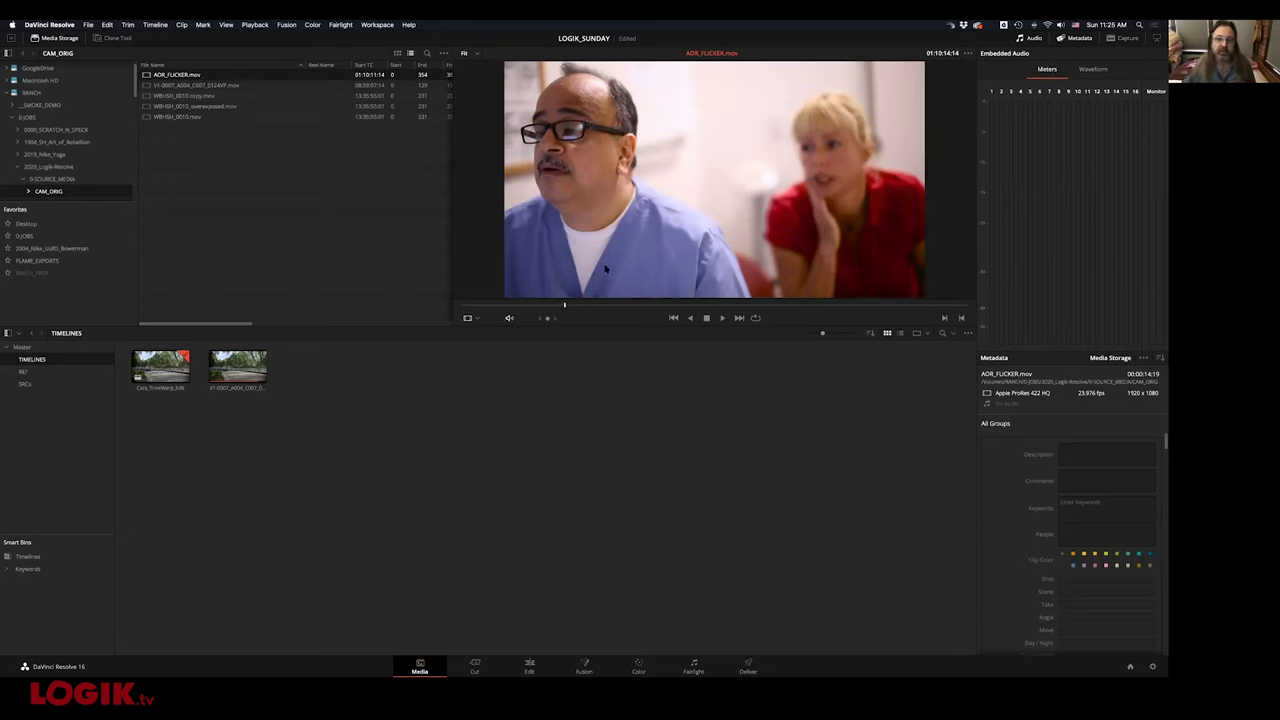
key("Right")
key("Right")
key("Right")
key("Right")
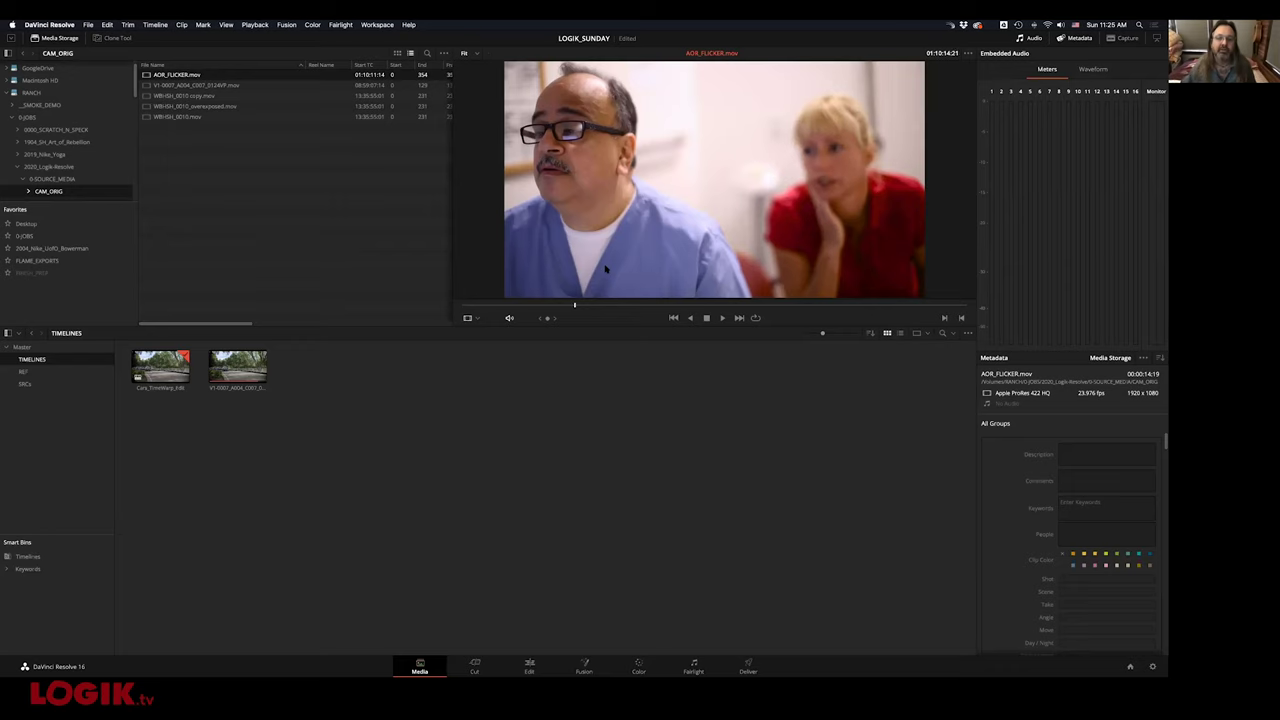
key("Right")
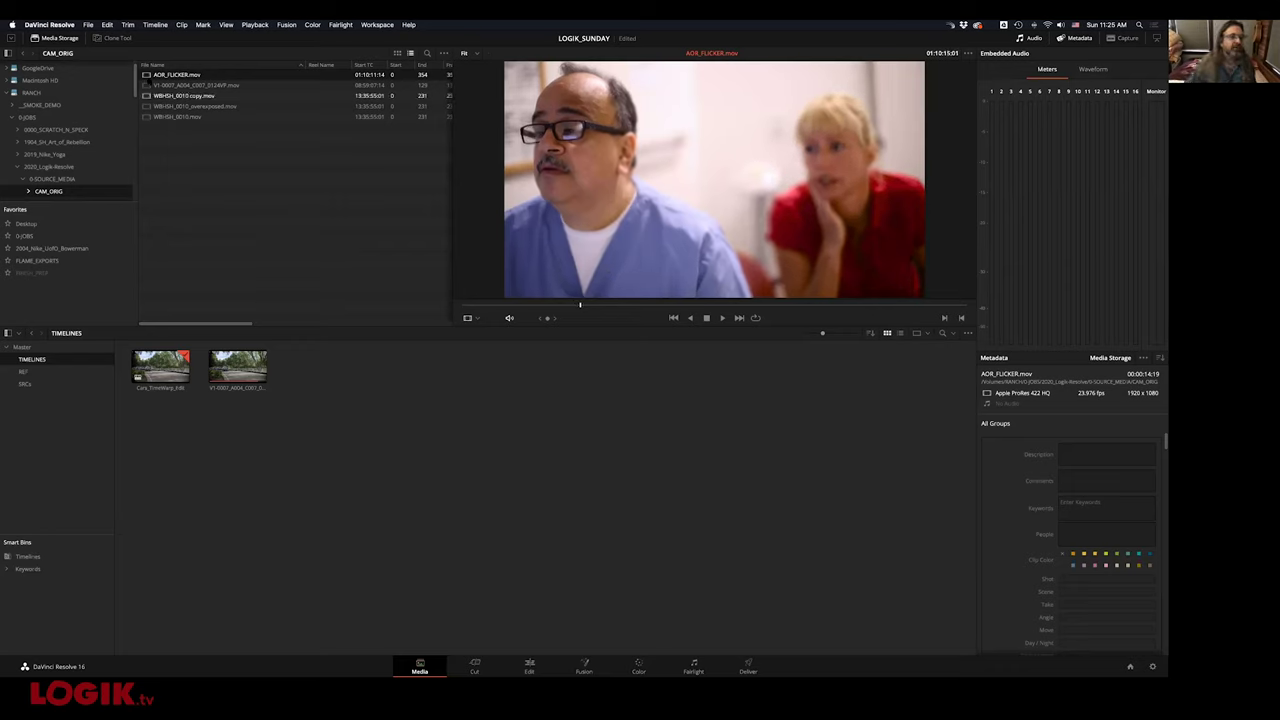
Drag AOR_FLICKER.mov into the SRCs bin and select it there
left_click_drag(170, 75, 29, 385)
left_click(25, 384)
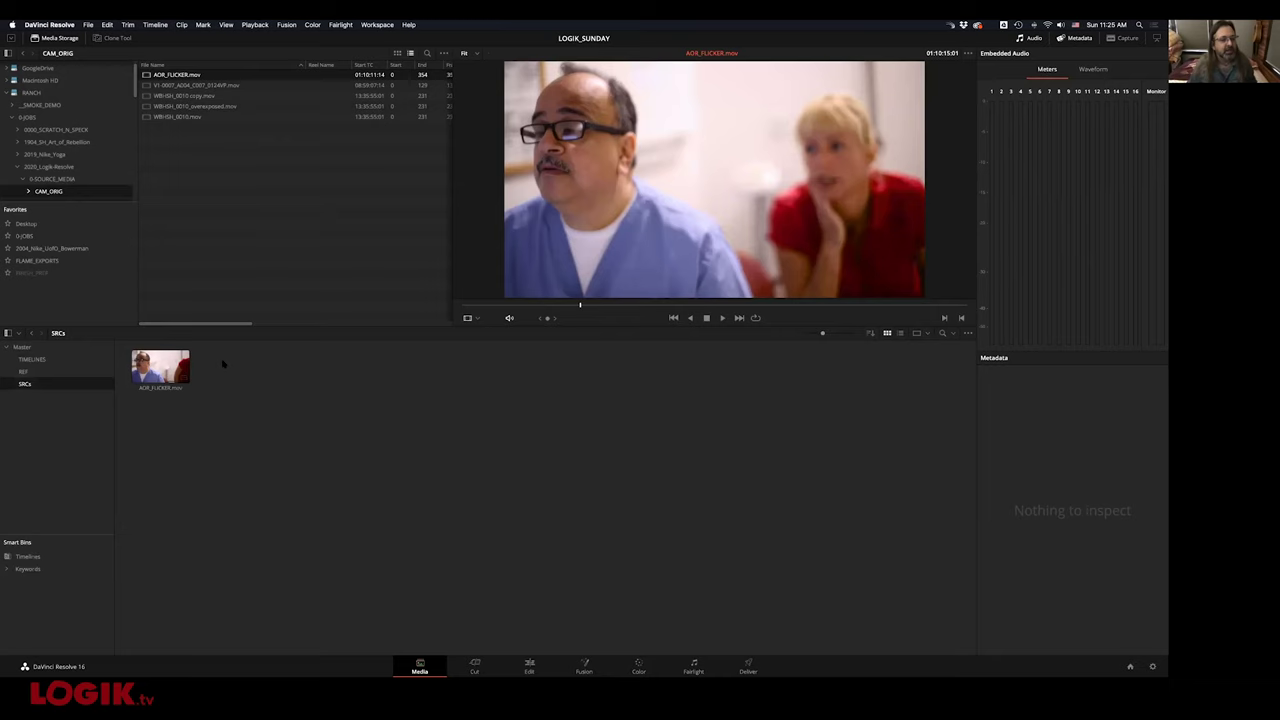
left_click(160, 368)
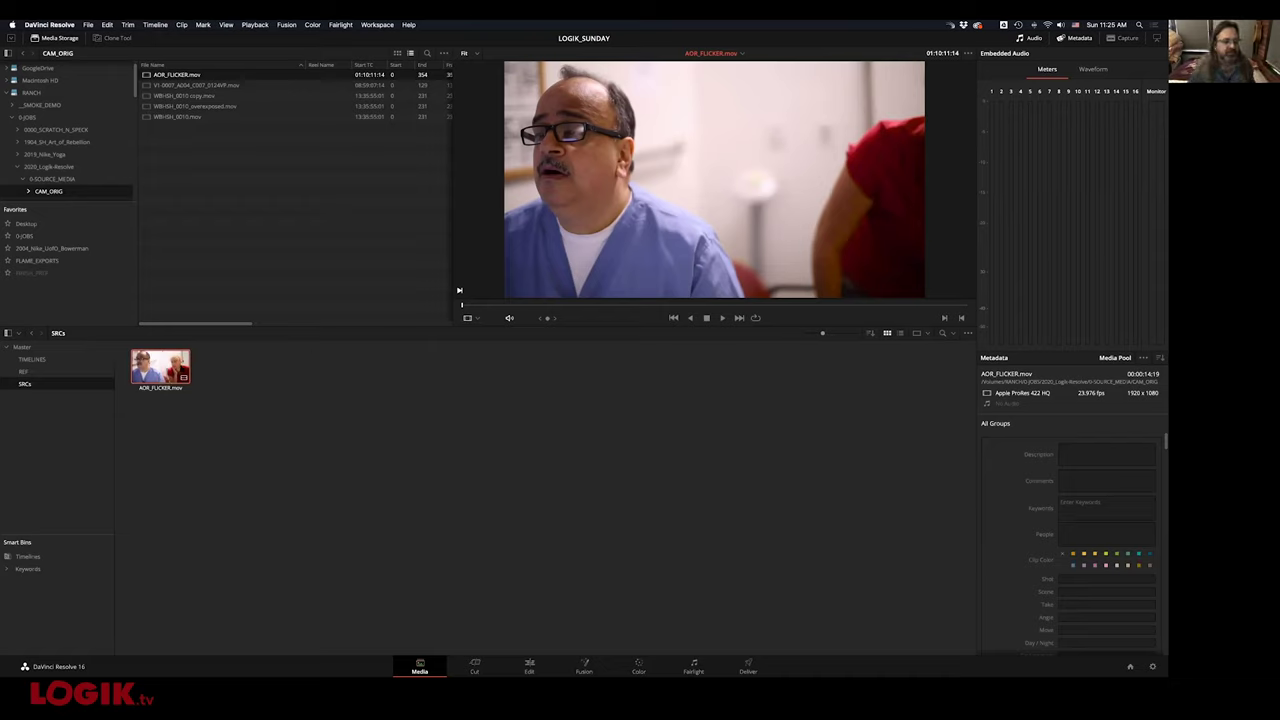
Create a new timeline named FLICKER FIXER from the selected AOR_FLICKER.mov clip
right_click(163, 368)
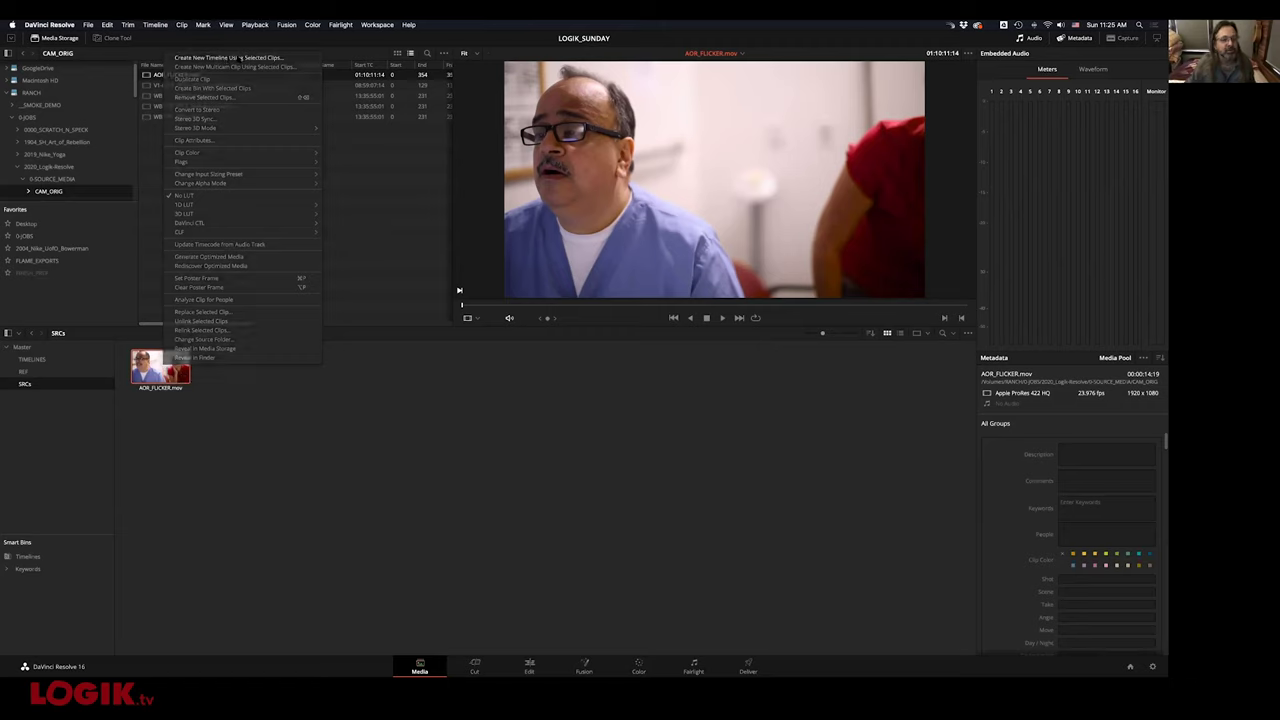
left_click(240, 58)
type("FLI")
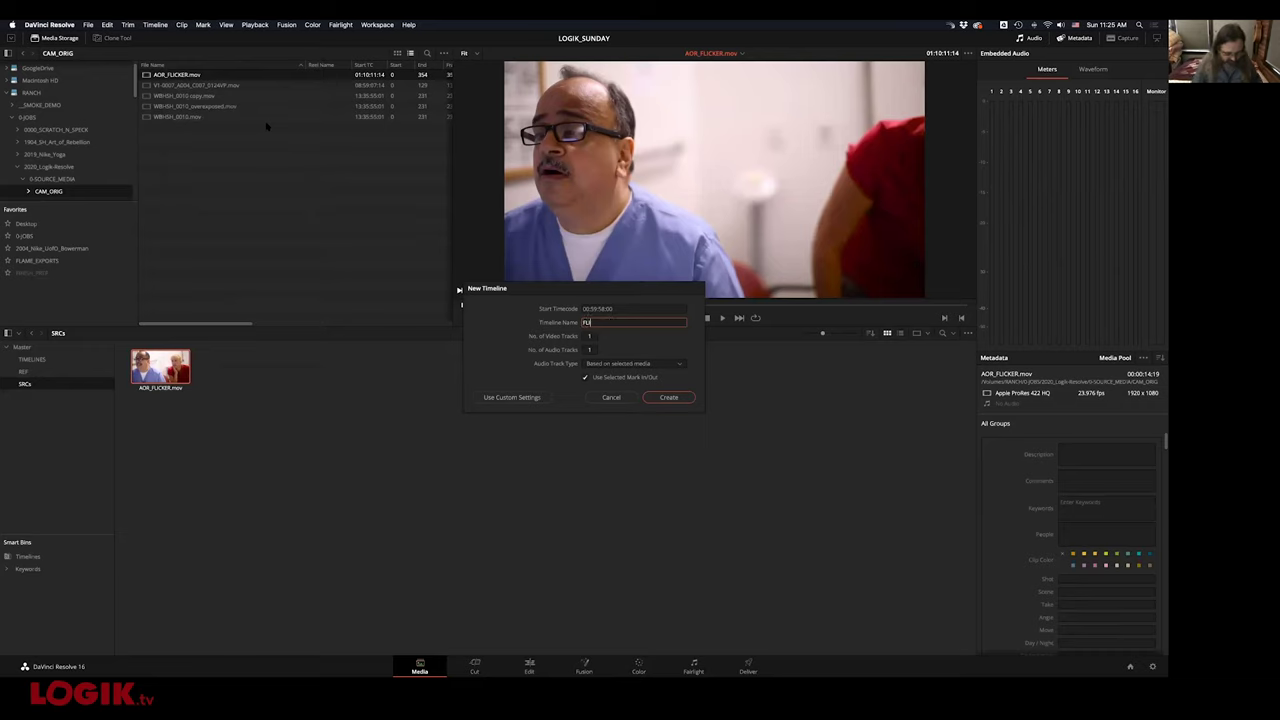
type("CKER FIXER")
key("Return")
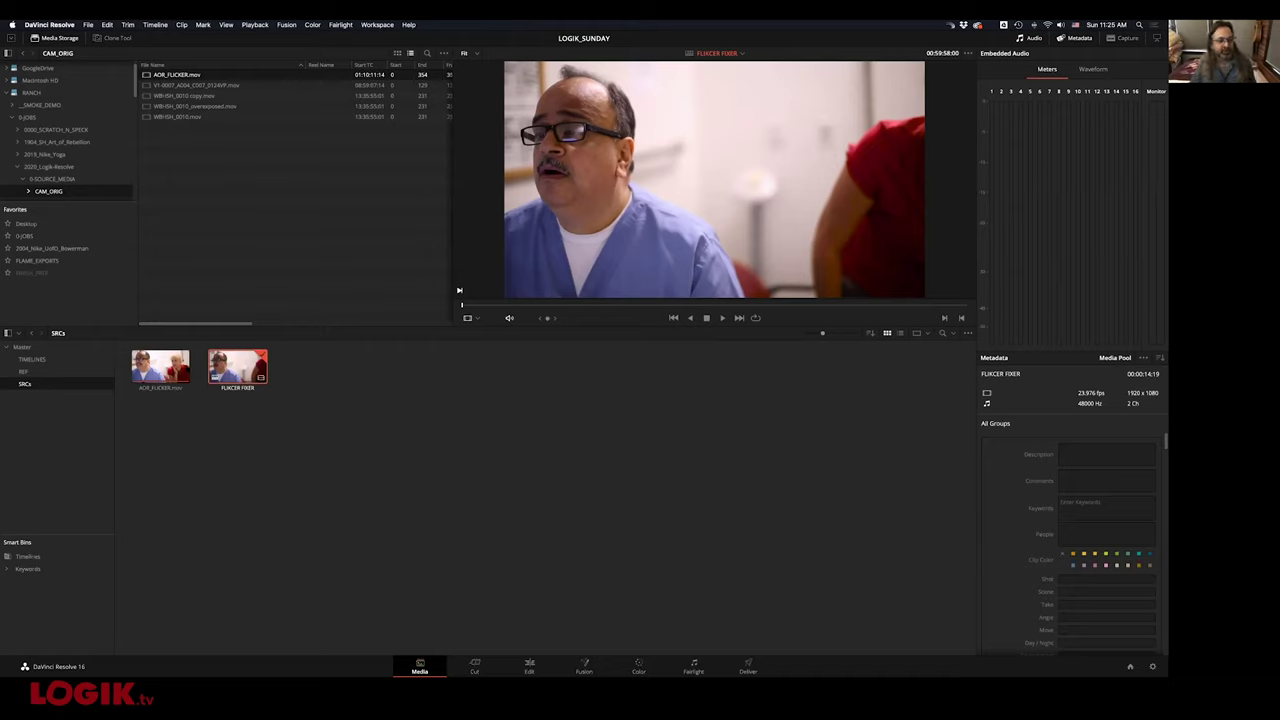
Move FLICKER FIXER into the TIMELINES bin and the car-shot item out to REF
left_click_drag(237, 366, 40, 362)
left_click(32, 359)
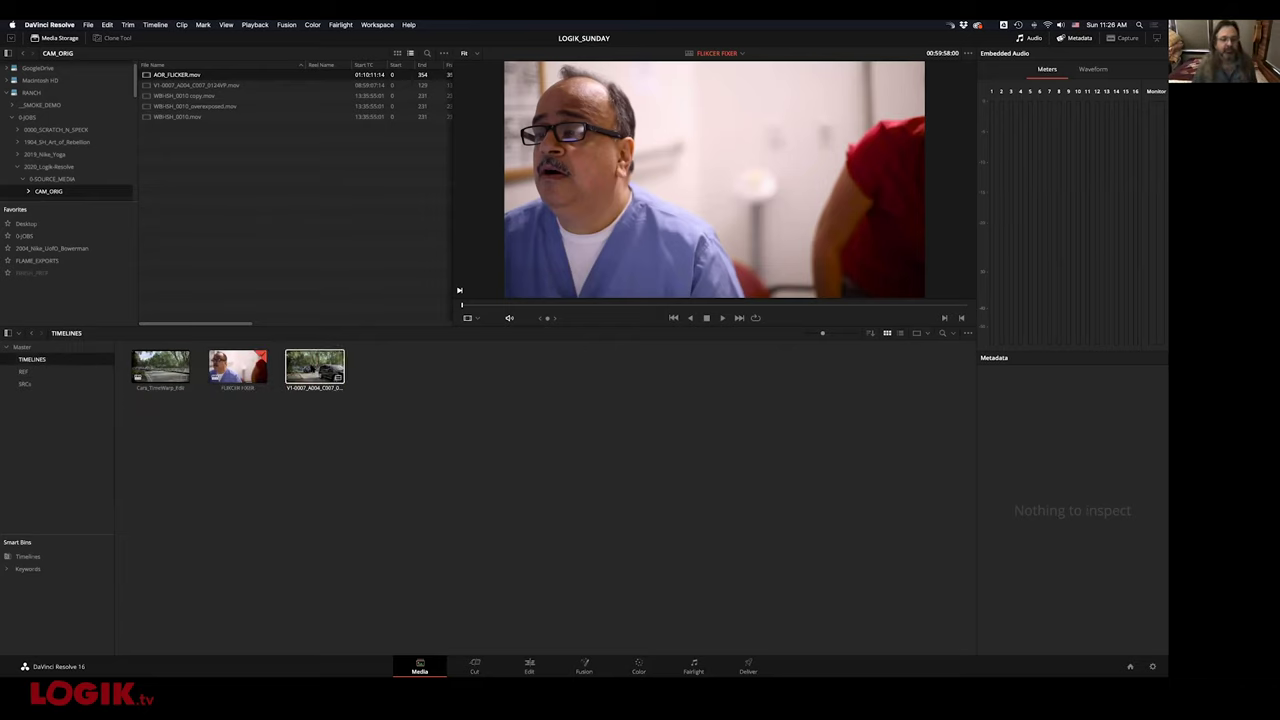
left_click(314, 366)
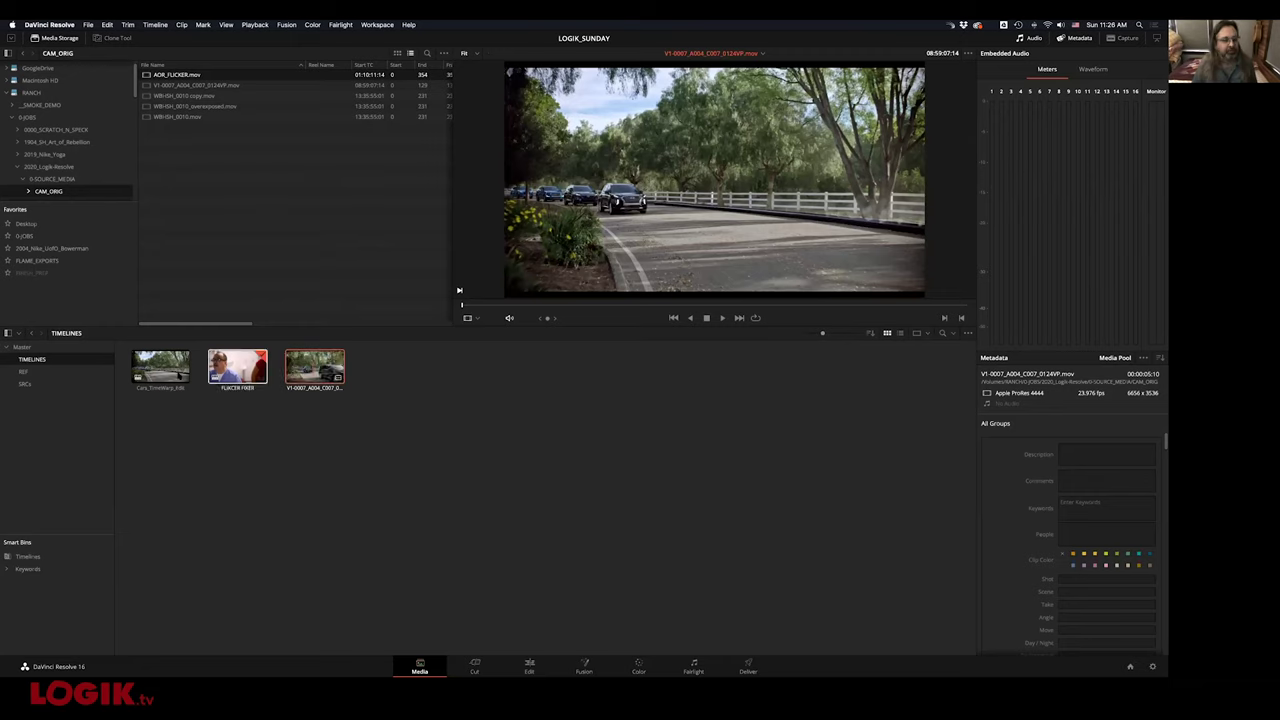
left_click_drag(314, 366, 30, 383)
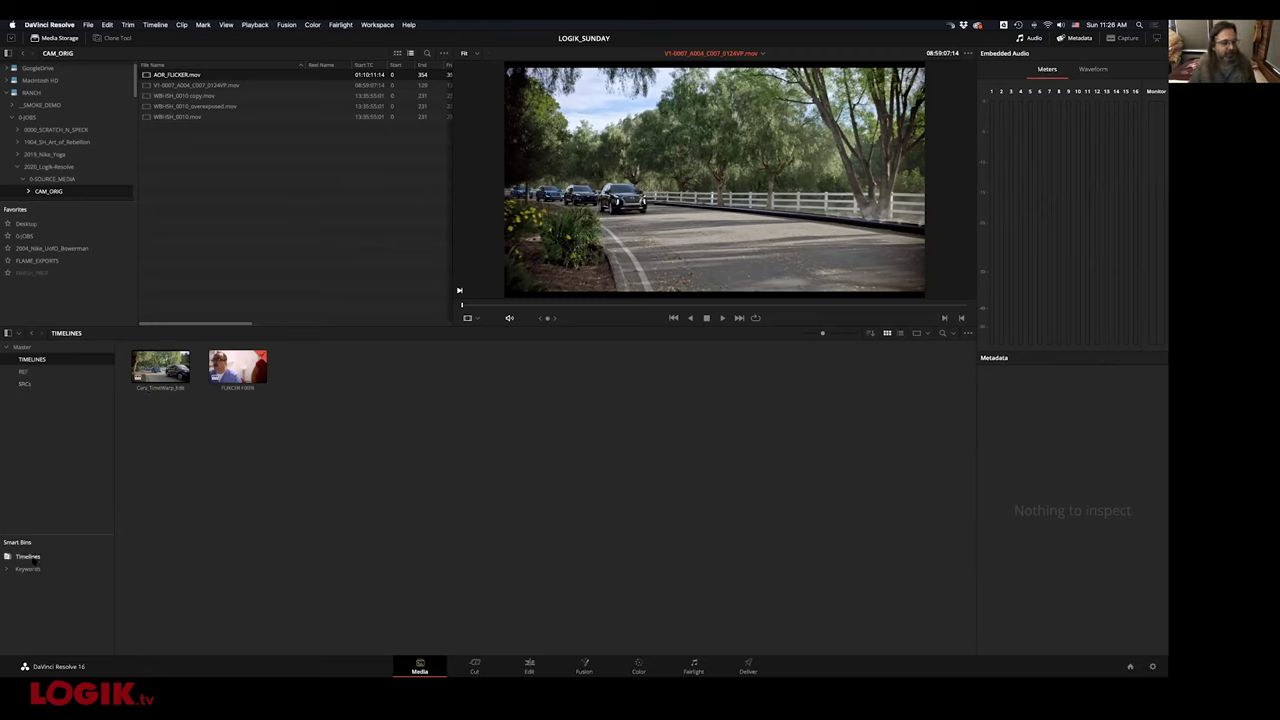
left_click(36, 559)
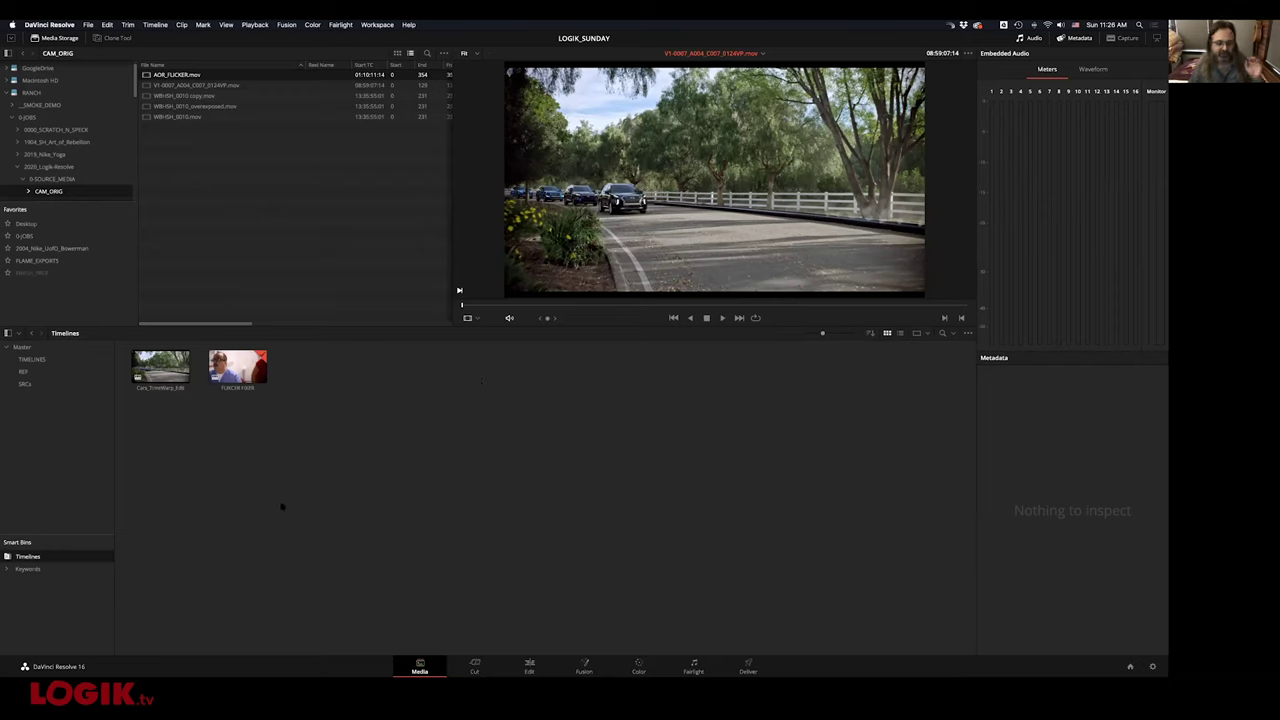
Add a bin called Spot 1 under TIMELINES, then select the FLICKER FIXER timeline
left_click(160, 366)
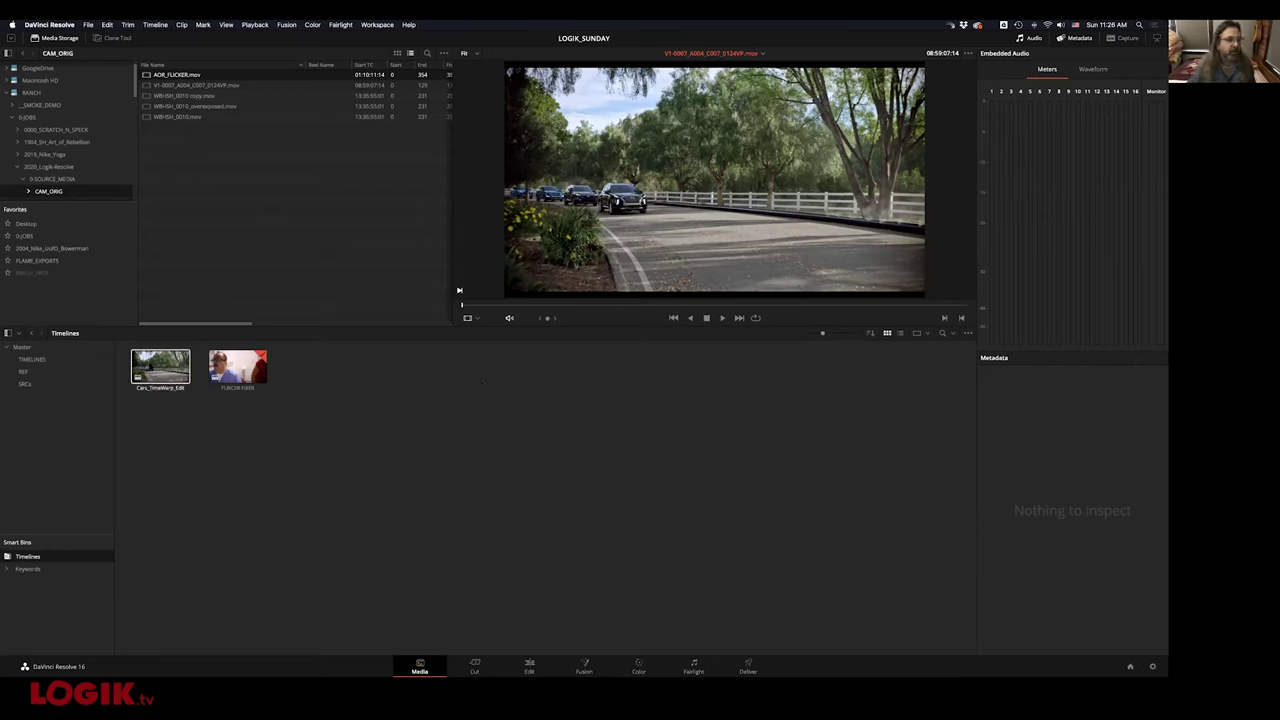
left_click(38, 359)
right_click(38, 363)
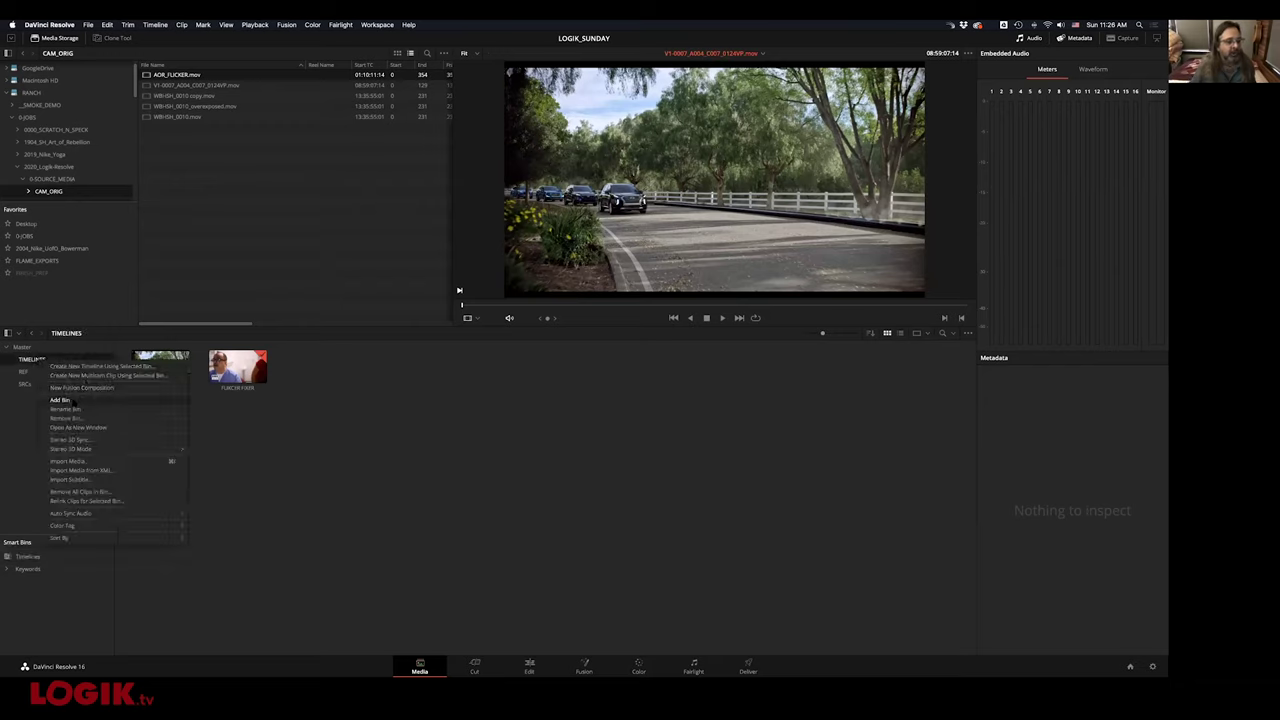
left_click(55, 375)
type("Spot 1")
key("Return")
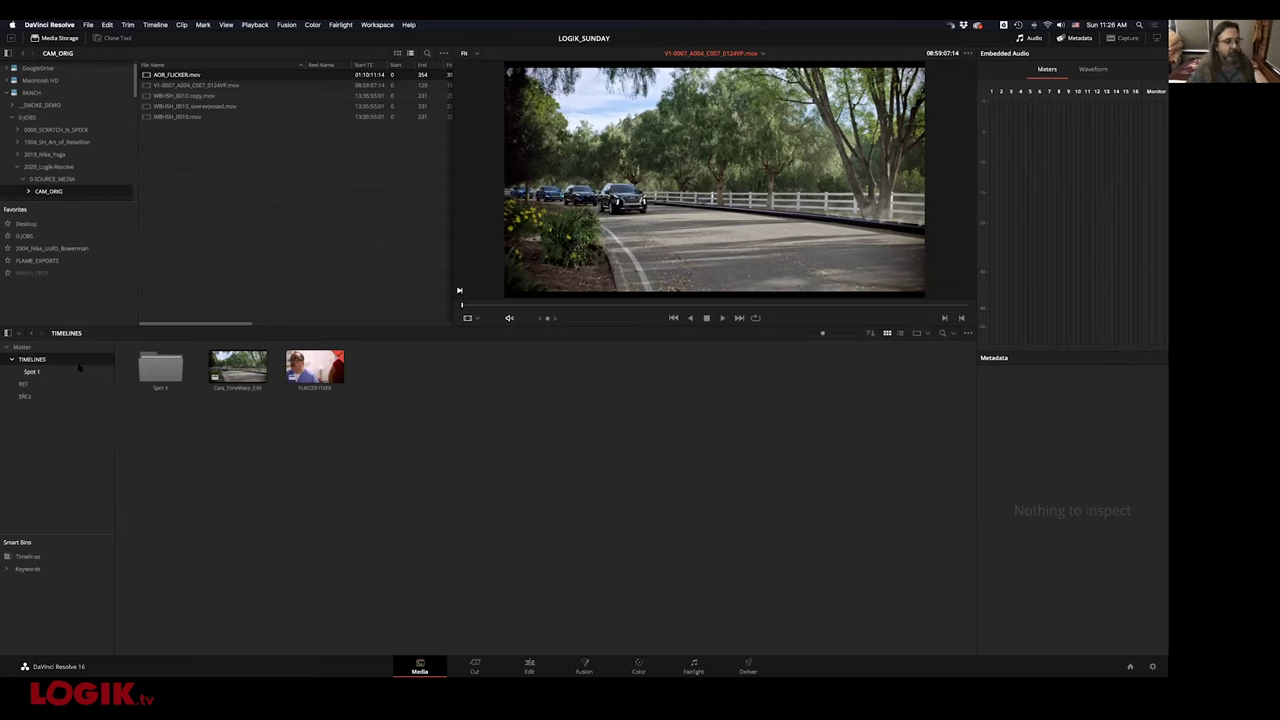
right_click(65, 362)
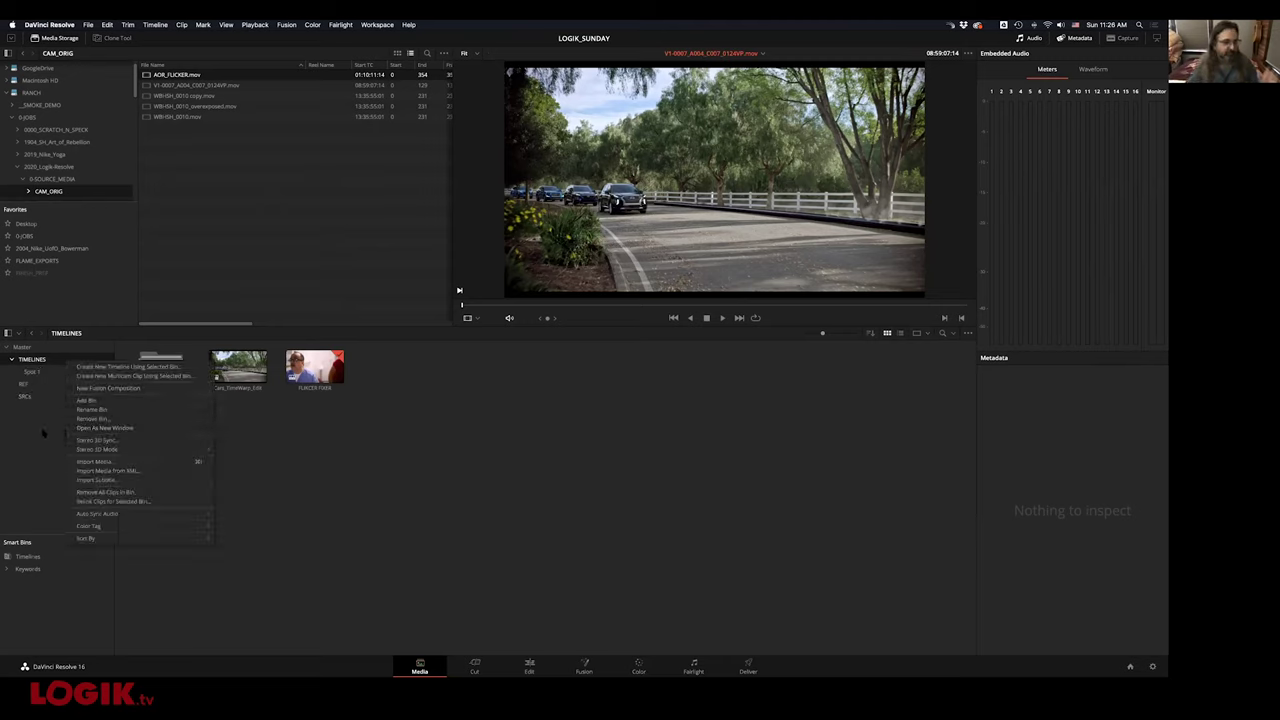
left_click(310, 428)
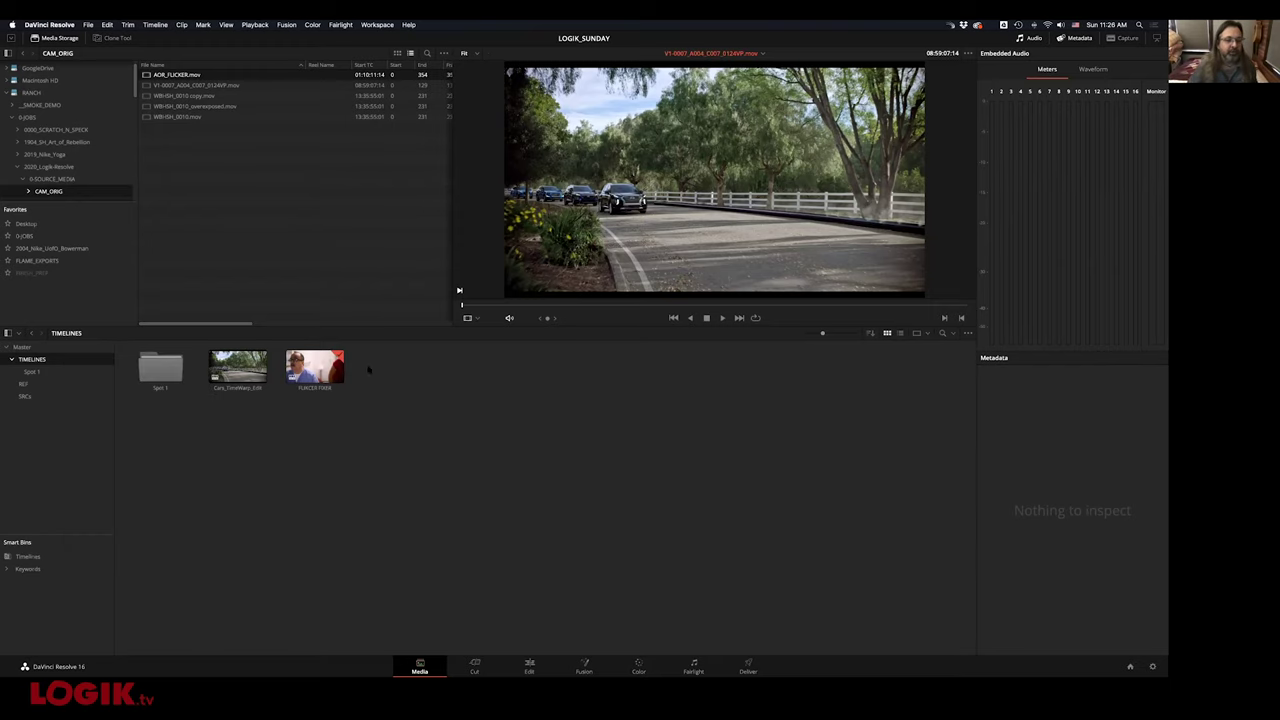
left_click(316, 372)
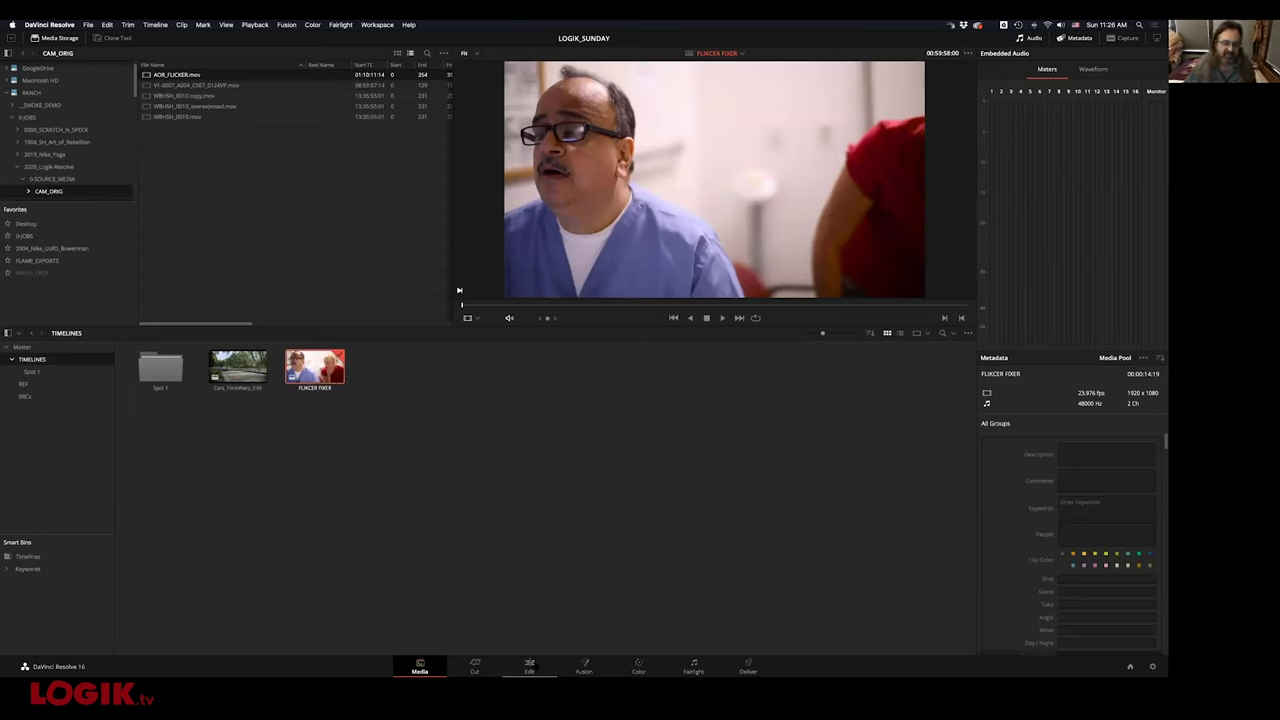
Take FLICKER FIXER through Edit to the Color page, reposition node 01, and show the OpenFX library
left_click(530, 666)
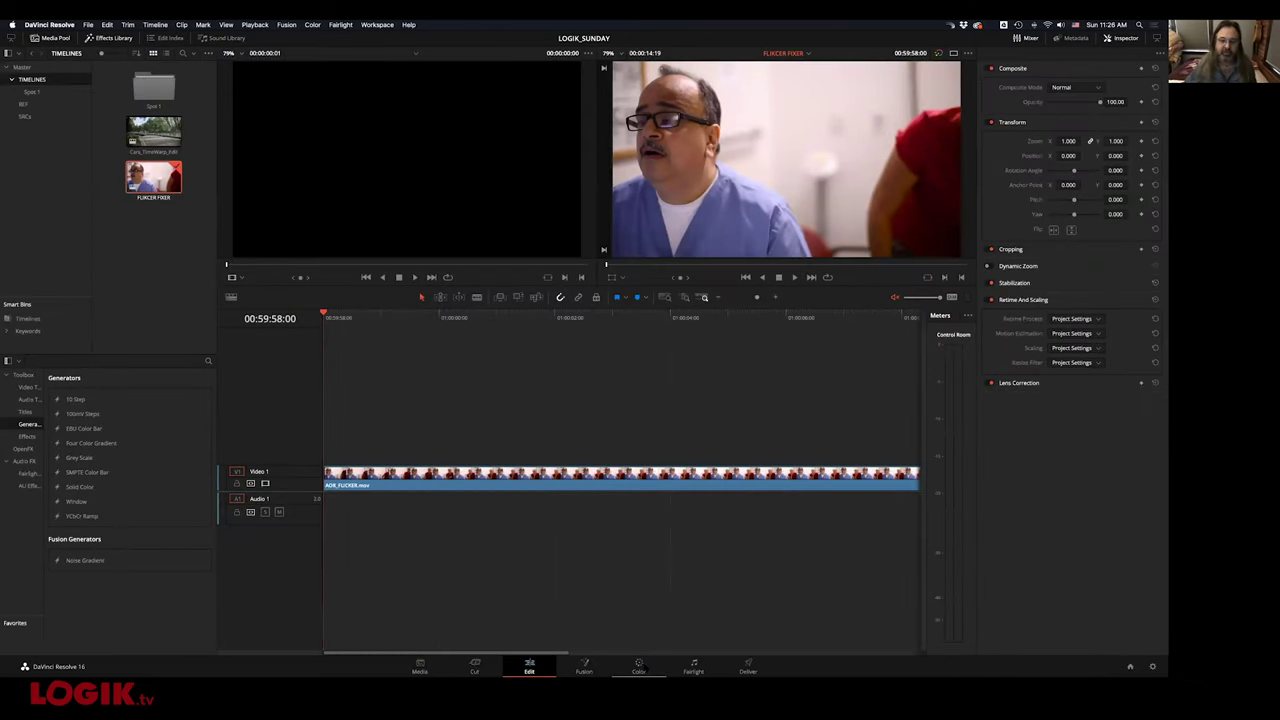
left_click(639, 666)
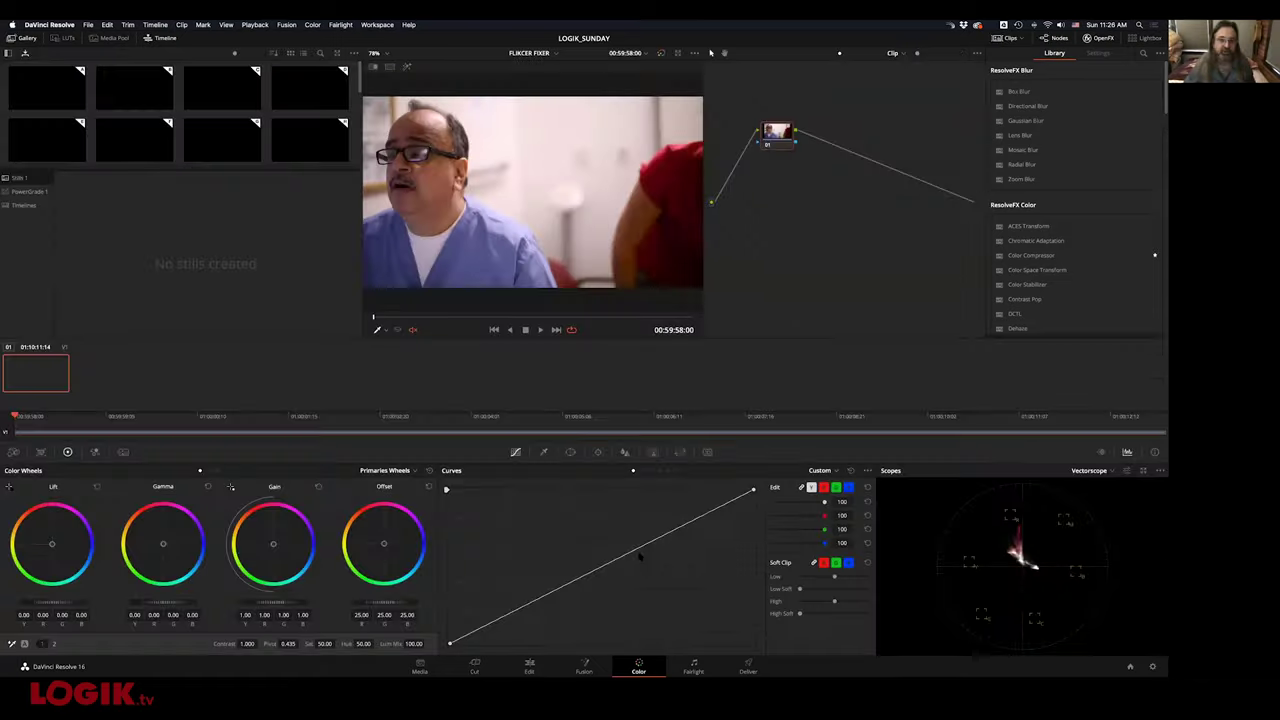
left_click_drag(777, 133, 797, 145)
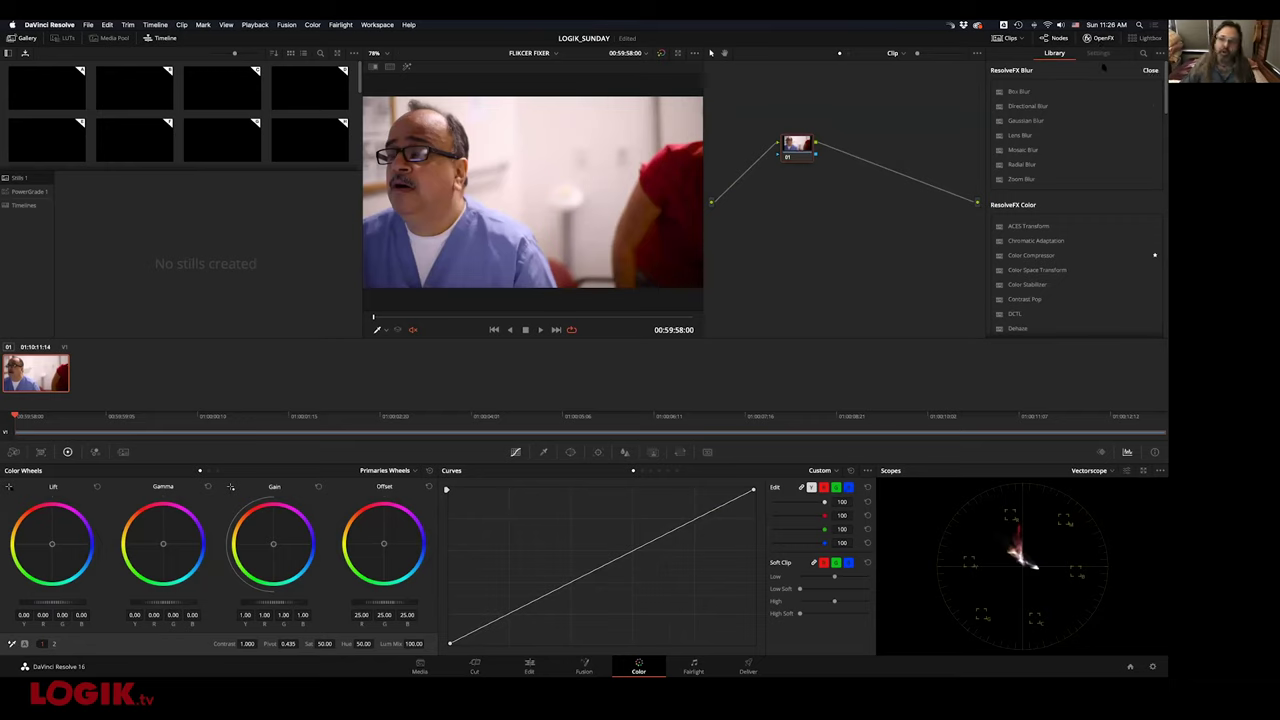
left_click(1104, 38)
left_click(1100, 38)
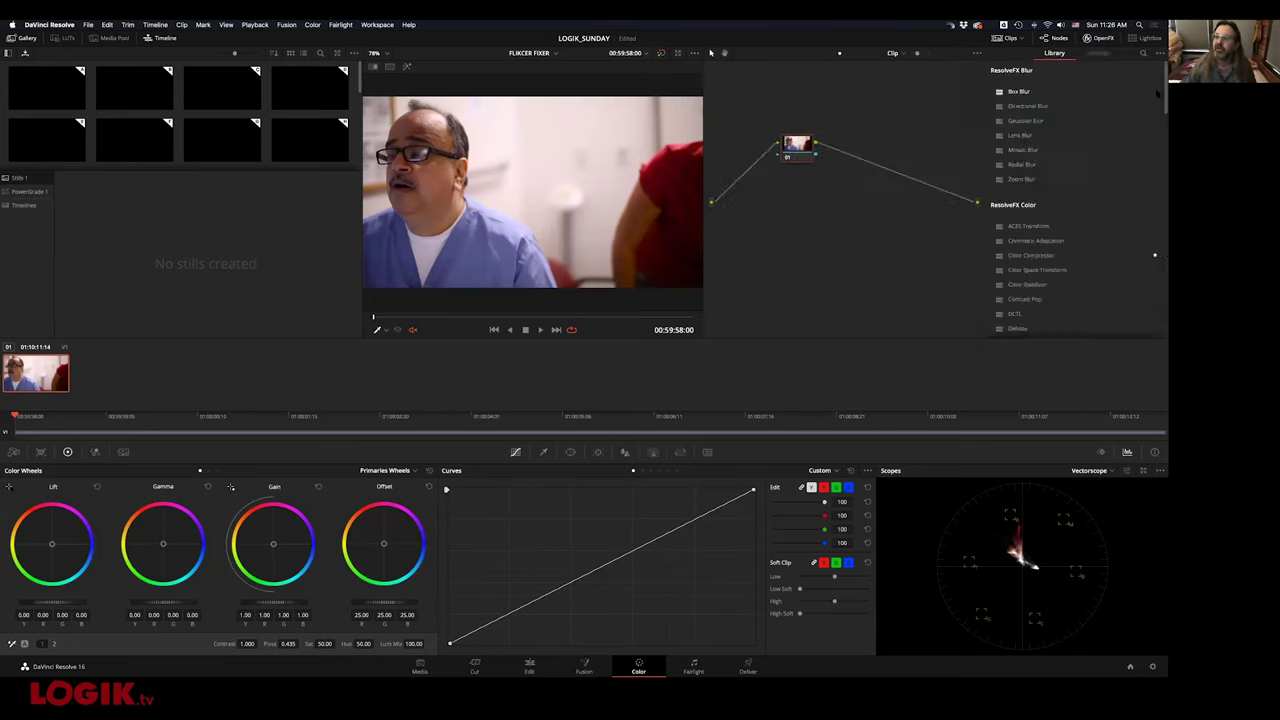
left_click_drag(1161, 90, 1163, 244)
scroll(1010, 210, "up", 5)
scroll(1030, 225, "down", 5)
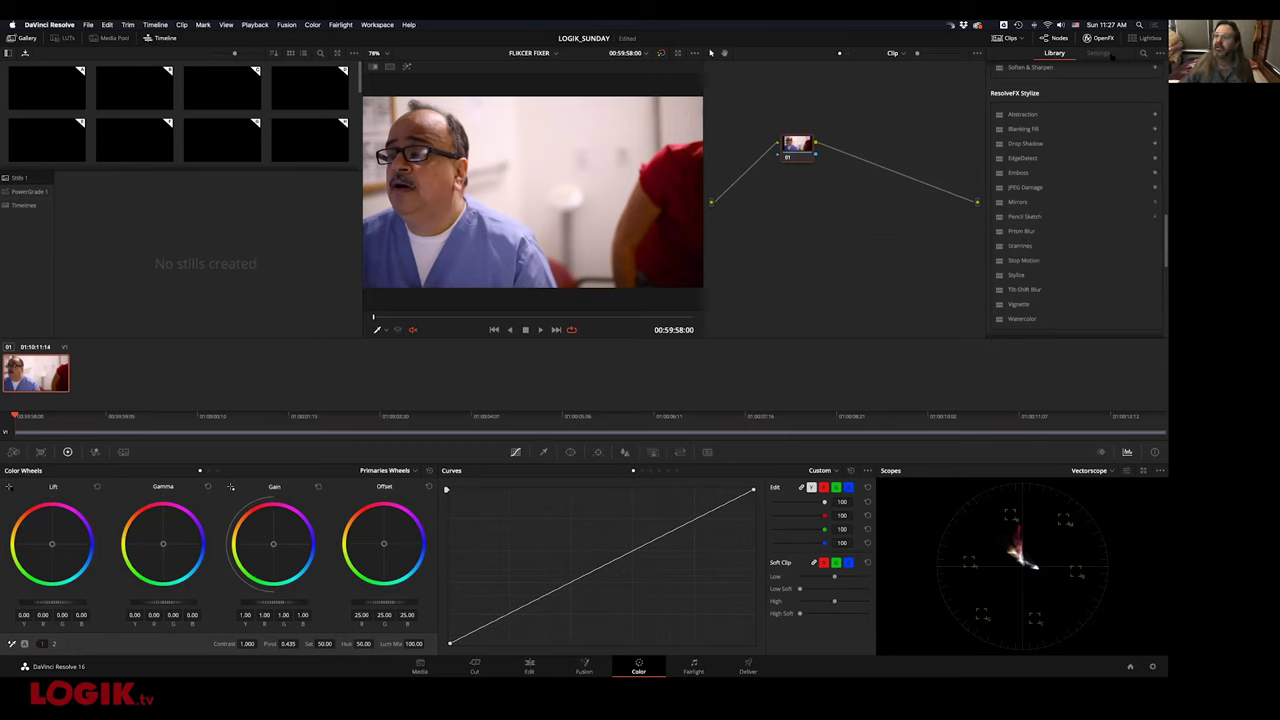
Search the effects for 'flicker' and apply Deflicker to node 01
left_click(1143, 53)
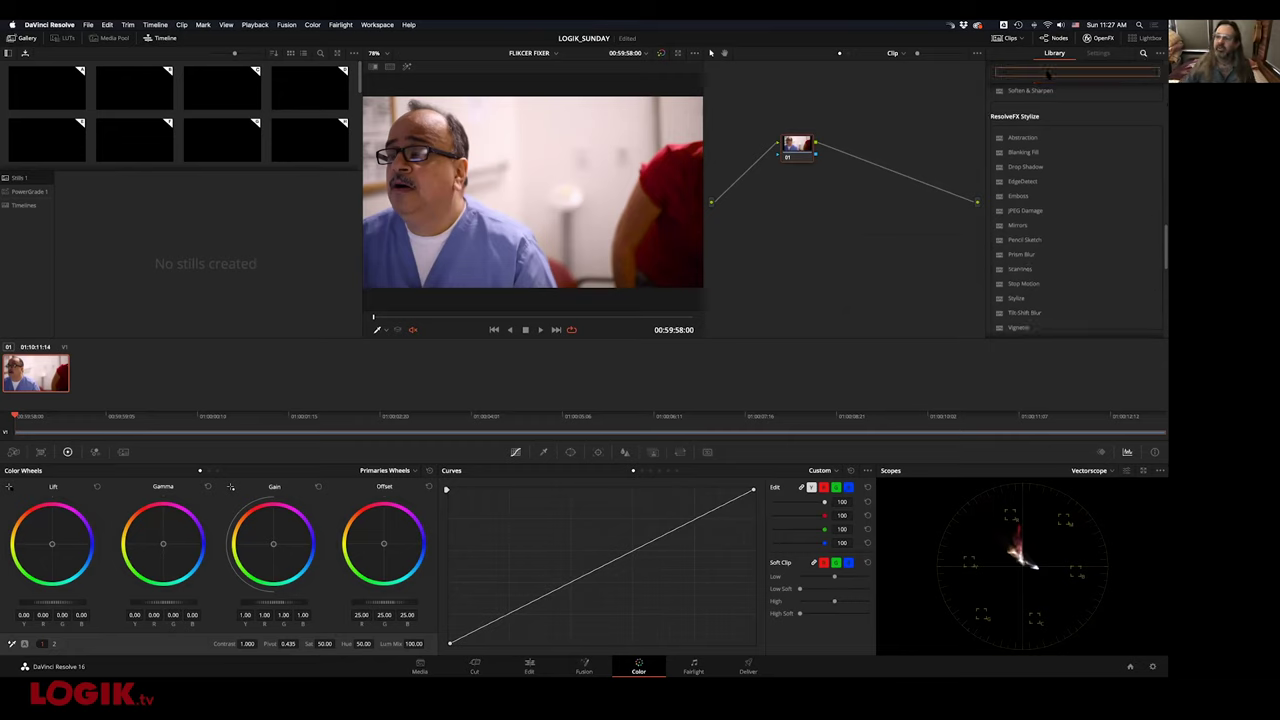
type("flicker")
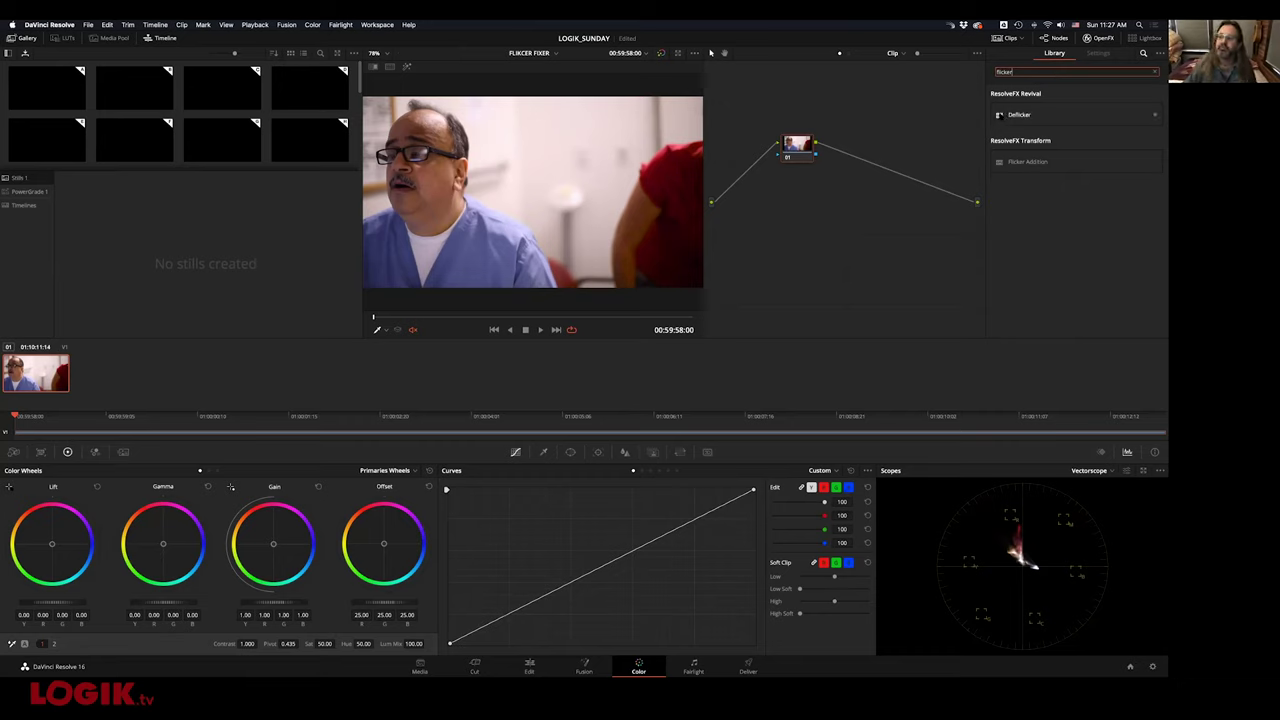
left_click(1019, 114)
left_click_drag(985, 115, 800, 150)
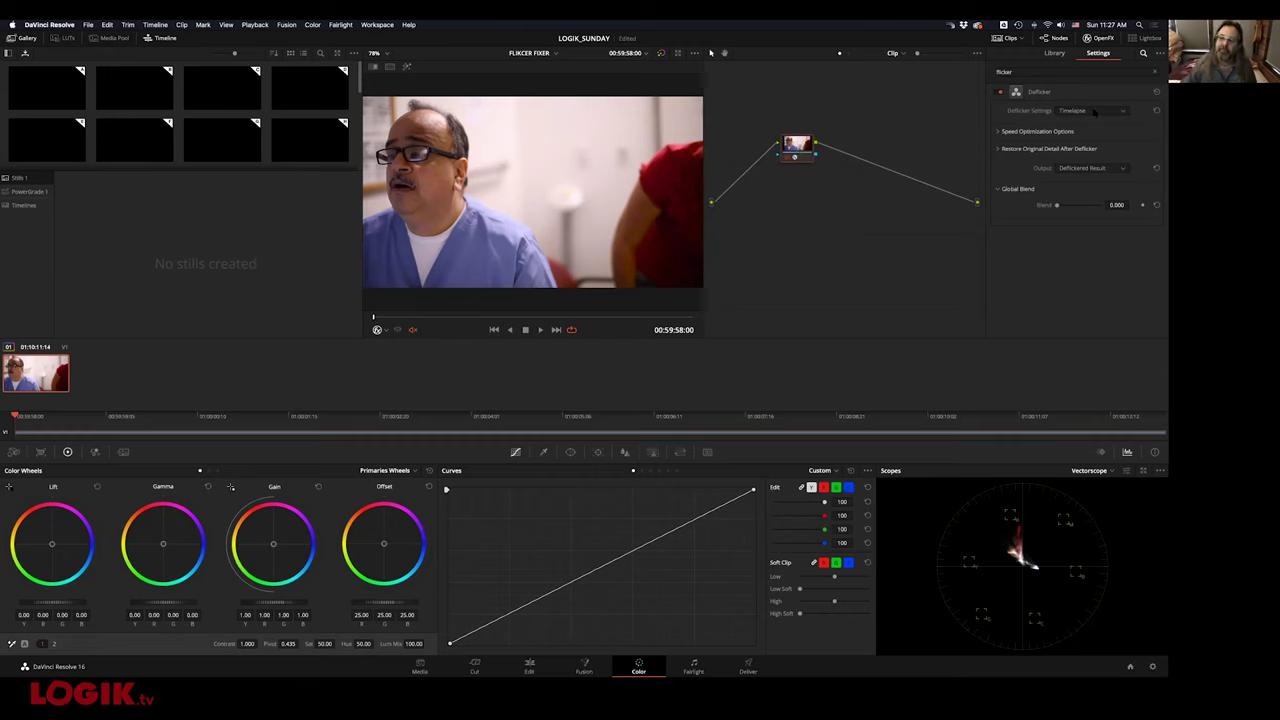
Switch Deflicker Settings to Fluoro Light and play the clip to judge it
left_click(1093, 111)
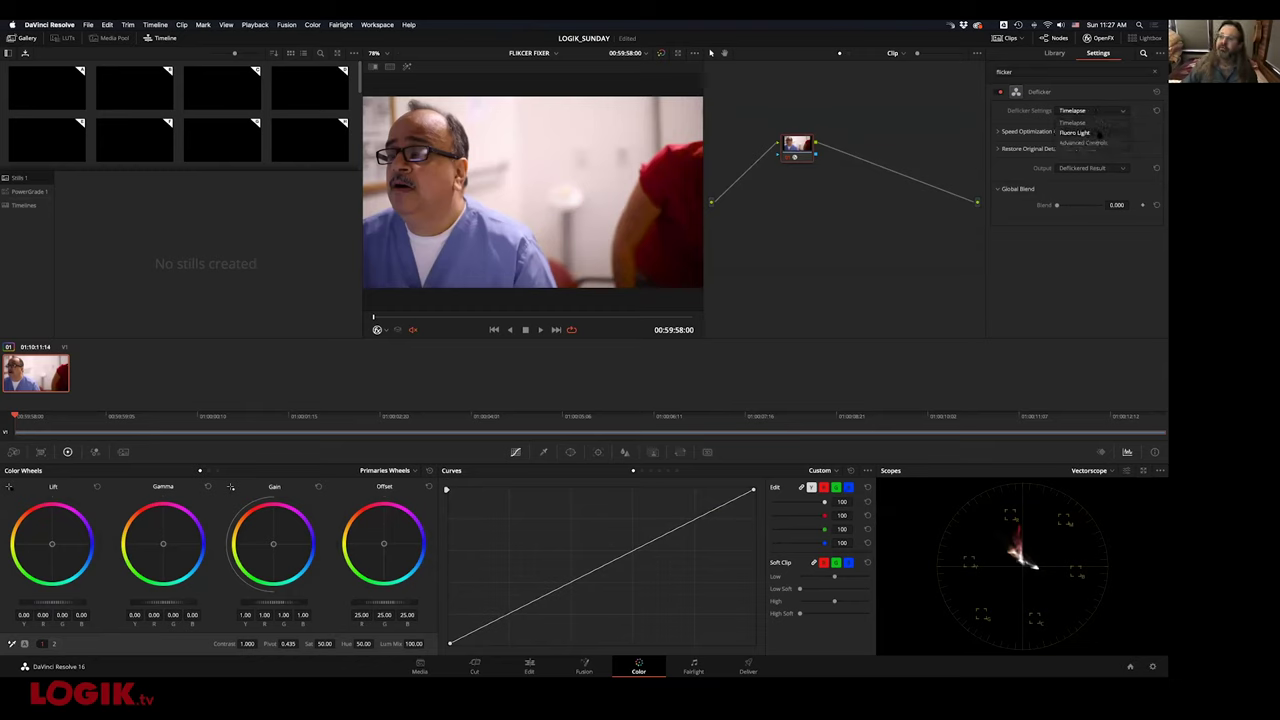
left_click(1076, 132)
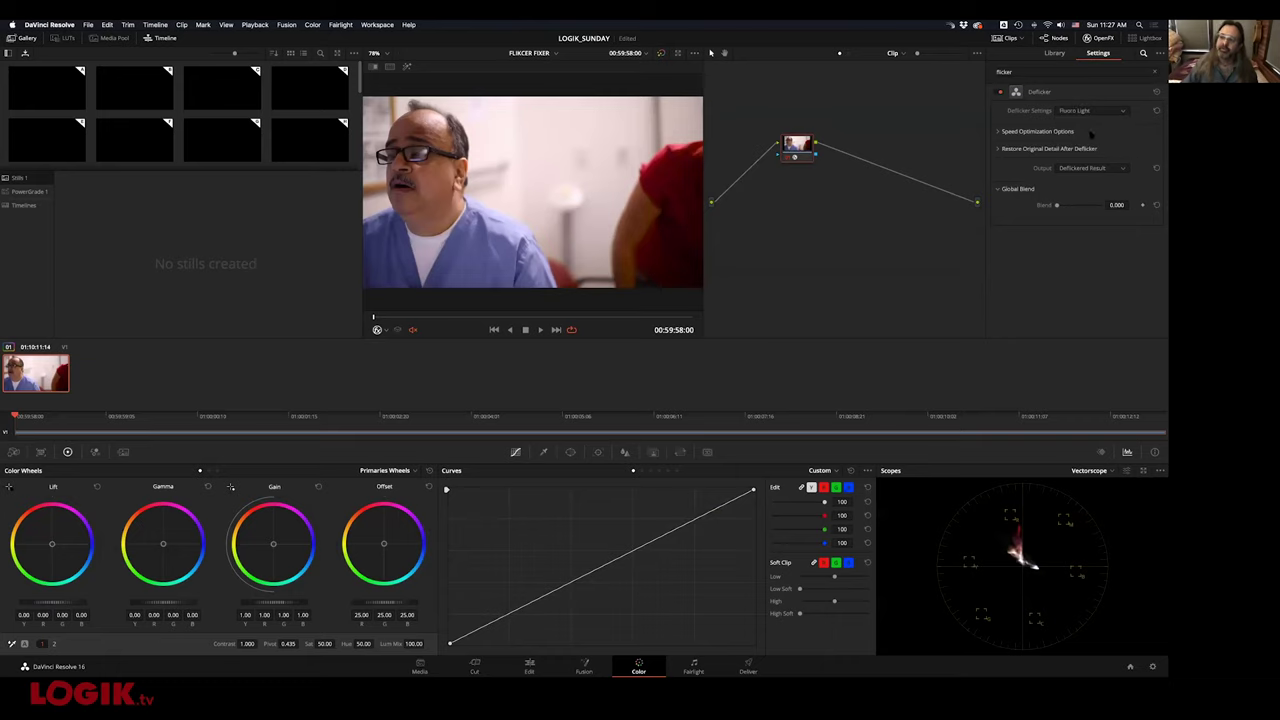
key("space")
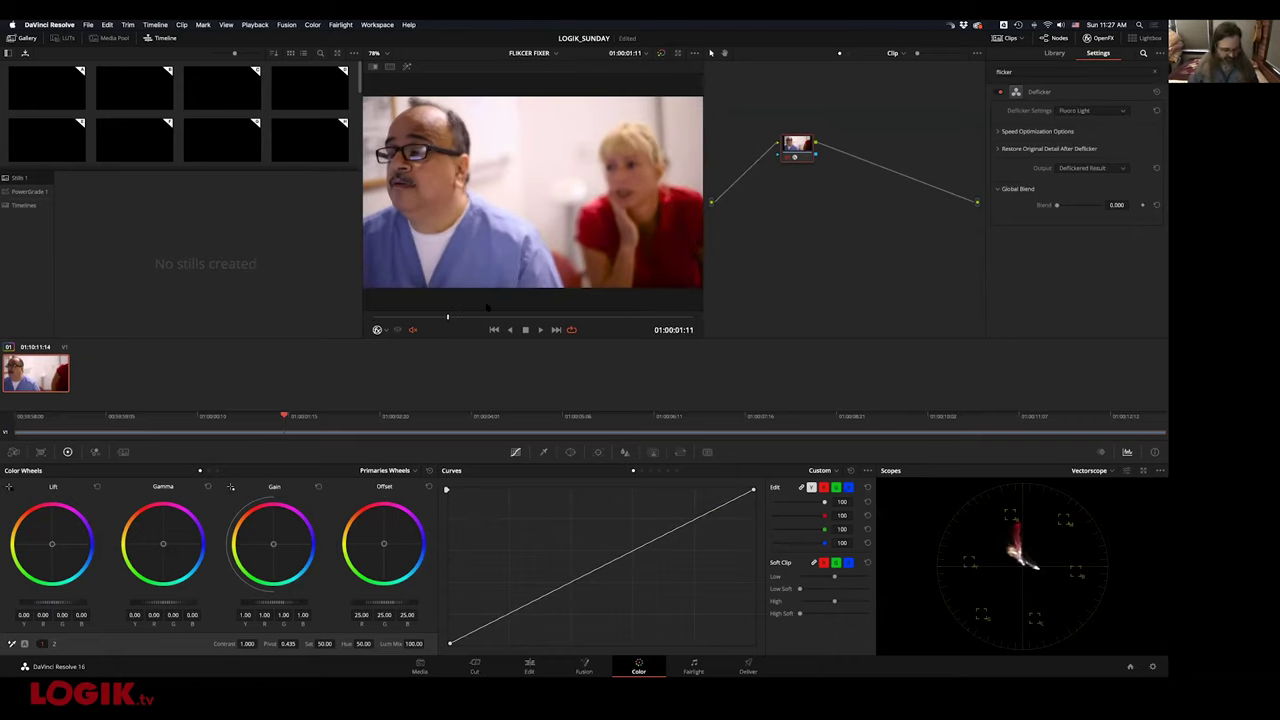
Inspect the deflickered FLICKER FIXER frames in the enlarged viewer, then show the Window palette
key("alt+f")
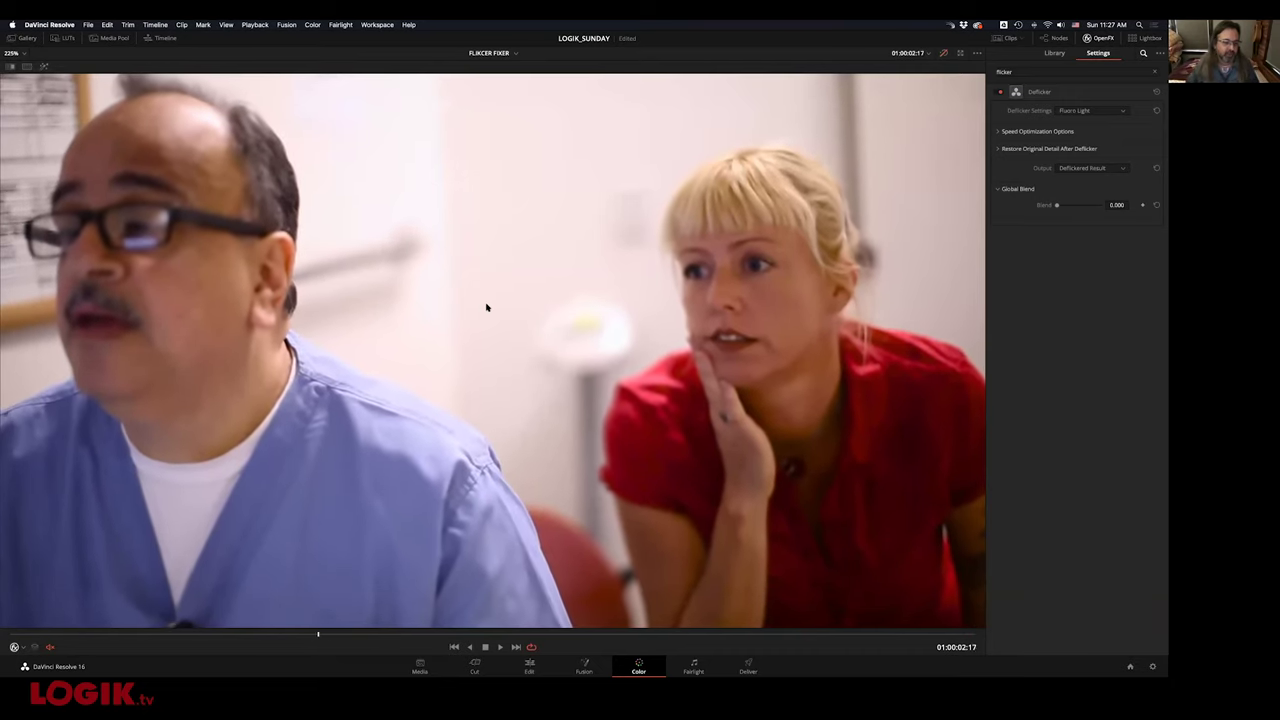
key("Left")
key("Left")
key("Left")
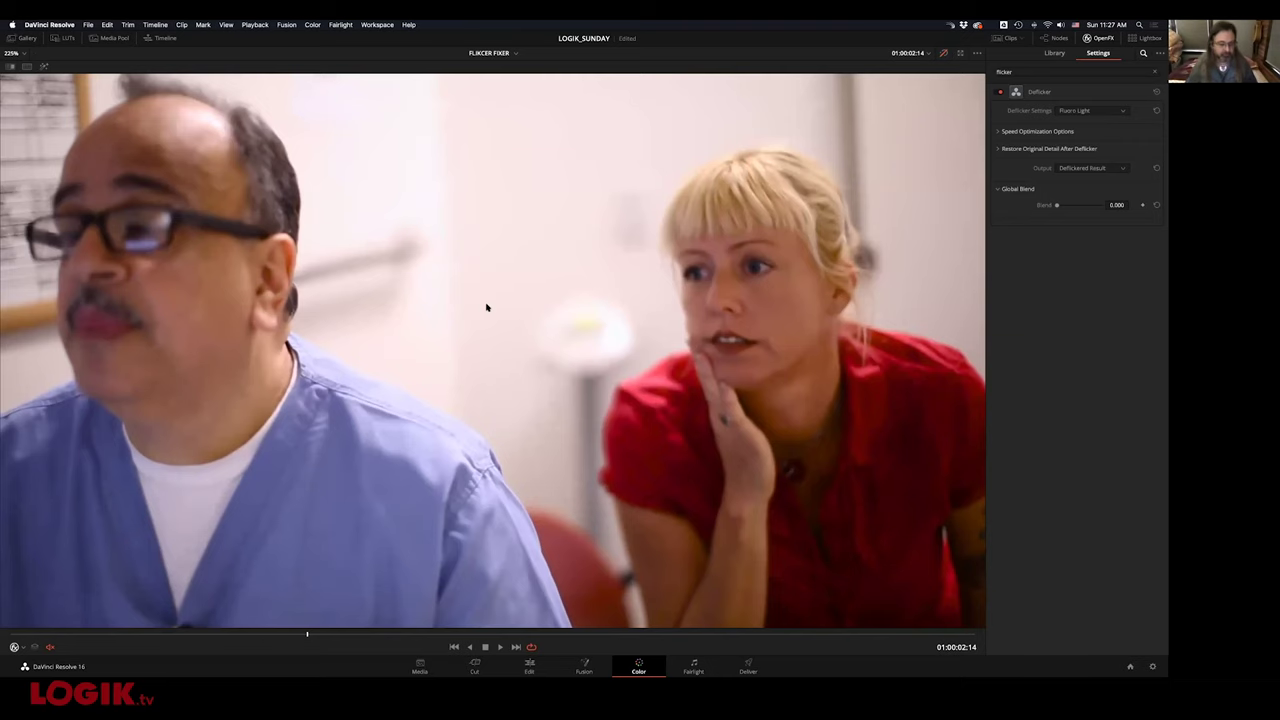
key("alt+f")
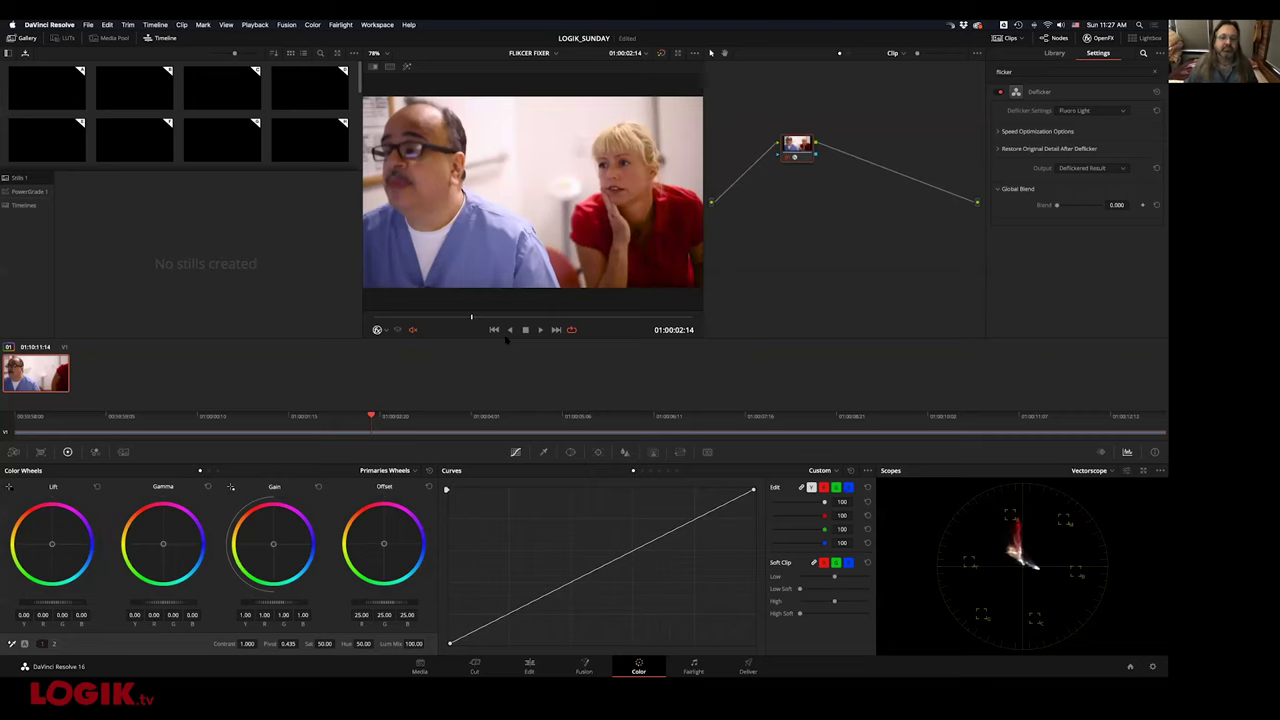
key("alt+f")
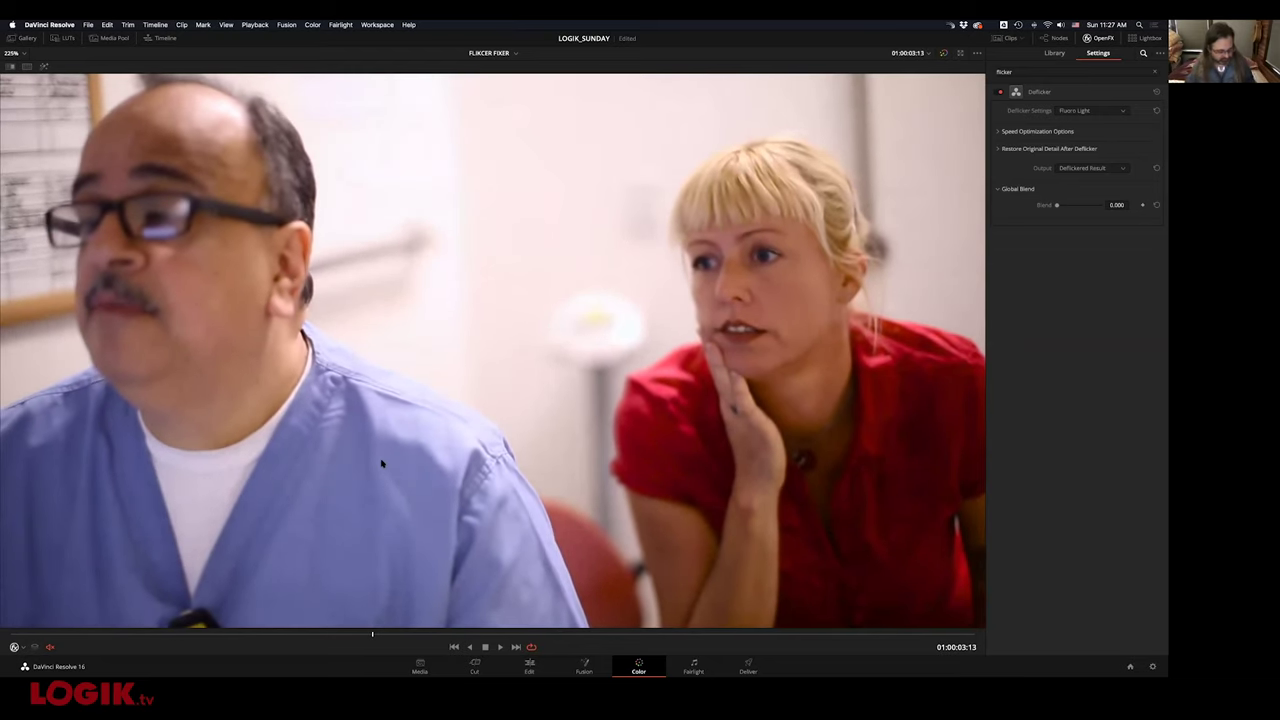
key("alt+f")
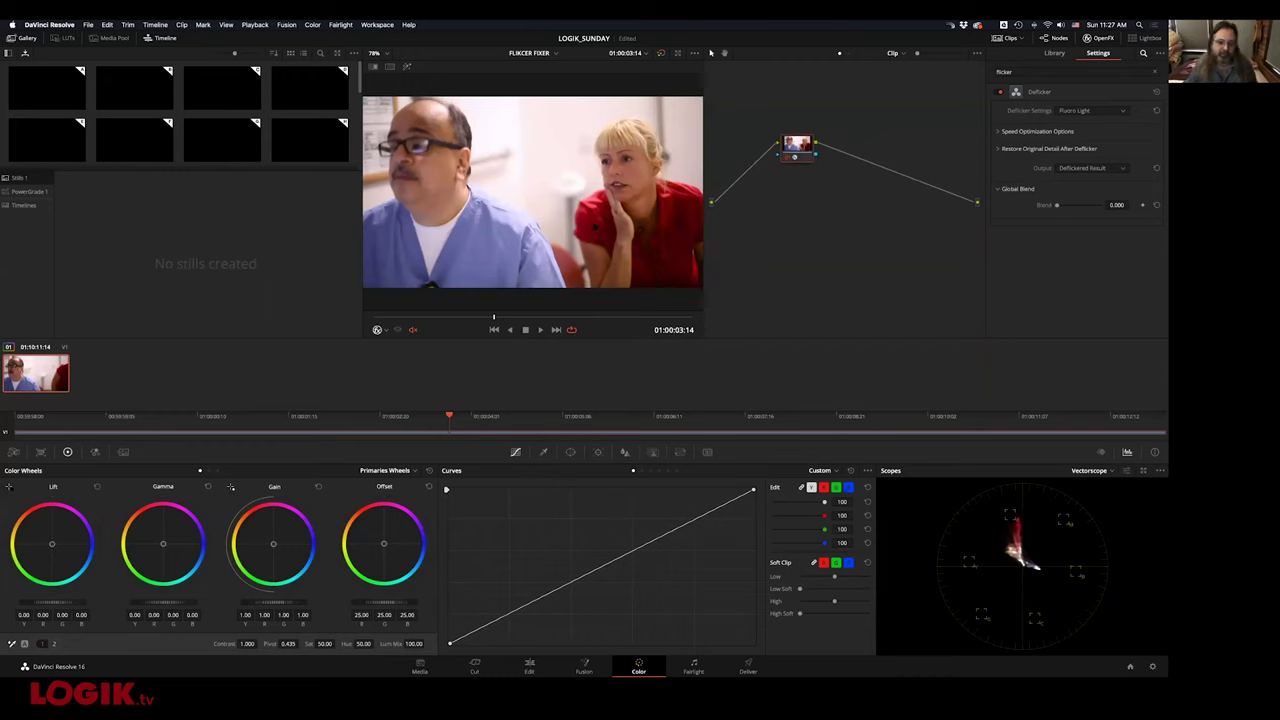
left_click(570, 452)
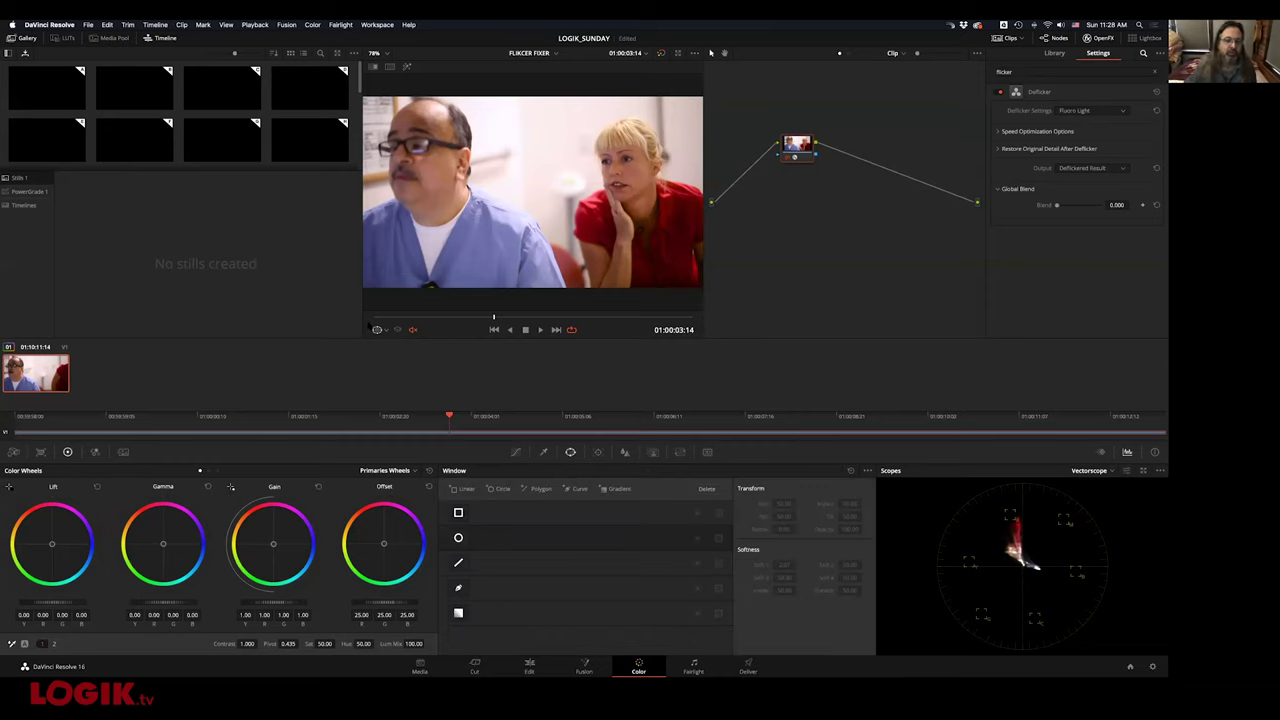
At the clip start, choose the pen window and set the window outline display to Only UI
key("Home")
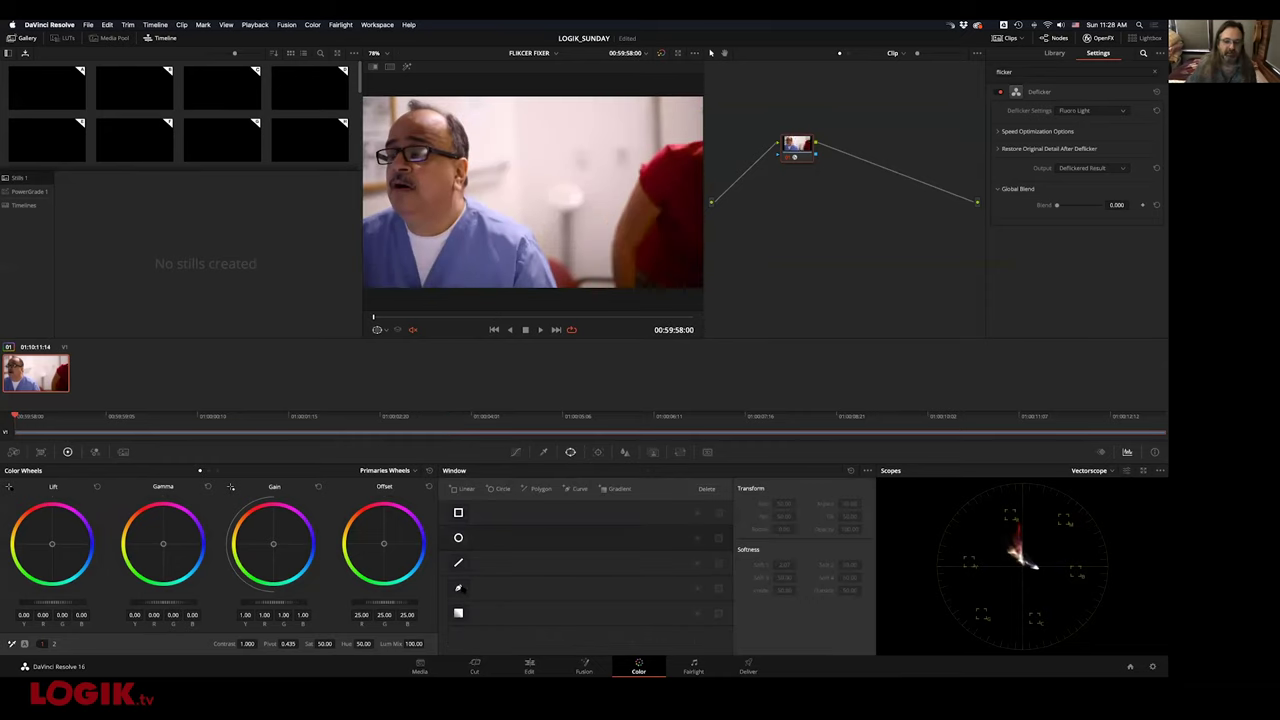
left_click(459, 588)
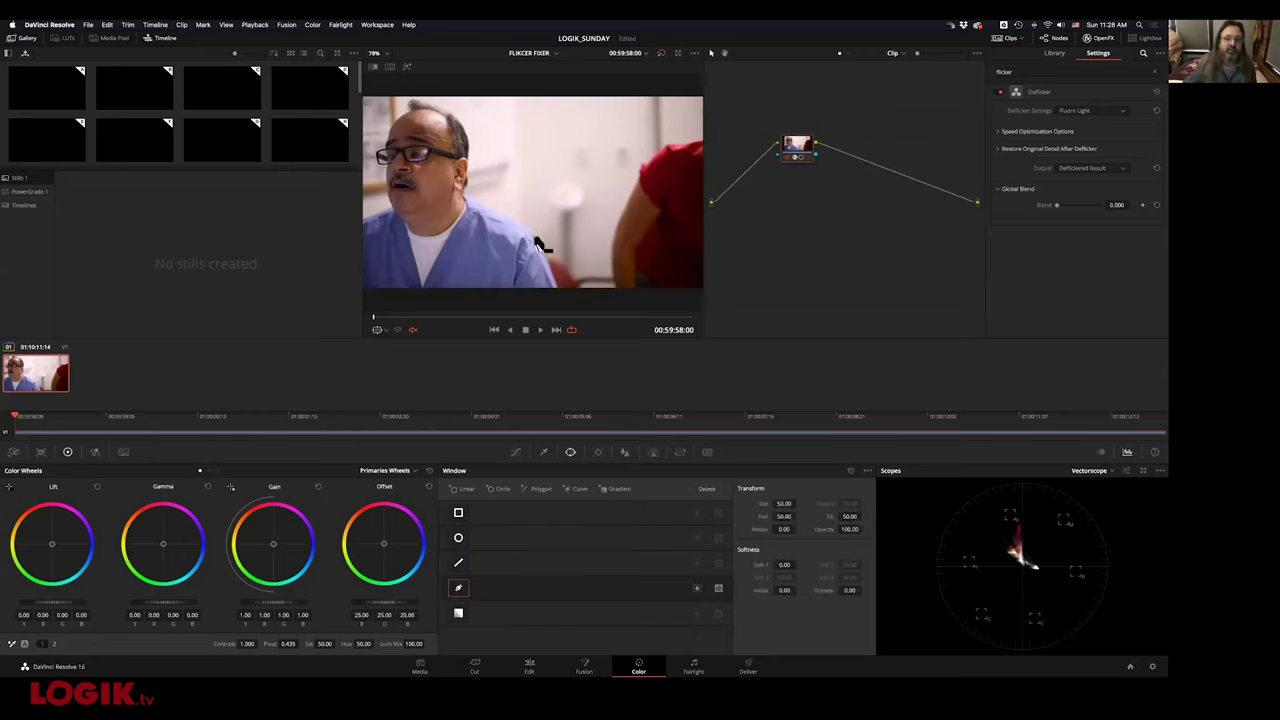
left_click(378, 329)
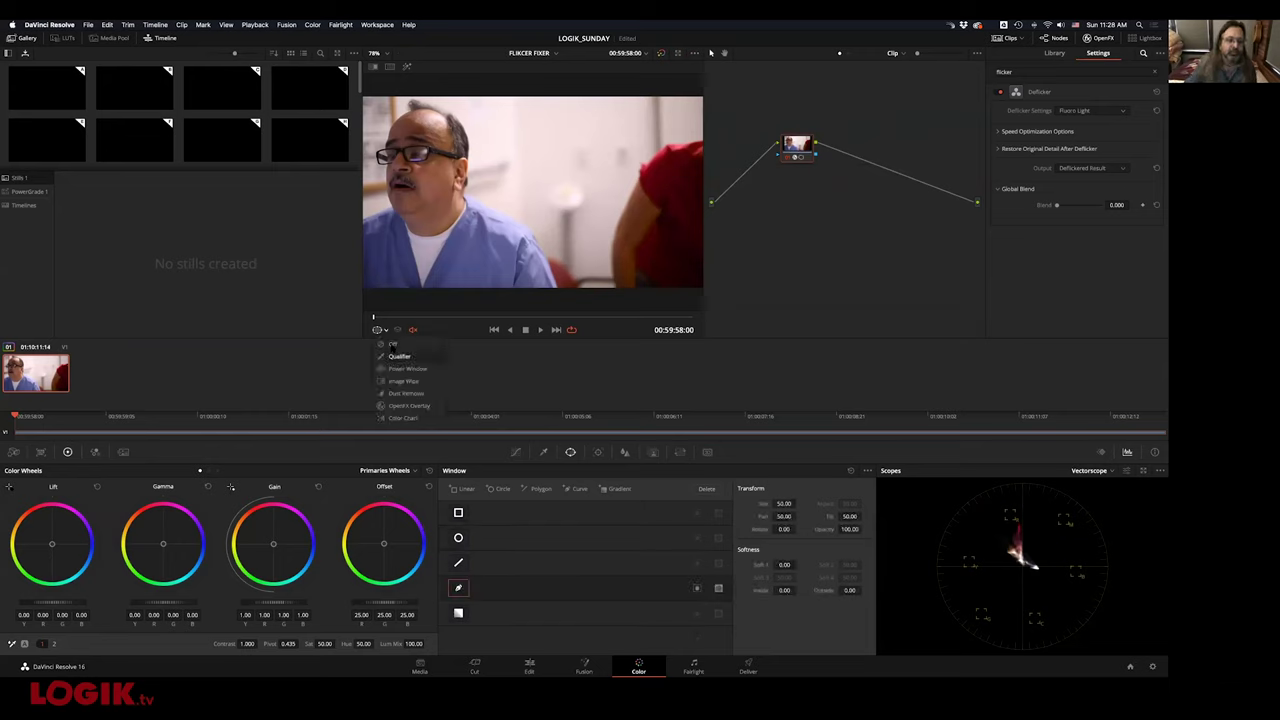
left_click(400, 369)
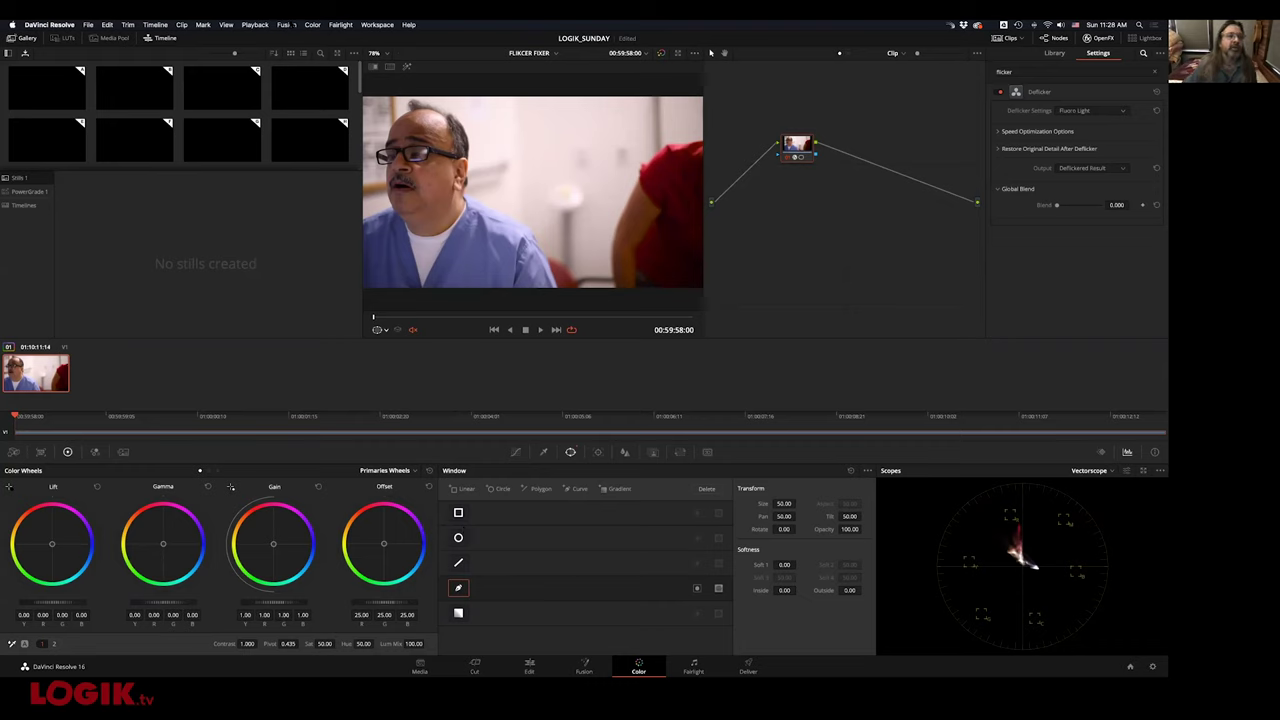
left_click(223, 25)
mouse_move(267, 176)
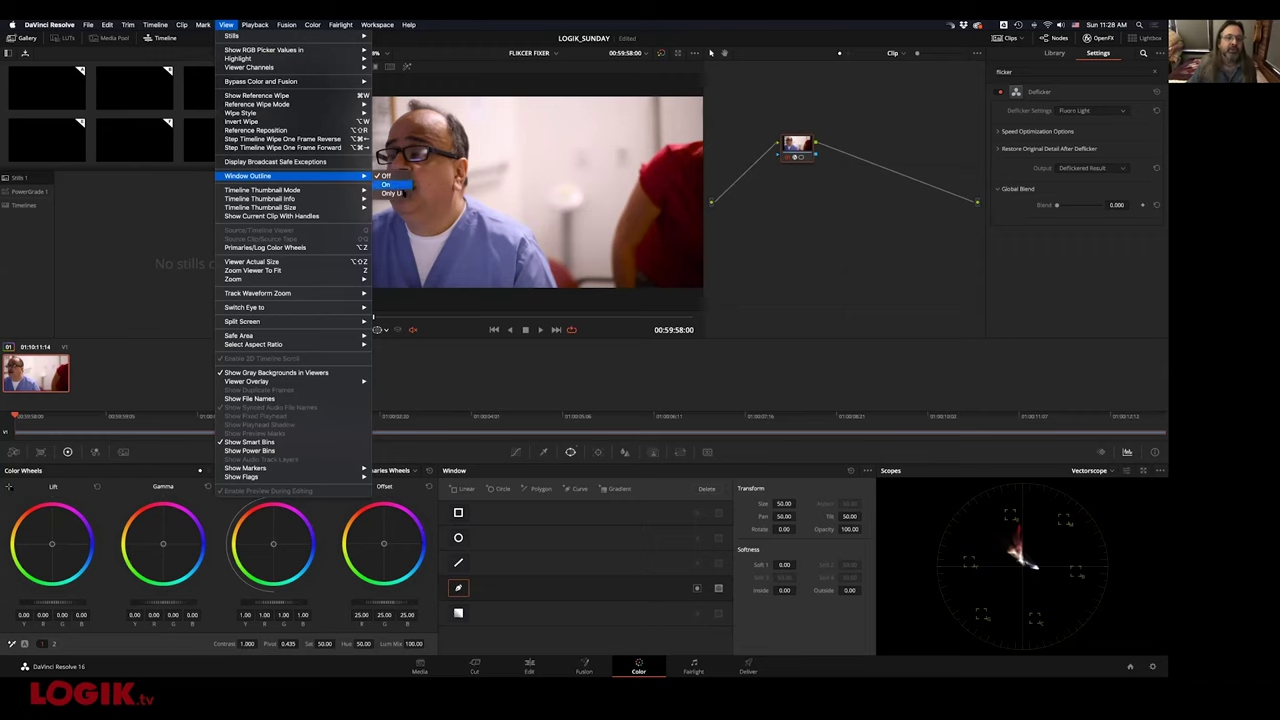
left_click(395, 193)
Place curve points around the man in blue scrubs, over his head and shoulders
left_click(561, 300)
left_click(376, 296)
left_click(370, 216)
left_click(388, 206)
left_click(381, 150)
left_click(424, 112)
left_click(464, 130)
left_click(462, 180)
left_click(466, 204)
left_click(534, 194)
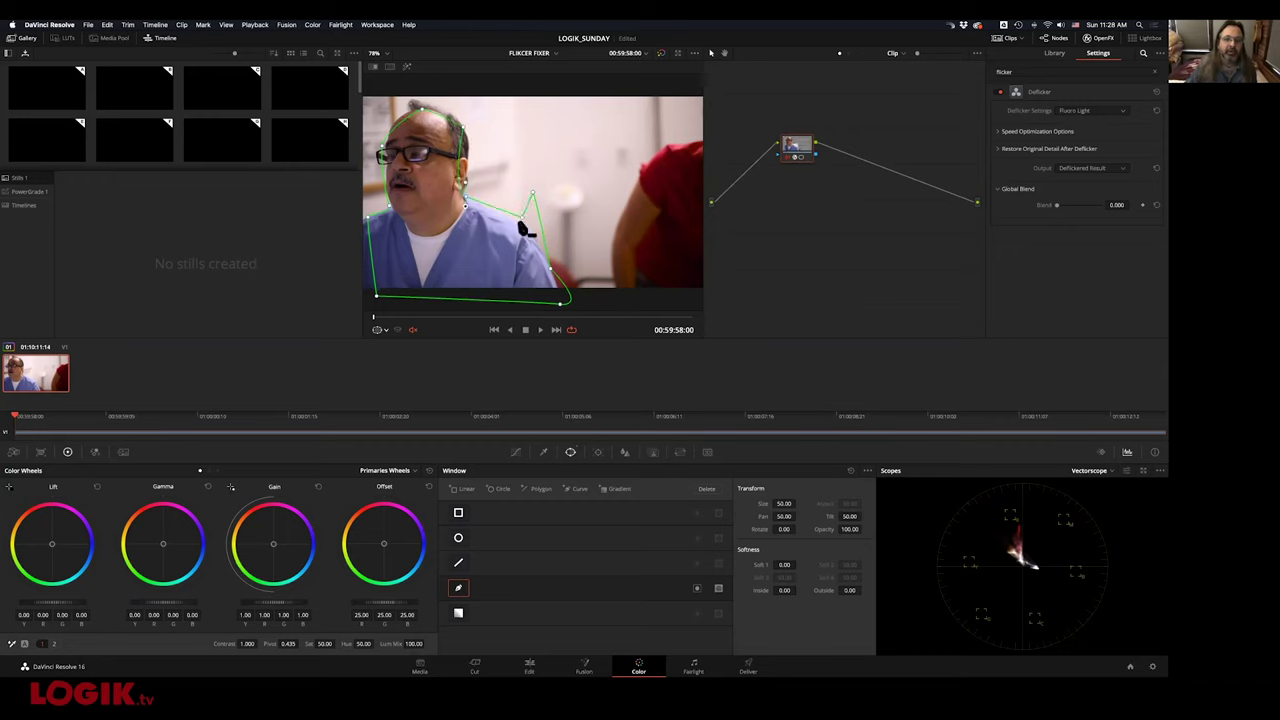
left_click(498, 211)
left_click(520, 219)
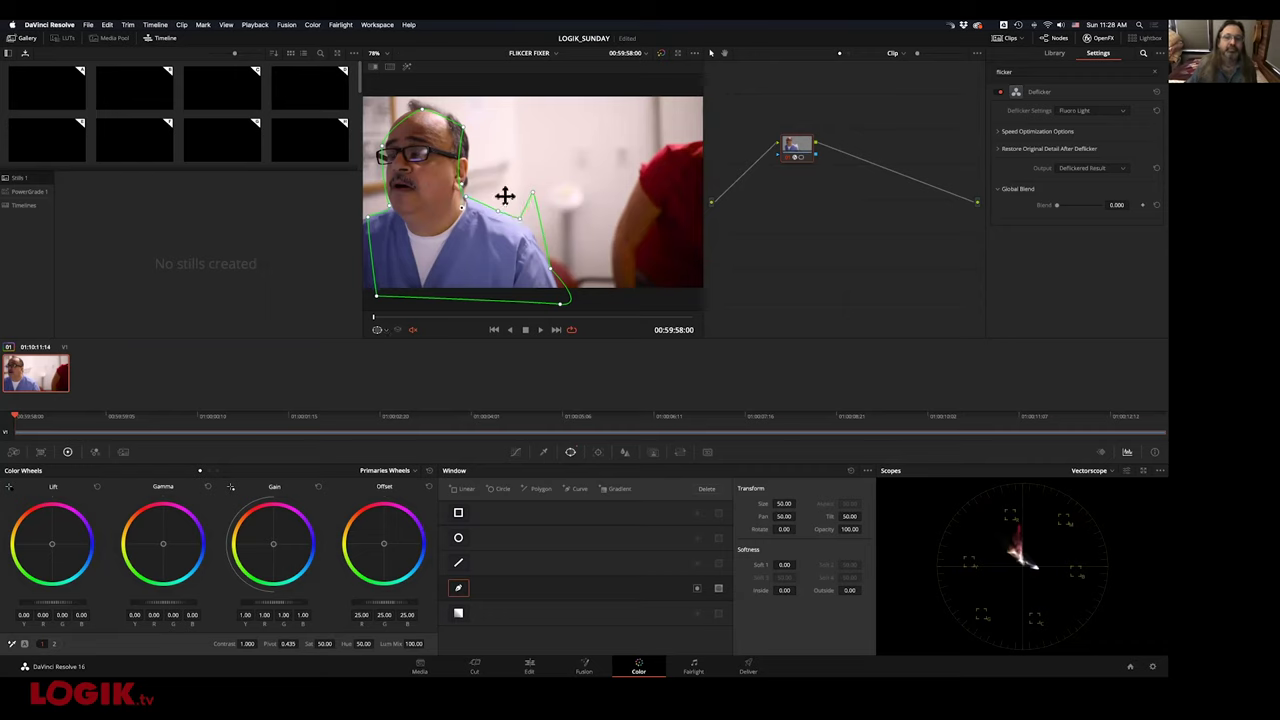
Raise Softness Outside and refine the mask points at 50% viewer zoom, deleting the bottom-right one
left_click_drag(818, 590, 852, 590)
left_click_drag(535, 194, 538, 240)
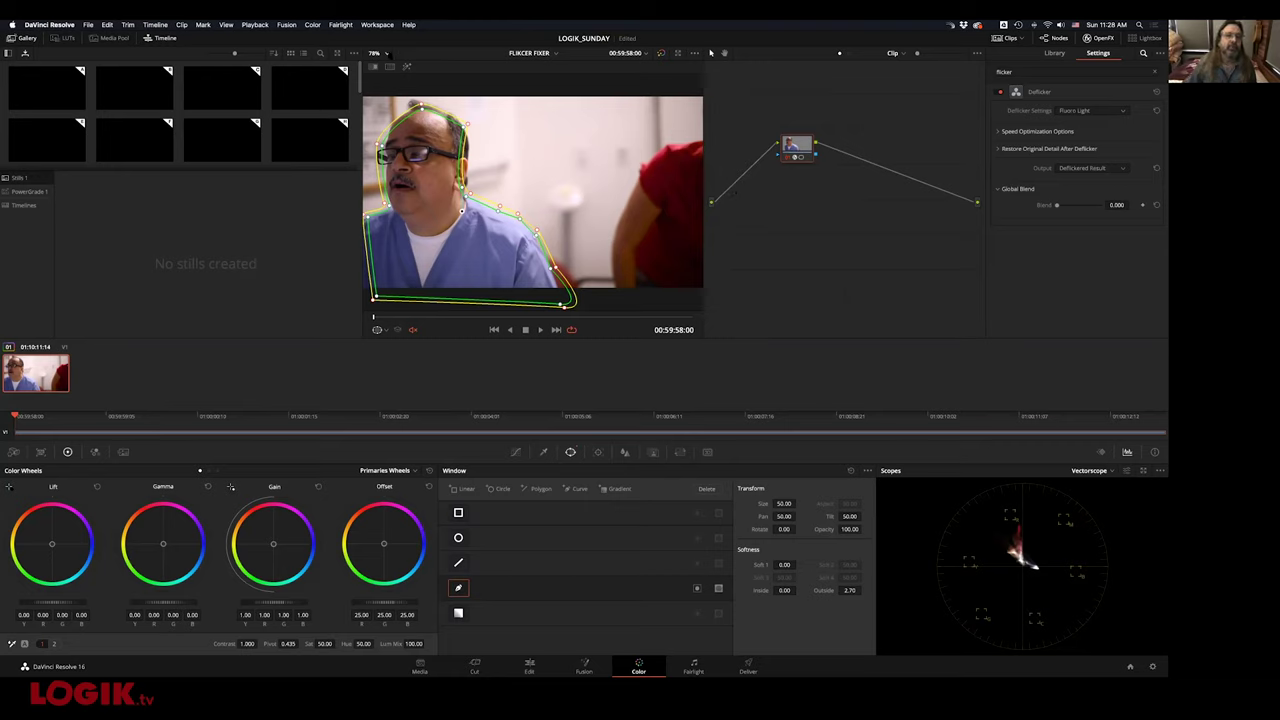
left_click(385, 53)
left_click(380, 106)
left_click_drag(427, 208, 410, 212)
left_click_drag(432, 267, 409, 266)
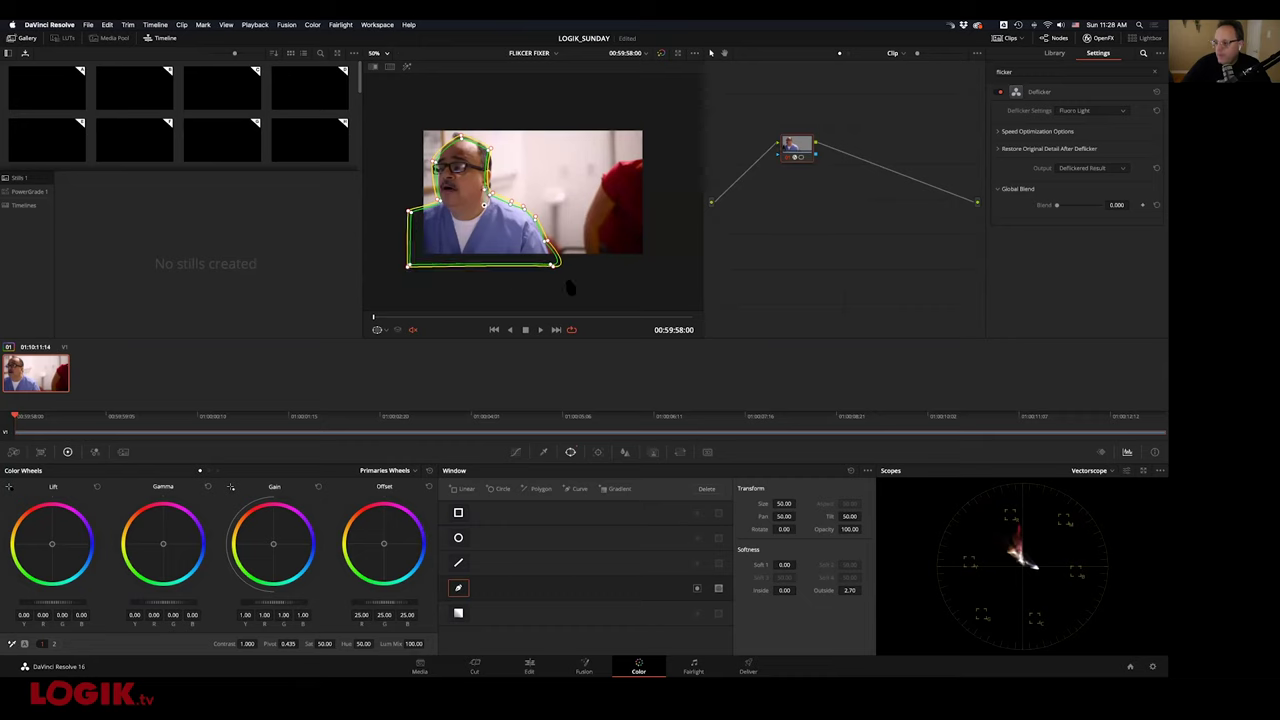
left_click_drag(562, 266, 549, 267)
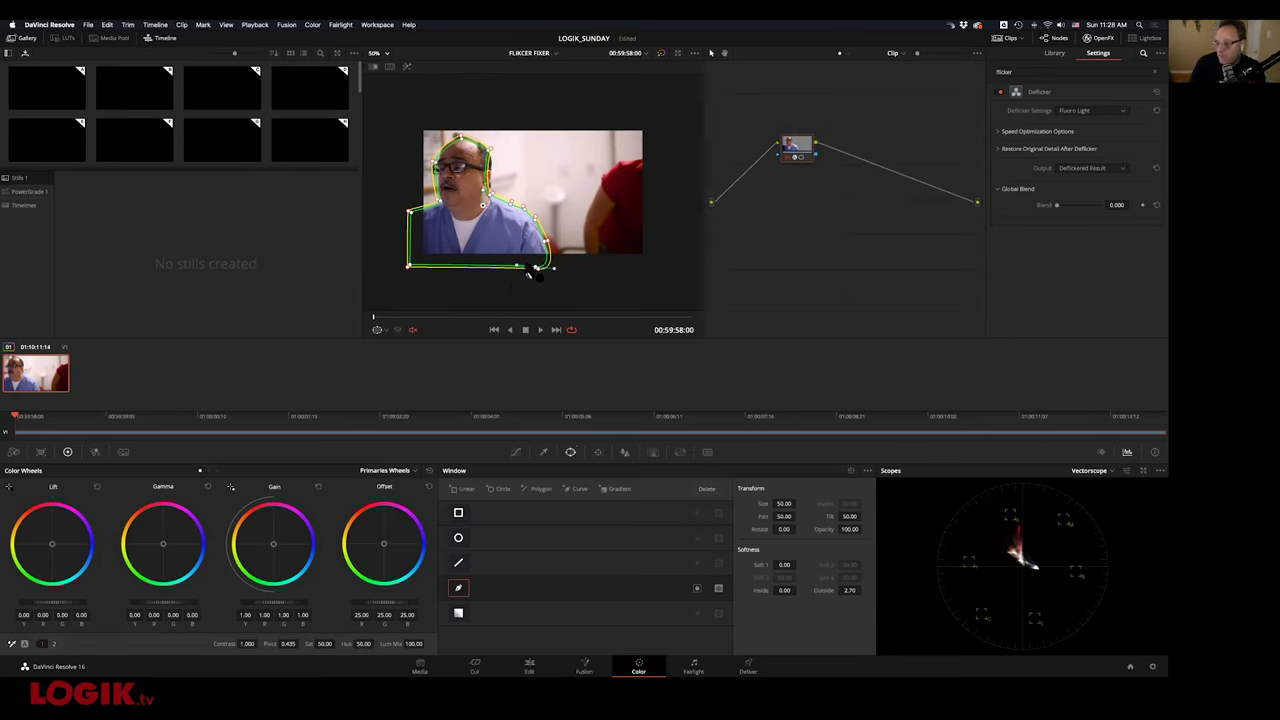
key("Delete")
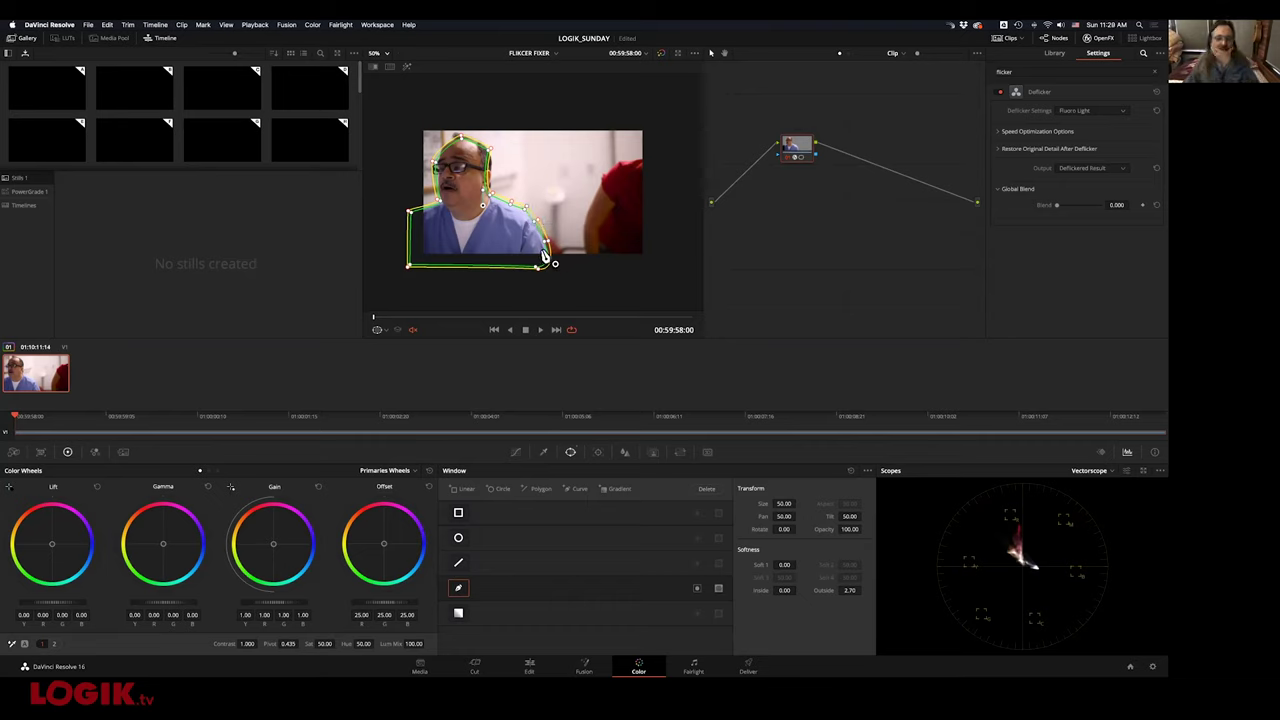
Play the clip to check the mask, then show the Tracker and return to the start
key("space")
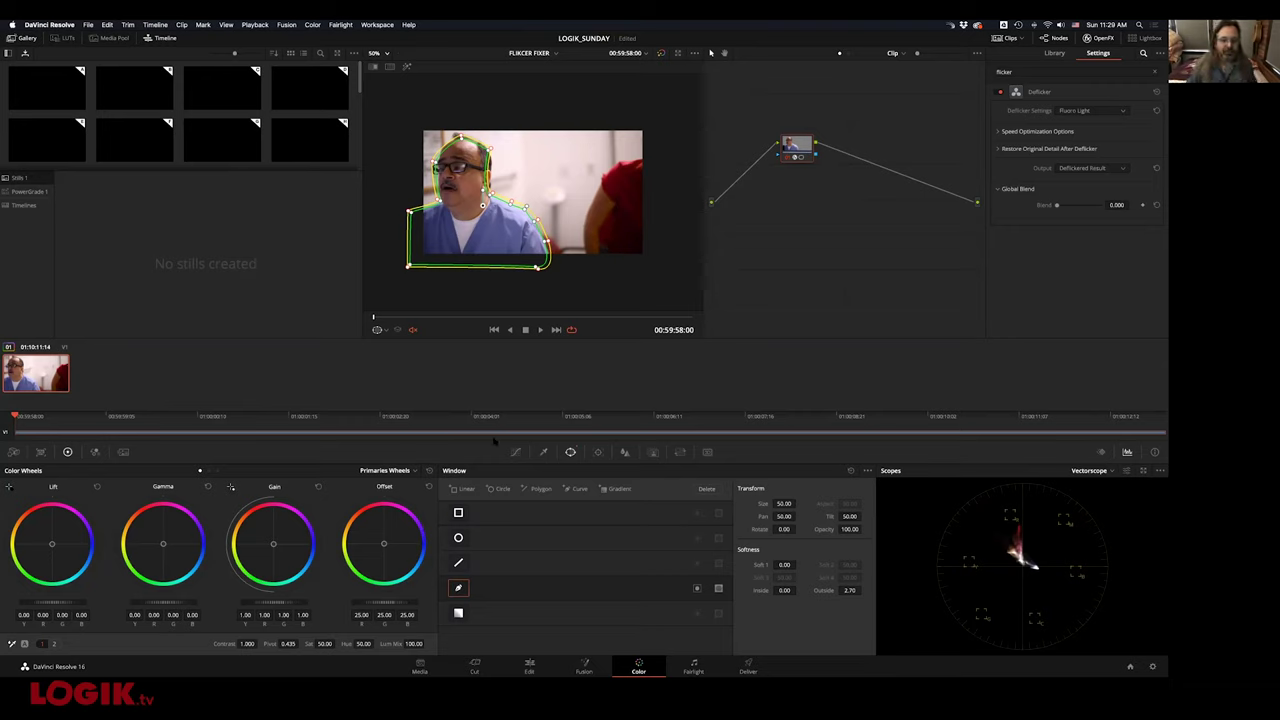
left_click(598, 452)
key("Home")
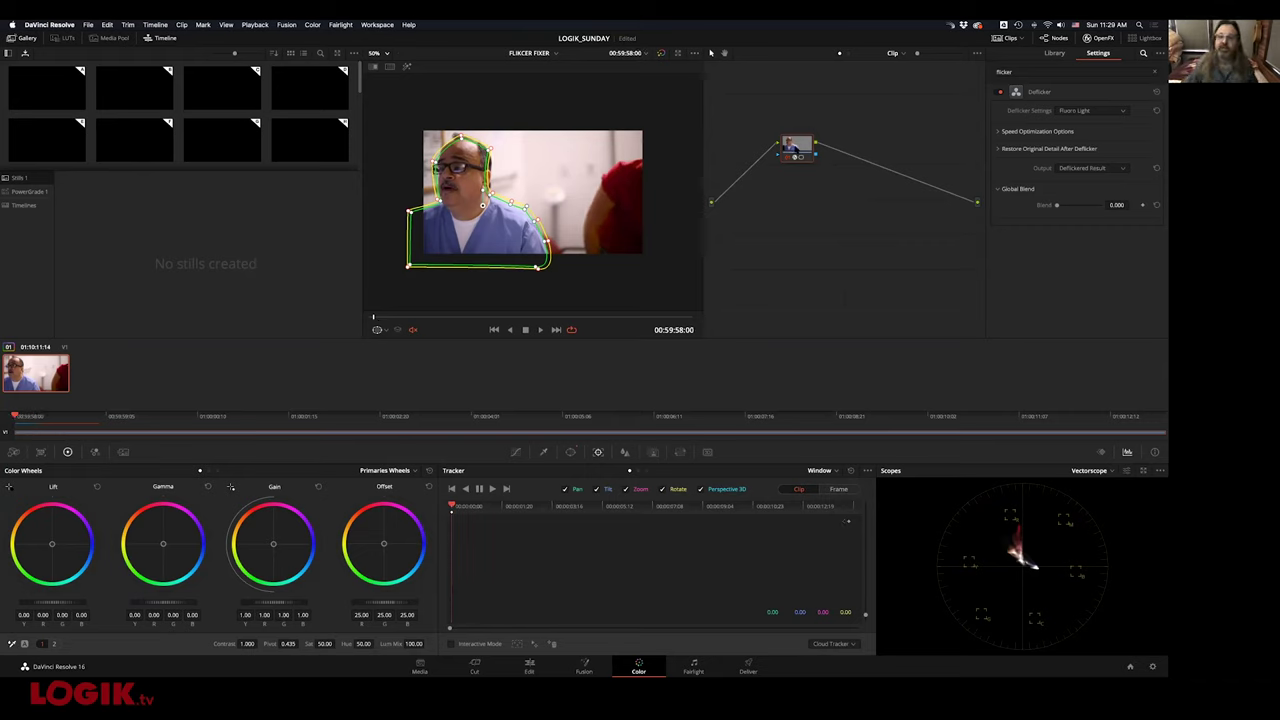
Track the mask forward through the clip with Deflicker temporarily disabled, then re-enable it
left_click(999, 92)
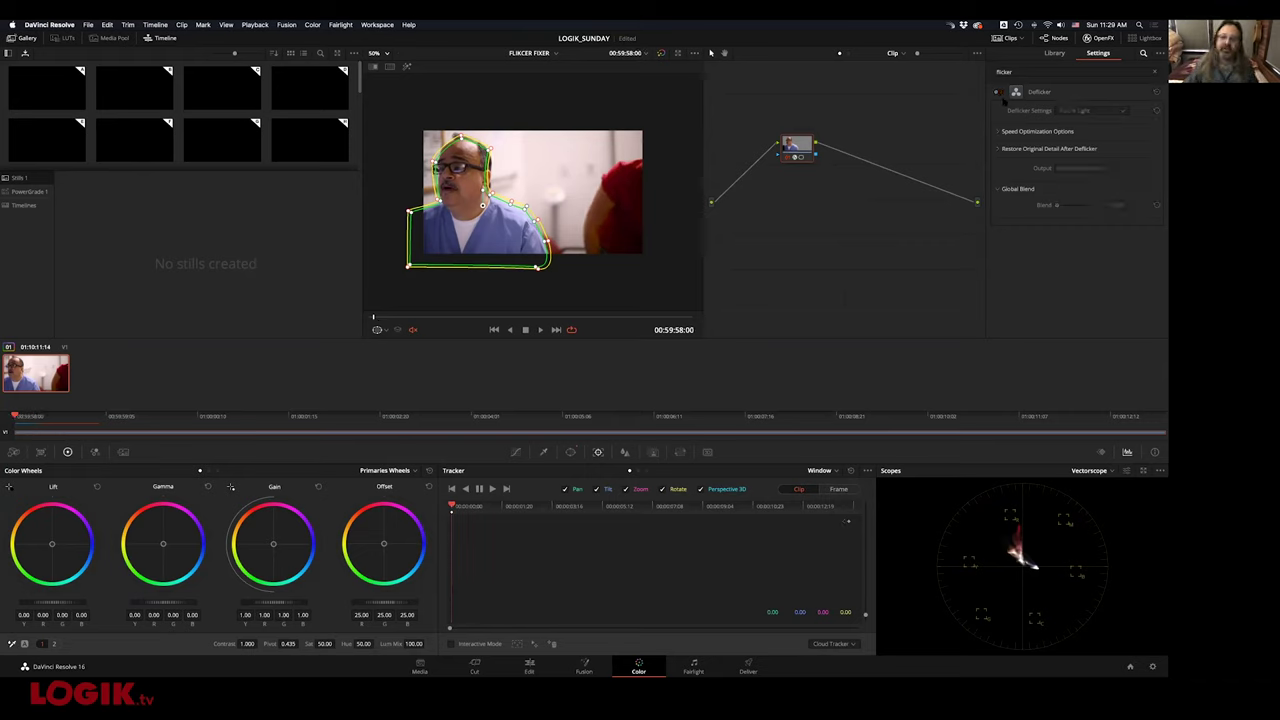
left_click(492, 489)
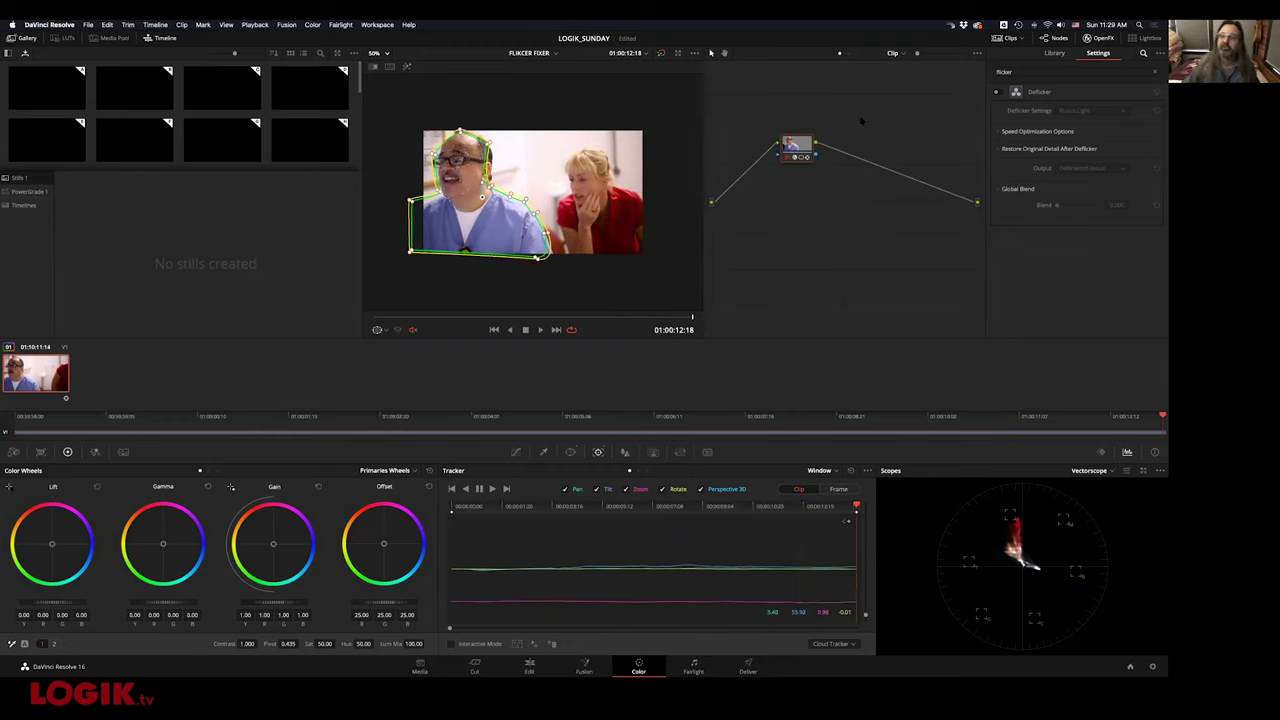
left_click(996, 91)
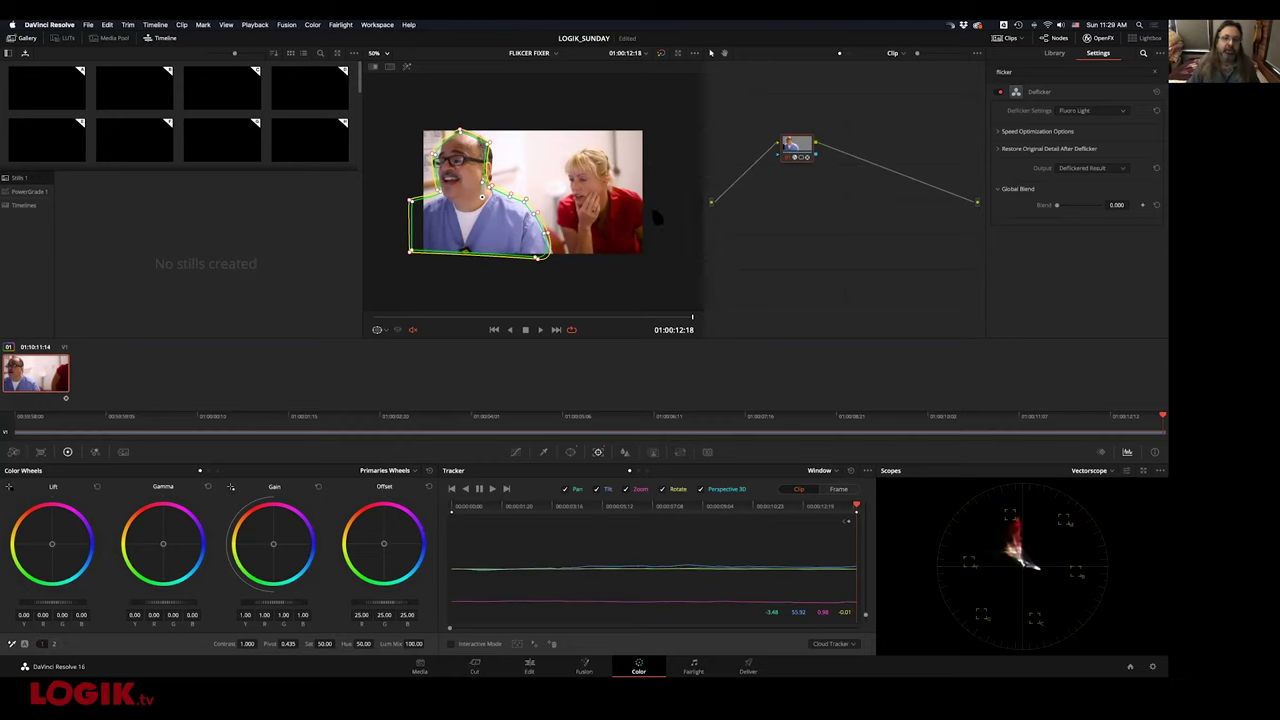
Play the clip from the first frame to check the tracked mask, then go to Media
key("Home")
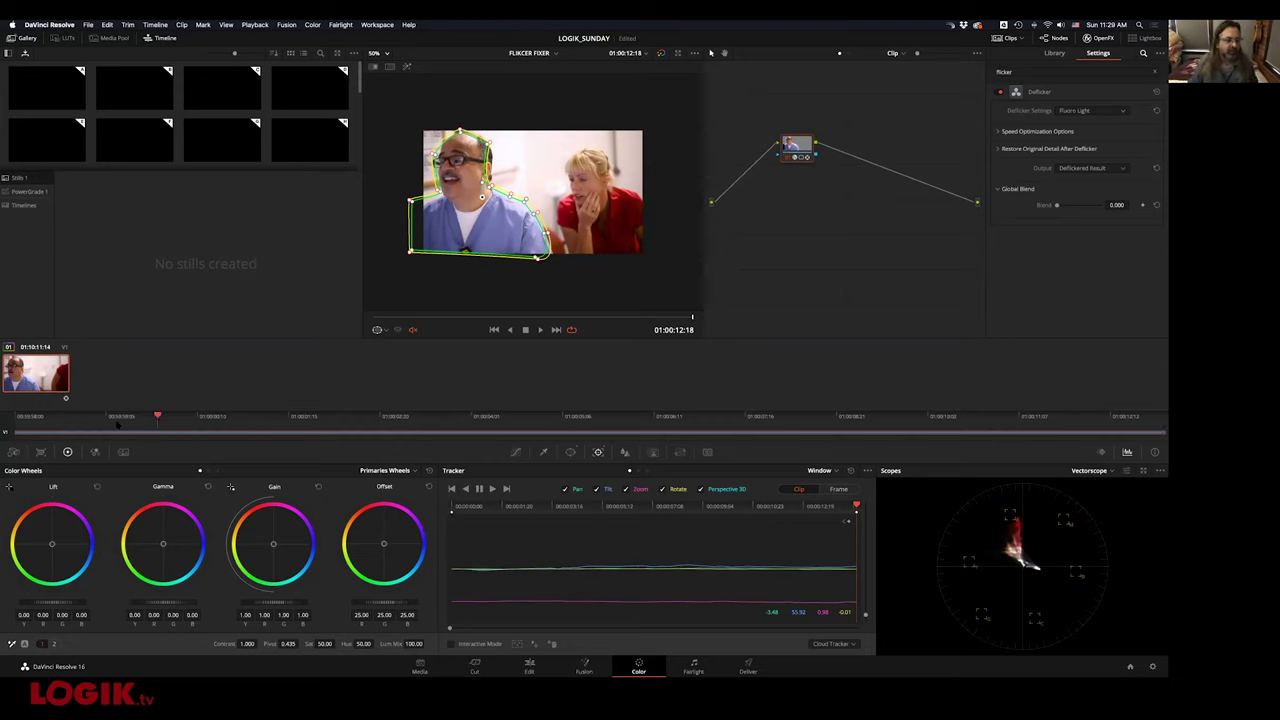
key("space")
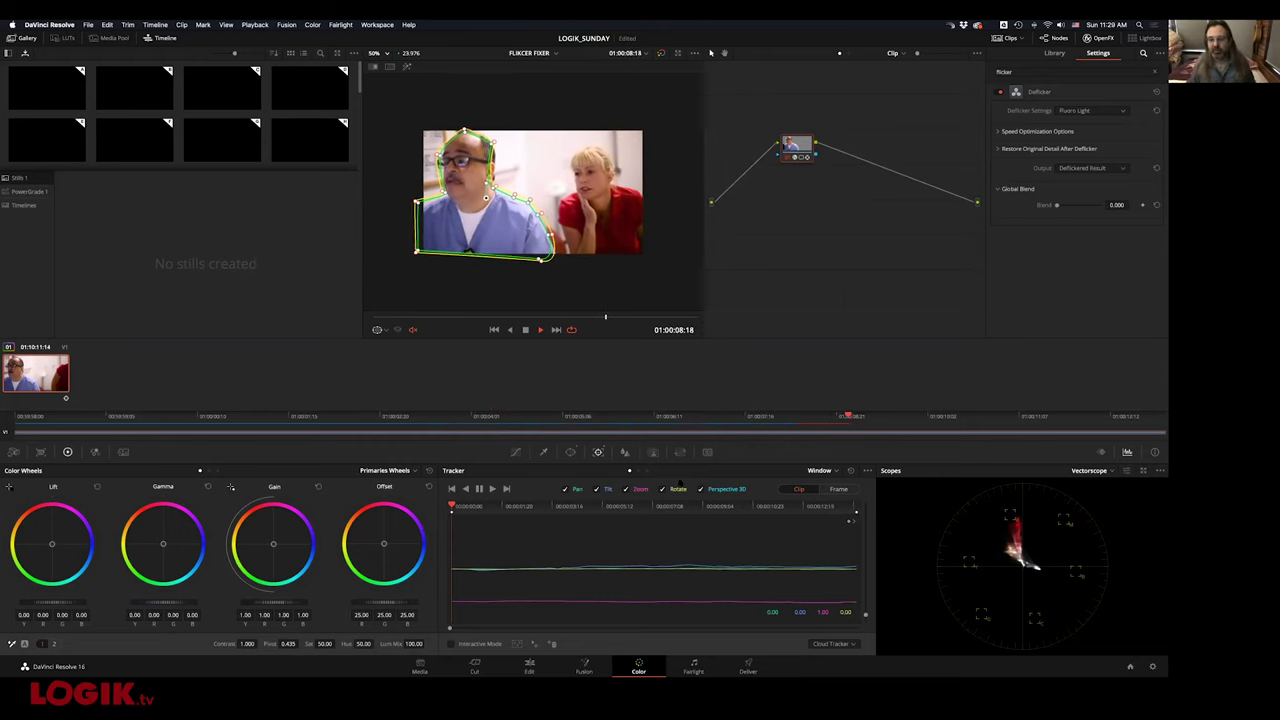
key("space")
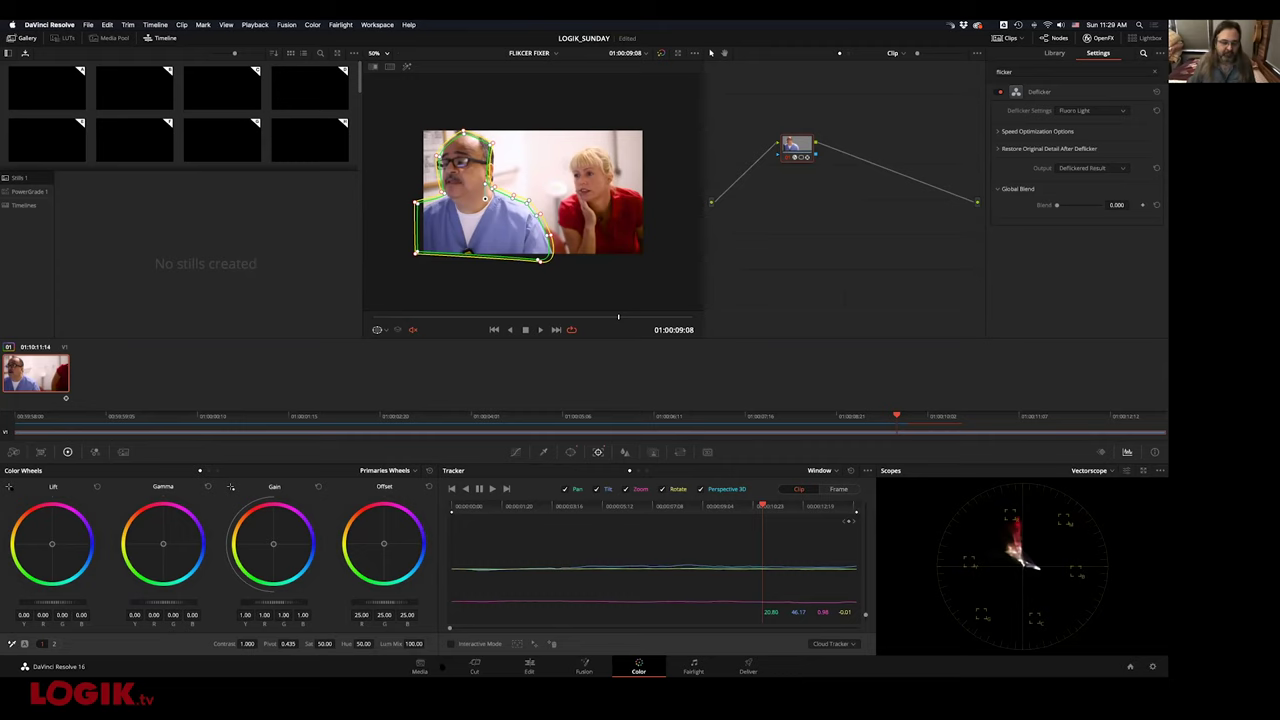
left_click(420, 666)
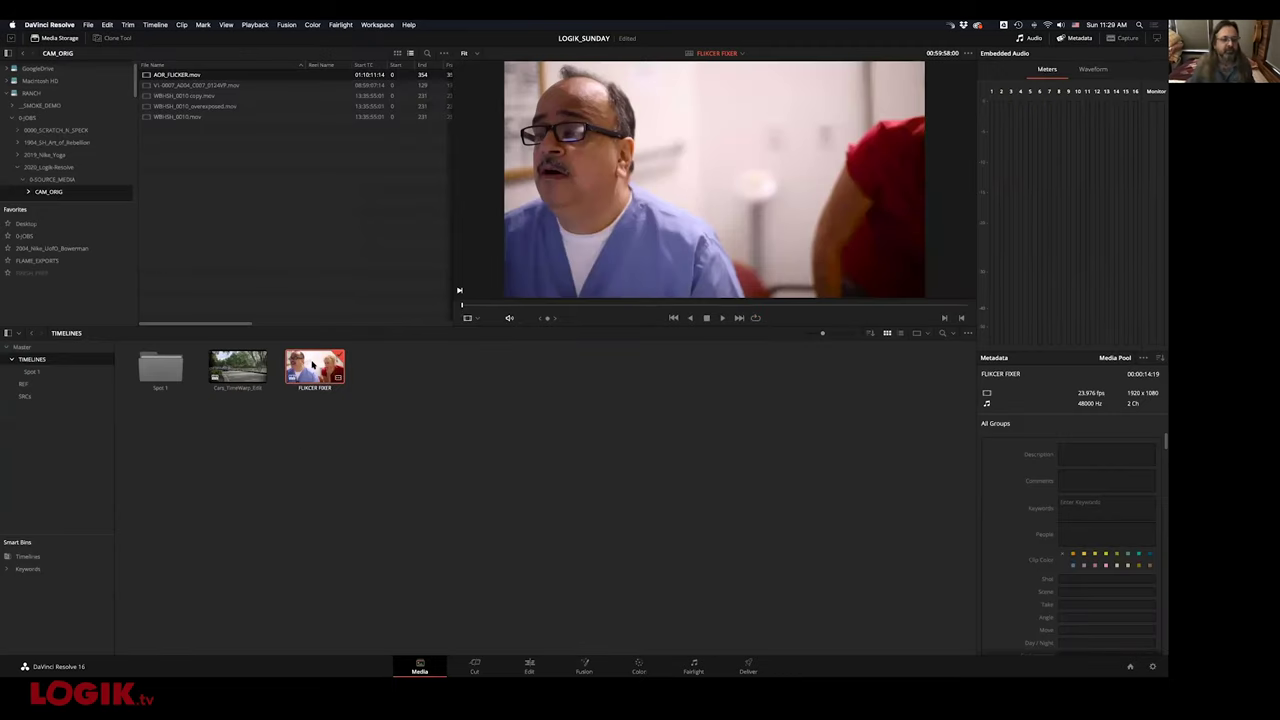
Browse the FLICKER FIXER timeline's Timelines > Export formats, then move to the Deliver page
right_click(313, 365)
mouse_move(420, 375)
mouse_move(555, 421)
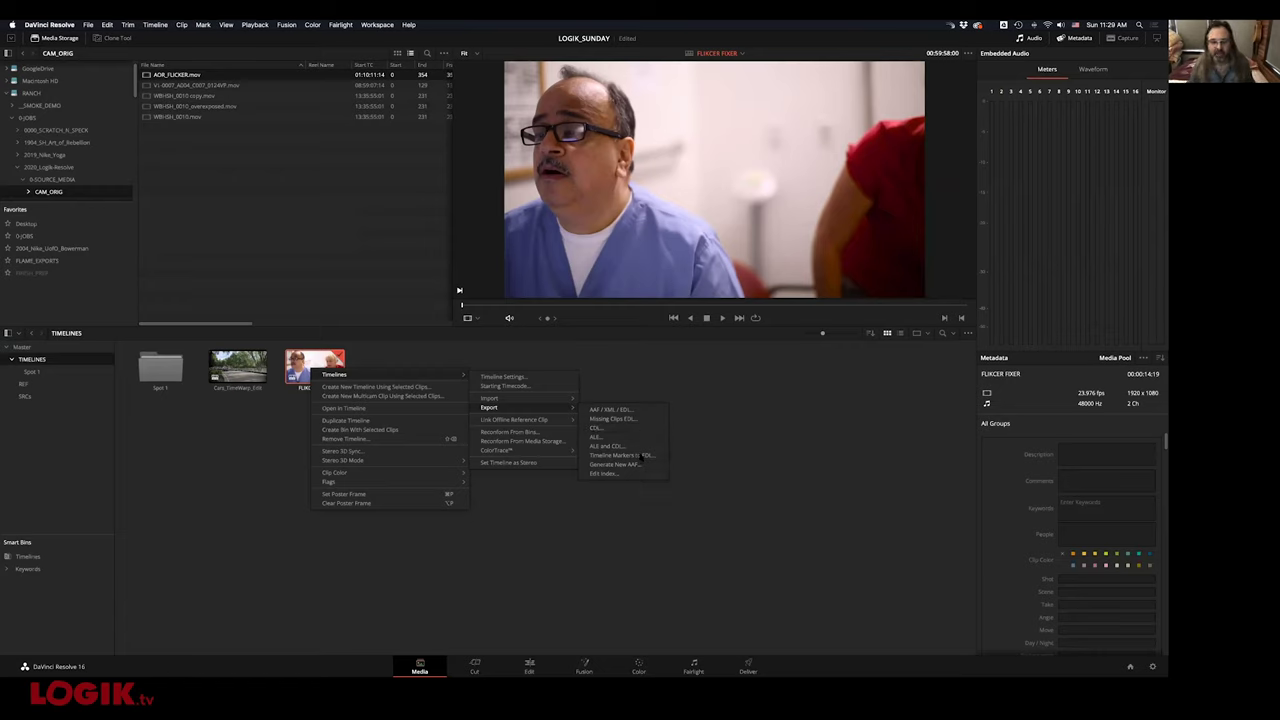
left_click(644, 503)
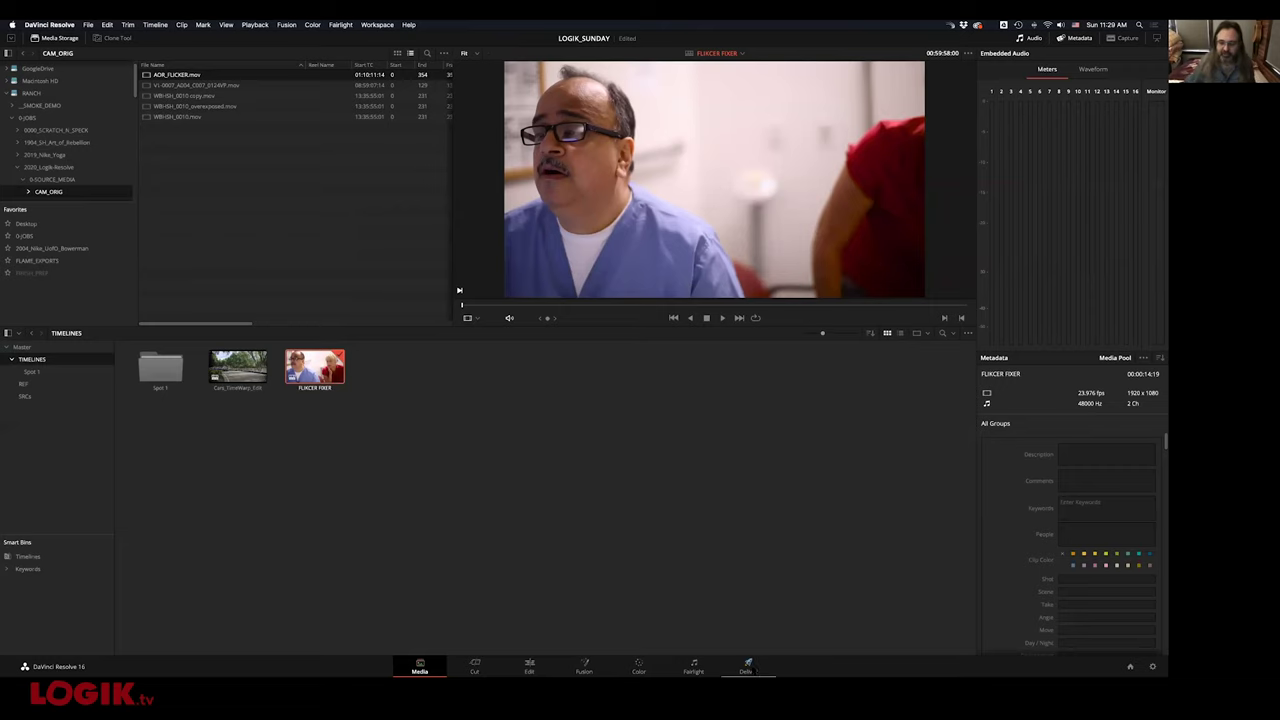
left_click(748, 665)
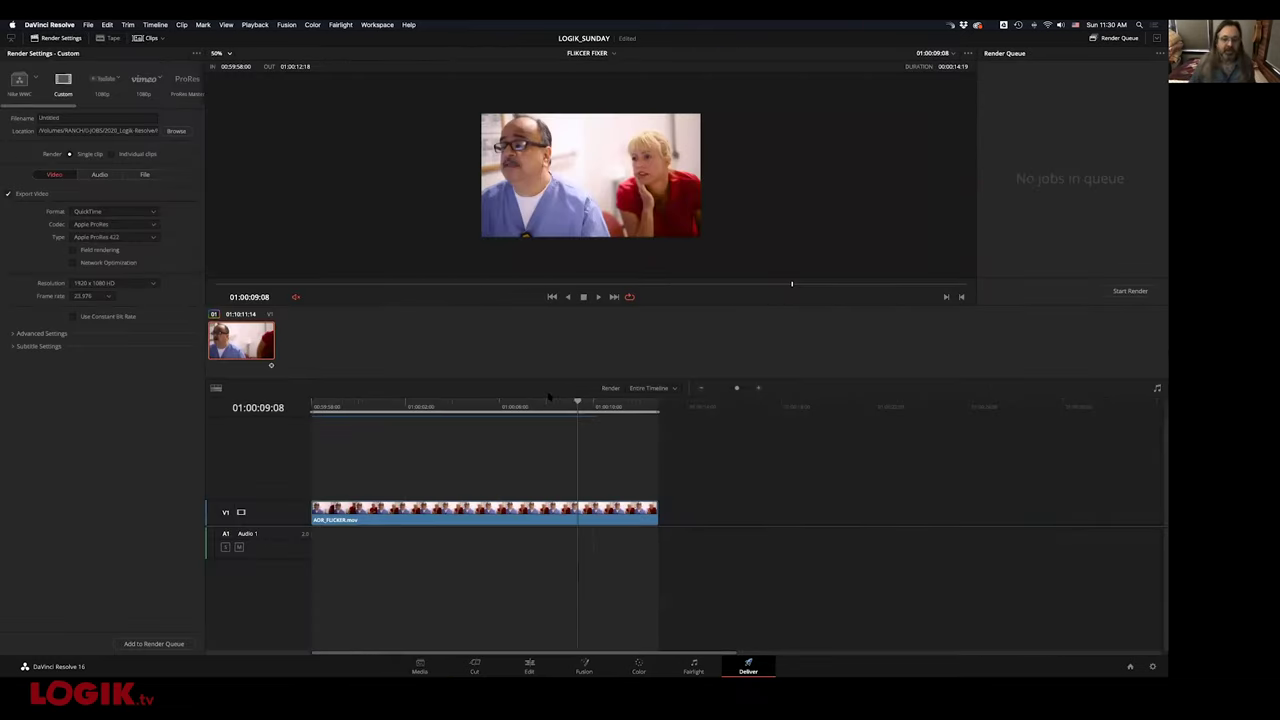
Compare Single clip and Individual clips rendering while previewing frames across FLICKER FIXER
key("Home")
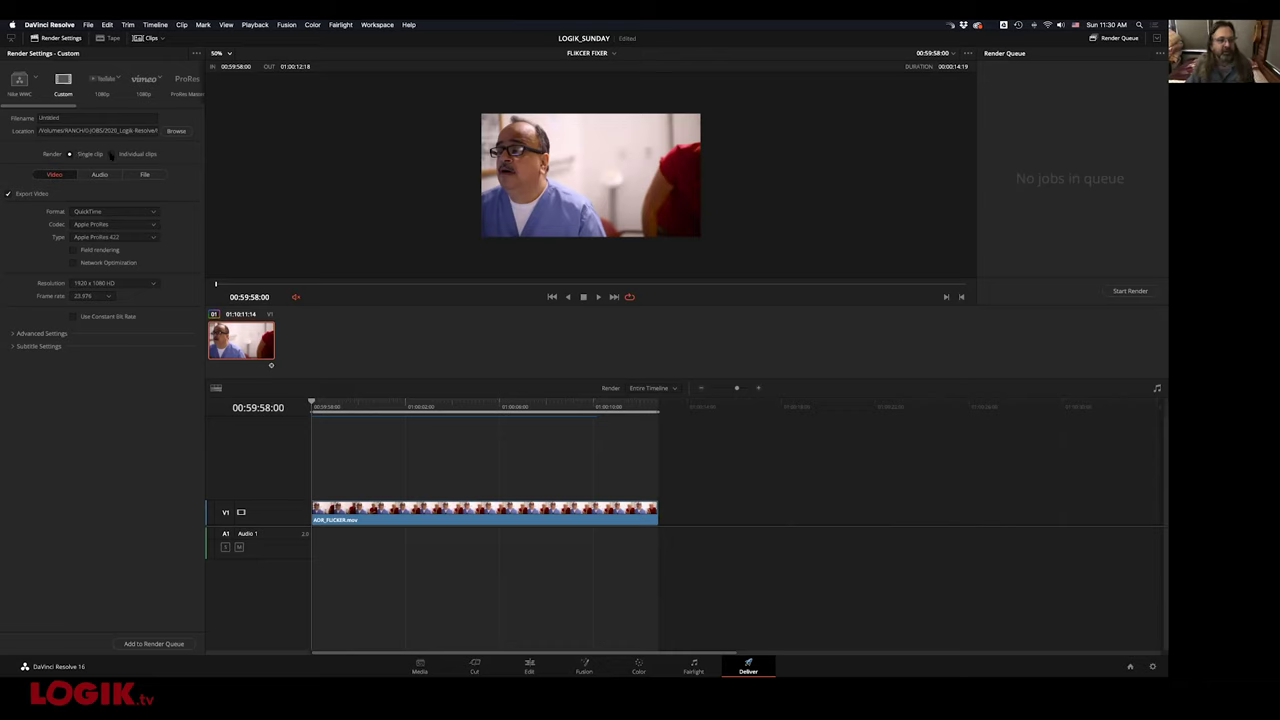
left_click(111, 154)
left_click(70, 154)
left_click(111, 154)
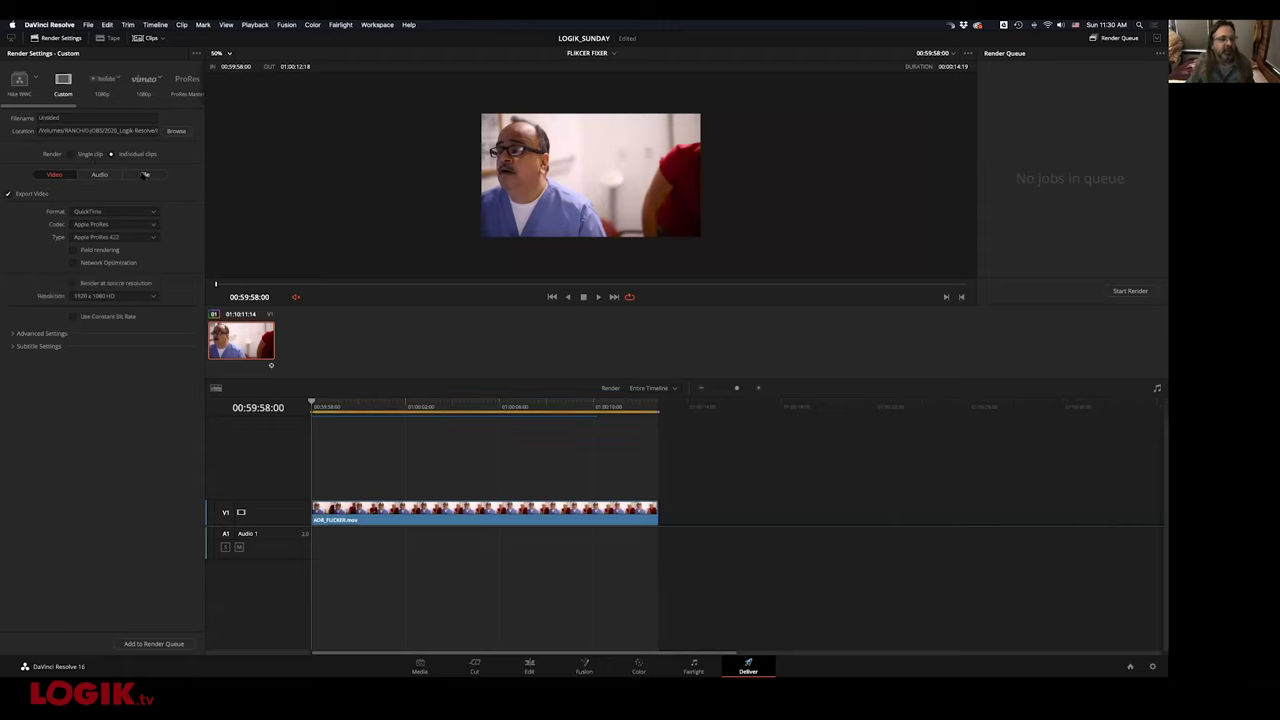
left_click(70, 154)
left_click_drag(313, 389, 312, 430)
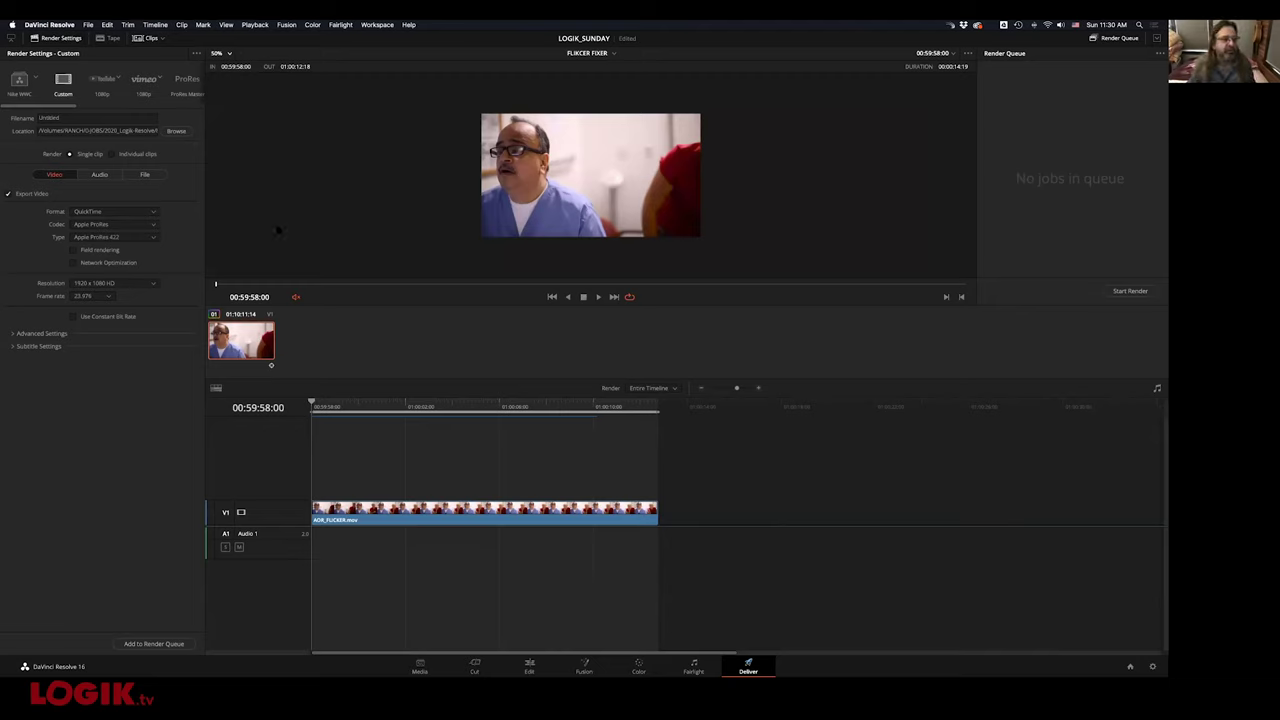
mouse_move(316, 406)
left_mouse_down()
mouse_move(370, 406)
mouse_move(311, 406)
left_mouse_up()
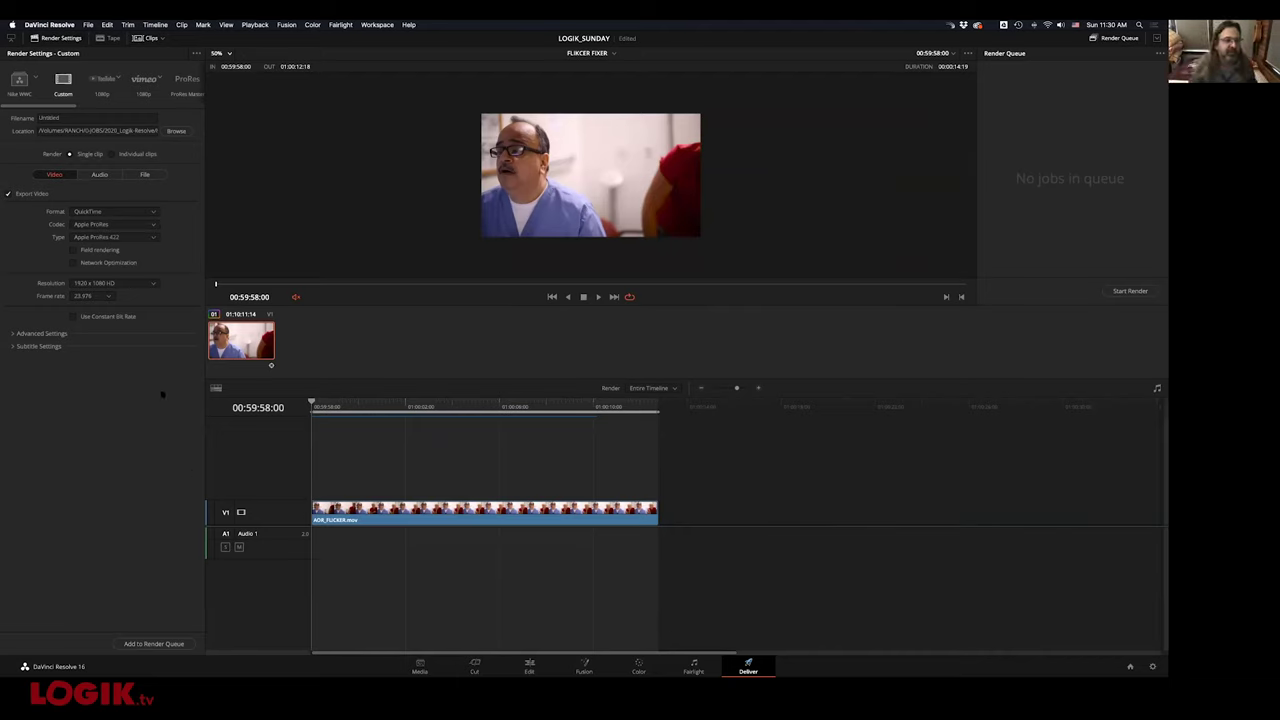
Choose Individual clips, enable Render at source resolution, and expand Advanced Settings
left_click(111, 154)
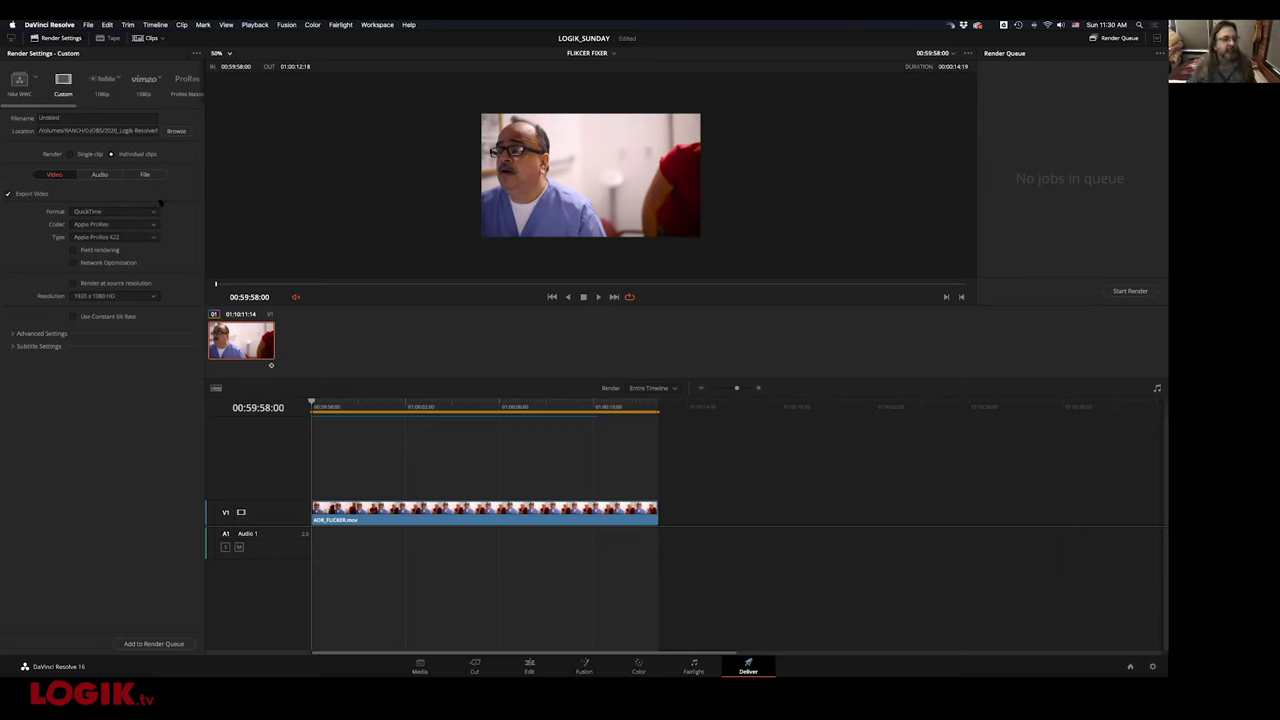
left_click(95, 284)
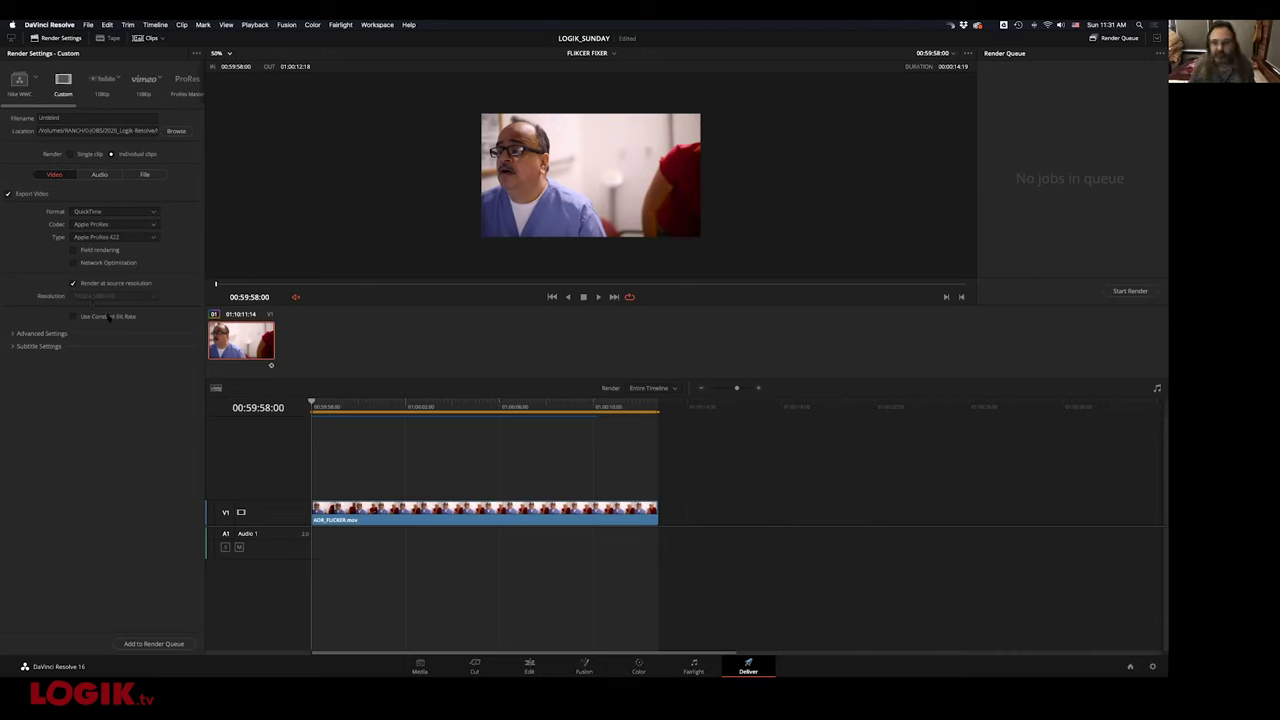
left_click(12, 338)
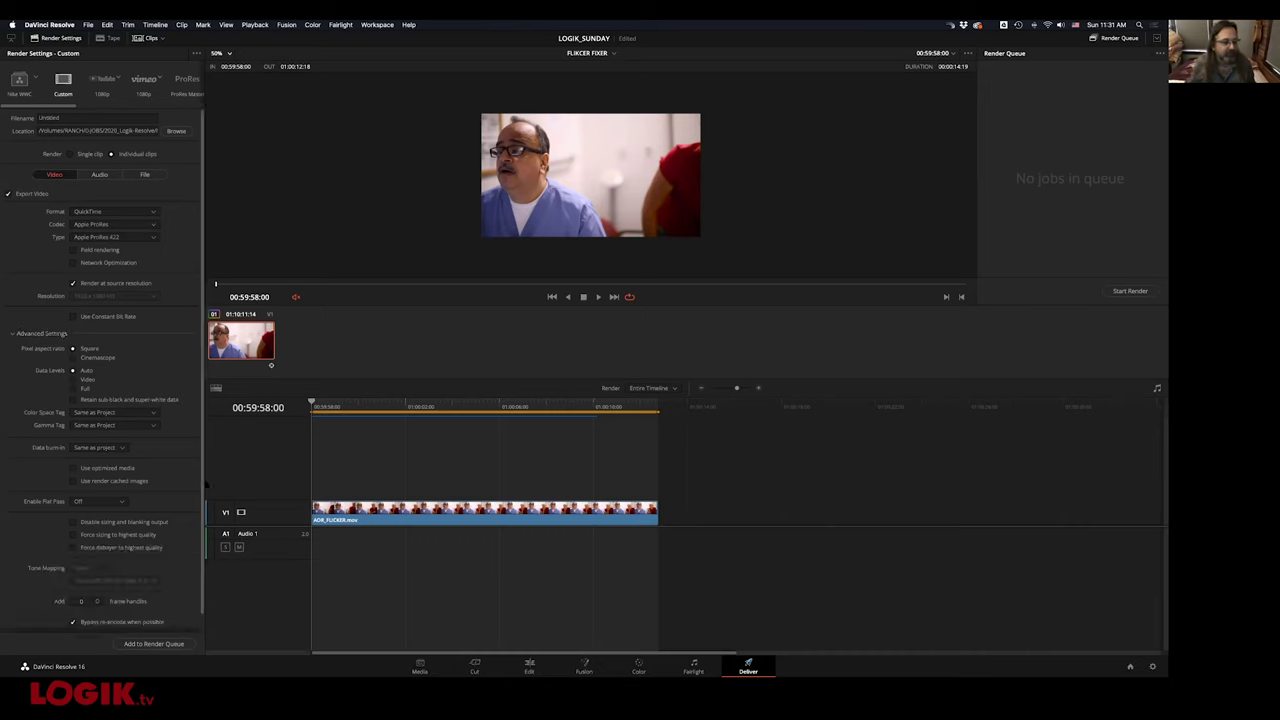
Disable sizing and blanking output and add 48 frame handles to each clip
scroll(199, 550, "down", 1)
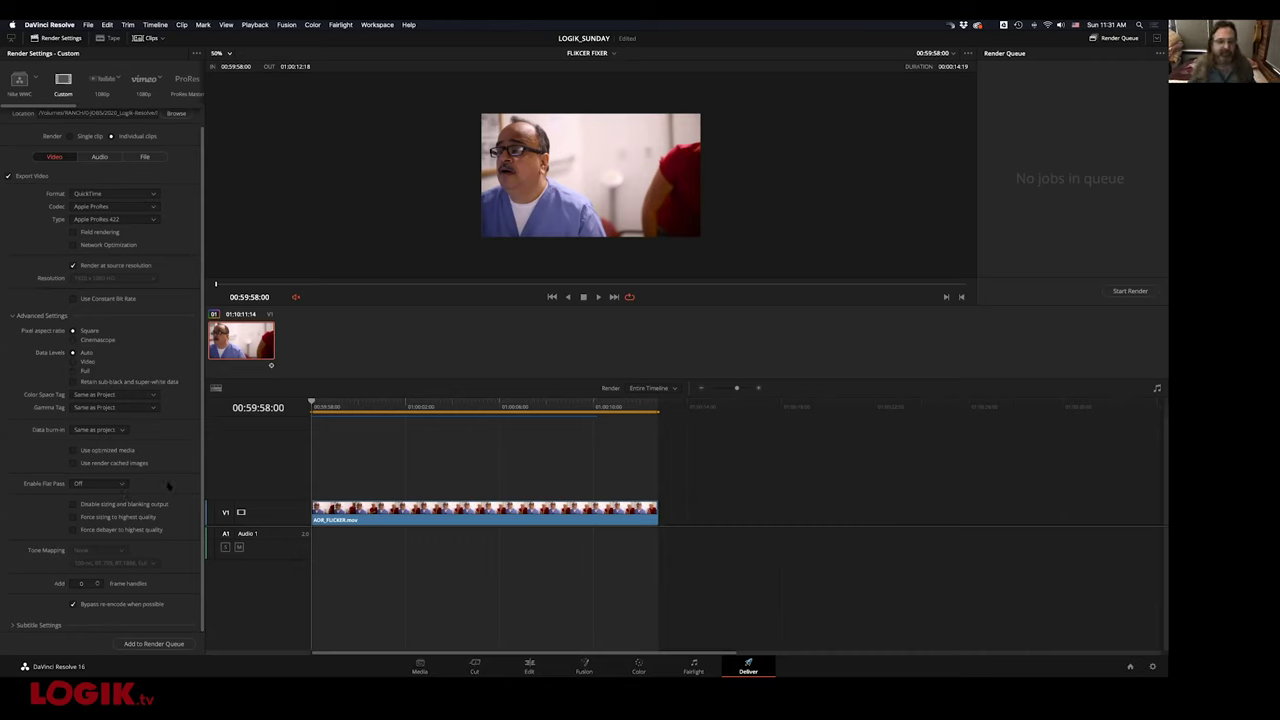
left_click(369, 408)
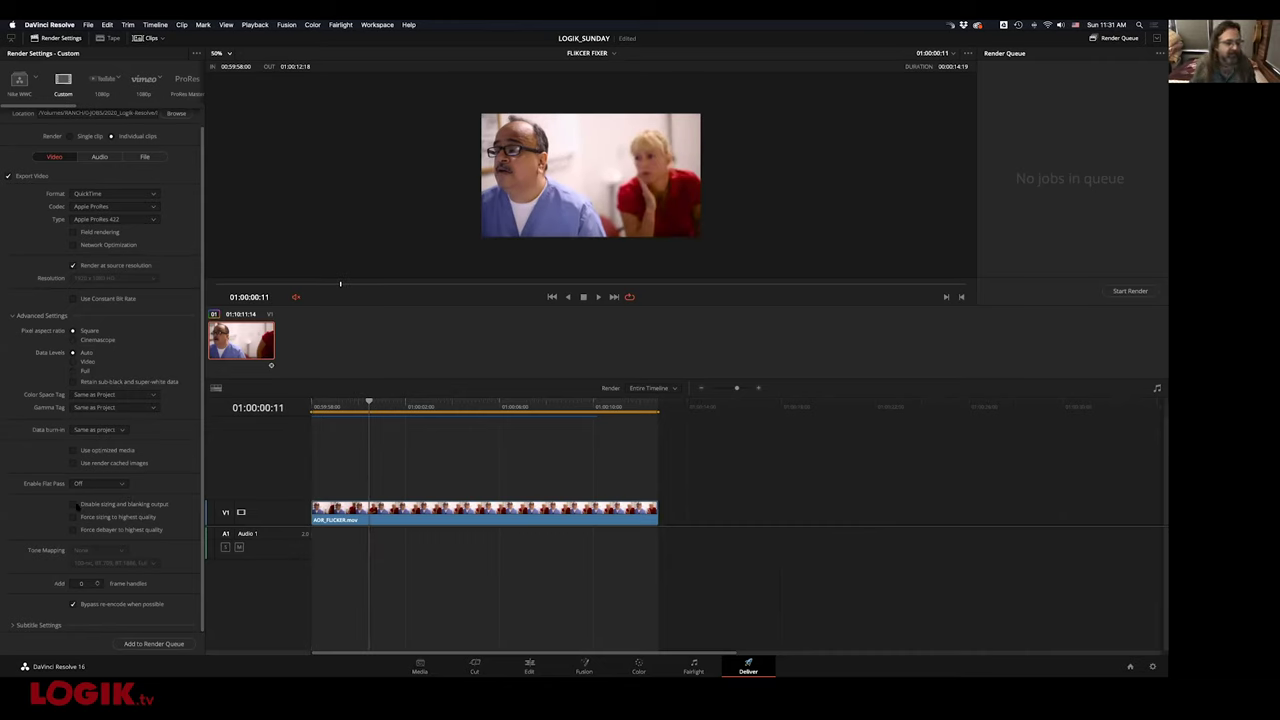
left_click(73, 504)
left_click(78, 584)
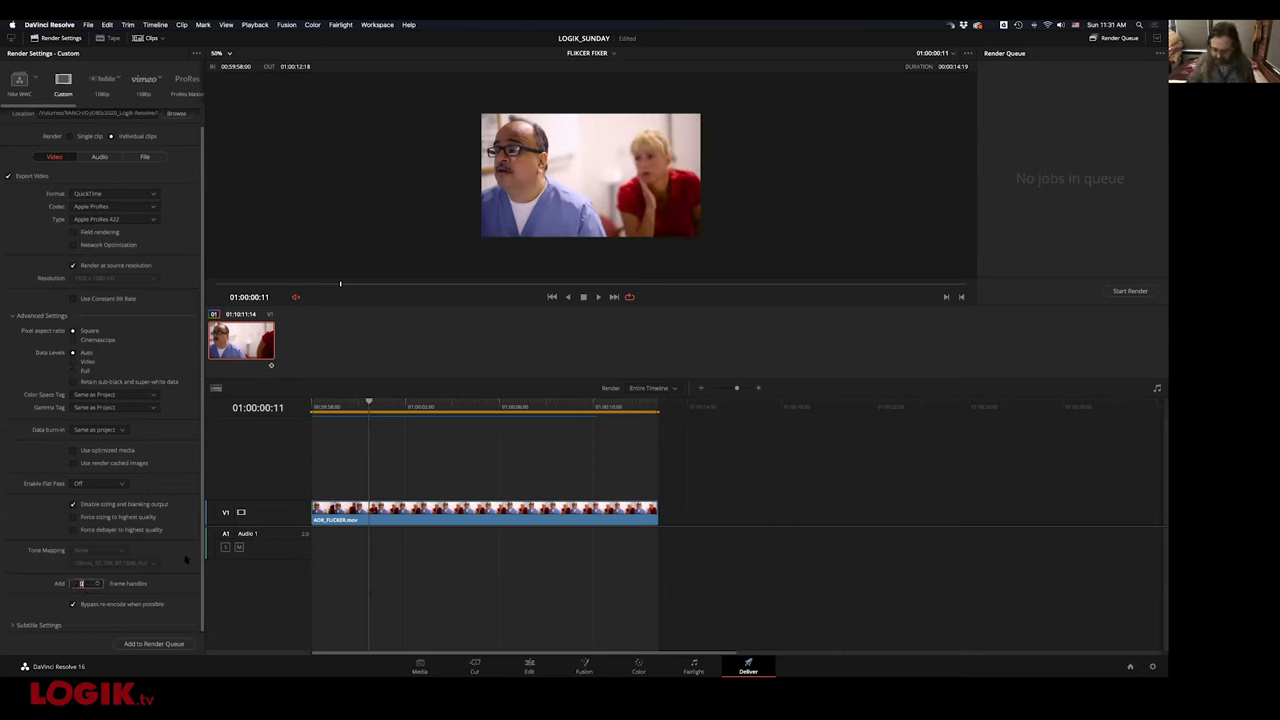
type("48")
key("Return")
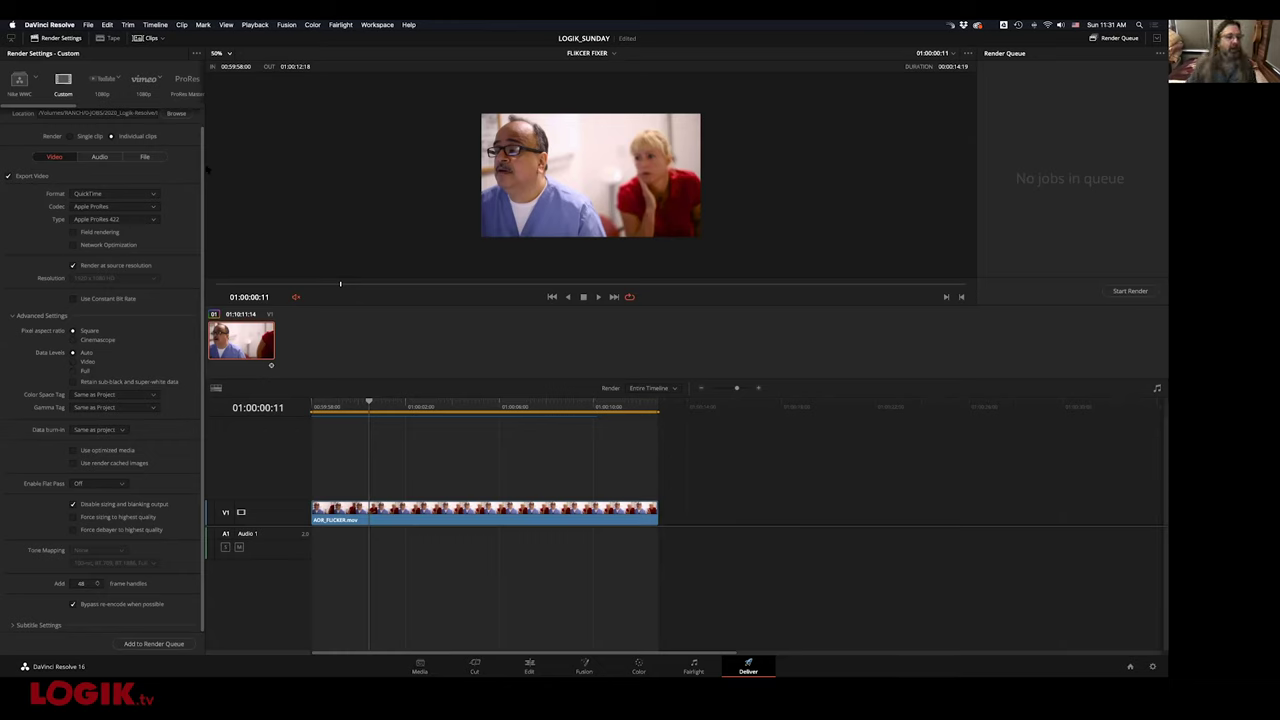
left_click_drag(538, 402, 480, 402)
left_click(592, 53)
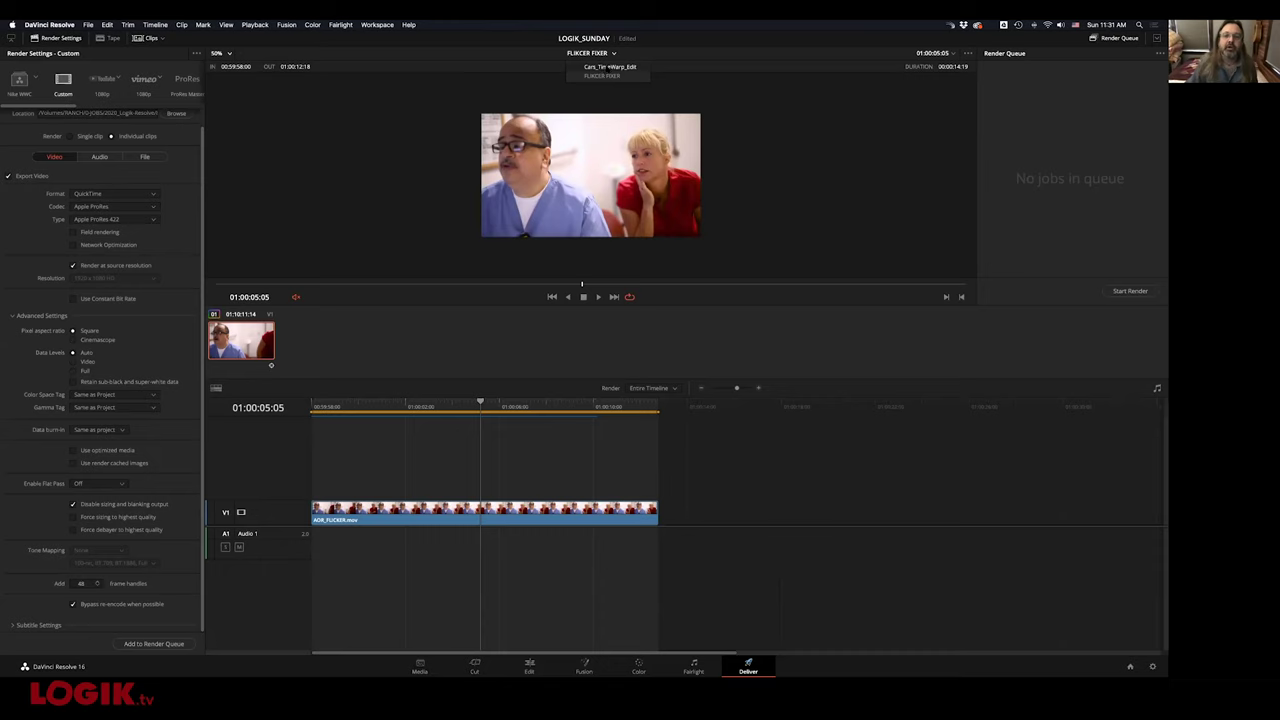
Load Cars_TimeWarp_Edit, rewind to clip 01 and play it with looping turned off
left_click(606, 67)
left_click_drag(480, 402, 344, 402)
left_click(360, 405)
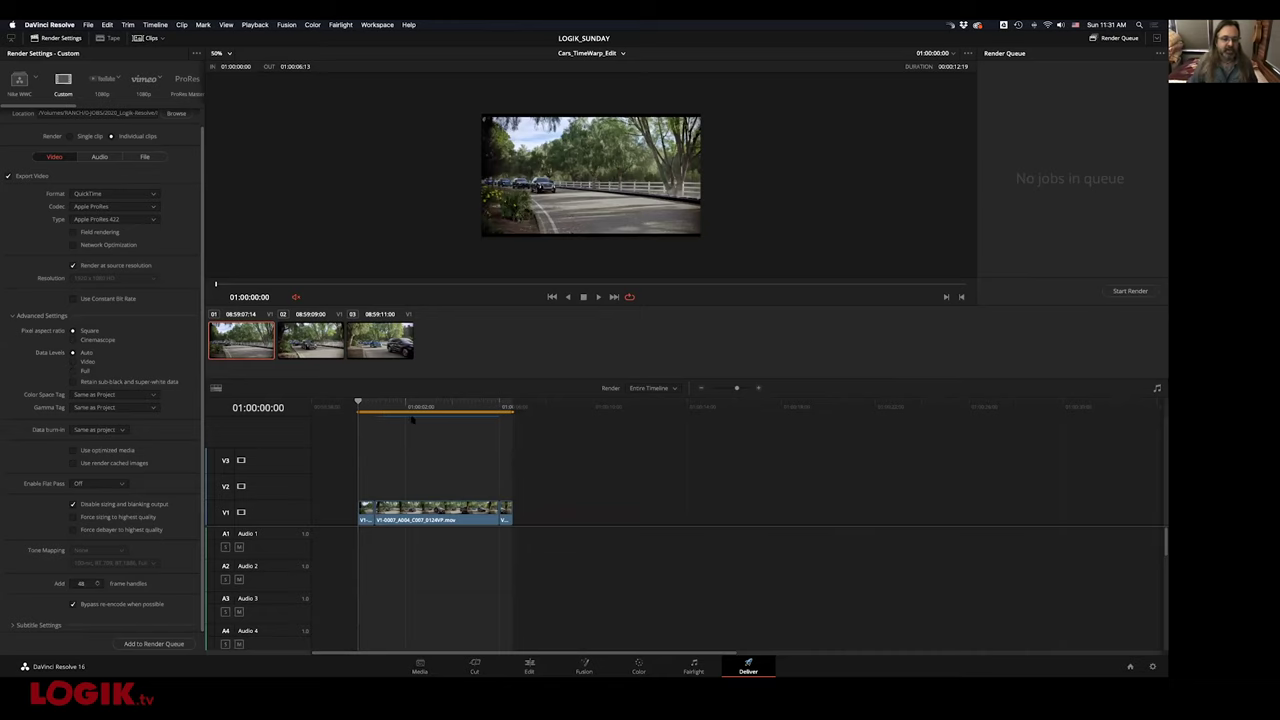
key("space")
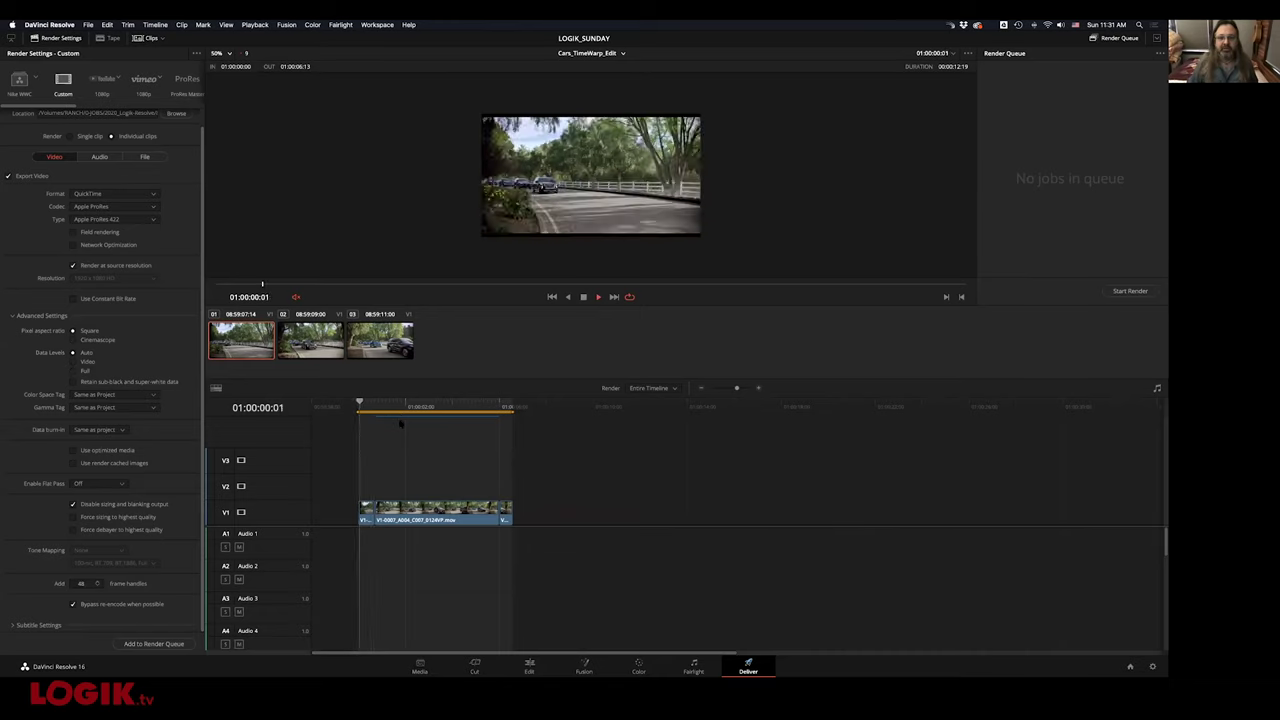
key("space")
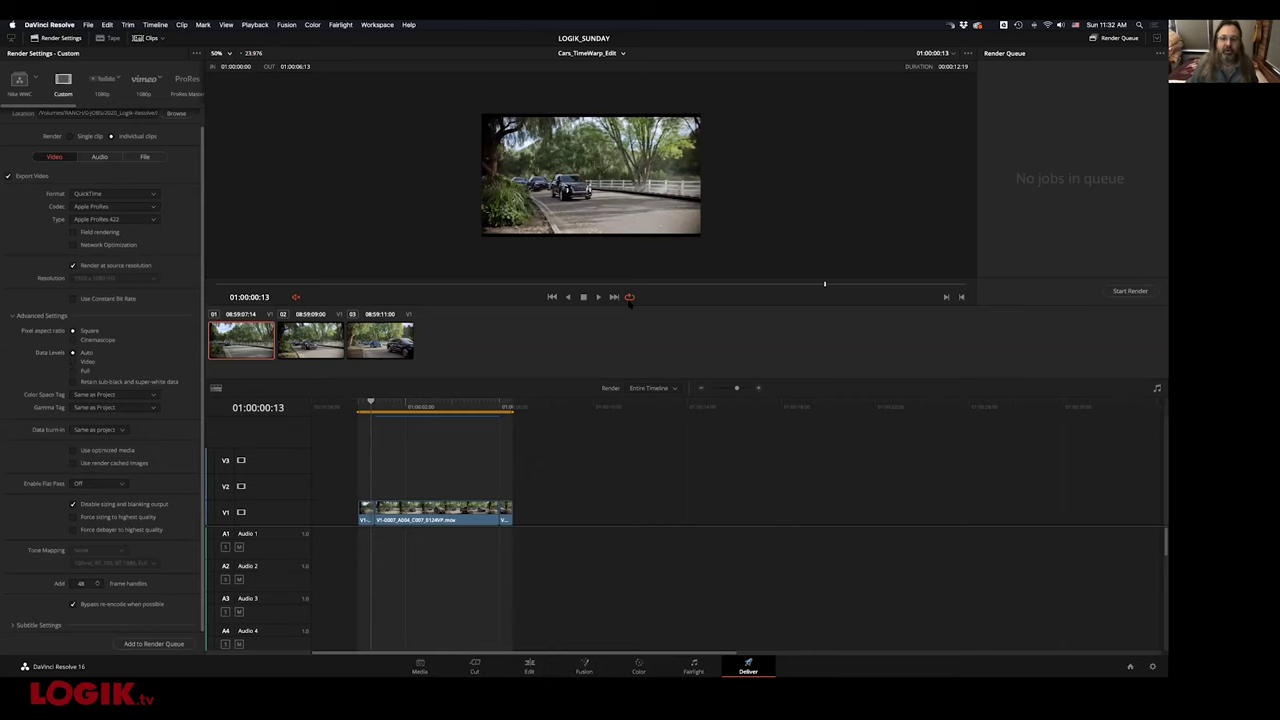
key("ctrl+slash")
key("space")
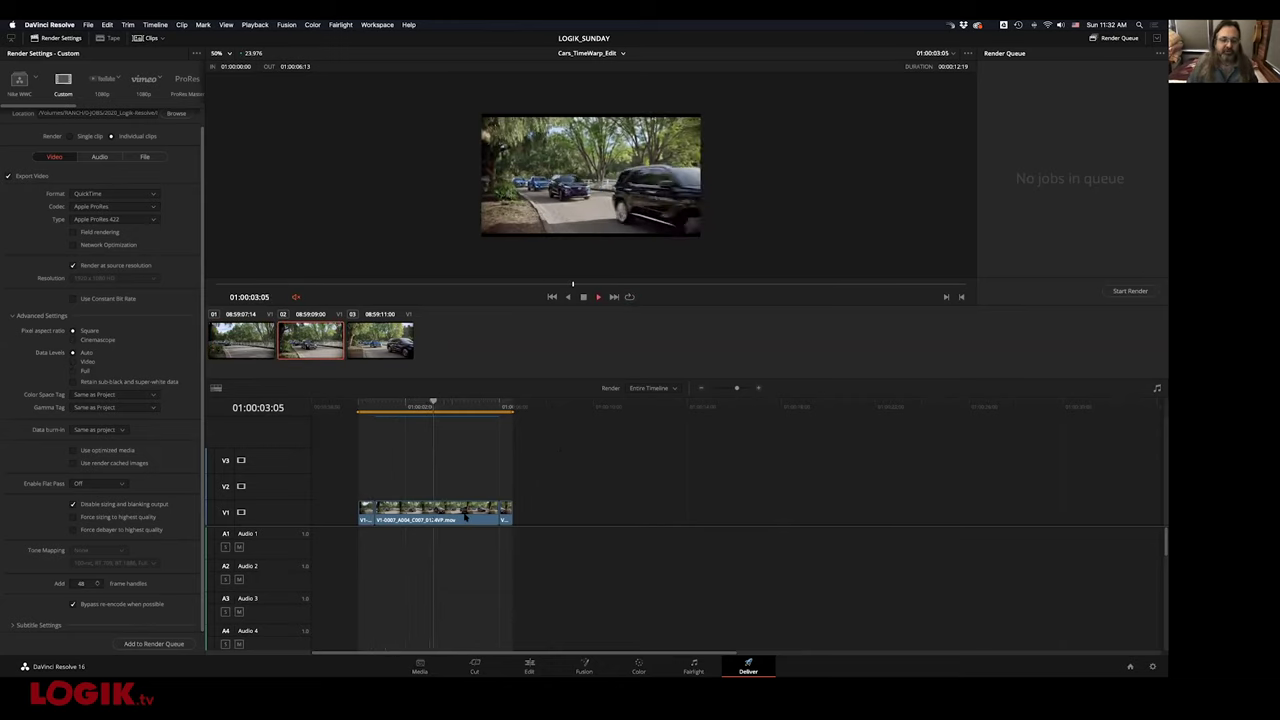
key("space")
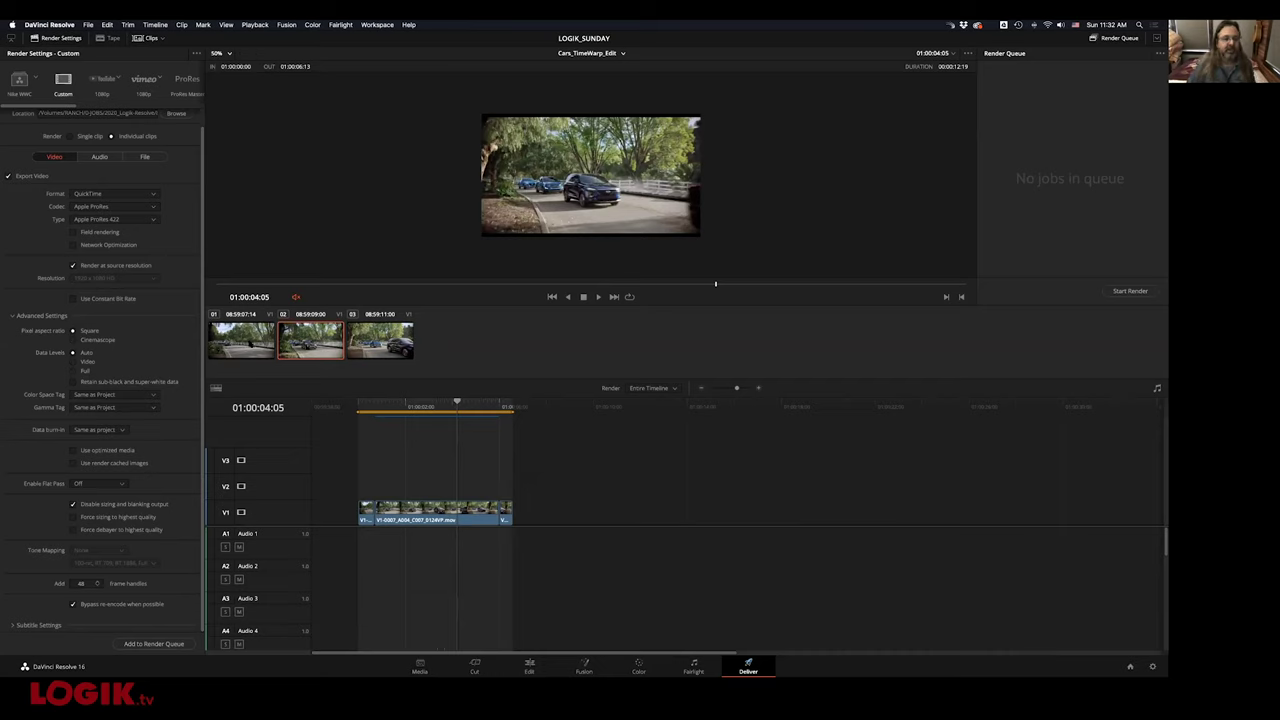
Limit the render range to clip 02 using Render This Clip
right_click(318, 349)
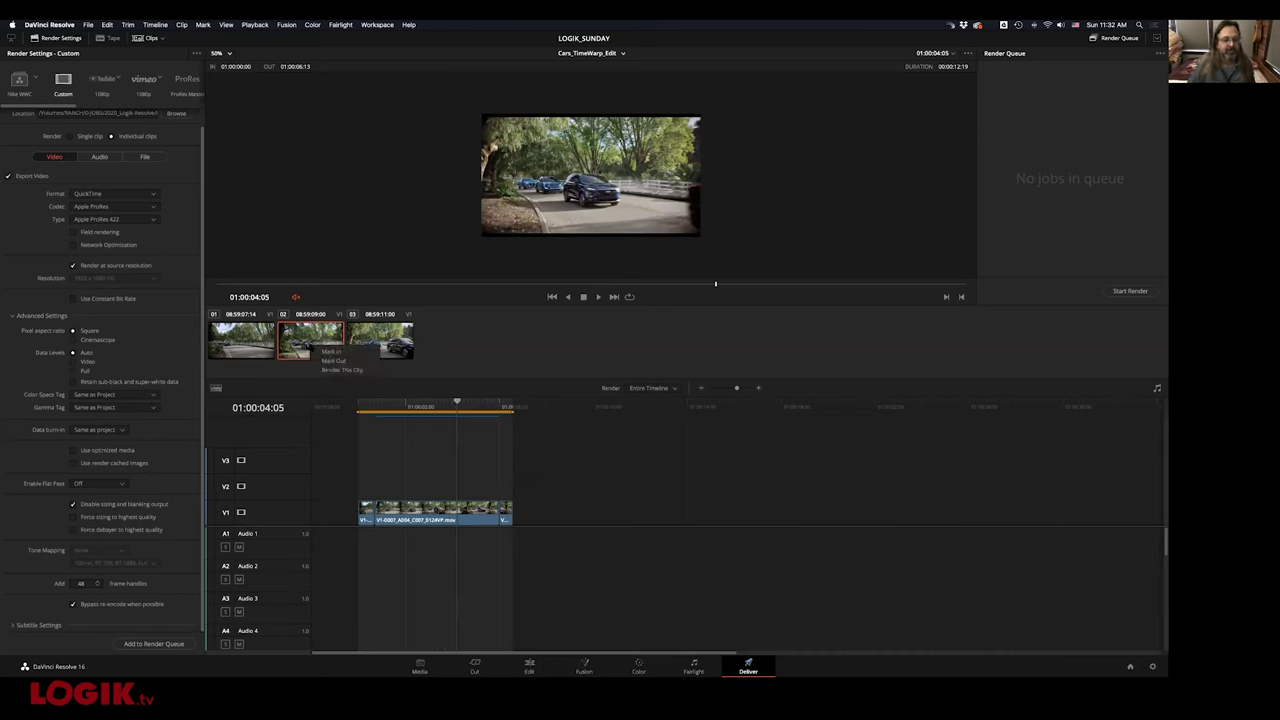
left_click(346, 370)
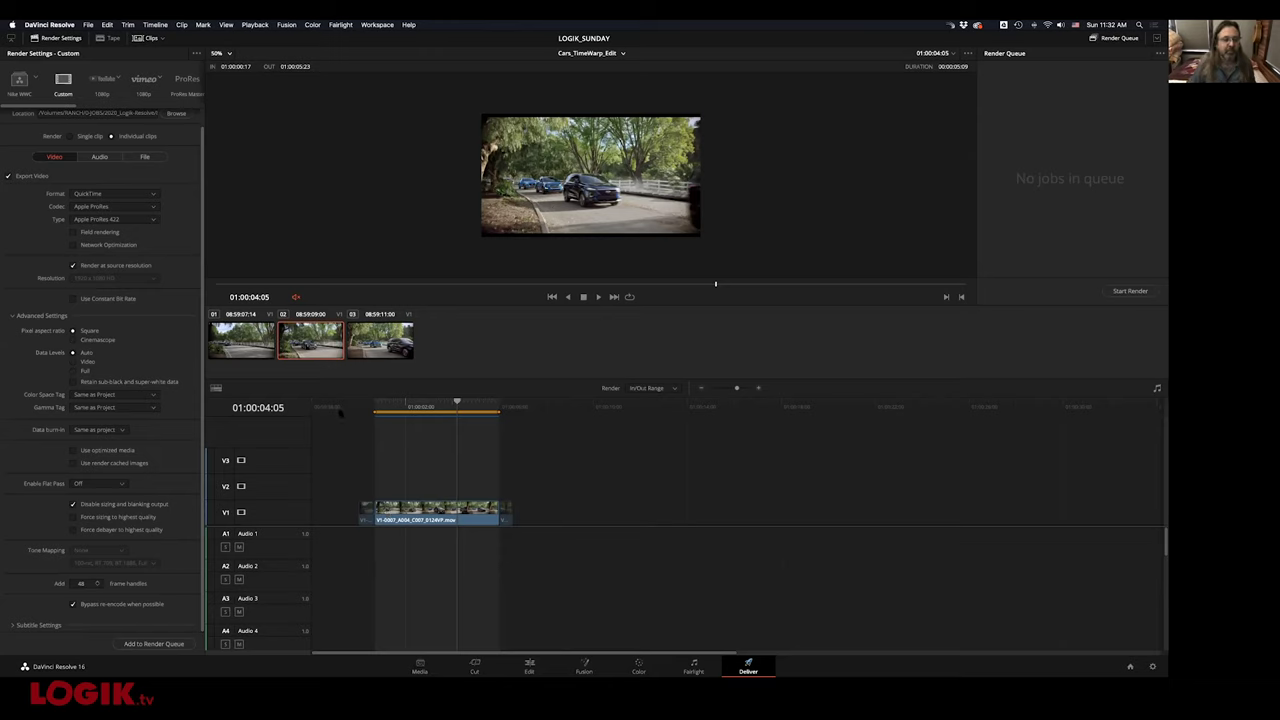
left_click(233, 346)
right_click(235, 347)
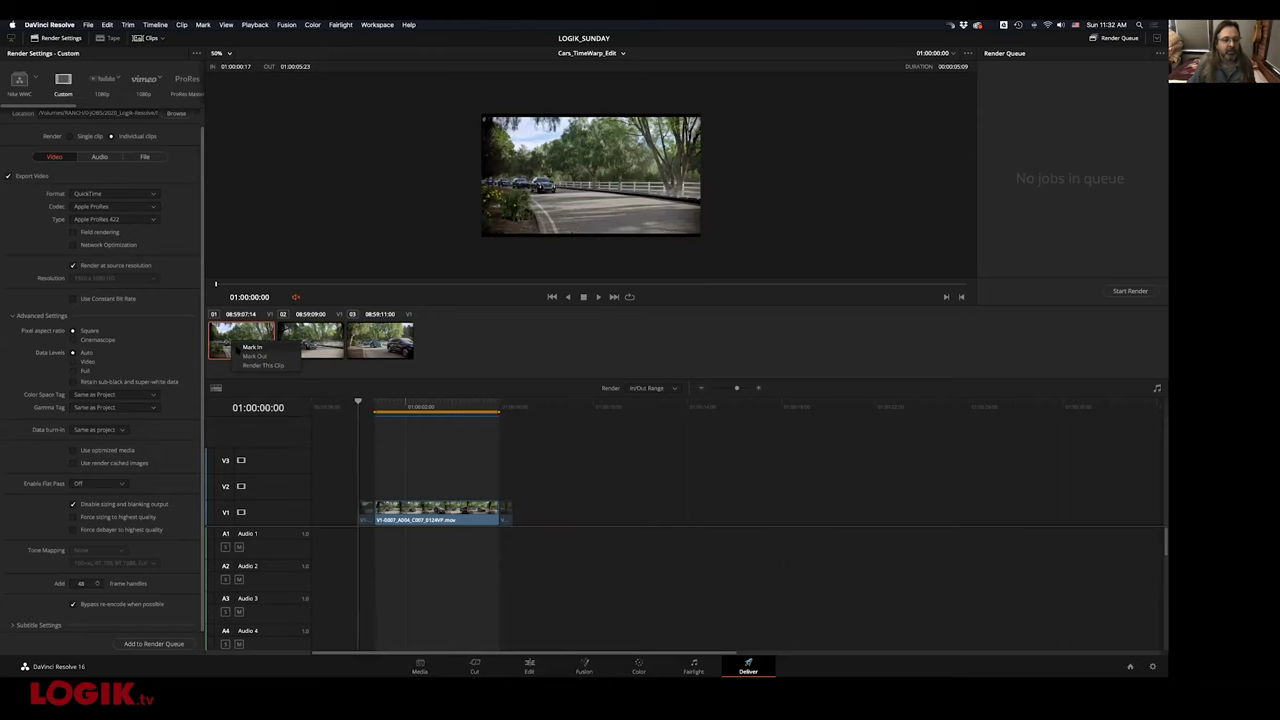
key("Escape")
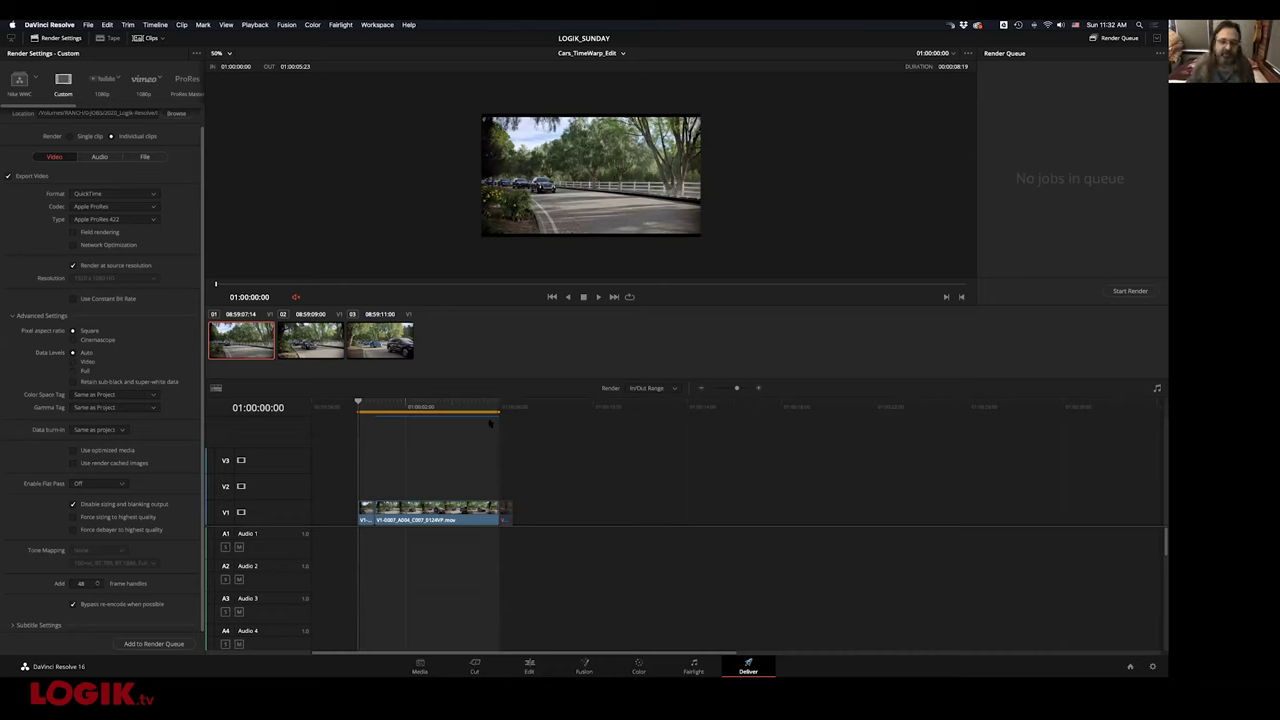
Extend the out point to 01:00:06:13, play back, and lower the frame handles from 48
left_click_drag(499, 411, 513, 411)
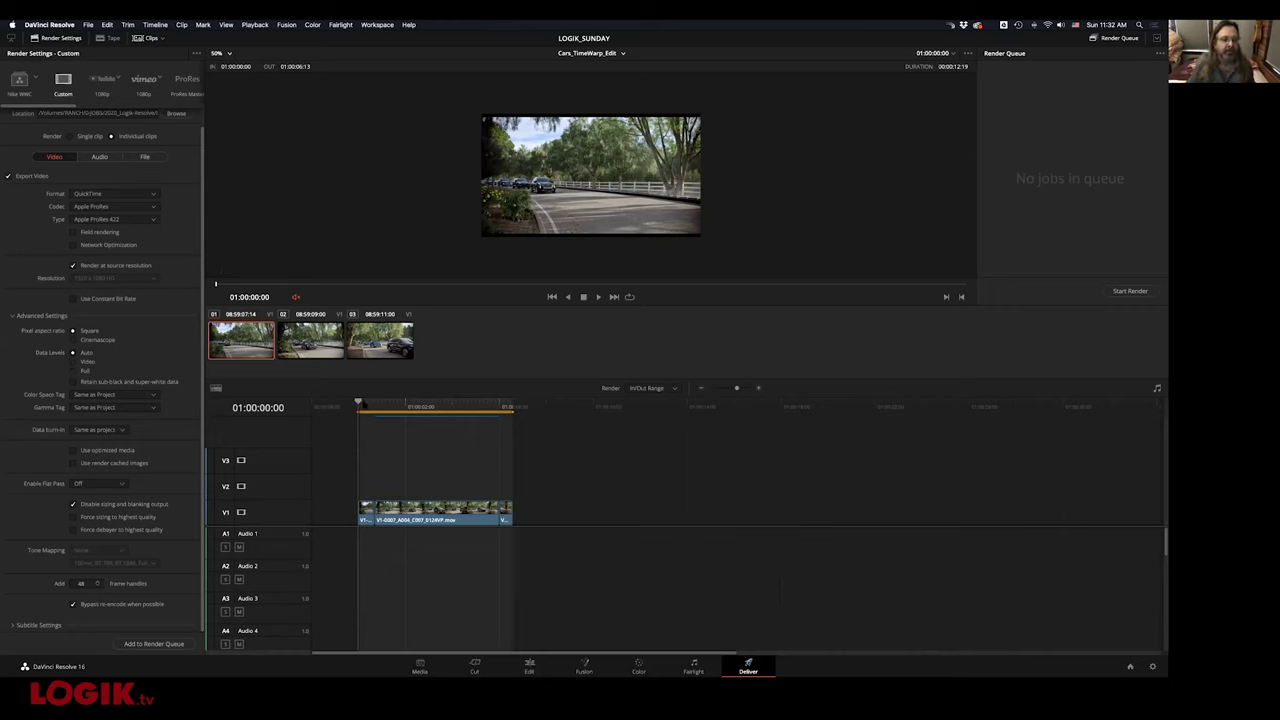
key("space")
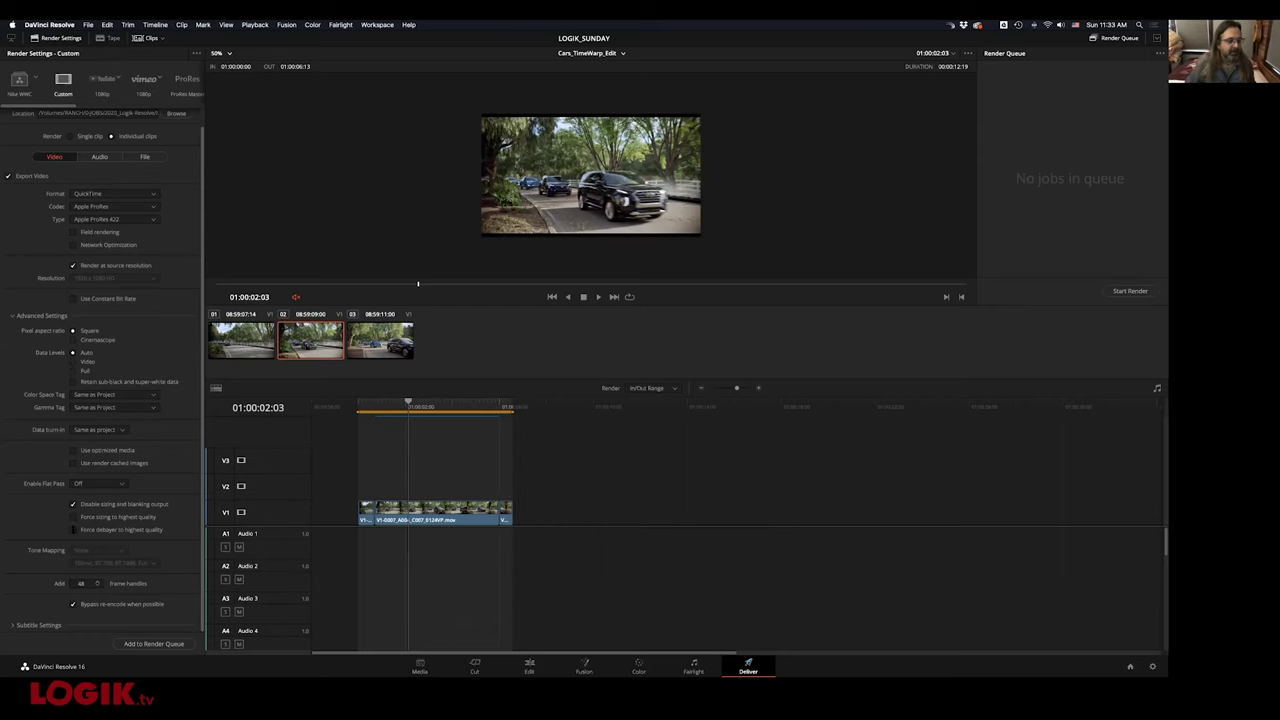
double_click(81, 583)
type("8")
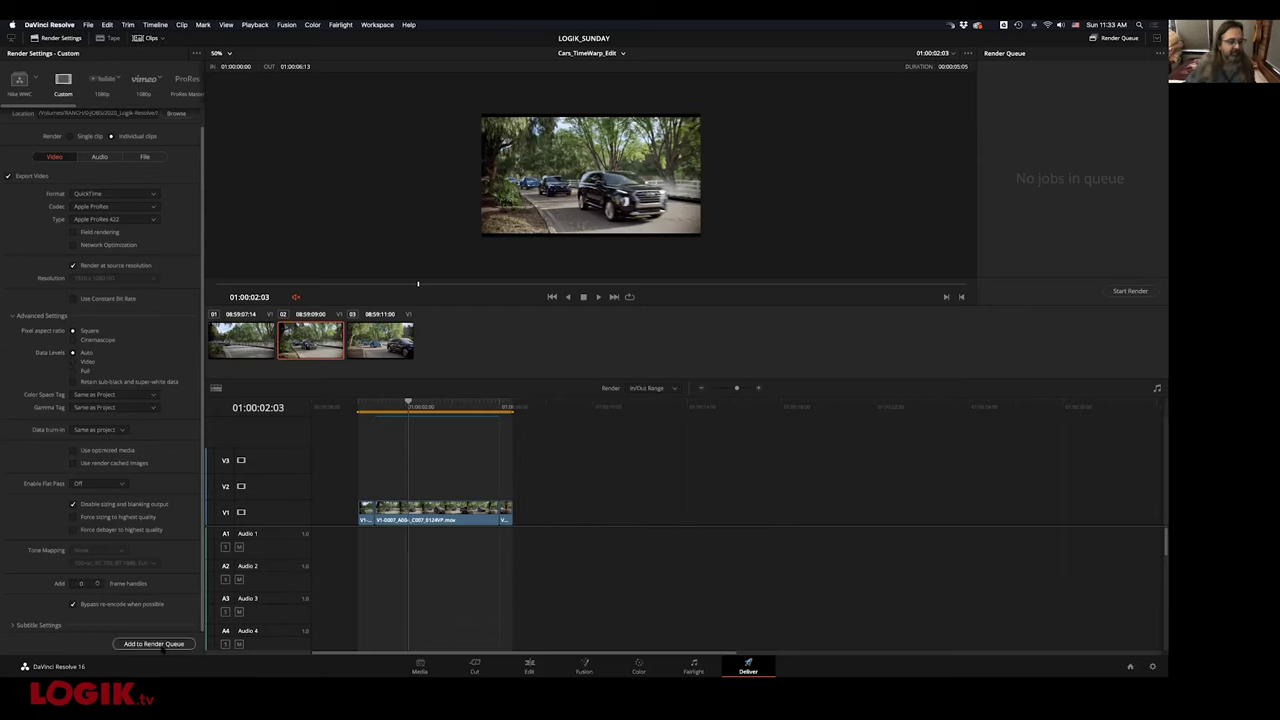
Queue the timeline render with a chosen destination folder, then remove Job 1
left_click(160, 644)
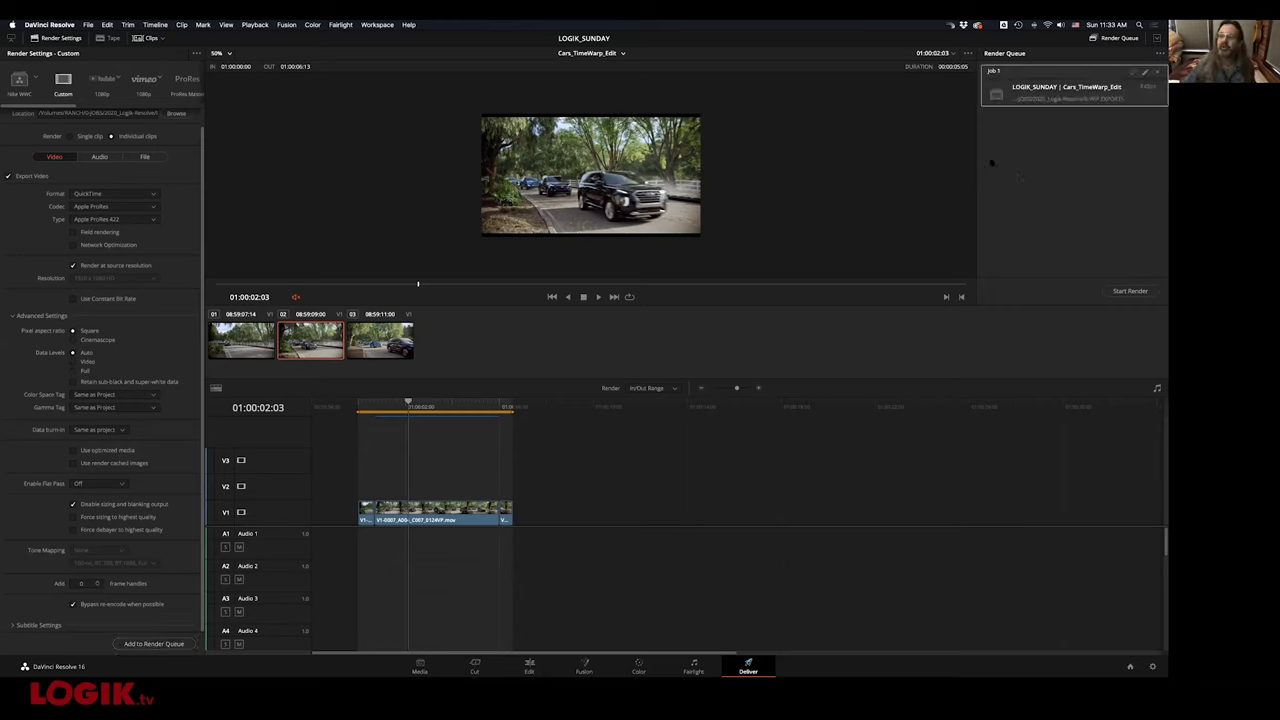
left_click(145, 157)
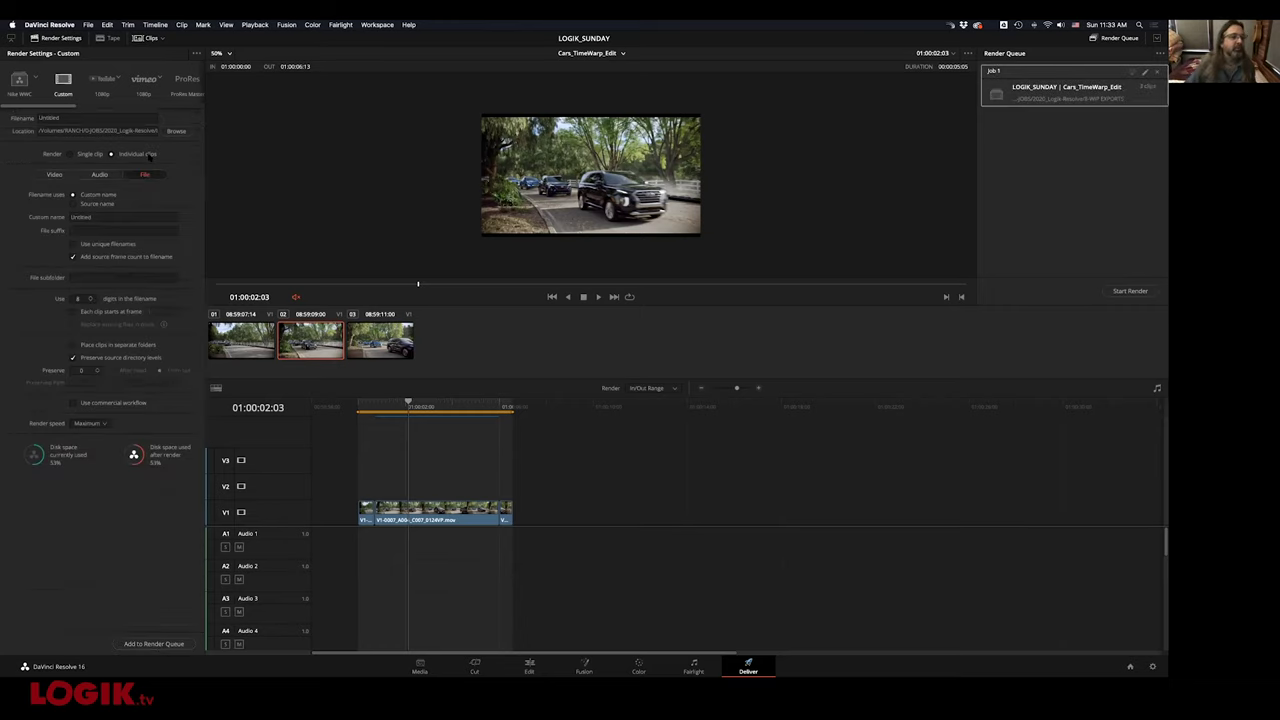
left_click(176, 131)
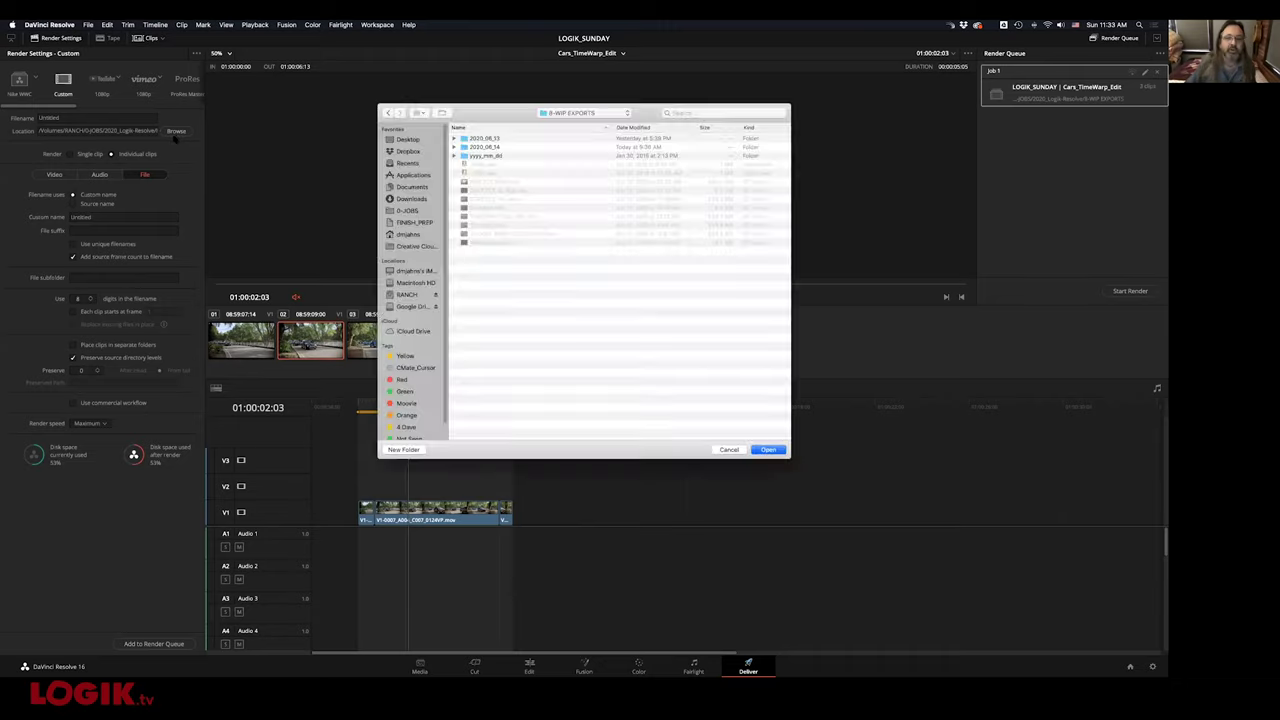
left_click(767, 449)
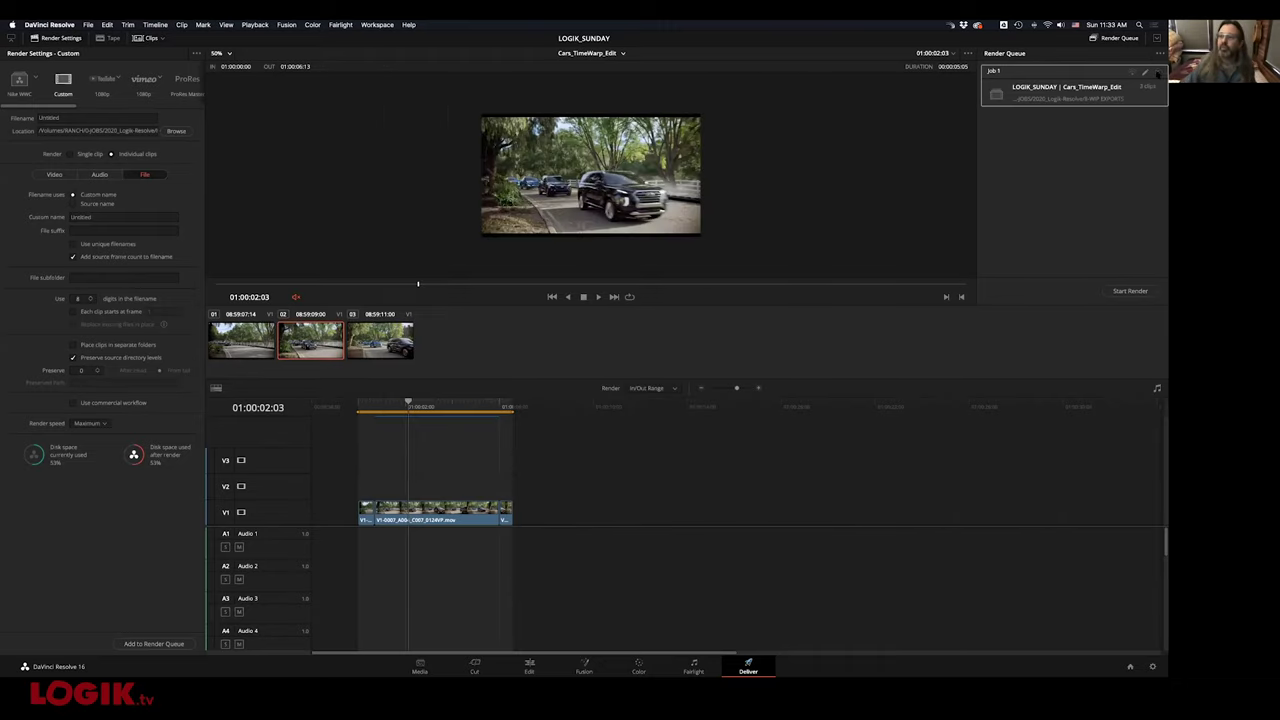
left_click(1157, 73)
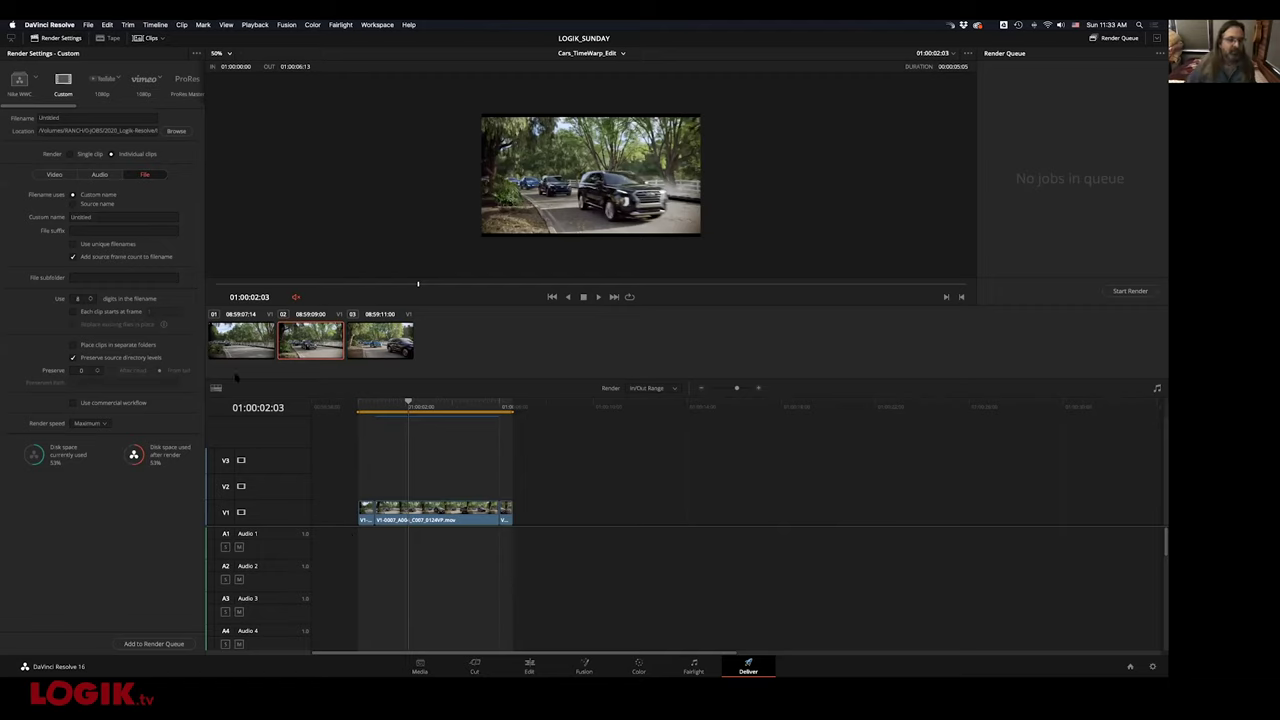
Queue a render of clip 02 only and start rendering it
right_click(312, 337)
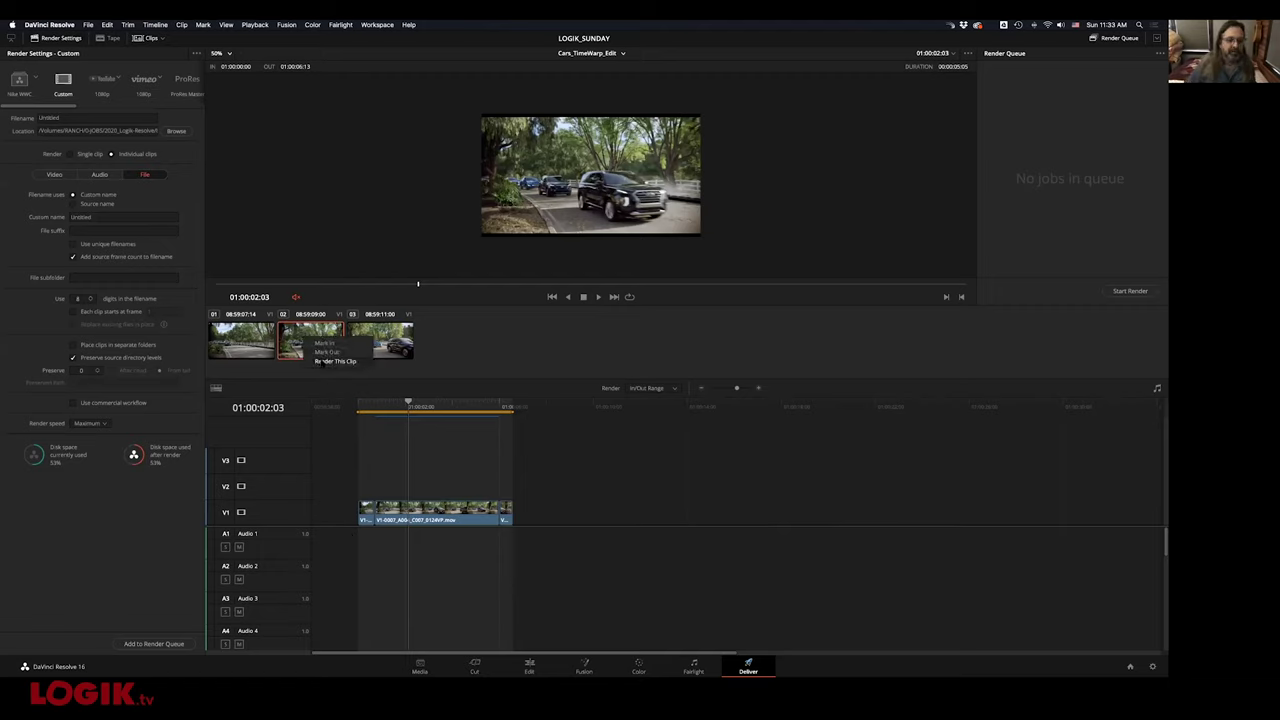
left_click(330, 361)
left_click(166, 644)
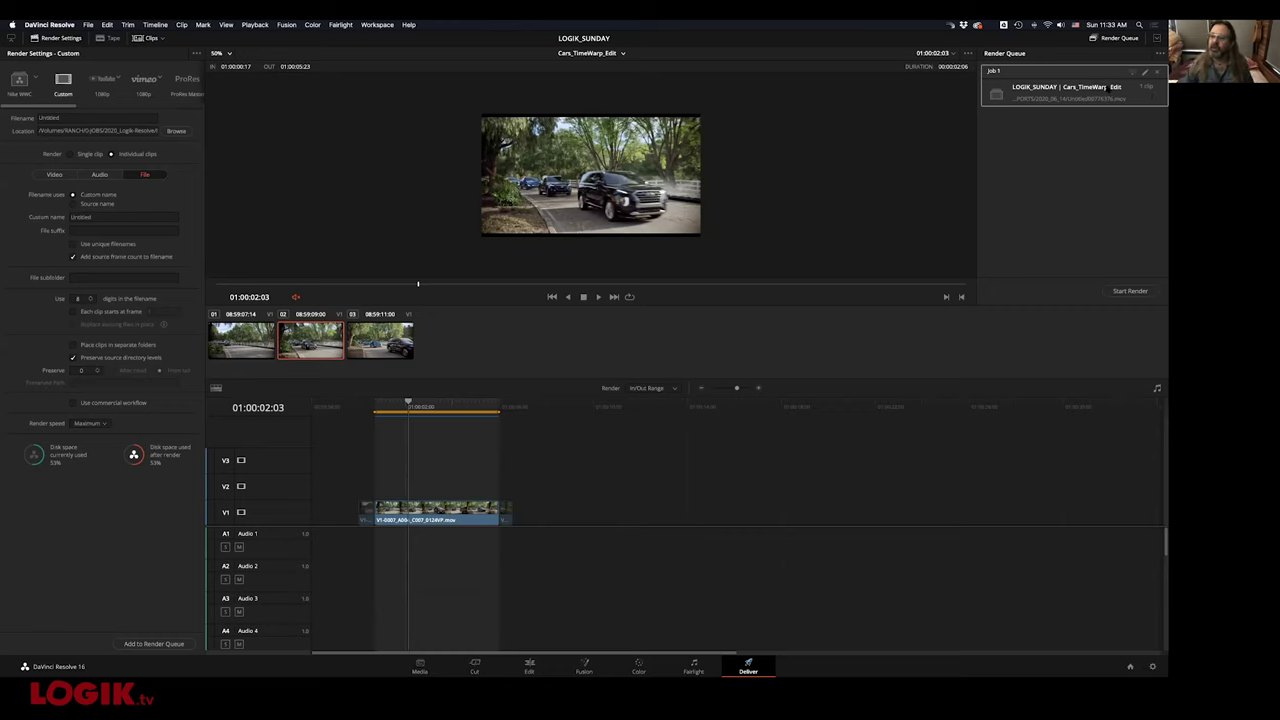
left_click(1130, 291)
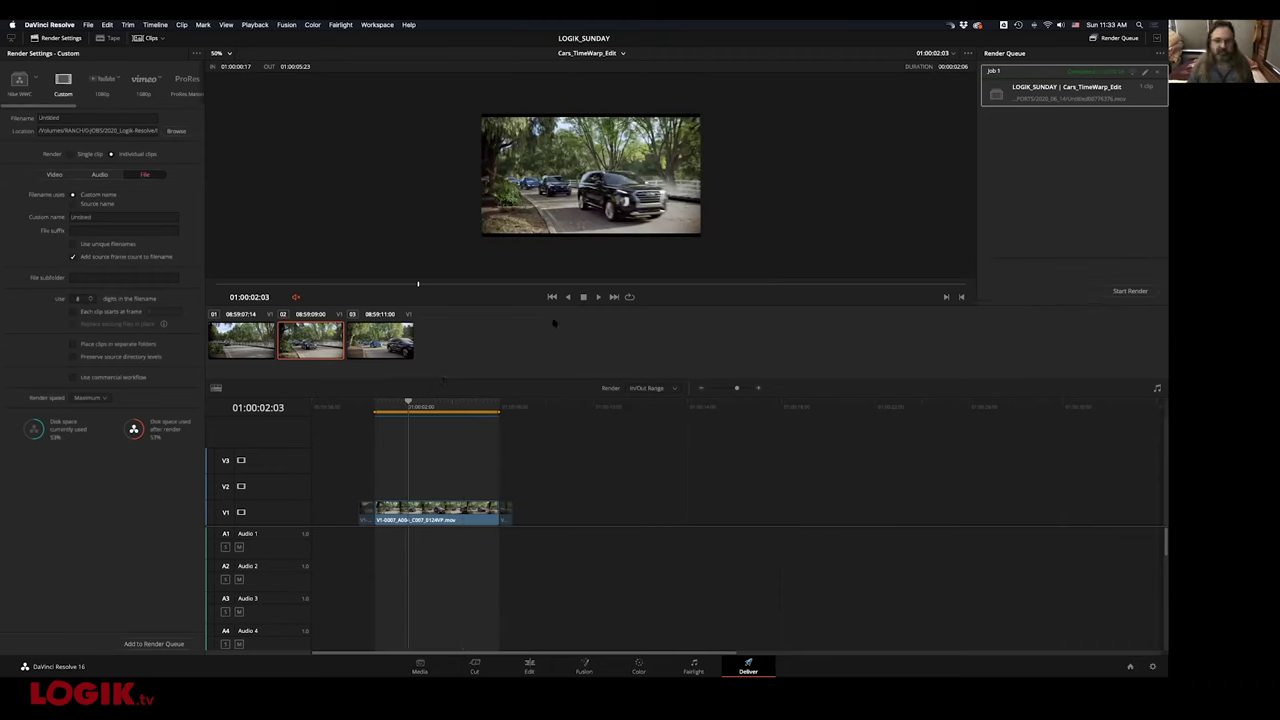
Open Untitled00776372.mov from Finder's 8-WIP EXPORTS > 2020_06_14 folder
key("super+Tab")
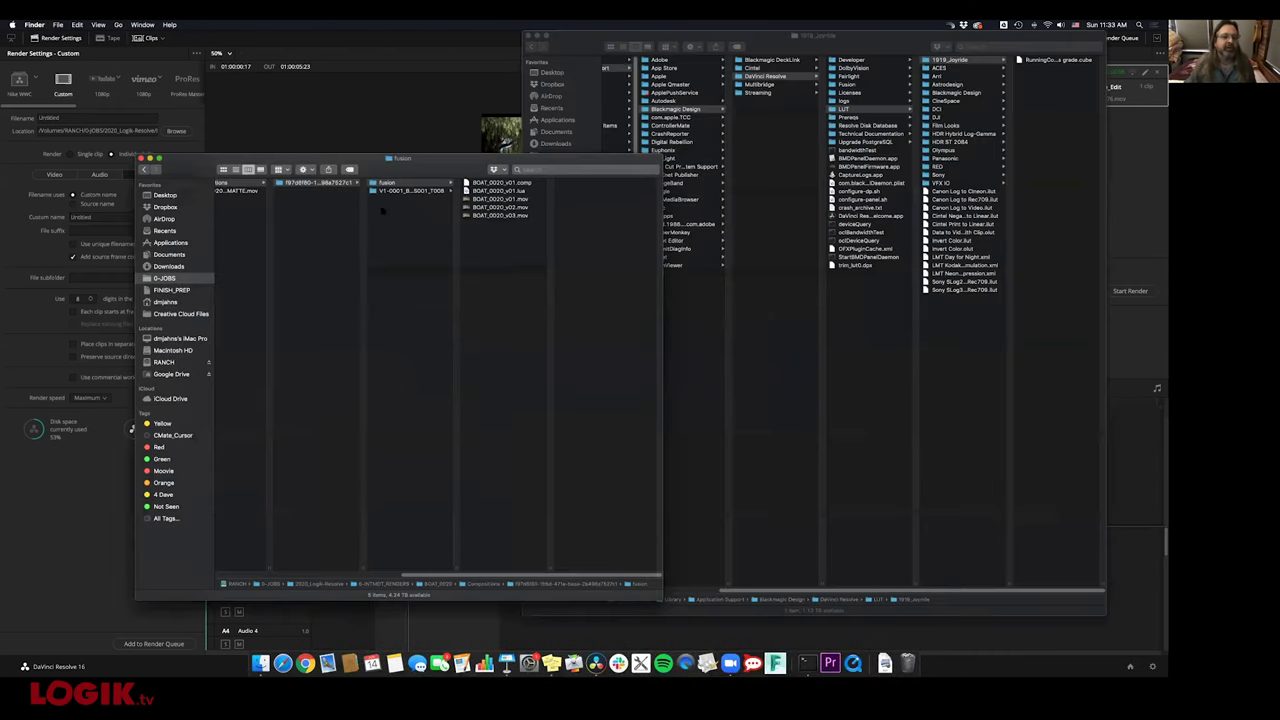
scroll(380, 420, "left", 10)
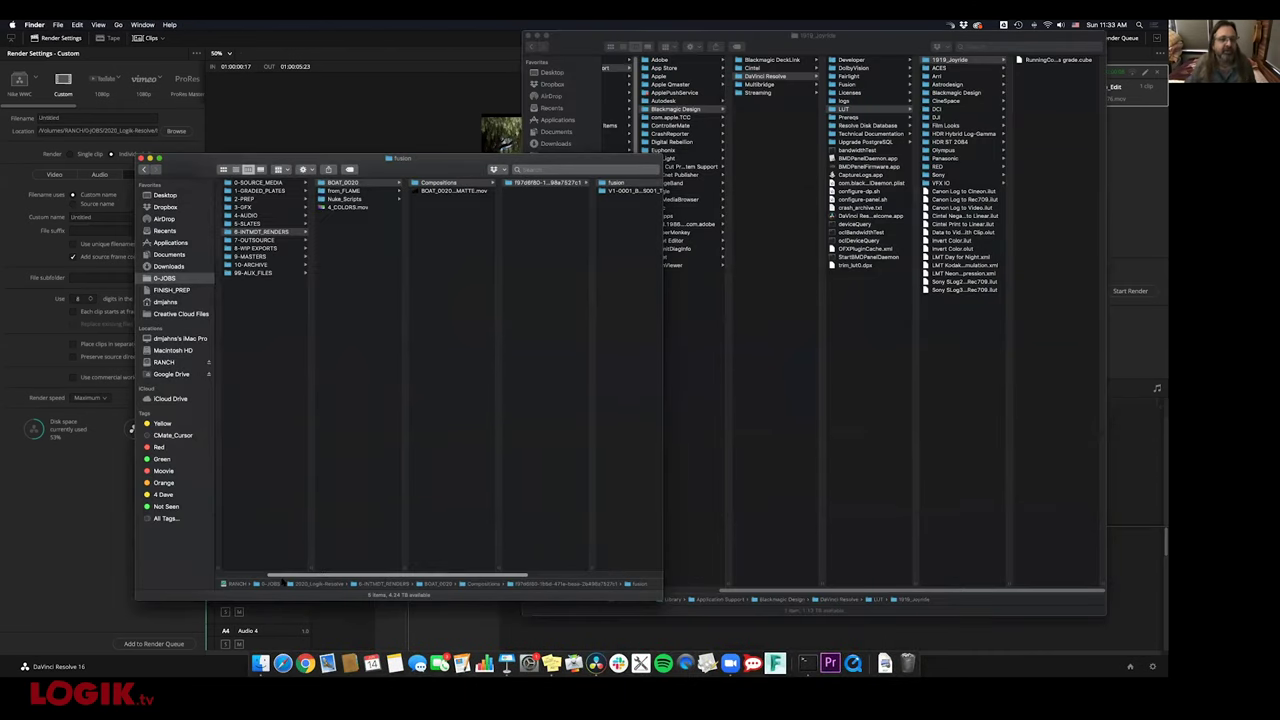
left_click(315, 247)
left_click(398, 191)
left_click(439, 184)
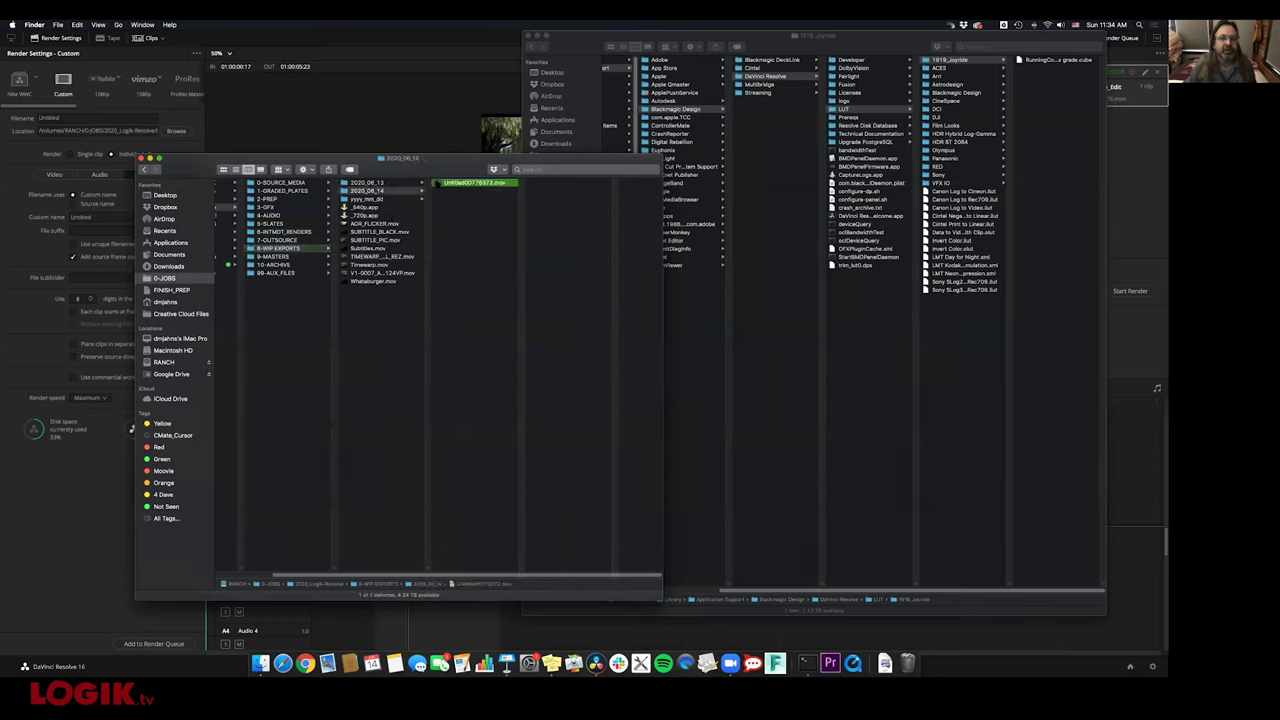
double_click(440, 186)
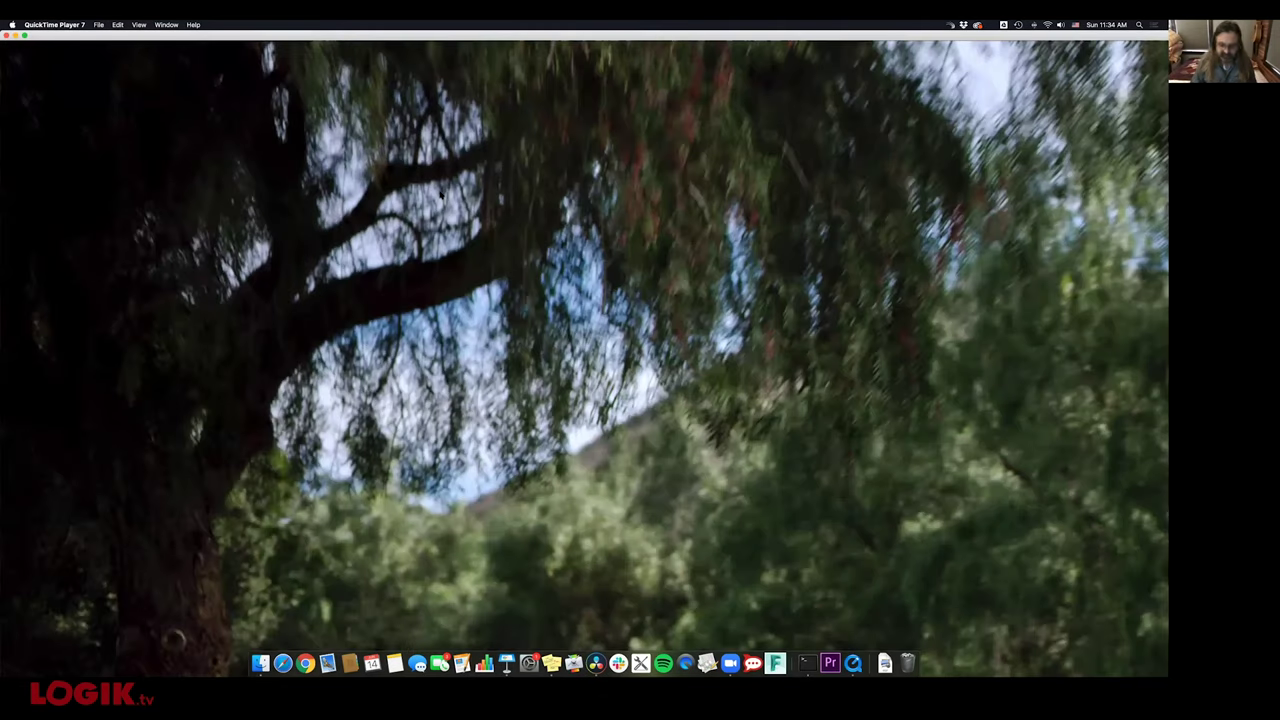
Check the movie's ProRes 422, 6656 × 3536 details in a smaller window and replay it
key("super+i")
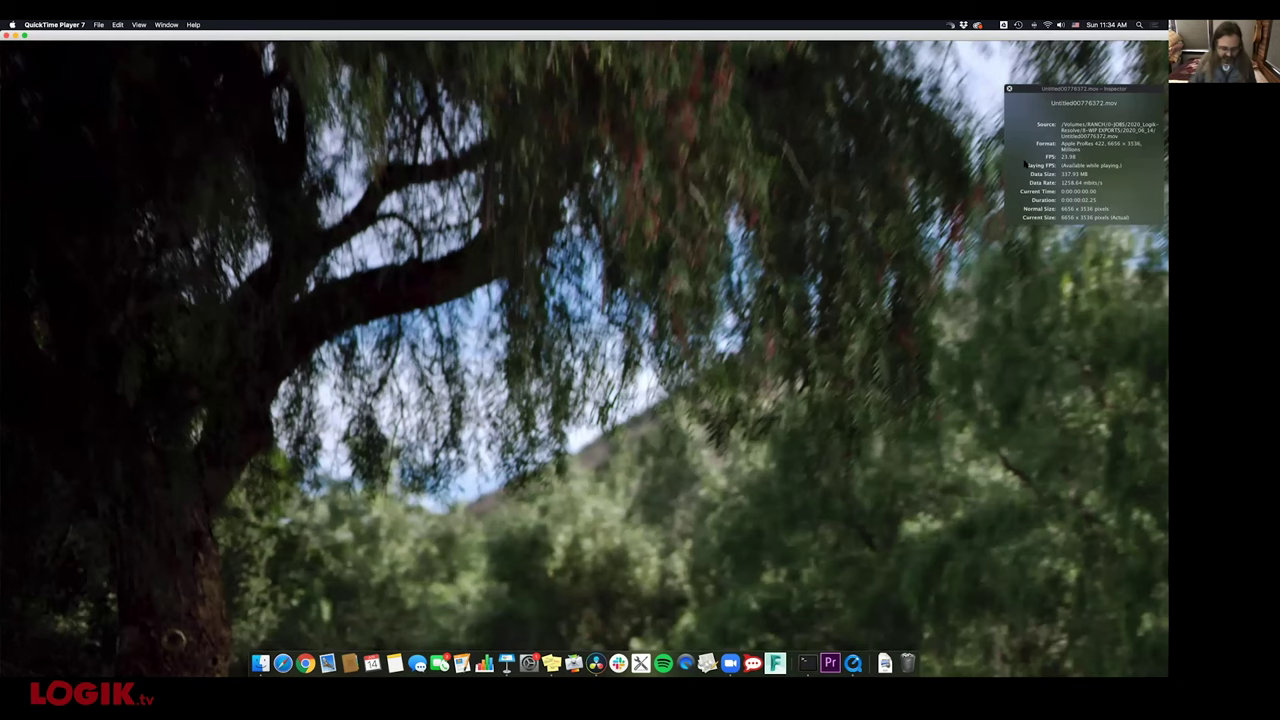
key("super+l")
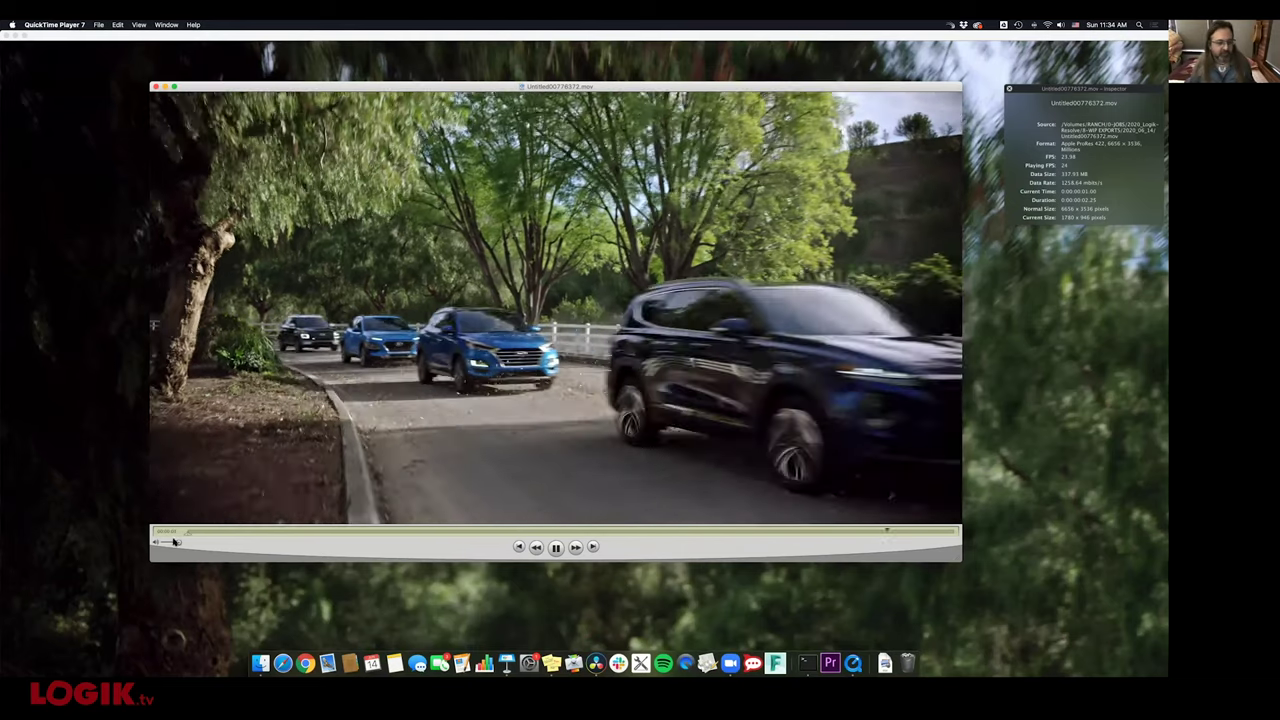
key("space")
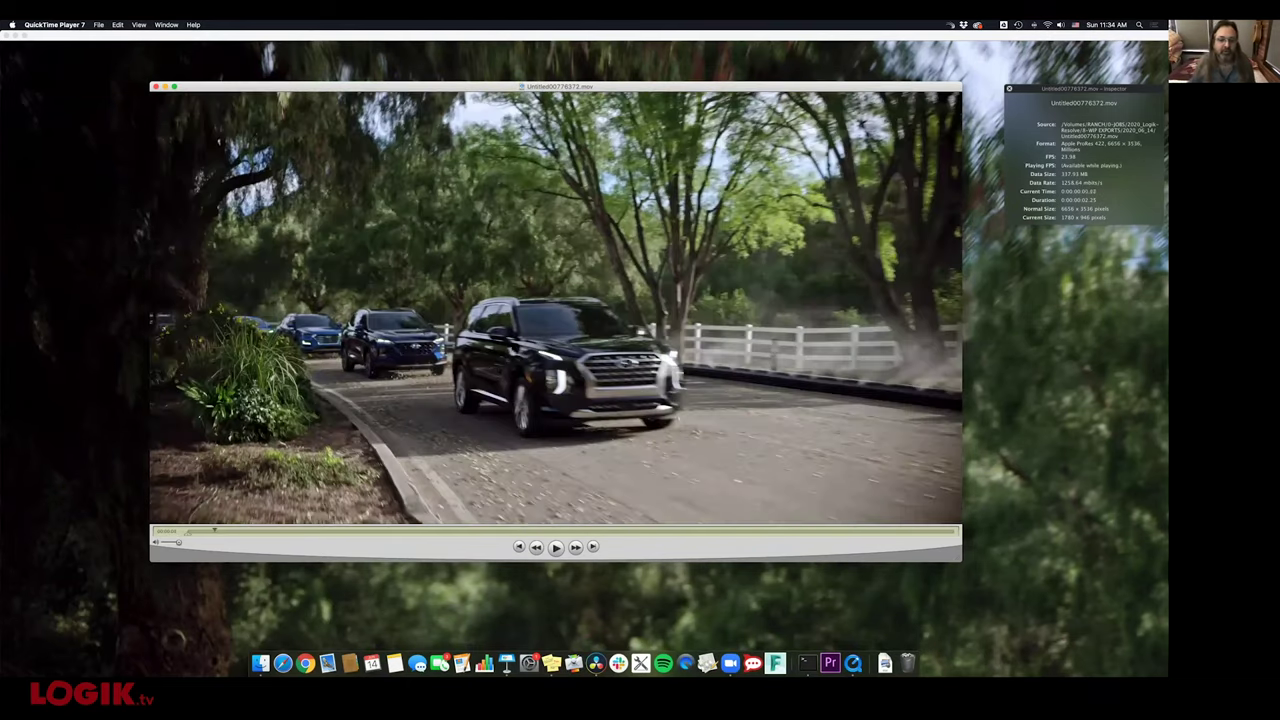
Back in Resolve, rewind to the in point and switch to Single clip rendering
key("super+Tab")
mouse_move(385, 403)
left_mouse_down()
mouse_move(331, 403)
mouse_move(375, 403)
left_mouse_up()
left_click(70, 154)
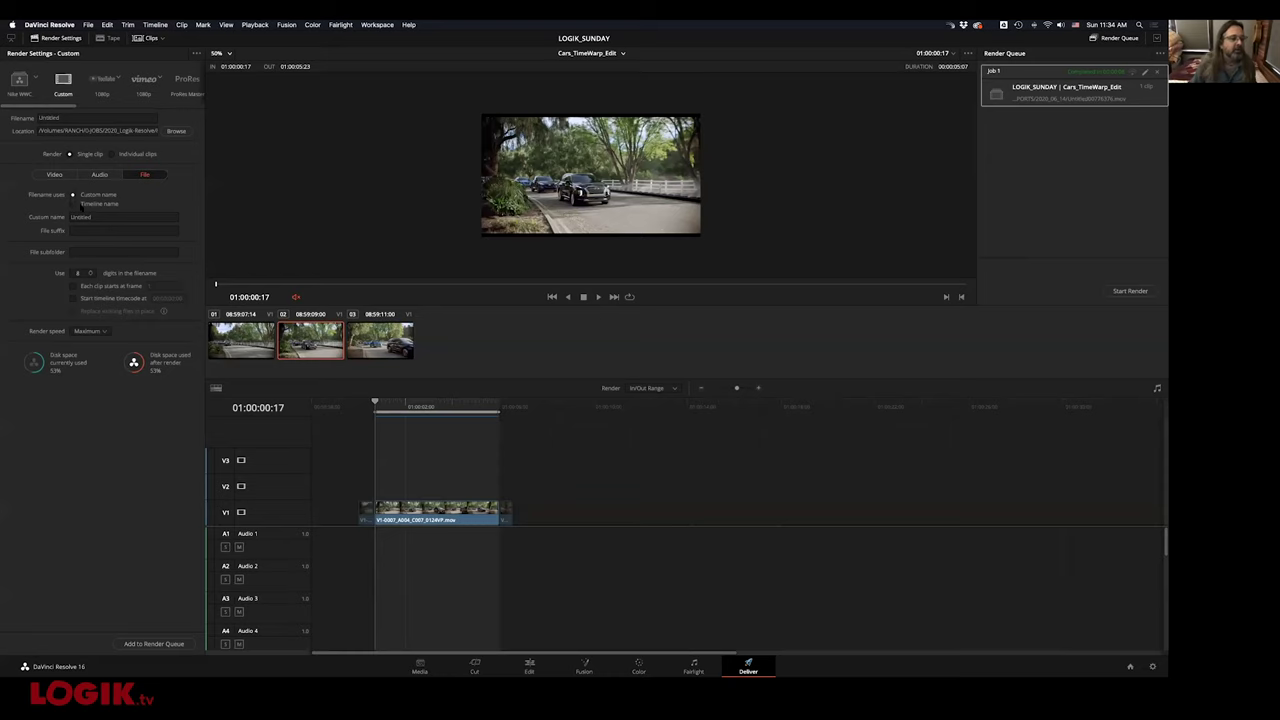
Name the output after the timeline, queue the 1920 × 1080 ProRes 422 job, replace the old job and render
left_click(90, 204)
left_click(54, 174)
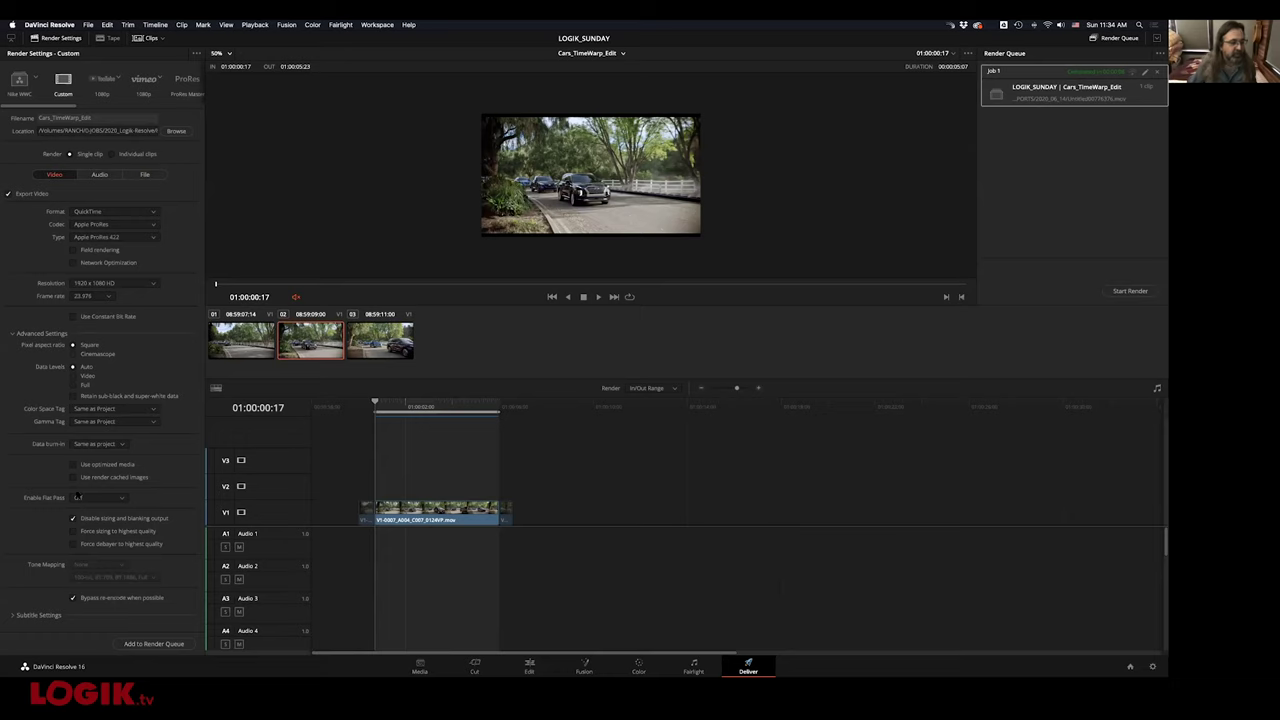
left_click(154, 643)
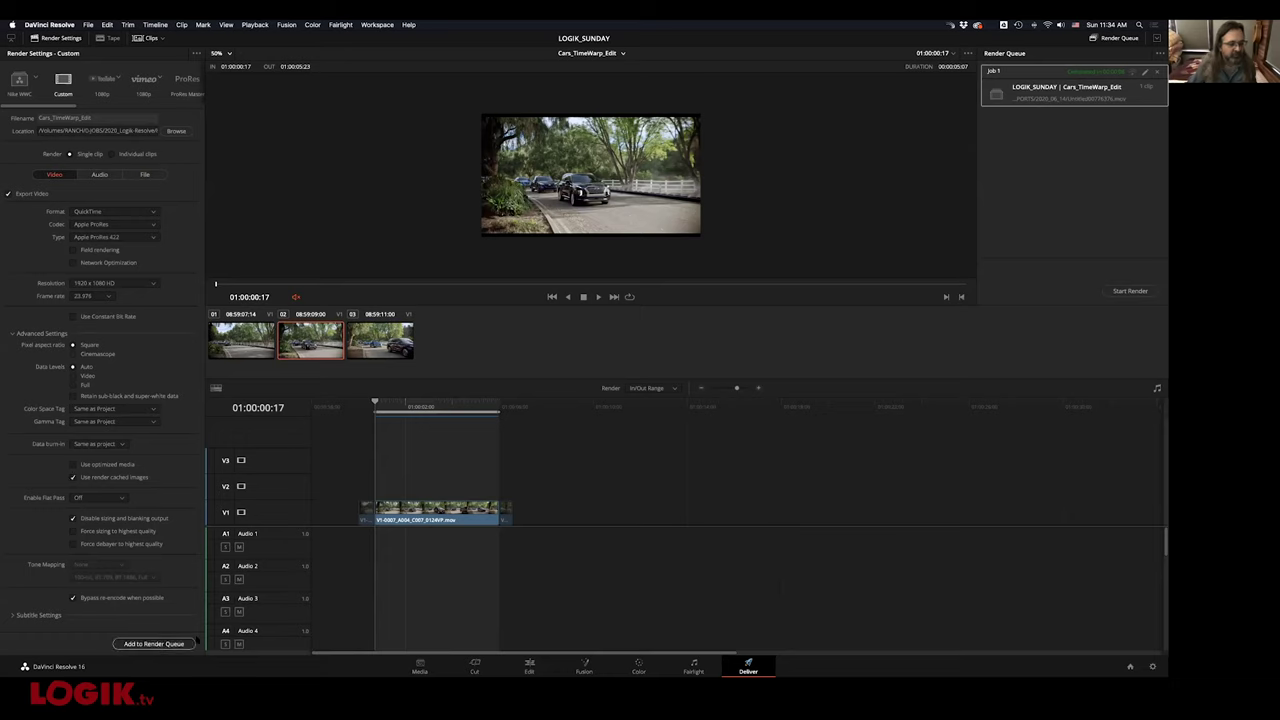
left_click(1157, 72)
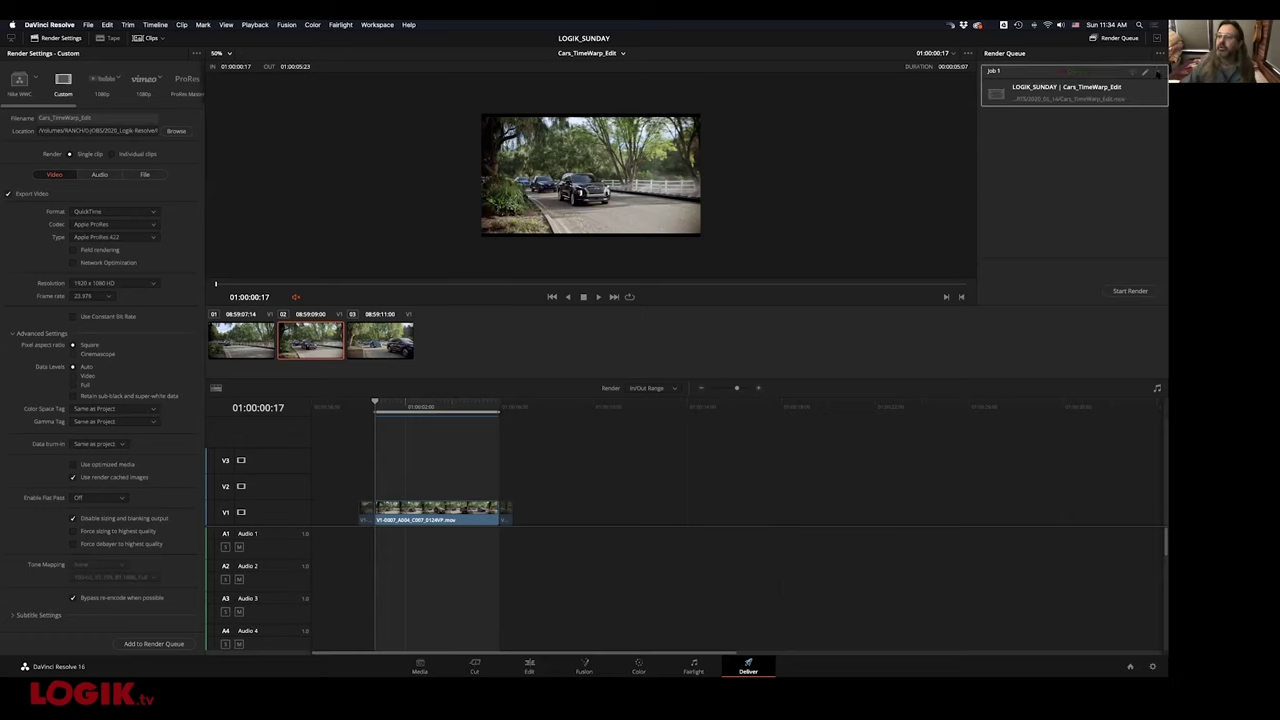
left_click(1129, 291)
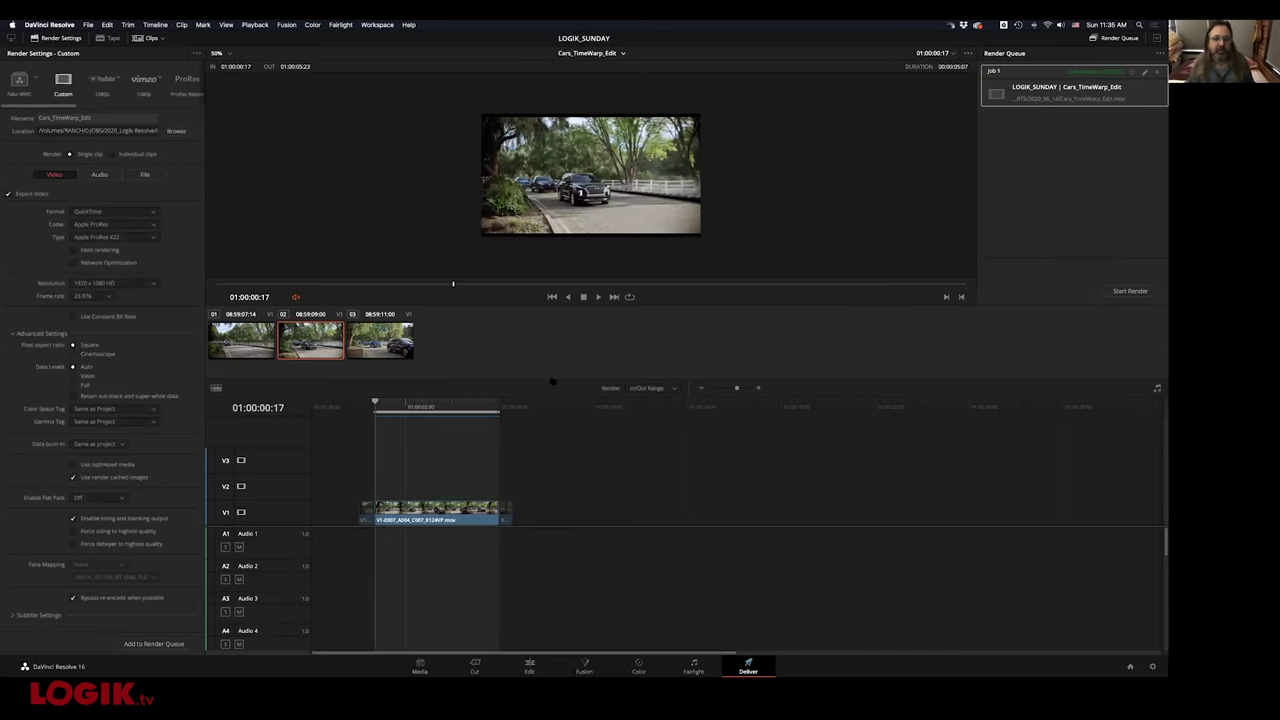
Open Cars_TimeWarp_Edit.mov from Finder, play it in QuickTime Player 7, then quit back to Resolve
key("super+Tab")
key("super+Tab")
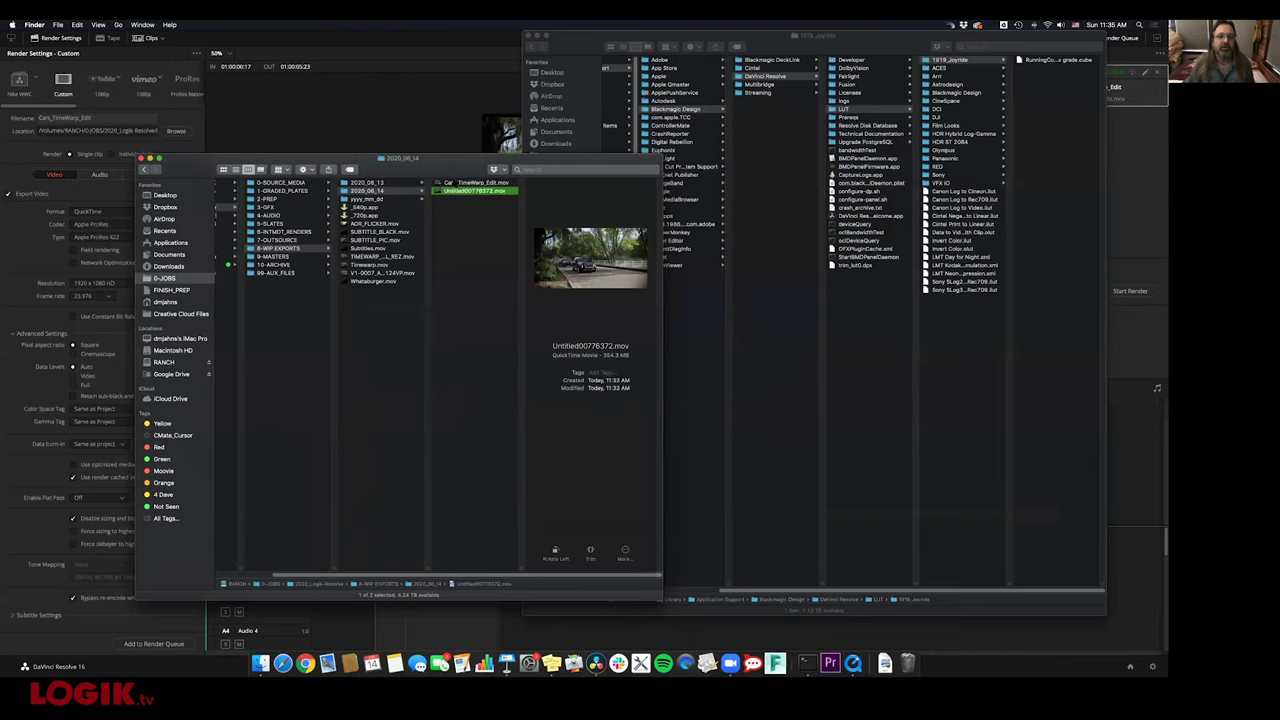
key("space")
key("Down")
key("super+o")
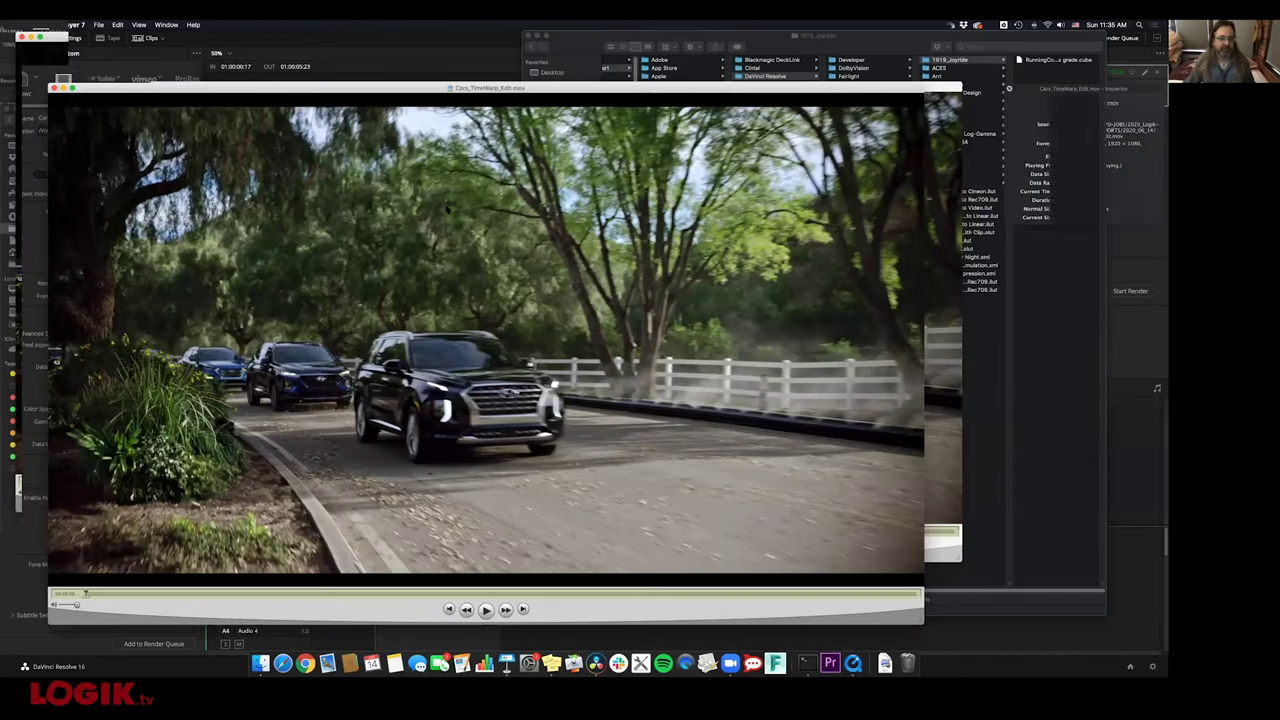
key("space")
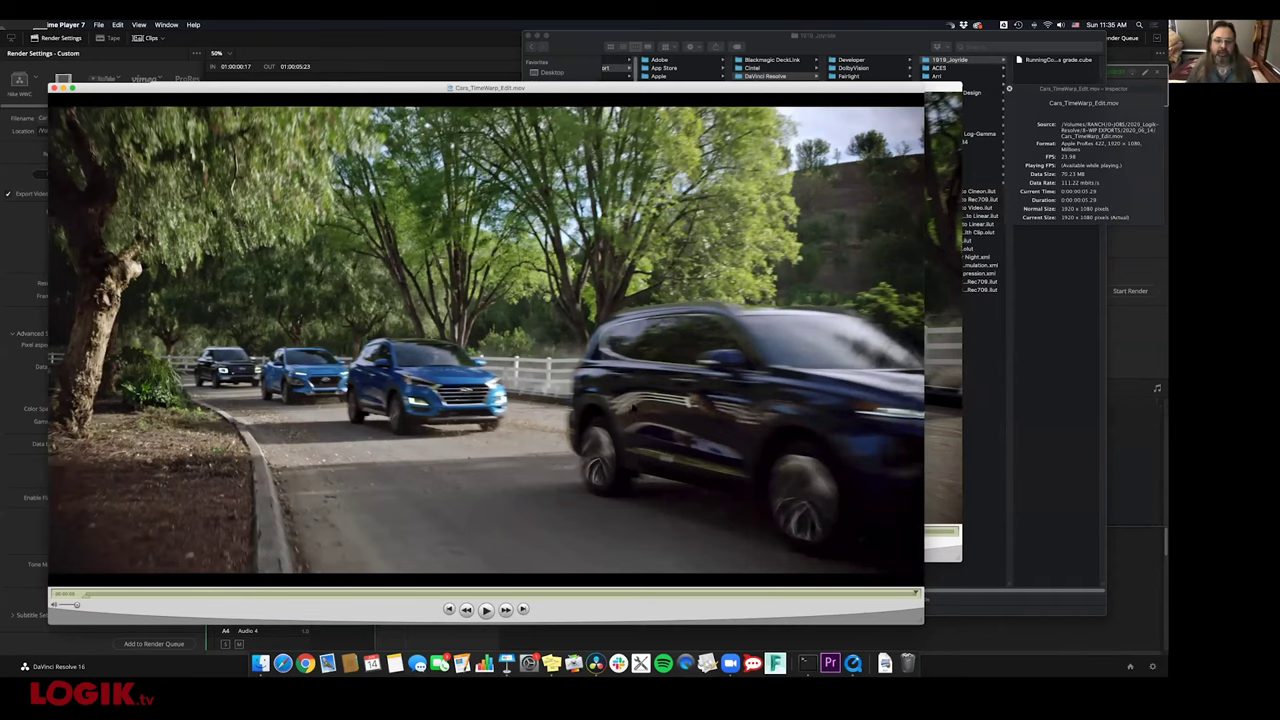
key("super+q")
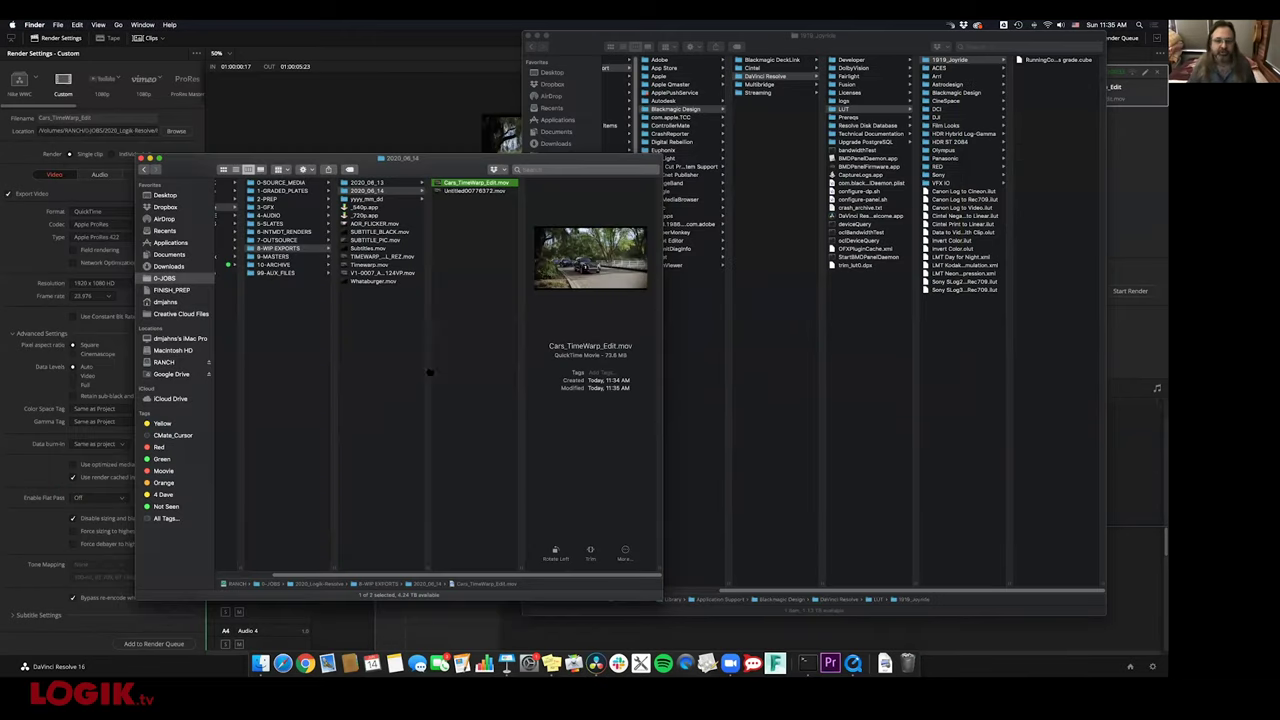
key("super+Tab")
Set the render resolution to Custom at 1920 × 1080, then go to the Media page
left_click(129, 284)
left_click(100, 296)
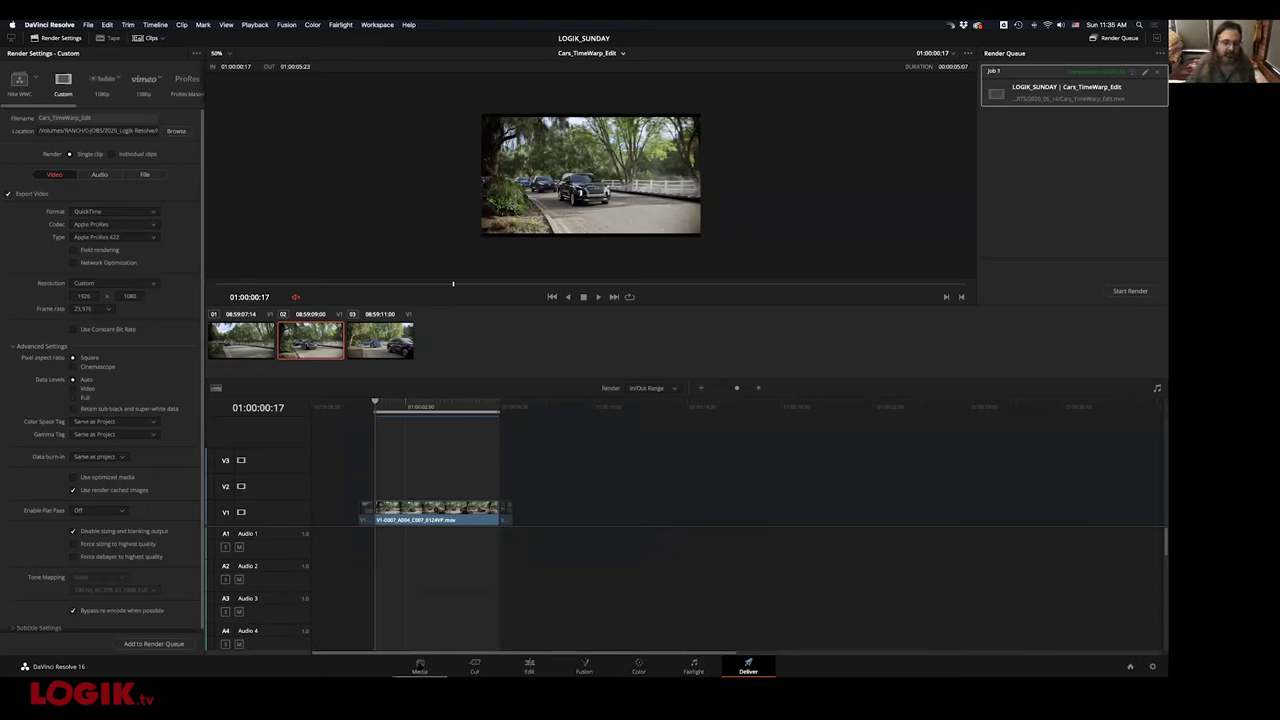
left_click(419, 667)
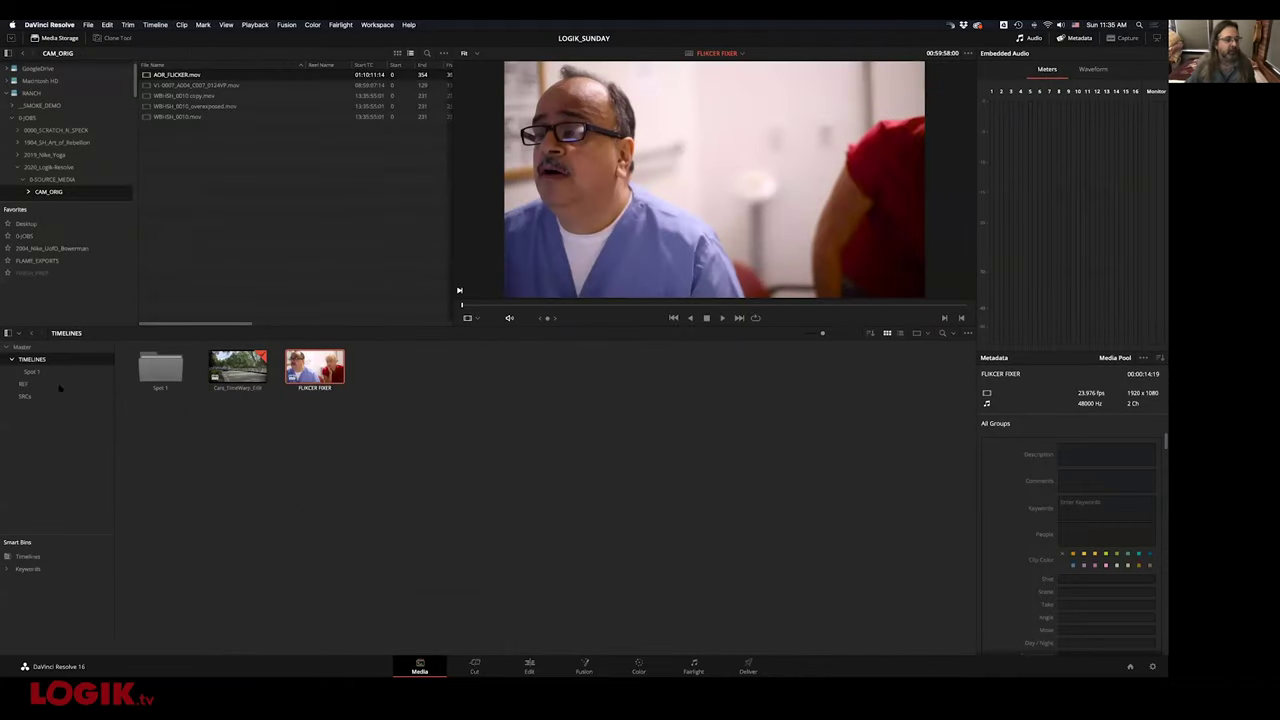
Duplicate the Cars_TimeWarp_Edit timeline and select the copy, Cars_TimeWarp_Edit 6k
left_click(242, 372)
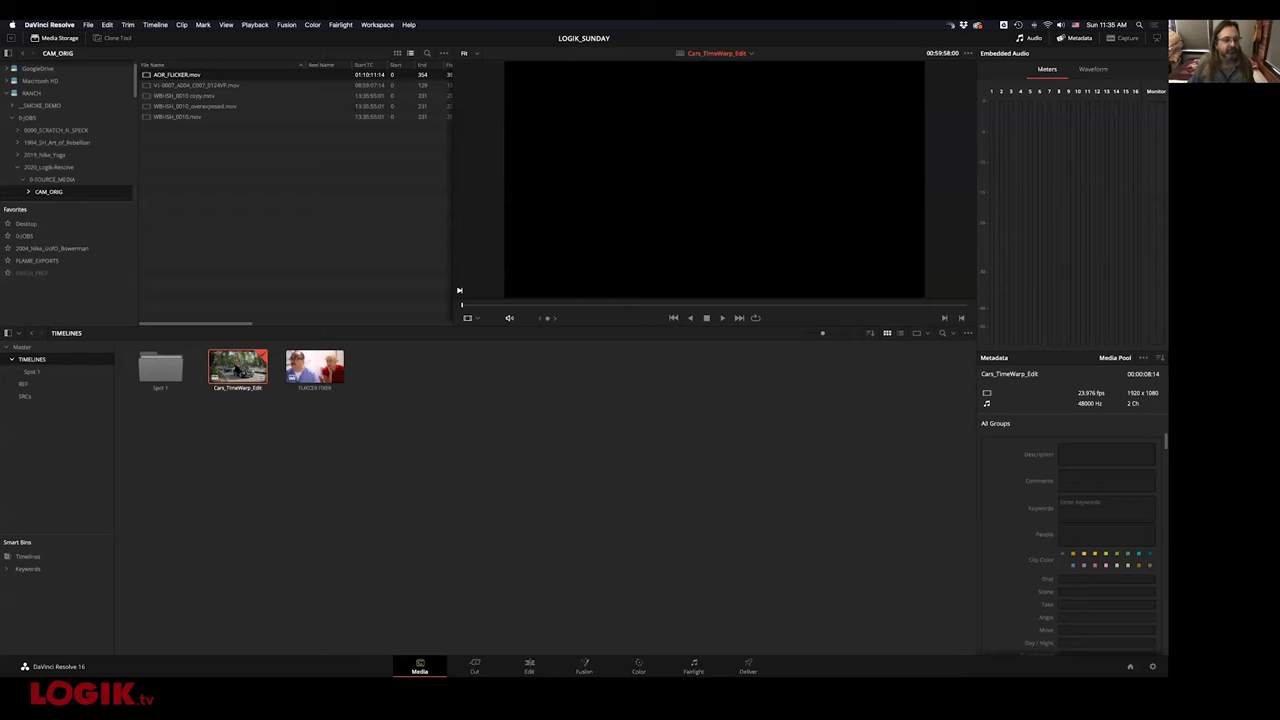
right_click(242, 372)
mouse_move(300, 375)
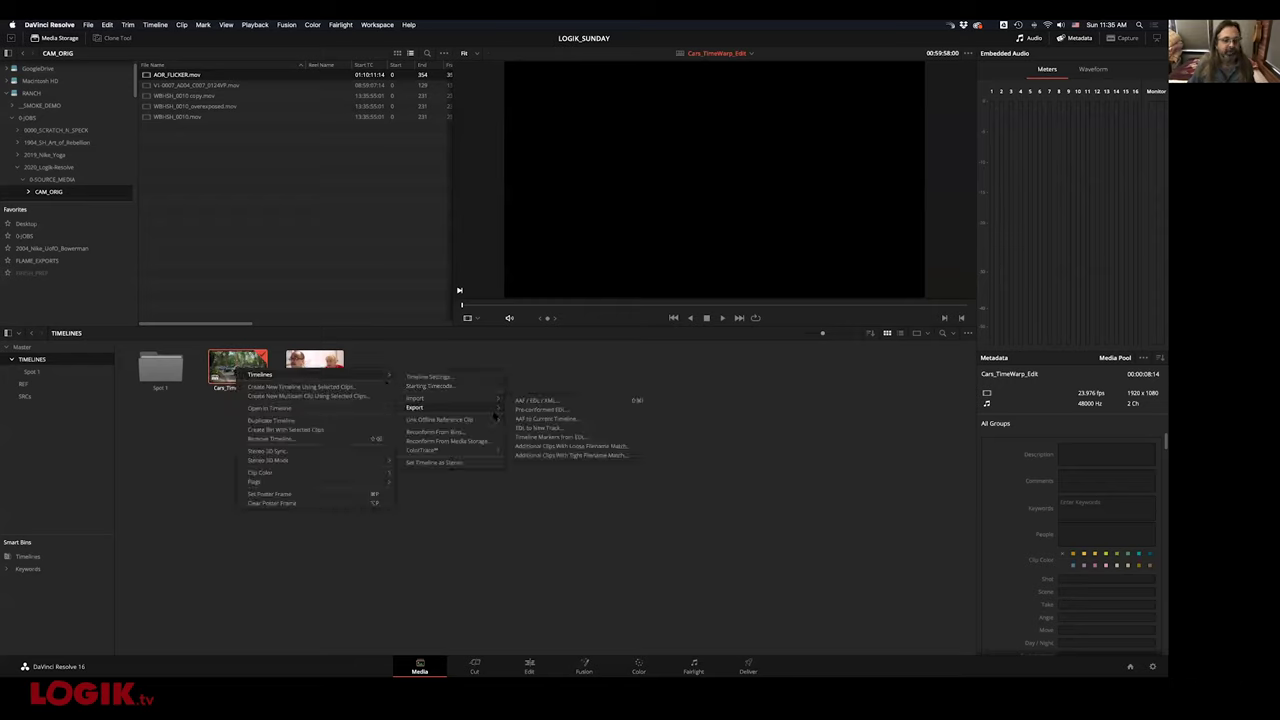
mouse_move(453, 400)
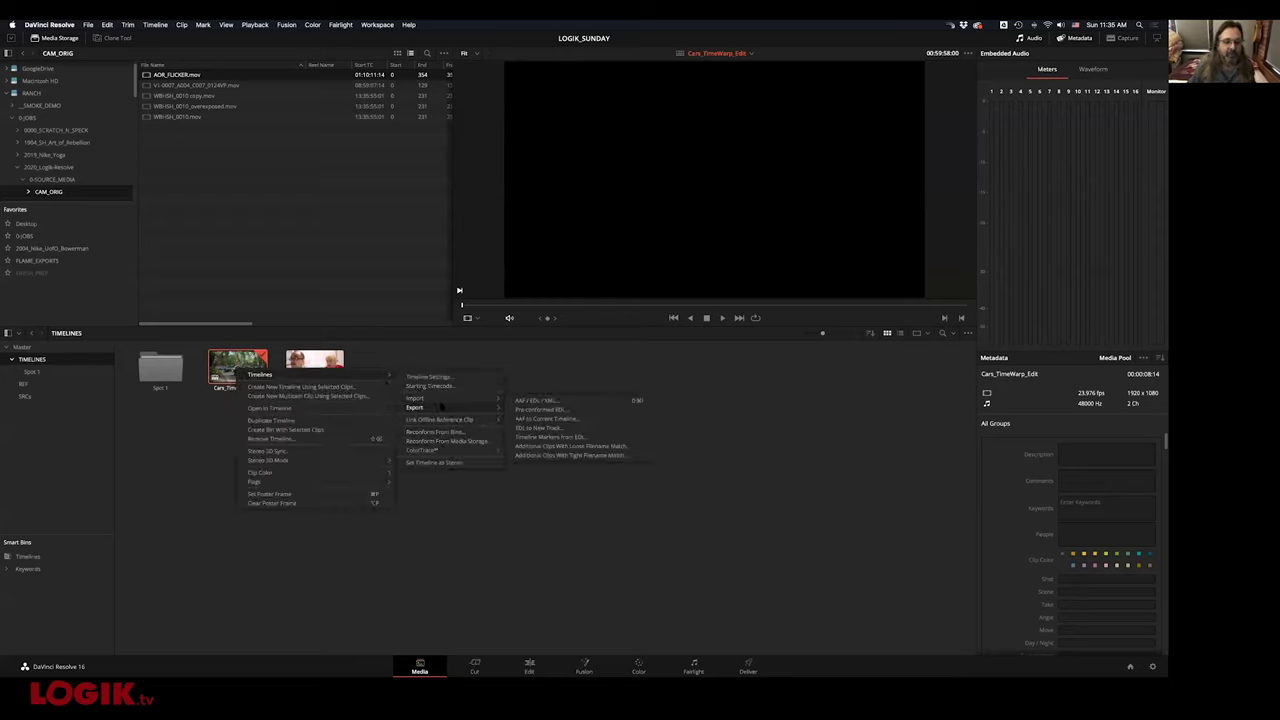
left_click(306, 421)
left_click(231, 390)
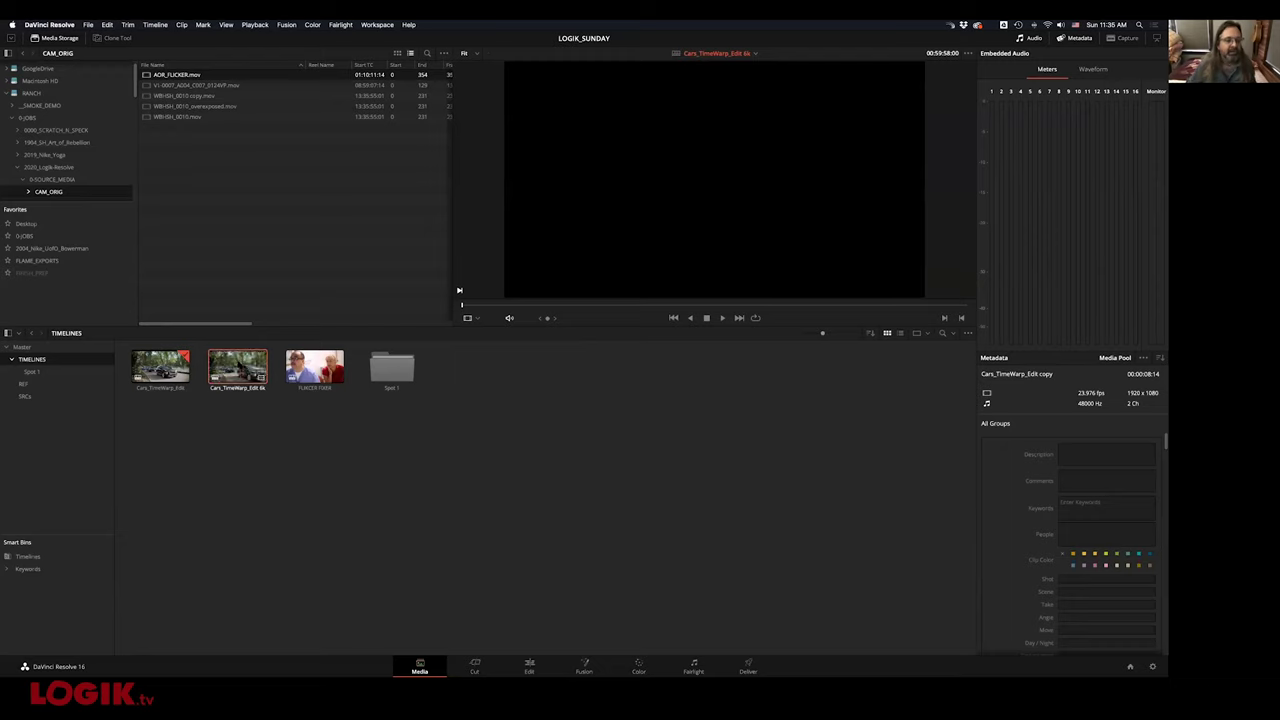
In the 6k timeline's settings, use custom settings with a Custom resolution 6656 wide (6656 × 3536)
right_click(247, 366)
mouse_move(262, 369)
mouse_move(462, 400)
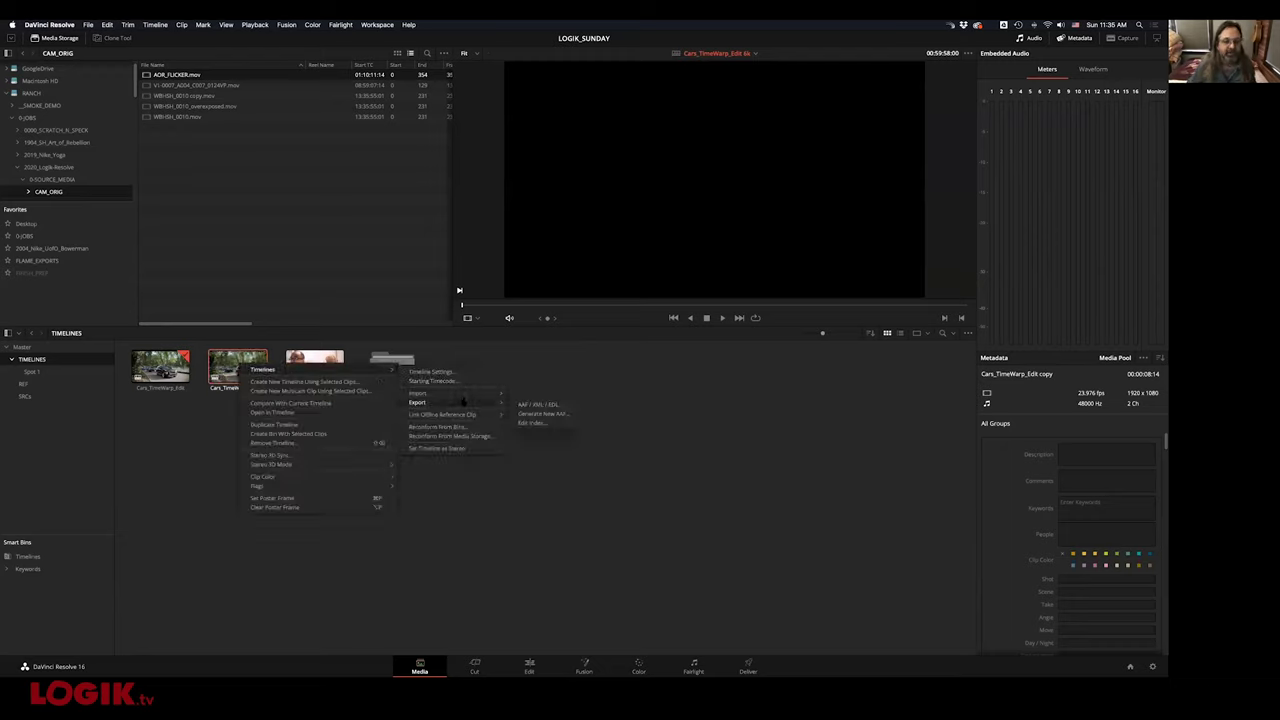
left_click(478, 373)
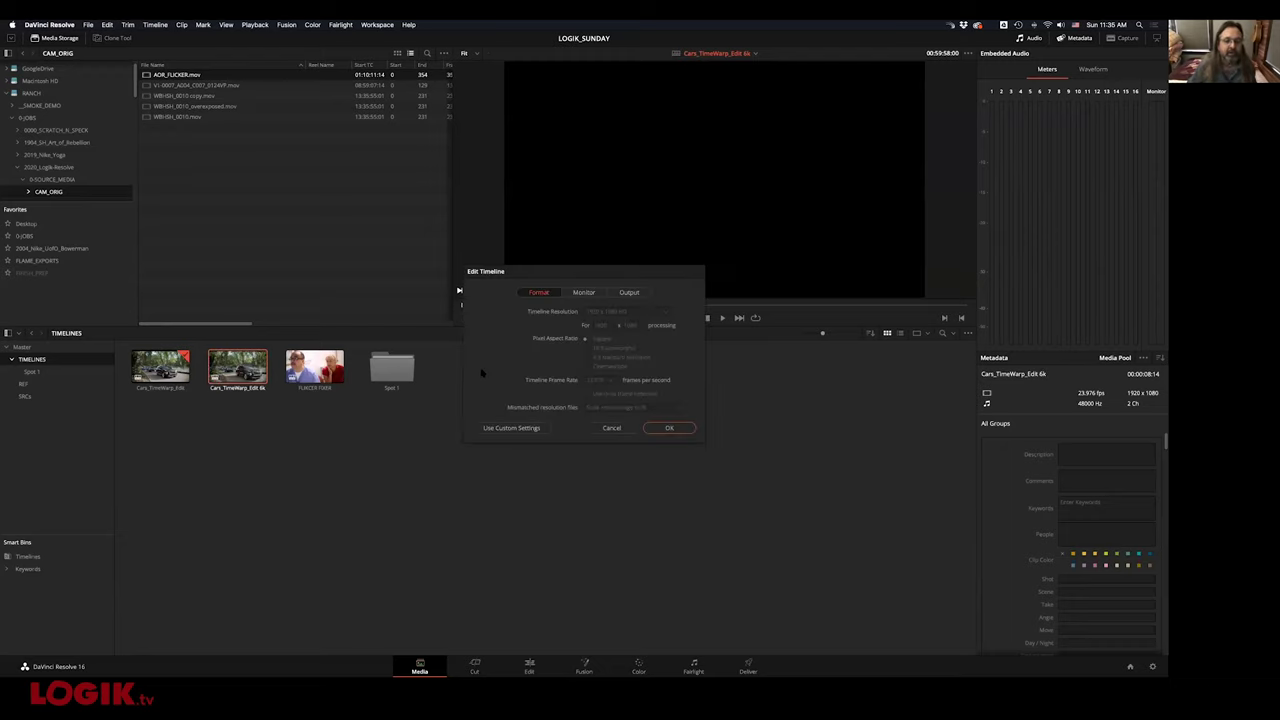
left_click_drag(609, 272, 596, 303)
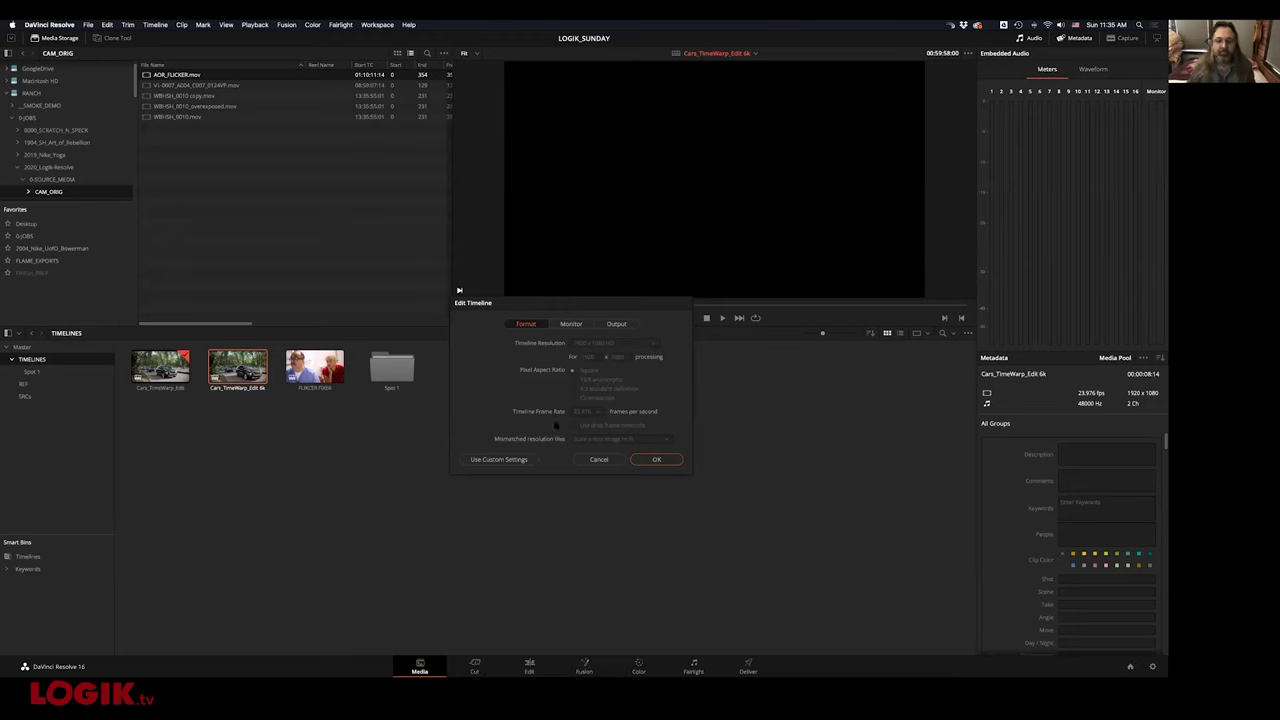
left_click(499, 462)
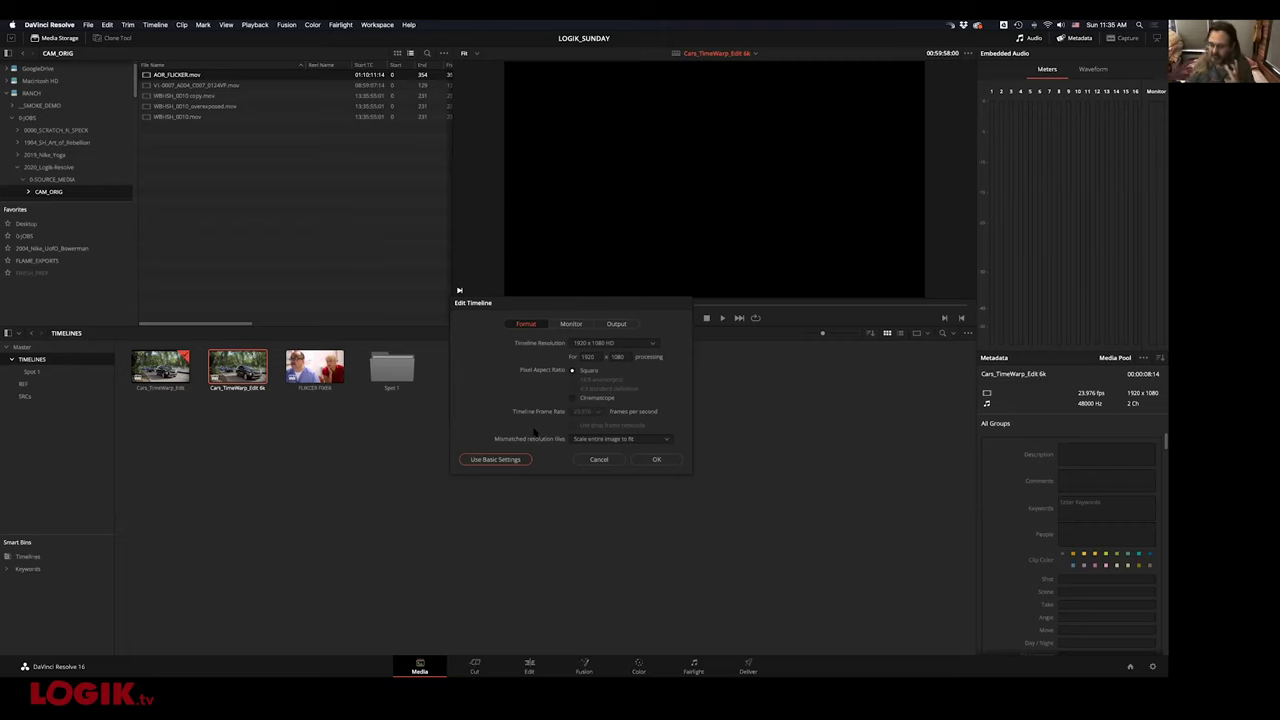
left_click(614, 344)
left_click(600, 438)
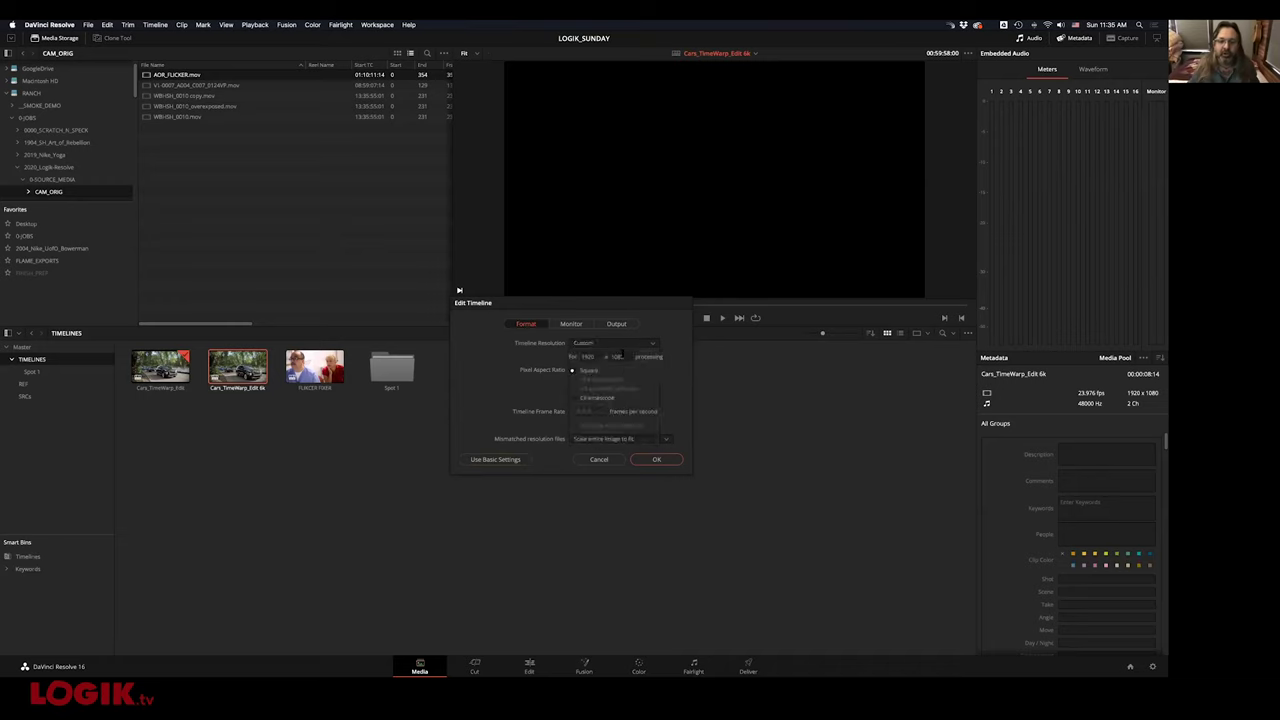
double_click(589, 357)
type("6656")
key("Tab")
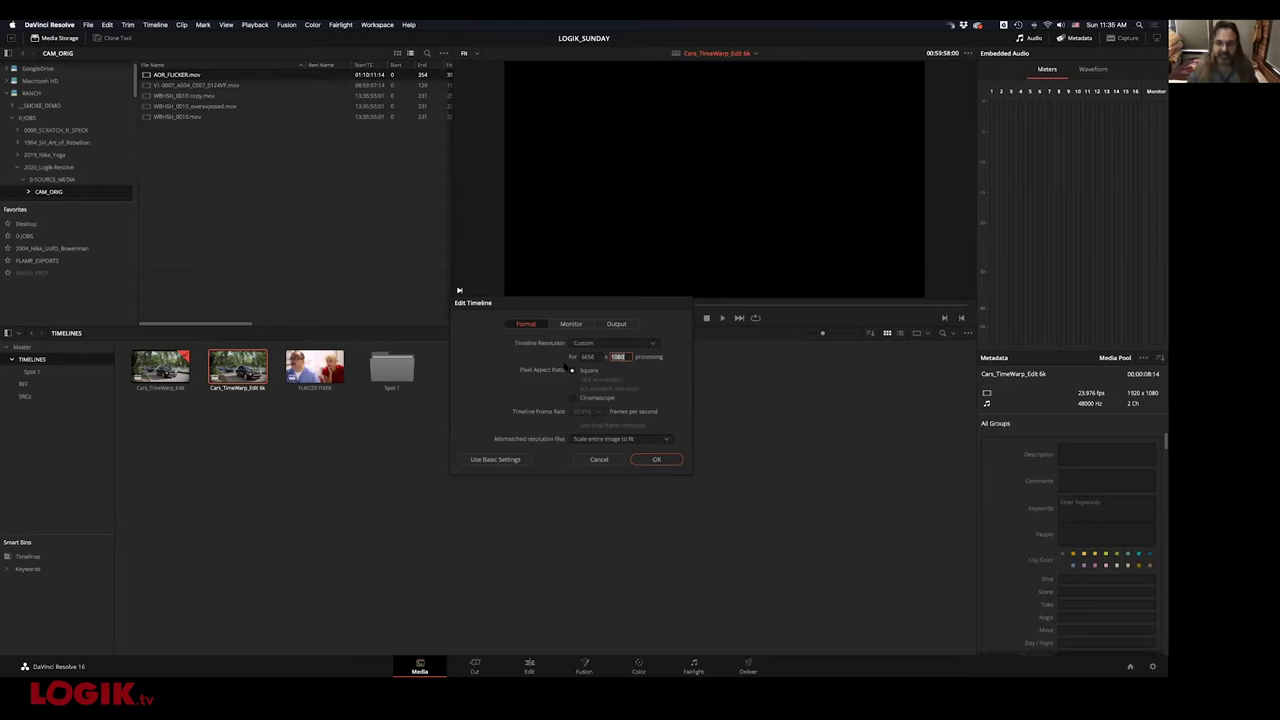
key("Return")
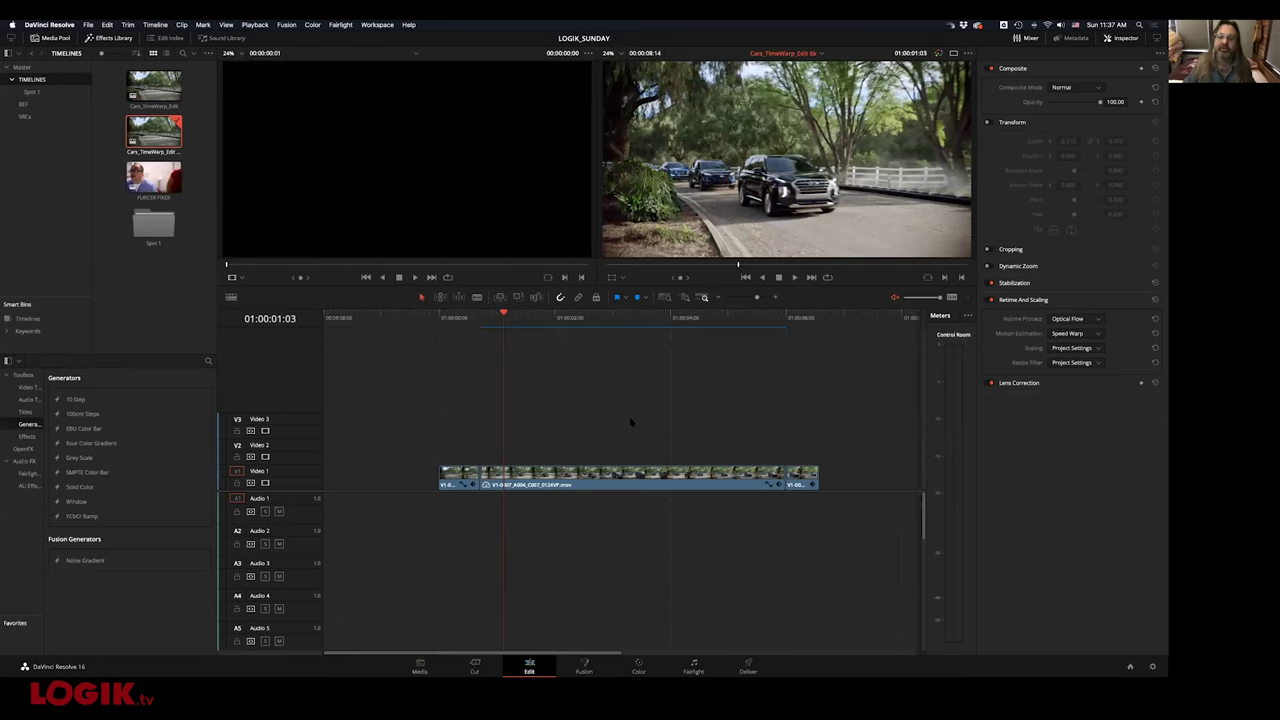
Review the Cars_TimeWarp_Edit 6k timeline on the Color page, then bring up the Project Manager
key("shift+5")
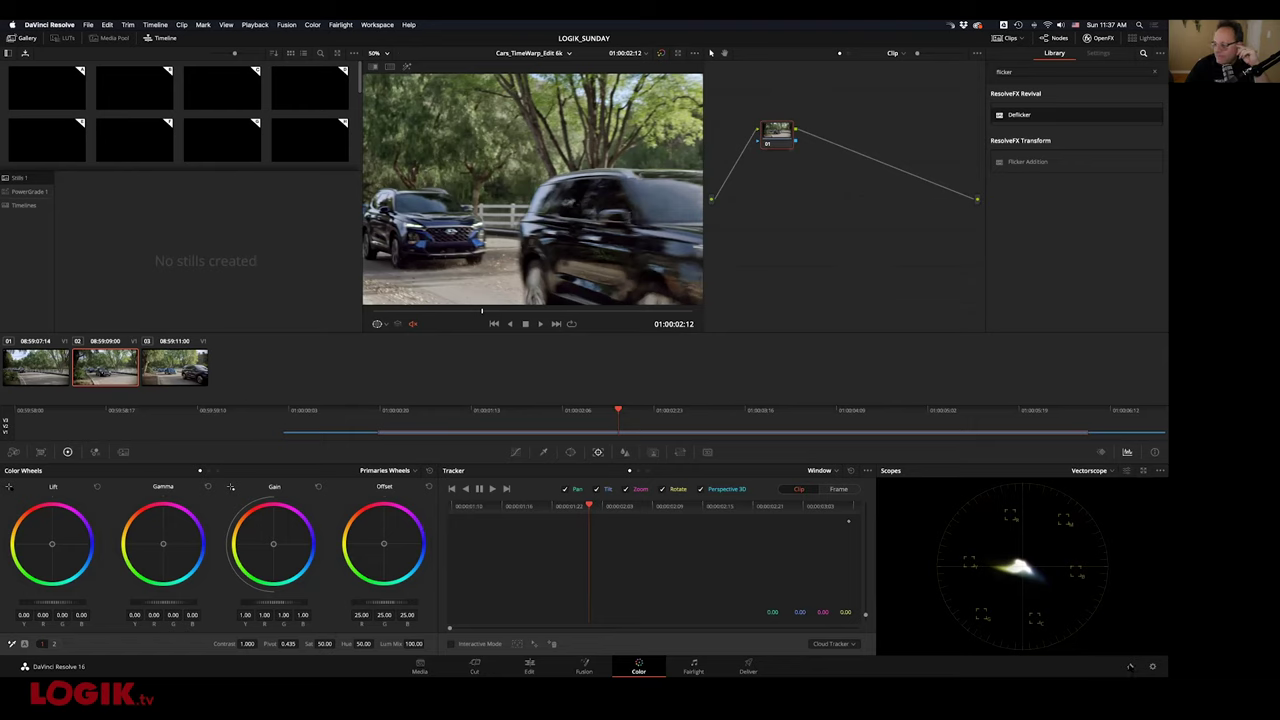
left_click(1130, 666)
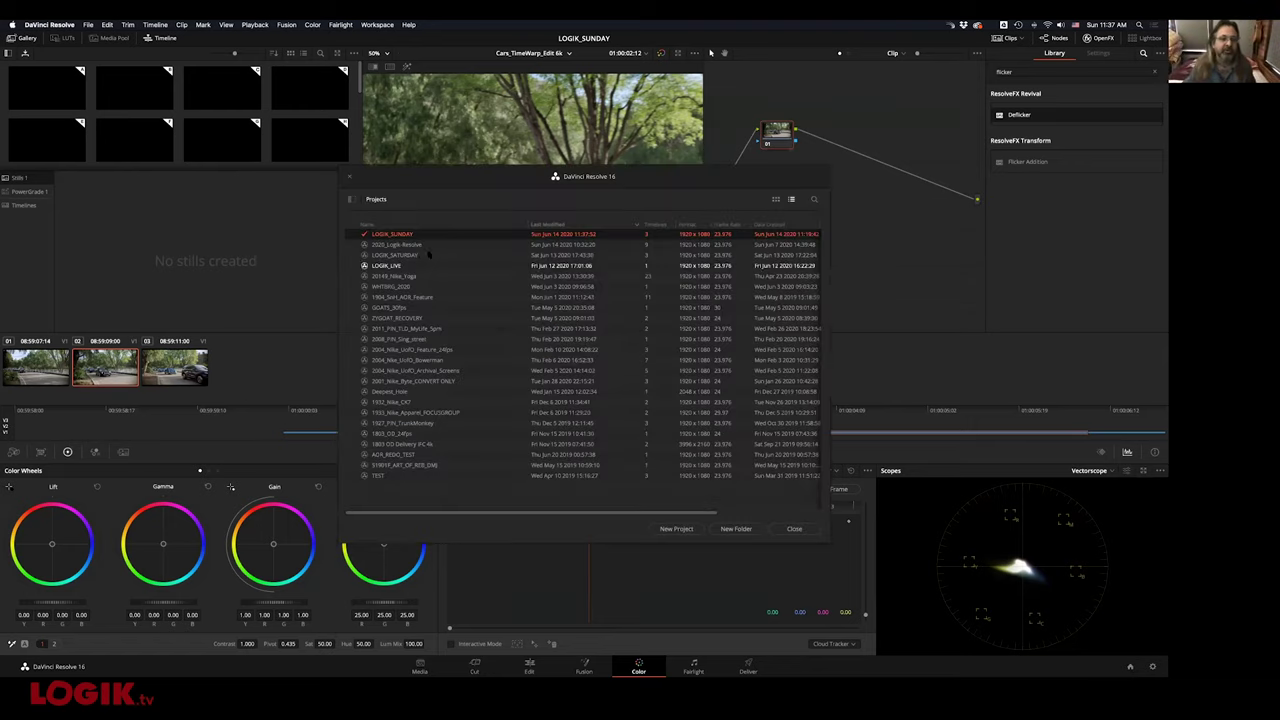
Open the LOGIK_LIVE project and browse its SCRs and Spot 1 bins on the Media page
left_click(398, 266)
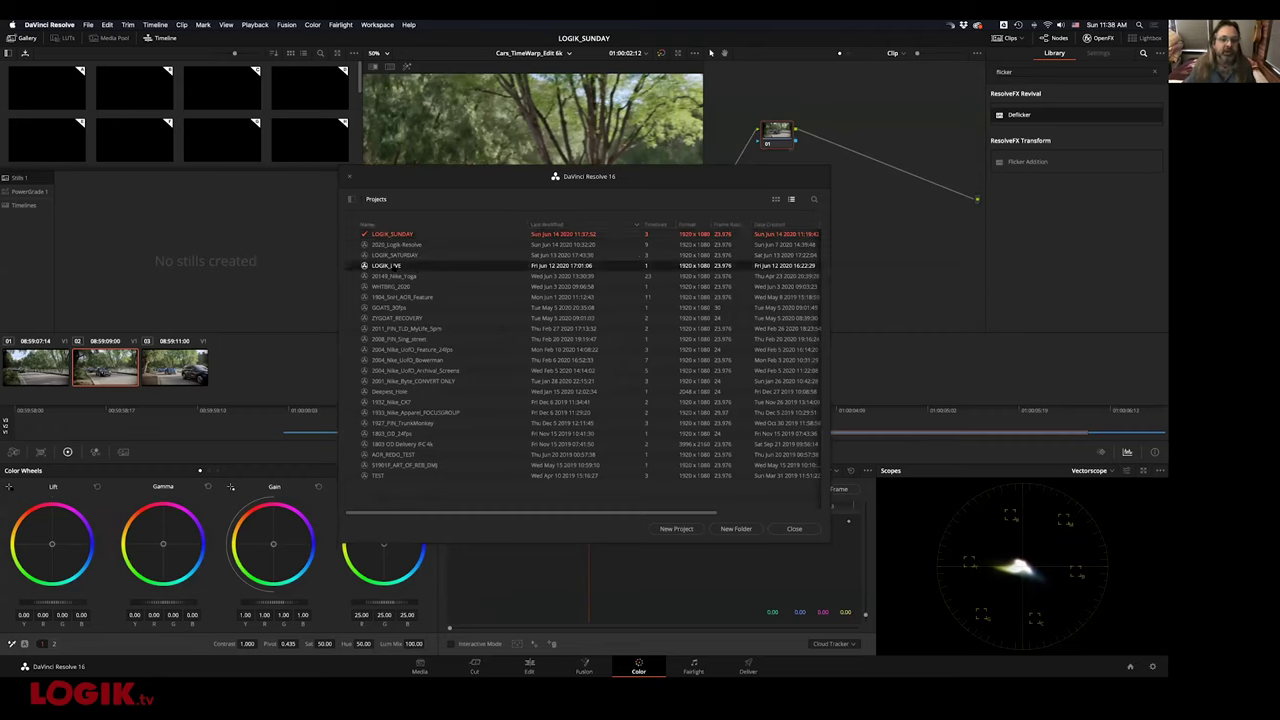
left_click(782, 533)
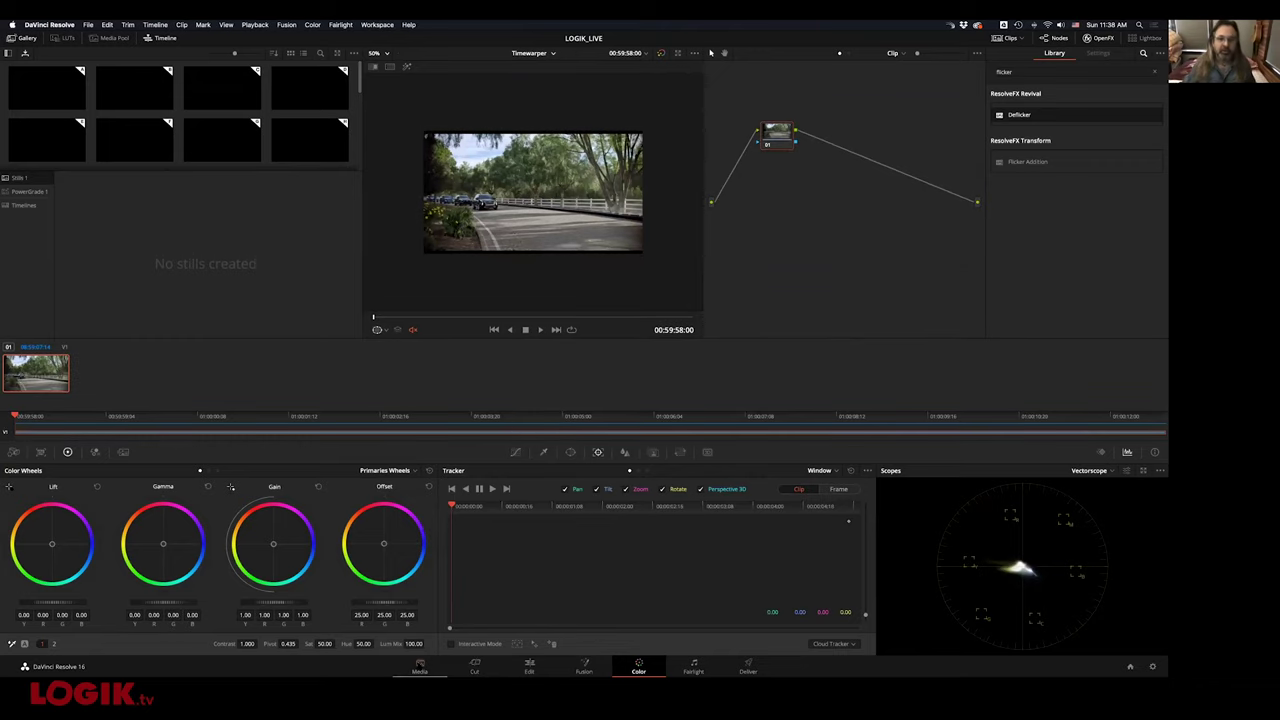
left_click(420, 665)
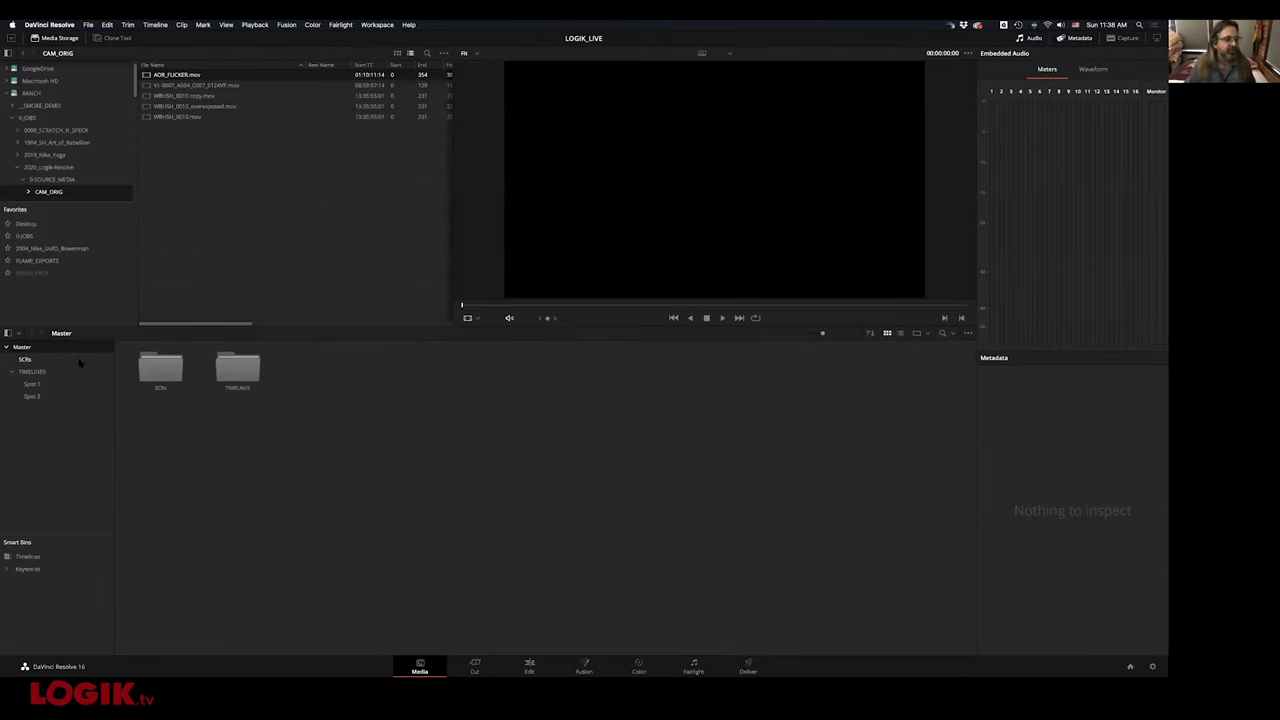
left_click(78, 361)
left_click(76, 384)
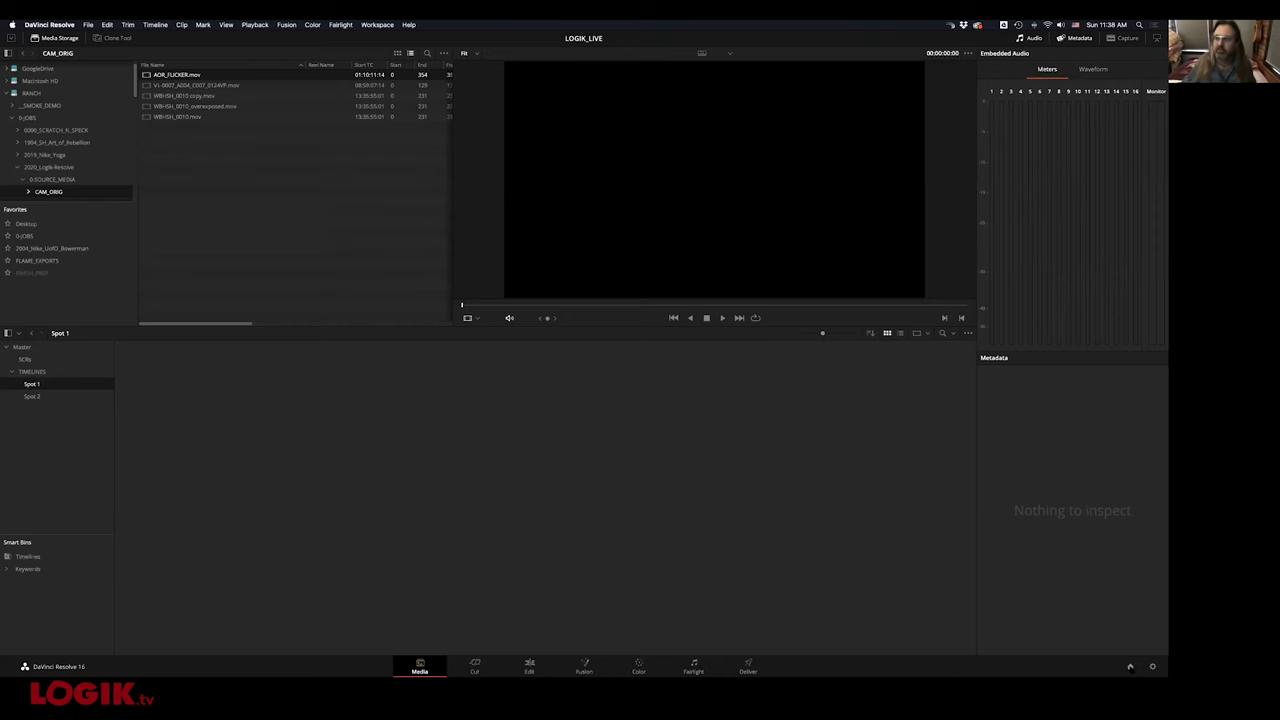
Open the 2020_Logik-Resolve project from the Project Manager
left_click(1130, 666)
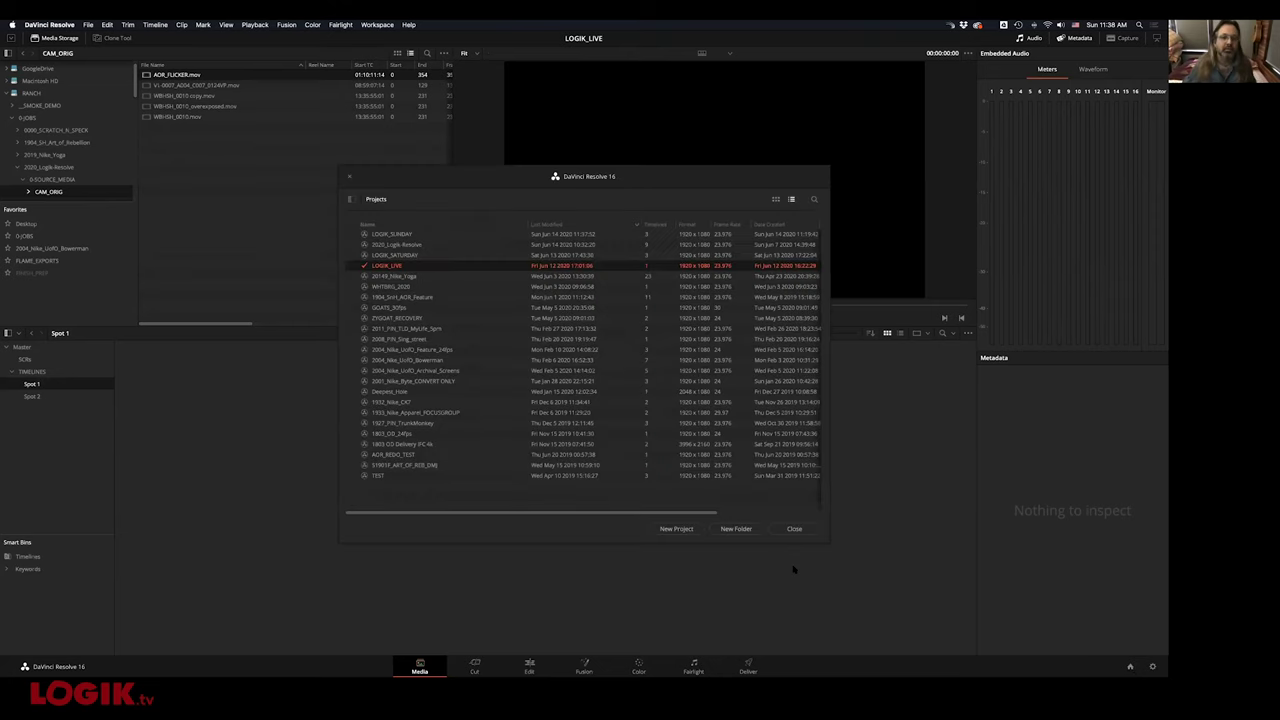
left_click(410, 245)
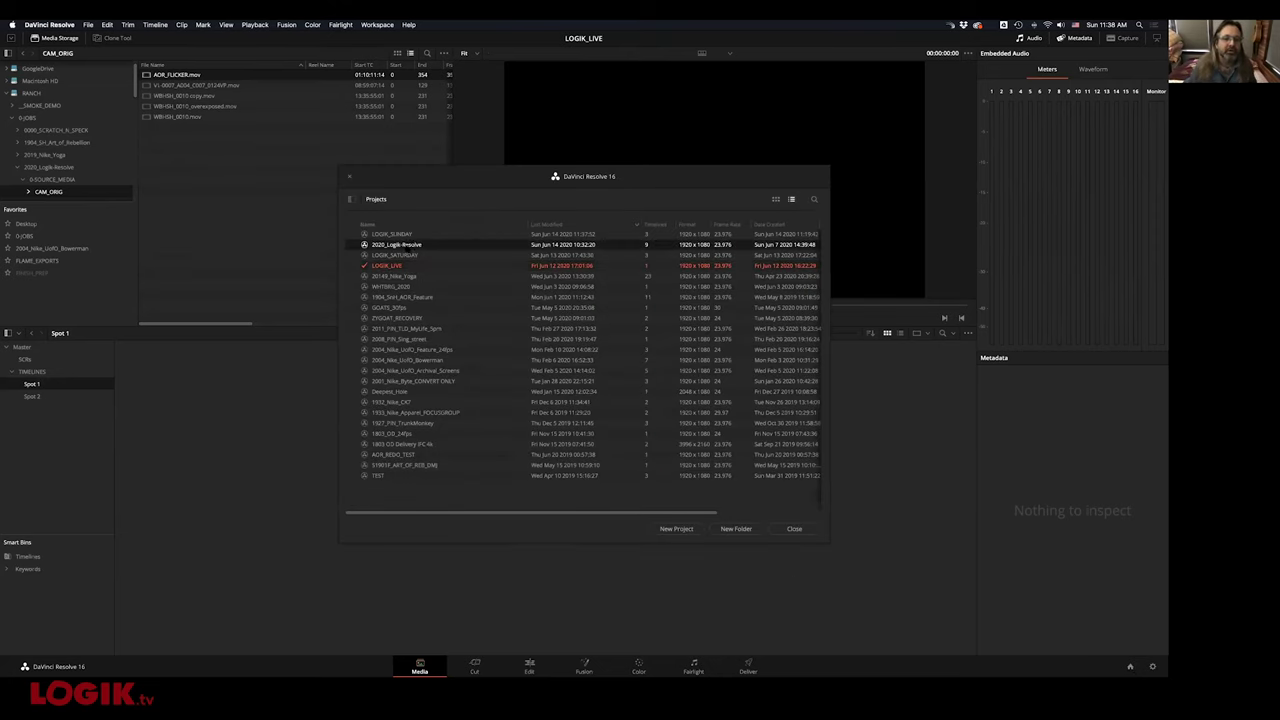
key("Return")
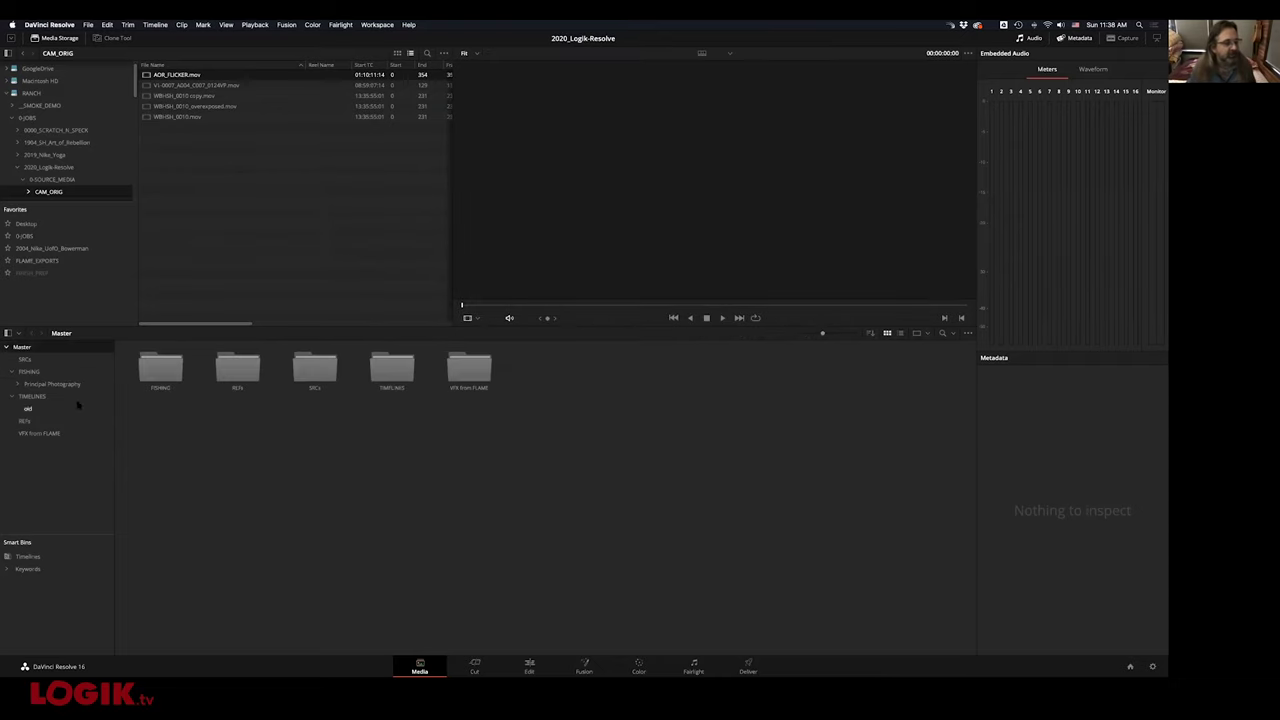
Open the Whataburger timeline from the TIMELINES bin
left_click(78, 397)
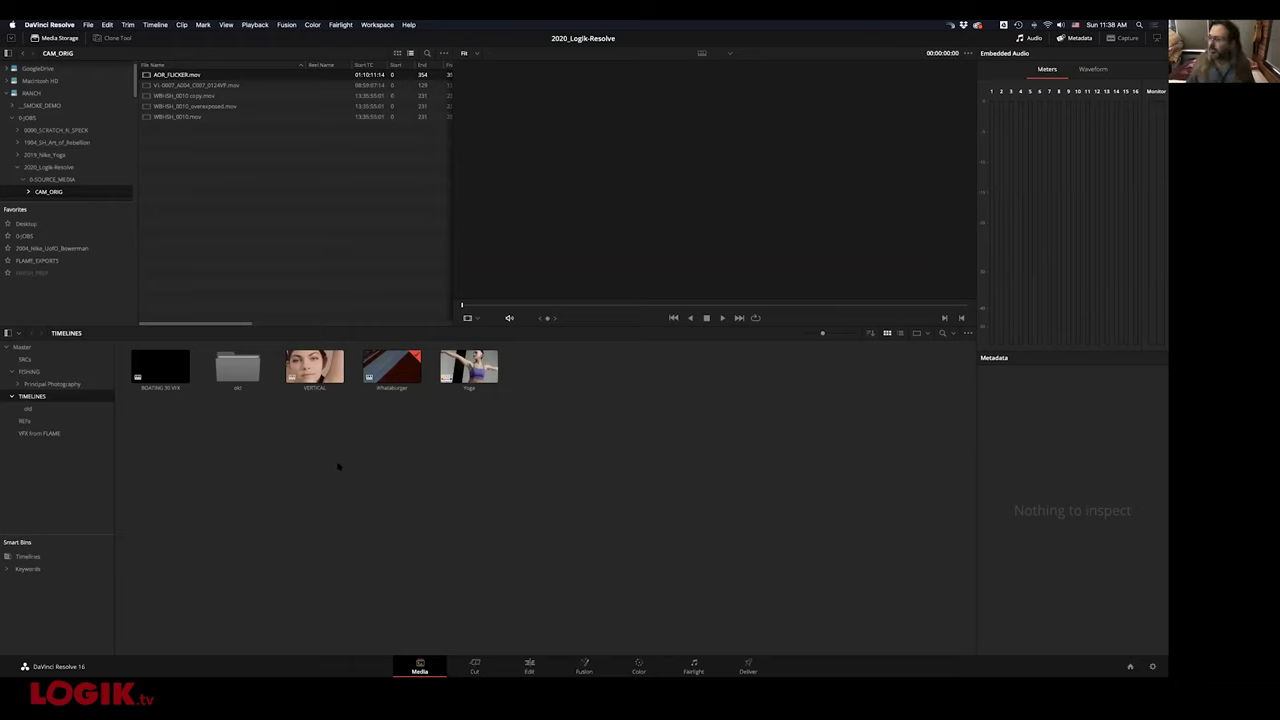
left_click(400, 378)
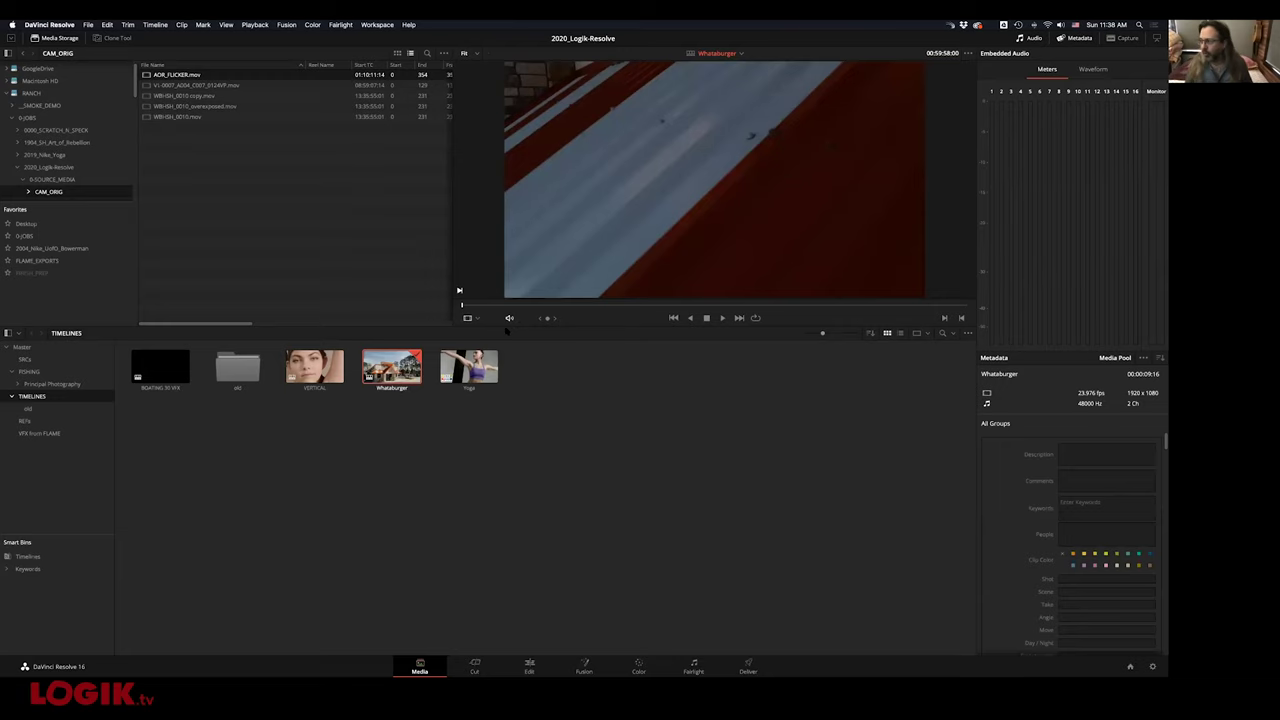
double_click(392, 370)
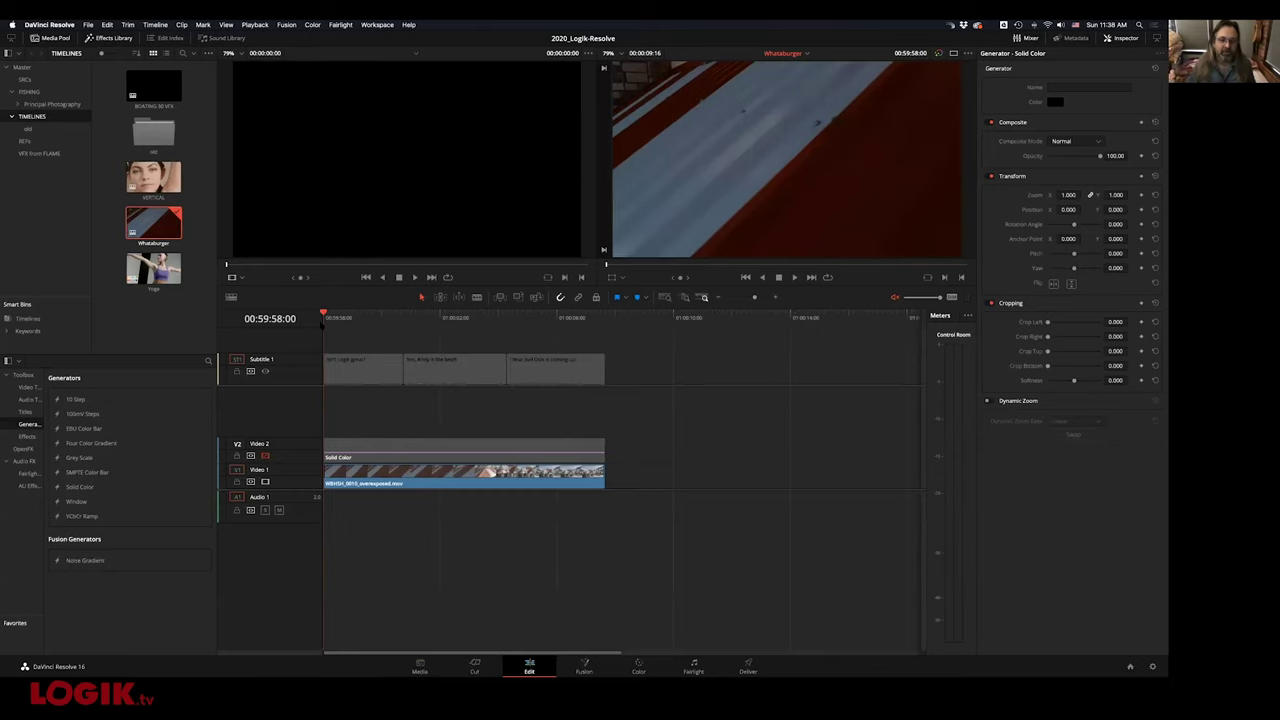
Load WBHSH_0010_overexposed.mov from the SRCs bin into the Media page viewer
left_click(420, 664)
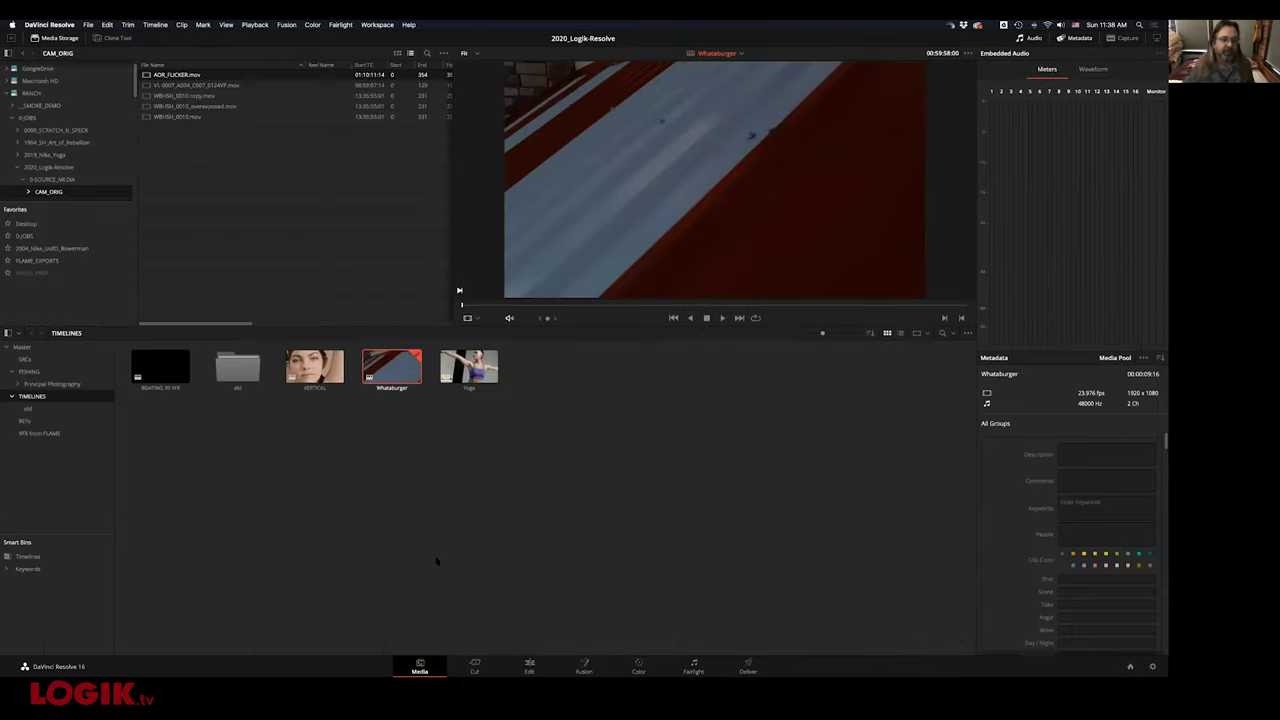
left_click(57, 361)
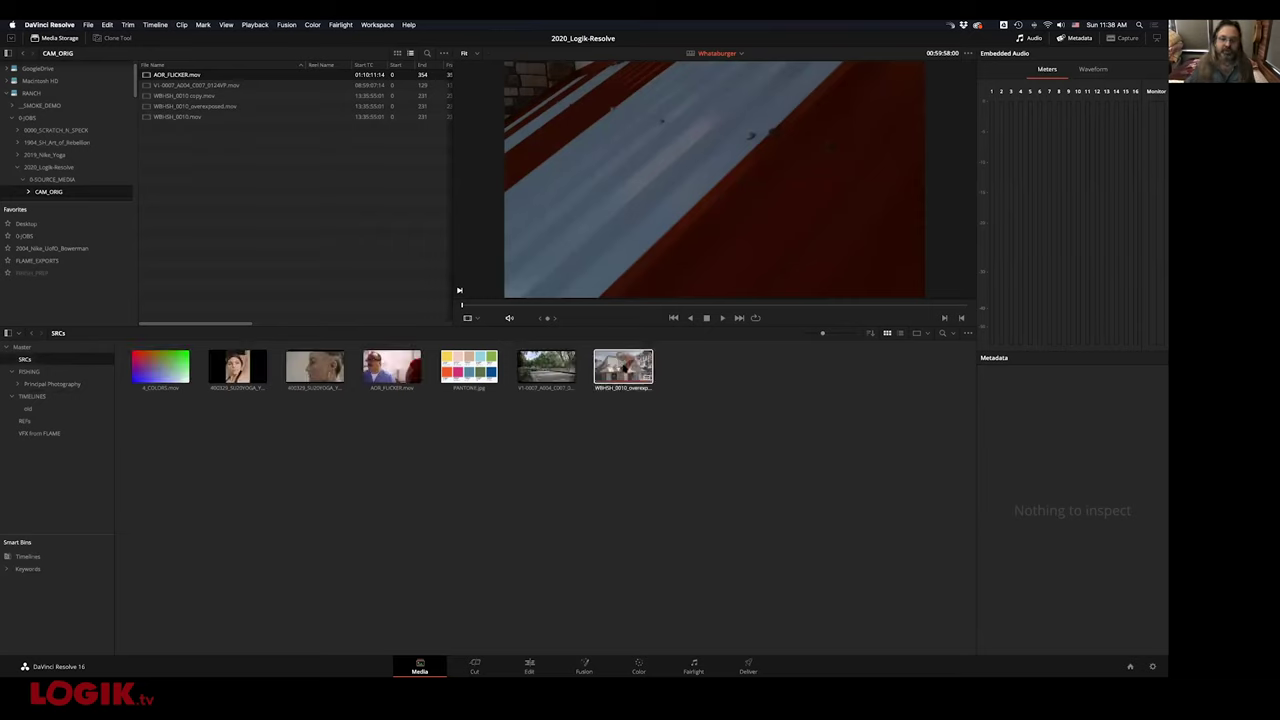
left_click(622, 370)
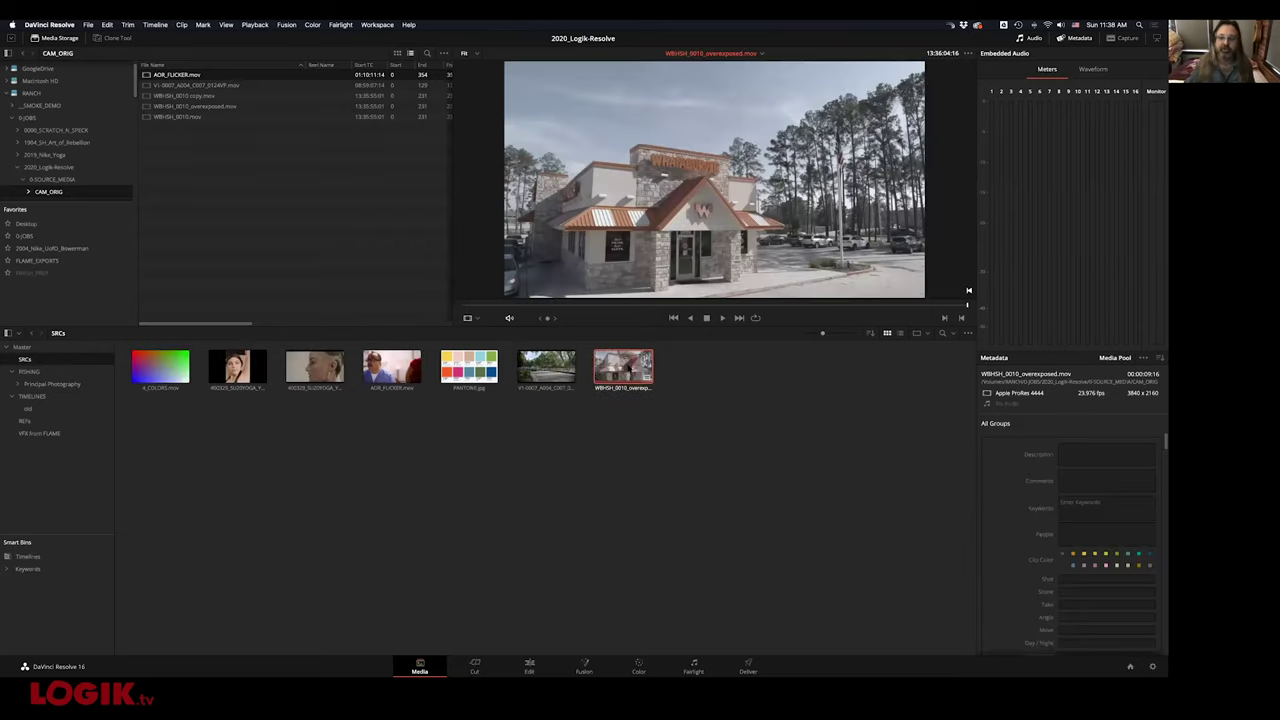
Scrub through the overexposed clip to the building exterior shot around 13:36:01:14
right_click(628, 370)
mouse_move(686, 208)
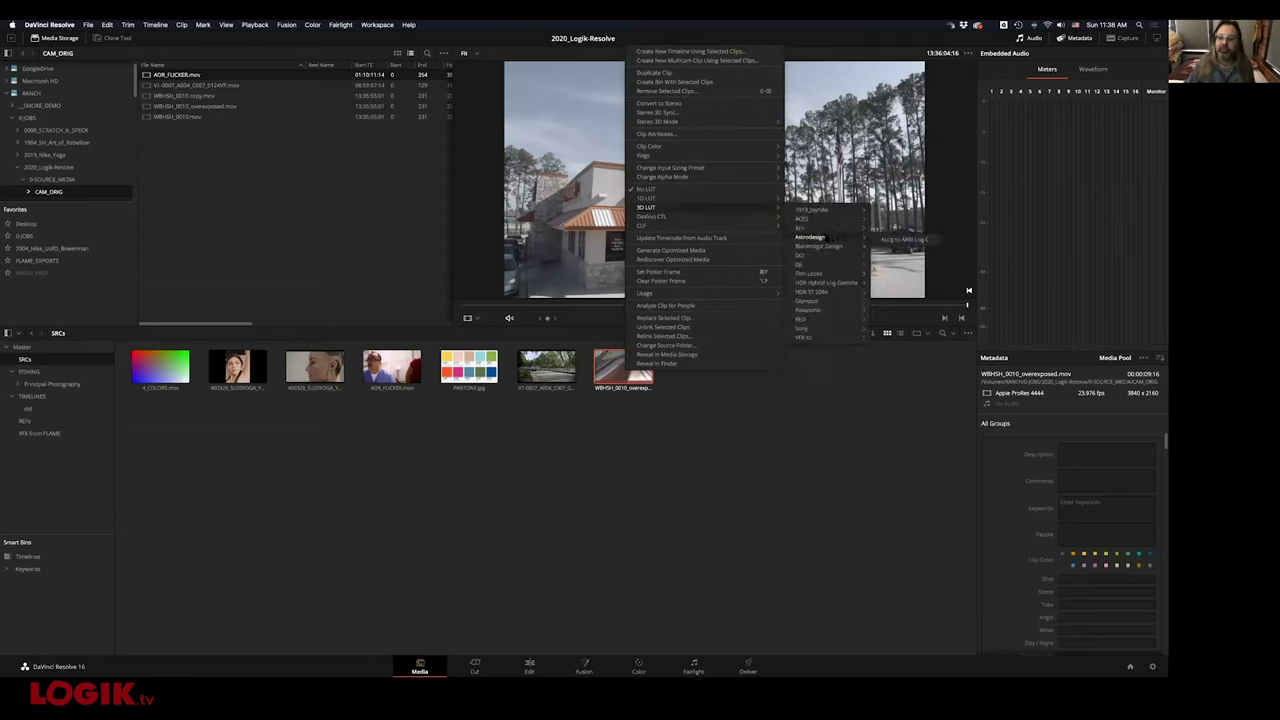
mouse_move(803, 337)
left_click(776, 476)
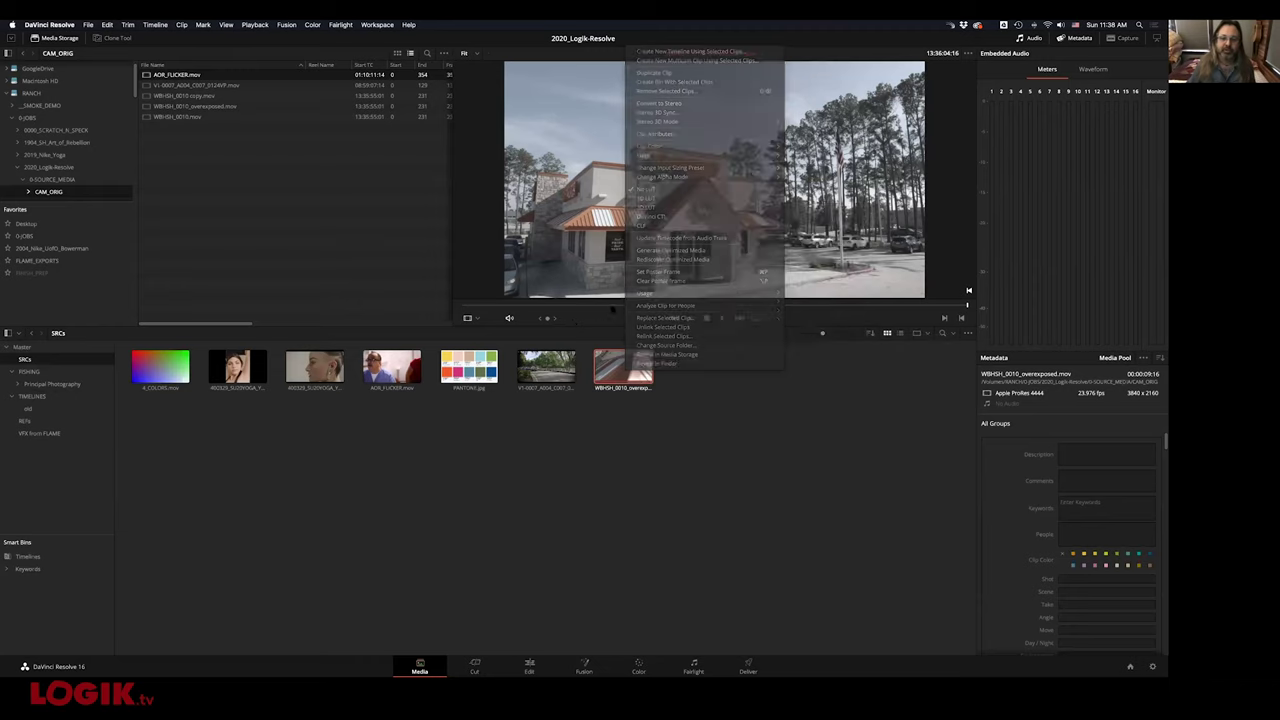
left_click(483, 308)
left_click_drag(483, 308, 884, 306)
left_click(528, 306)
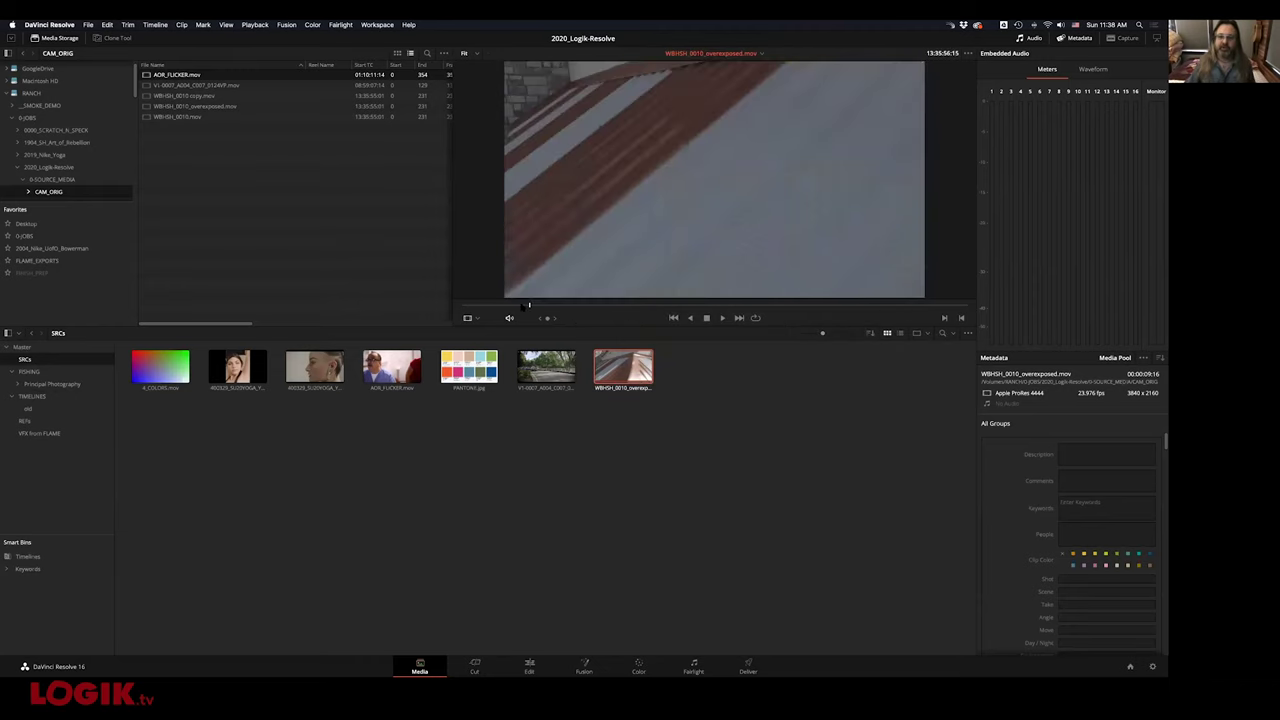
left_click(818, 306)
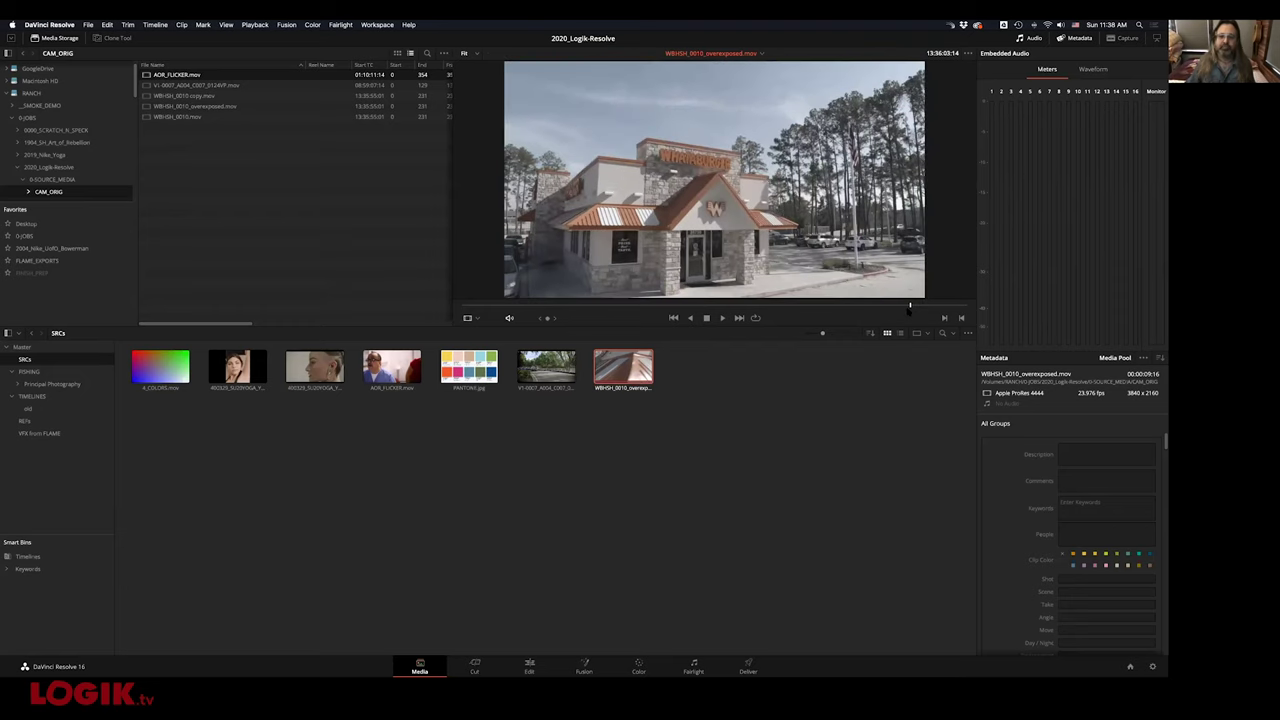
Apply the Arri Alexa LogC to Rec709 3D LUT to the clip and go to Color
right_click(622, 372)
mouse_move(679, 207)
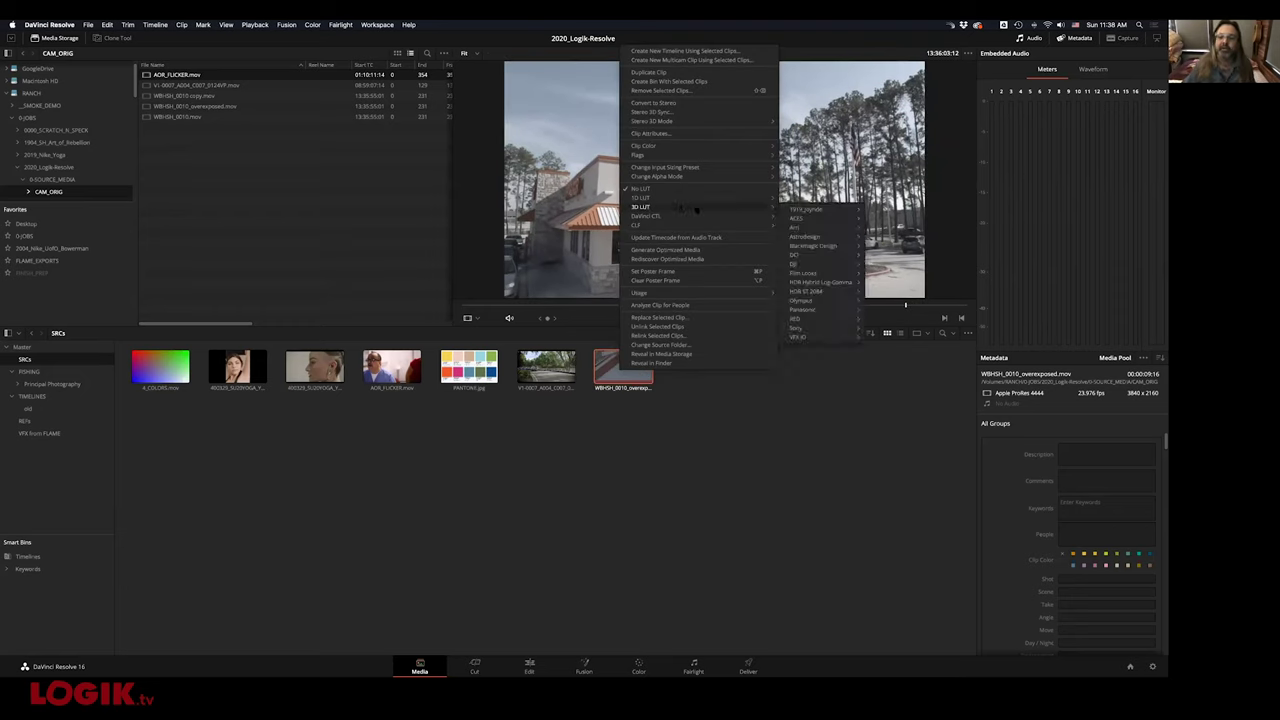
mouse_move(800, 228)
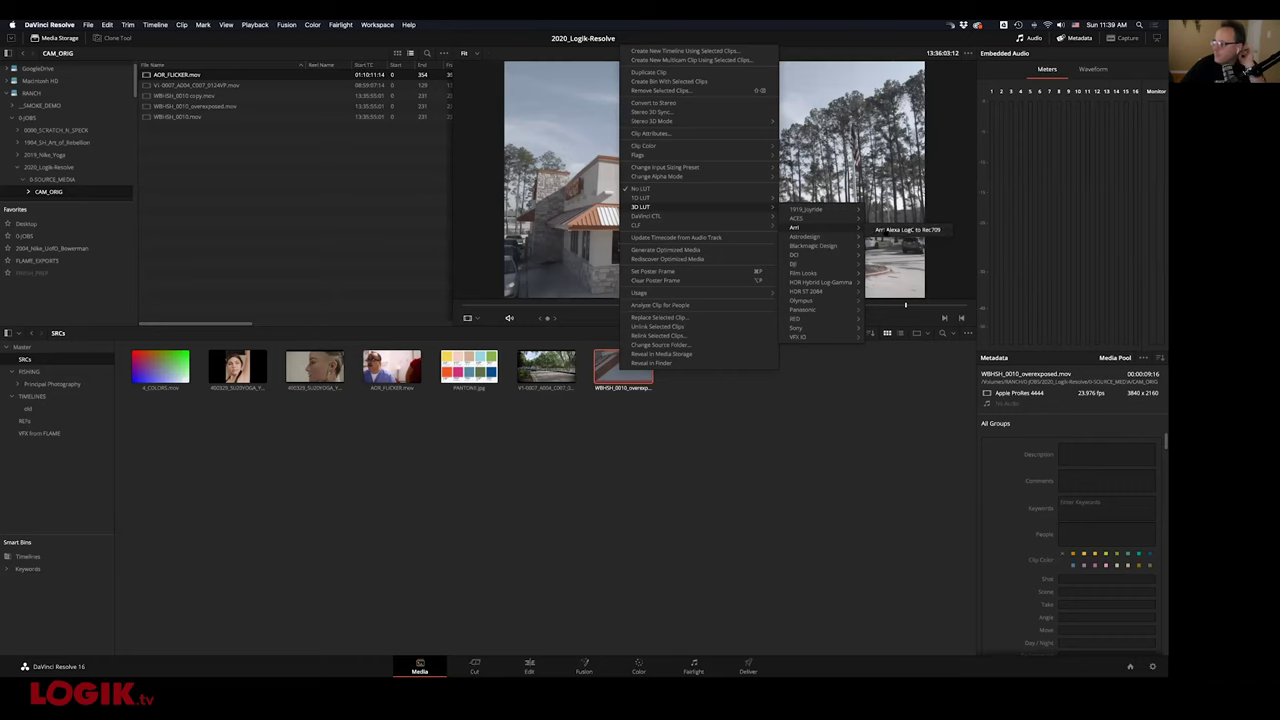
left_click(905, 229)
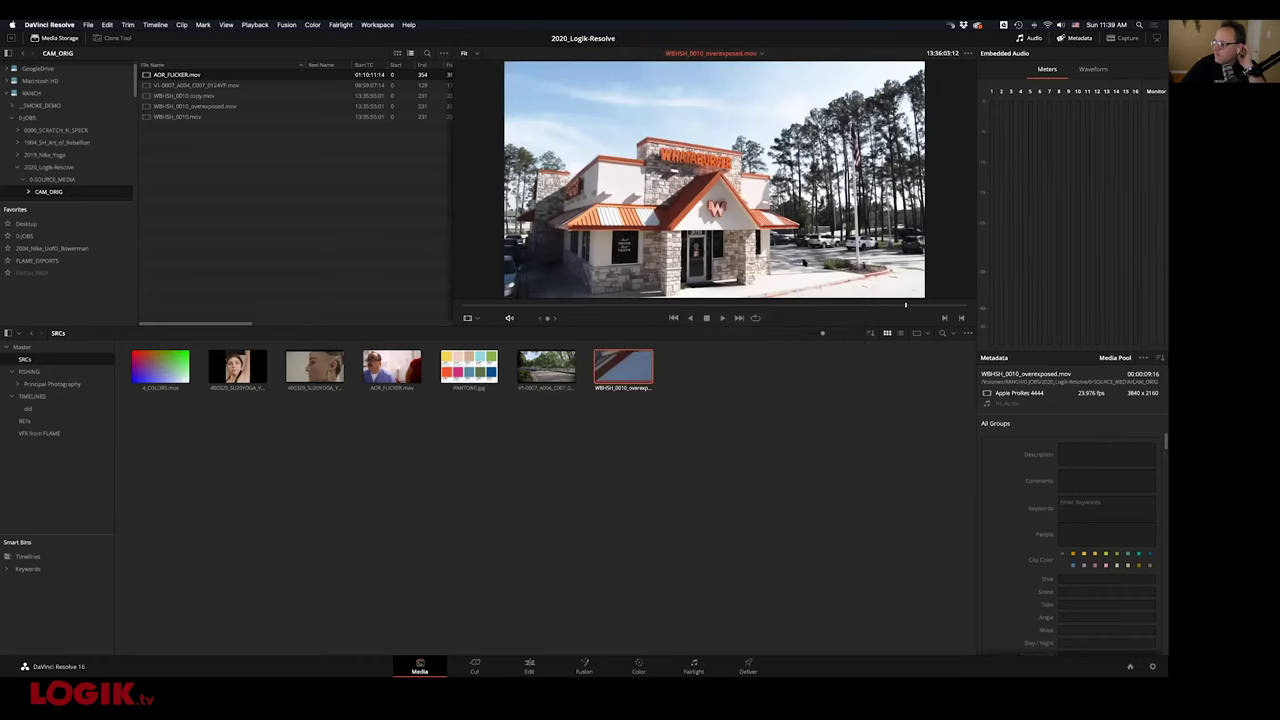
left_click(638, 665)
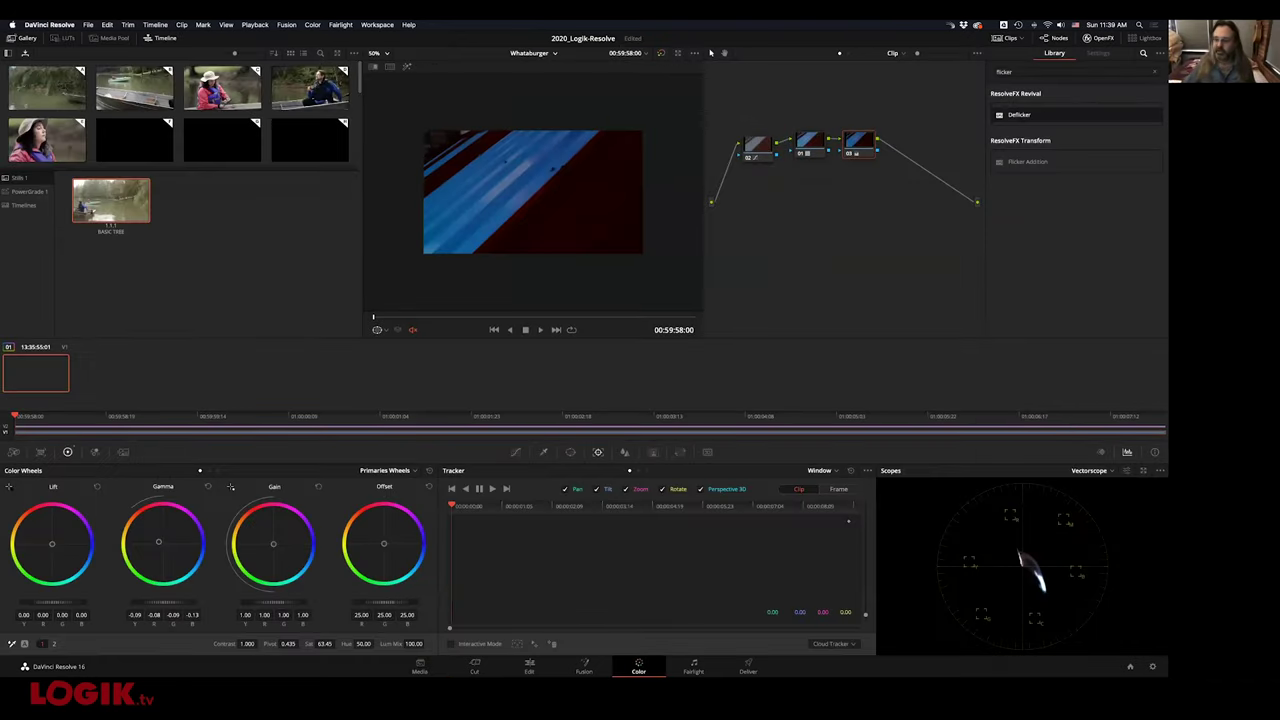
Switch the scope to RGB Parade and scrub to the building shot
left_click(1090, 470)
left_click(1090, 488)
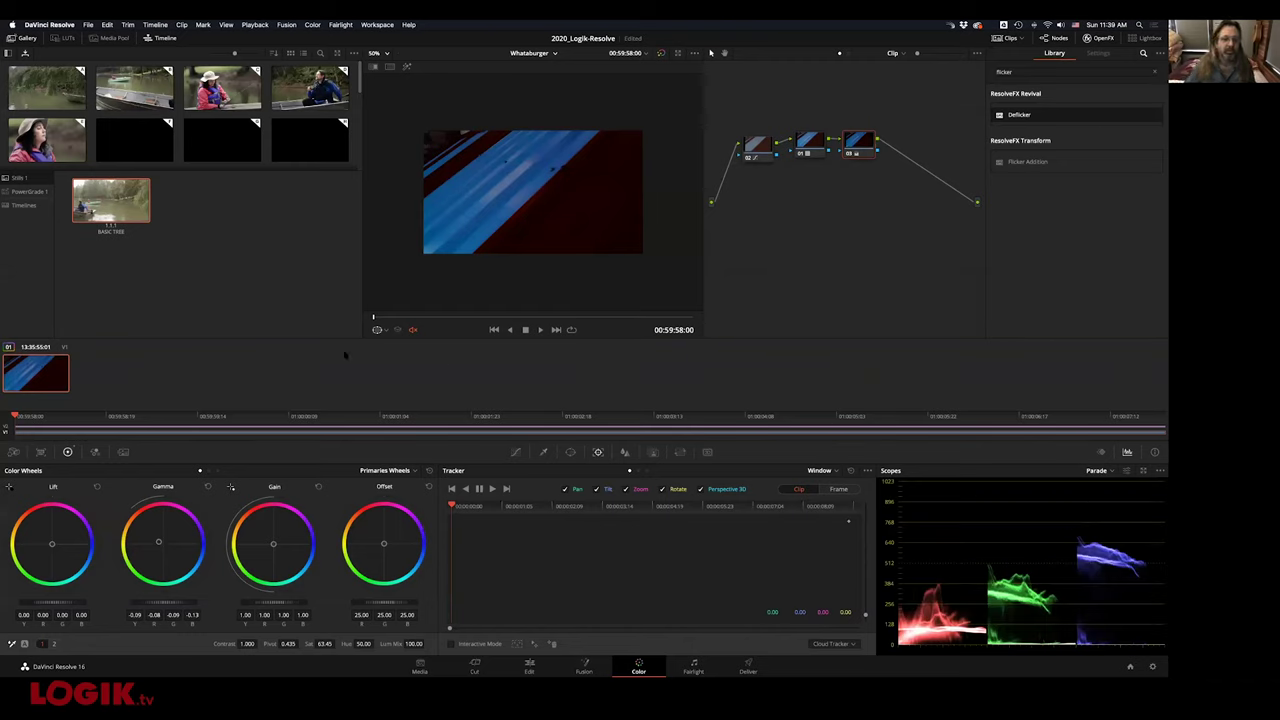
left_click_drag(373, 317, 677, 337)
key("Left")
key("Left")
key("Left")
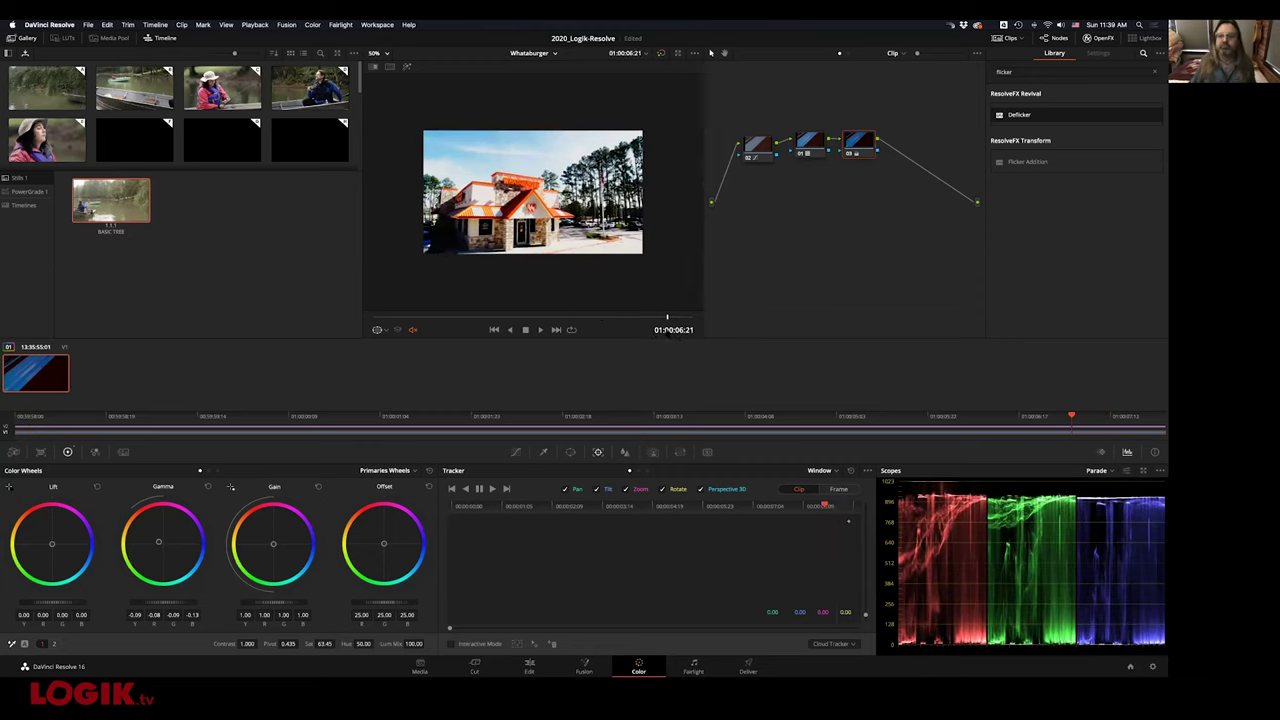
Delete nodes 03 and 02 and remove the LUT from node 01
key("Delete")
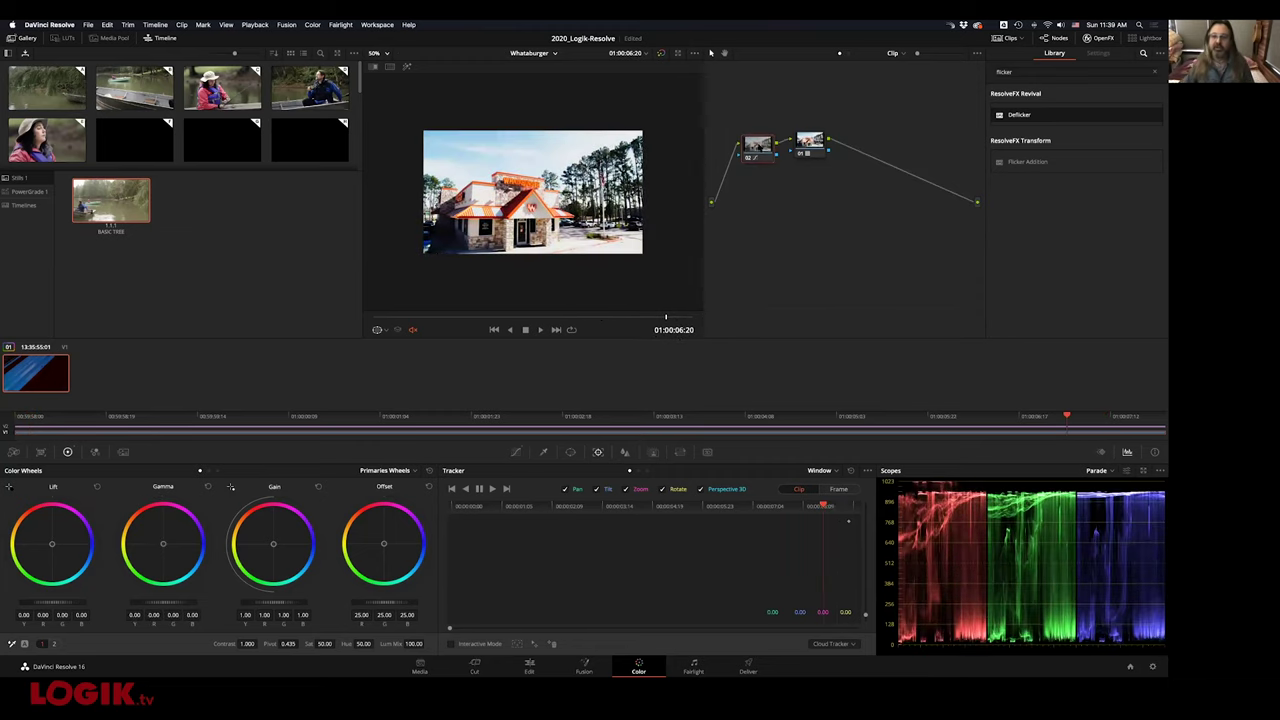
left_click(757, 145)
key("Delete")
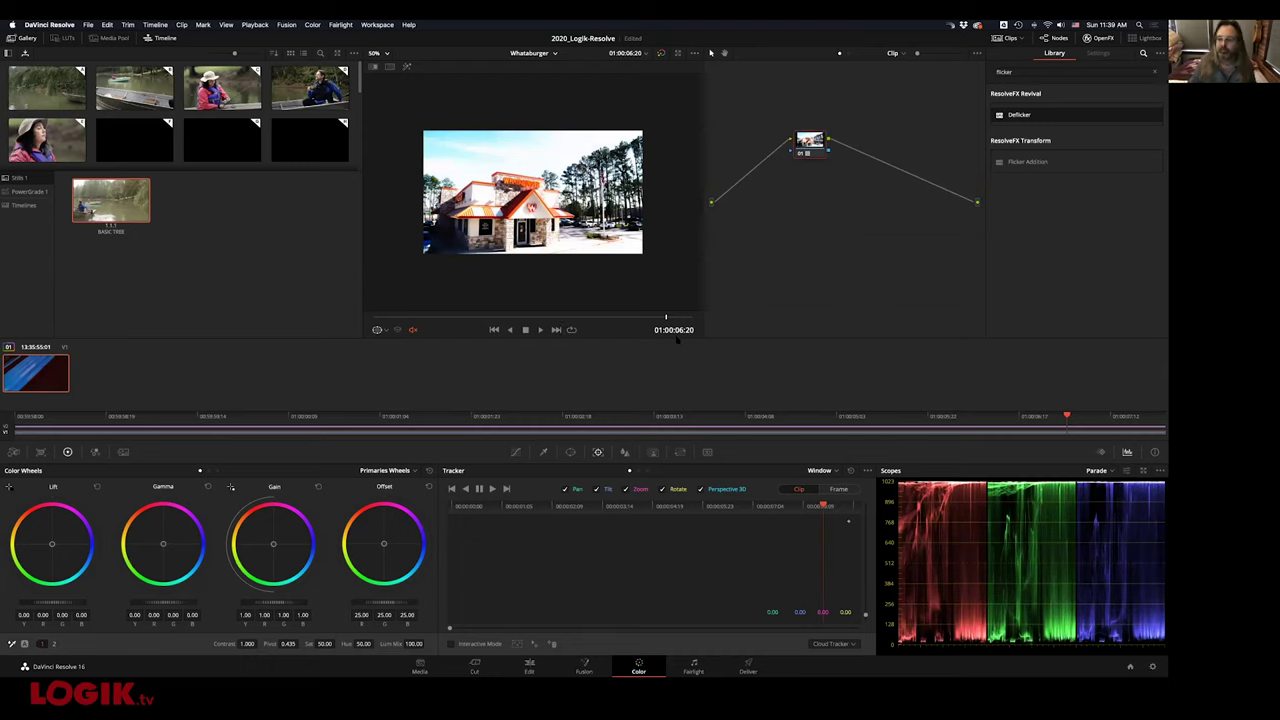
right_click(810, 148)
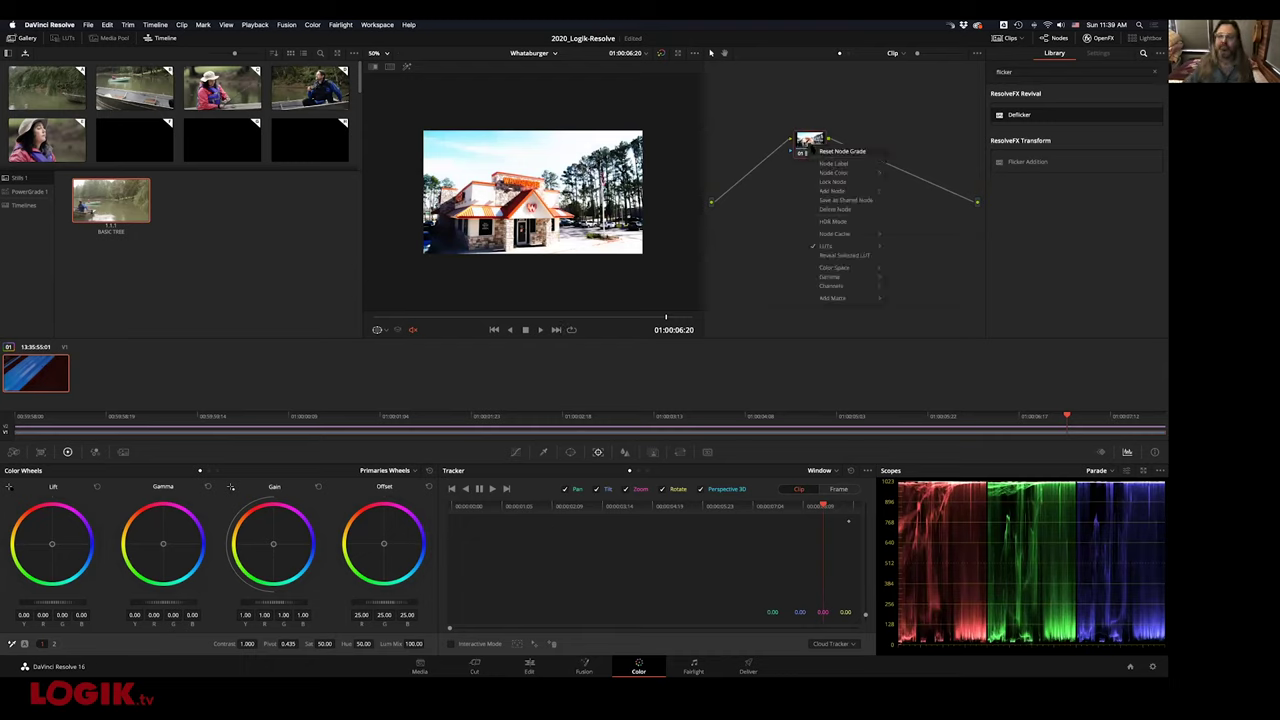
mouse_move(859, 247)
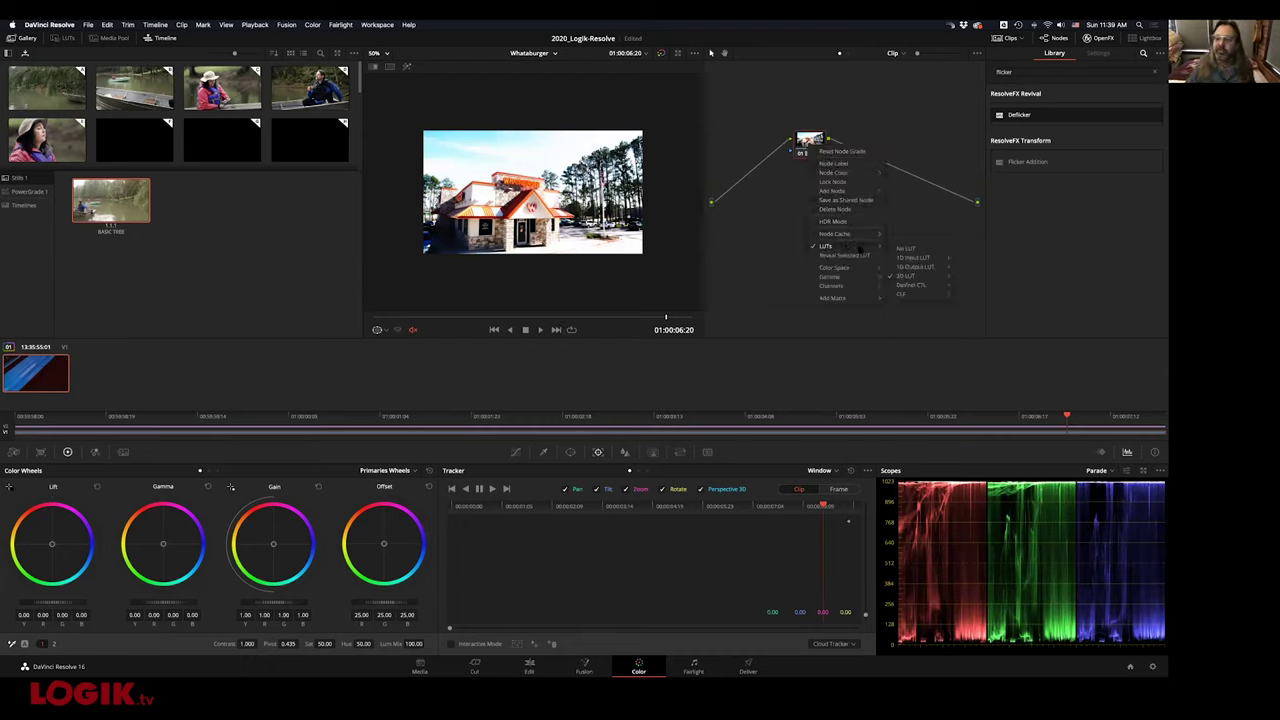
left_click(904, 249)
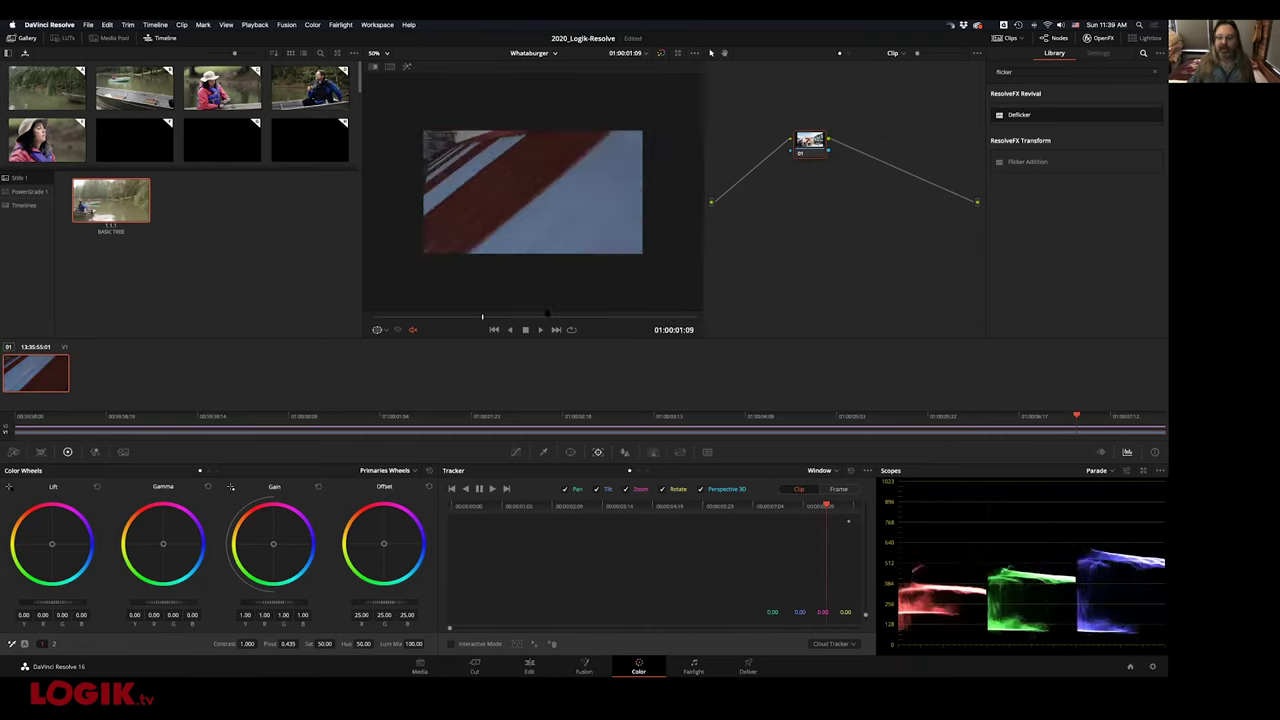
left_click_drag(810, 140, 756, 140)
Add a serial node 02 and pull down the curve's highlights to darken the image
key("alt+s")
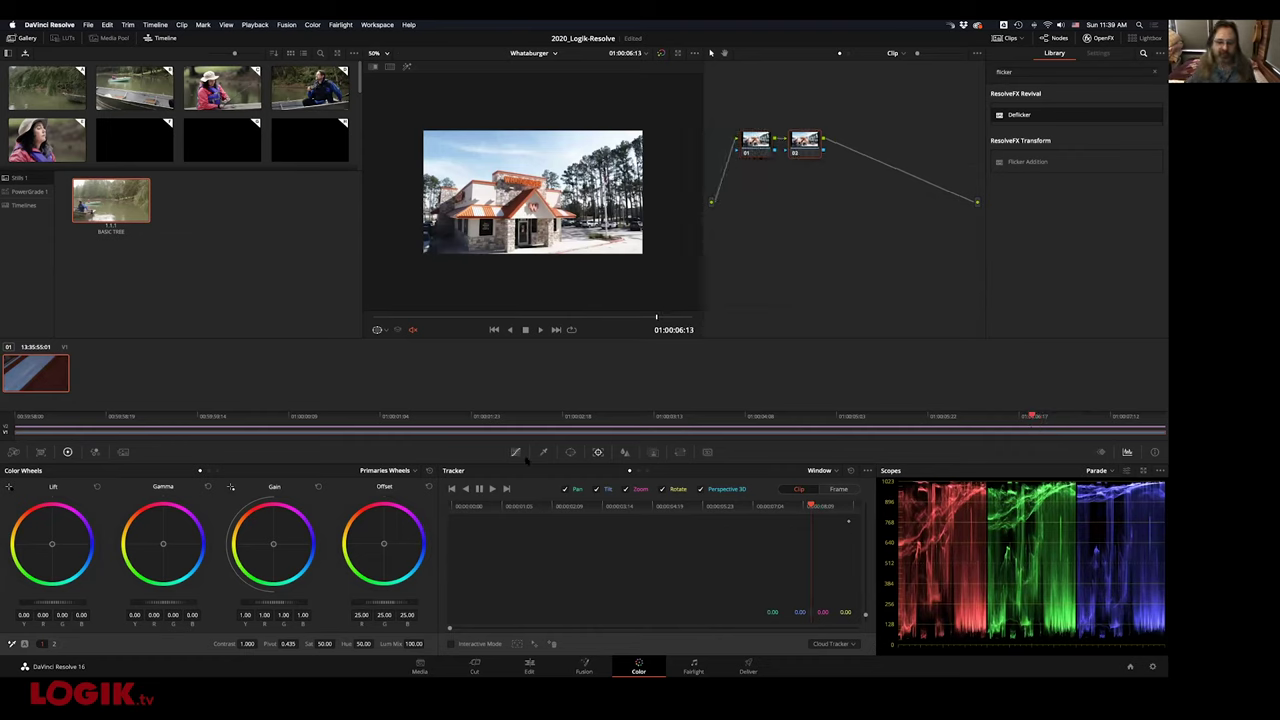
left_click(516, 452)
left_click_drag(753, 491, 772, 471)
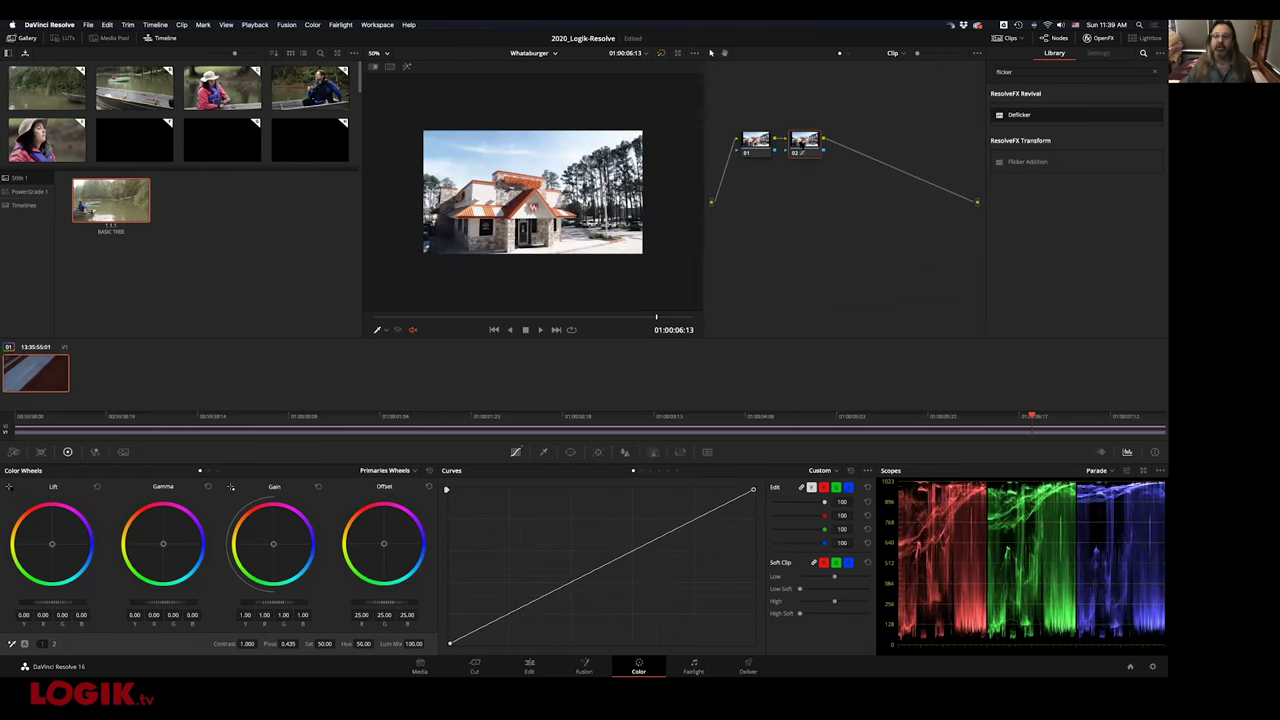
left_click_drag(804, 140, 824, 140)
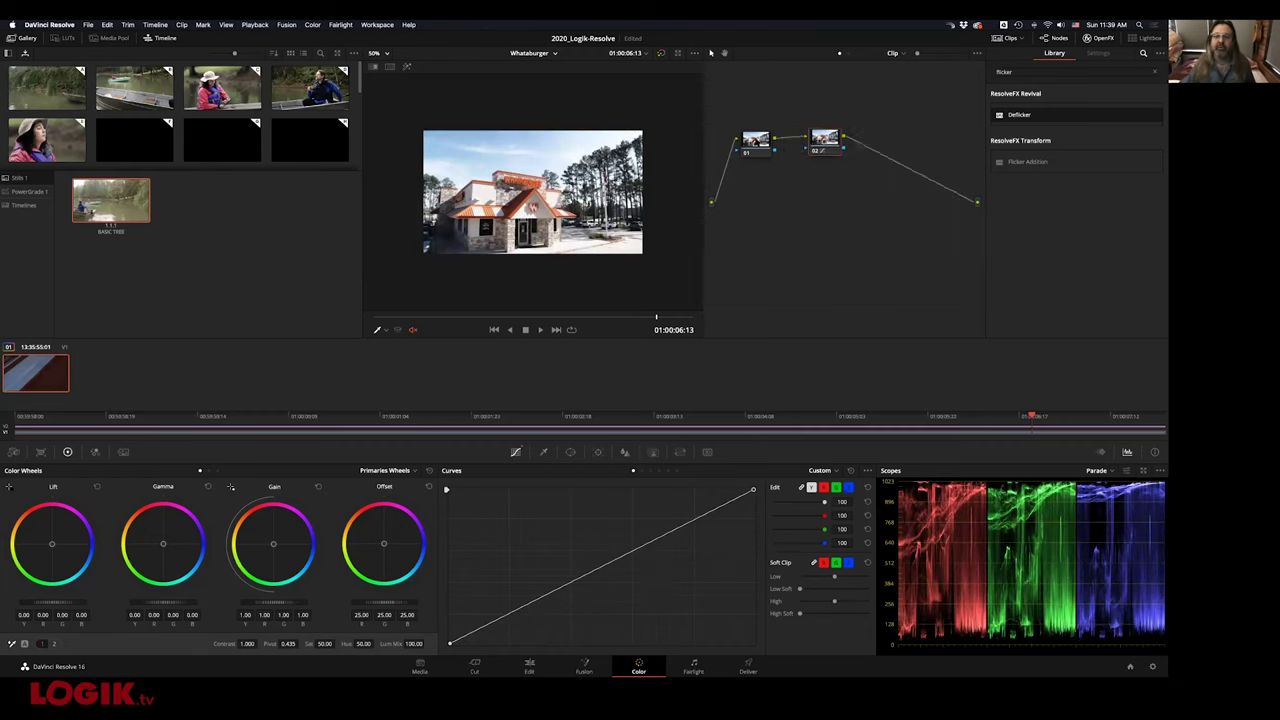
Set the overexposed clip to No LUT on the Media page, then return to Color
left_click(421, 666)
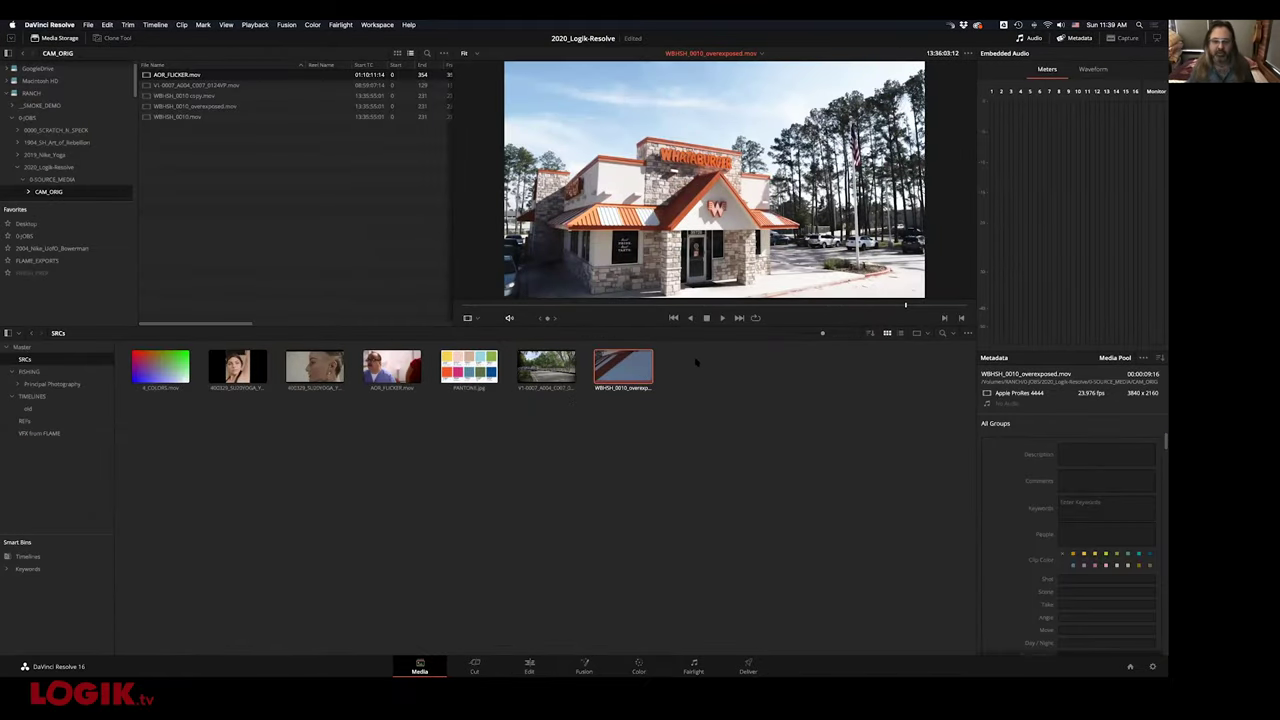
right_click(625, 368)
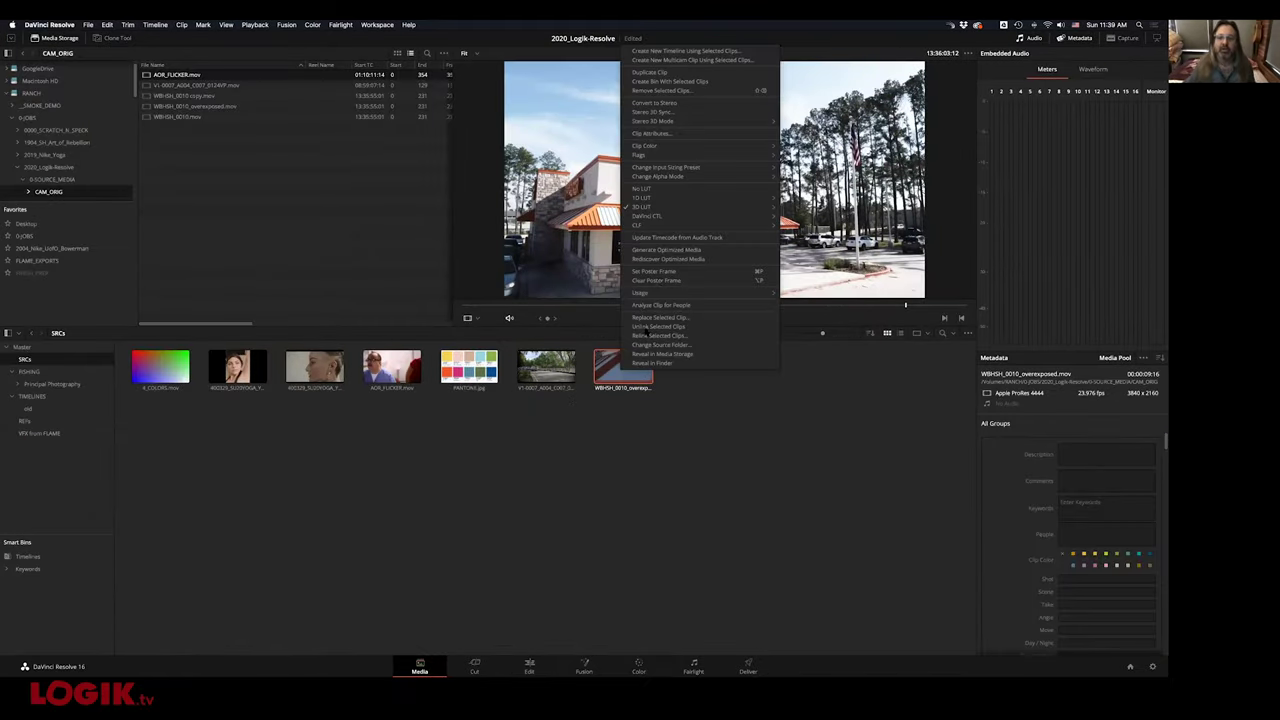
left_click(667, 190)
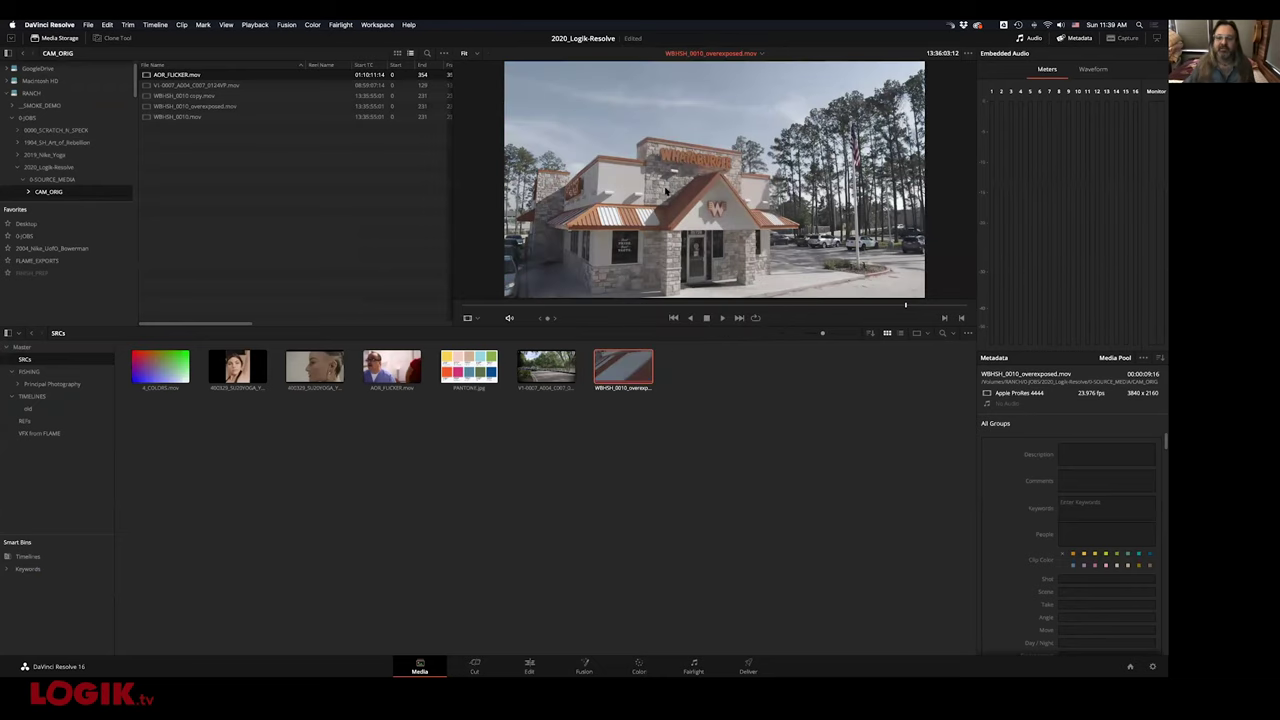
left_click(640, 665)
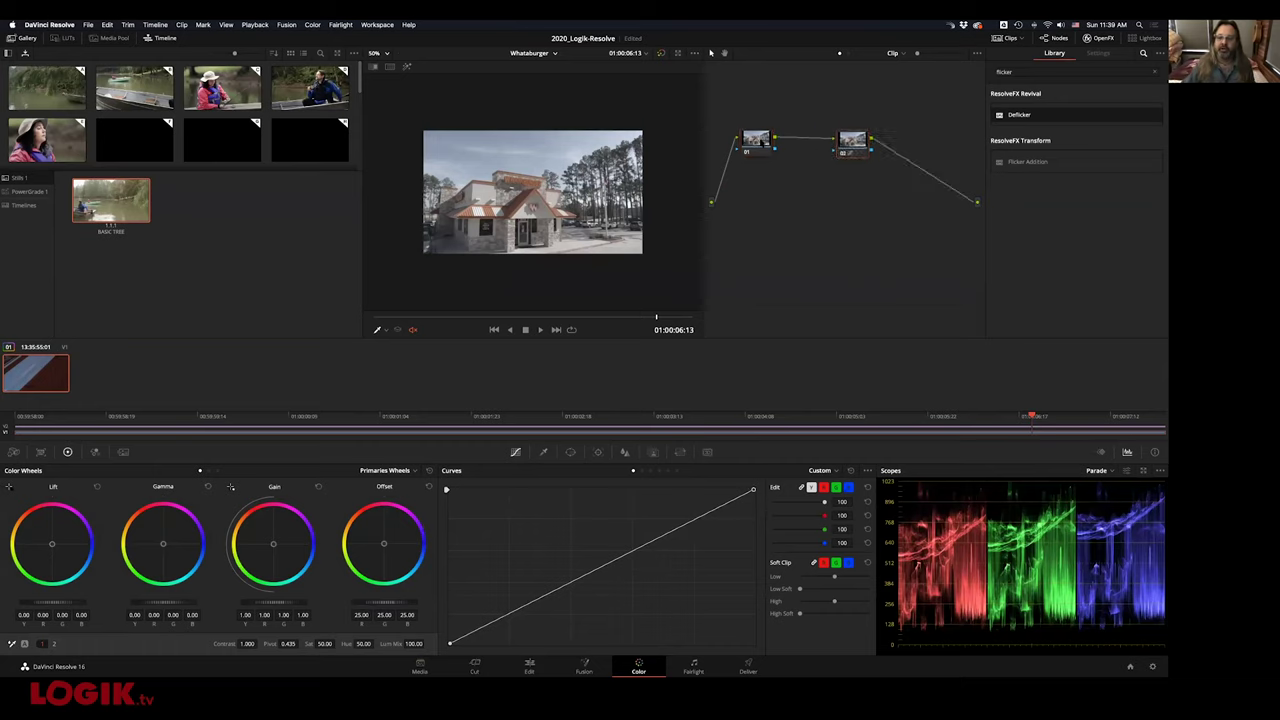
Apply an Arri 3D LUT to node 01 and rearrange nodes 01 and 02
right_click(795, 146)
mouse_move(846, 243)
mouse_move(900, 273)
mouse_move(962, 293)
left_click(1040, 296)
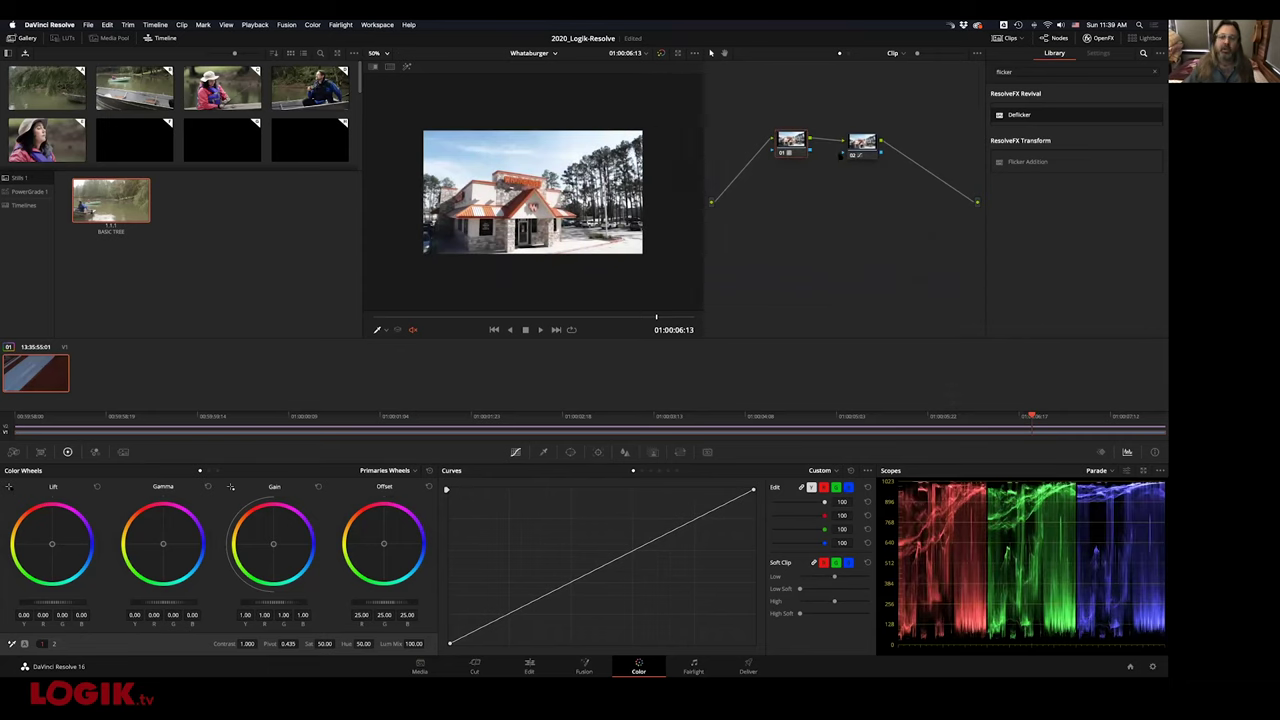
left_click_drag(862, 141, 877, 141)
left_click_drag(790, 141, 808, 141)
left_click_drag(886, 141, 871, 141)
Add a new node 03 before node 01 and lower the curve highlights further
mouse_move(753, 491)
left_mouse_down()
mouse_move(755, 543)
mouse_move(753, 490)
left_mouse_up()
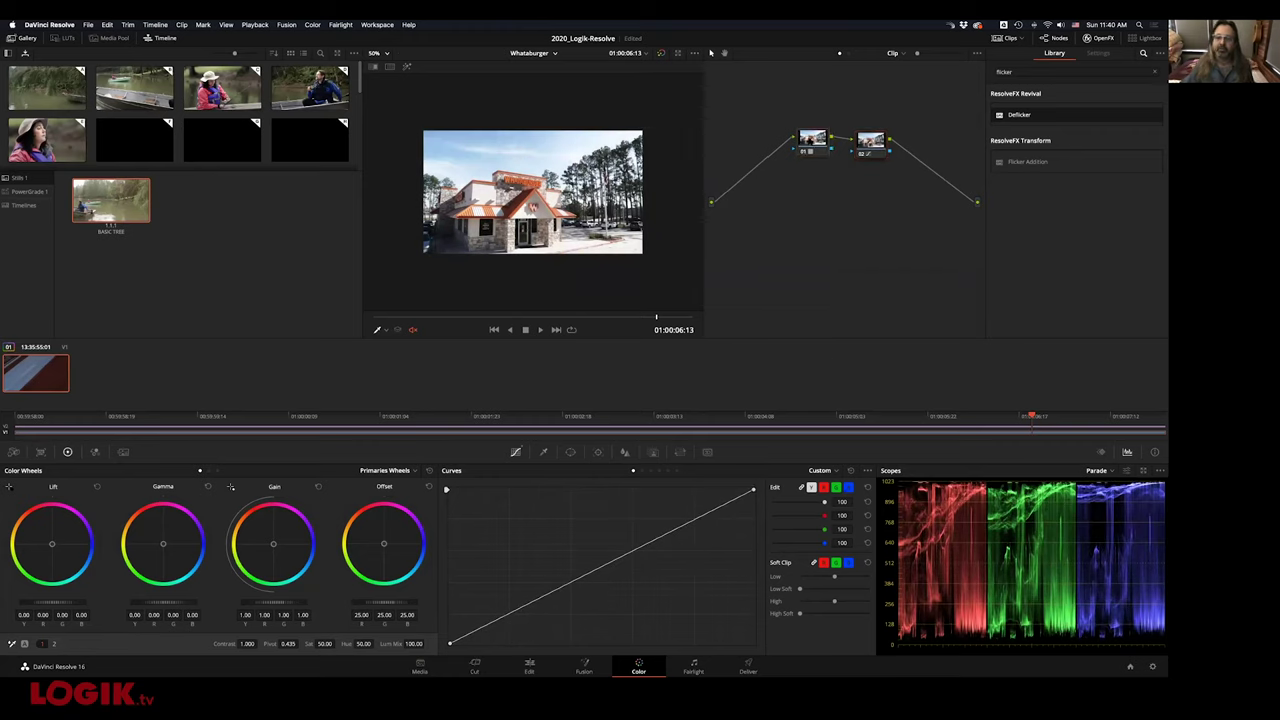
key("alt+shift+s")
left_click_drag(814, 177, 757, 140)
left_click_drag(753, 491, 753, 531)
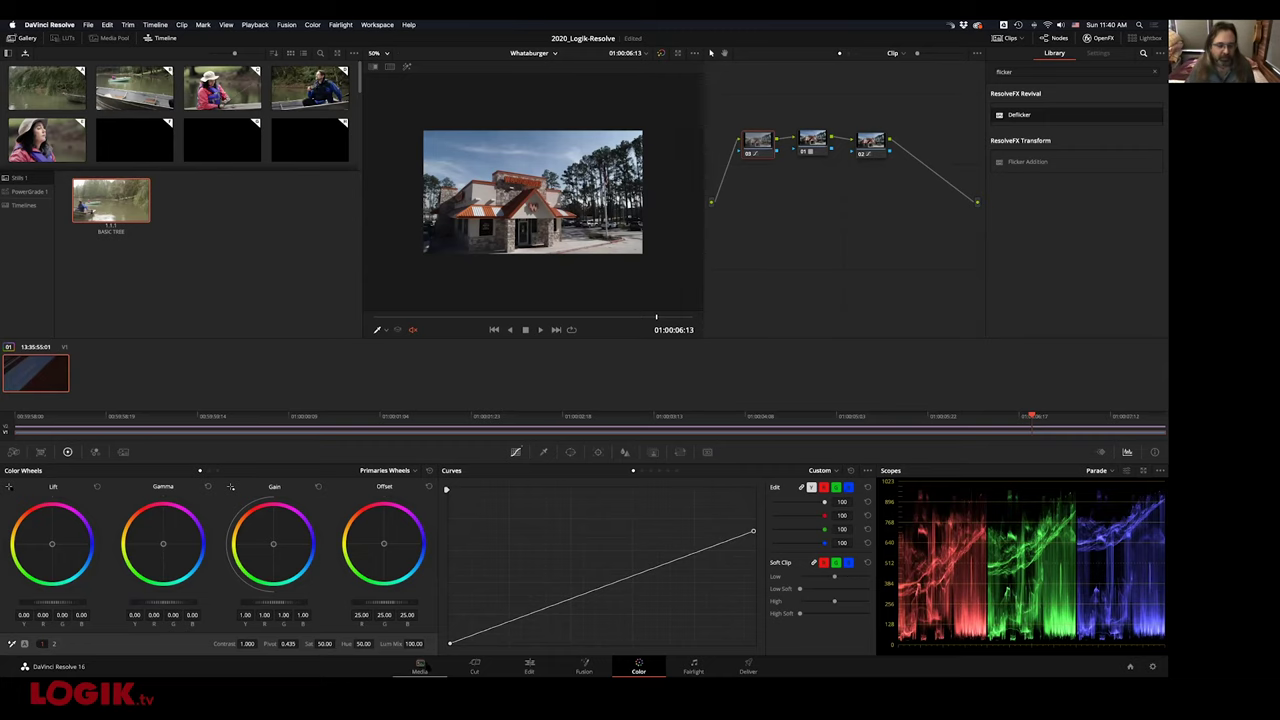
left_click(420, 666)
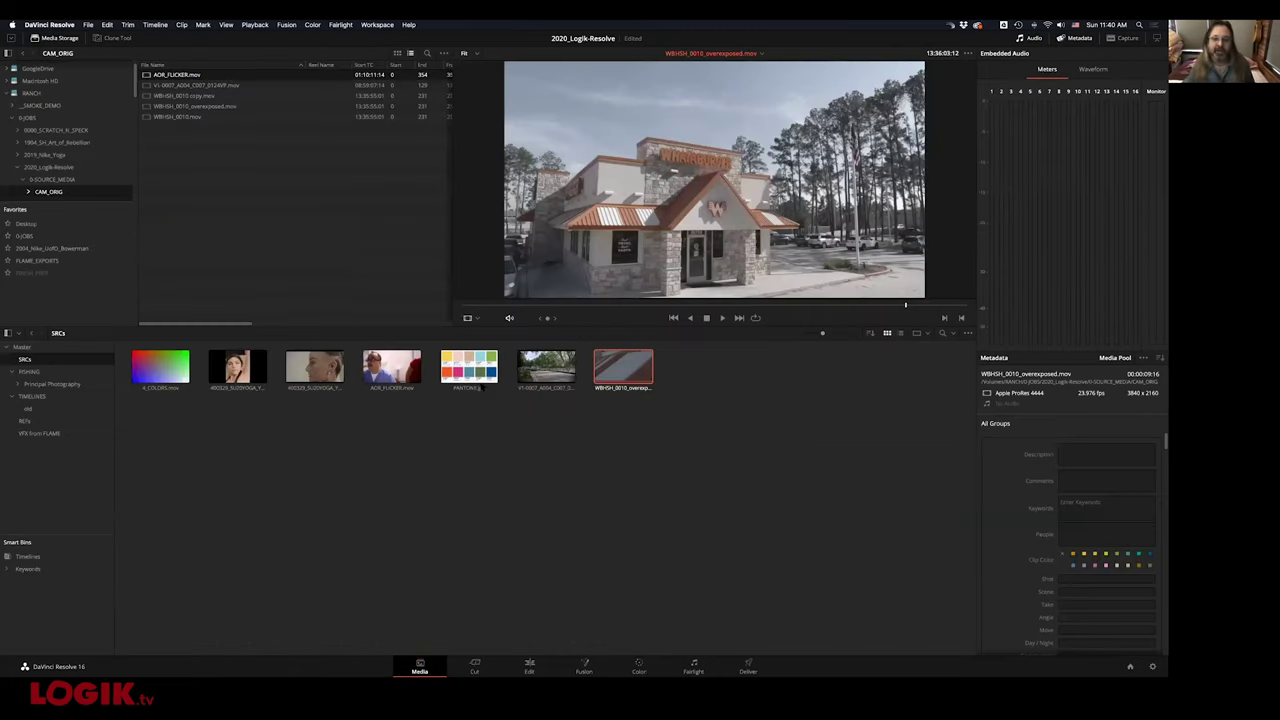
right_click(623, 369)
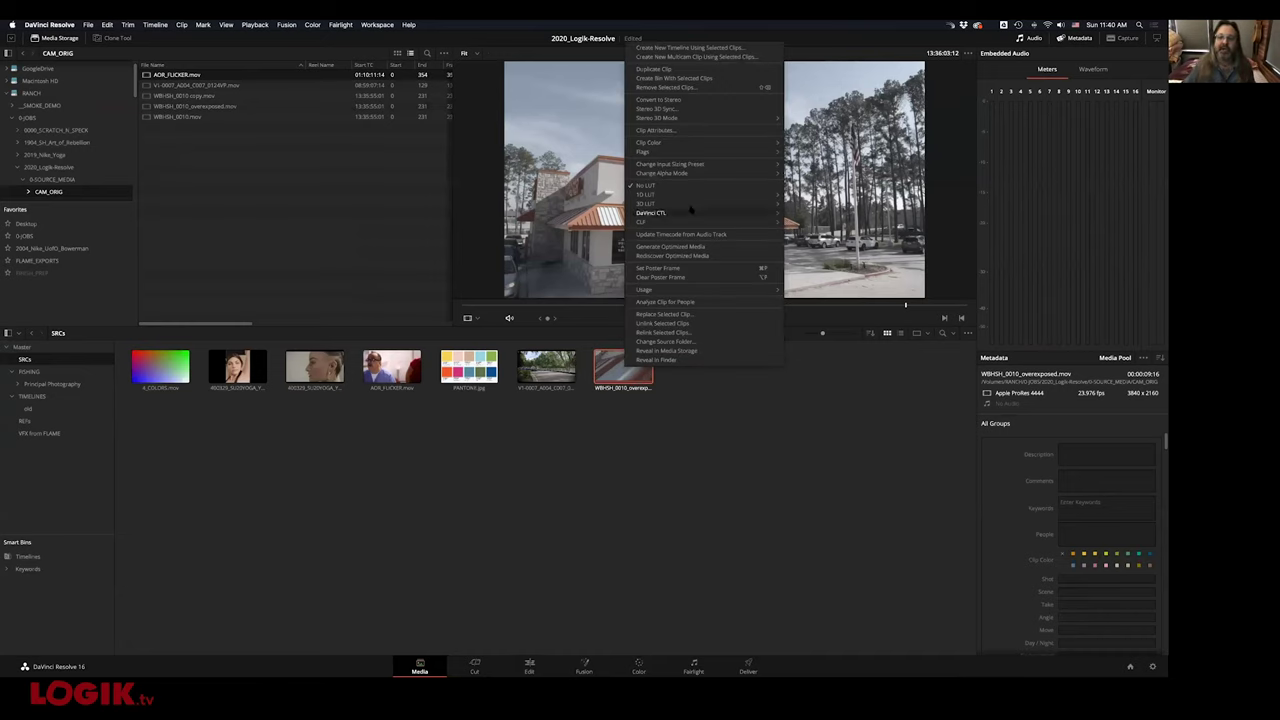
mouse_move(696, 206)
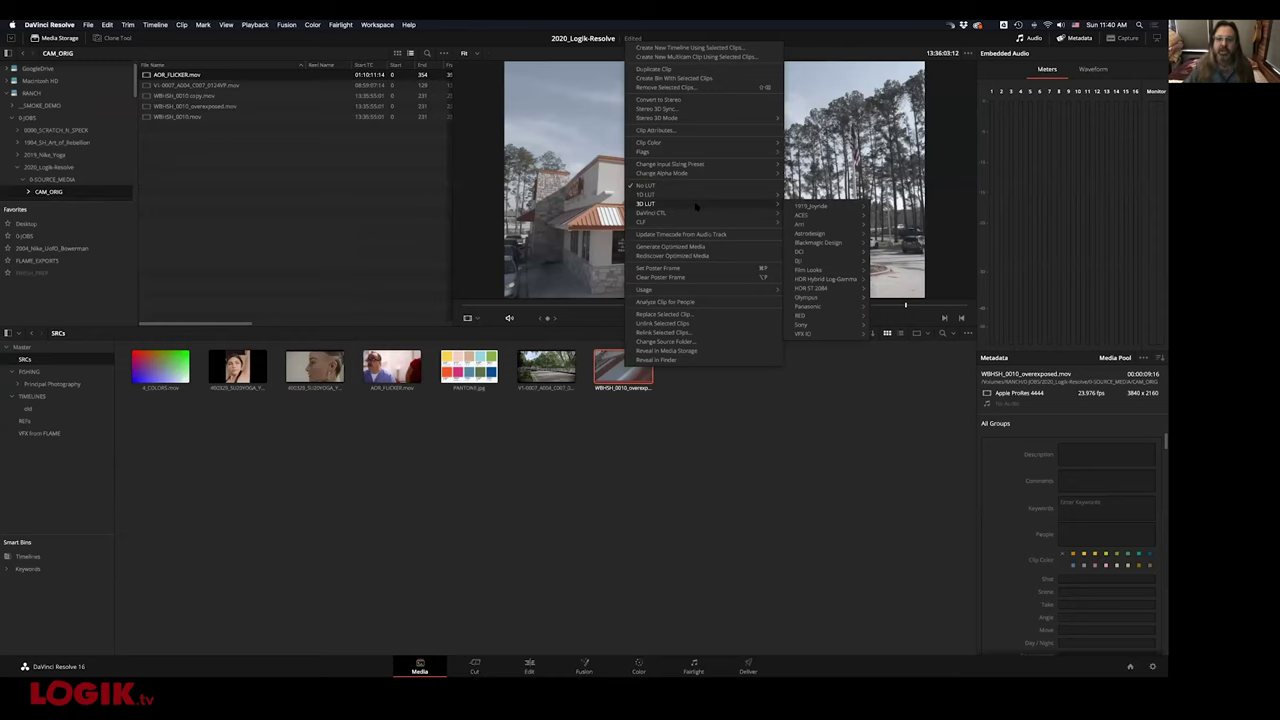
mouse_move(842, 208)
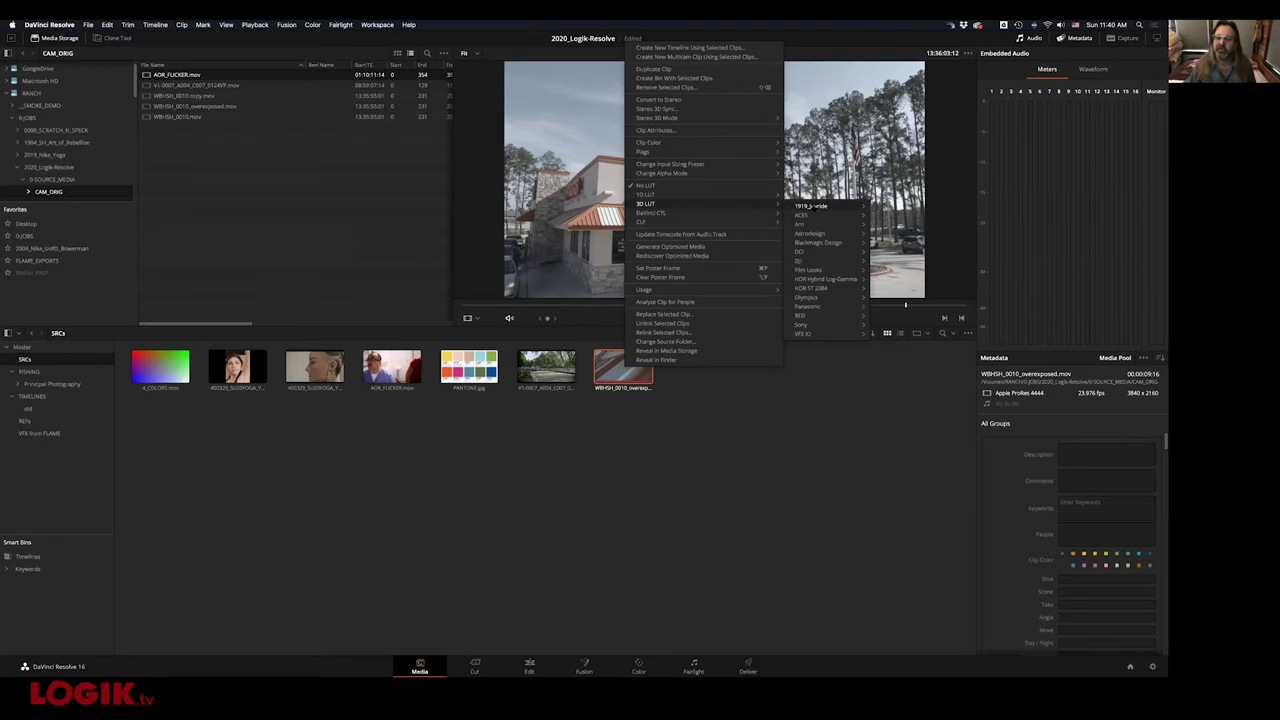
mouse_move(827, 335)
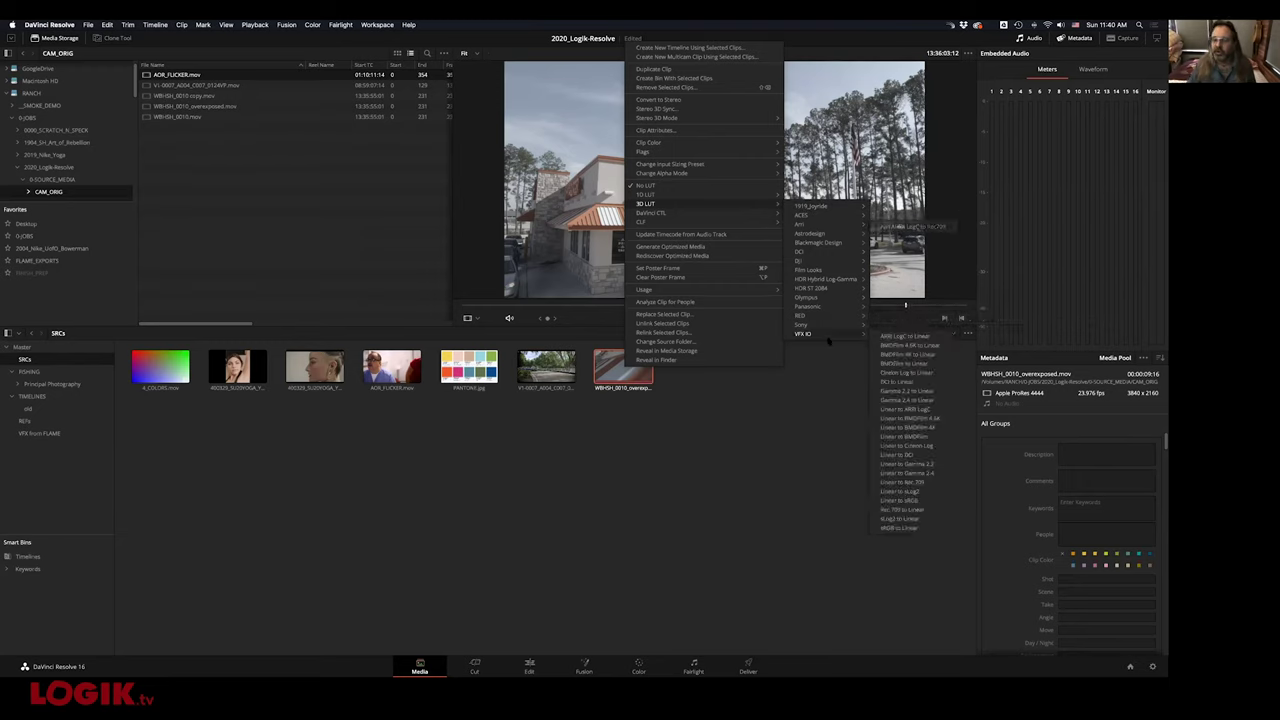
mouse_move(826, 238)
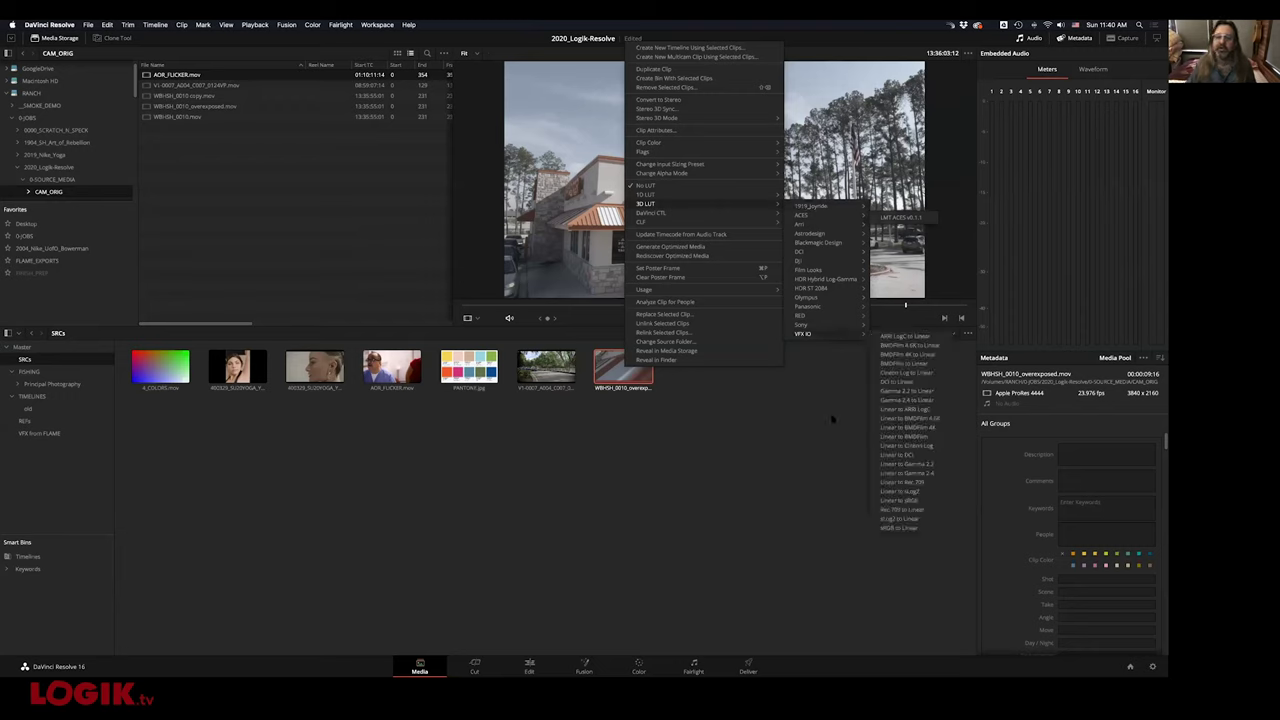
left_click(650, 415)
right_click(621, 370)
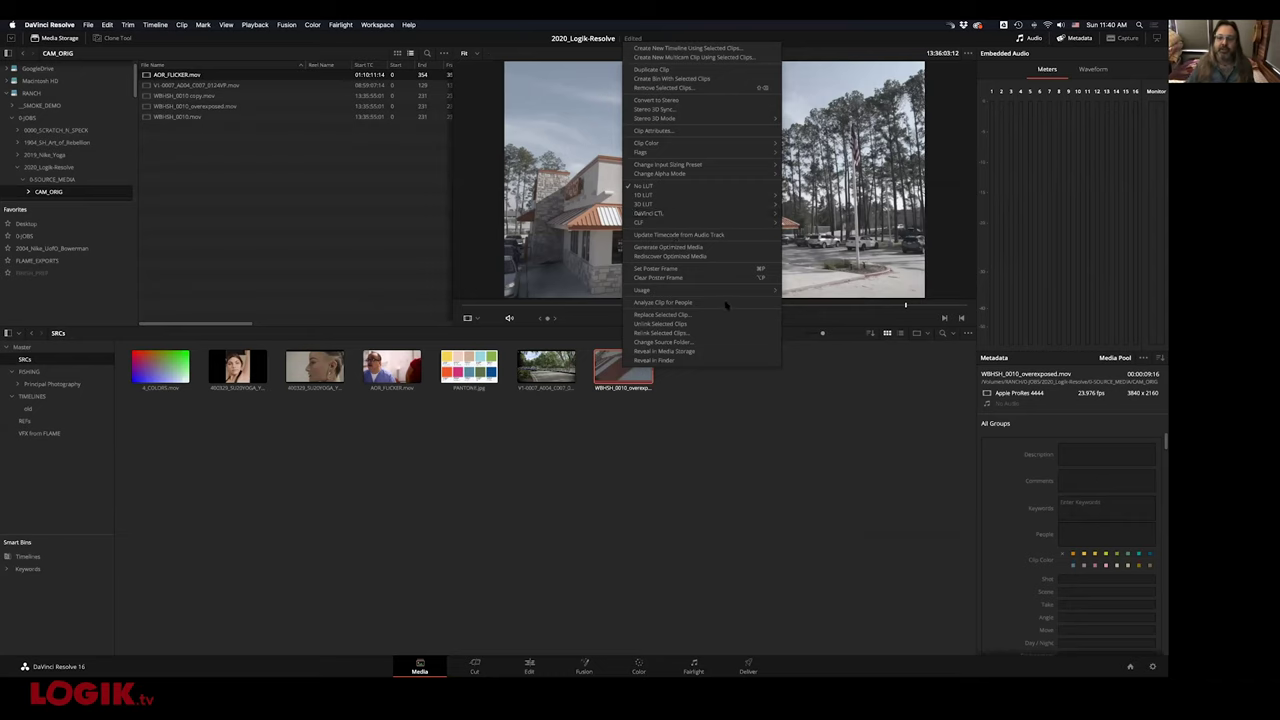
left_click(777, 437)
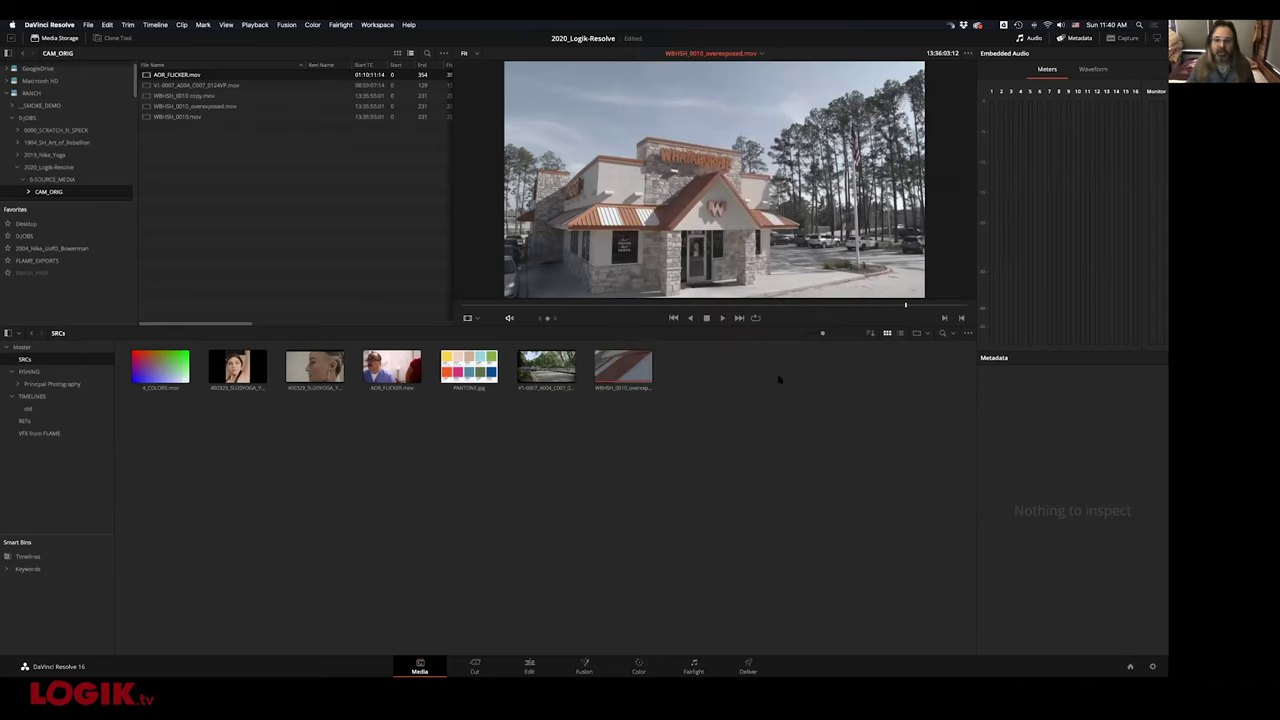
key("super+Tab")
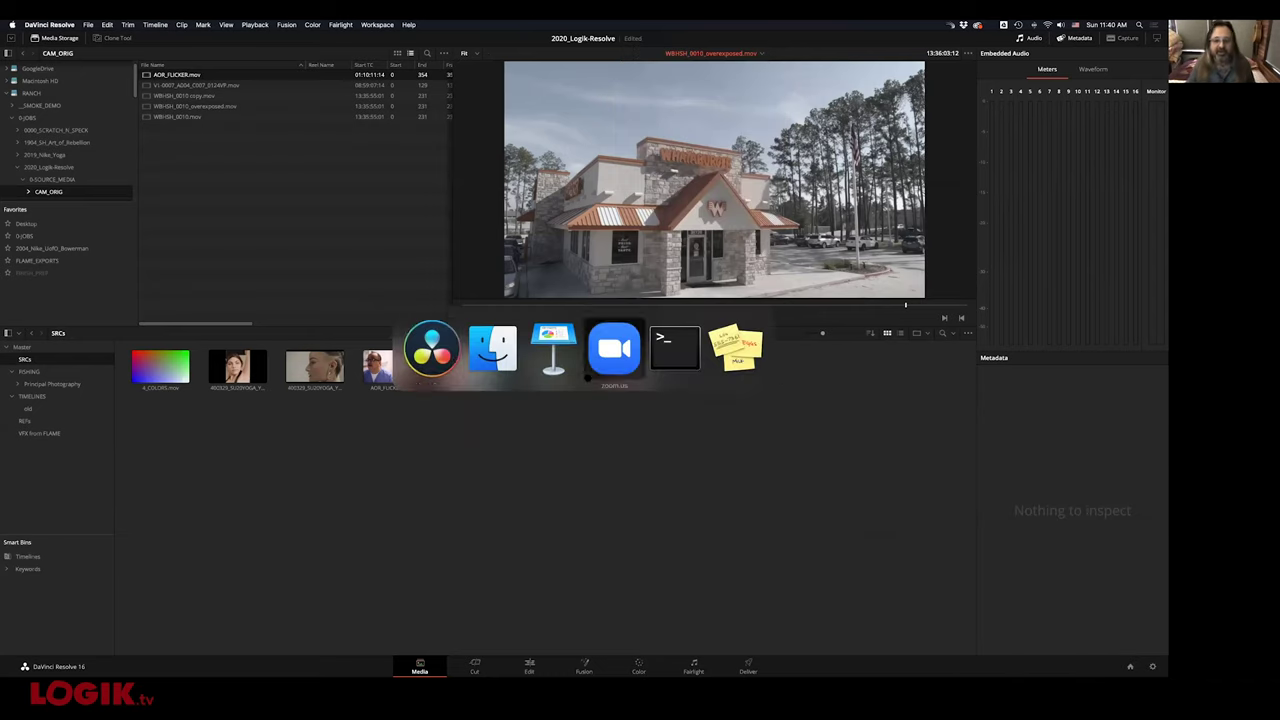
Bring forward the Finder window and select DaVinci Resolve's LUT folder
left_click(492, 346)
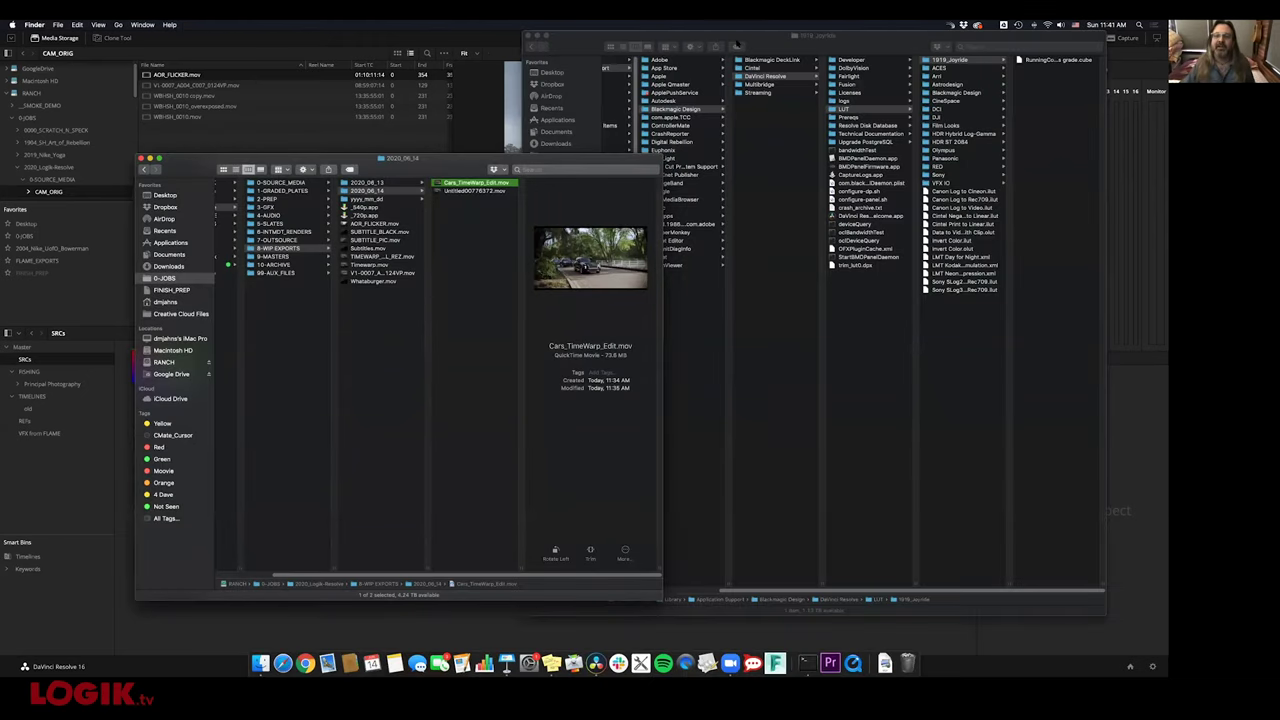
left_click(736, 45)
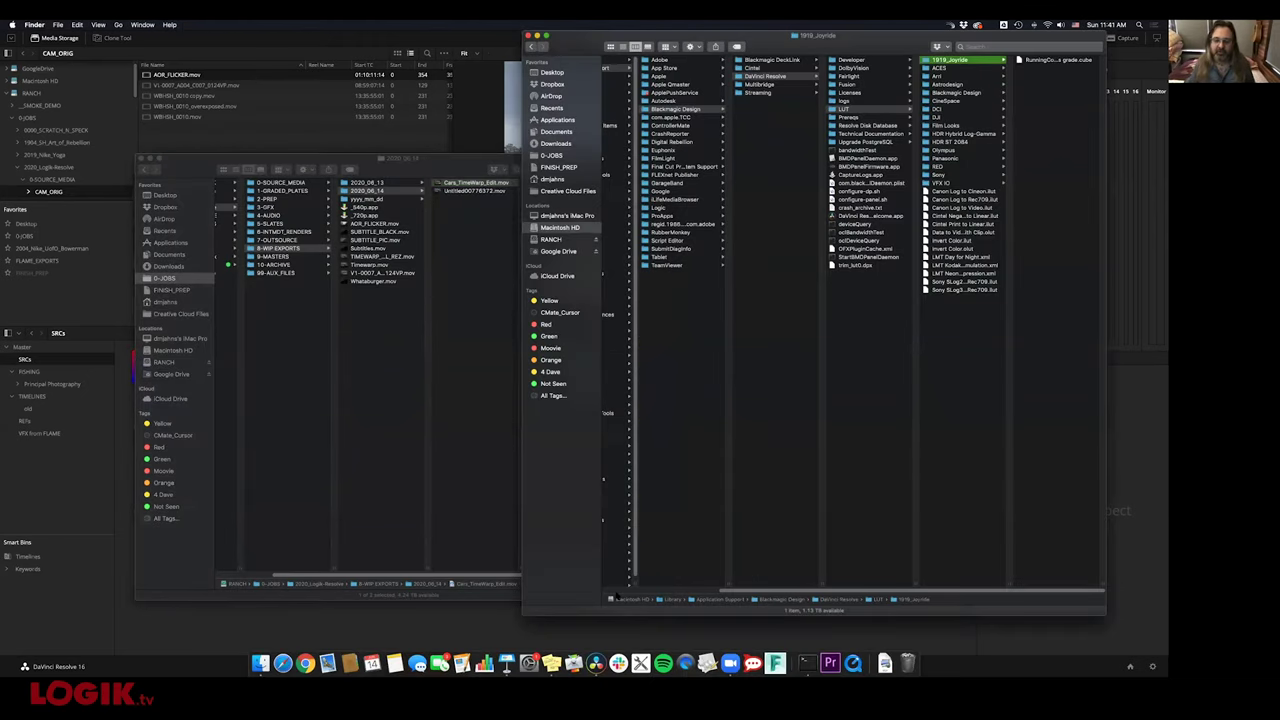
scroll(640, 585, "left", 5)
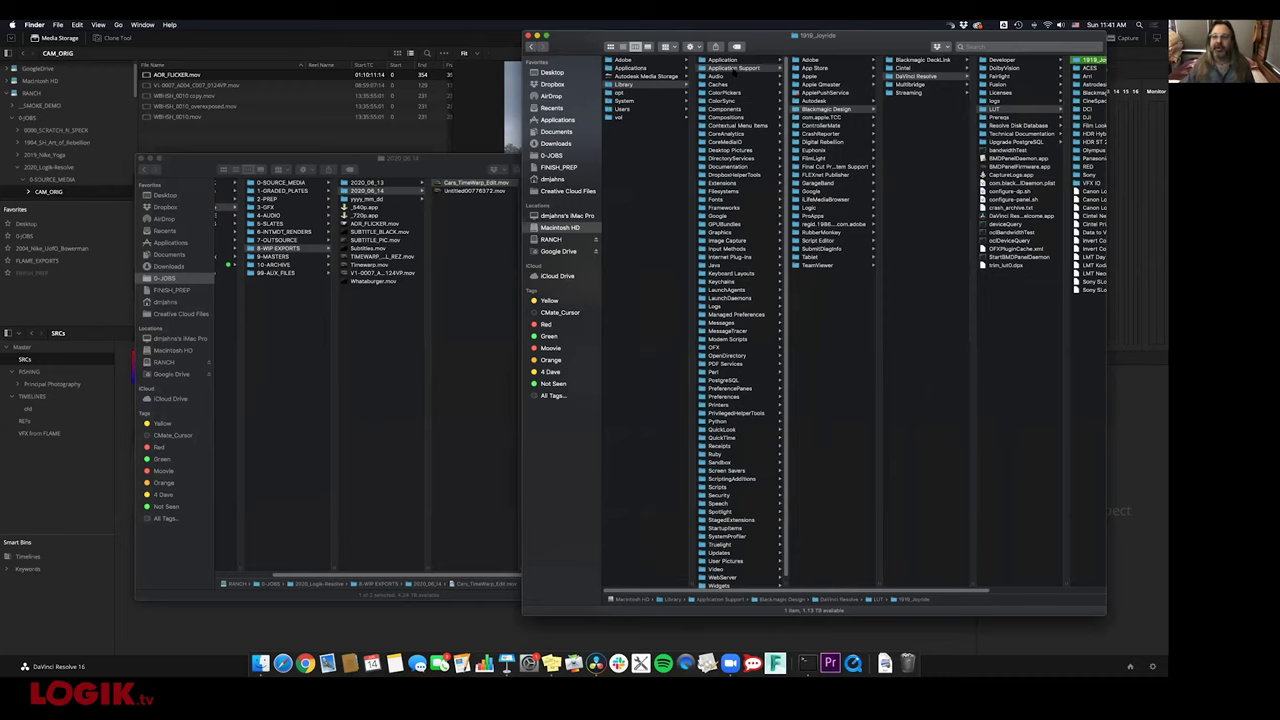
left_click(1012, 112)
left_click_drag(760, 35, 521, 35)
key("Right")
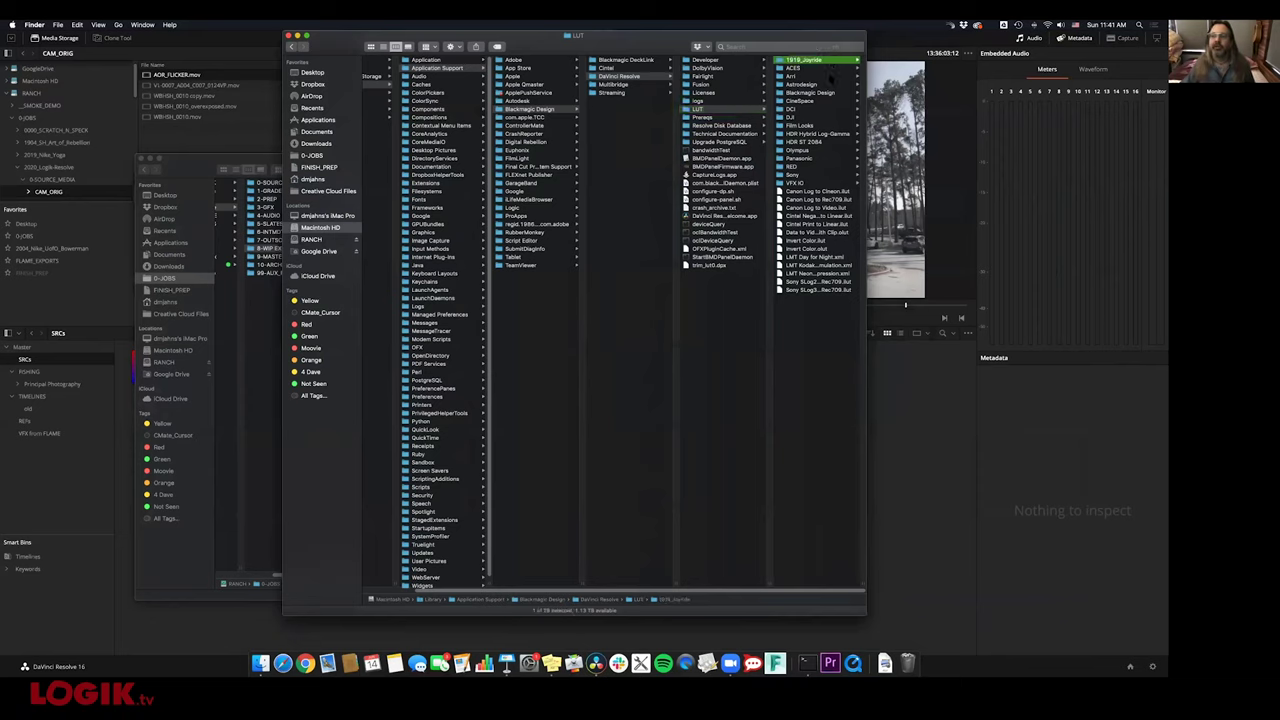
Create a new folder named LOGIK inside the LUT folder, then return to Resolve
right_click(703, 350)
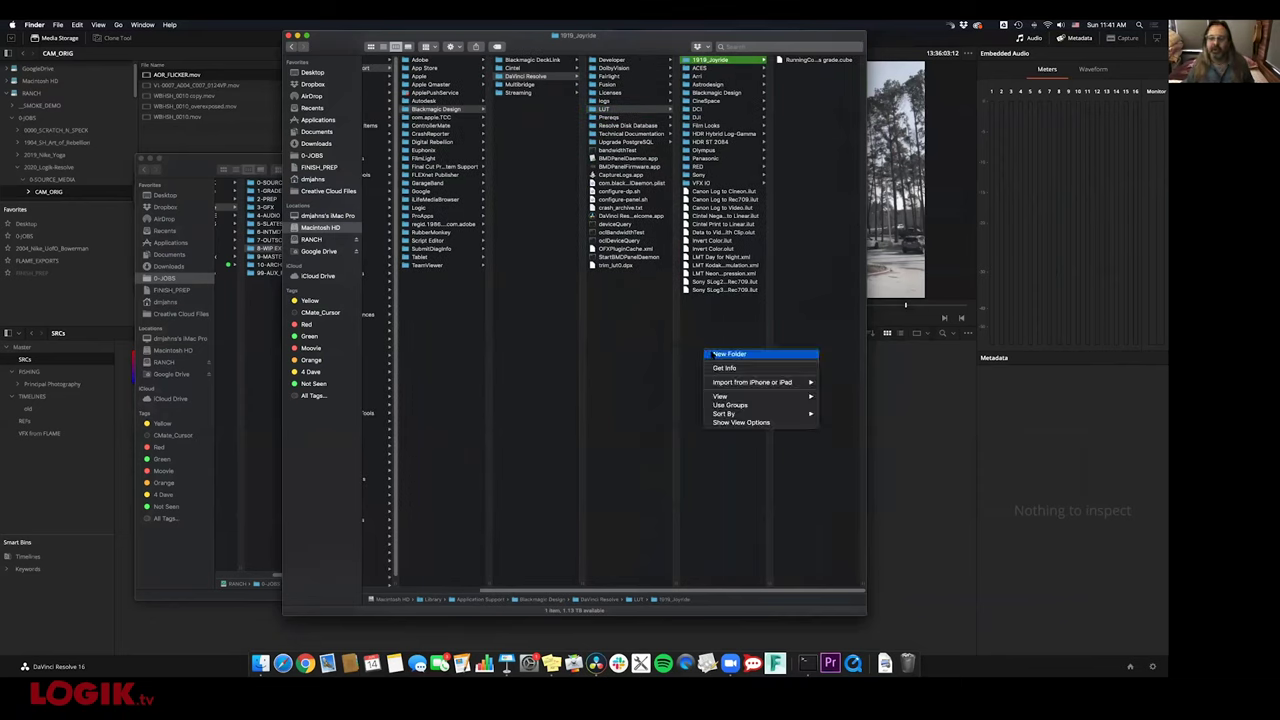
left_click(728, 354)
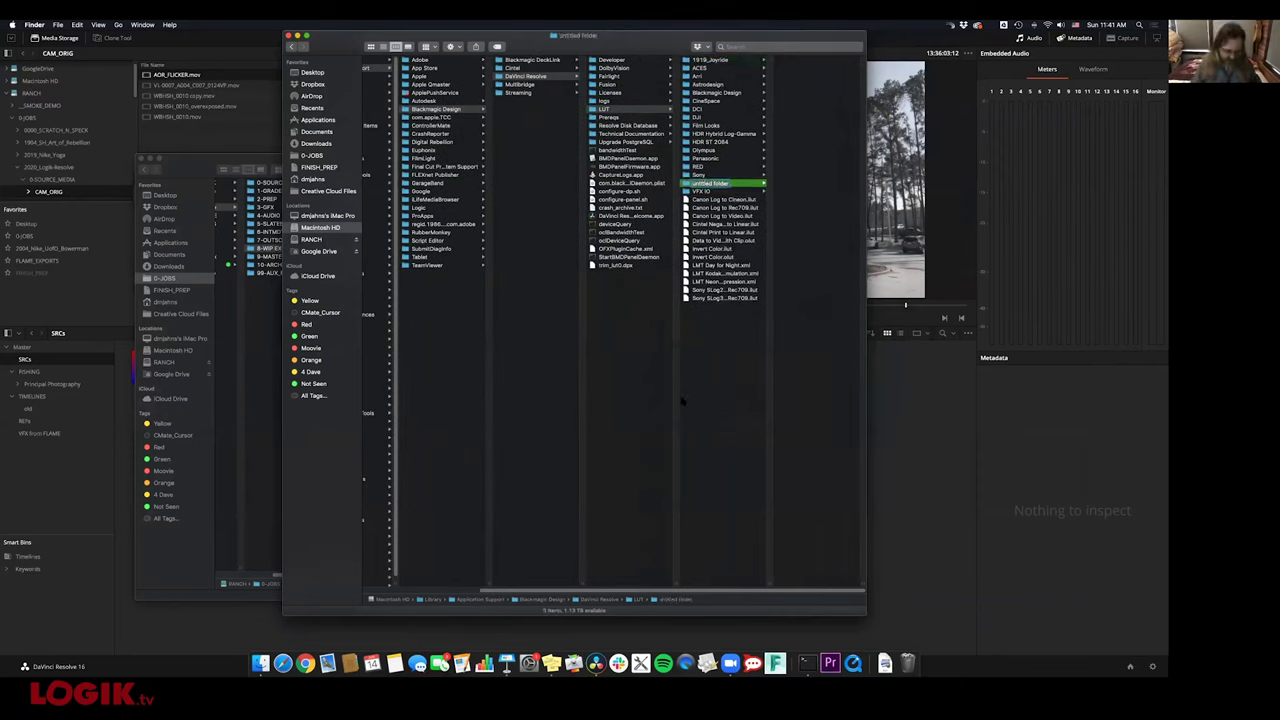
type("LOGIK")
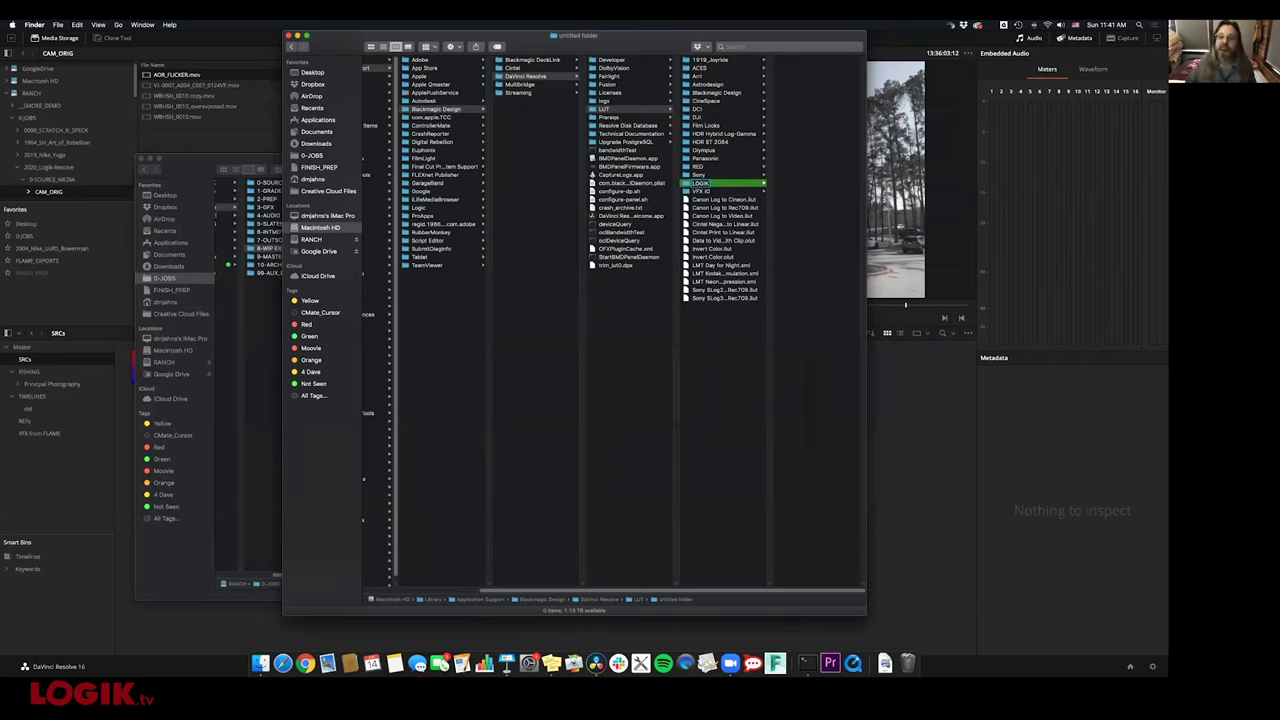
key("Return")
left_click(714, 388)
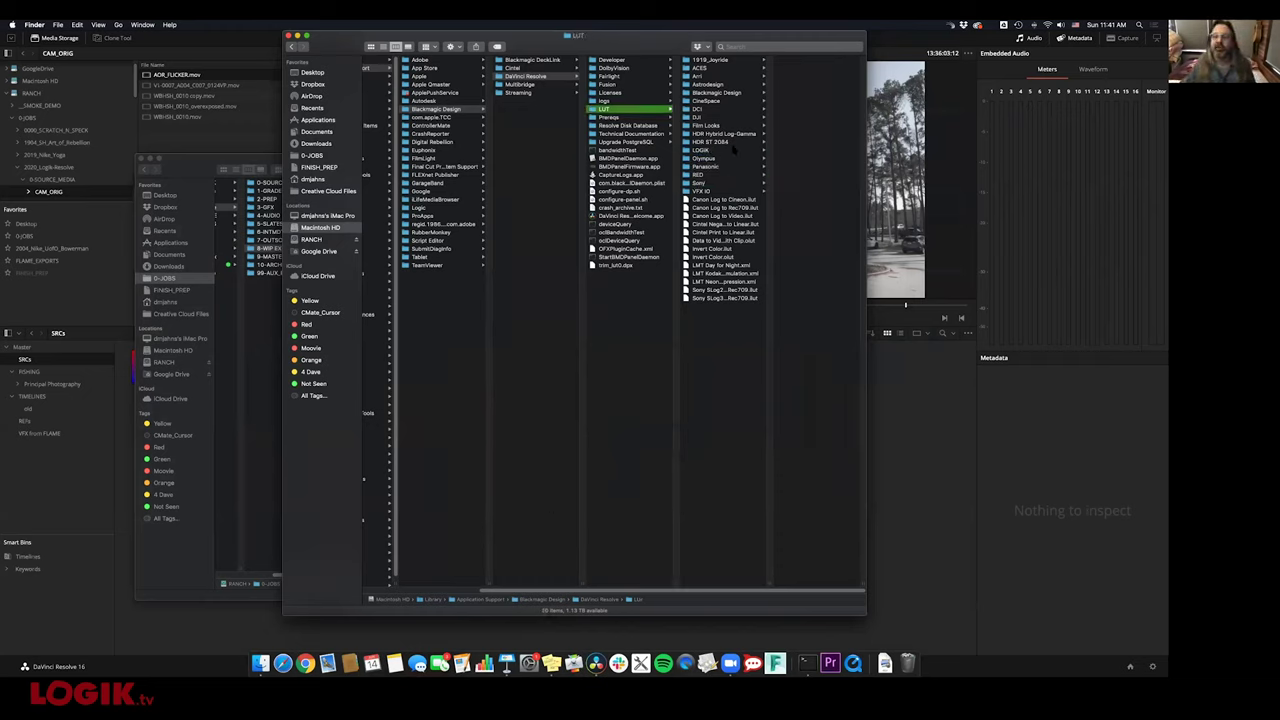
left_click(736, 150)
key("super+Tab")
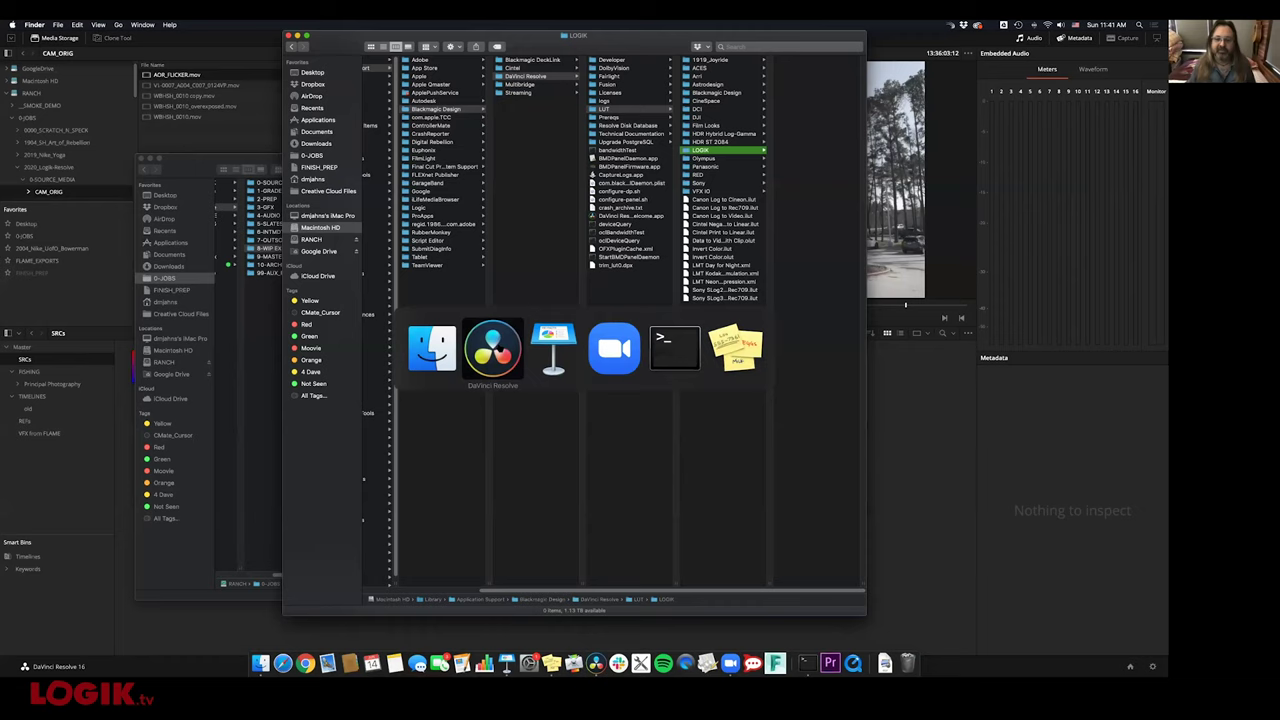
Check the clip's 3D LUT submenu, dismiss it, and switch to the Edit page
right_click(626, 367)
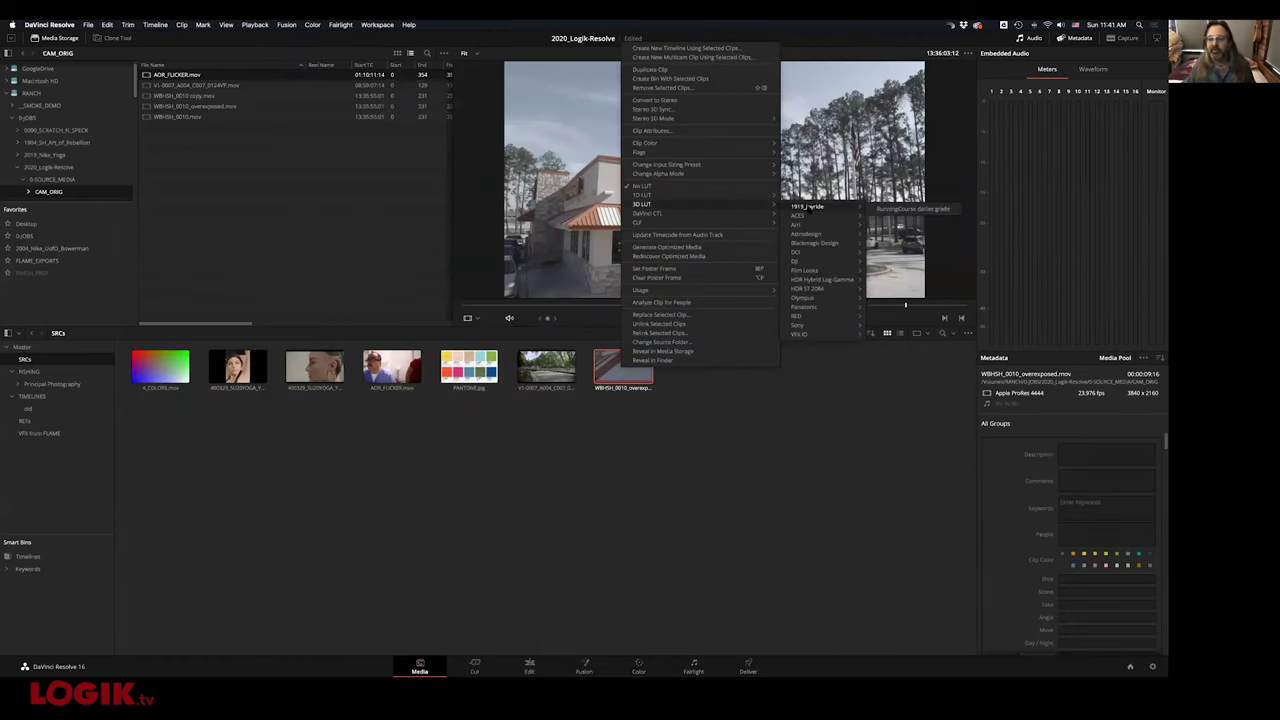
mouse_move(810, 271)
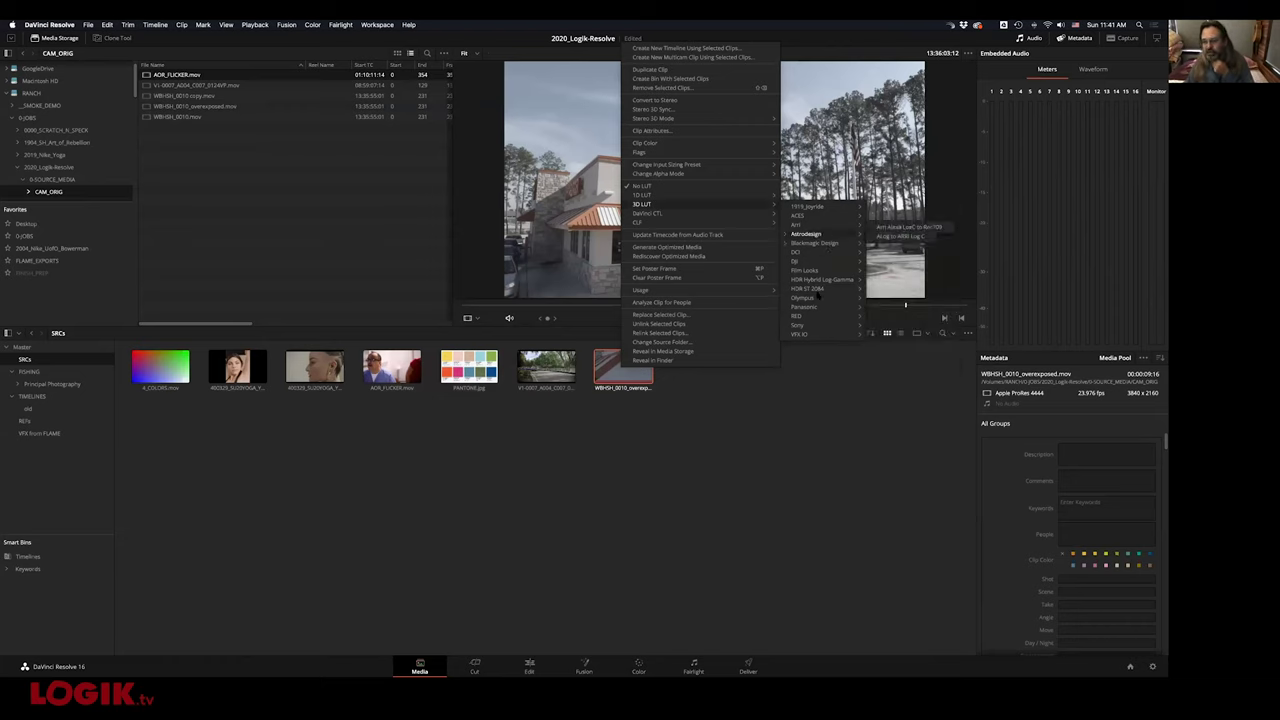
mouse_move(800, 334)
left_click(815, 374)
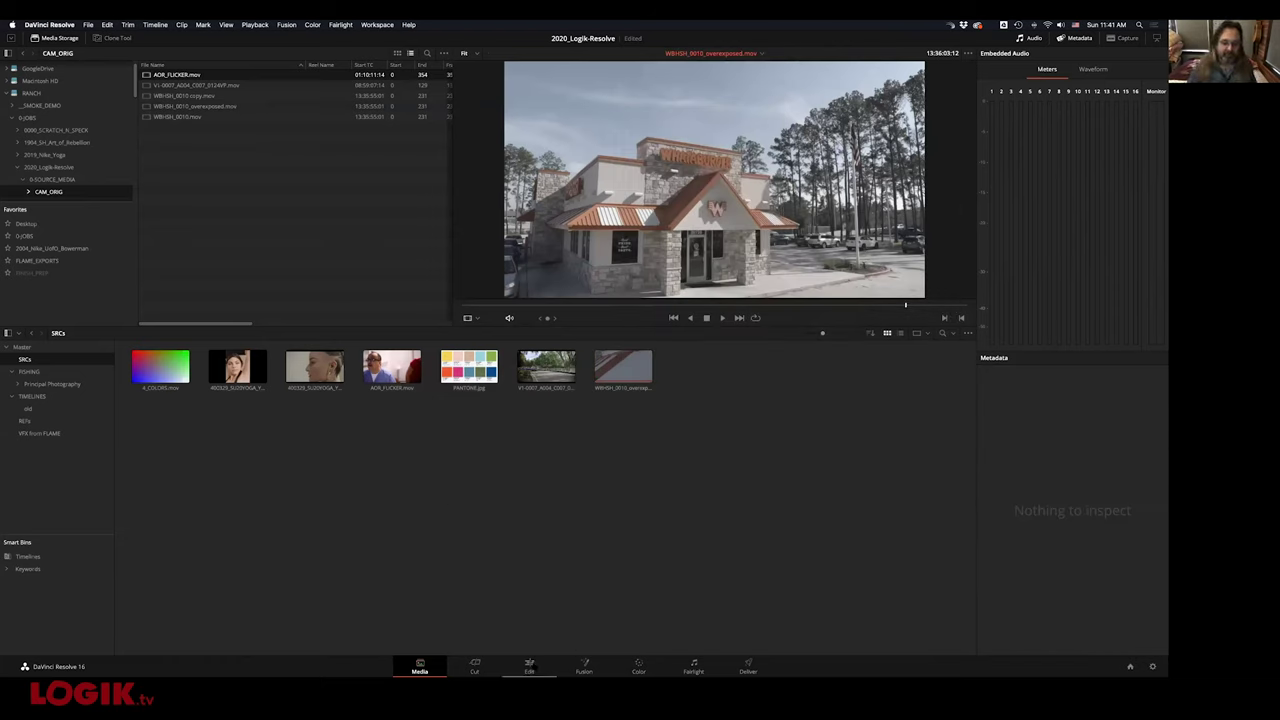
left_click(529, 666)
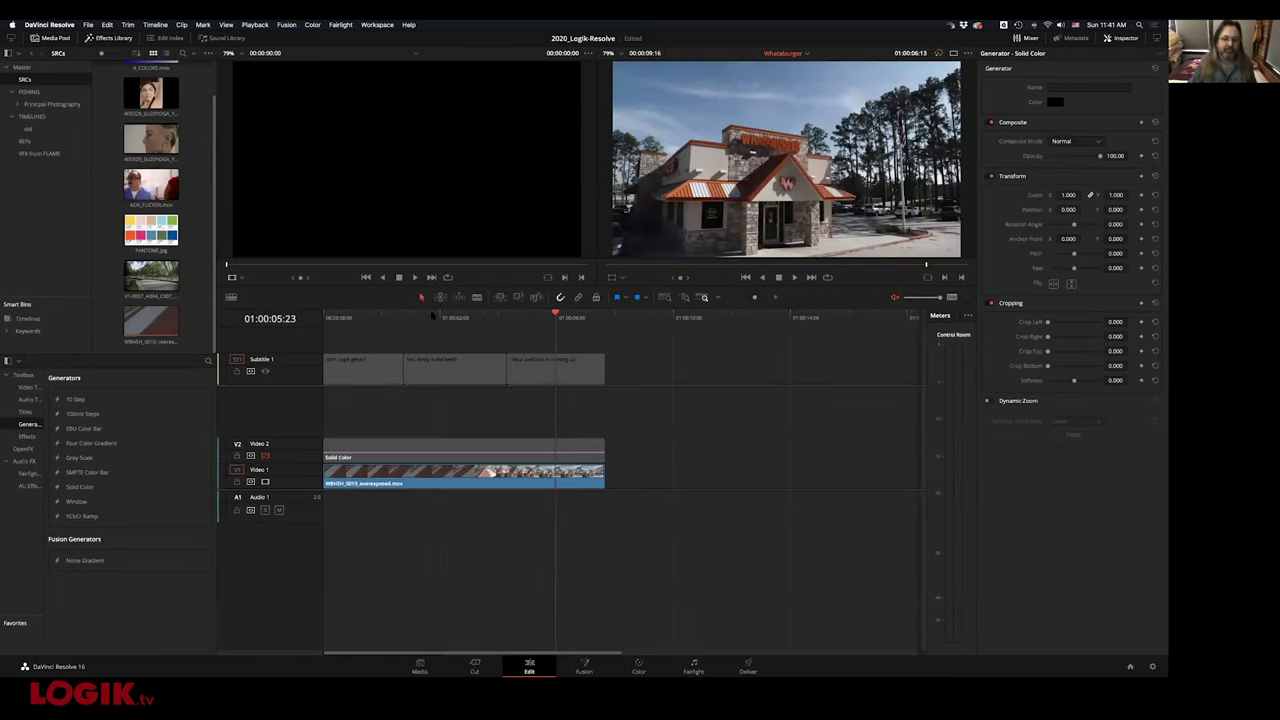
Enlarge and enable the Subtitle 1 track, then select the 'Isn't Logik great?' caption
left_click_drag(333, 318, 323, 318)
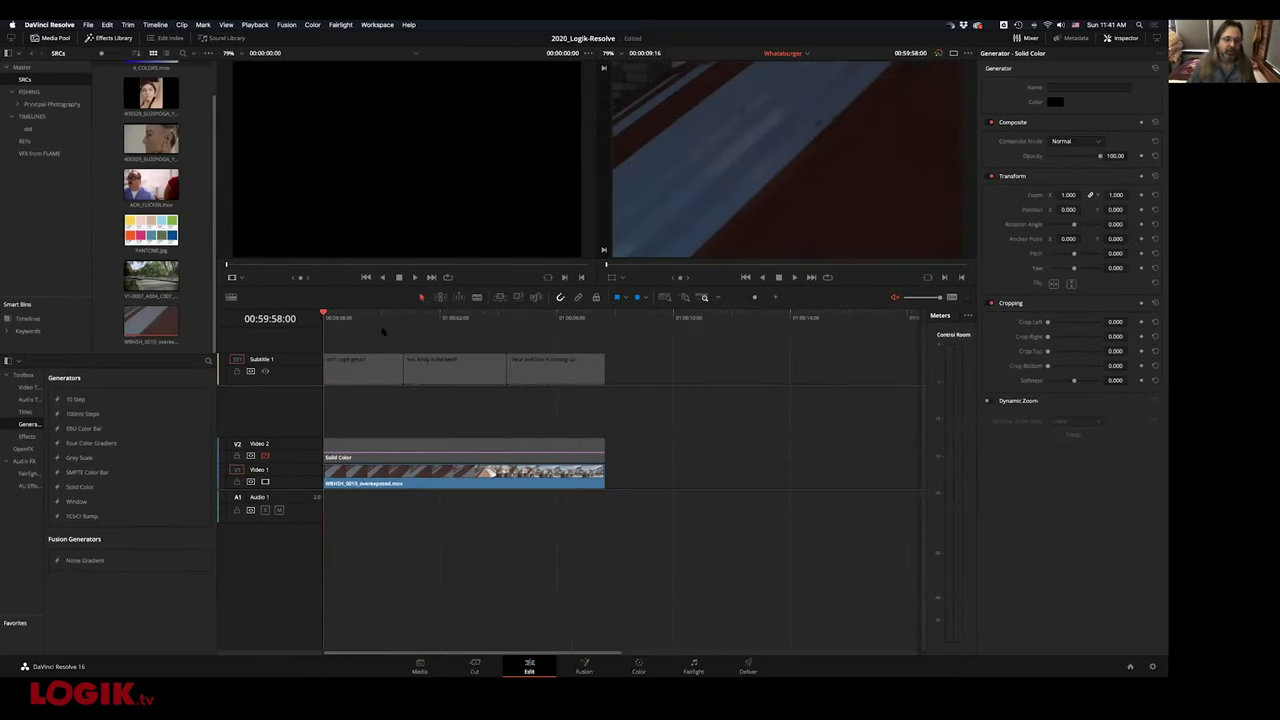
mouse_move(314, 388)
left_mouse_down()
mouse_move(313, 429)
mouse_move(312, 408)
left_mouse_up()
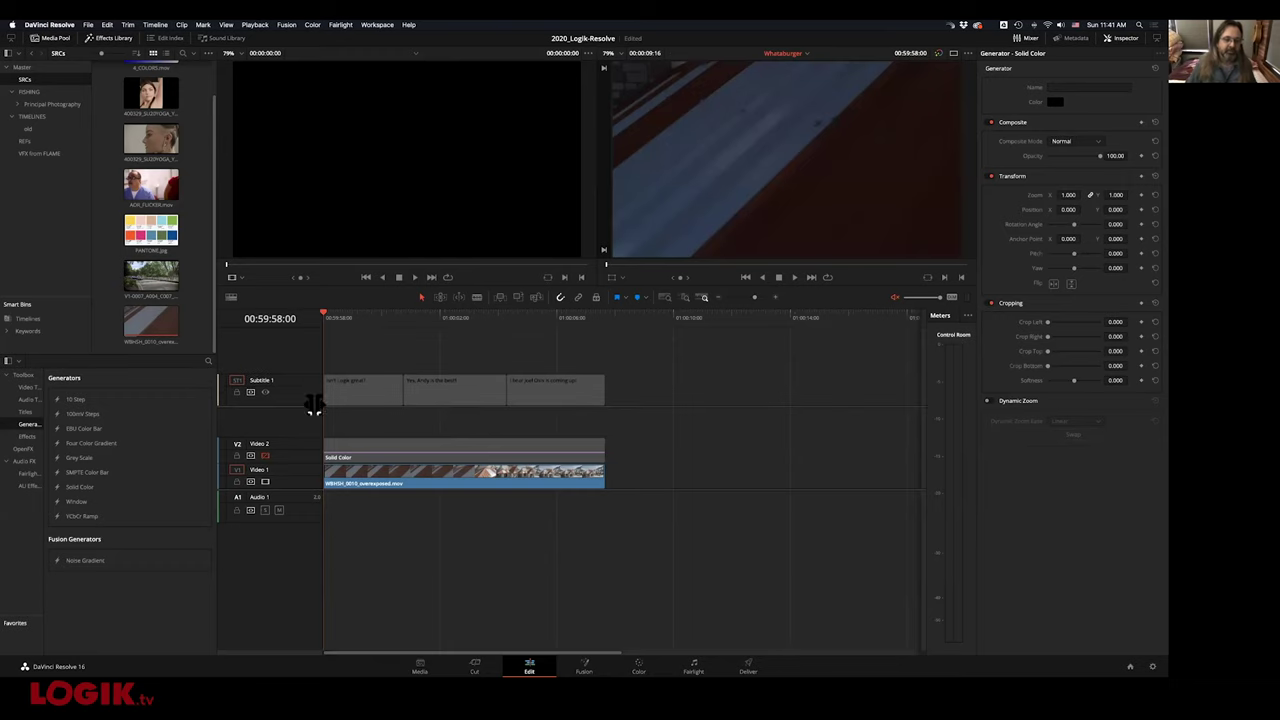
left_click(381, 320)
left_click_drag(395, 320, 331, 320)
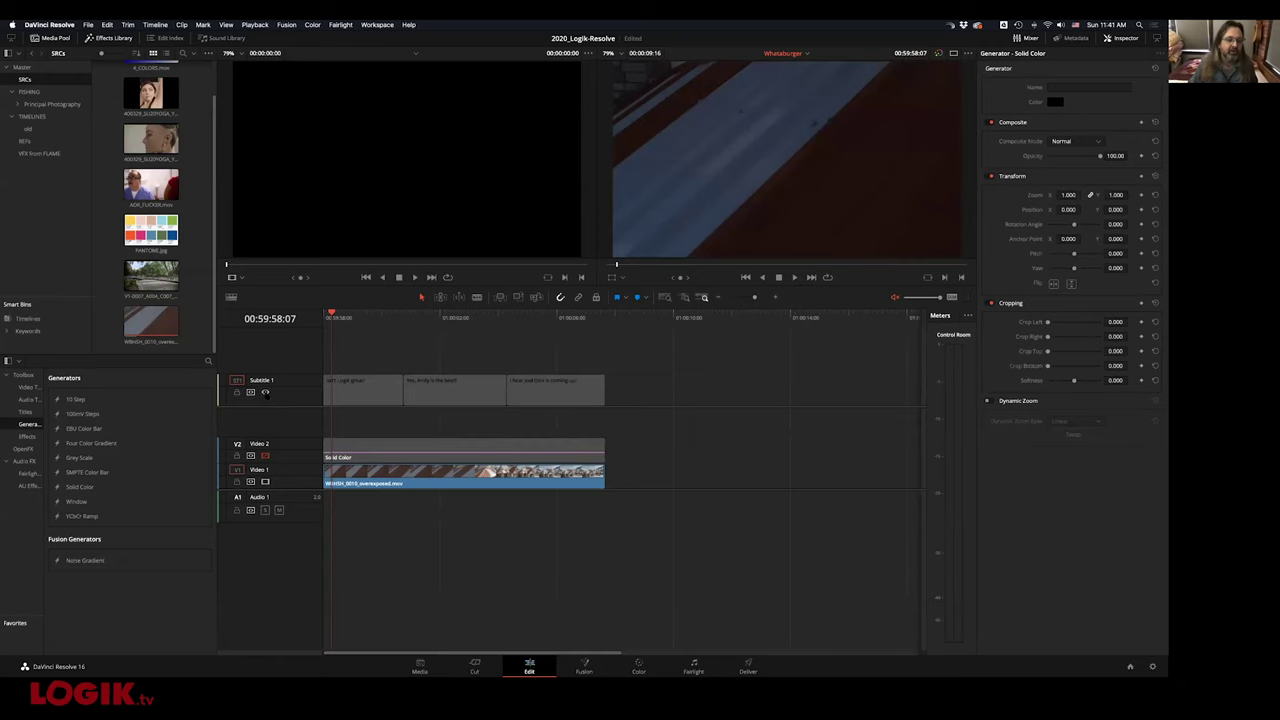
left_click(265, 392)
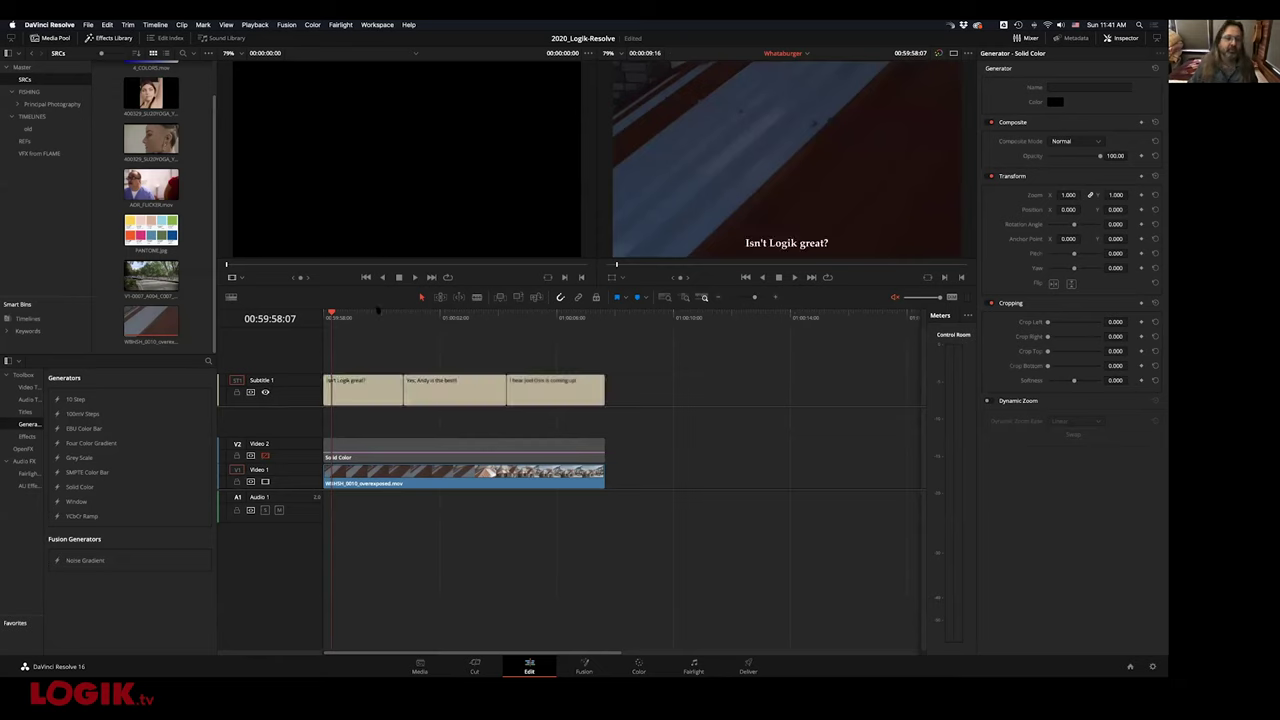
left_click(342, 318)
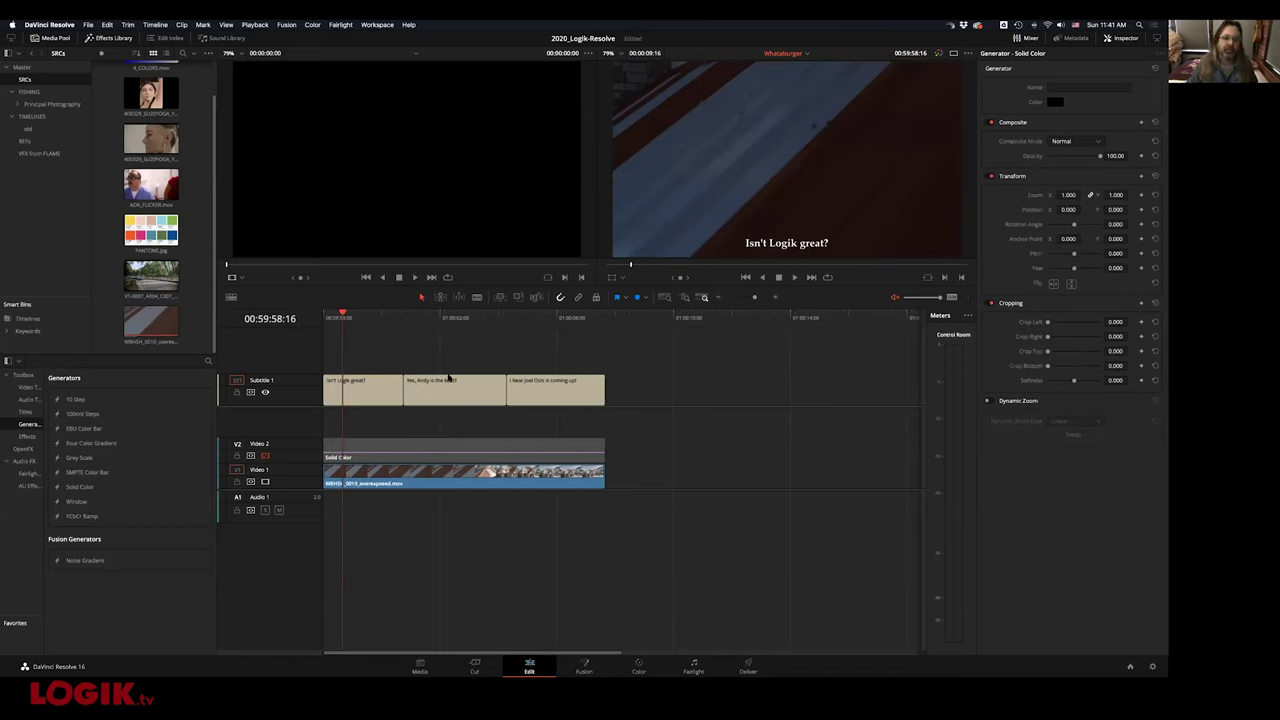
left_click(369, 380)
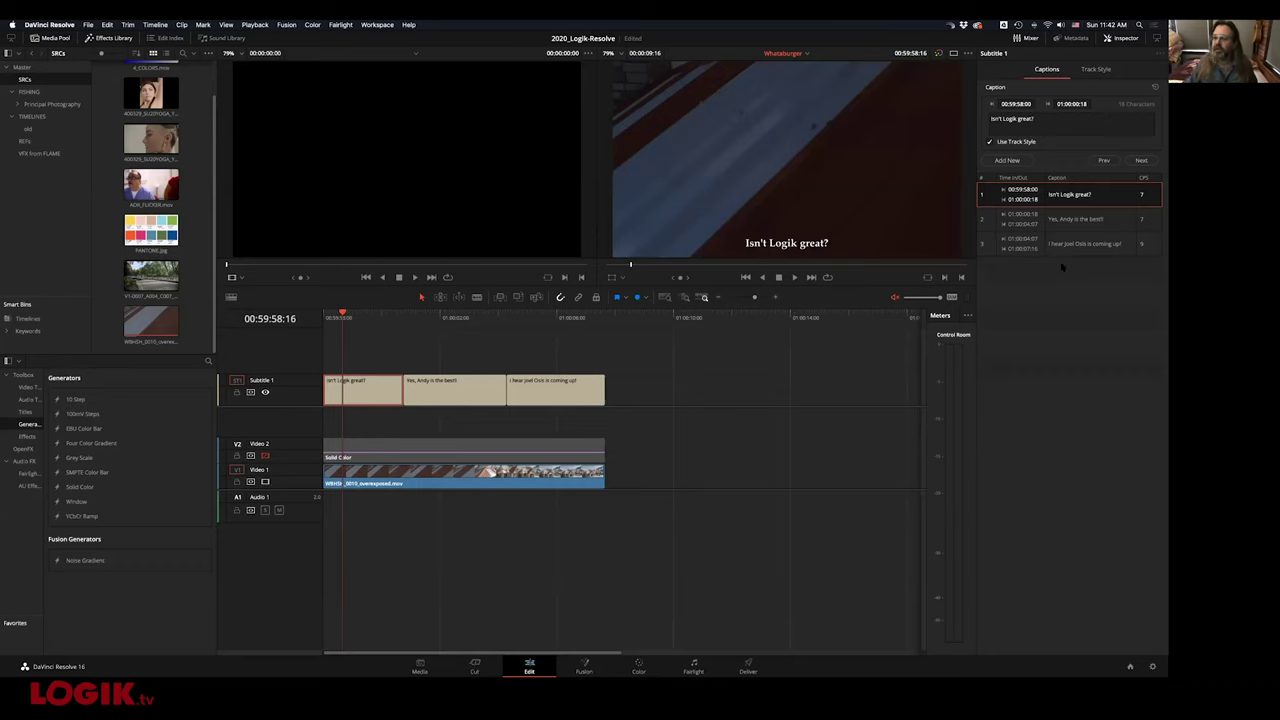
Step through the three captions, then raise the subtitle Track Style size from 58 to 98
left_click(1077, 224)
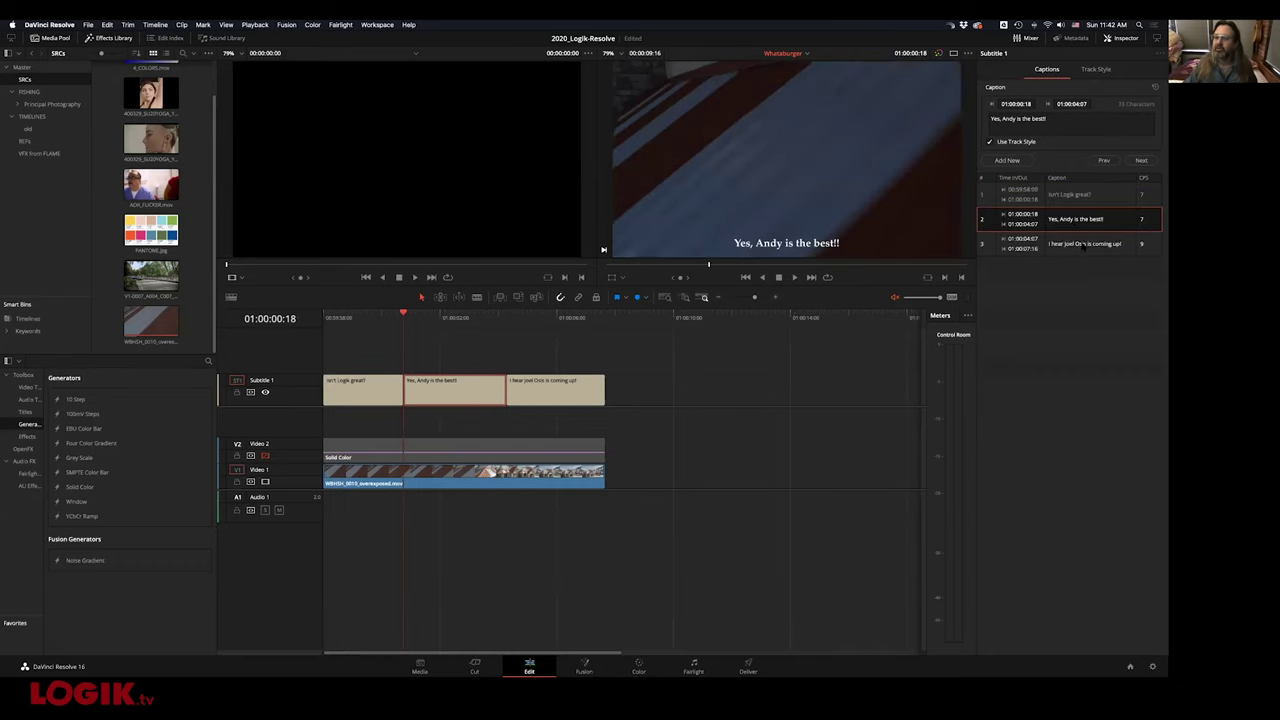
left_click(1080, 244)
left_click(1077, 197)
left_click(1078, 220)
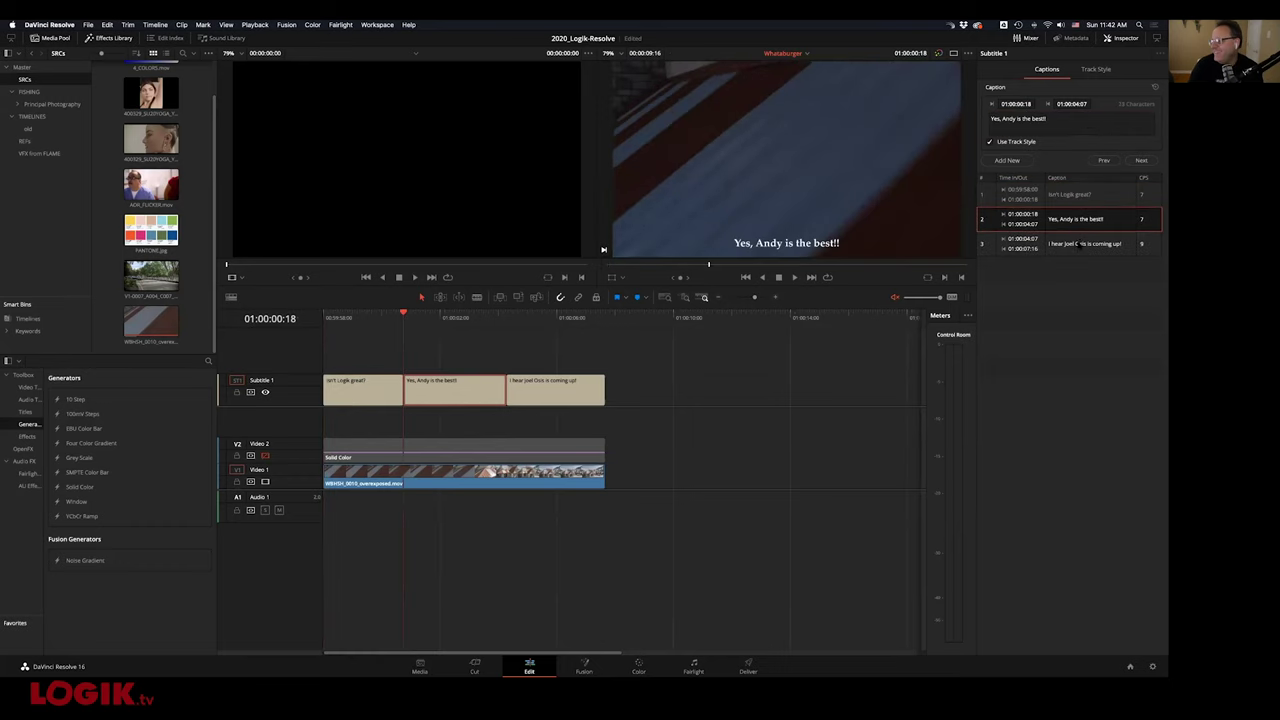
left_click(1081, 247)
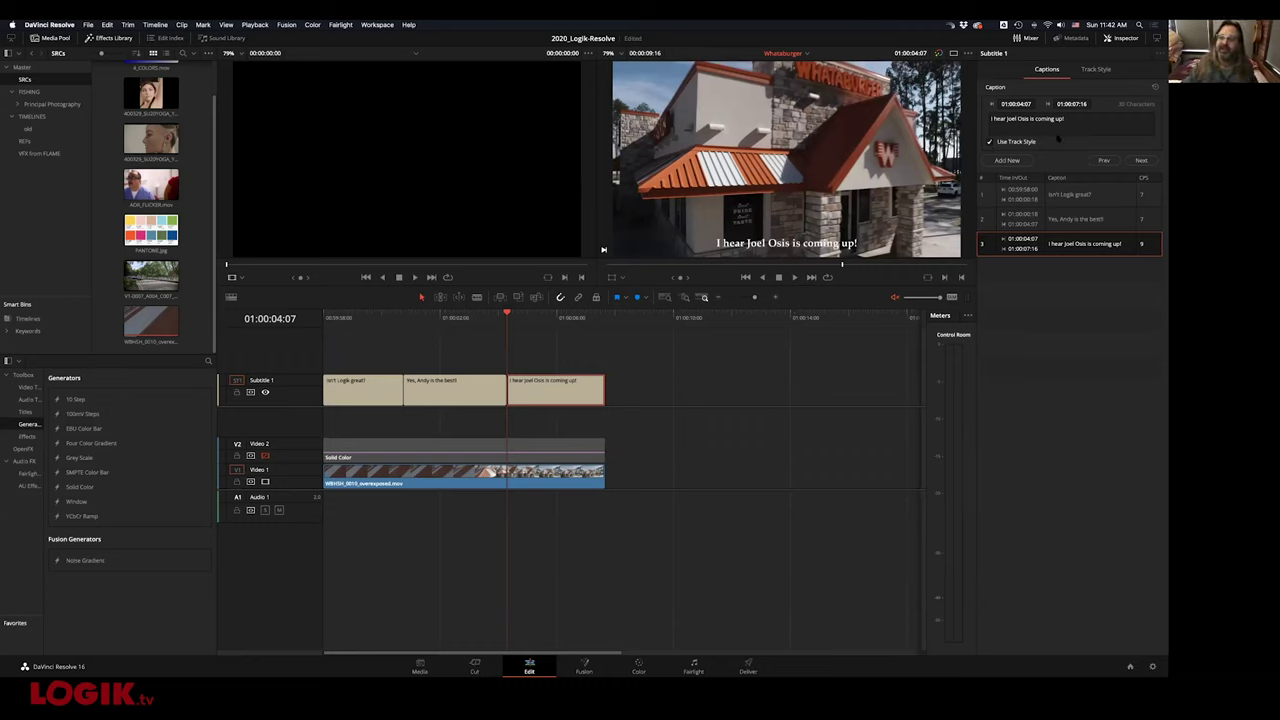
left_click(1097, 71)
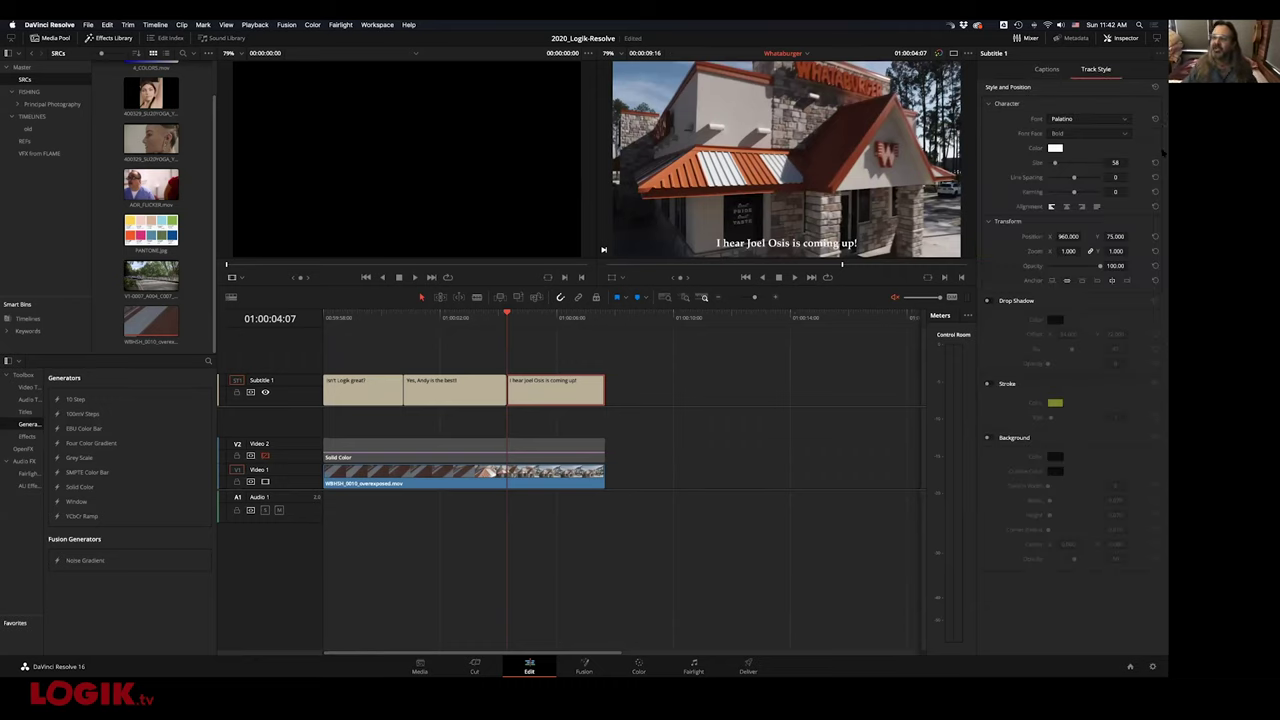
left_click_drag(1056, 163, 1061, 163)
Trim the edit point so 'Isn't Logik great?' runs into the second caption's time, then review
left_click_drag(476, 317, 573, 336)
left_click(415, 318)
left_click(408, 390)
left_click_drag(428, 388, 546, 388)
key("space")
left_click_drag(498, 313, 311, 318)
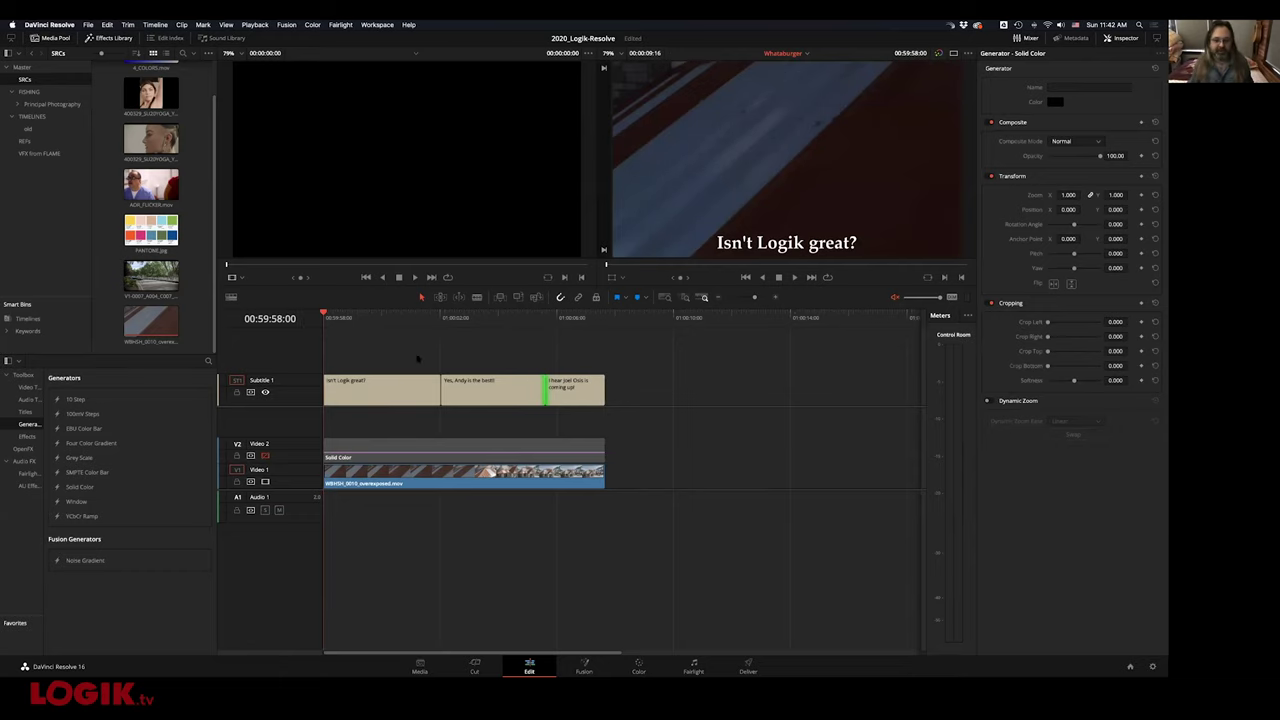
left_click(748, 666)
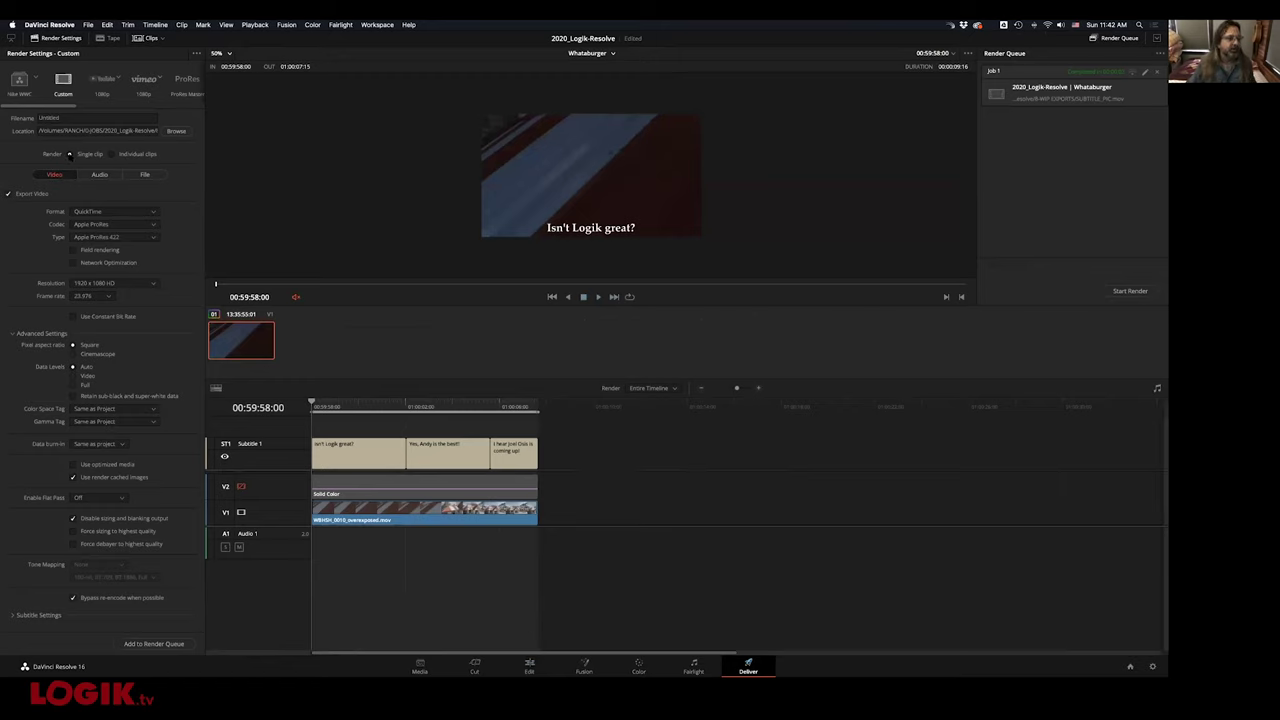
left_click(13, 334)
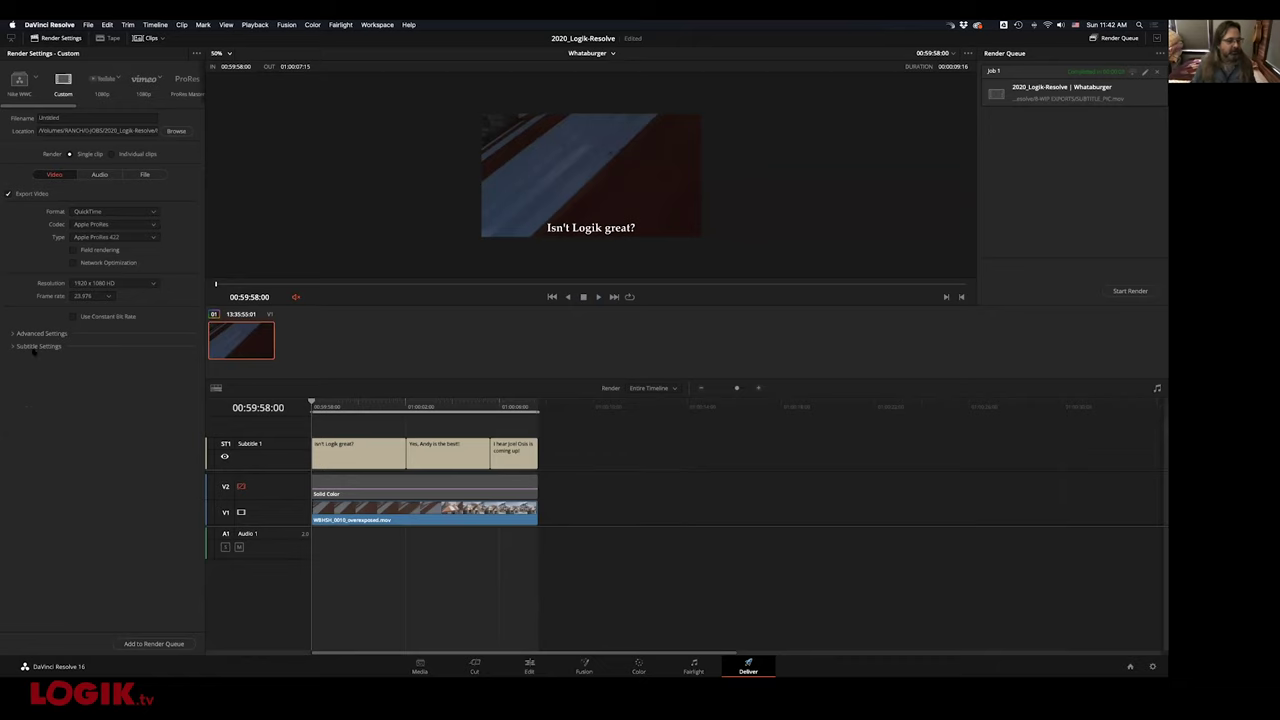
left_click(12, 347)
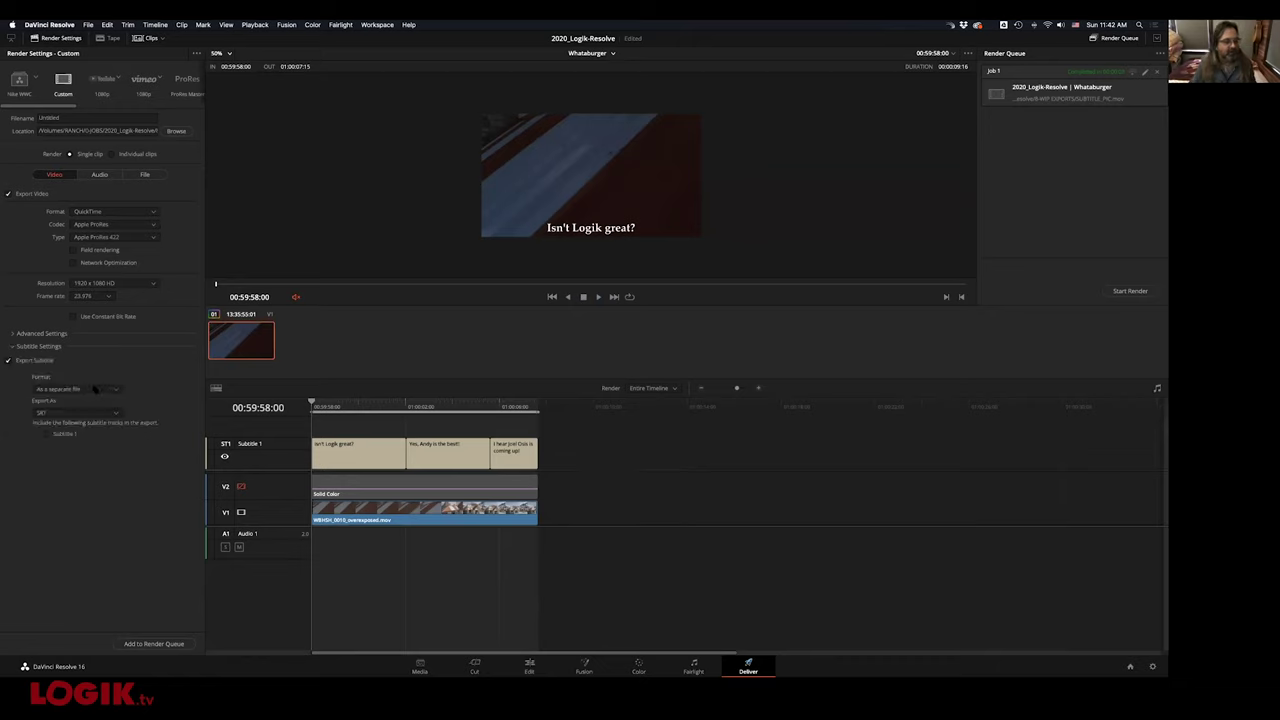
left_click(95, 390)
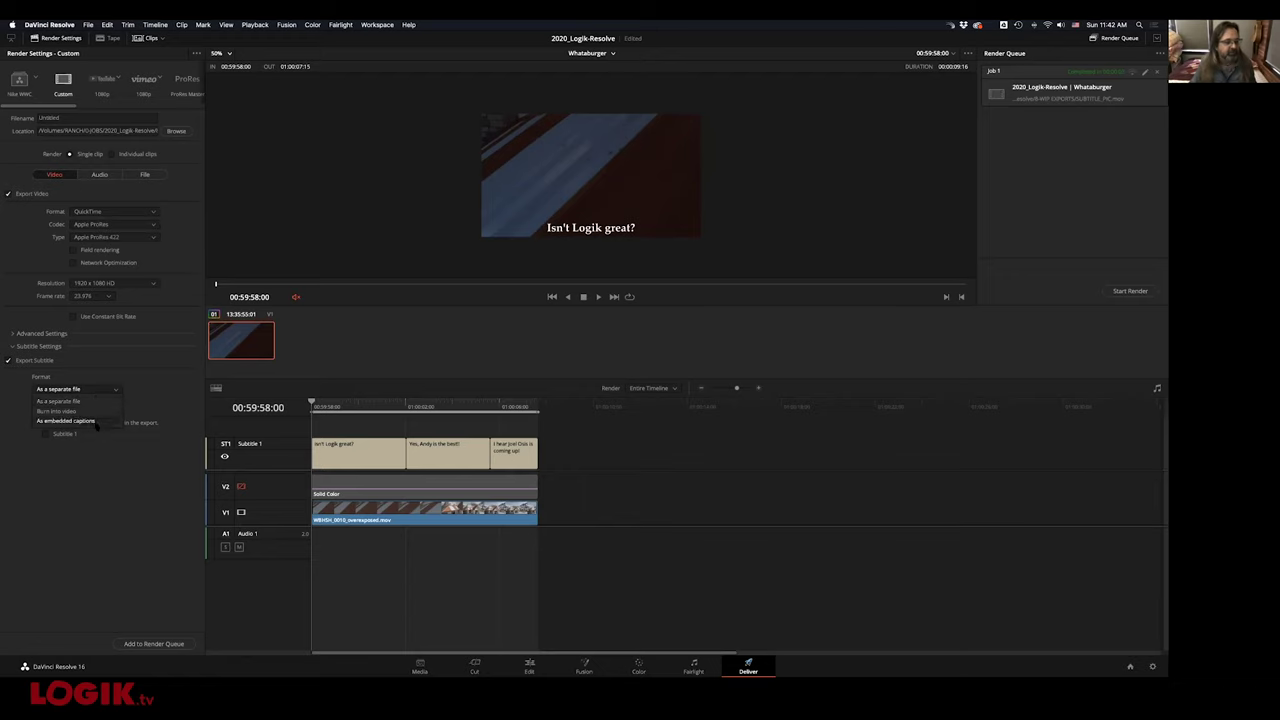
left_click(96, 400)
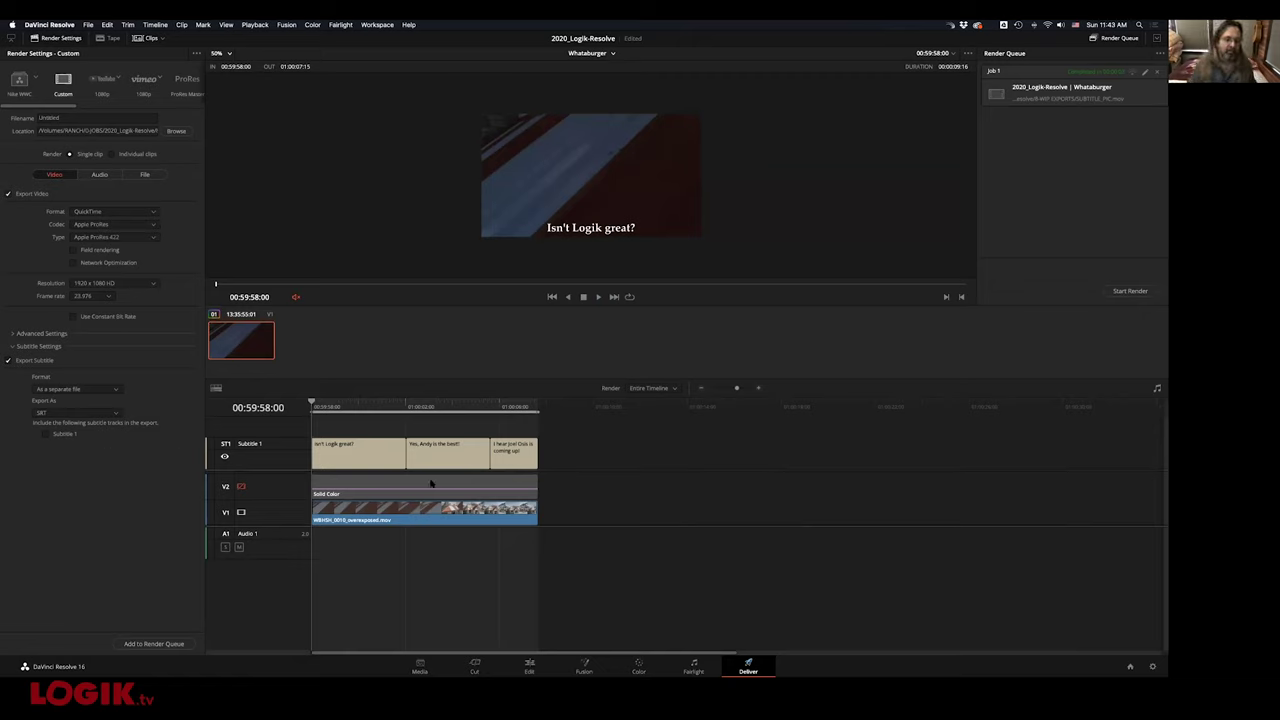
left_click(532, 514)
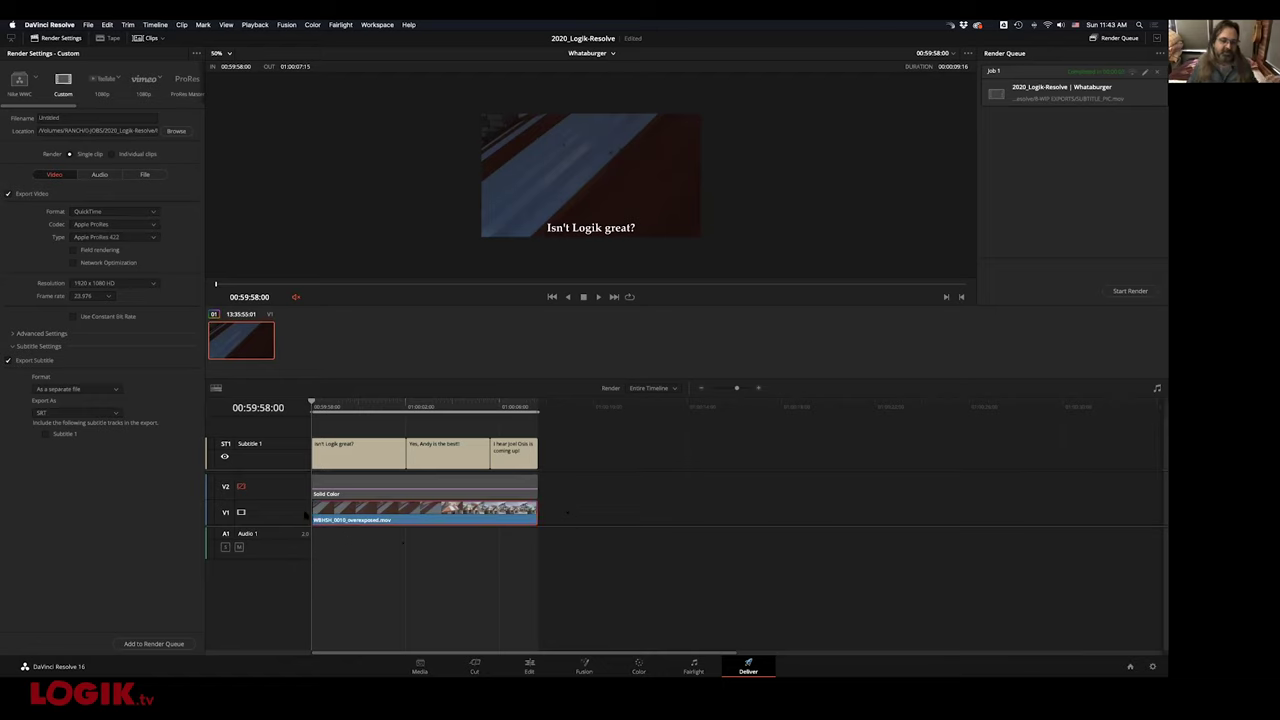
key("l")
key("l")
key("l")
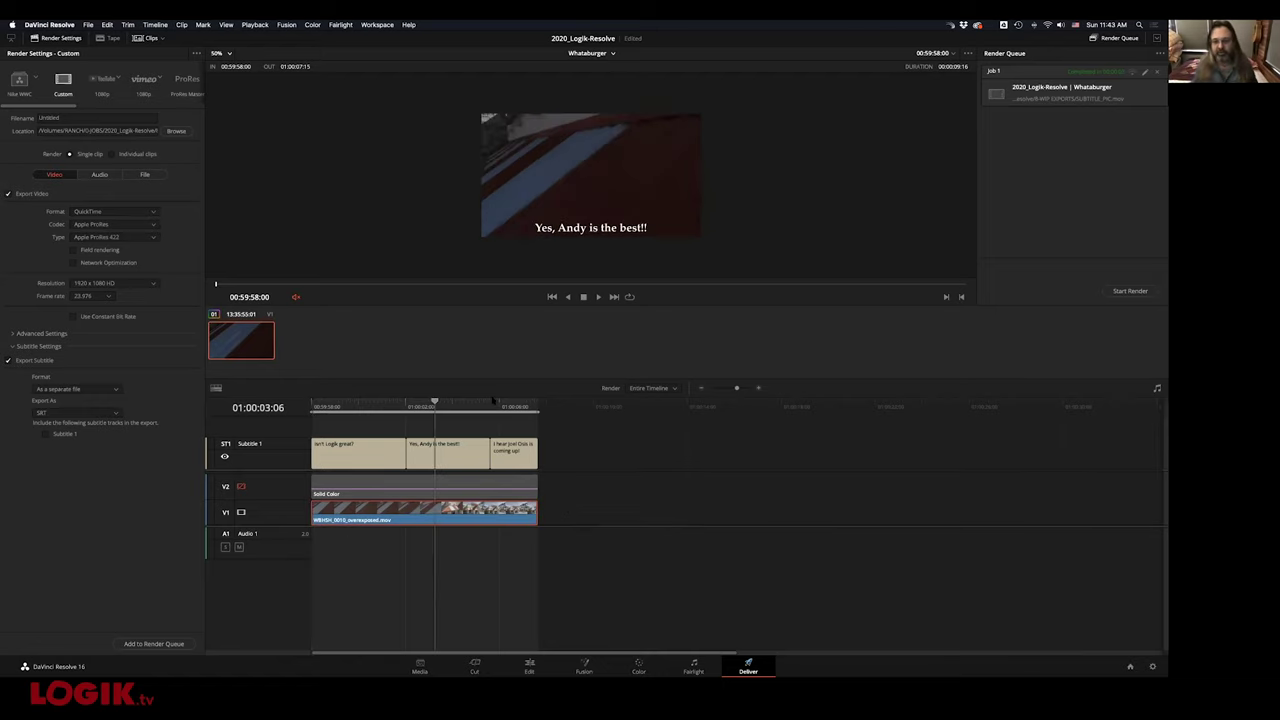
key("Home")
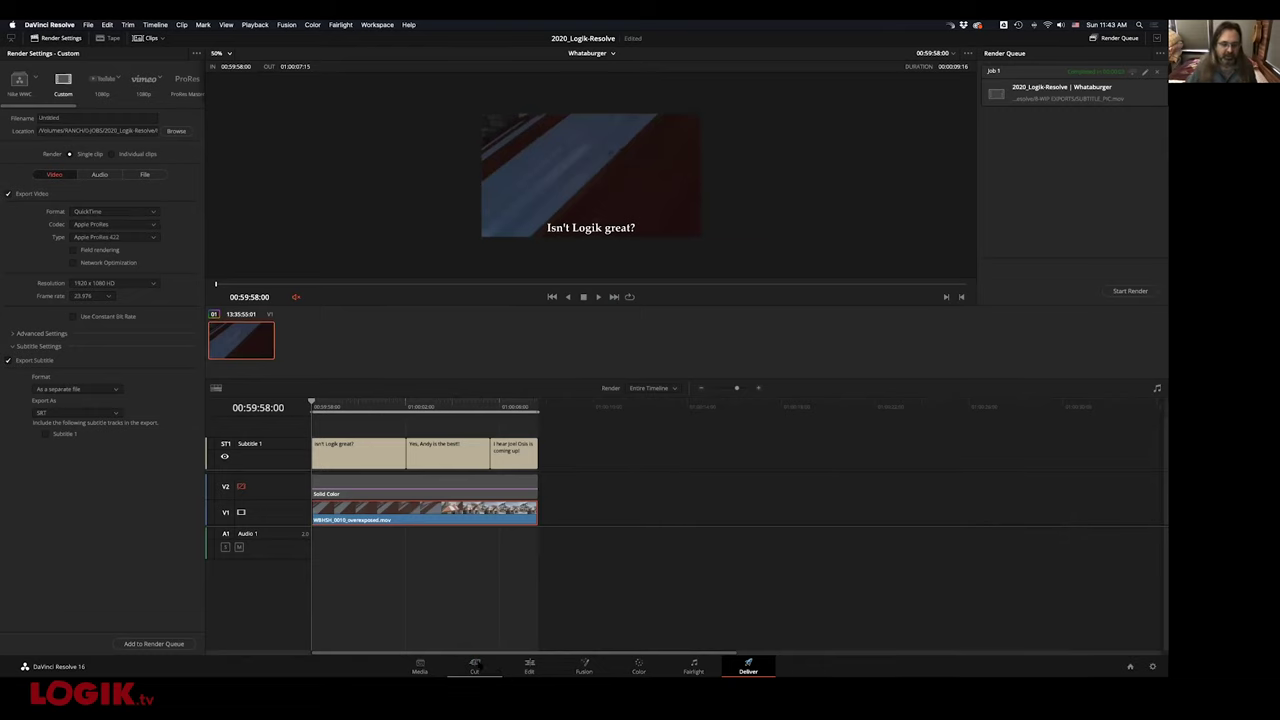
left_click(529, 665)
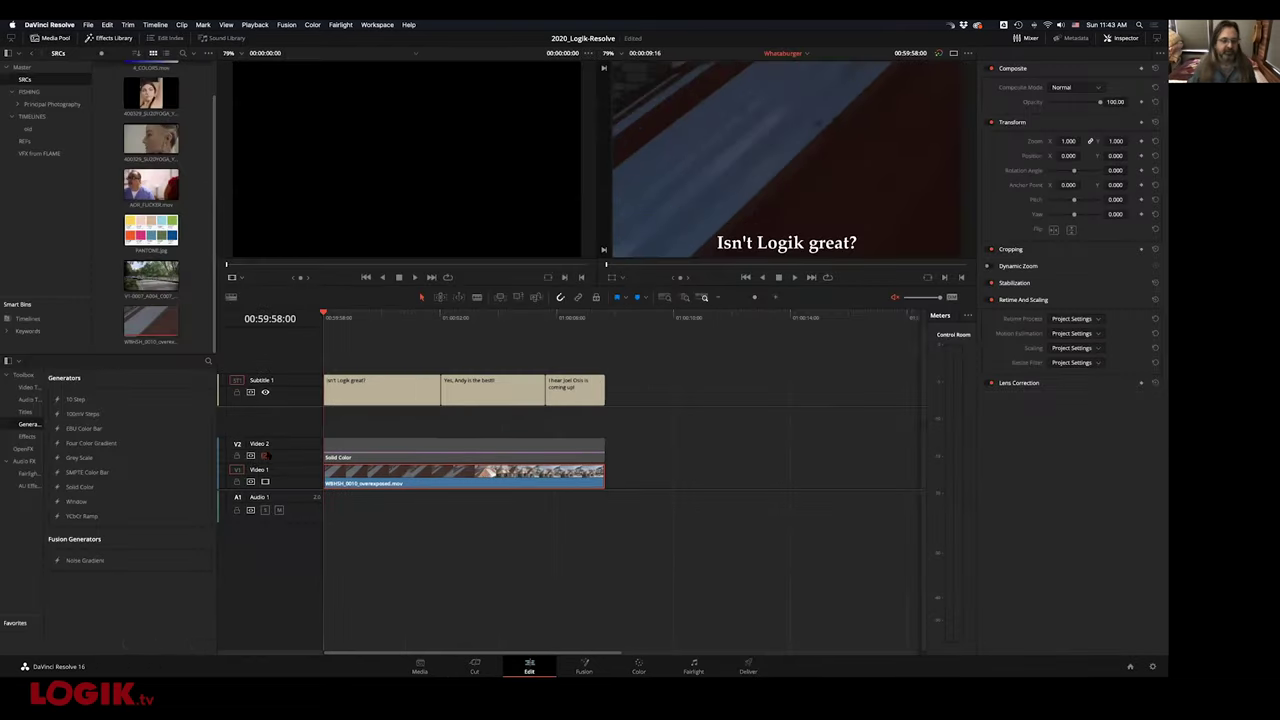
Turn on the black Solid Color layer on Video 2 and check subtitles over it
left_click(337, 455)
mouse_move(345, 318)
left_mouse_down()
mouse_move(604, 318)
mouse_move(360, 318)
left_mouse_up()
key("Home")
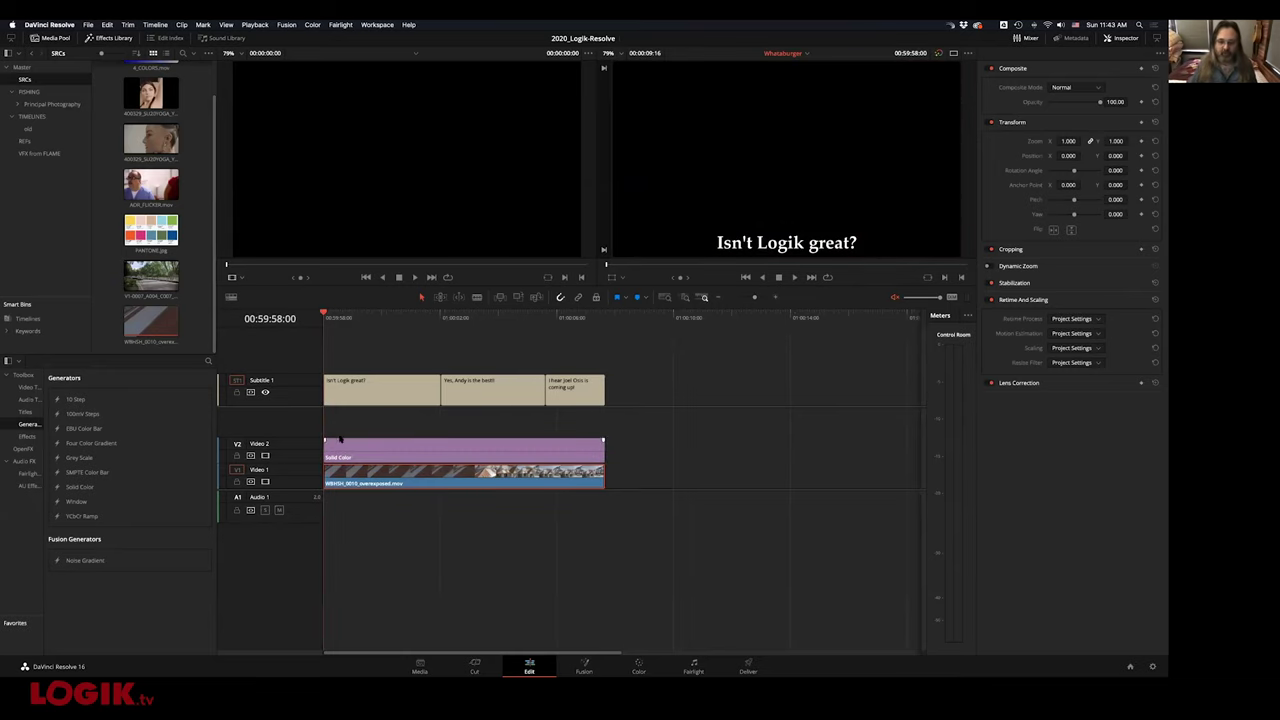
Set Deliver's subtitle Format to Burn into video, preview it, then select the first subtitle on Edit
left_click(748, 664)
left_click(88, 389)
left_click(111, 406)
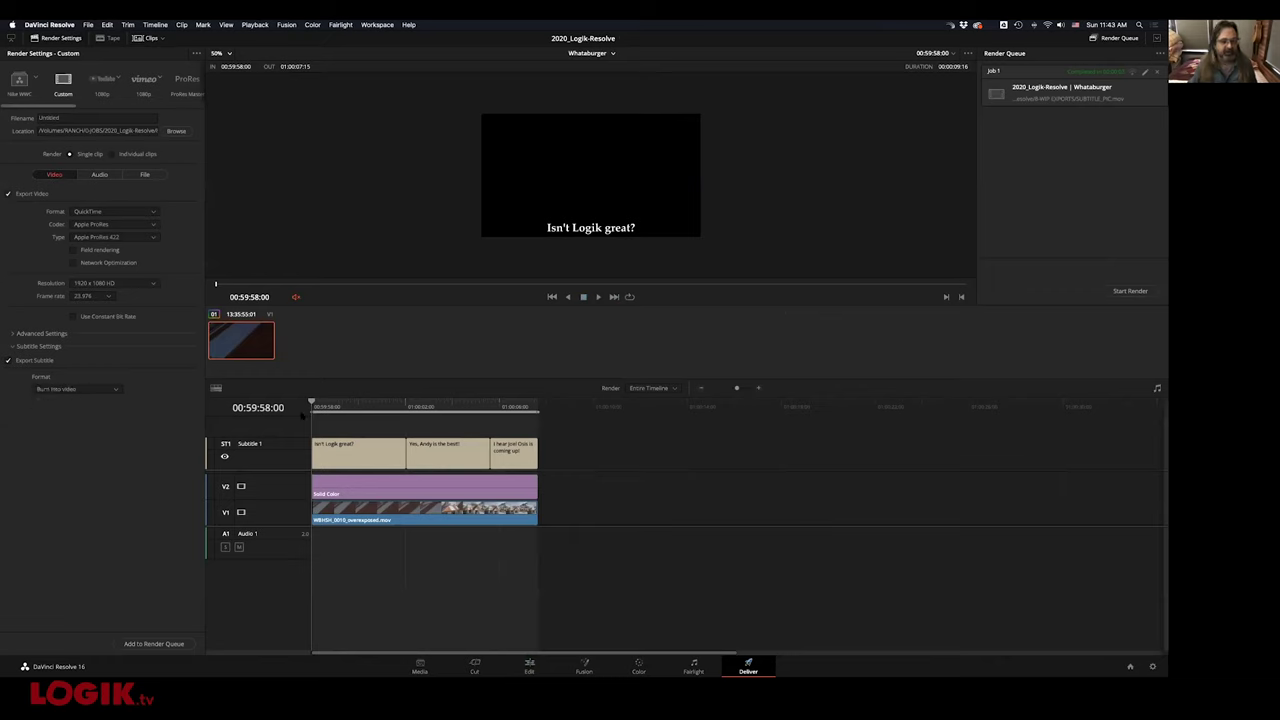
key("space")
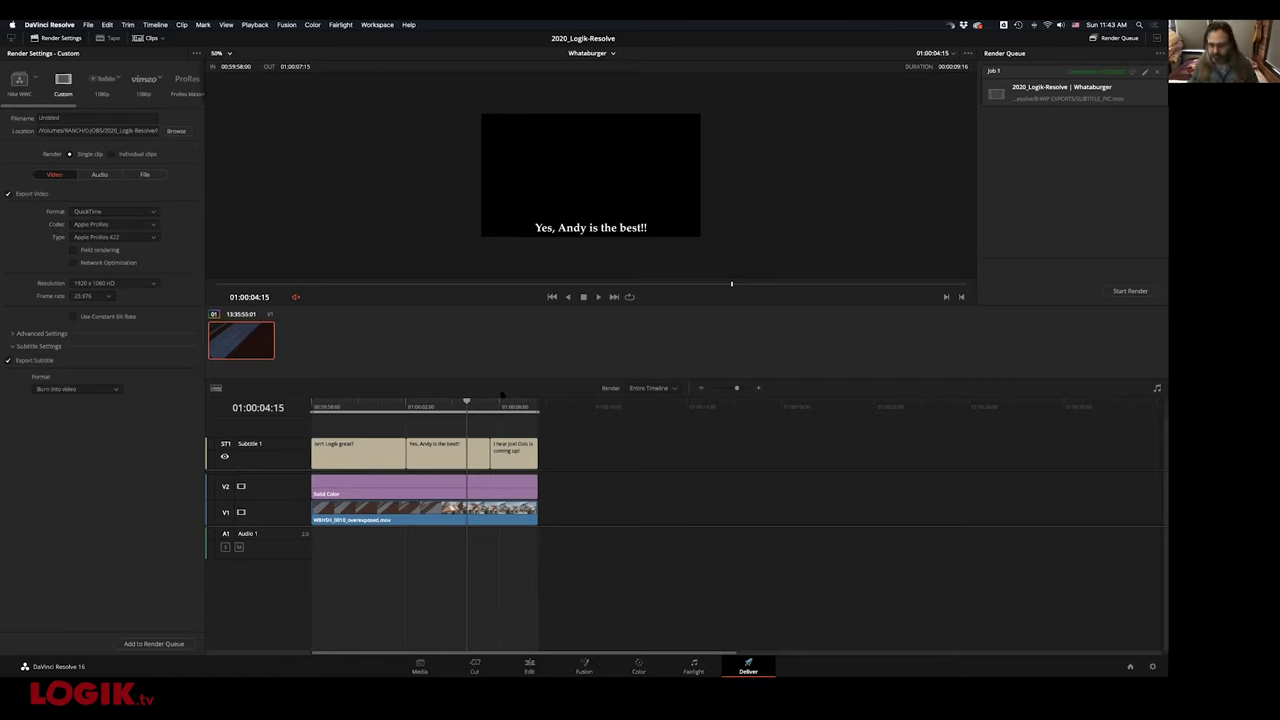
key("j")
key("Home")
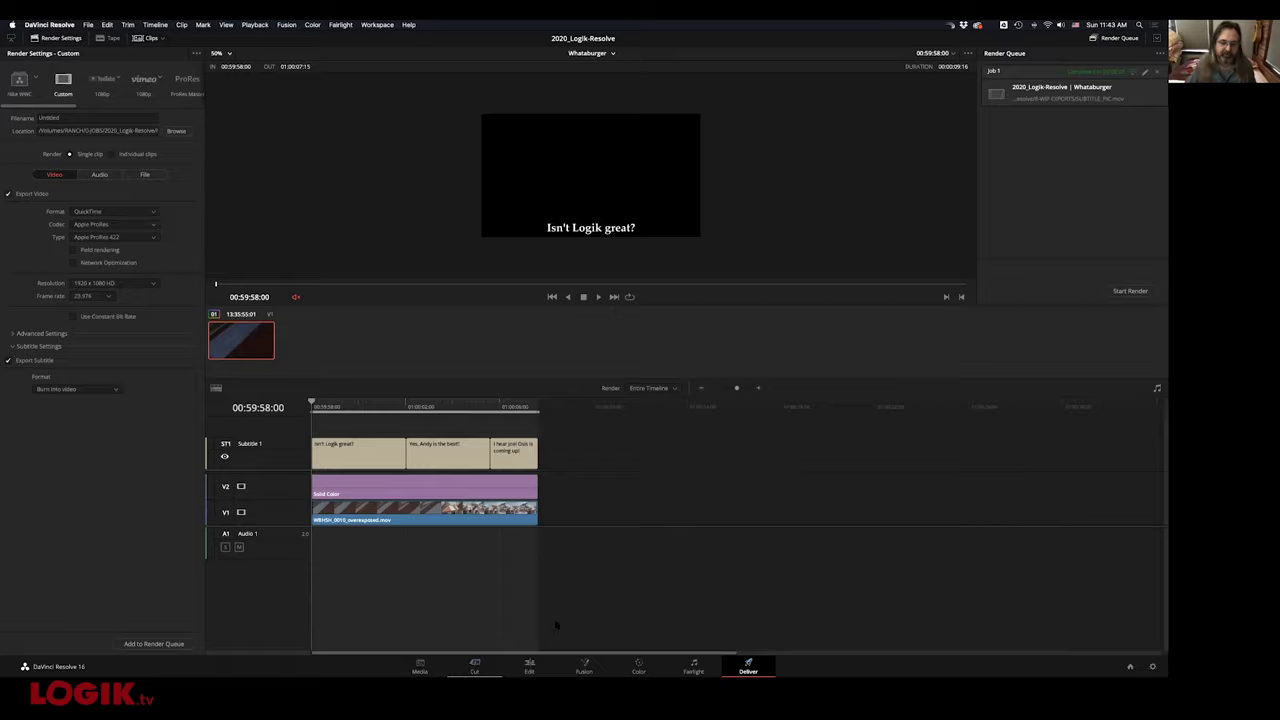
left_click(529, 665)
left_click(403, 391)
Color the Subtitle 1 text with a yellow pencil swatch, preview it, and open Deliver
left_click(1055, 148)
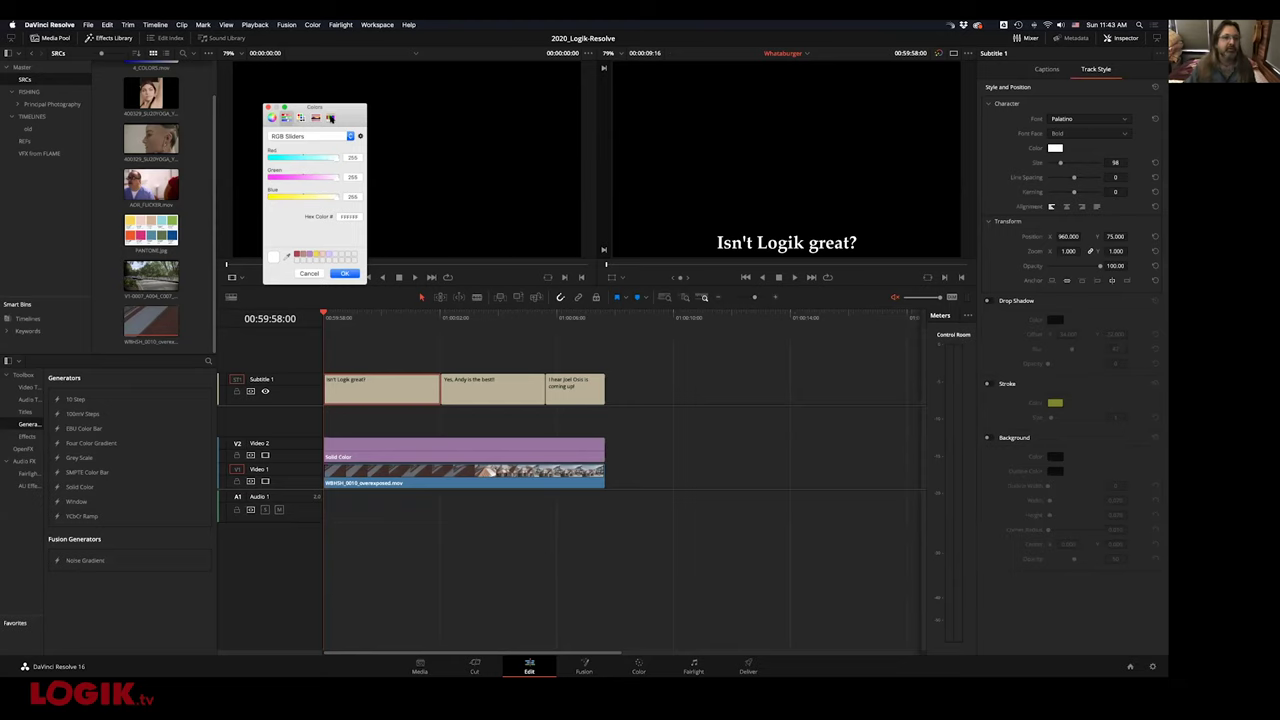
left_click(330, 118)
left_click(284, 216)
left_click(345, 273)
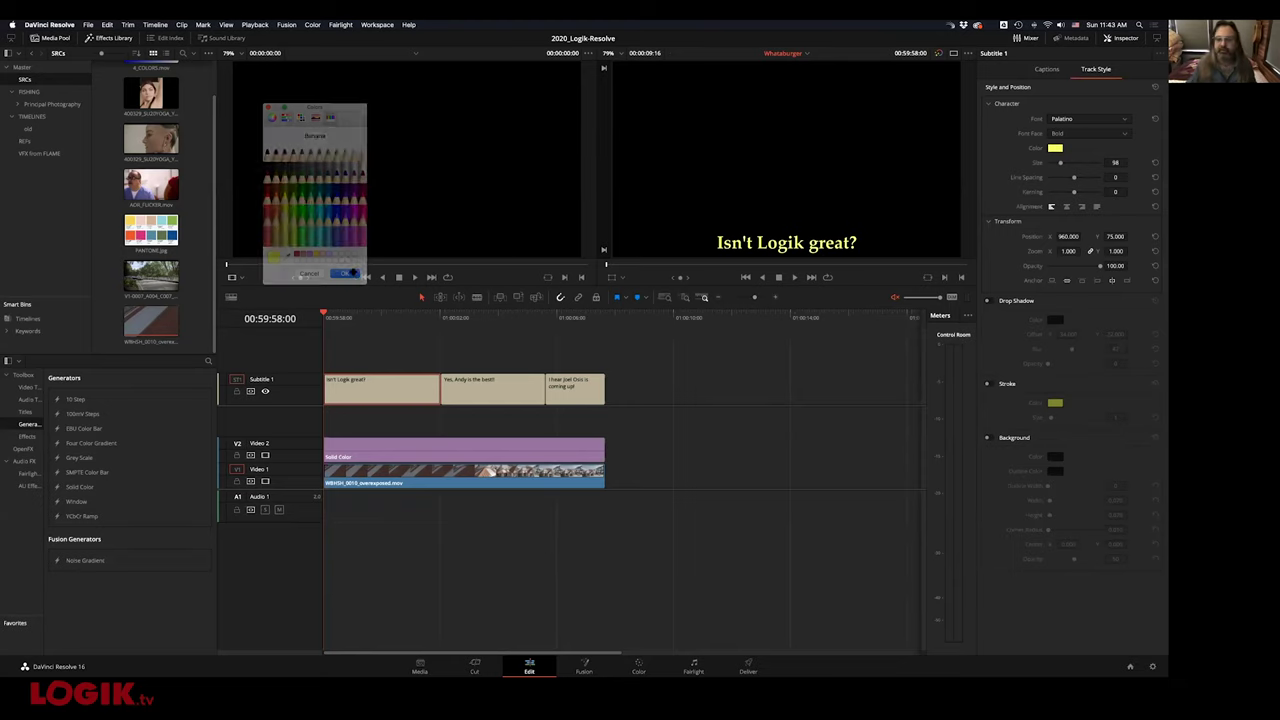
left_click_drag(330, 316, 533, 316)
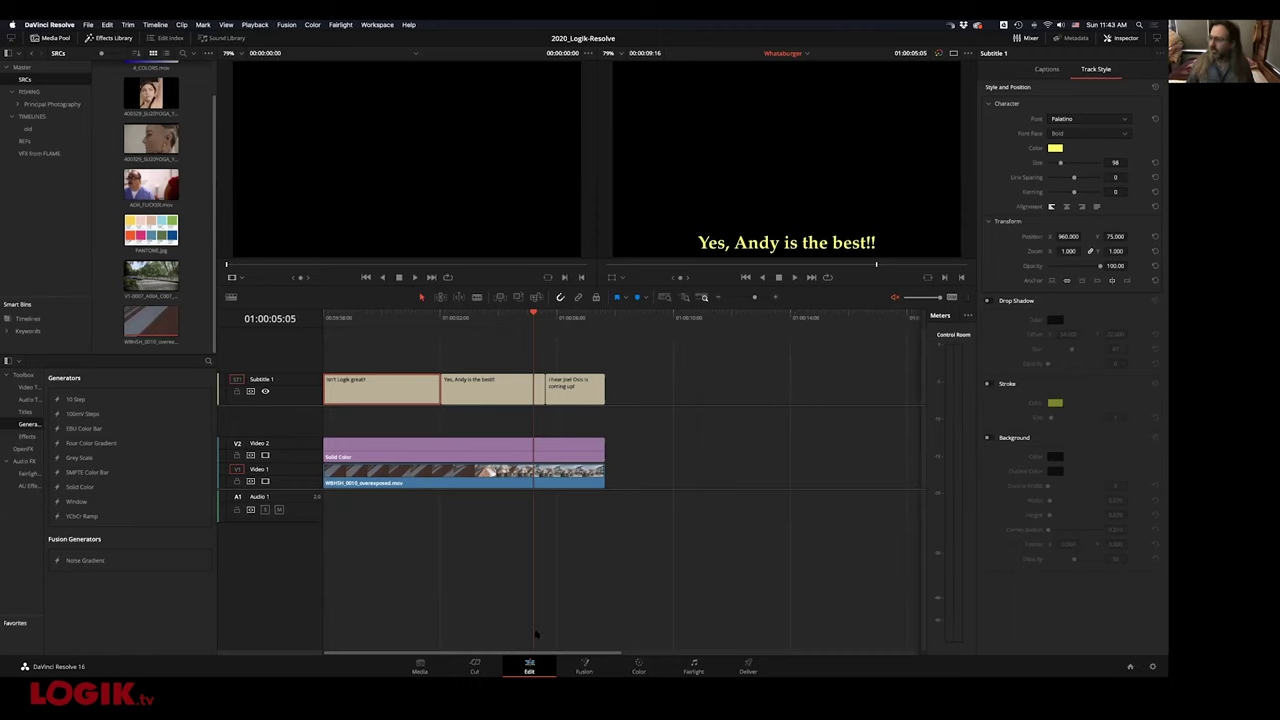
left_click(748, 667)
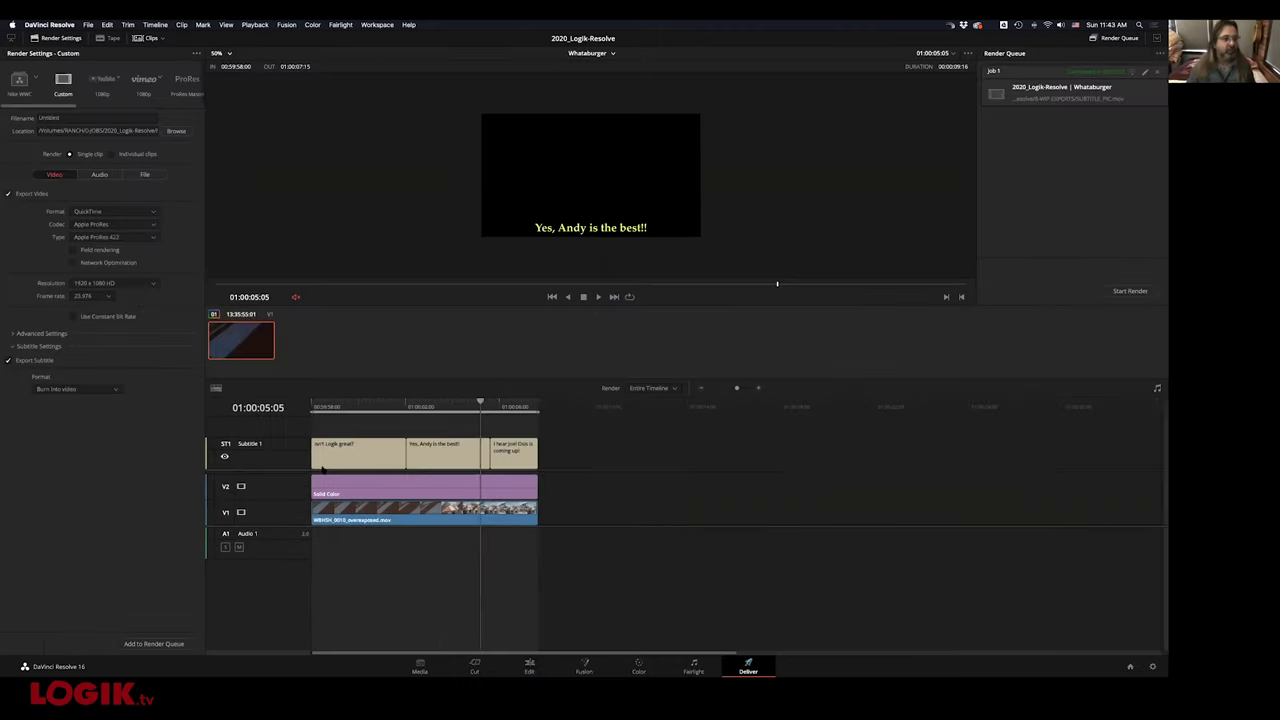
Try QuickTime with H.265 and the IMF preset, then switch the render format to DCP
left_click(114, 211)
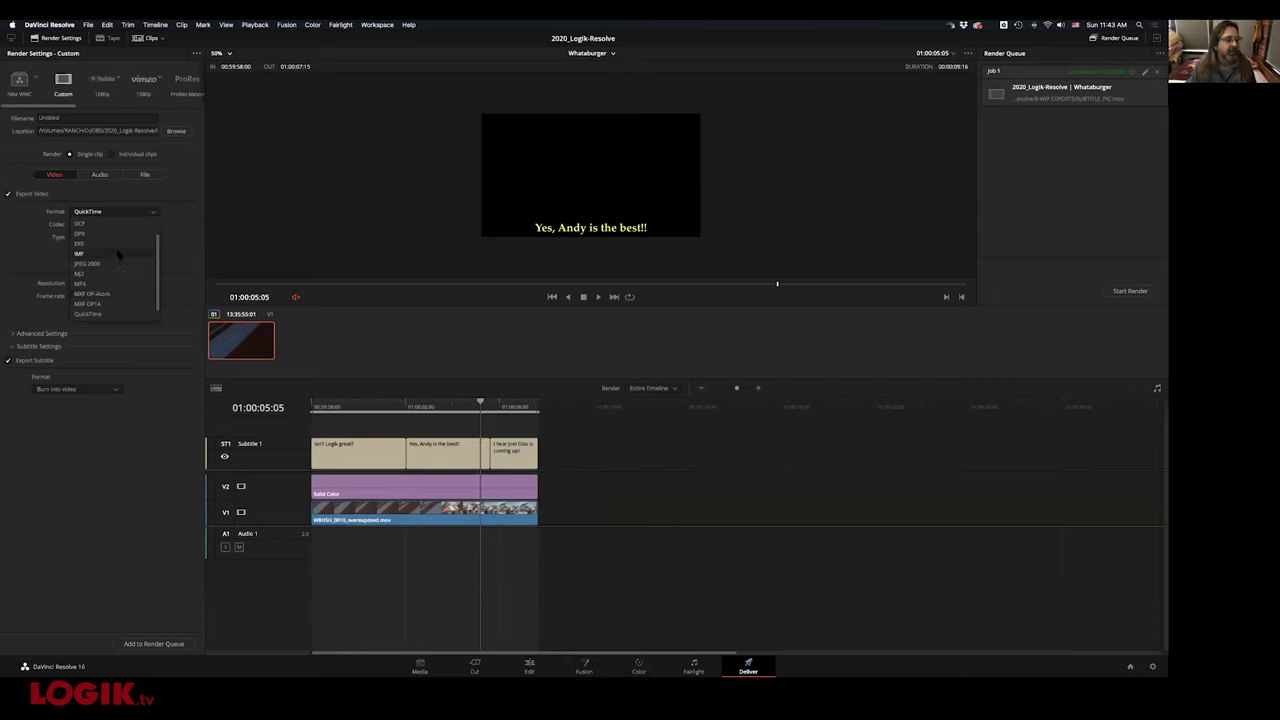
left_click(135, 212)
left_click(132, 225)
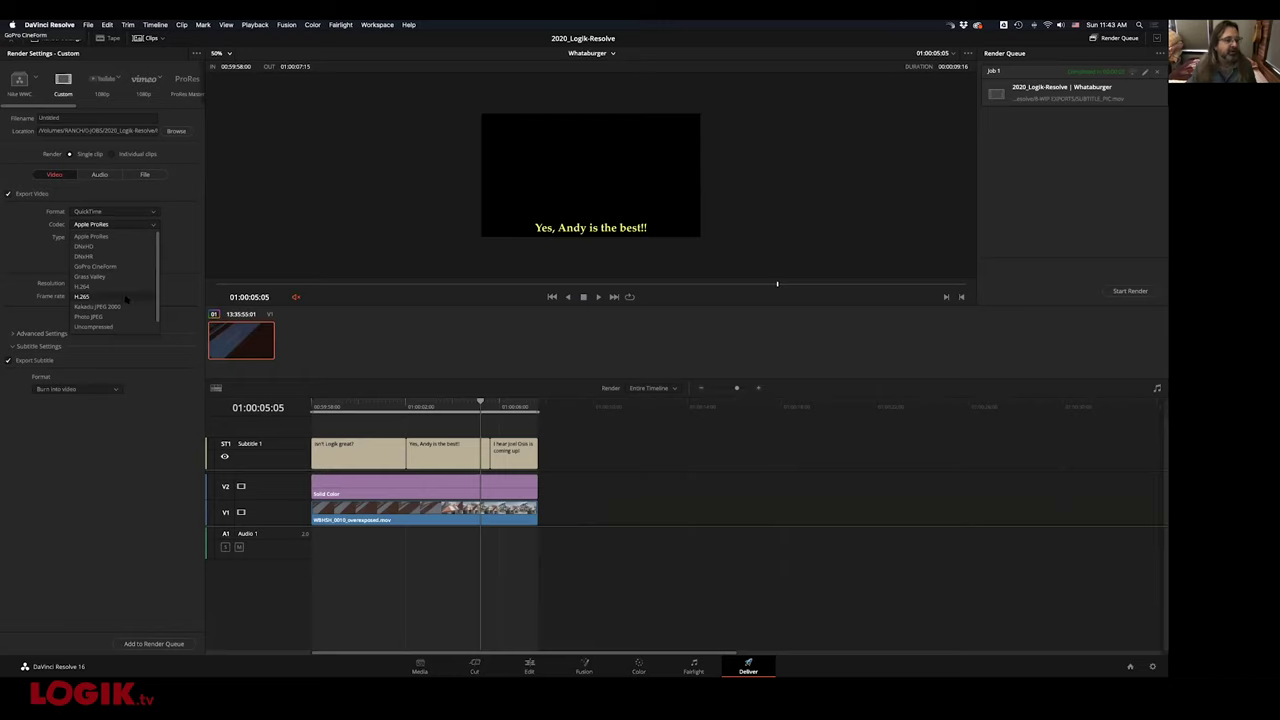
left_click(126, 297)
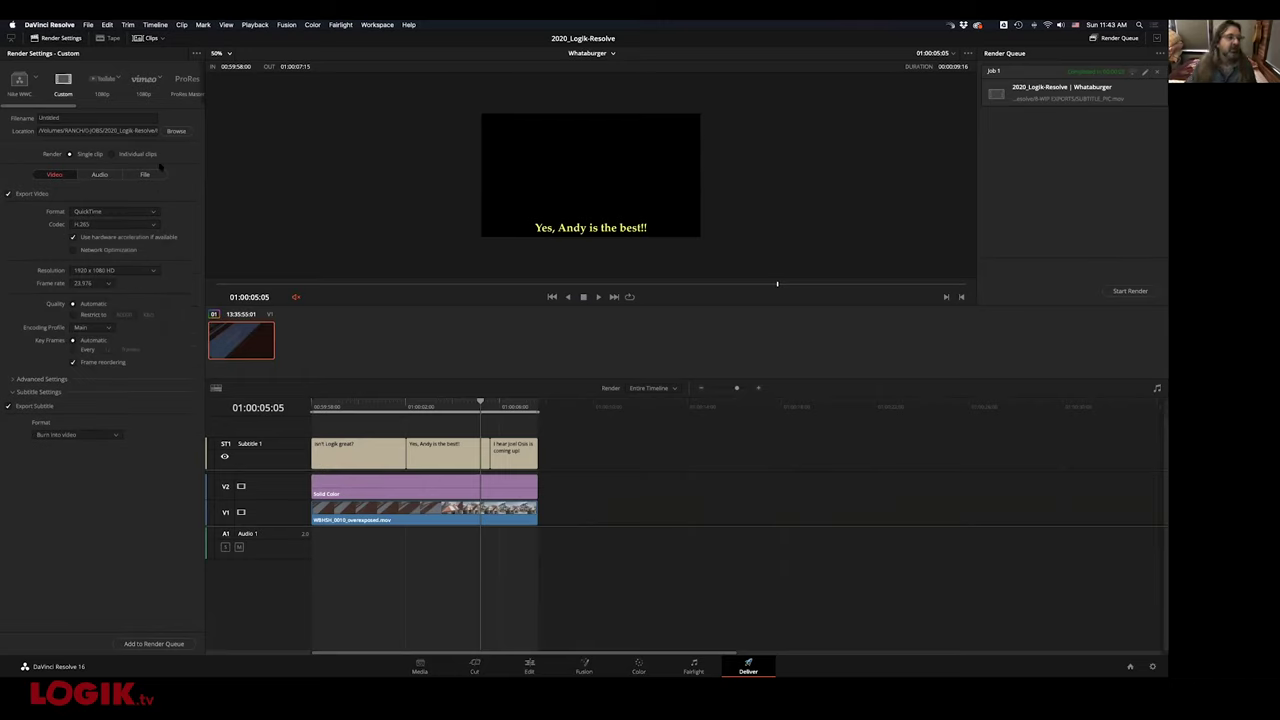
scroll(101, 100, "right", 5)
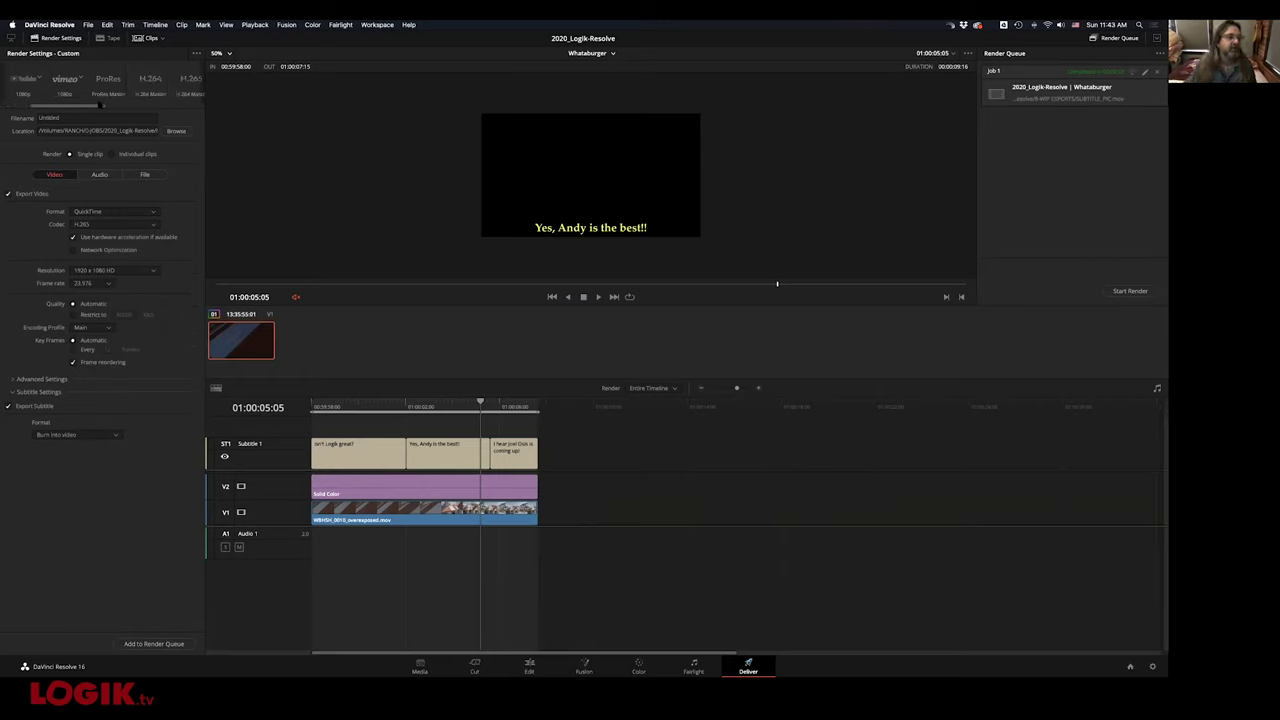
left_click(99, 79)
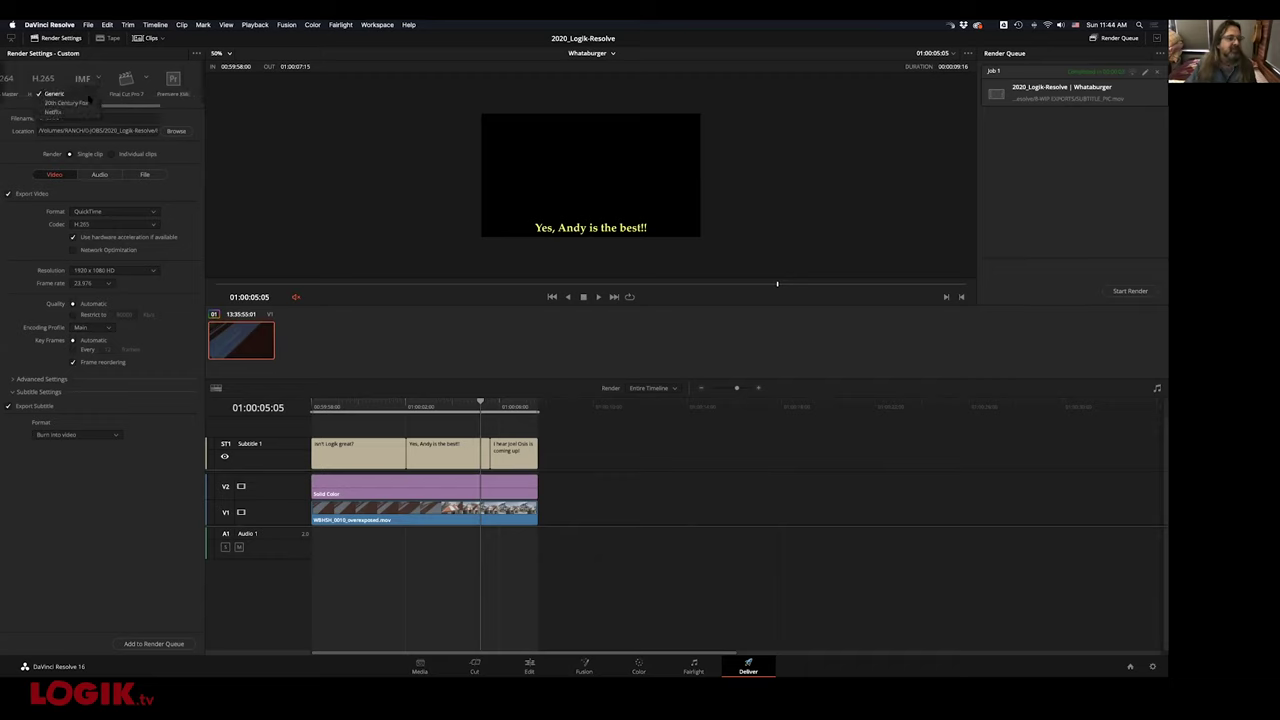
left_click(123, 106)
left_click(115, 212)
left_click(139, 239)
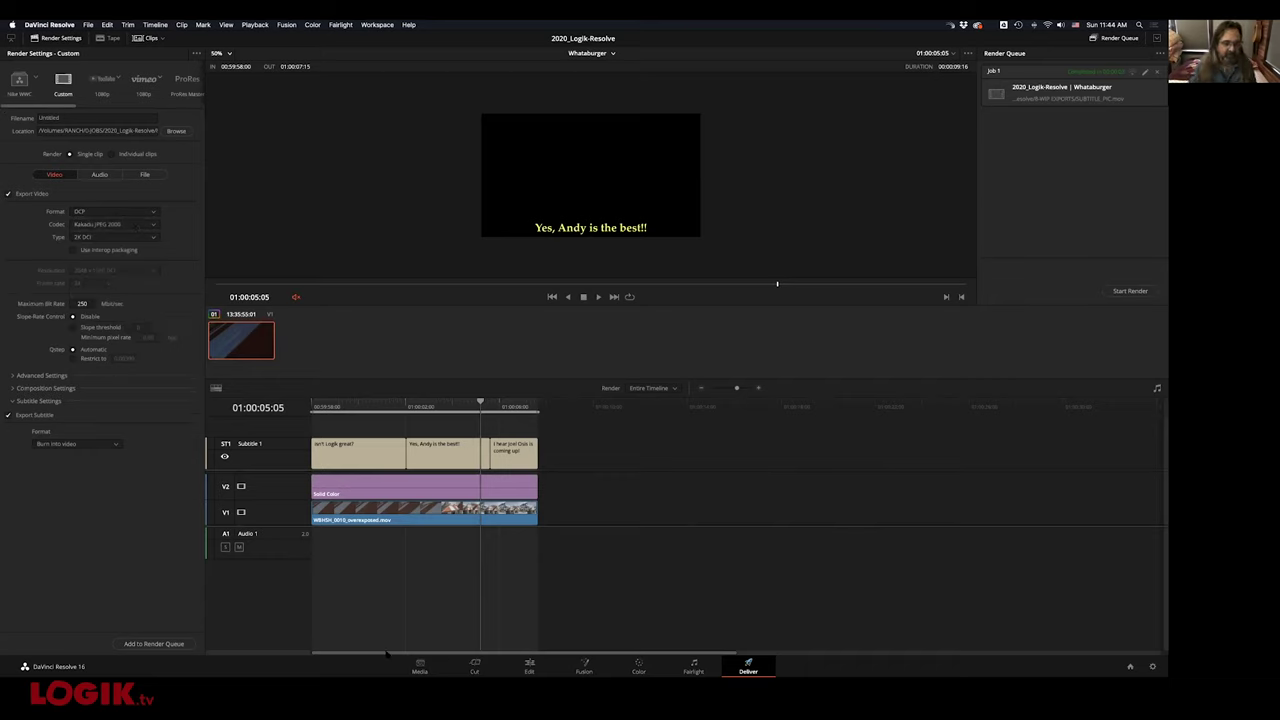
Try the easyDCP codec, revert to Kakadu JPEG 2000, and uncheck Export Subtitle
key("Home")
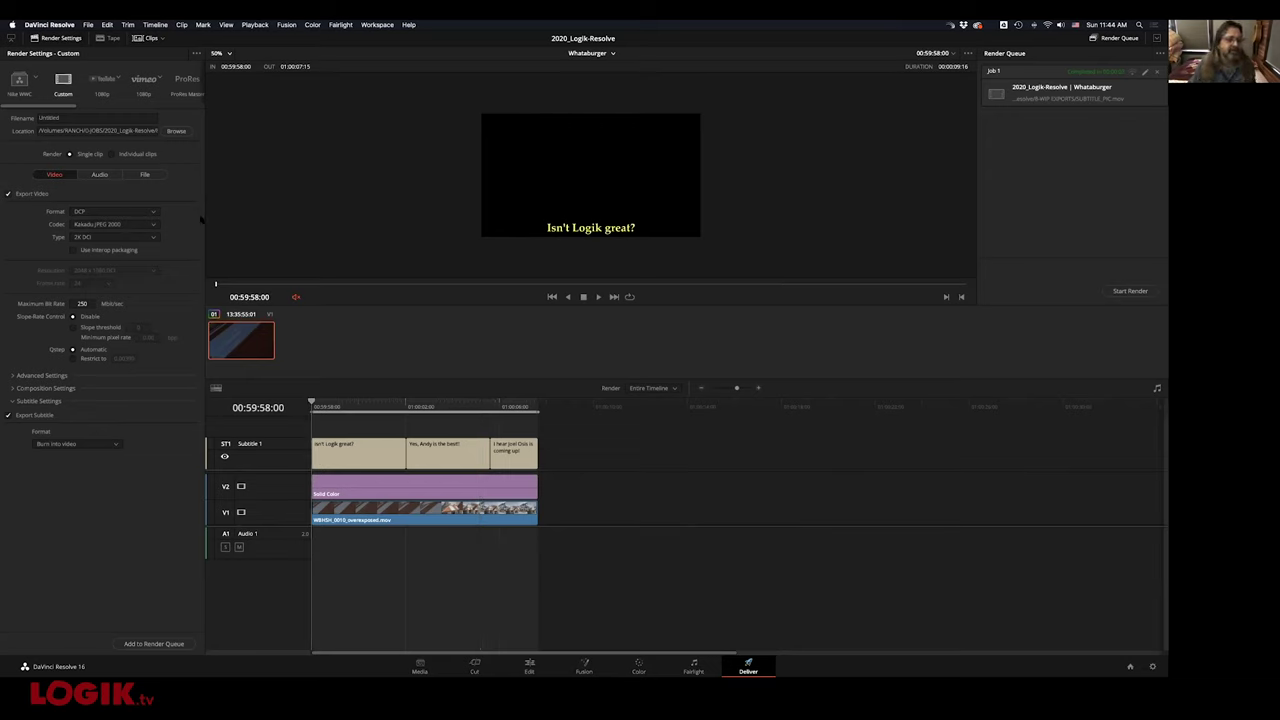
left_click(115, 224)
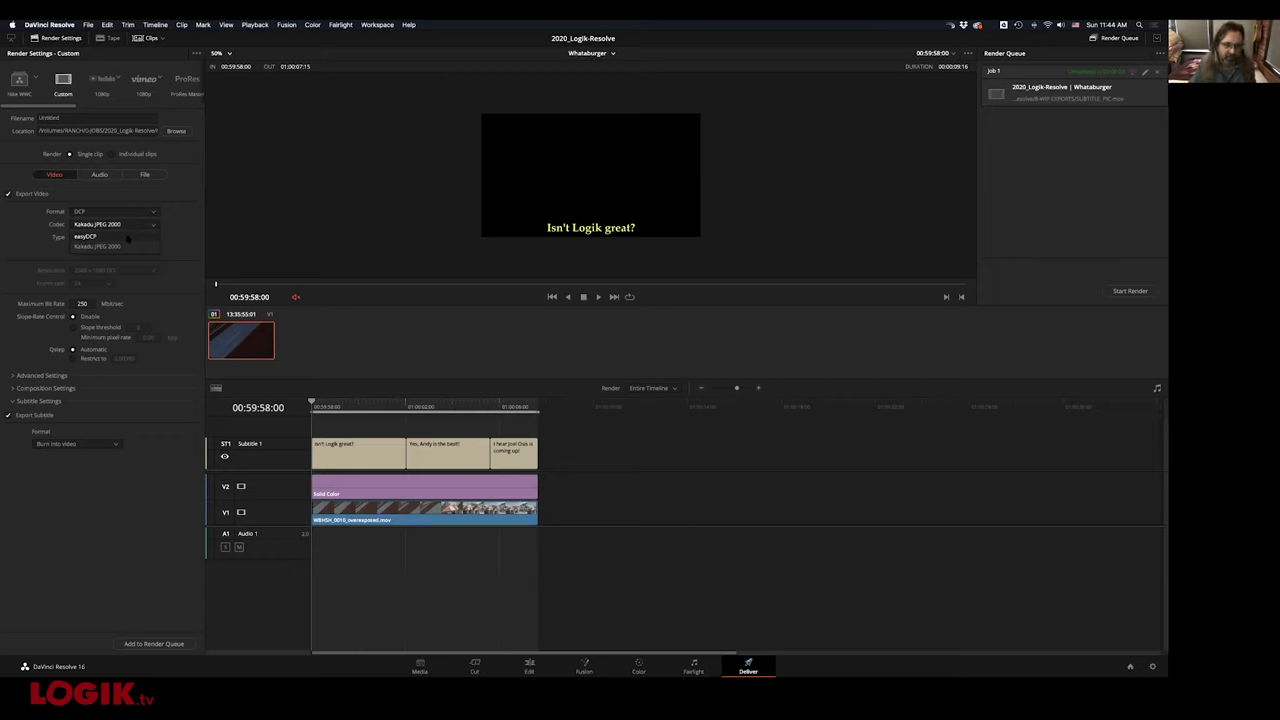
left_click(134, 237)
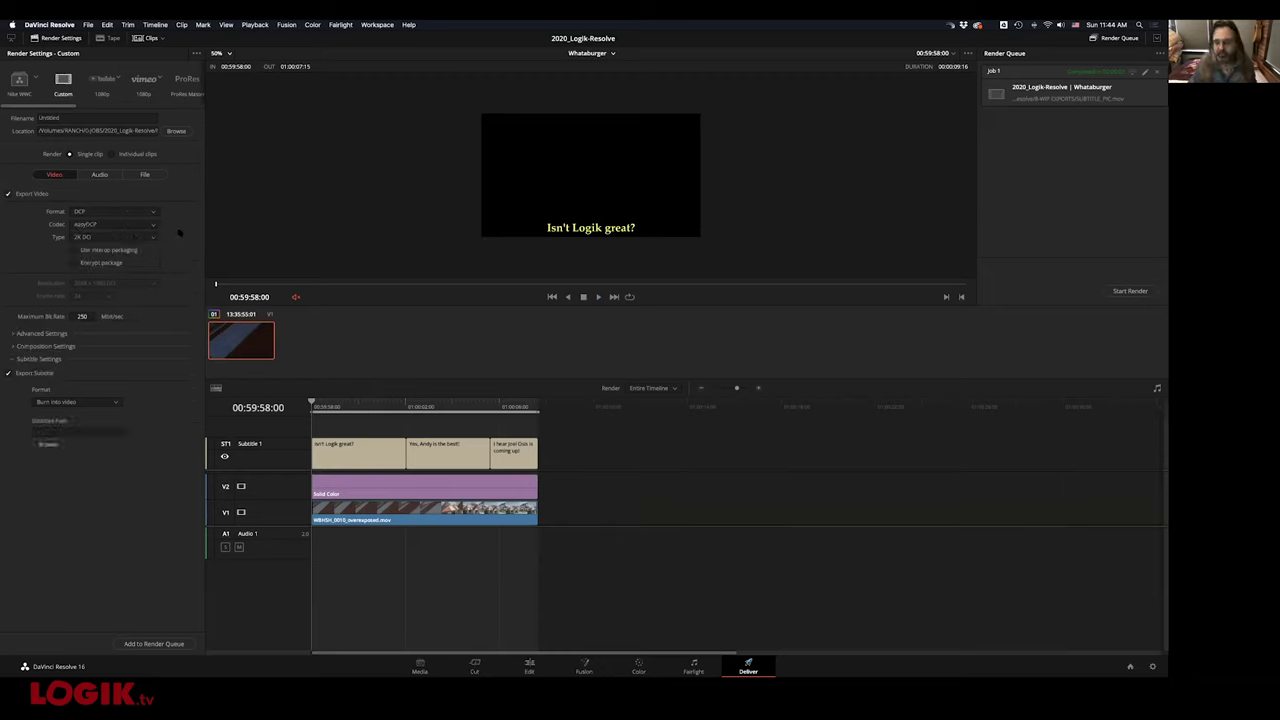
left_click(122, 226)
left_click(117, 250)
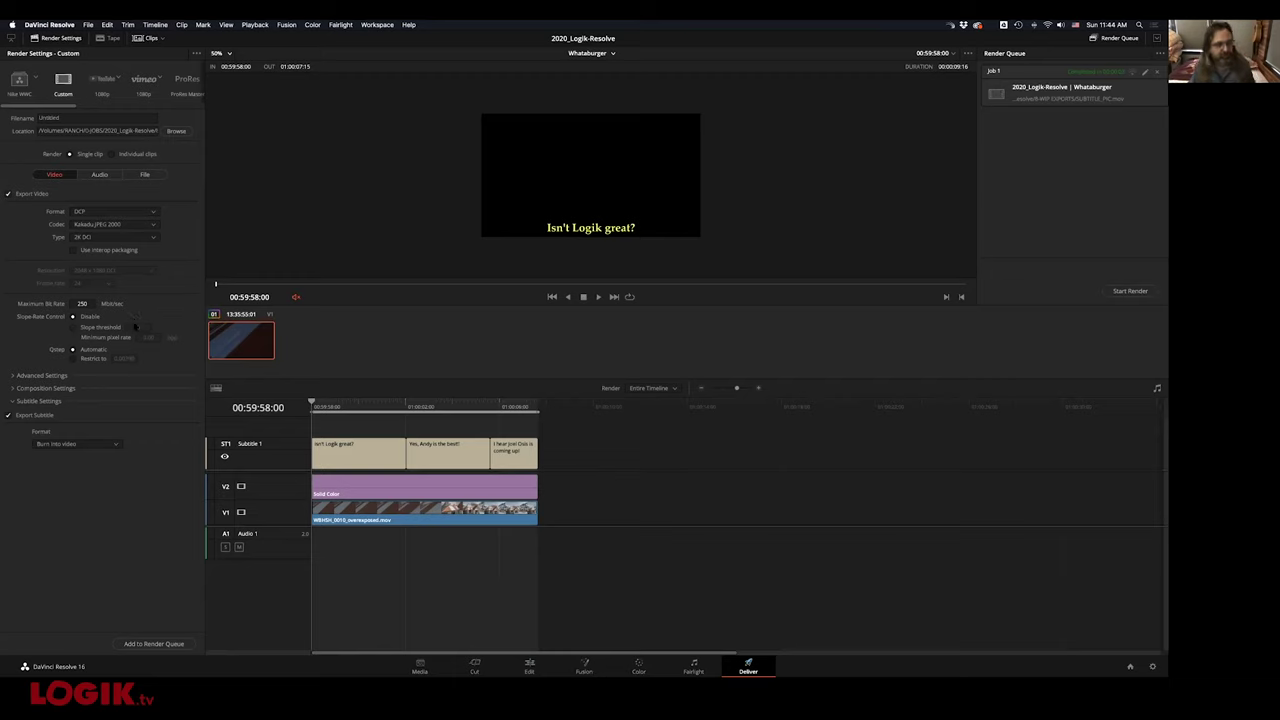
left_click(9, 415)
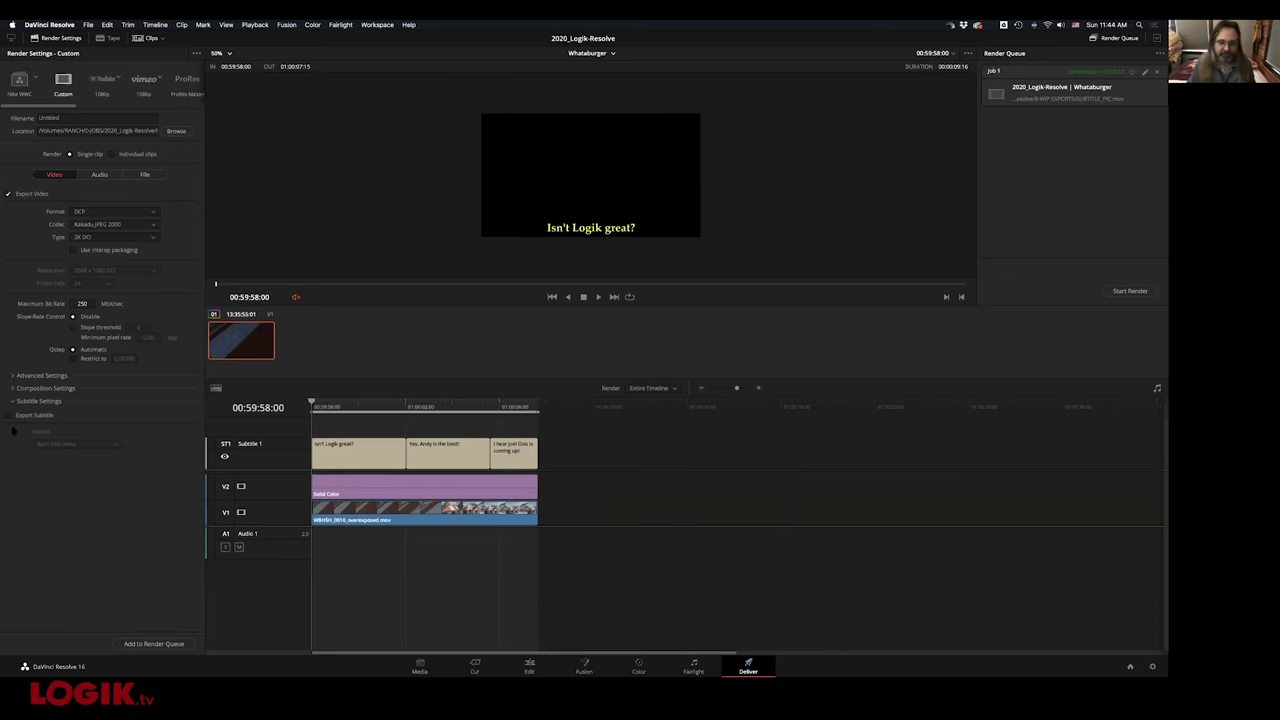
key("super+Tab")
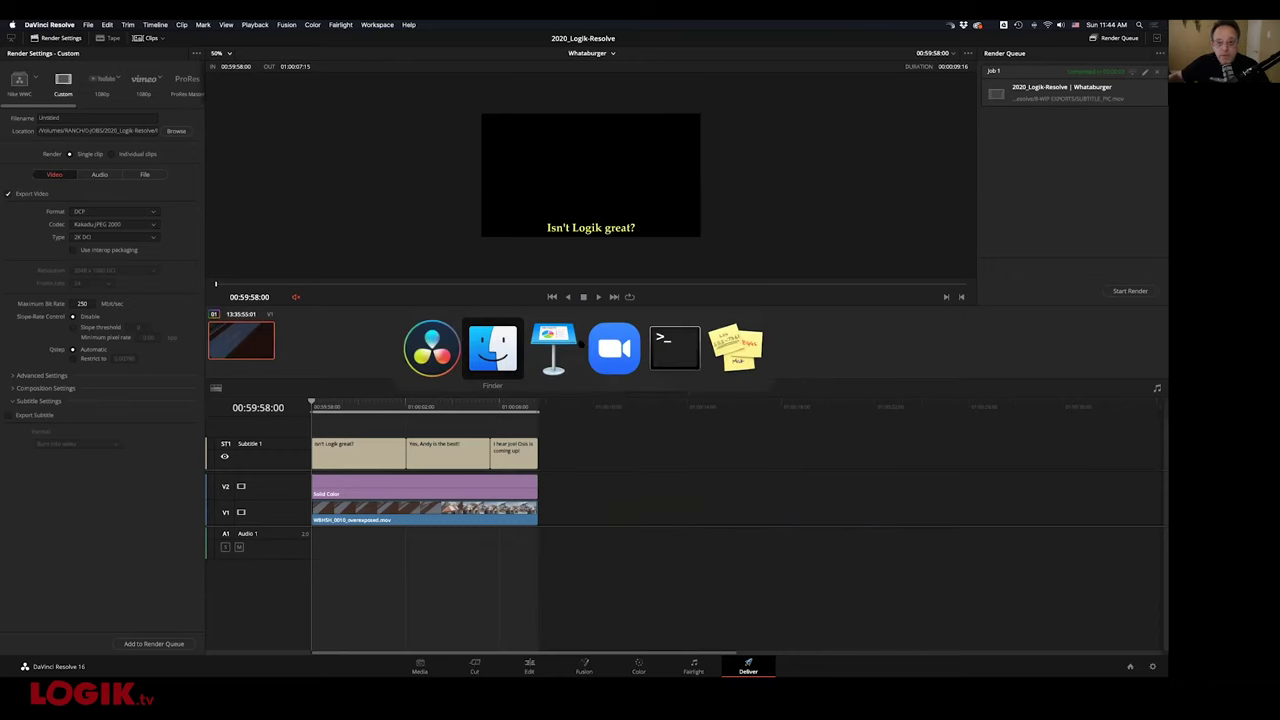
Show the 'My workflows #3' slide in Keynote, then return to DaVinci Resolve
left_click(541, 338)
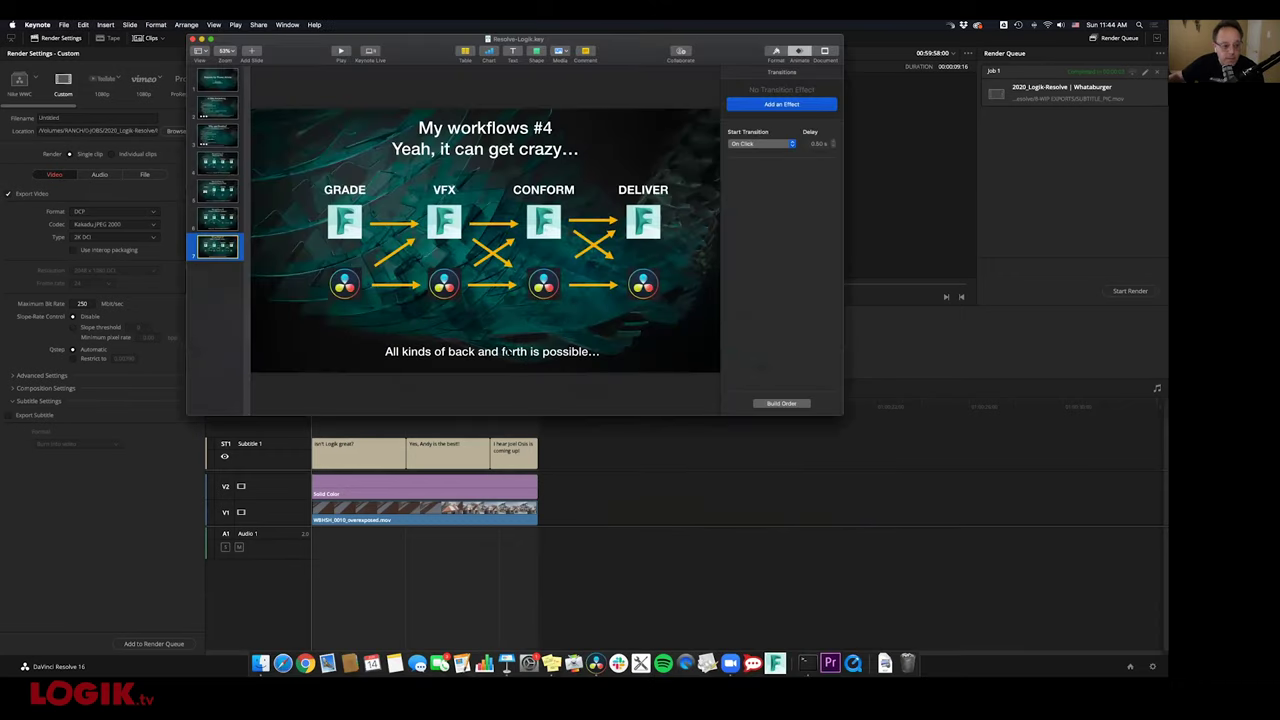
left_click(218, 214)
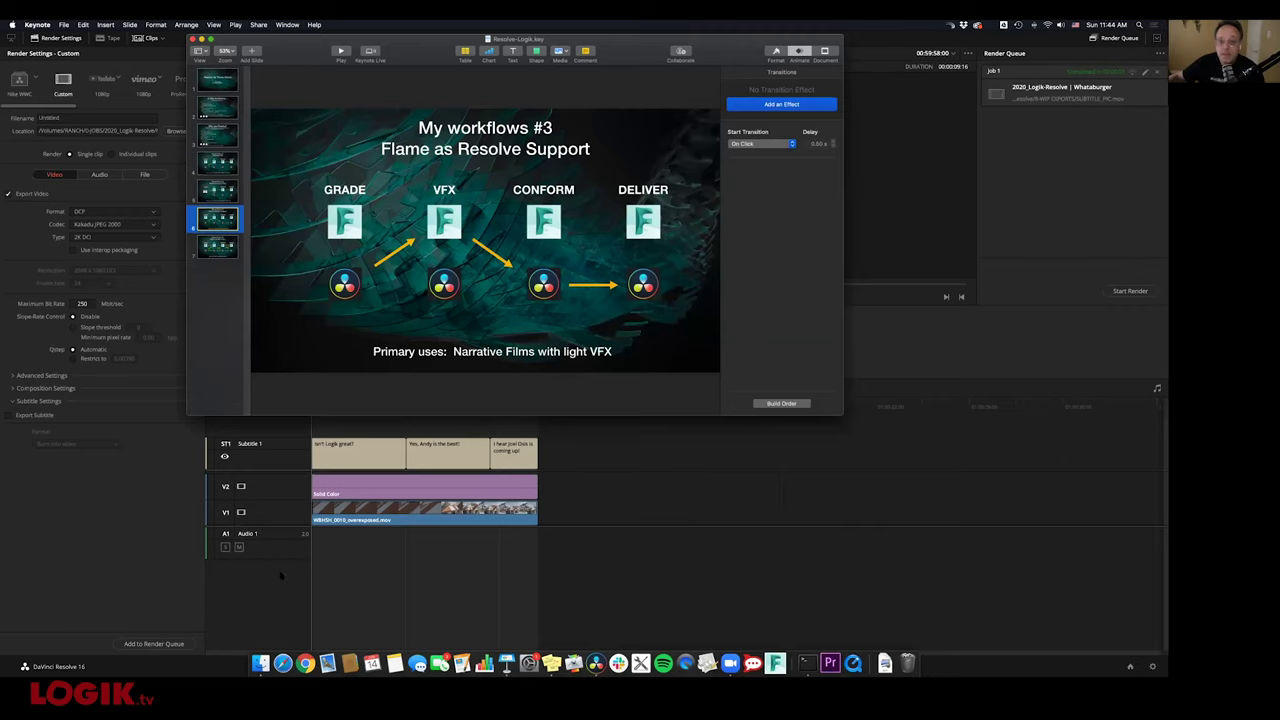
key("super+Tab")
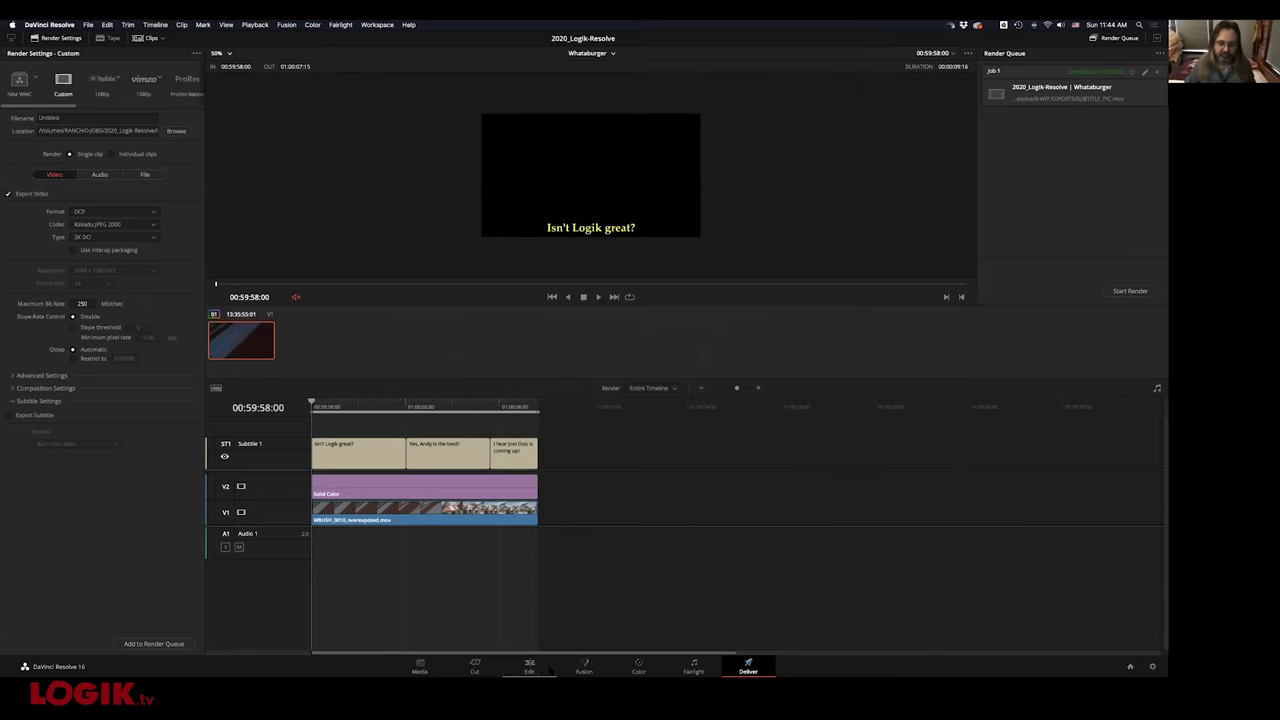
Go to the Color page, then open and cancel Project Settings
left_click(638, 665)
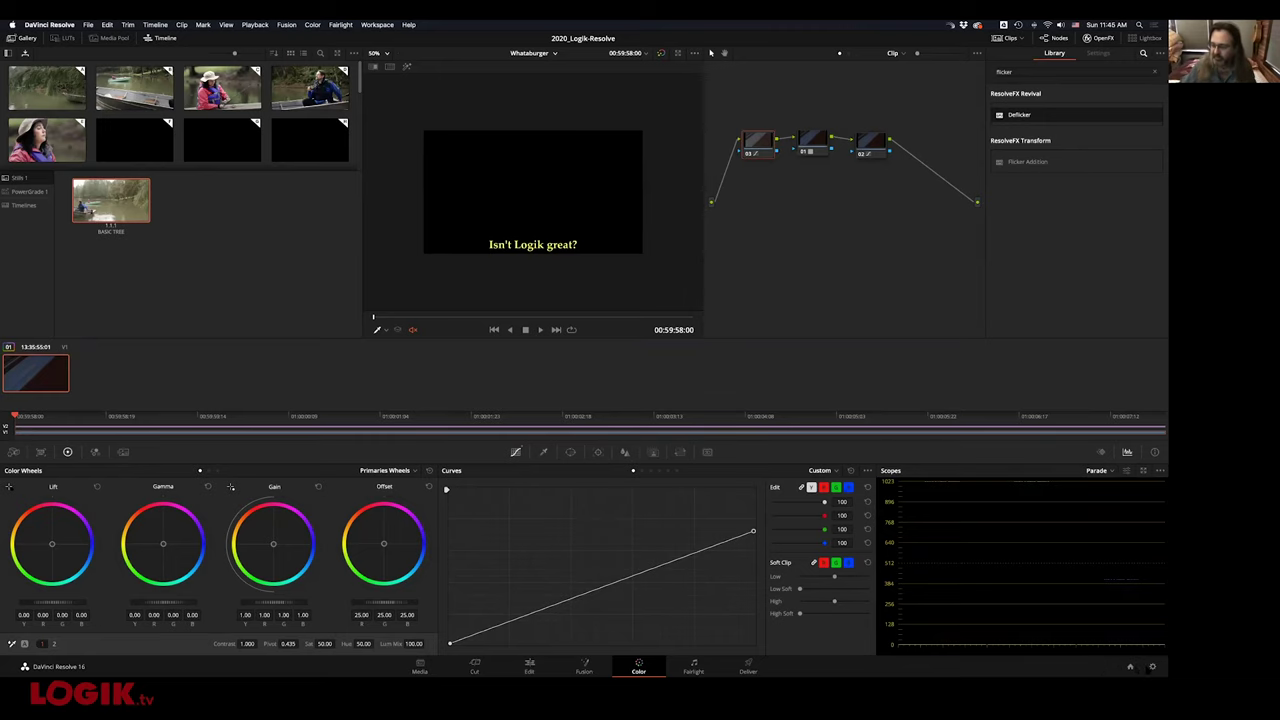
left_click(1152, 666)
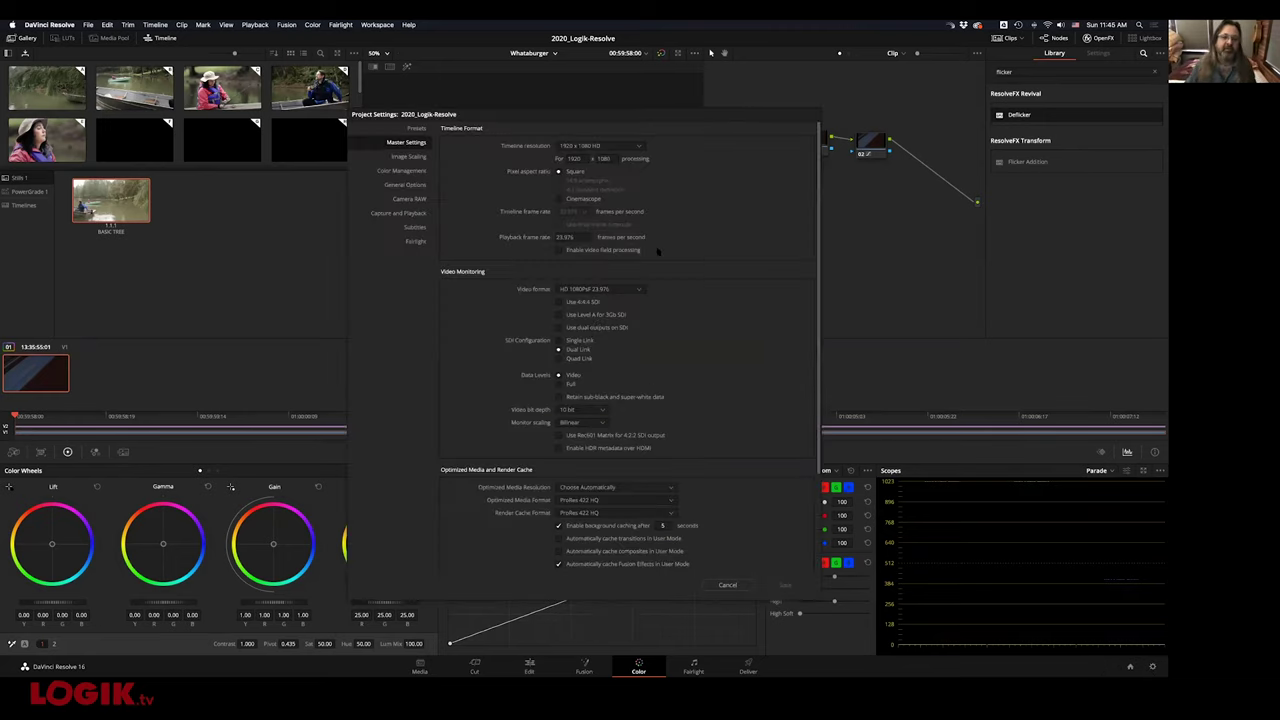
left_click_drag(515, 117, 539, 97)
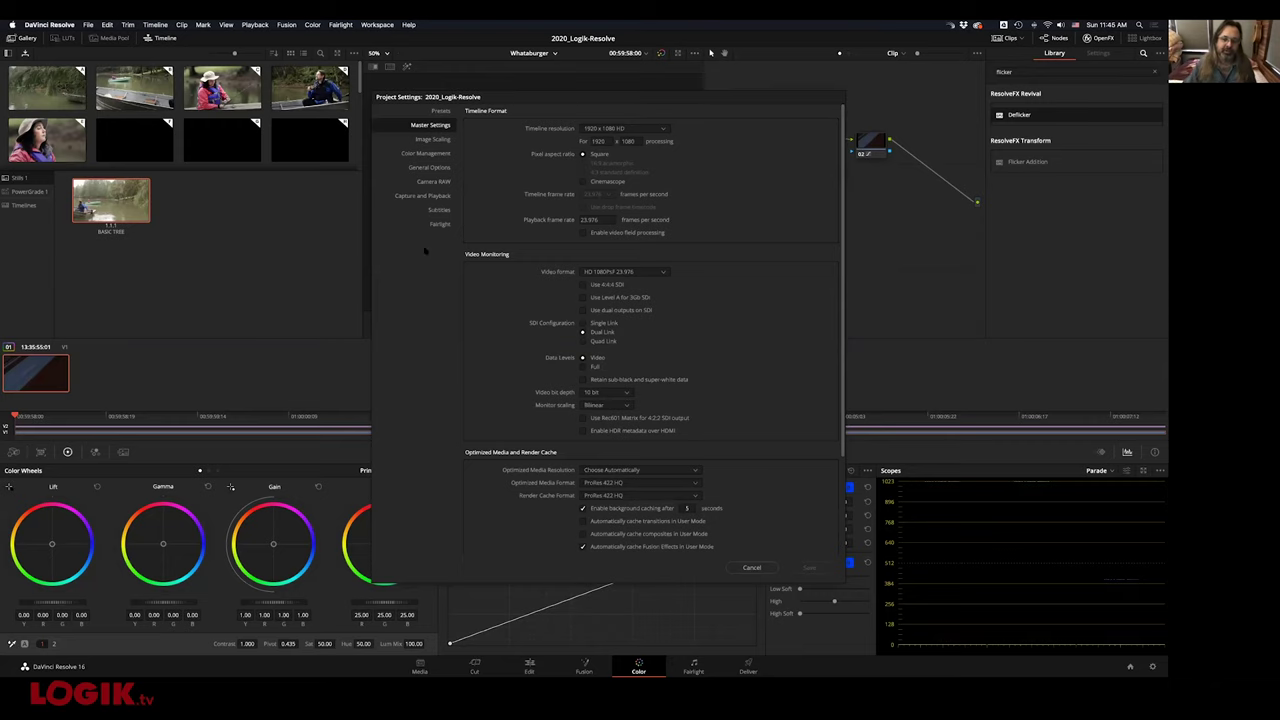
left_click(752, 567)
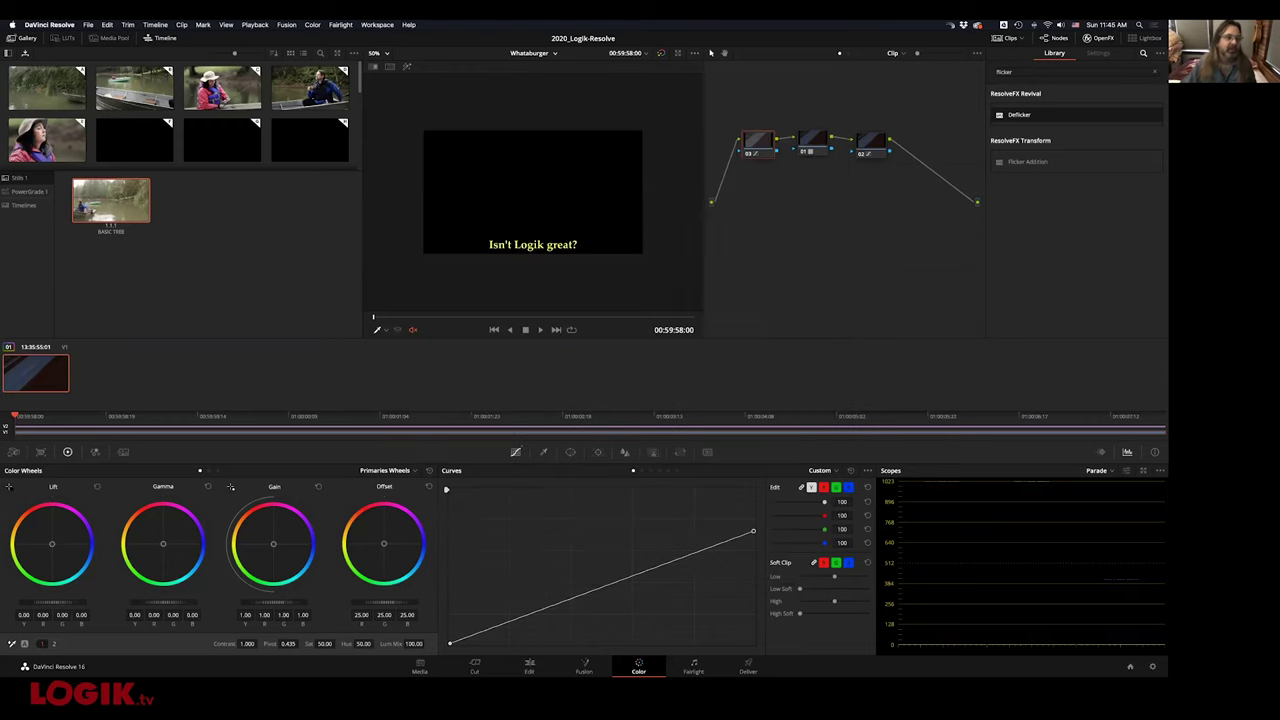
Look through the Preferences System and User tabs, then cancel without saving
left_click(49, 24)
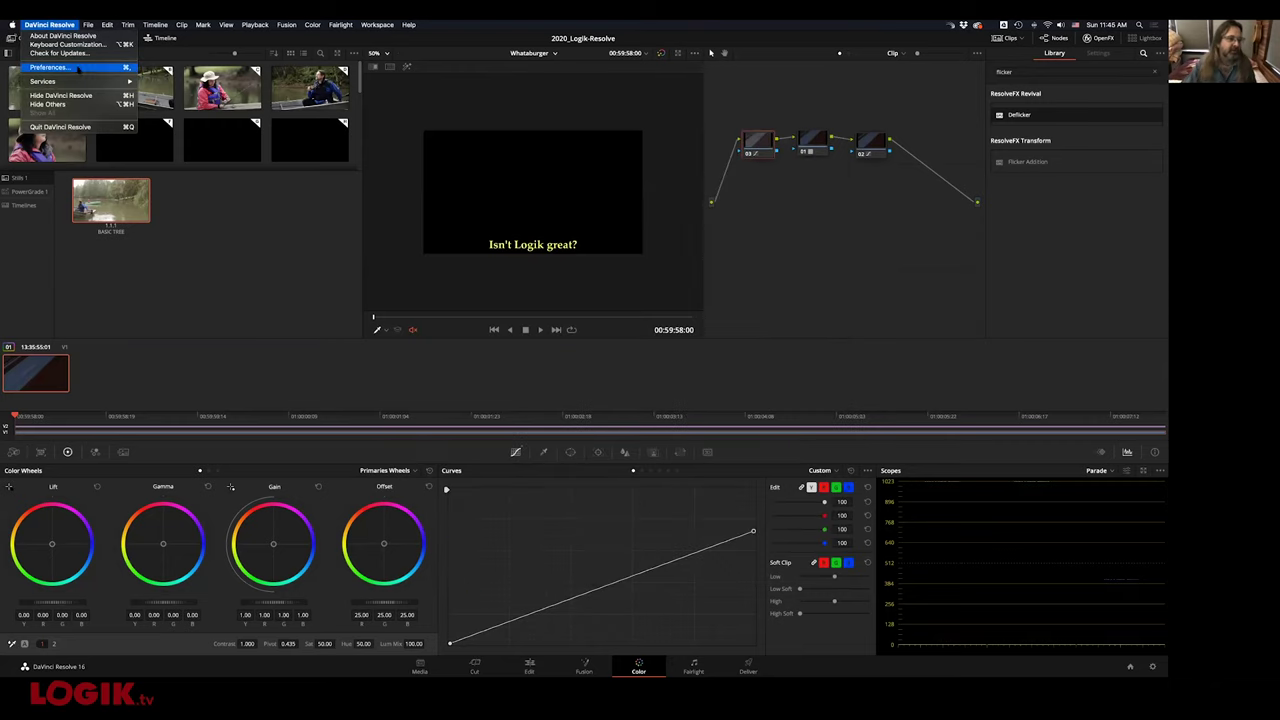
left_click(89, 70)
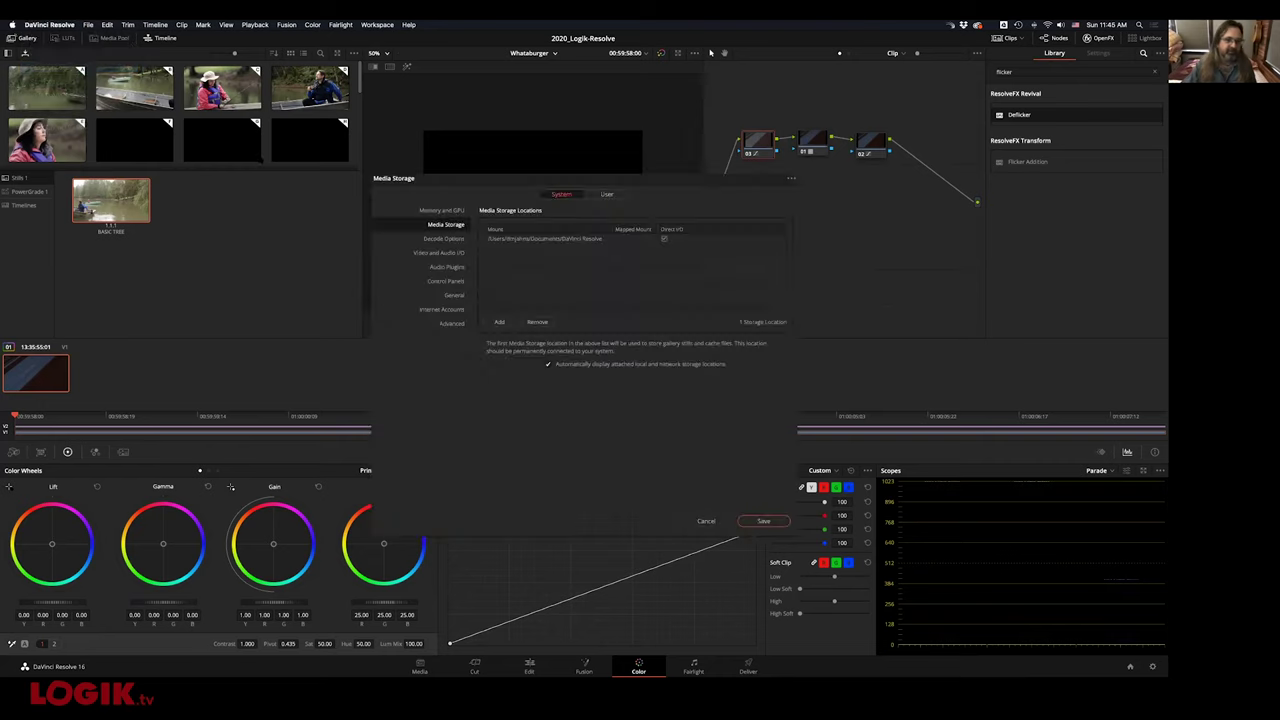
left_click(607, 194)
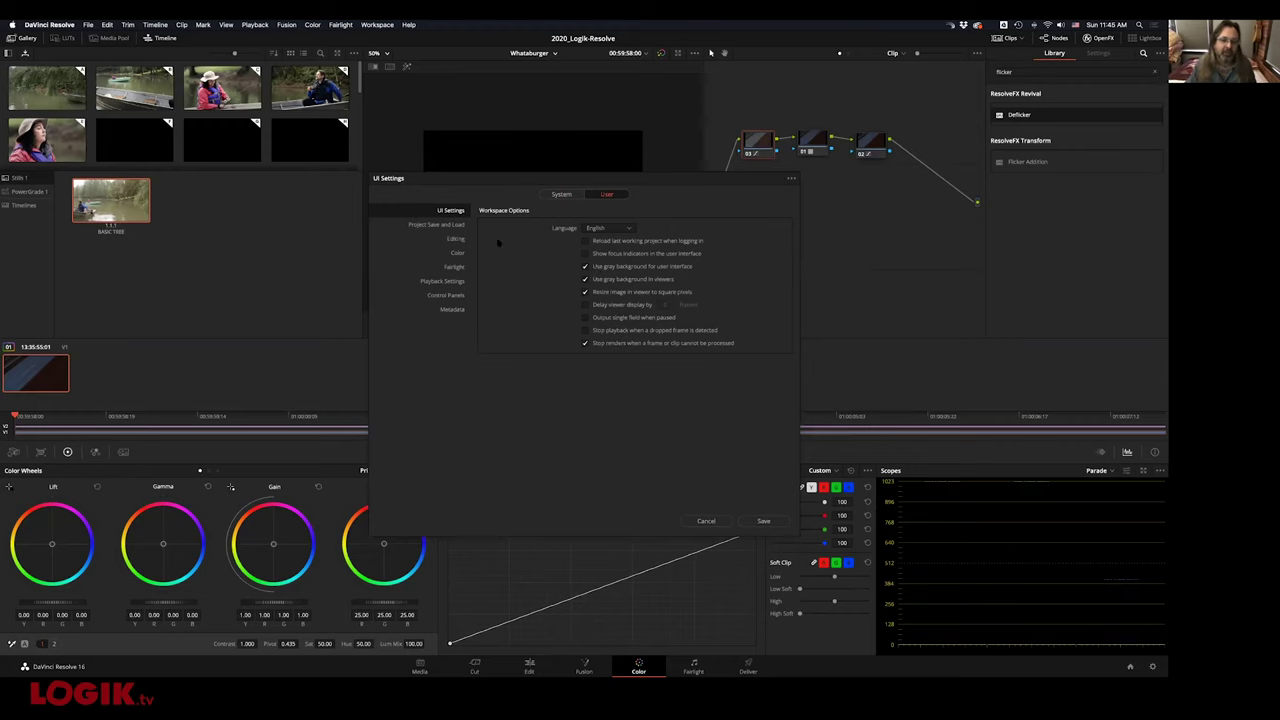
left_click(561, 194)
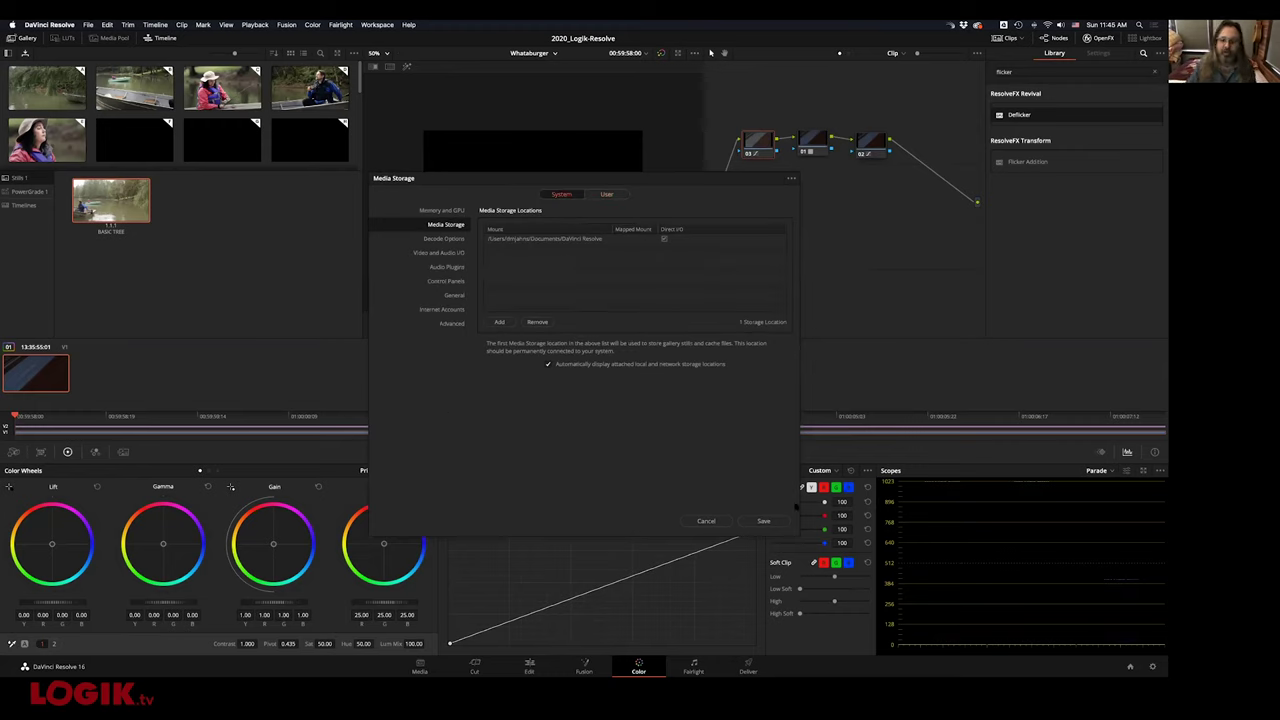
left_click(705, 521)
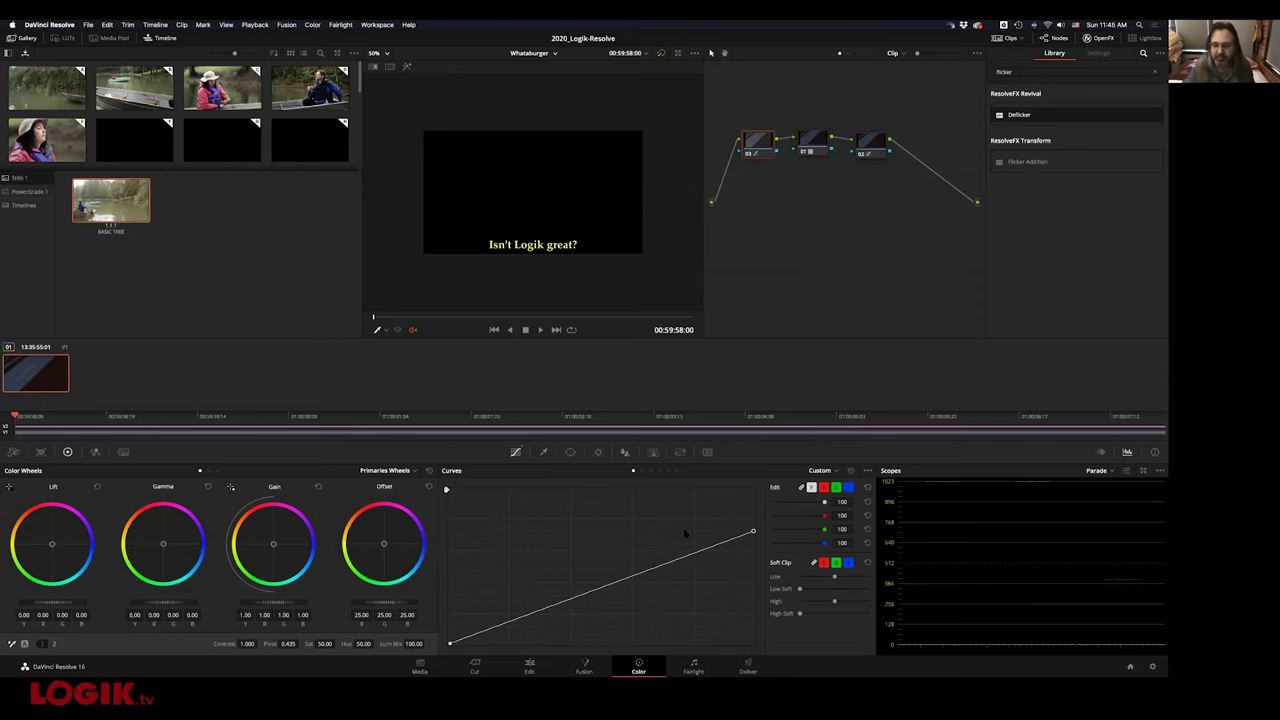
Raise the Custom curve's top point, play backward from 01:00:01:22, then switch to Keynote
left_click_drag(753, 530, 753, 490)
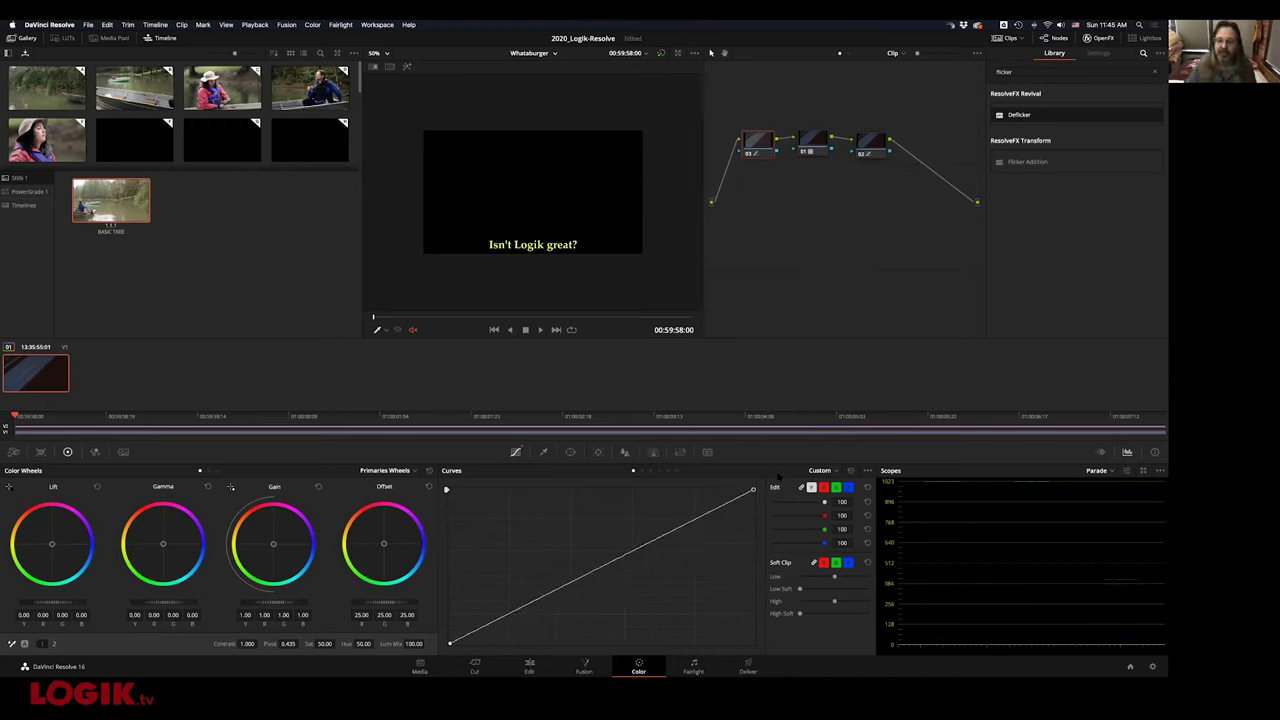
left_click(483, 419)
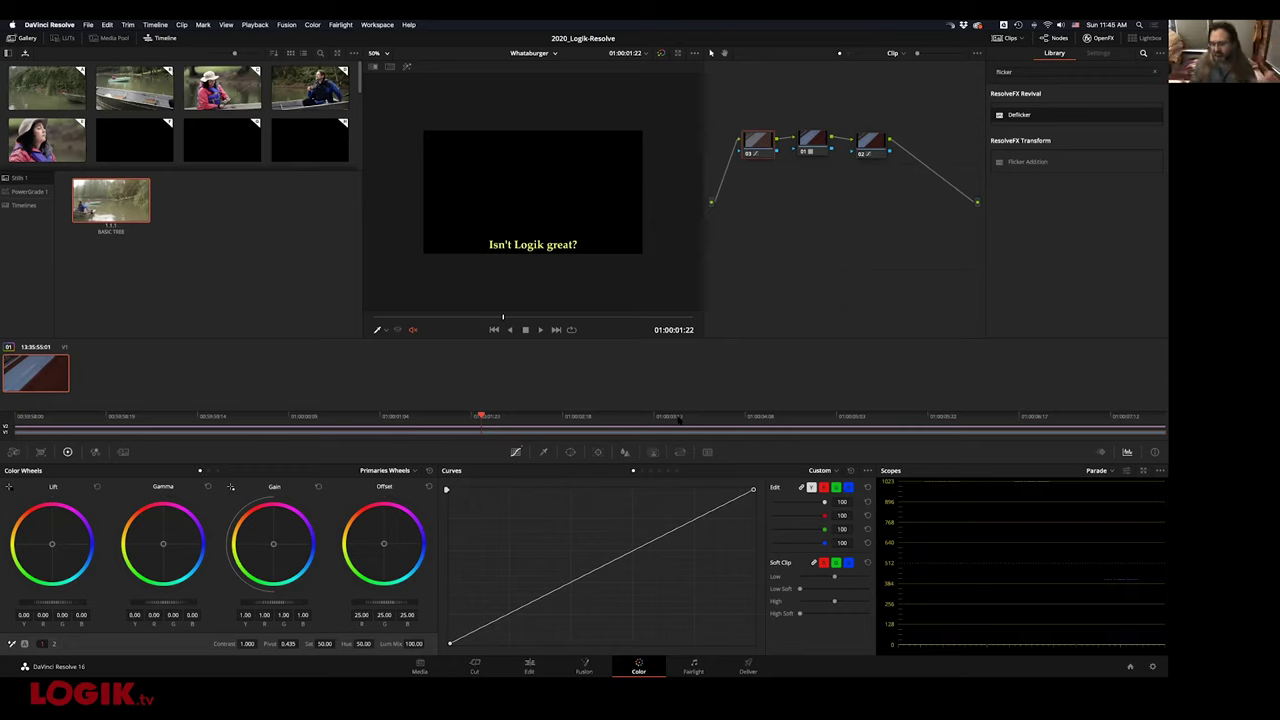
key("j")
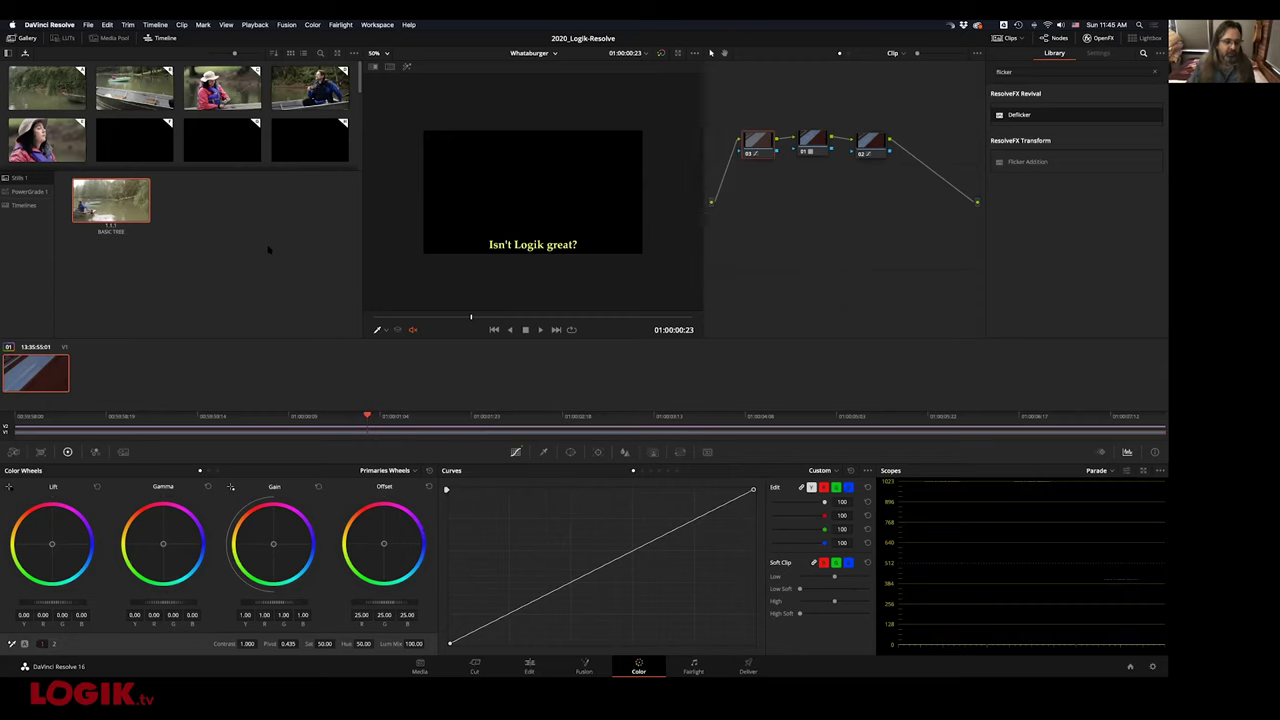
key("super+Tab")
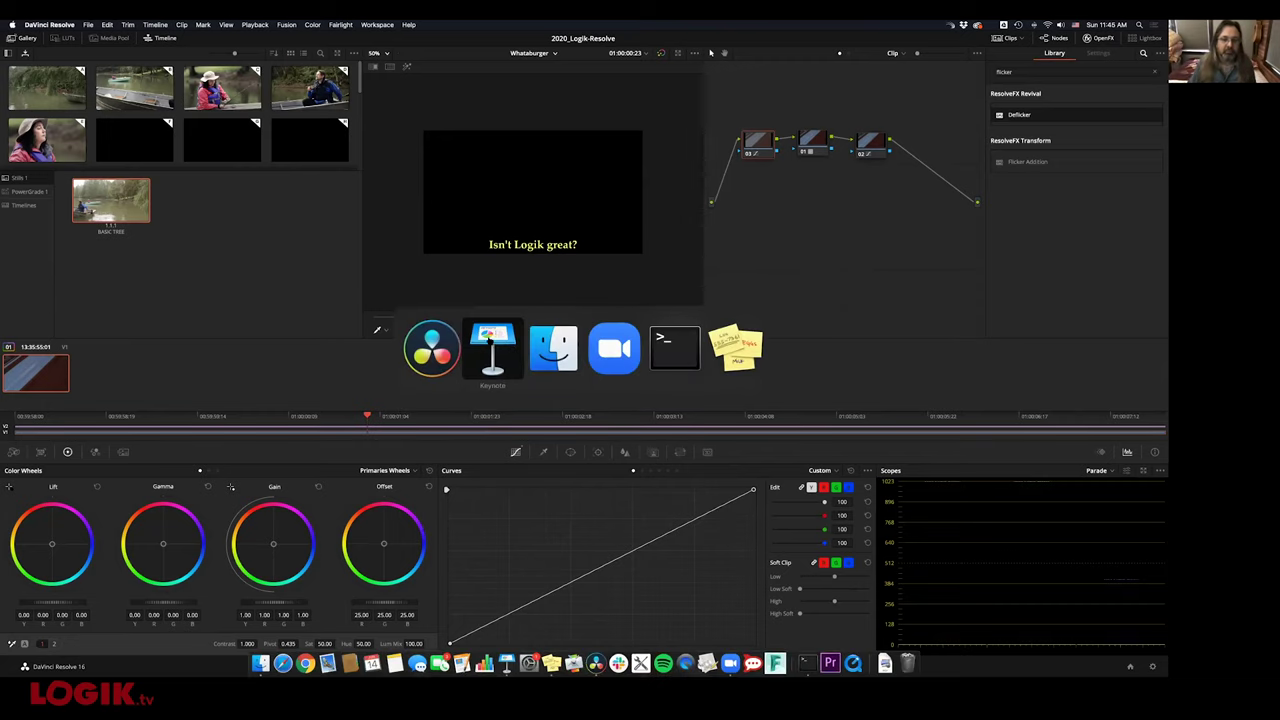
key("Up")
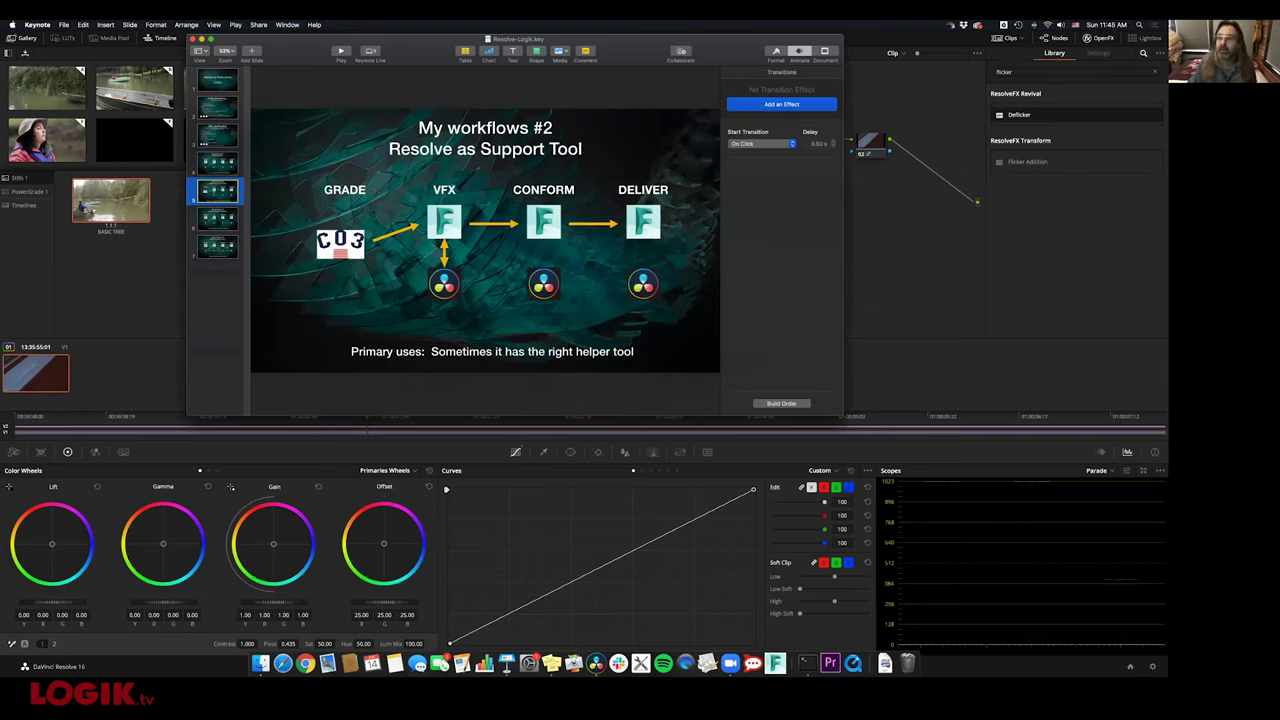
key("Down")
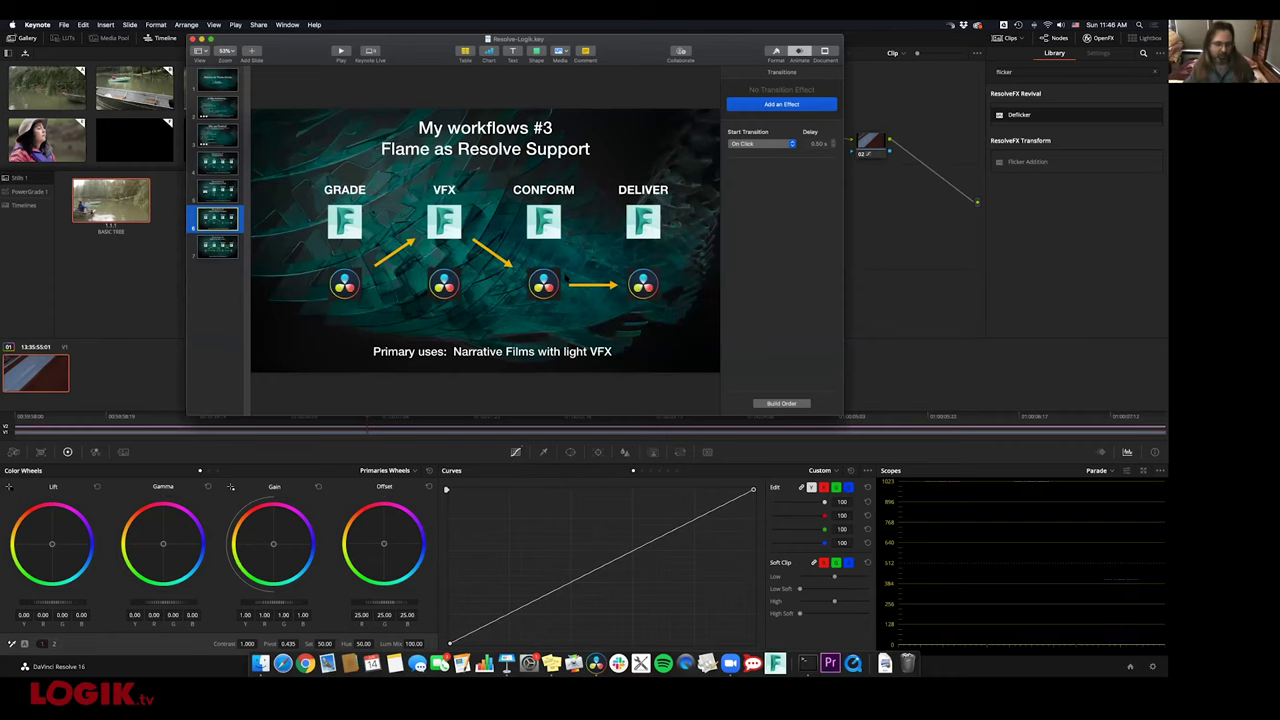
key("super+Tab")
key("super+Tab")
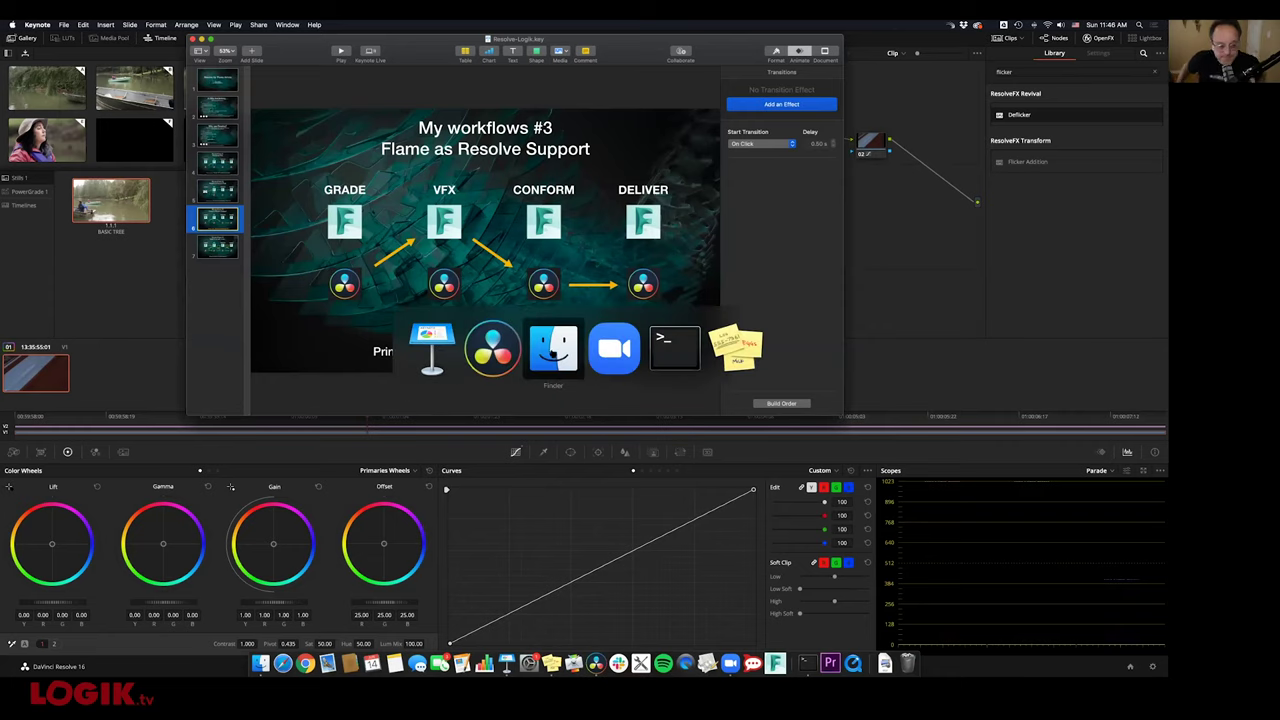
key("super+Tab")
key("super+Tab")
key("super+Tab")
key("super+shift+Tab")
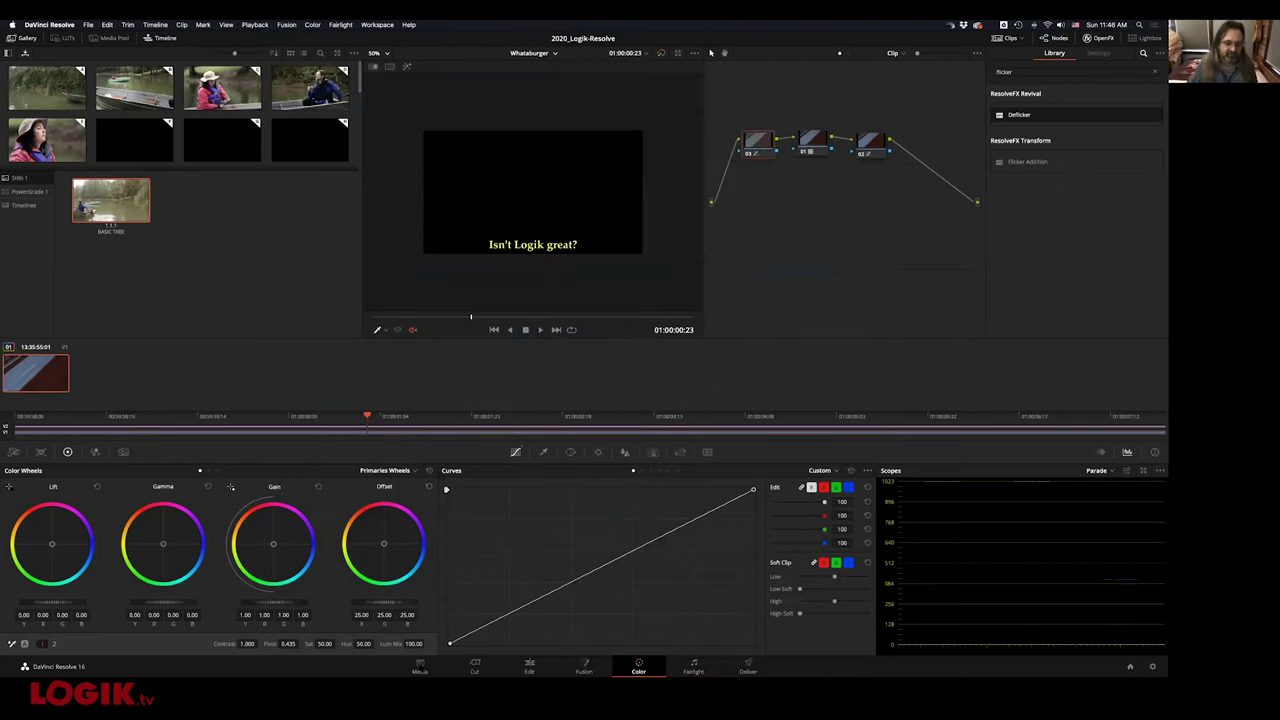
Open the BOATING 30 VFX timeline from the Media page's TIMELINES bin
left_click(420, 665)
left_click(60, 397)
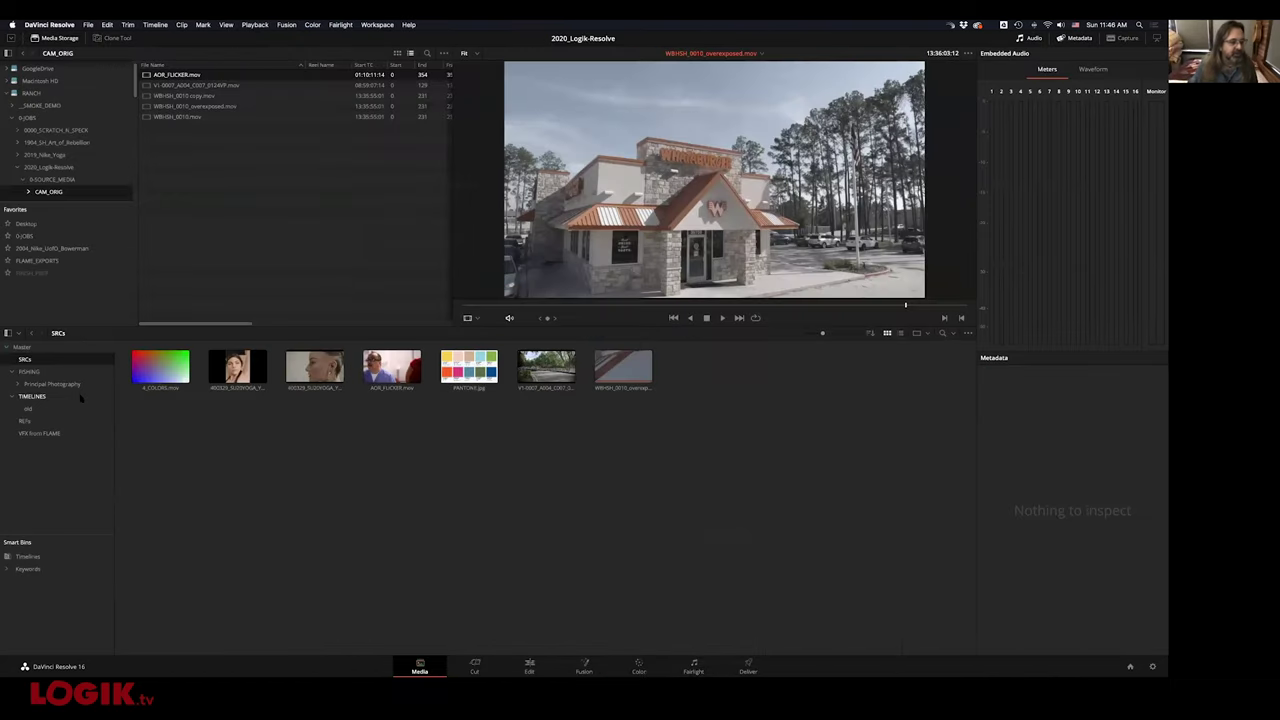
double_click(160, 366)
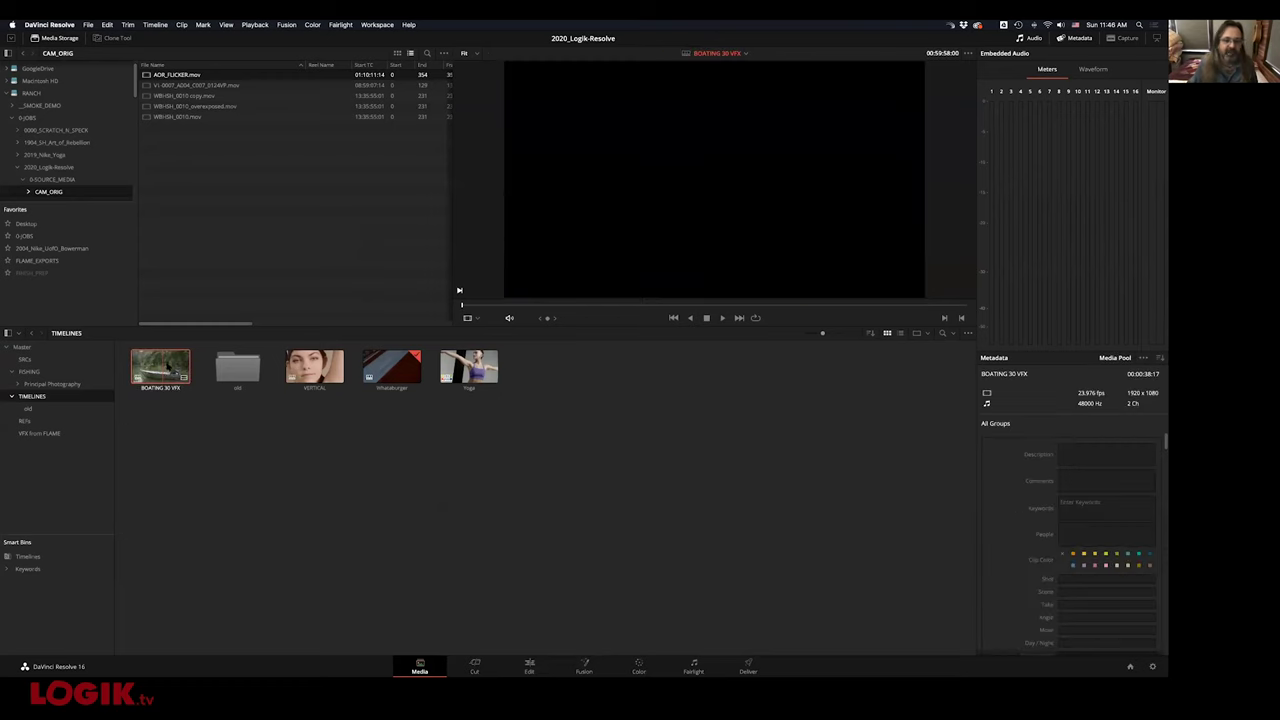
Scrub to the 01:00:03:10 edit and enable the BOAT_002 clip on Video 3
left_click_drag(406, 316, 349, 332)
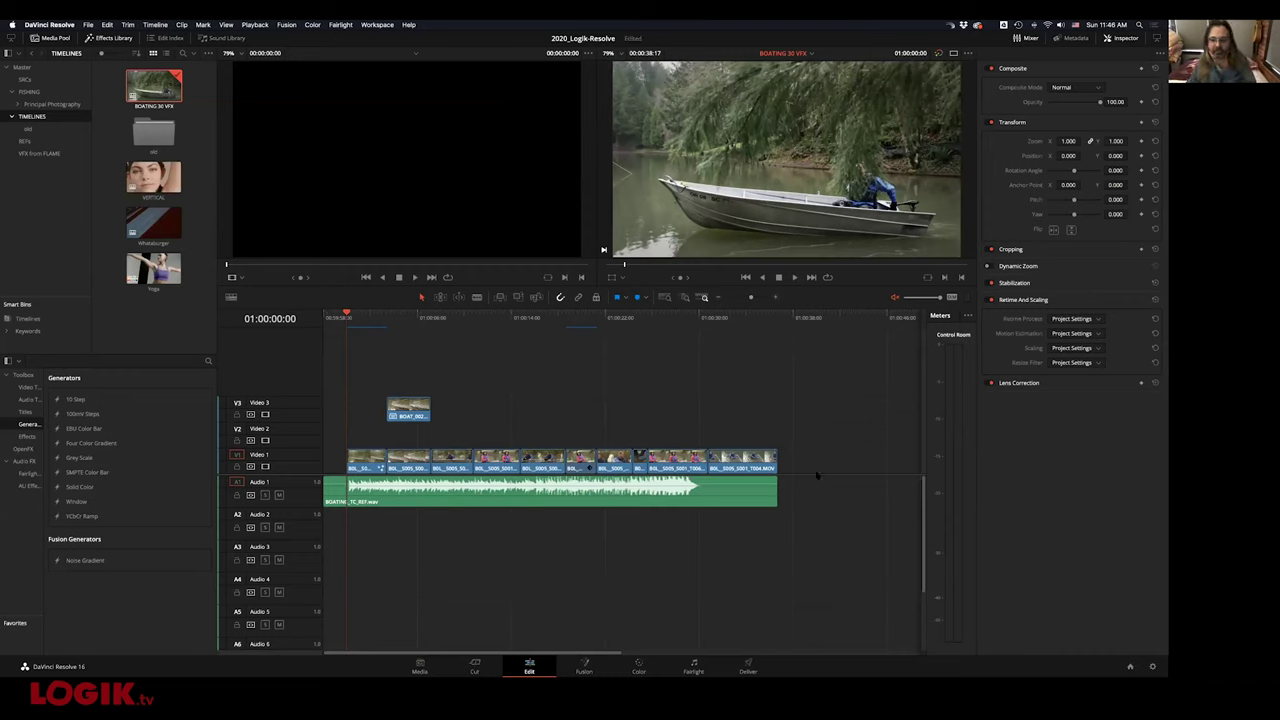
left_click(408, 318)
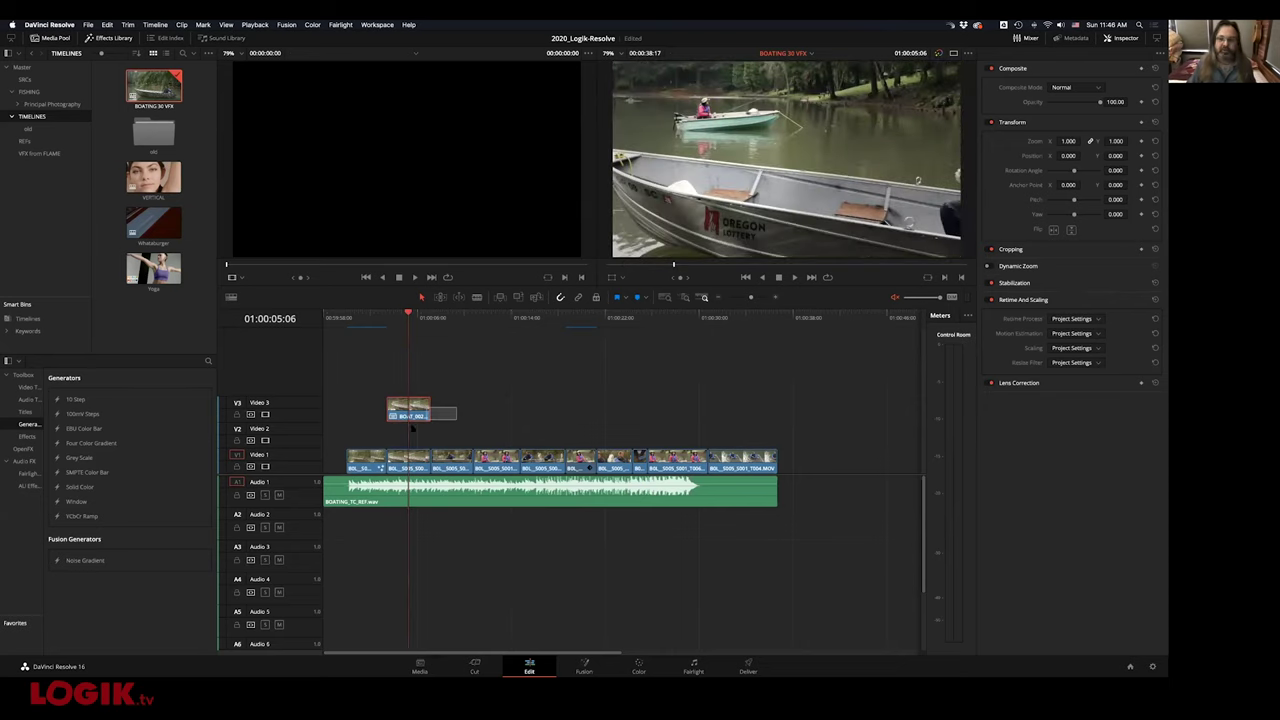
left_click(421, 370)
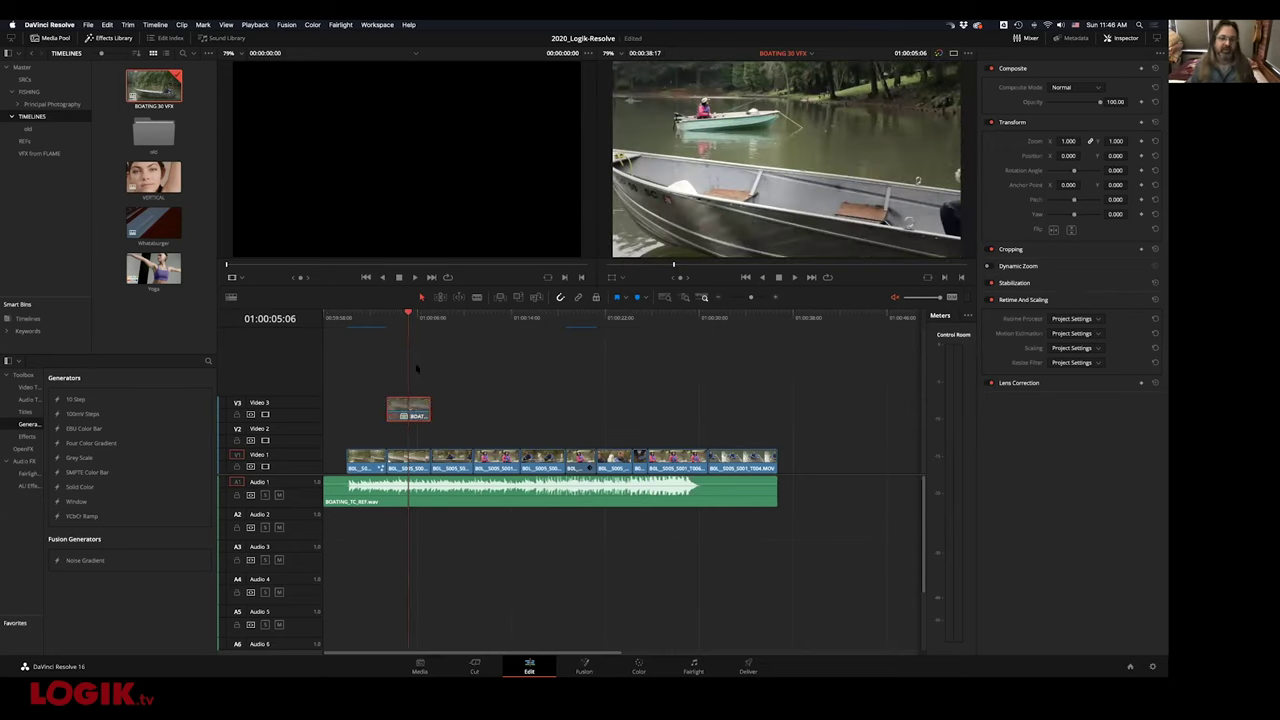
key("Up")
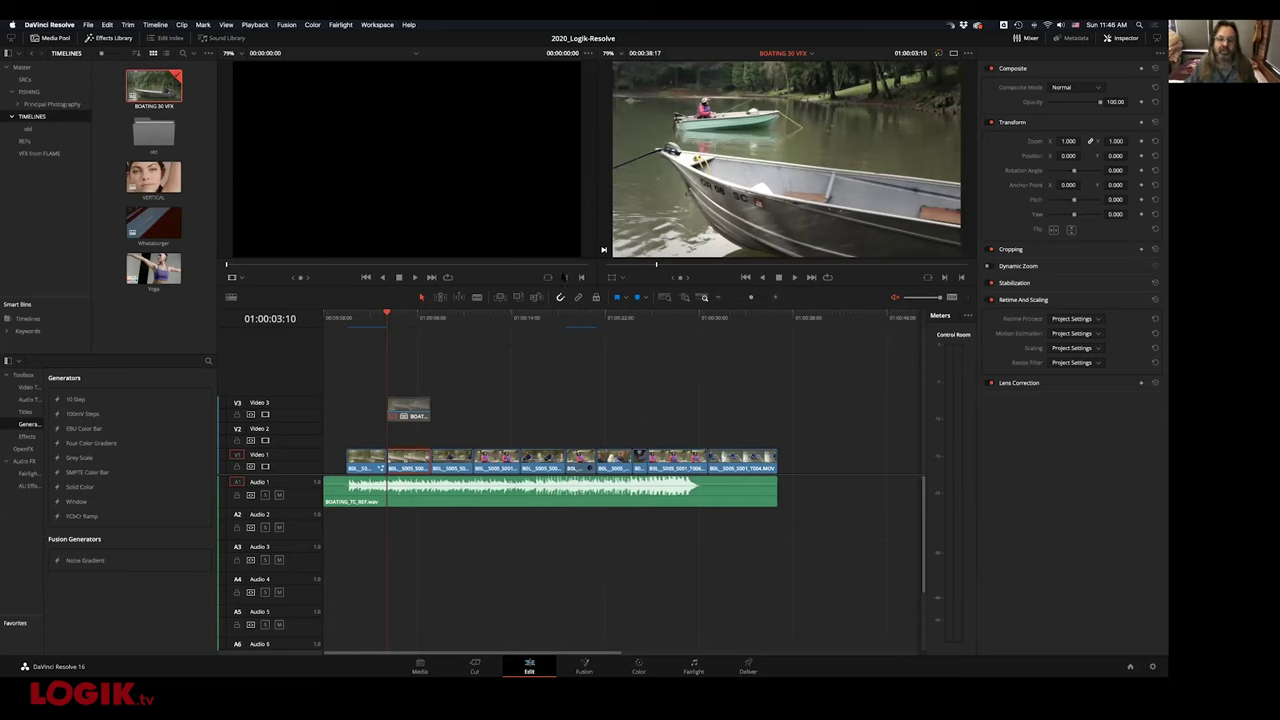
mouse_move(384, 318)
left_mouse_down()
mouse_move(360, 318)
mouse_move(403, 320)
left_mouse_up()
key("l")
key("l")
key("l")
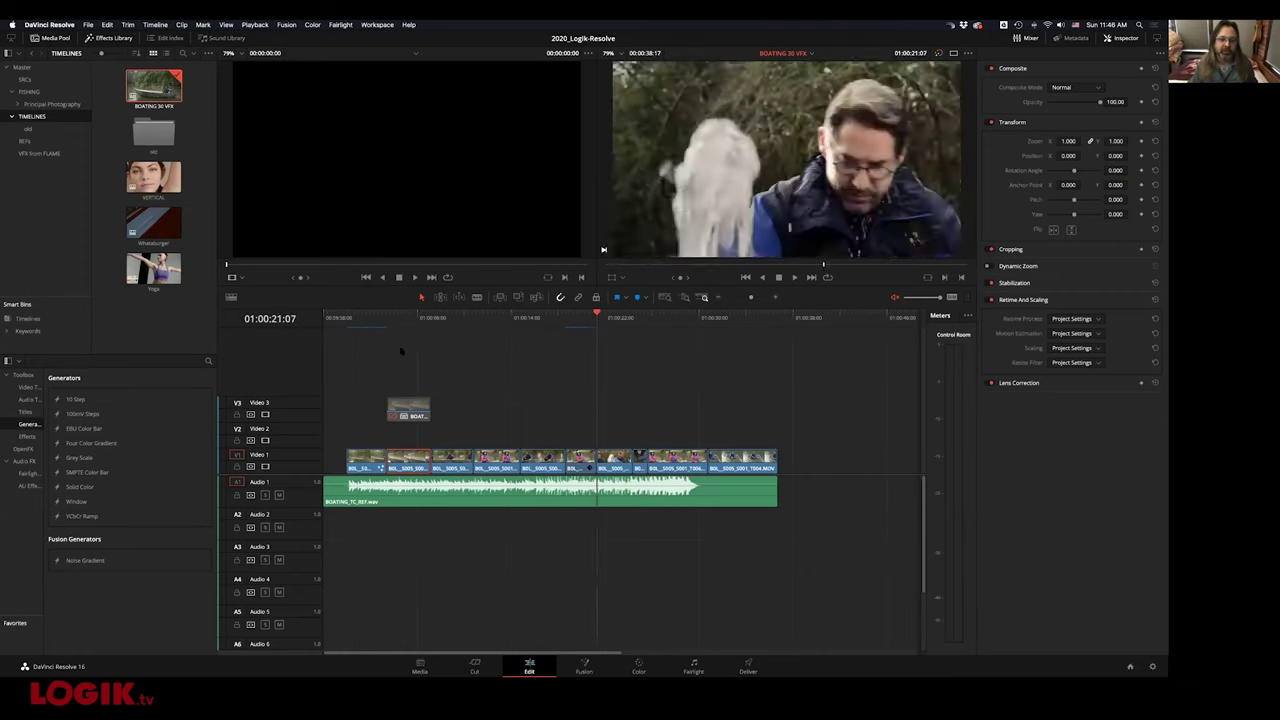
left_click(400, 350)
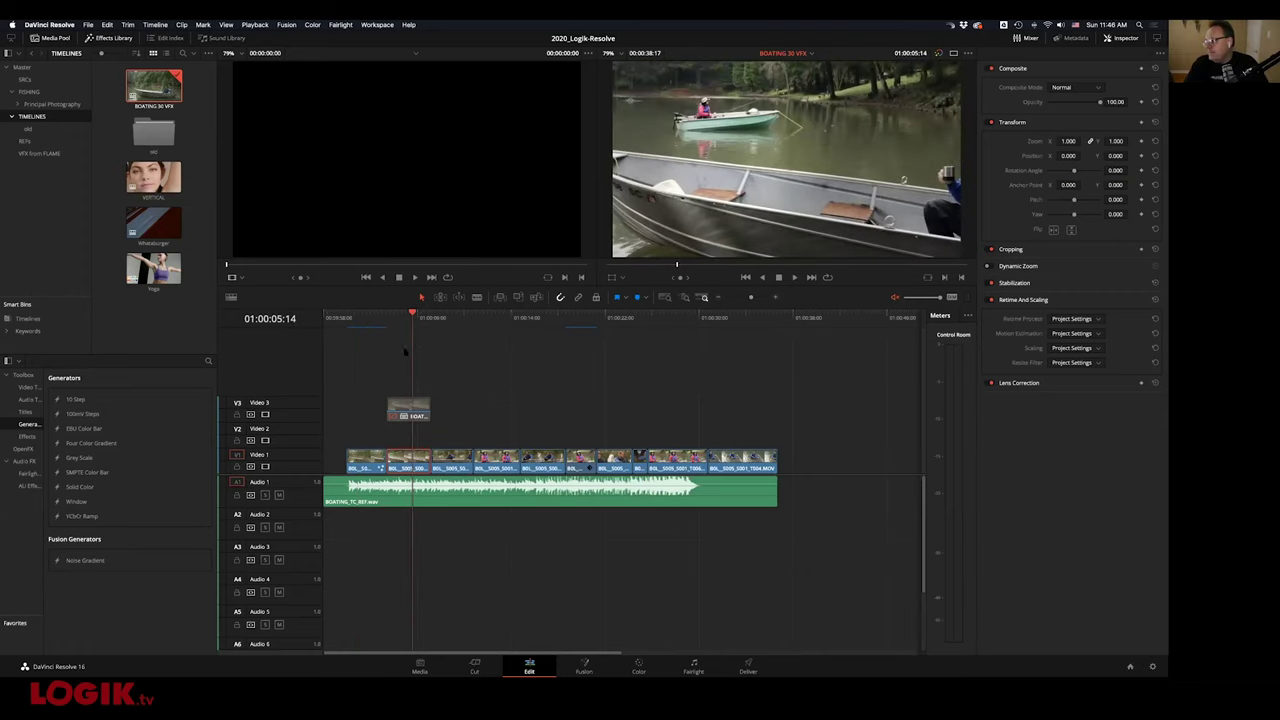
key("j")
key("j")
left_click(410, 408)
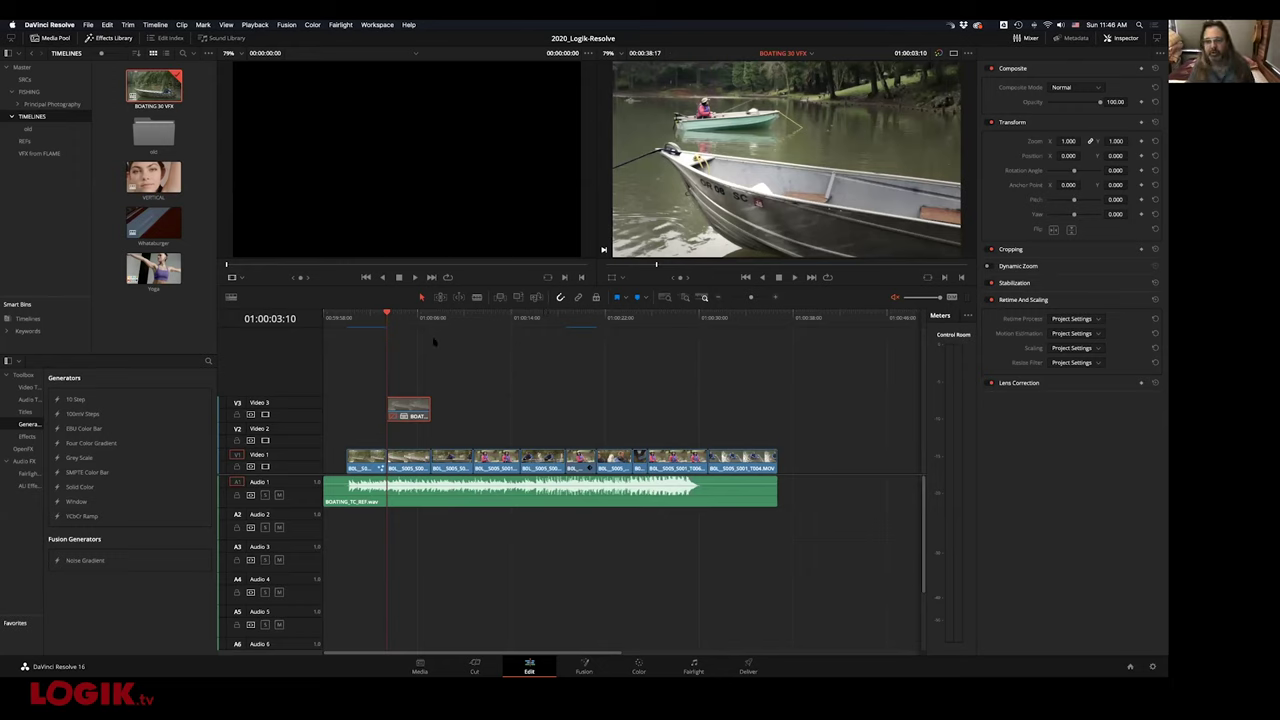
key("d")
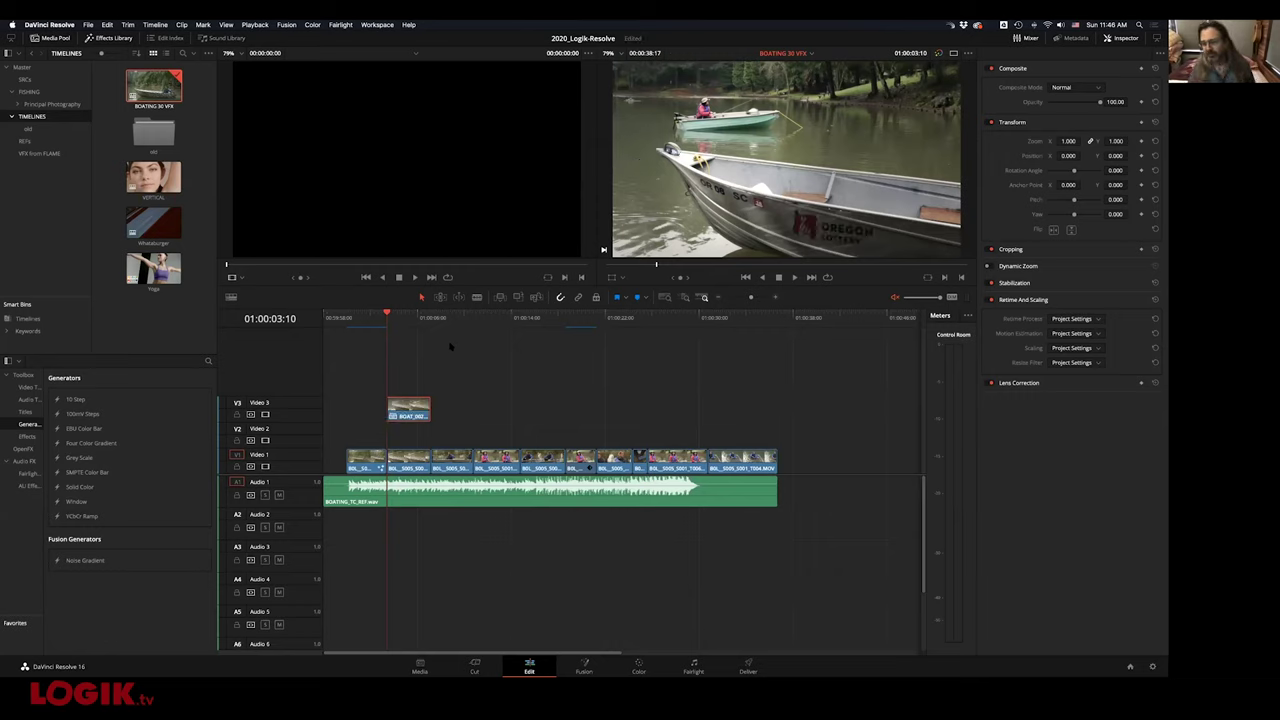
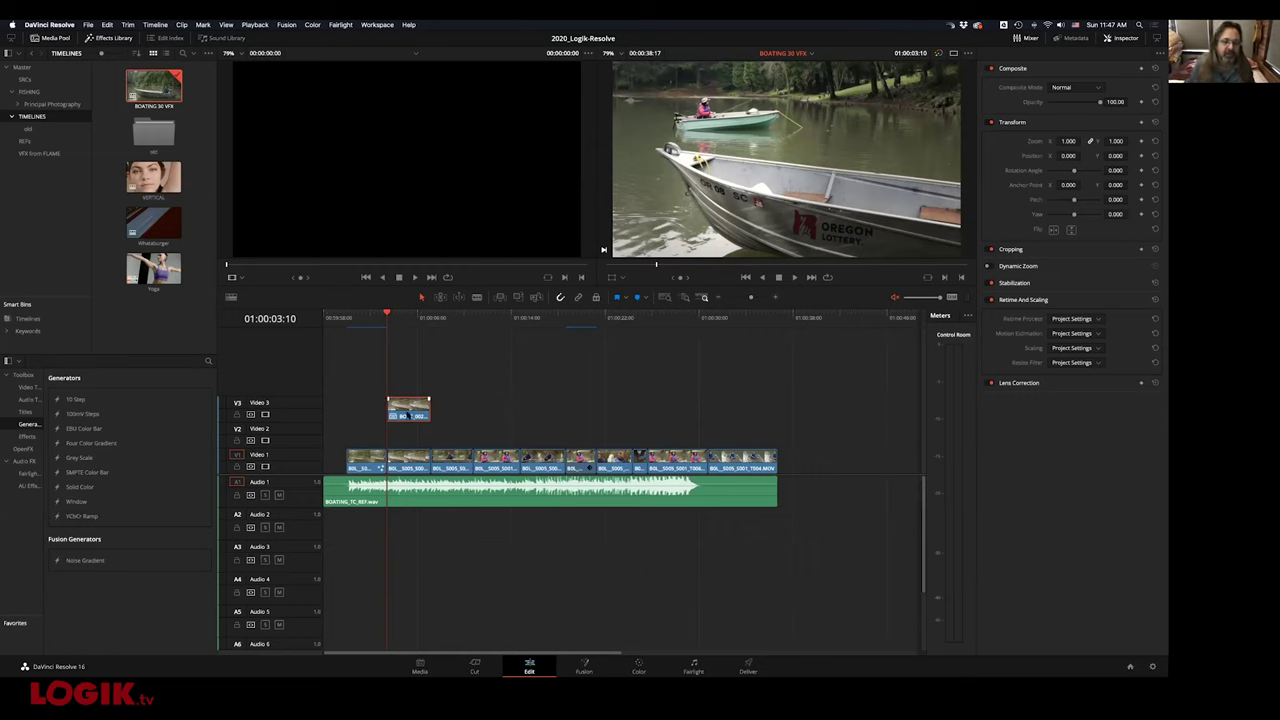
Toggle the V3 VFX clip off and on to compare, then switch it to version v01
key("d")
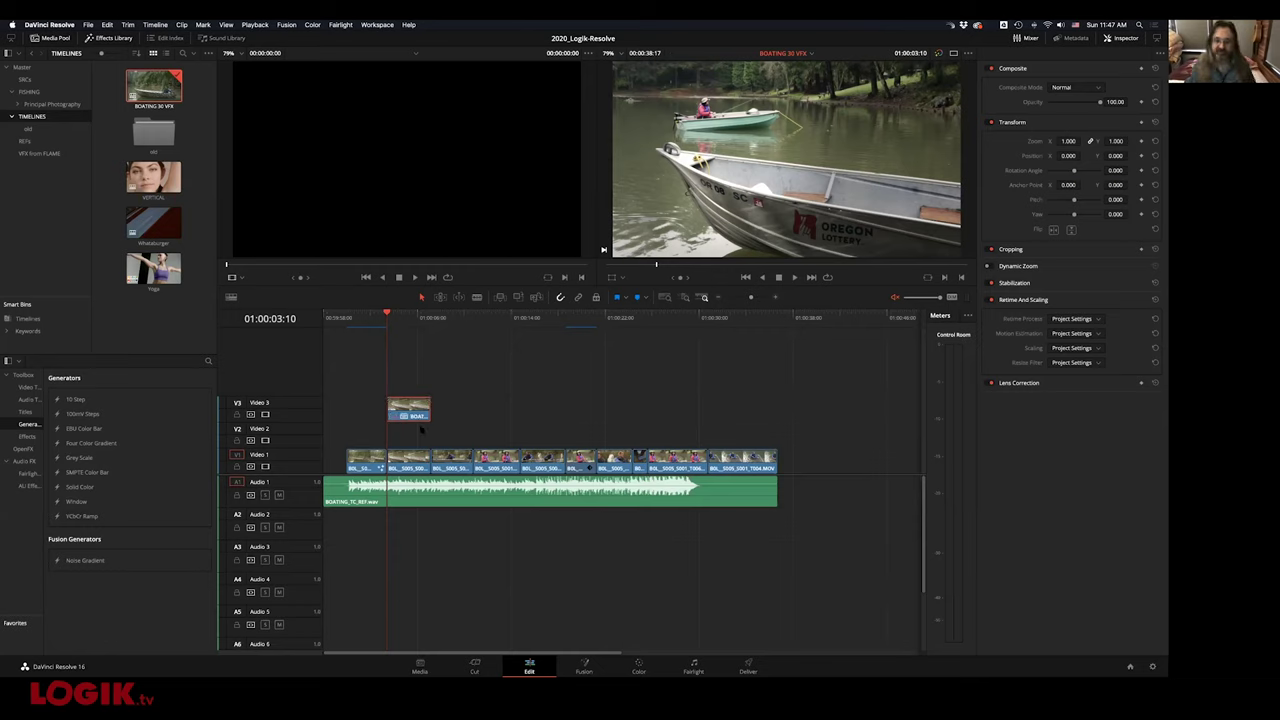
key("d")
right_click(409, 412)
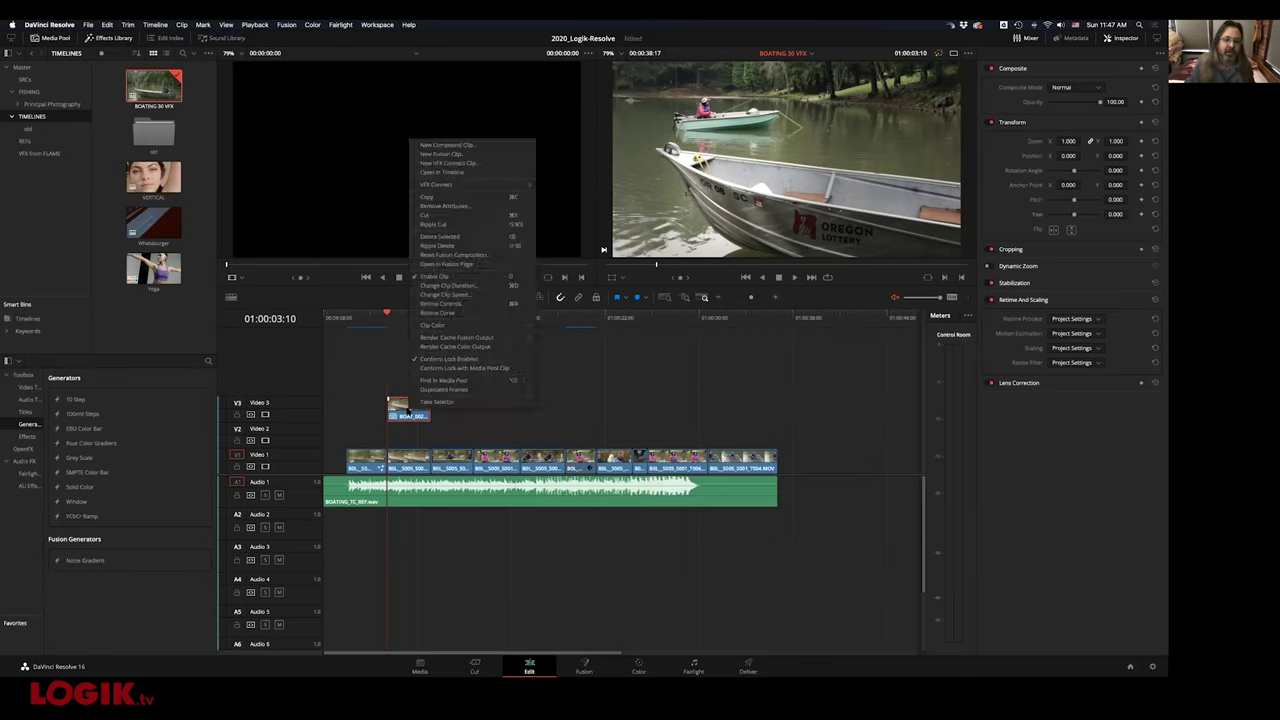
mouse_move(452, 185)
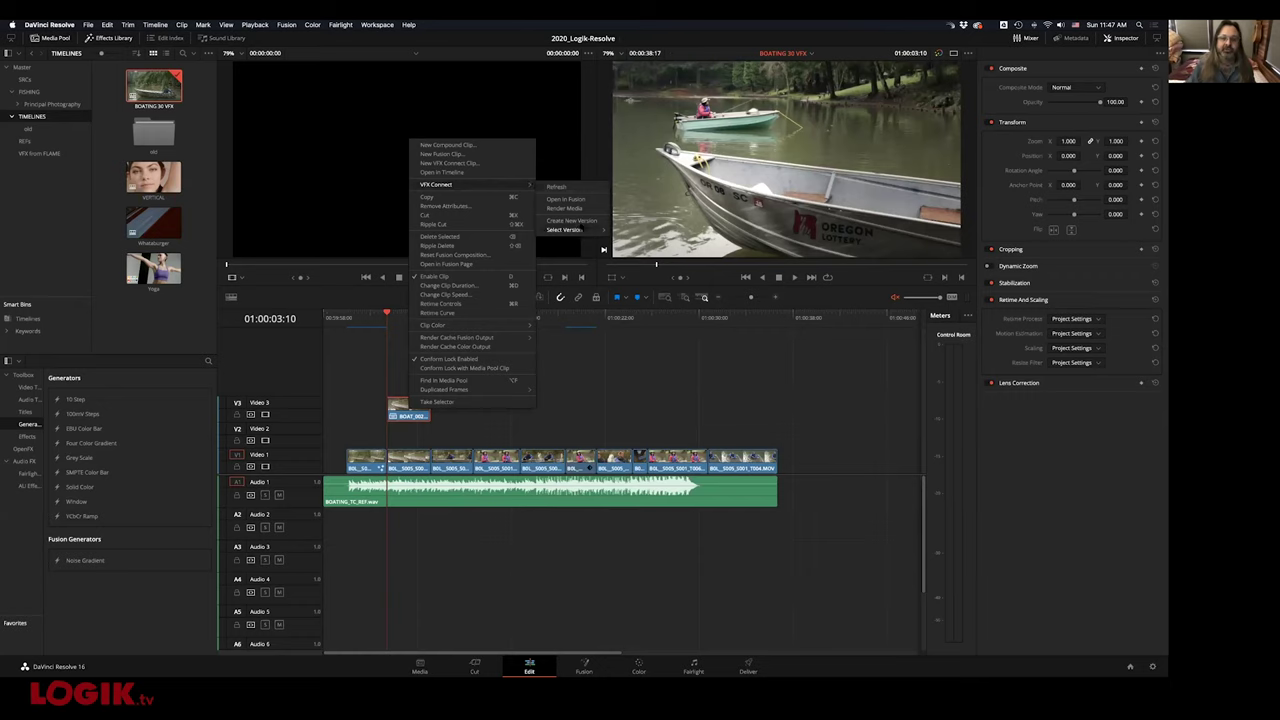
mouse_move(568, 229)
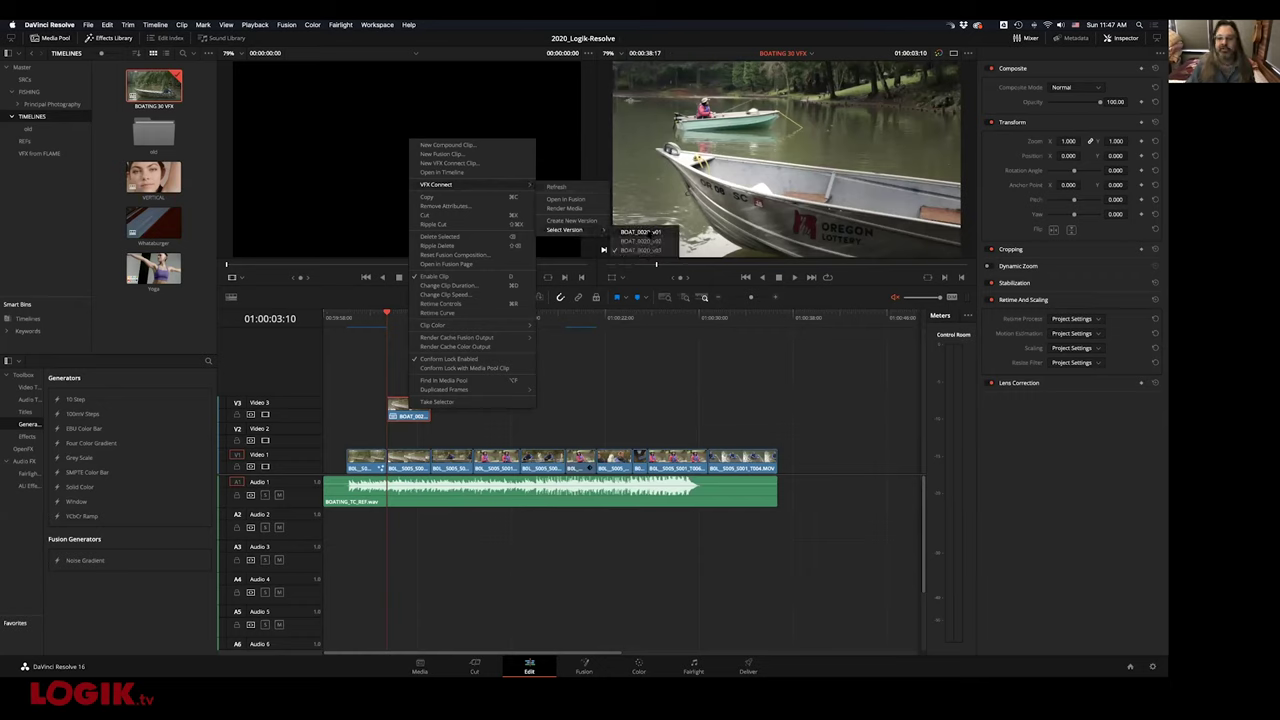
left_click(655, 234)
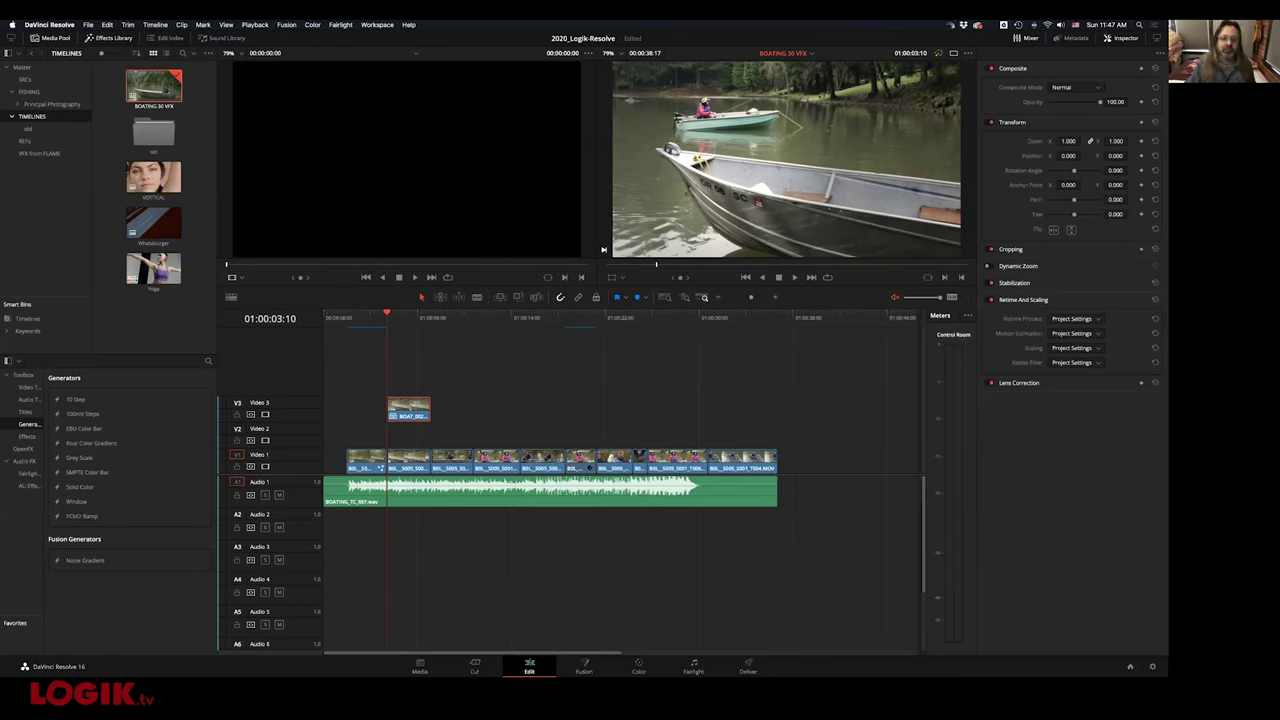
Step the VFX clip through version v02 and then v03
right_click(408, 412)
mouse_move(440, 185)
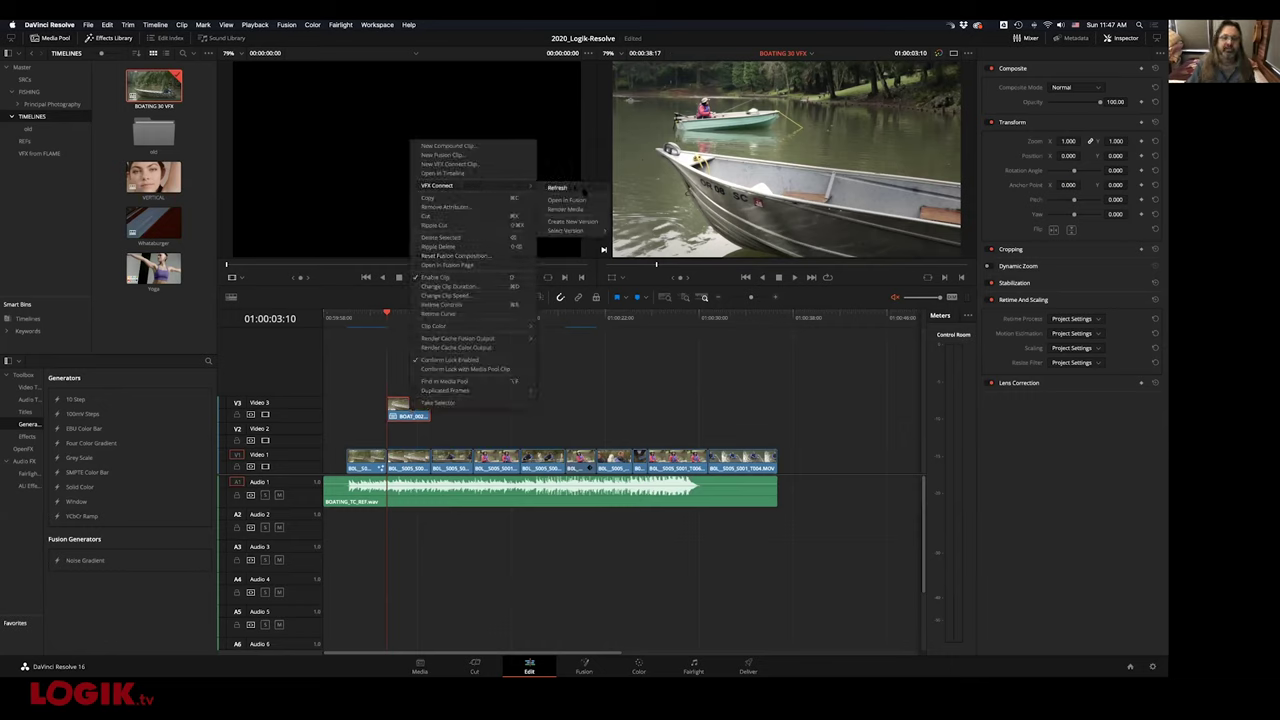
mouse_move(565, 231)
left_click(645, 242)
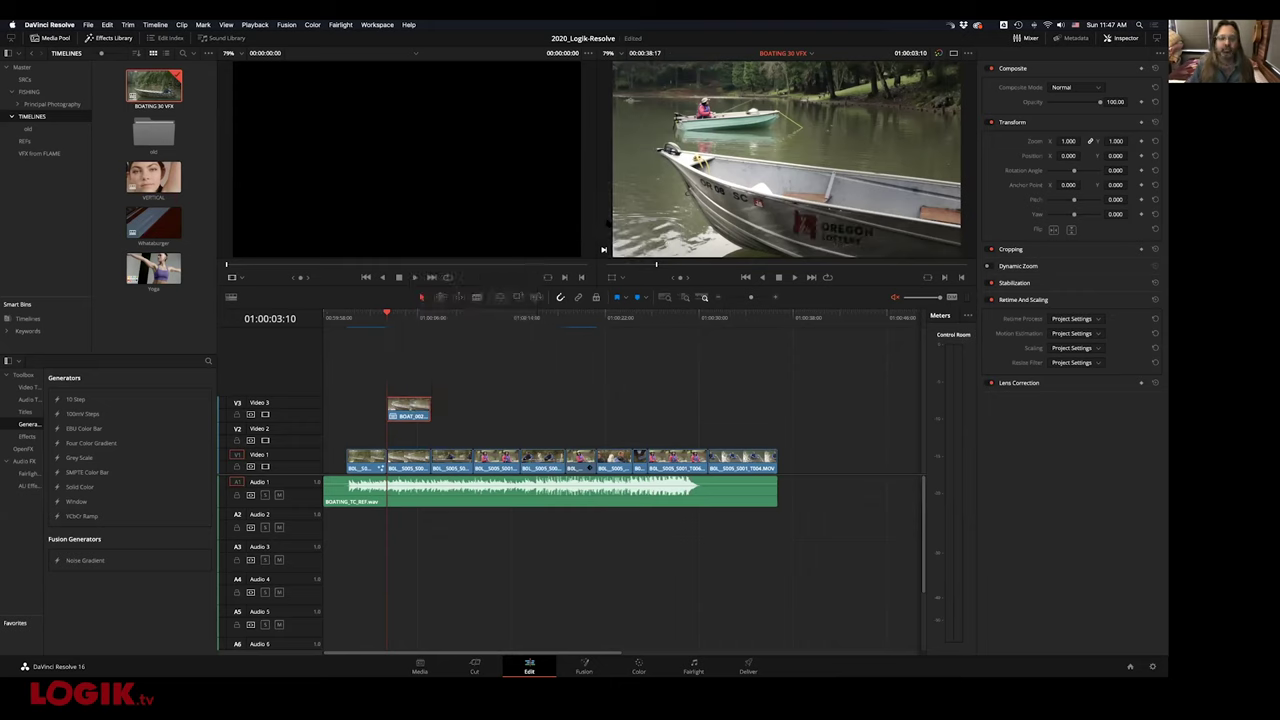
right_click(408, 410)
mouse_move(440, 185)
mouse_move(565, 230)
left_click(645, 250)
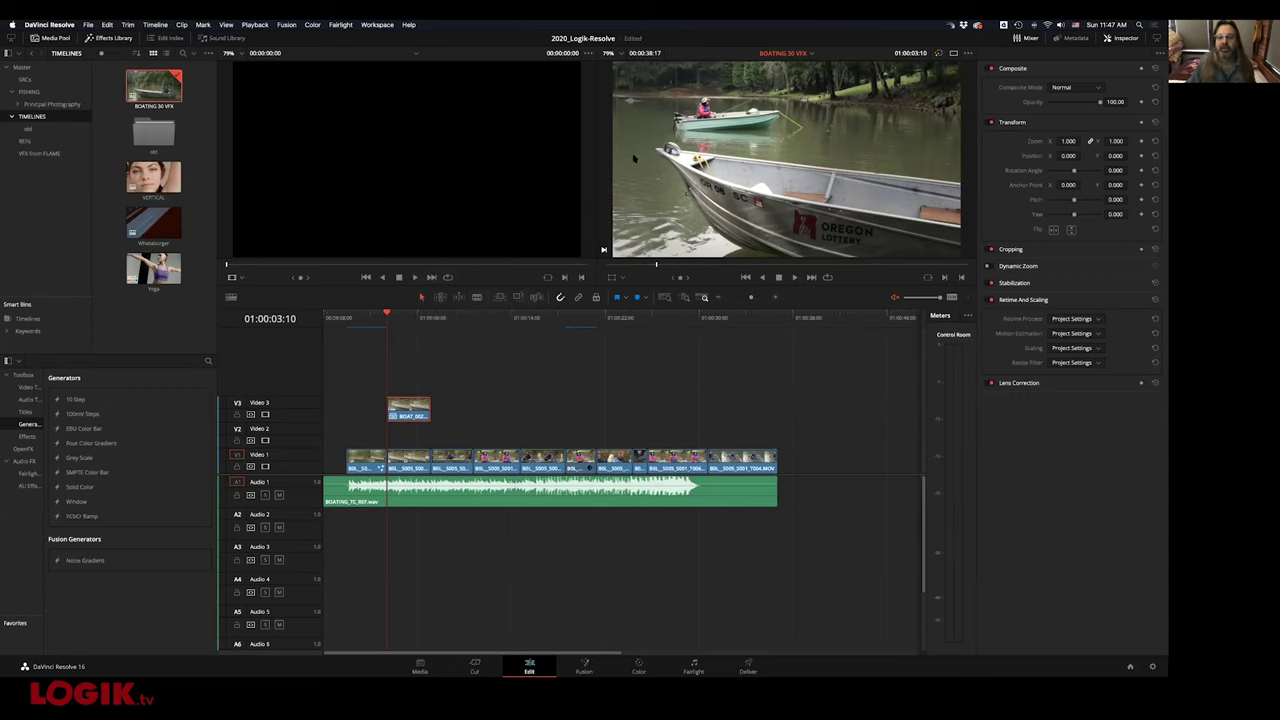
Play back the v03 boat shot to check the logo, then return to its start
key("space")
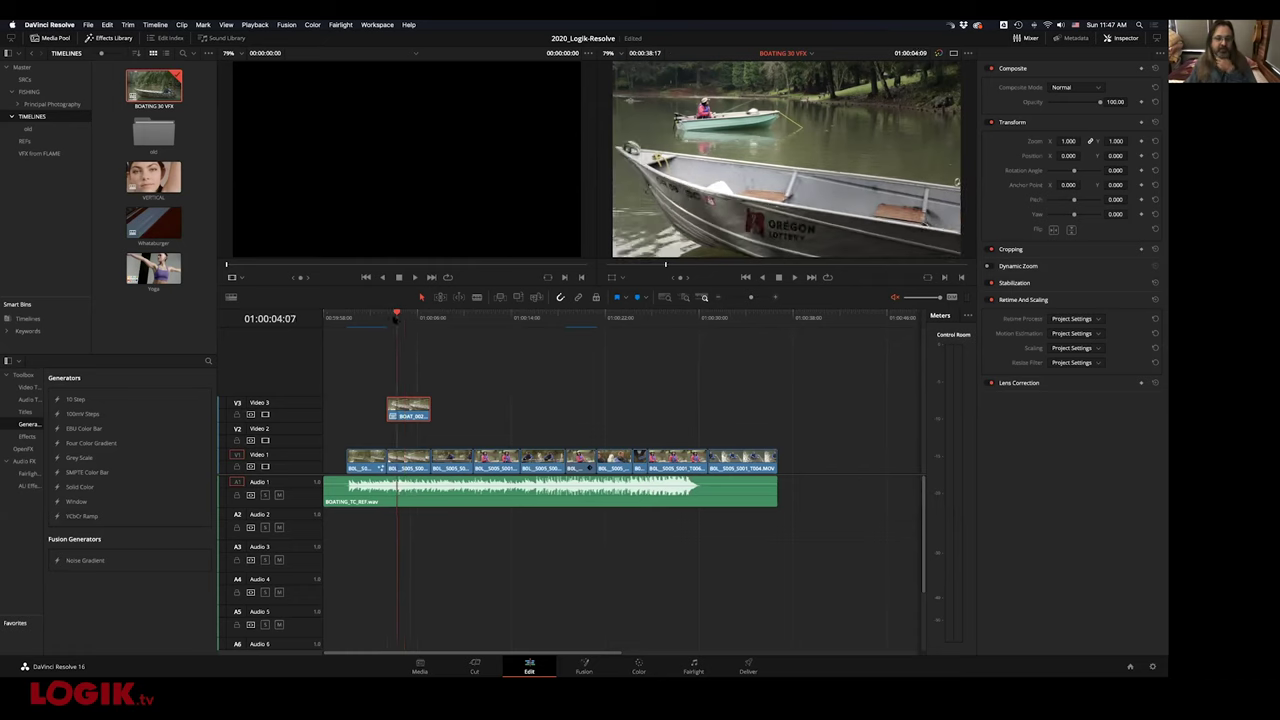
key("space")
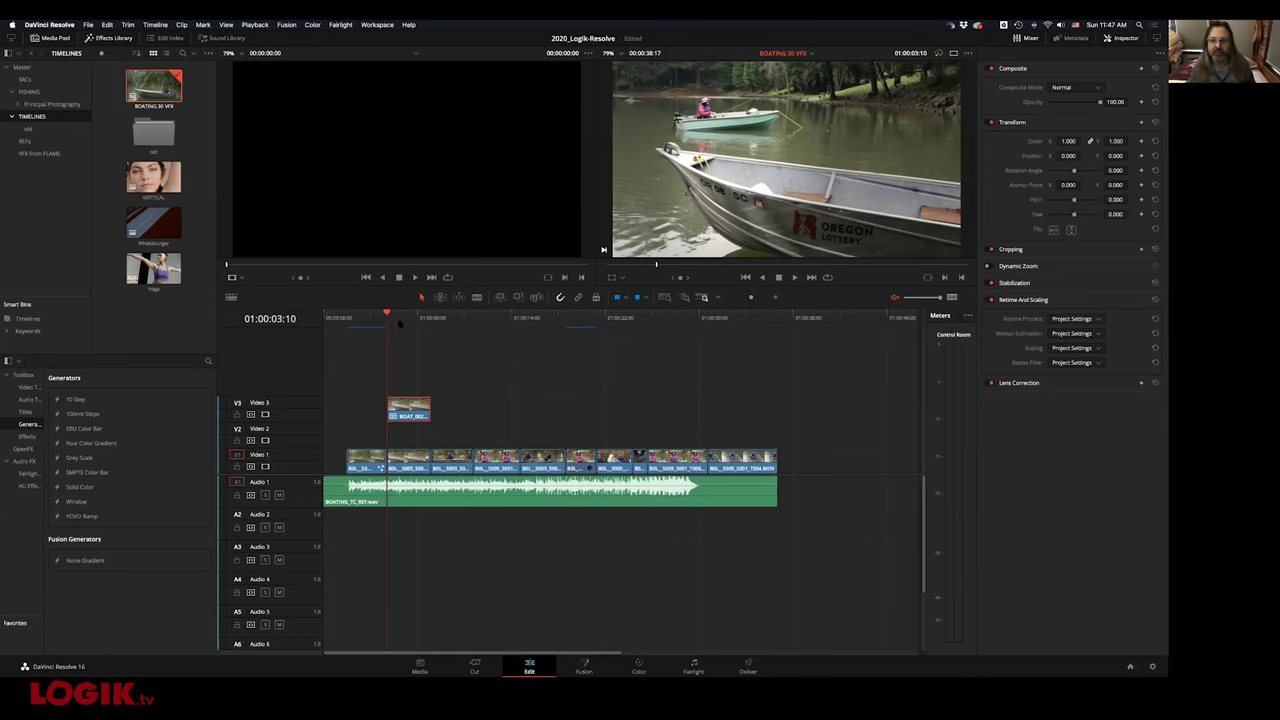
key("space")
key("space")
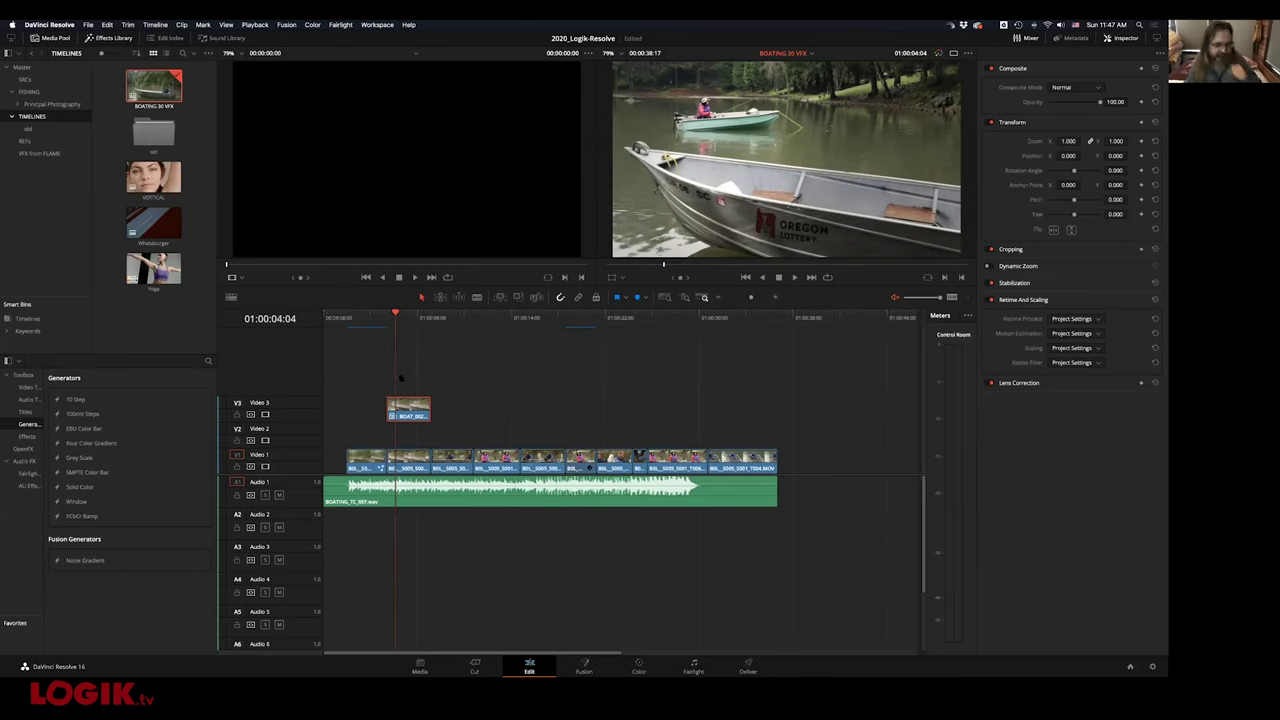
key("Up")
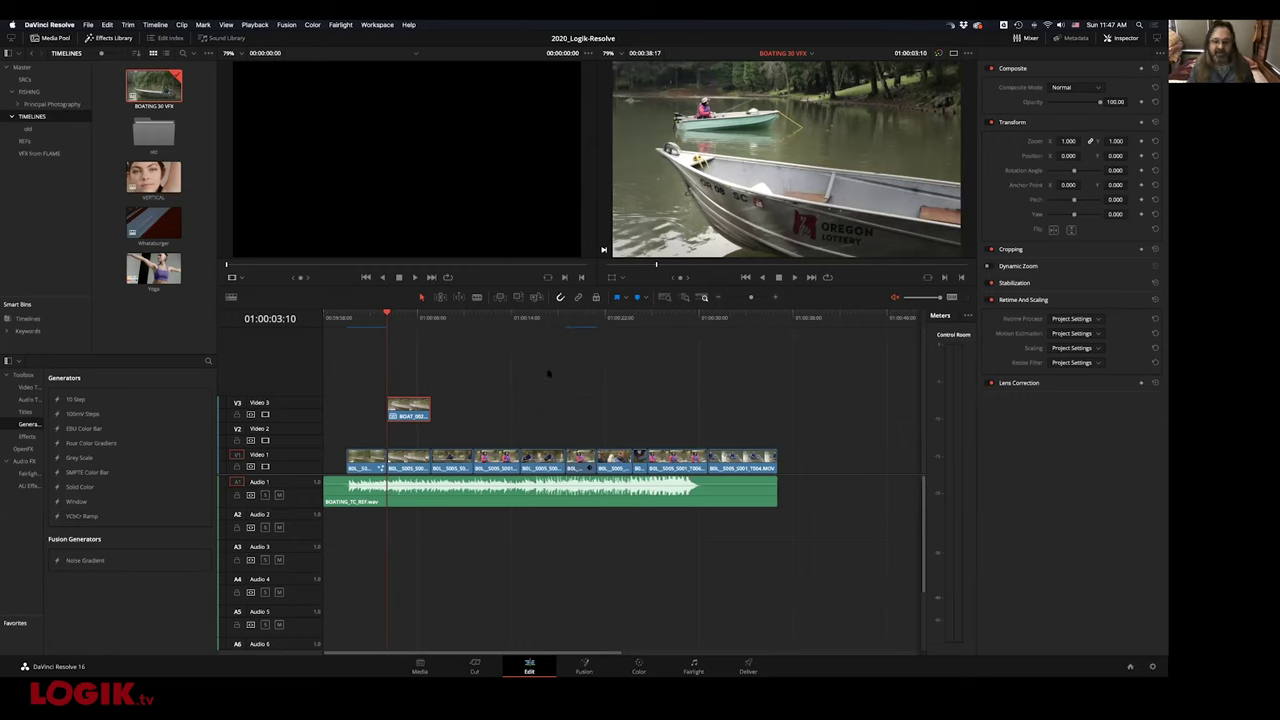
Return to the start of the VFX clip and save the Resolve project
left_click(409, 318)
key("Up")
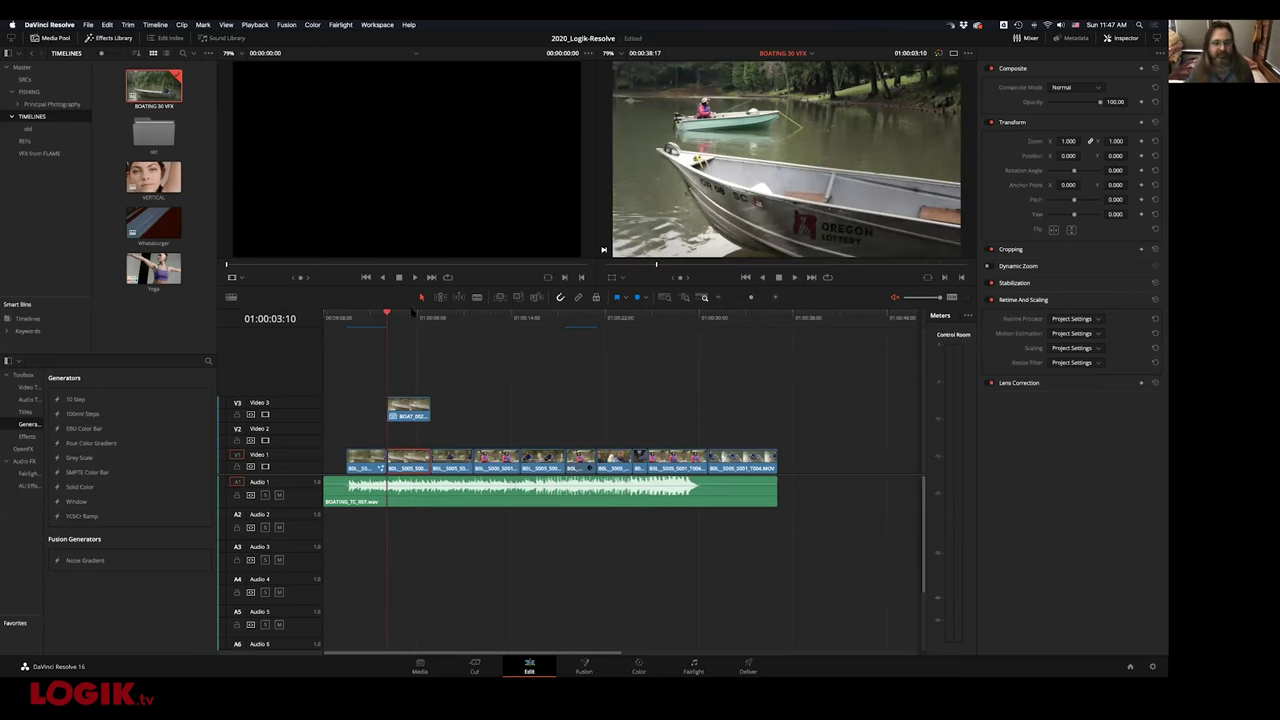
key("super+s")
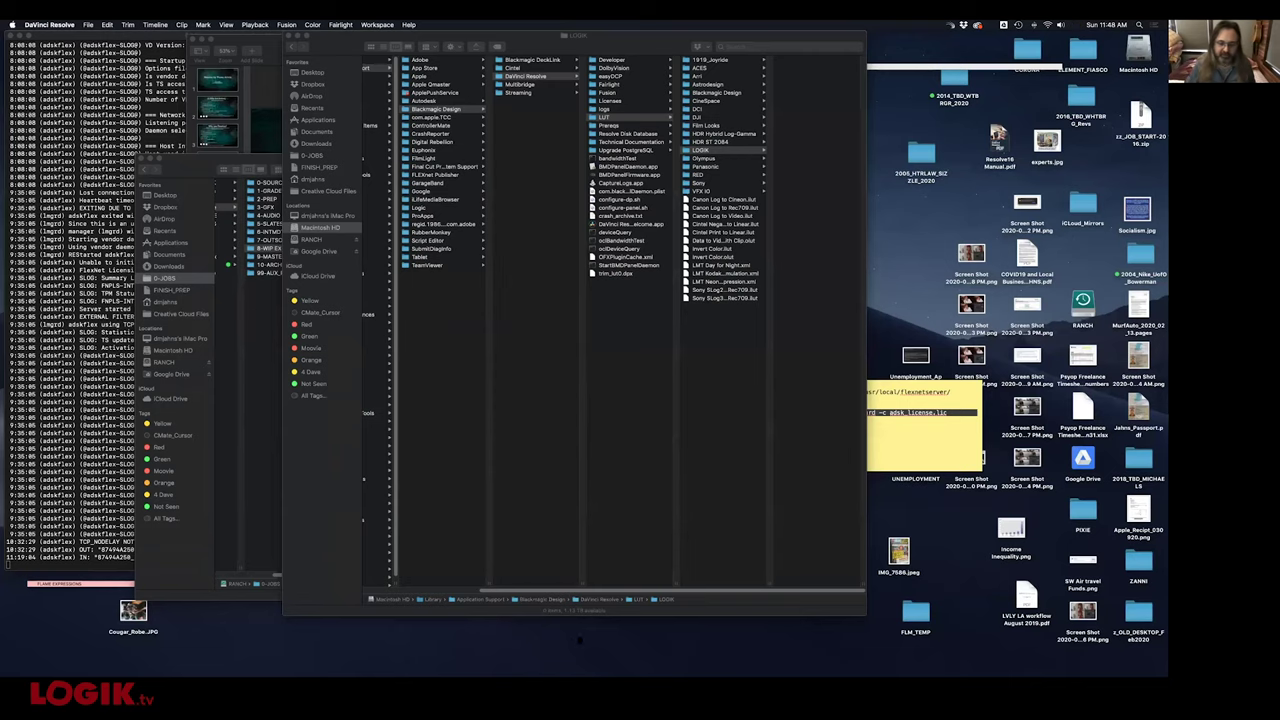
Launch Flame, start the 2020_Logik-Resolve session and show the Batch schematic
left_click(775, 662)
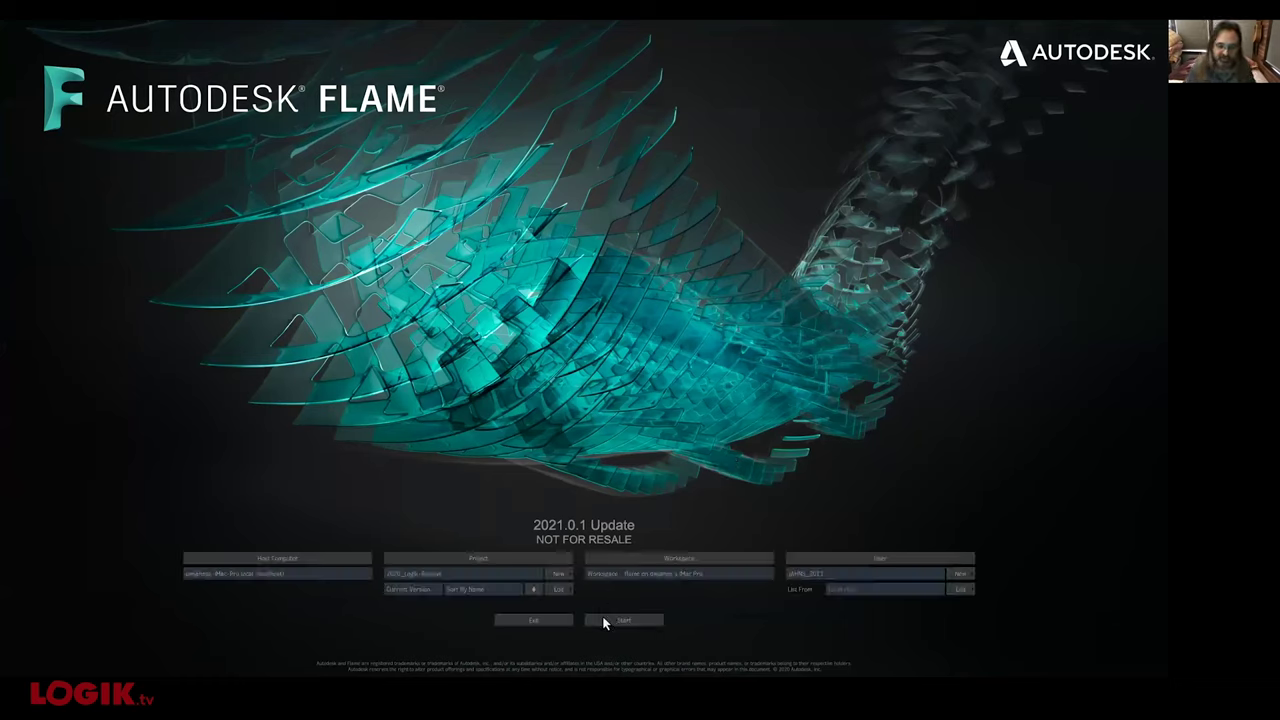
left_click(618, 619)
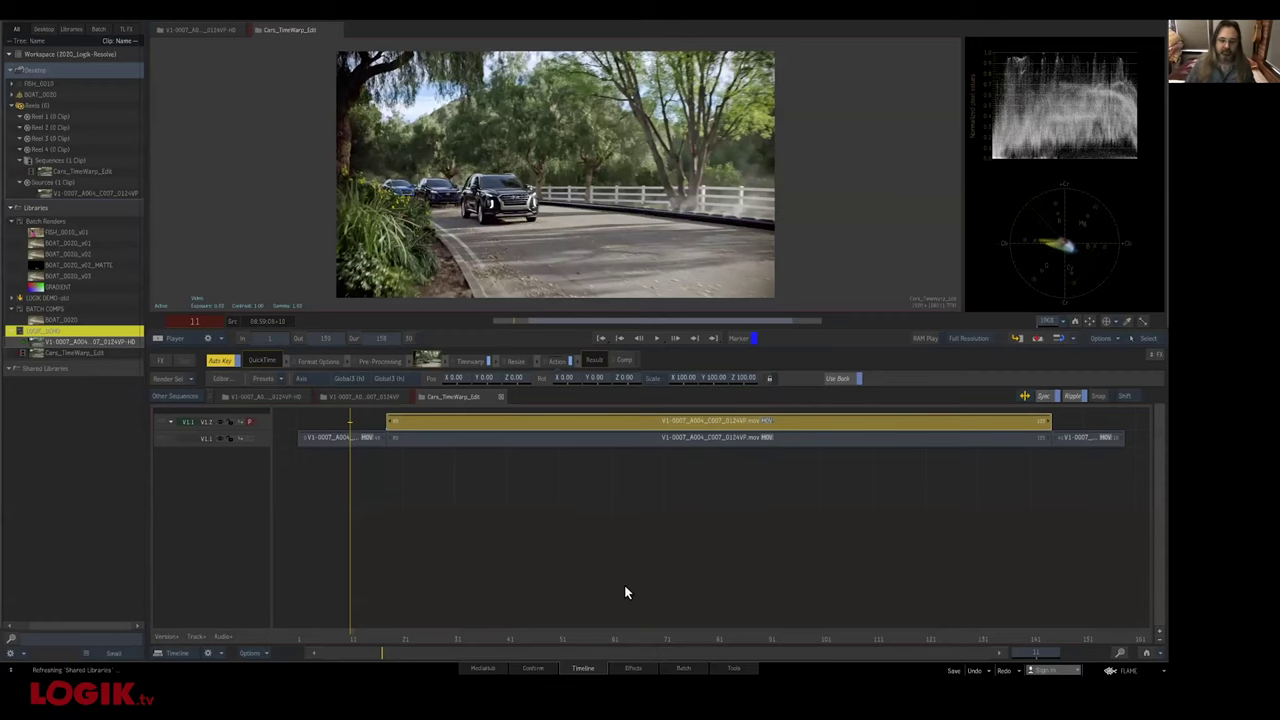
left_click(685, 660)
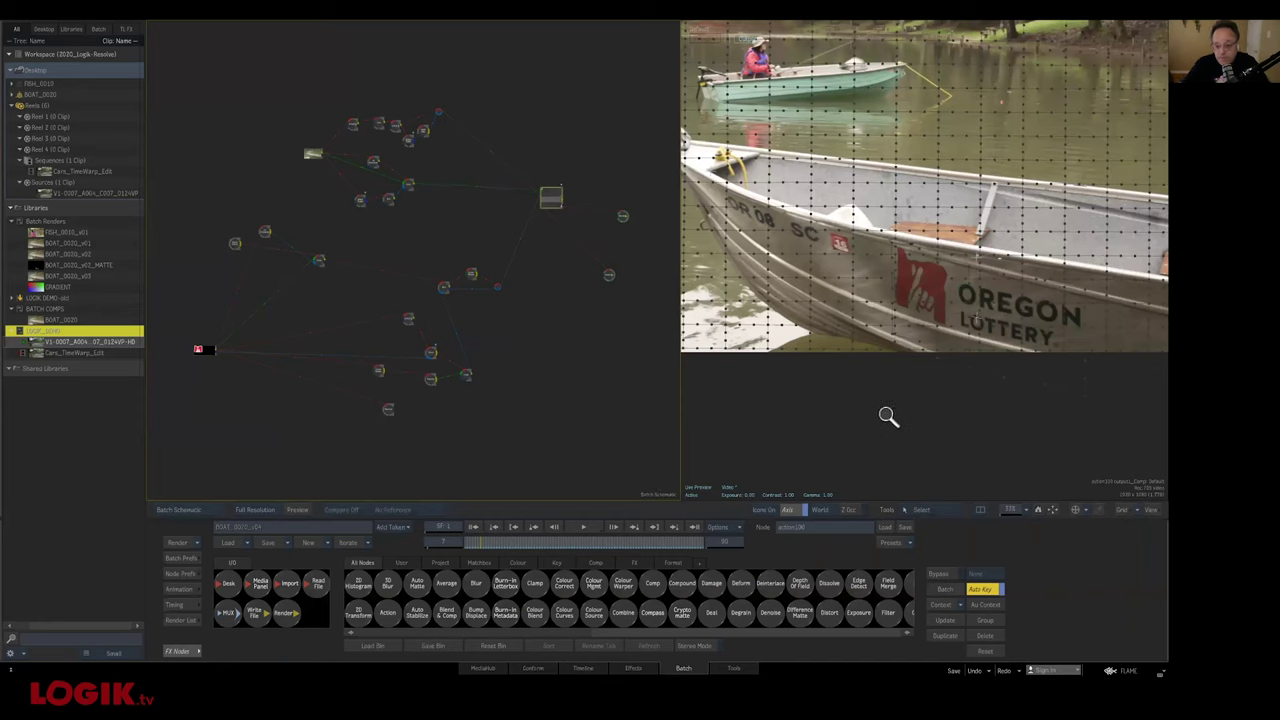
Connect axis4 directly to the logo surface, then review the comp and matte outputs
key("Home")
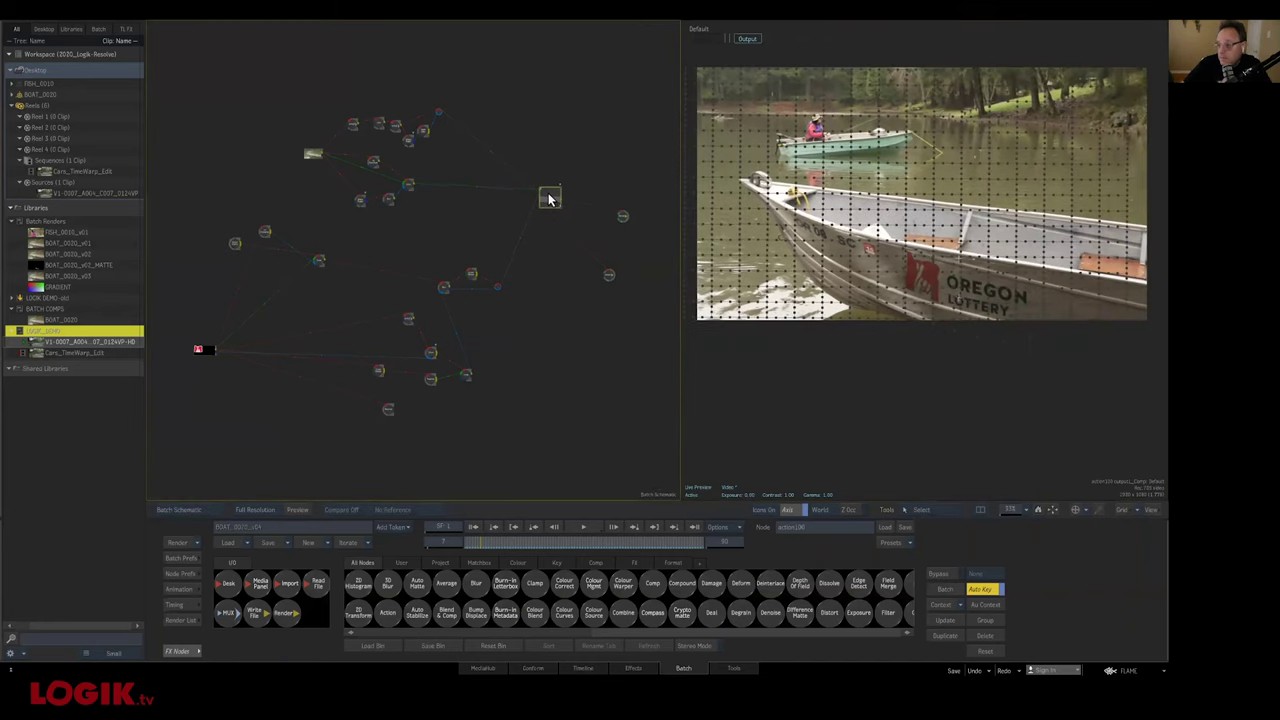
double_click(549, 196)
left_click(520, 345)
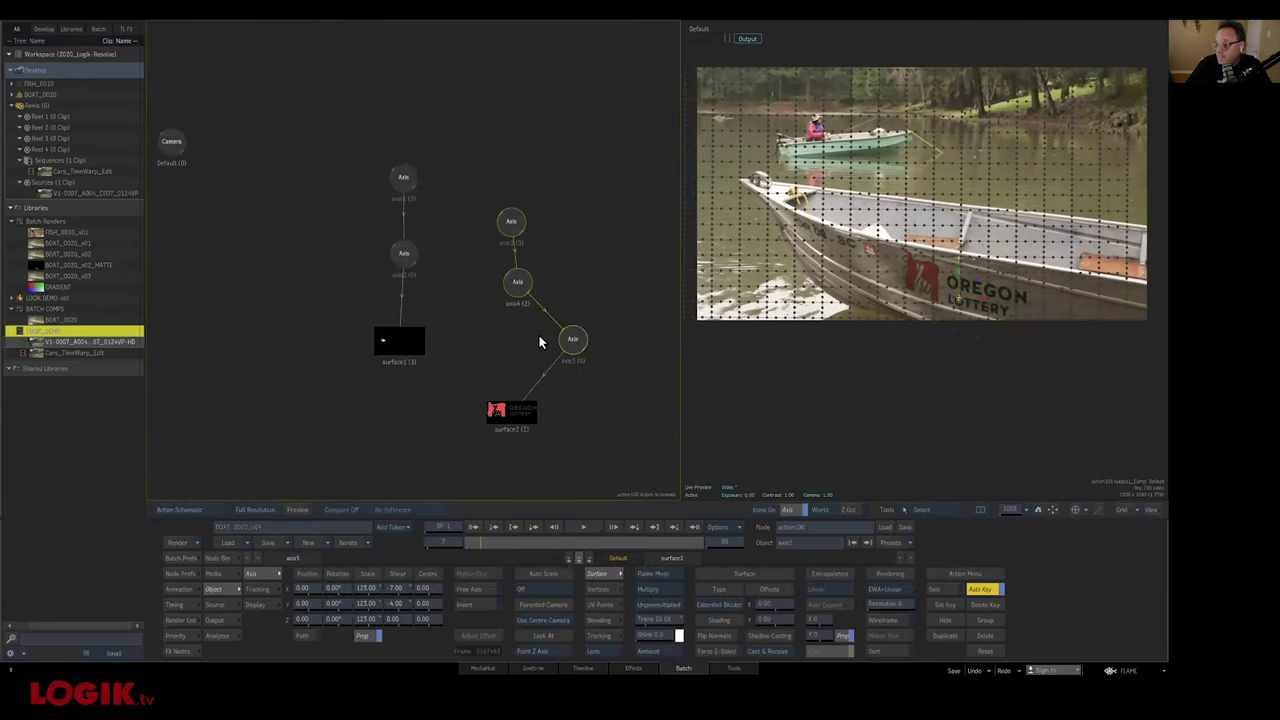
mouse_move(517, 285)
left_mouse_down()
mouse_move(514, 370)
mouse_move(509, 302)
left_mouse_up()
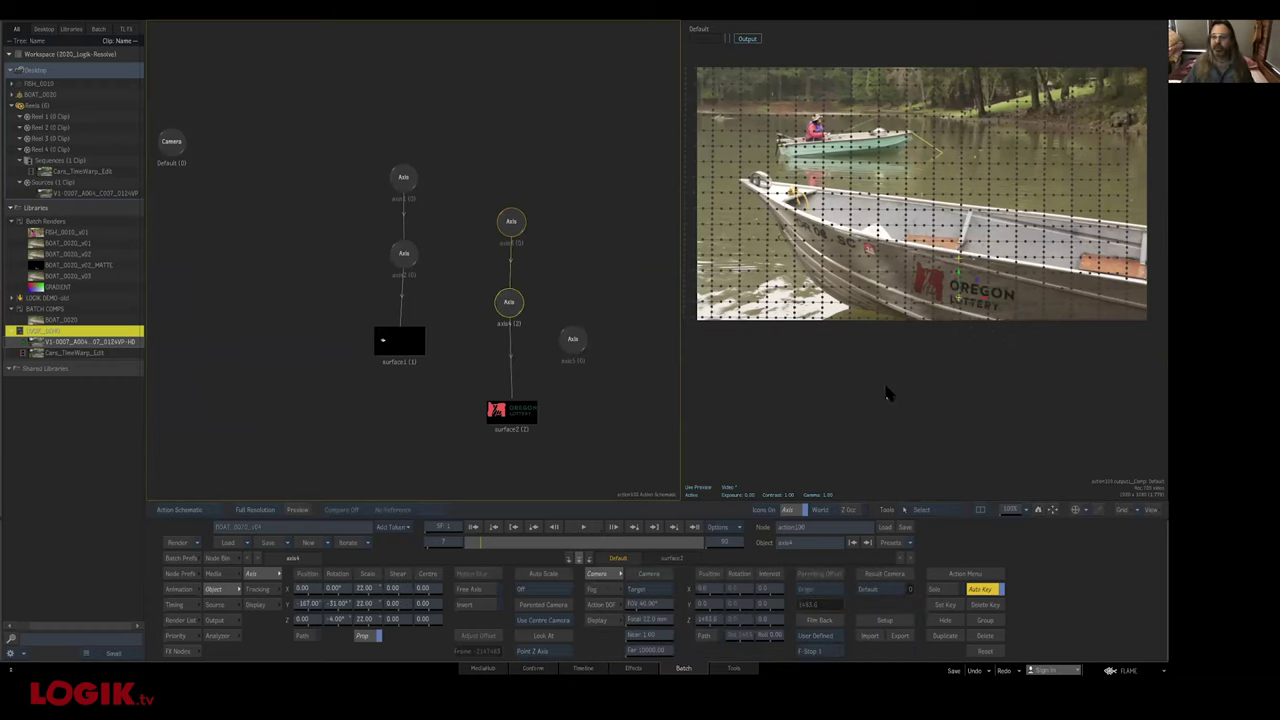
key("Escape")
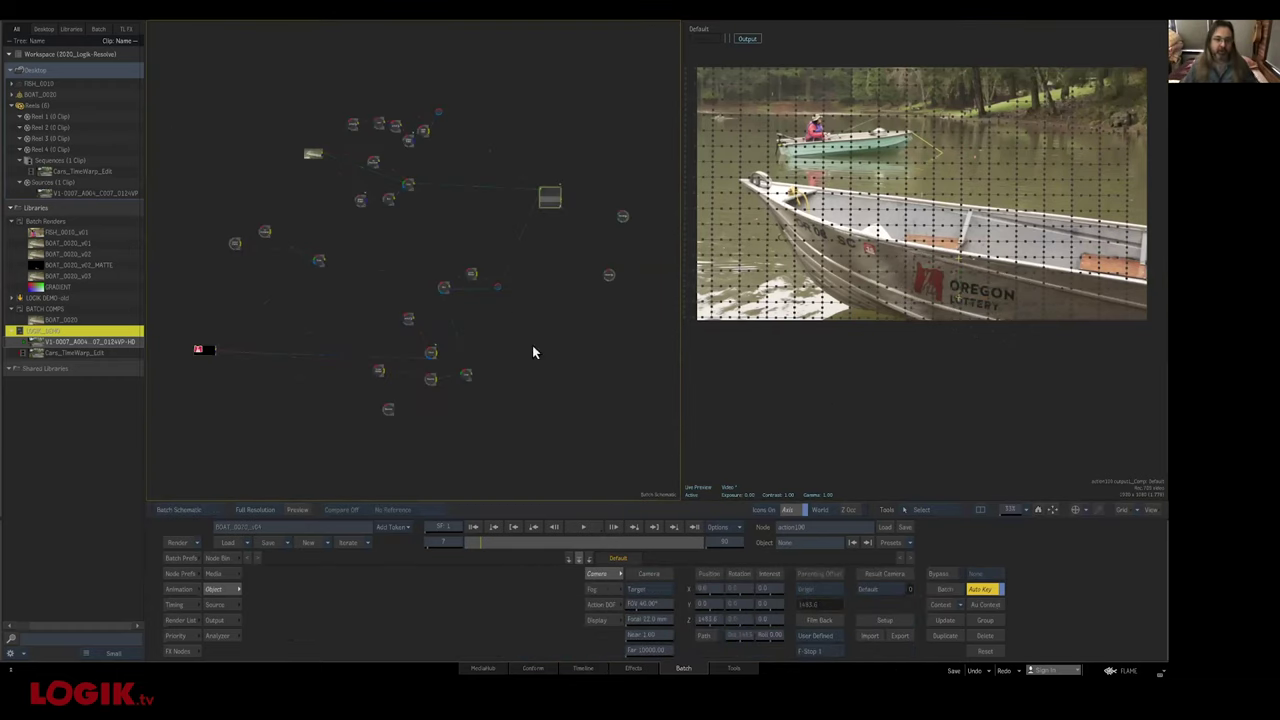
left_click(624, 215)
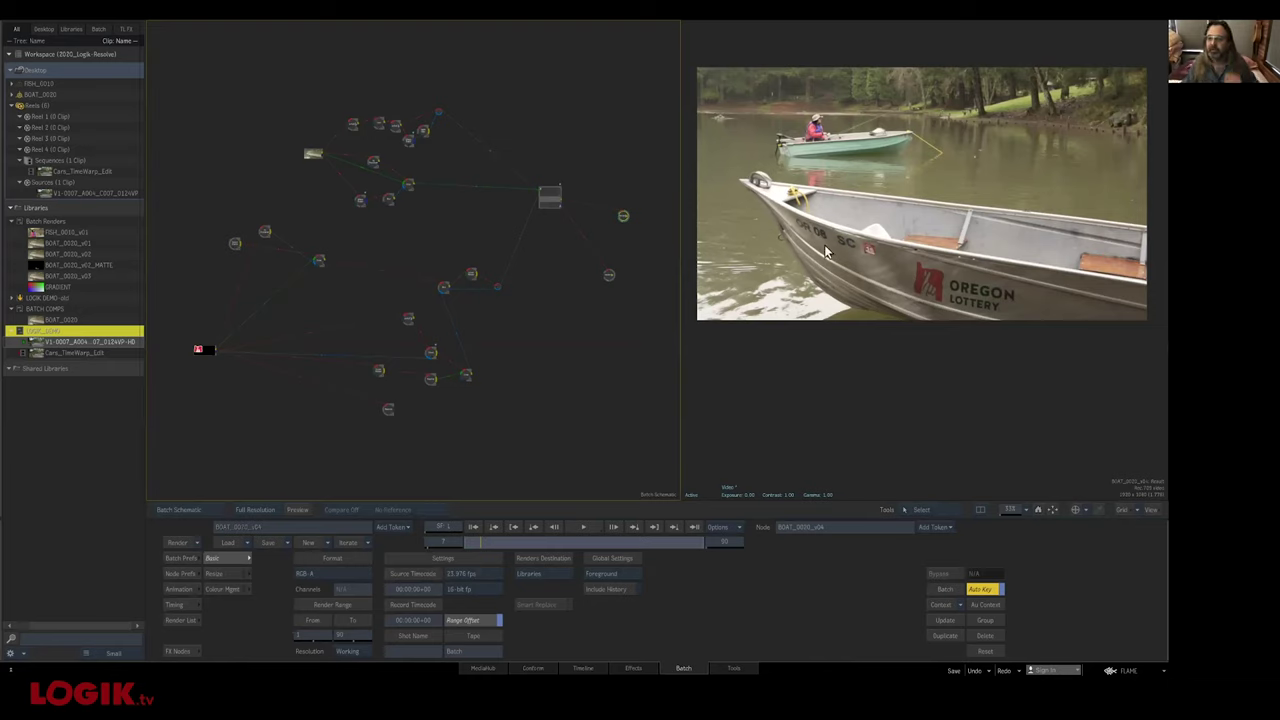
left_click_drag(609, 276, 617, 299)
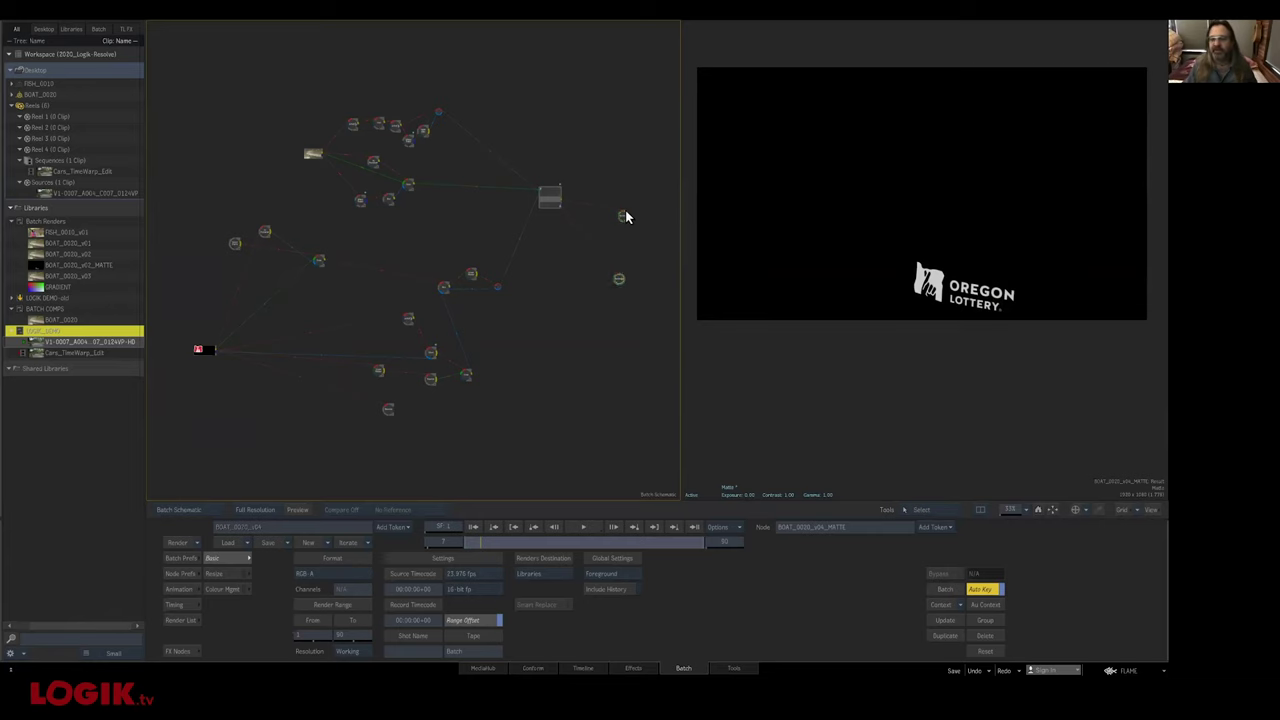
left_click(624, 216)
Move the right-hand axis toward the logo surface and render the v04 comp and matte
double_click(546, 195)
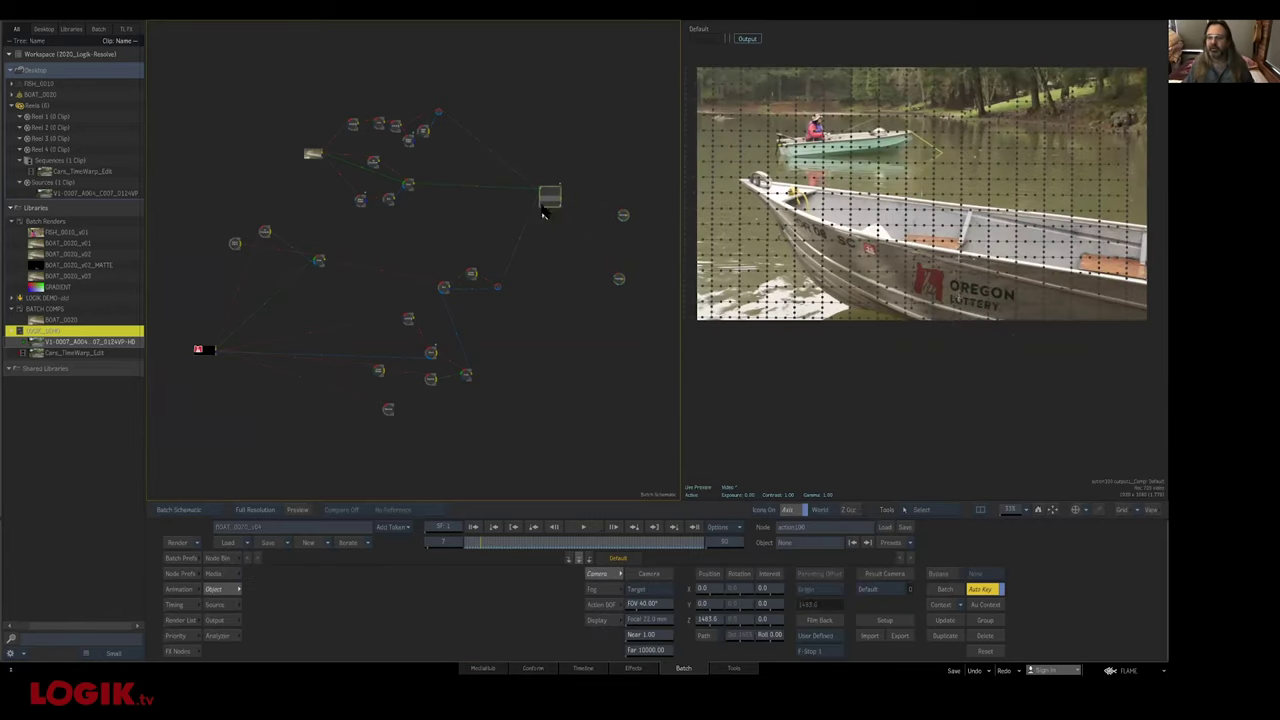
left_click_drag(572, 342, 510, 374)
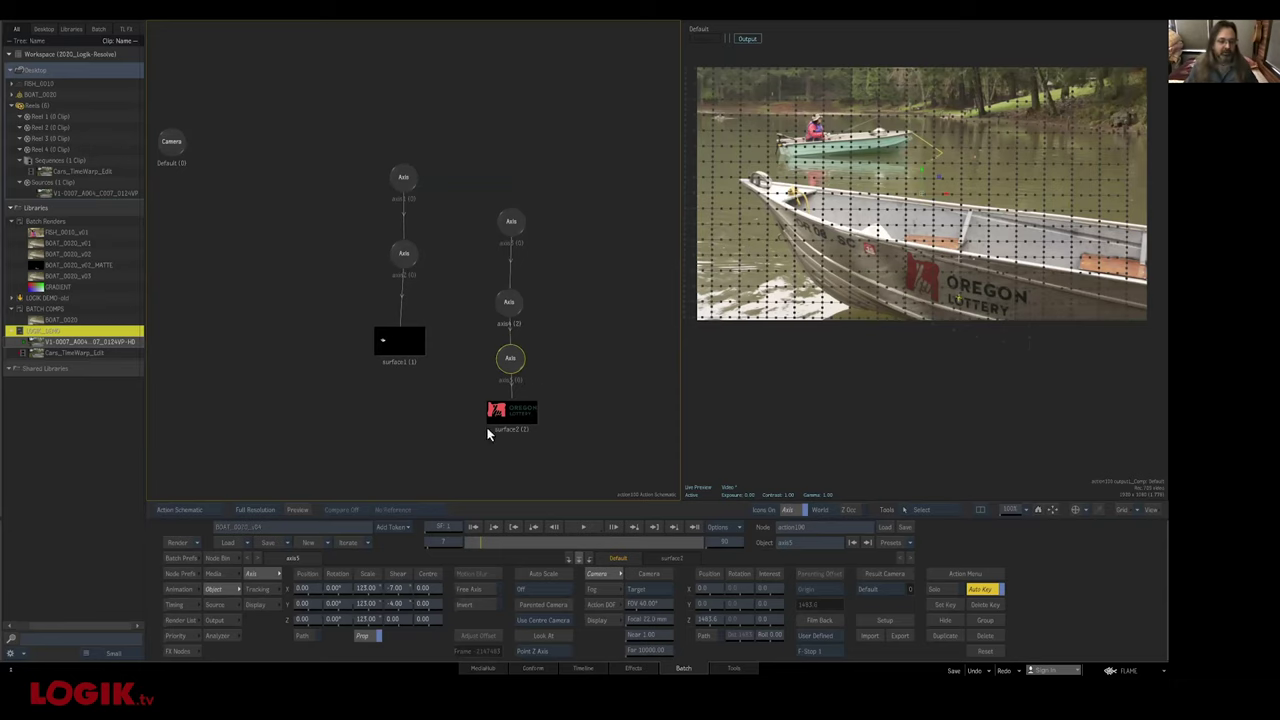
left_click(290, 528)
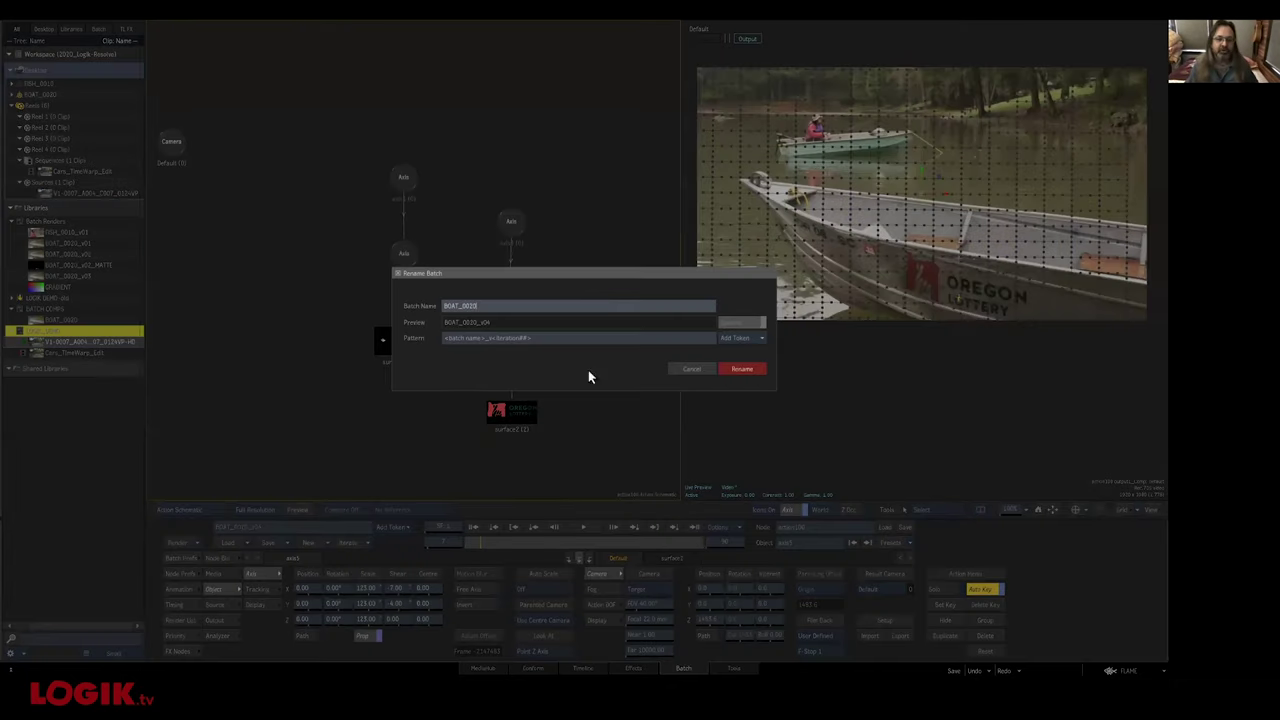
left_click(682, 367)
key("Tab")
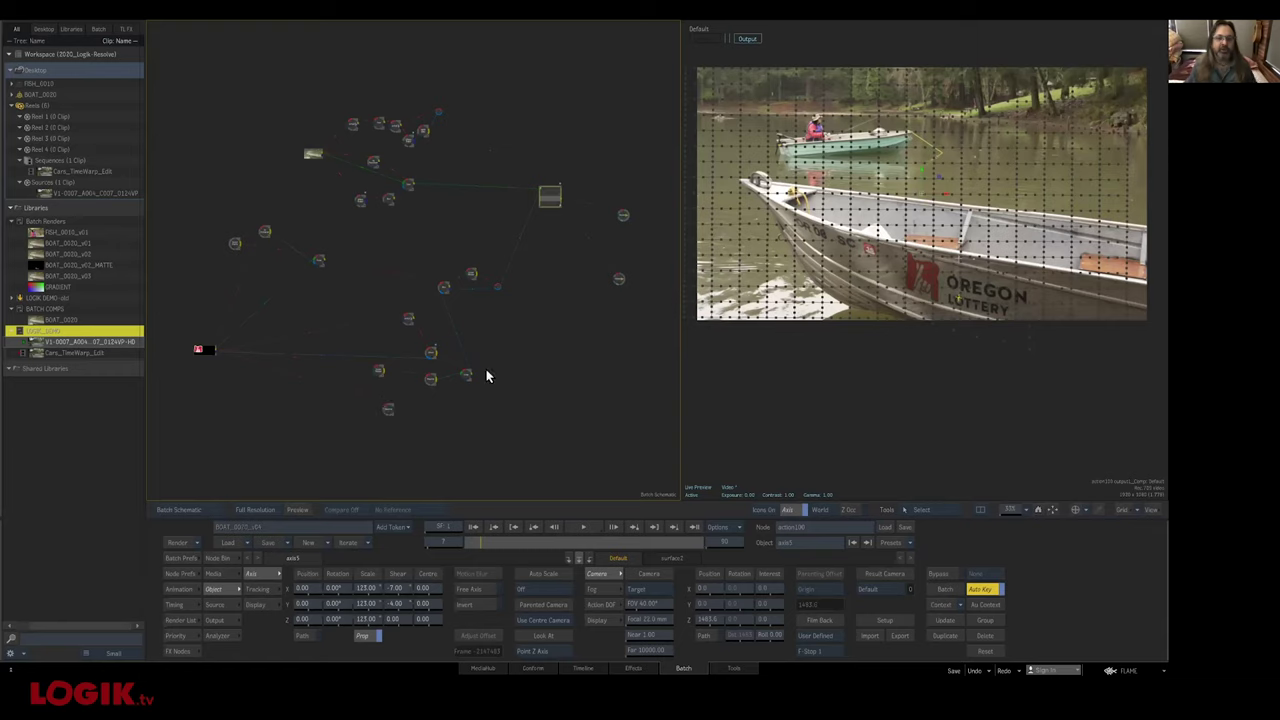
left_click(177, 541)
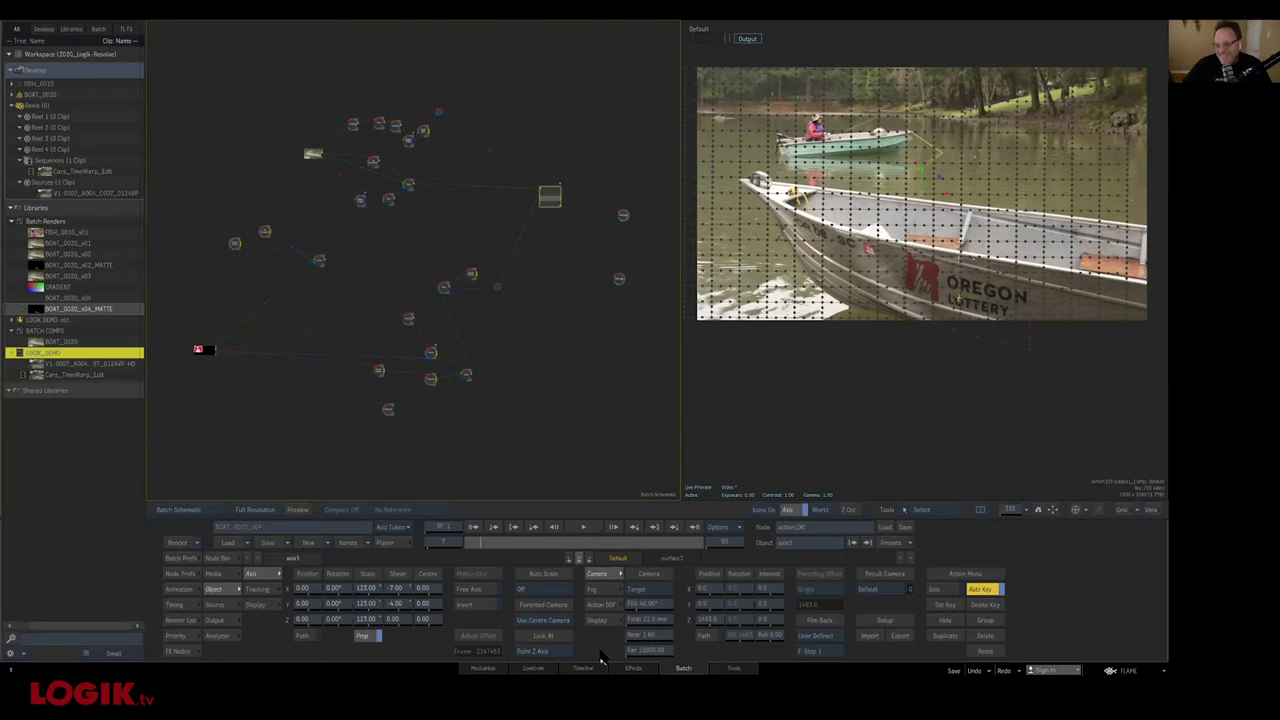
Load the rendered BOAT_0020_v04 clip into the player to check it
left_click(482, 665)
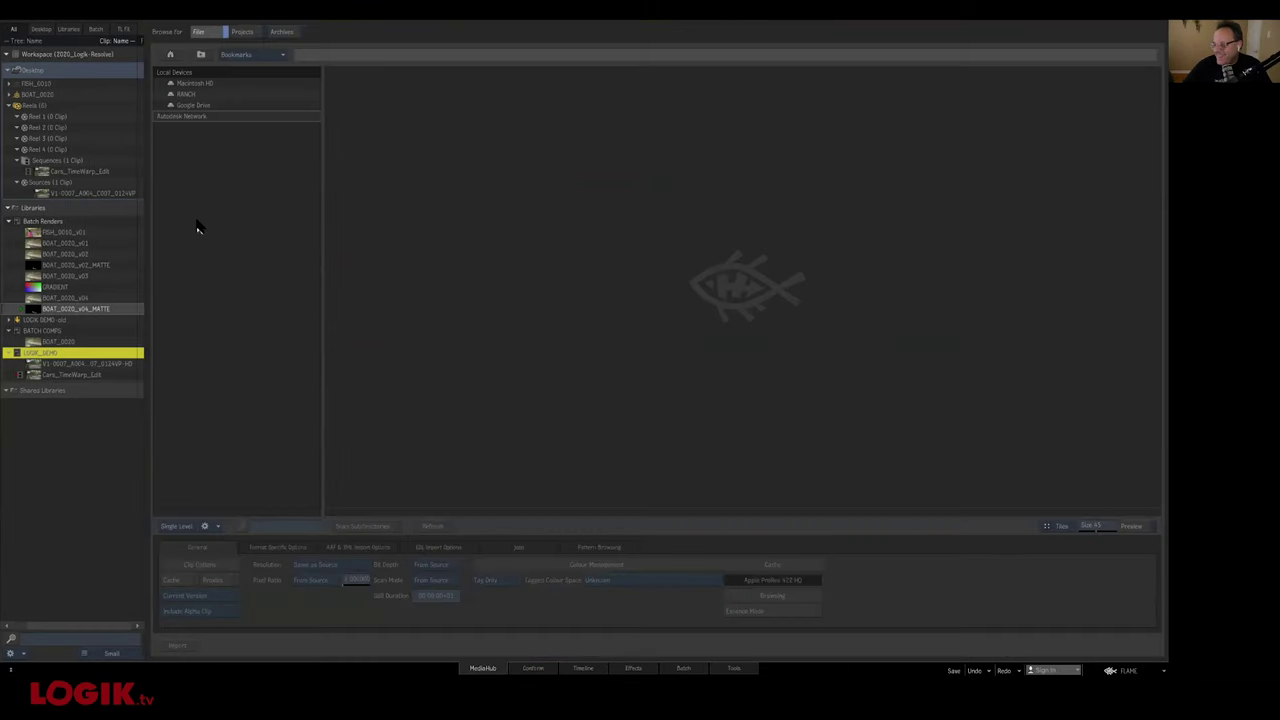
left_click(38, 298)
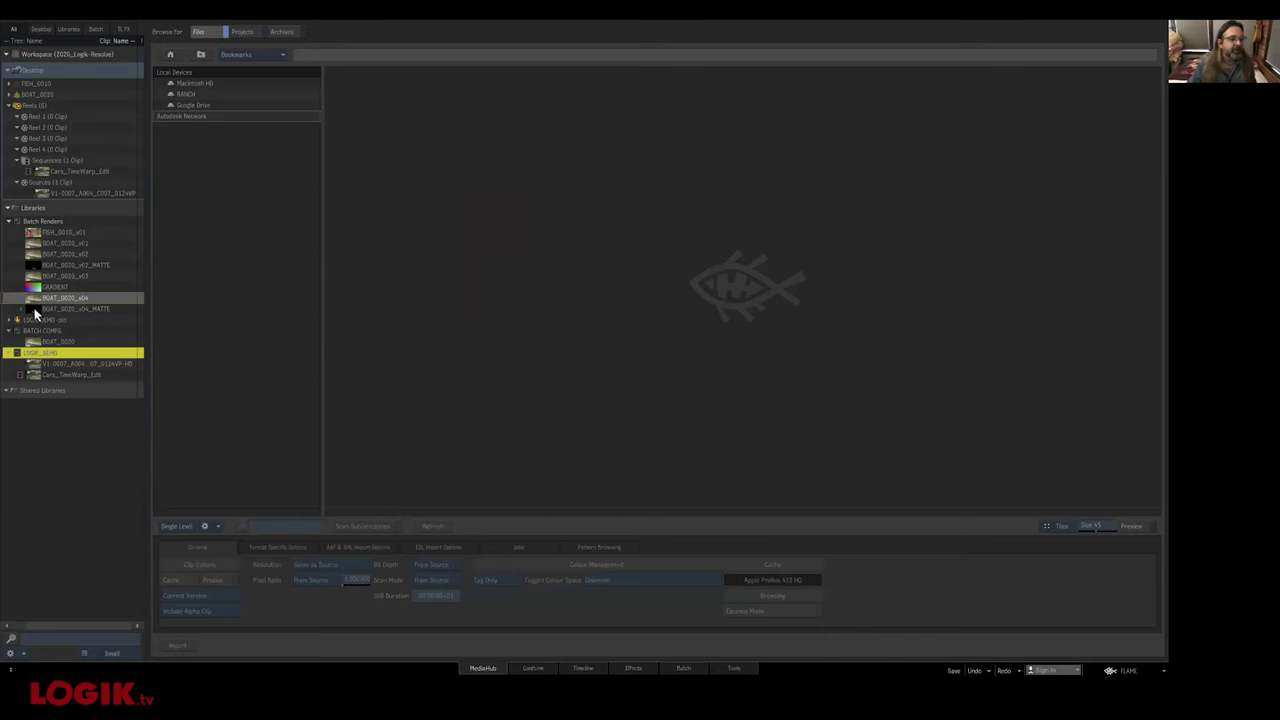
double_click(36, 299)
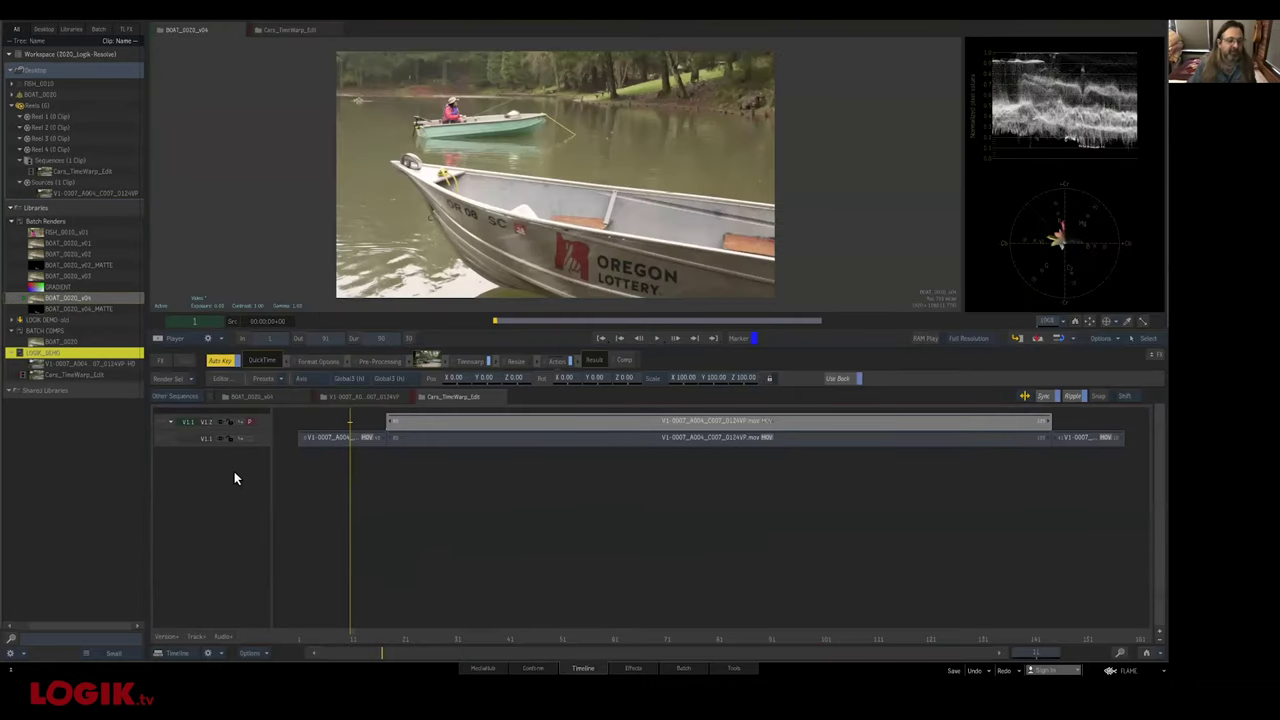
left_click(484, 665)
Navigate from the RANCH bookmark to BOAT_0020 > Compositions > fusion
left_click(252, 56)
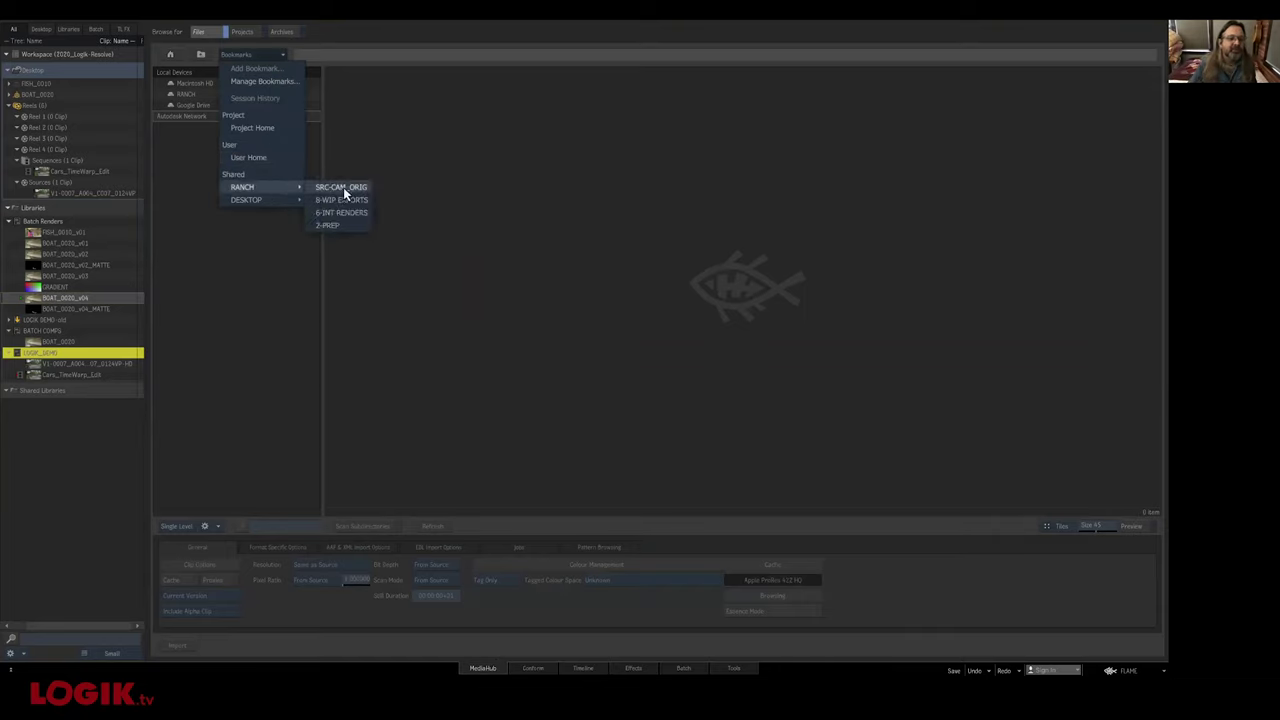
left_click(348, 212)
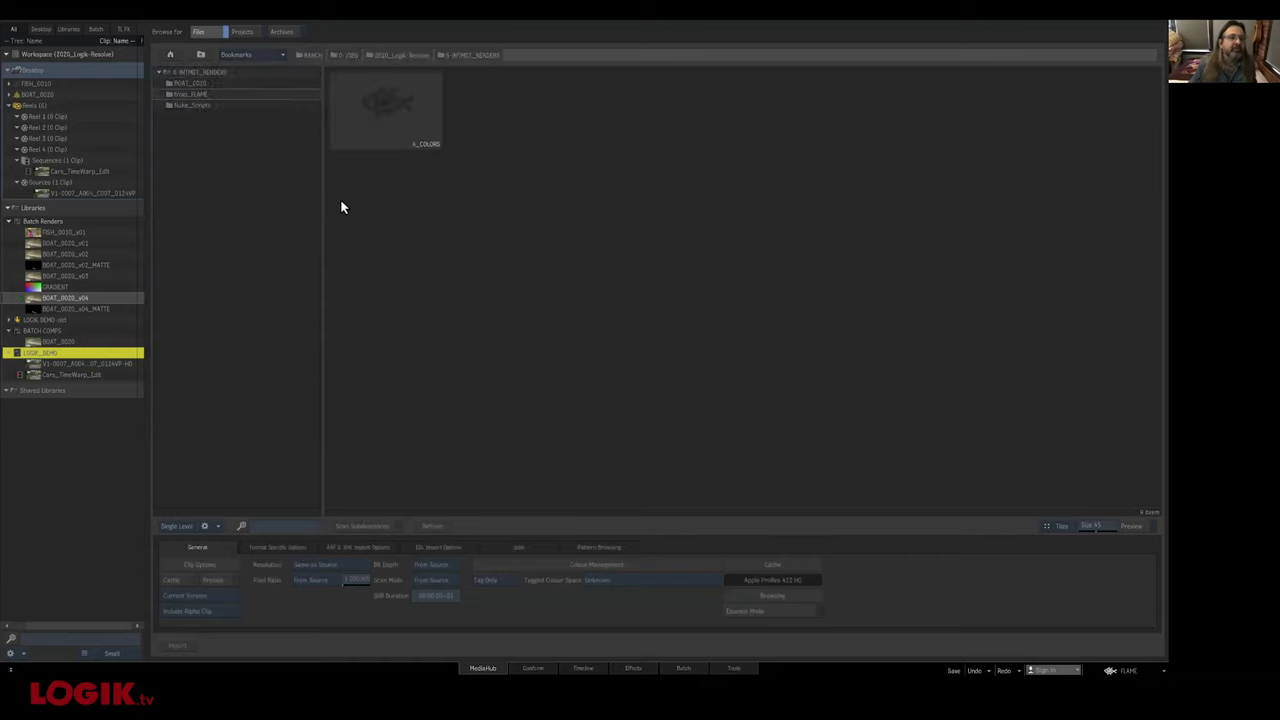
double_click(256, 83)
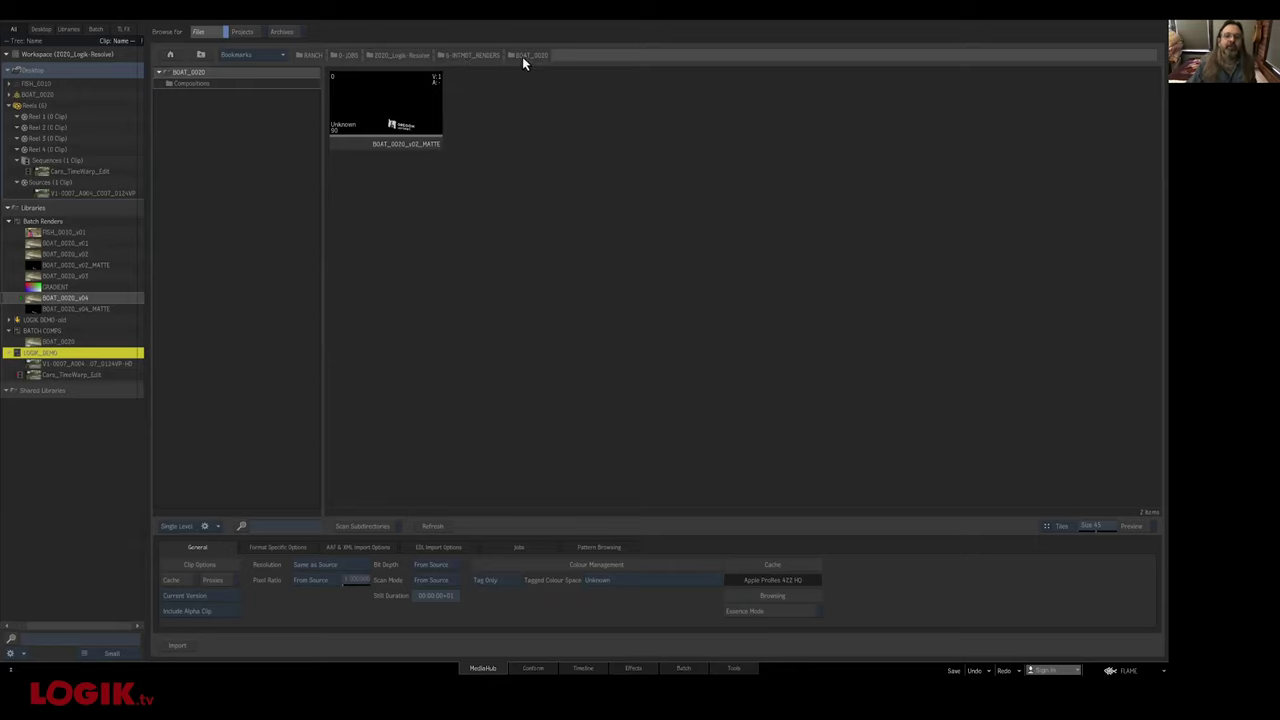
double_click(233, 85)
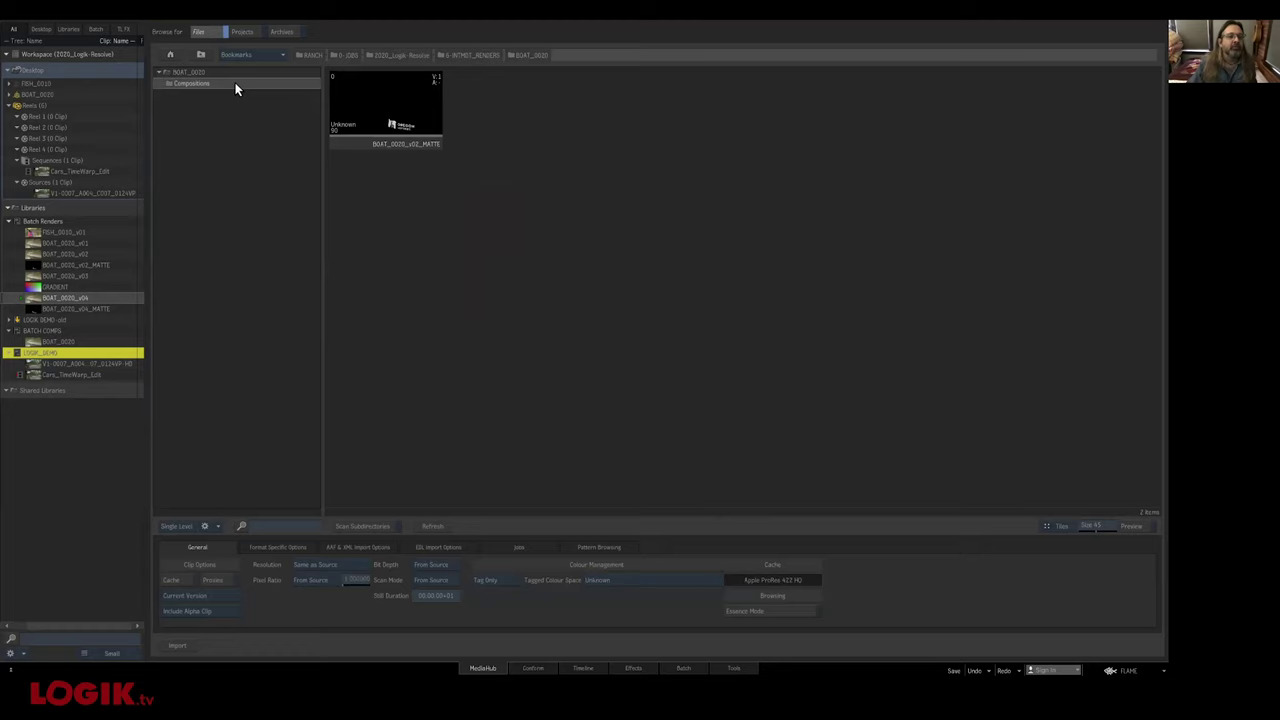
double_click(238, 85)
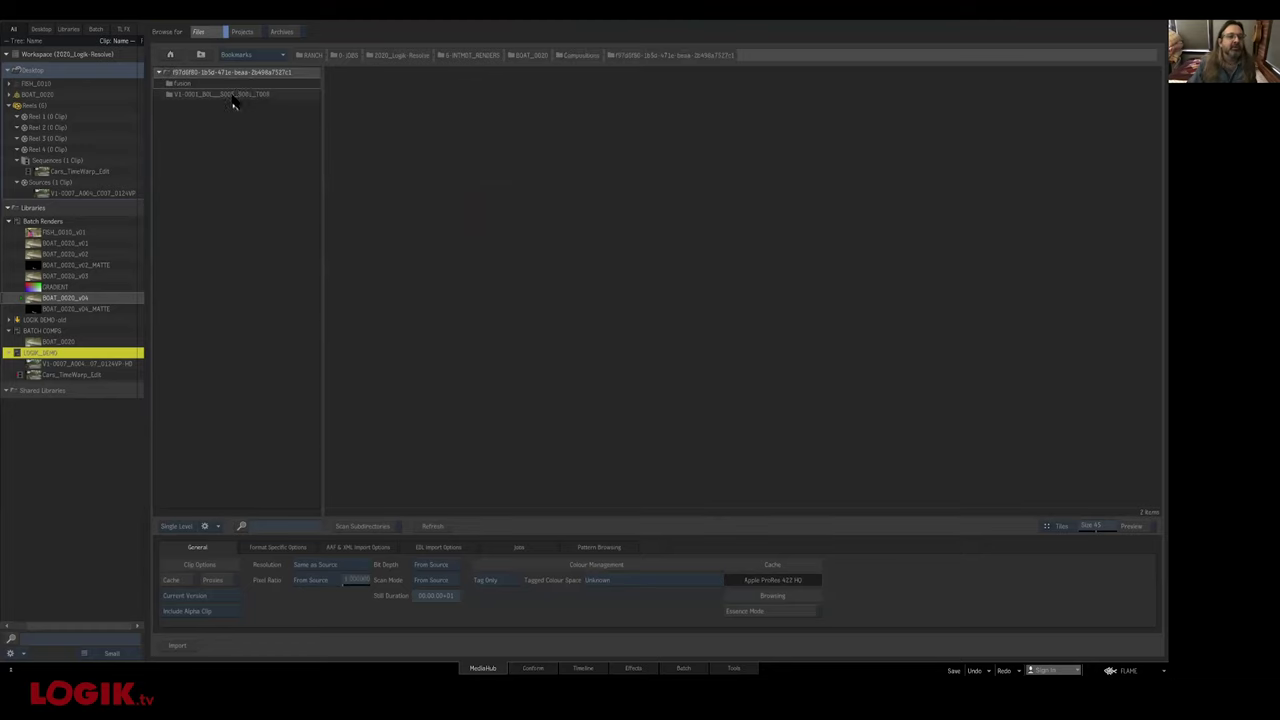
double_click(248, 94)
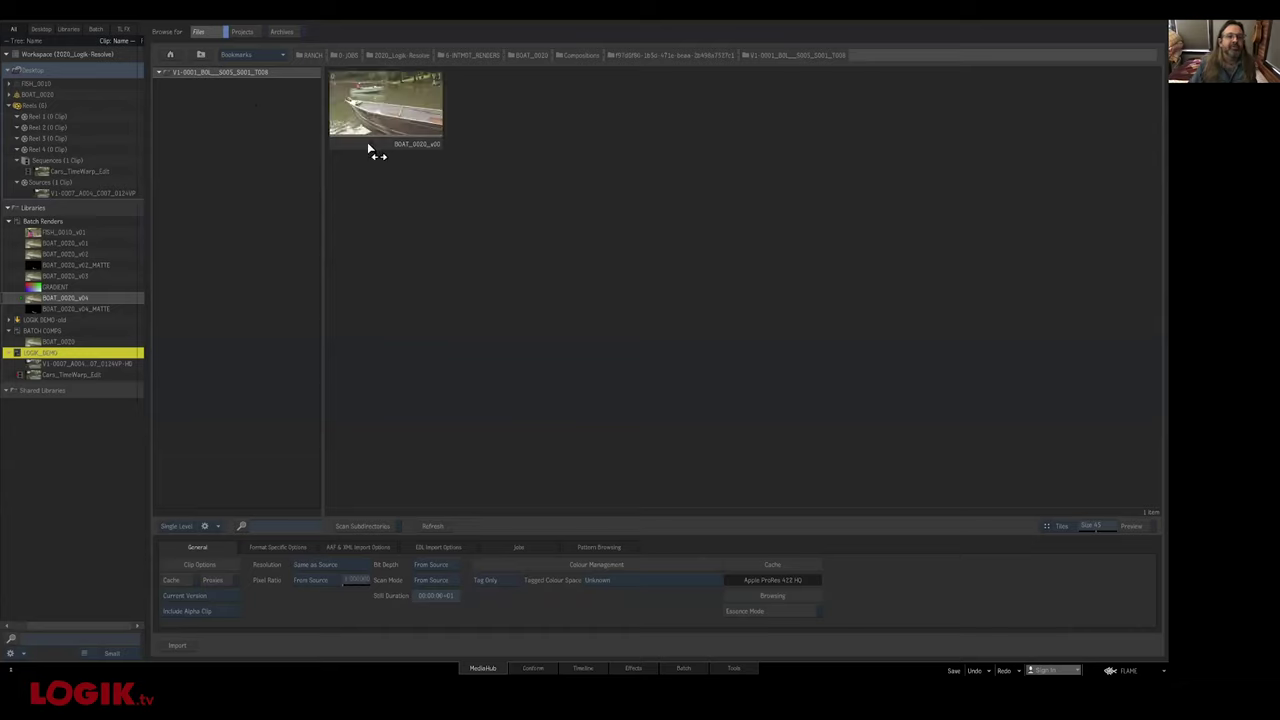
left_click(199, 54)
double_click(213, 83)
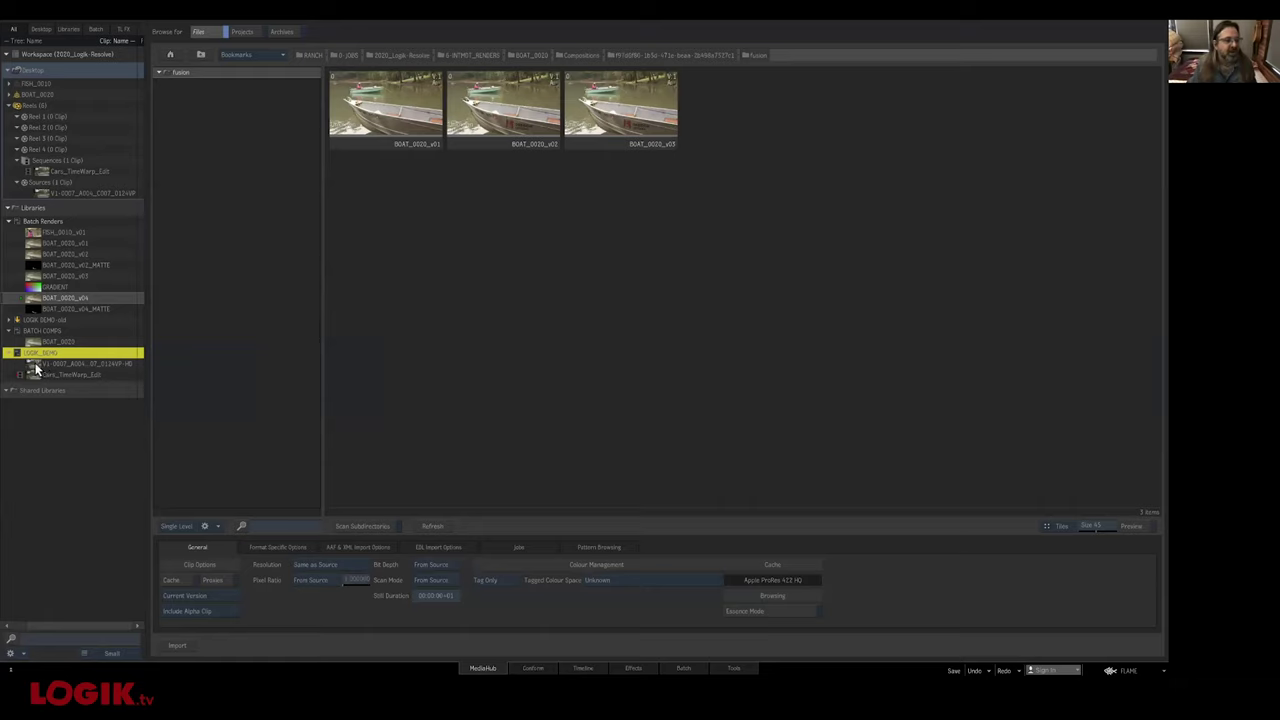
Export BOAT_0020_v04 as a ProRes movie into the fusion folder
left_click_drag(40, 298, 753, 193)
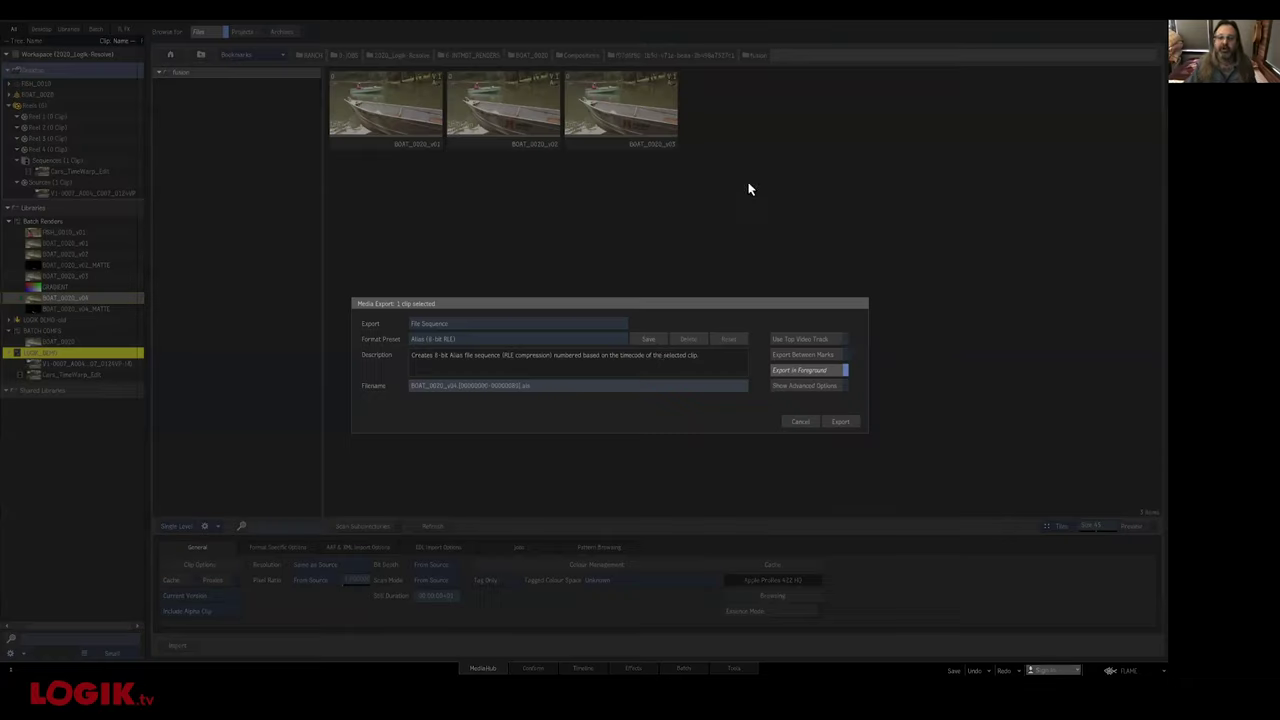
left_click(511, 328)
left_click(510, 338)
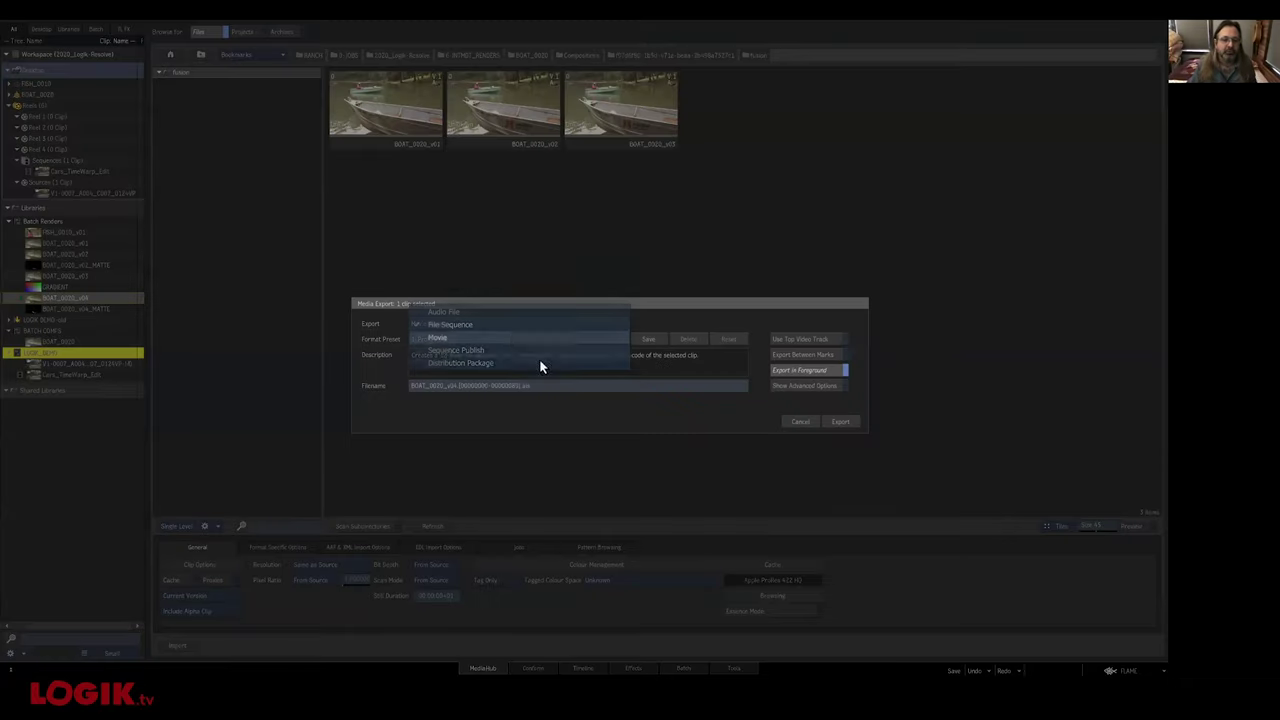
left_click(840, 422)
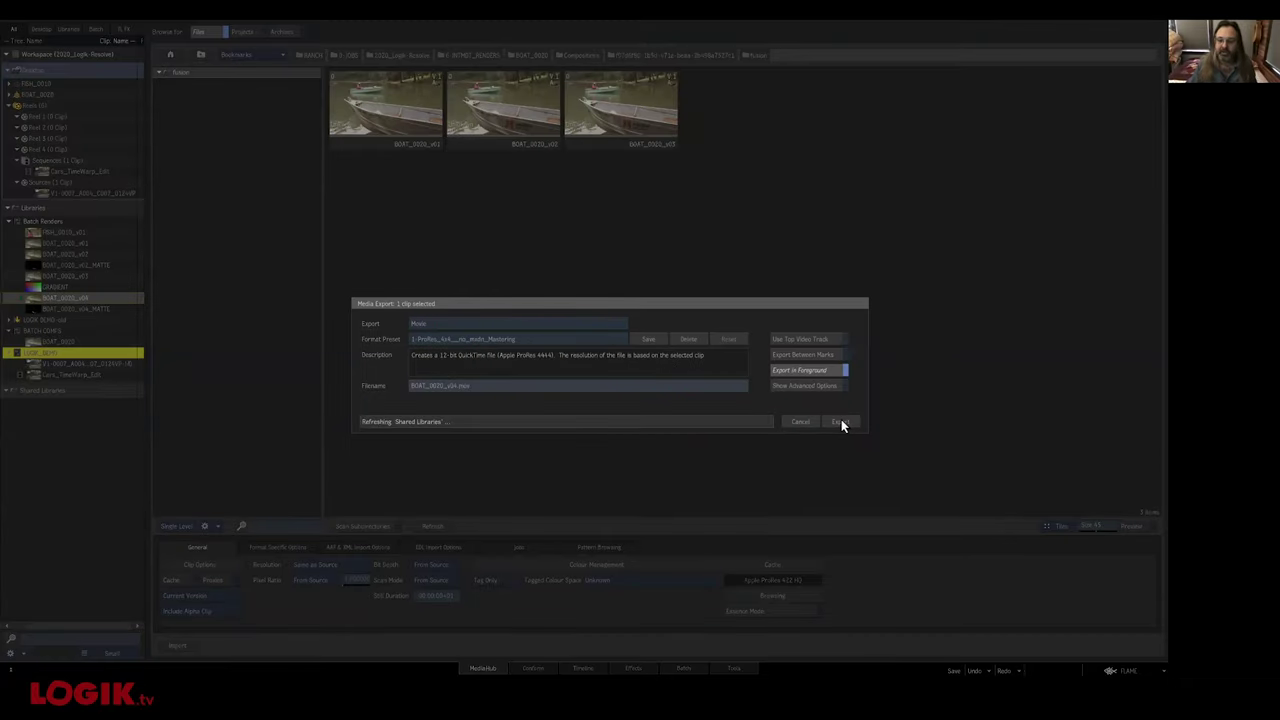
left_click(607, 375)
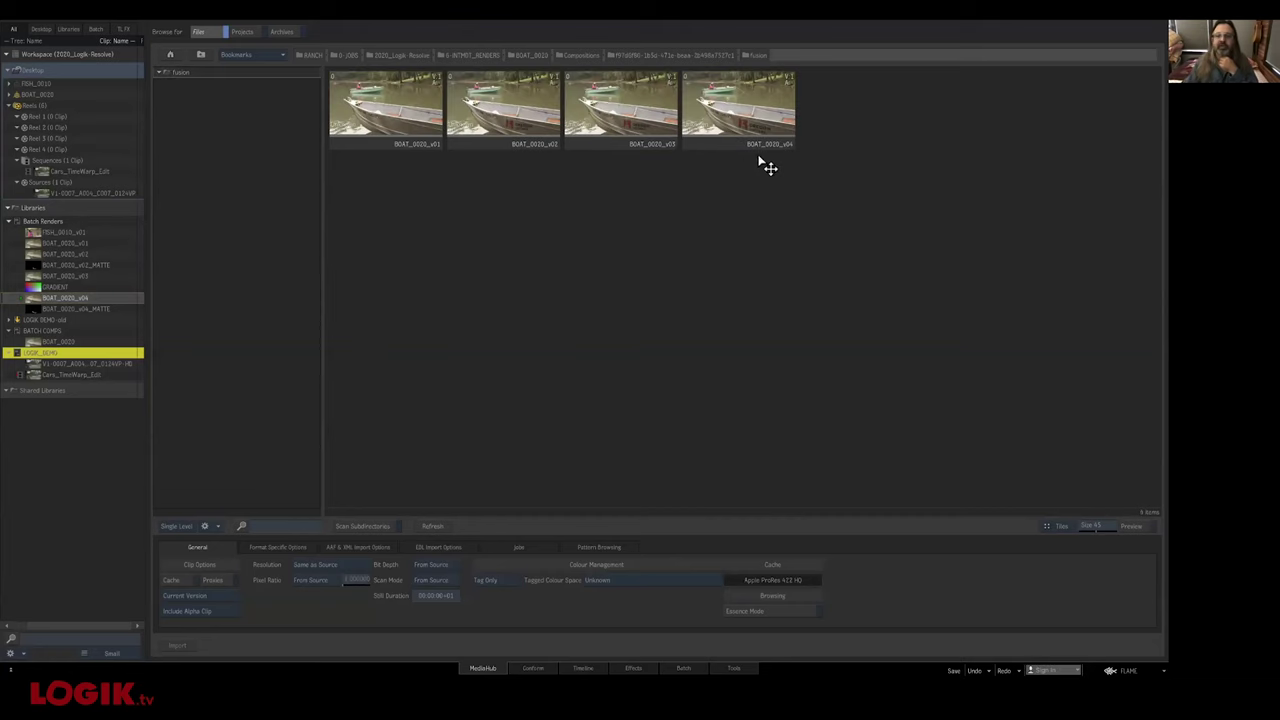
Export BOAT_0020_v04_MATTE as a movie into the BOAT_0020 folder
left_click(198, 55)
left_click(198, 55)
left_click(198, 55)
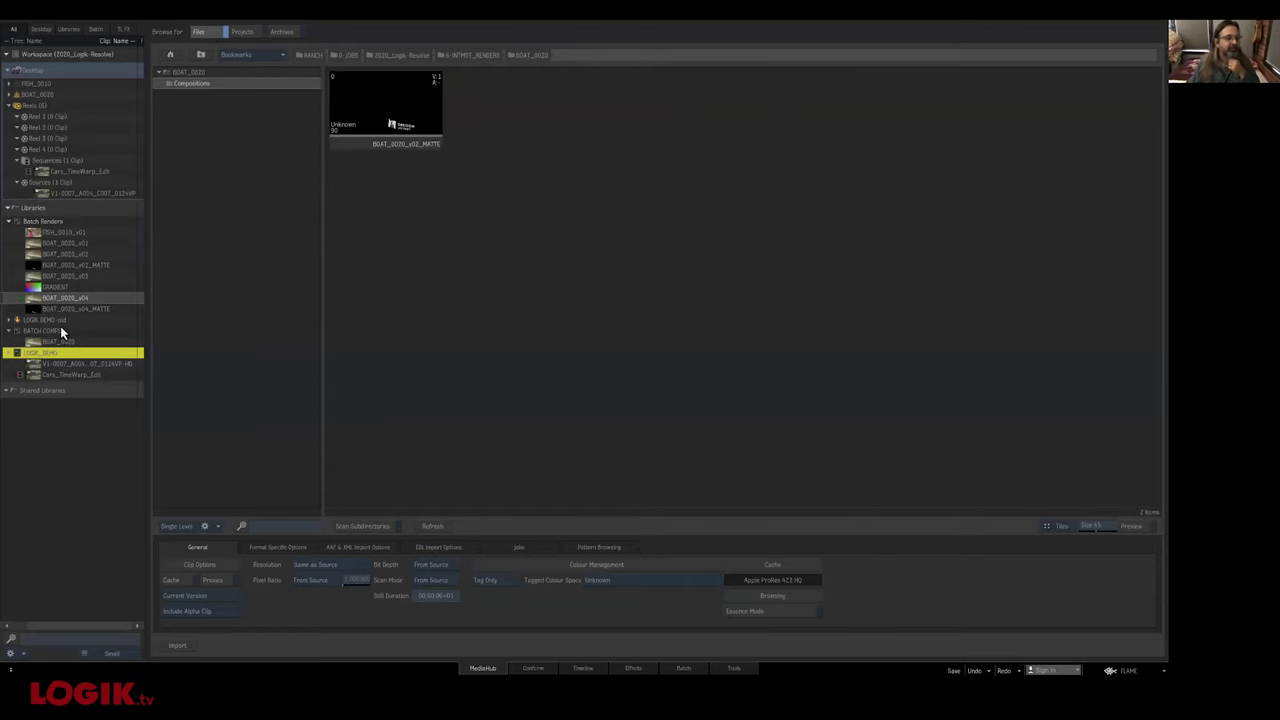
left_click_drag(40, 310, 594, 243)
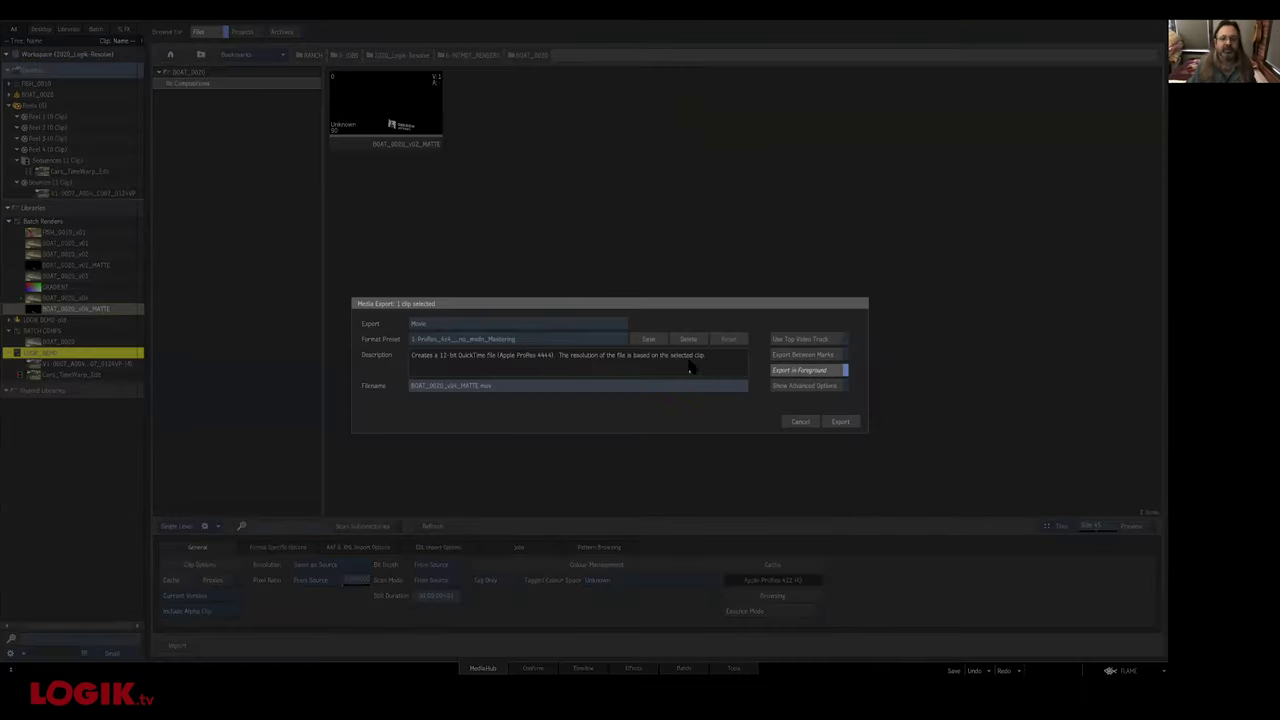
left_click(840, 421)
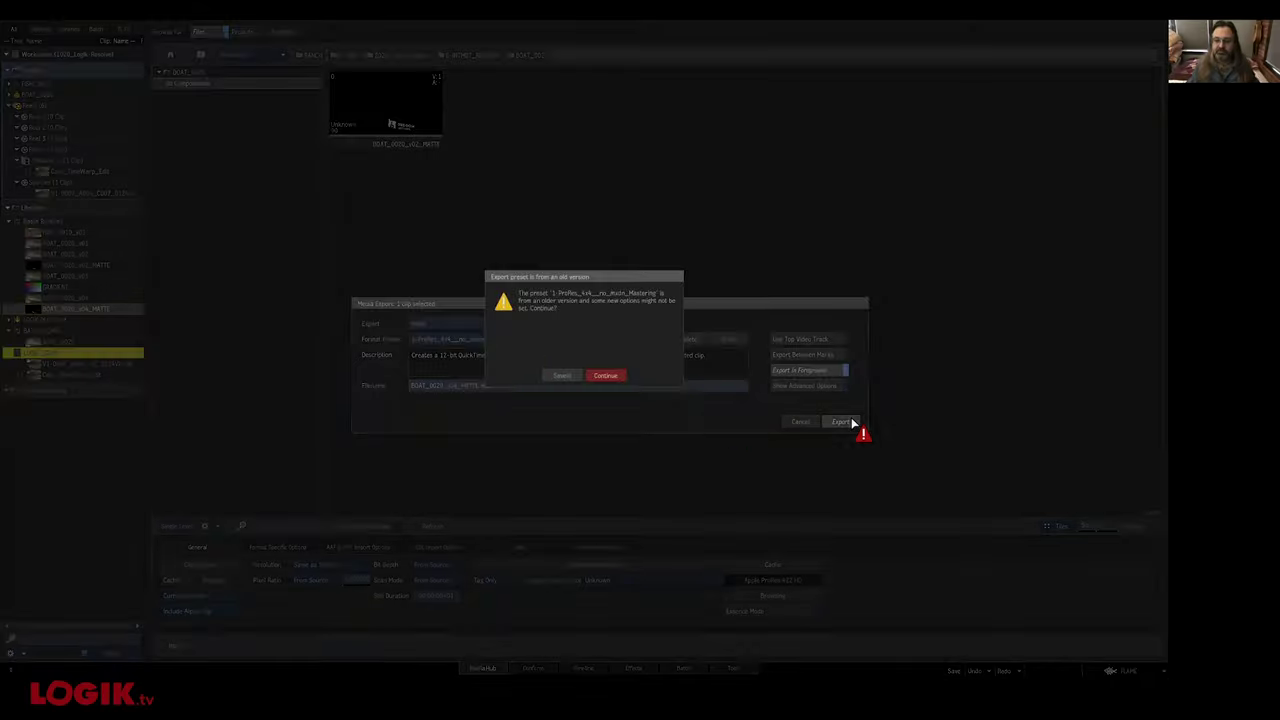
left_click(607, 374)
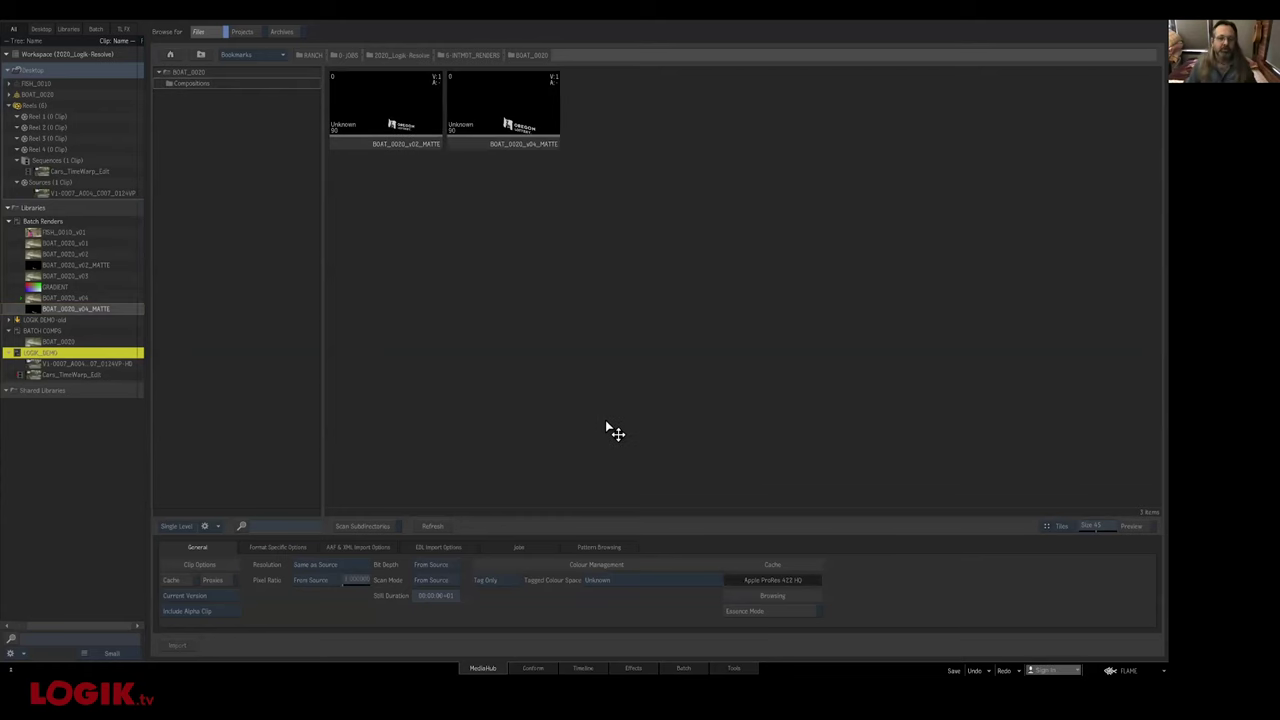
Save the Flame project from the main menu and confirm exiting Flame
left_click(1120, 668)
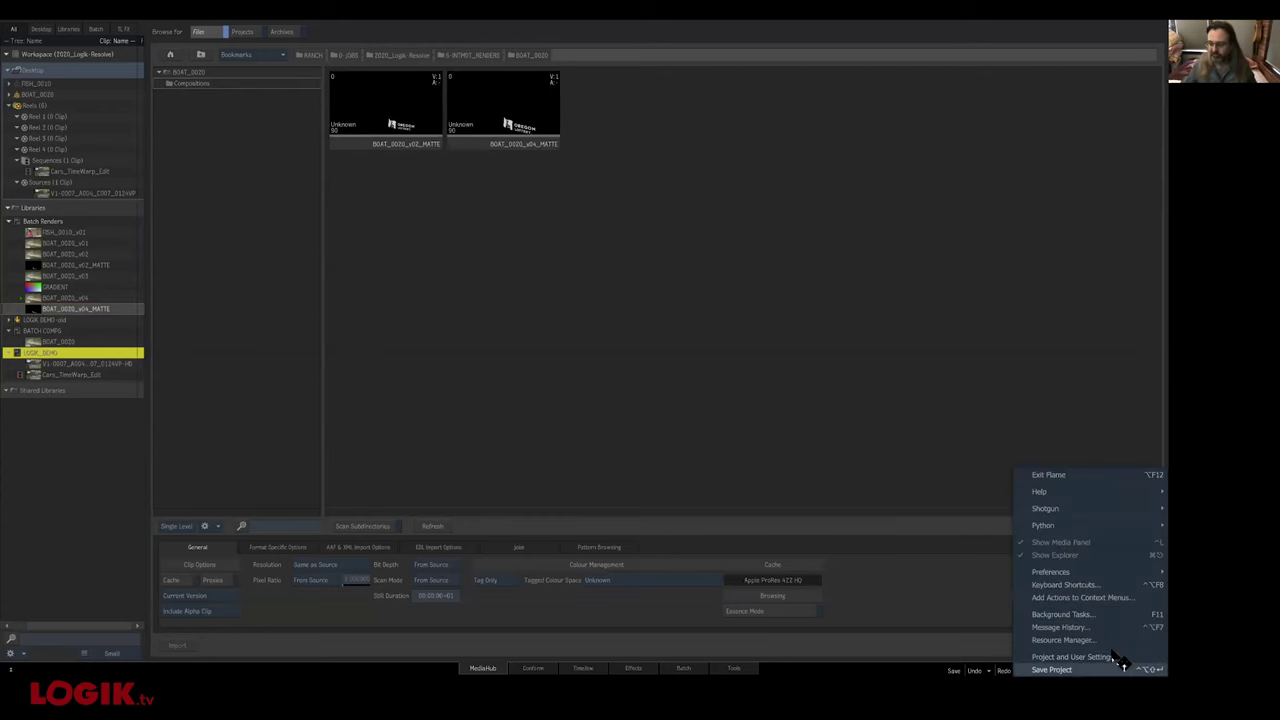
left_click(1106, 668)
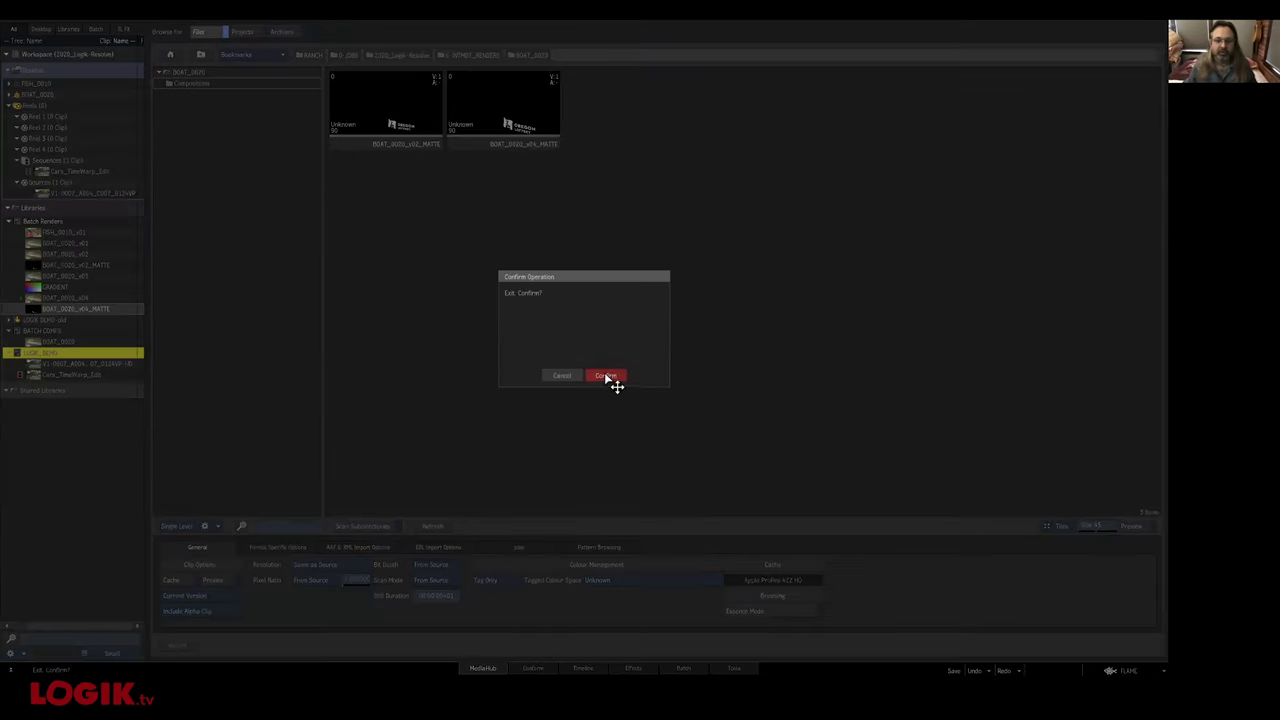
left_click(609, 380)
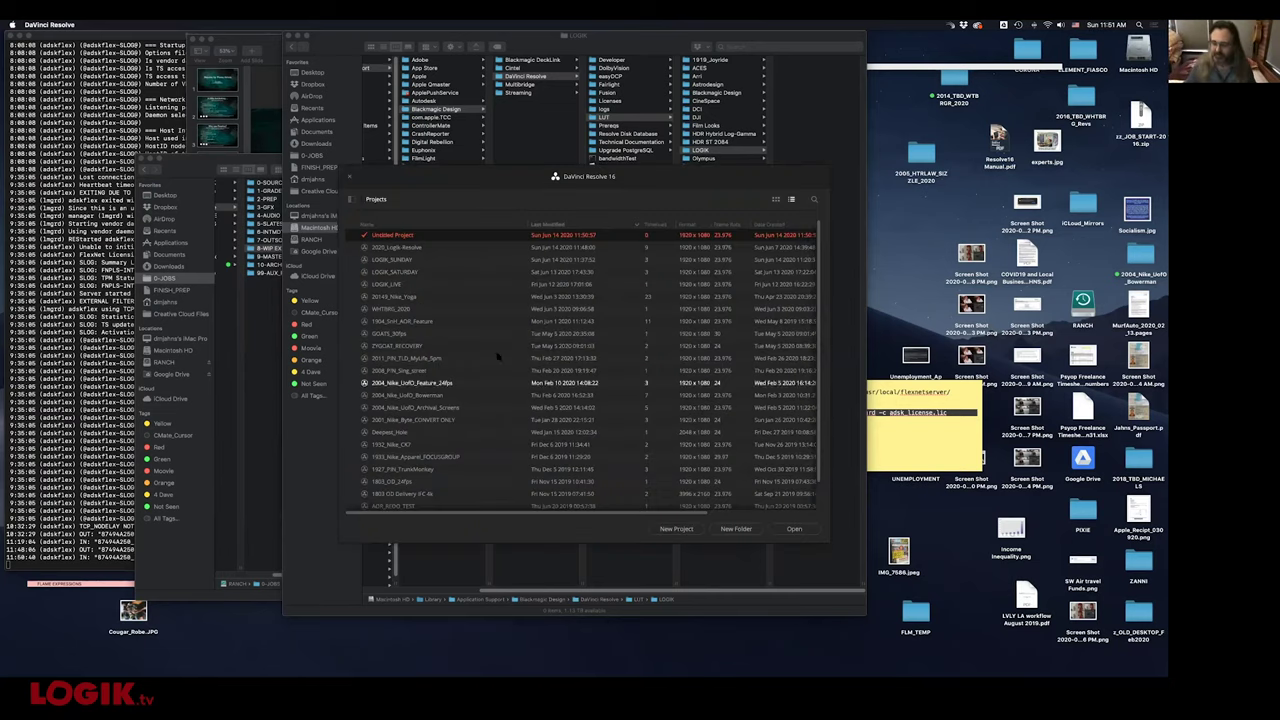
Open 2020_Logik-Resolve, then advance to the Upcoming Logik Live Sessions slide
left_click(392, 248)
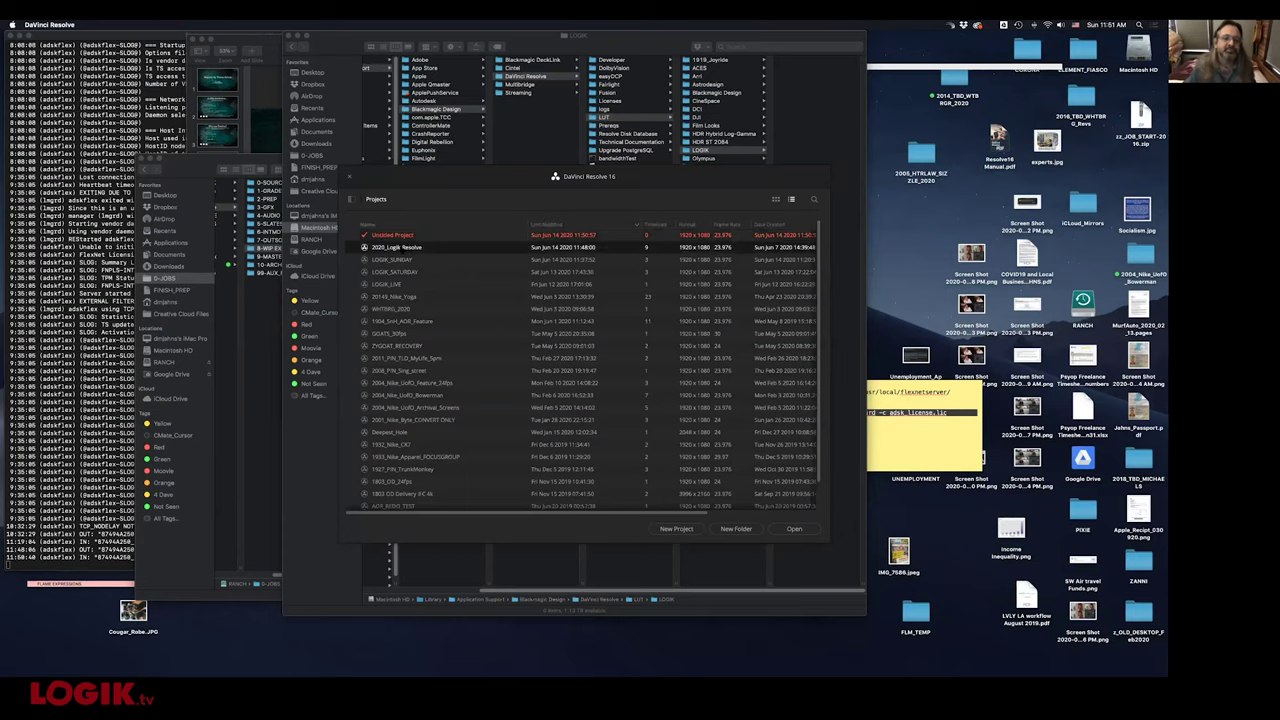
double_click(442, 254)
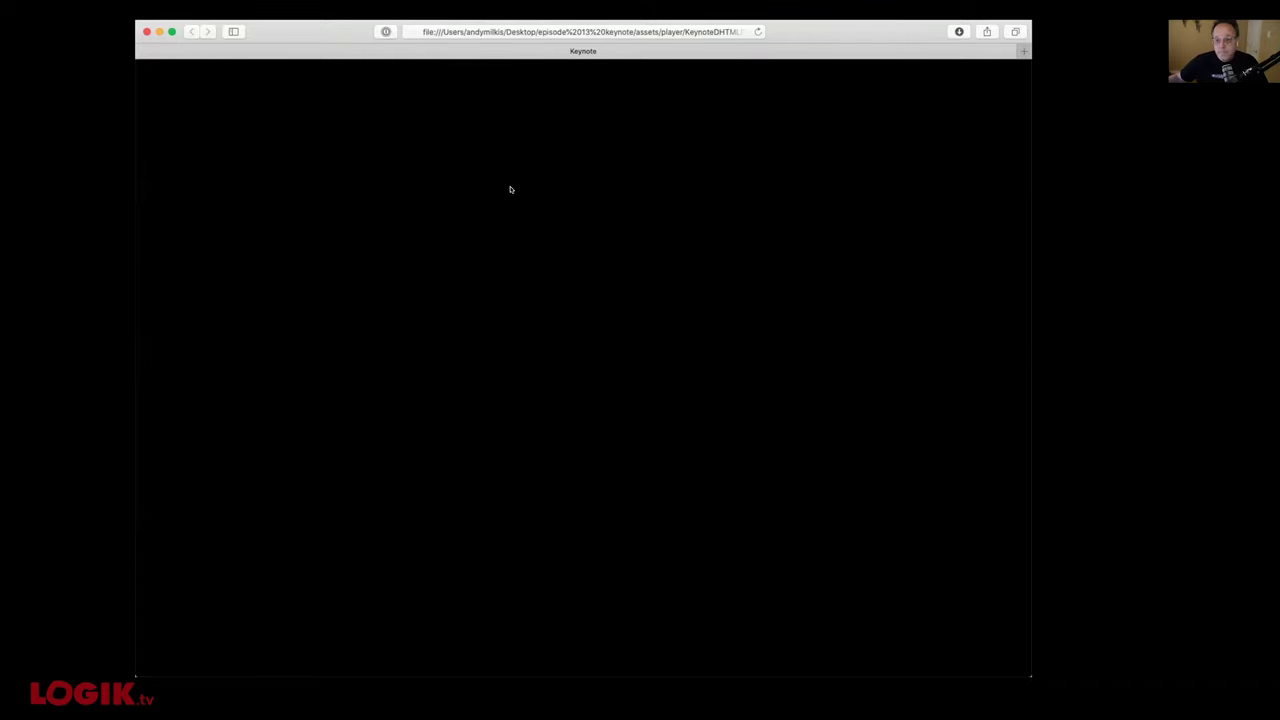
left_click(551, 190)
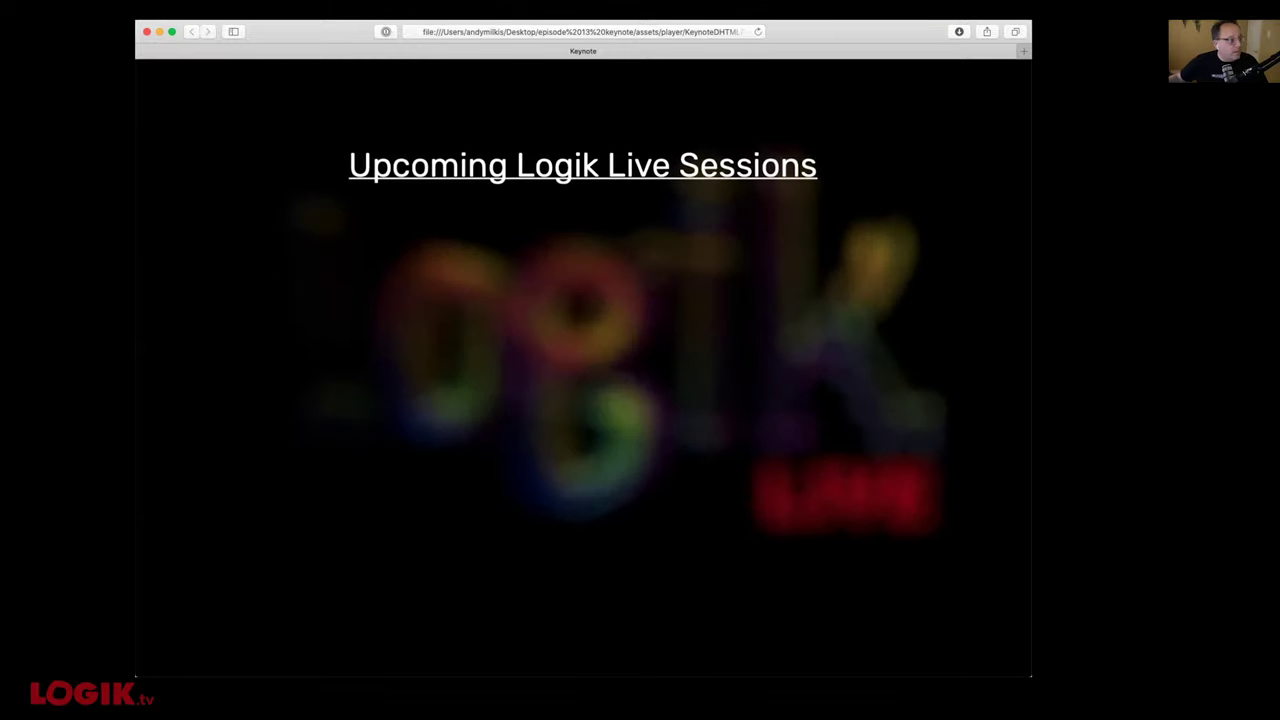
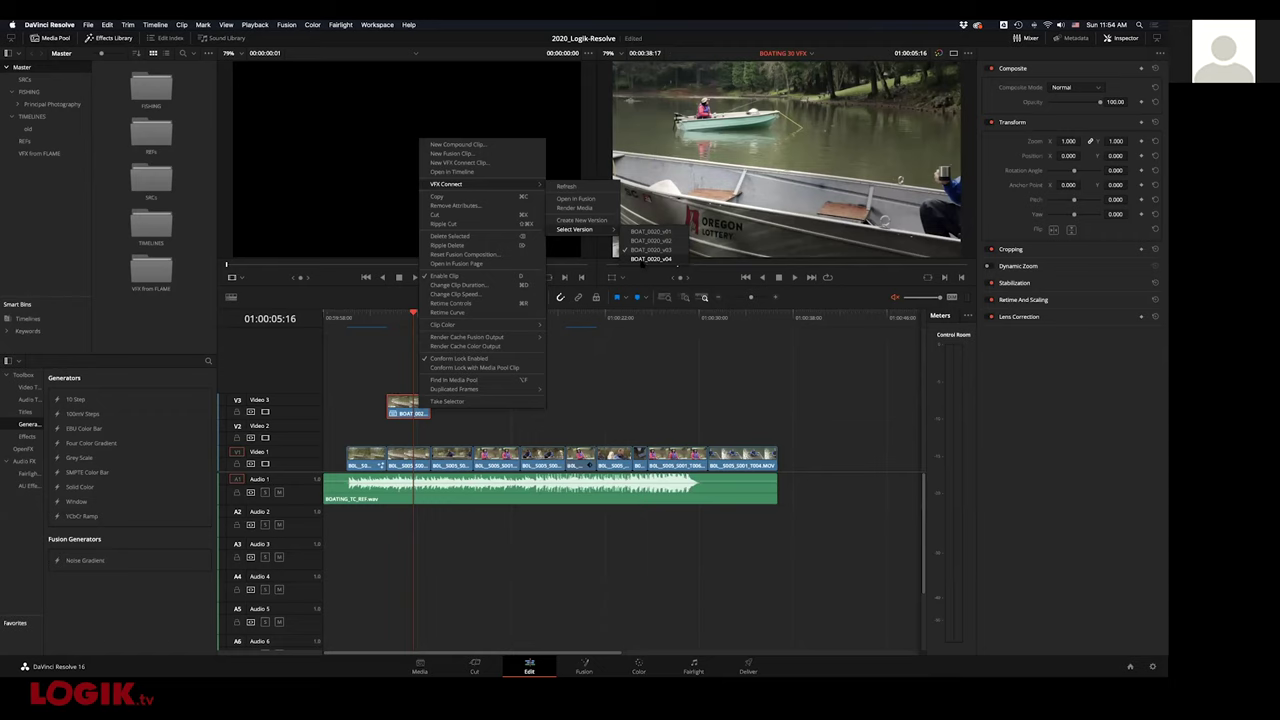
Set the V3 boat VFX clip to version BOAT_0020_v04, then go to the Media page
left_click(651, 259)
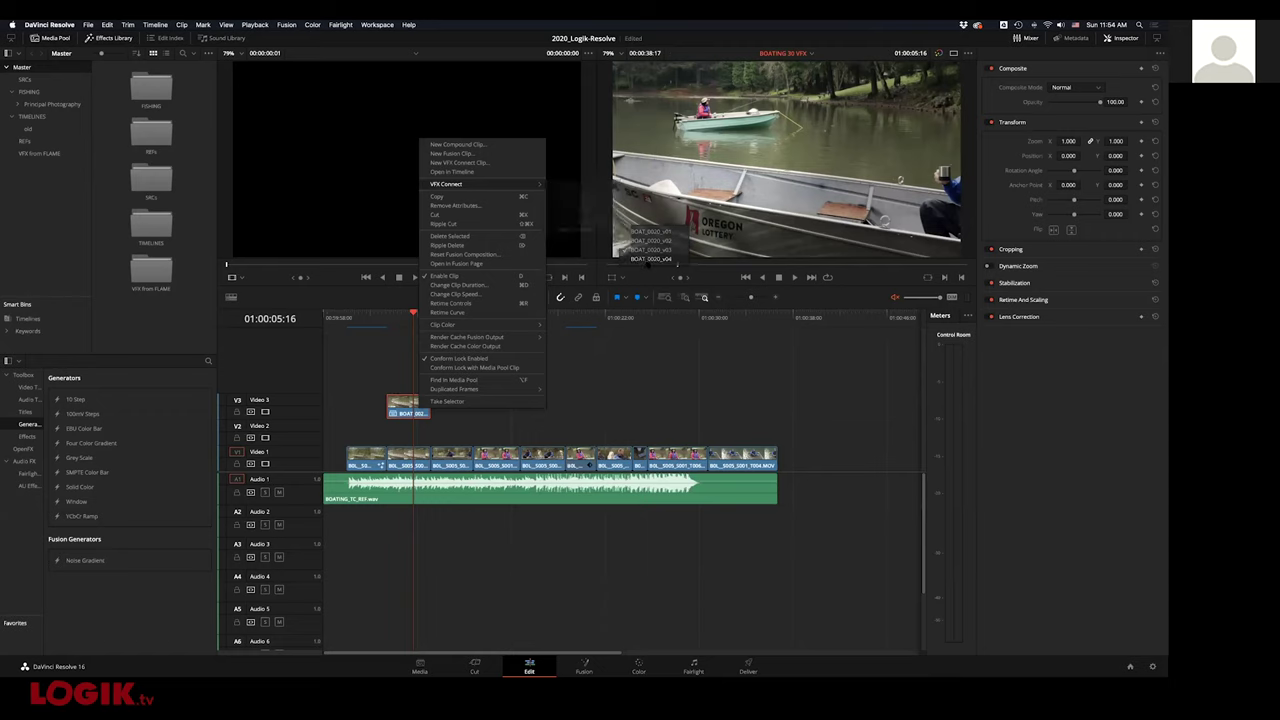
left_click(396, 318)
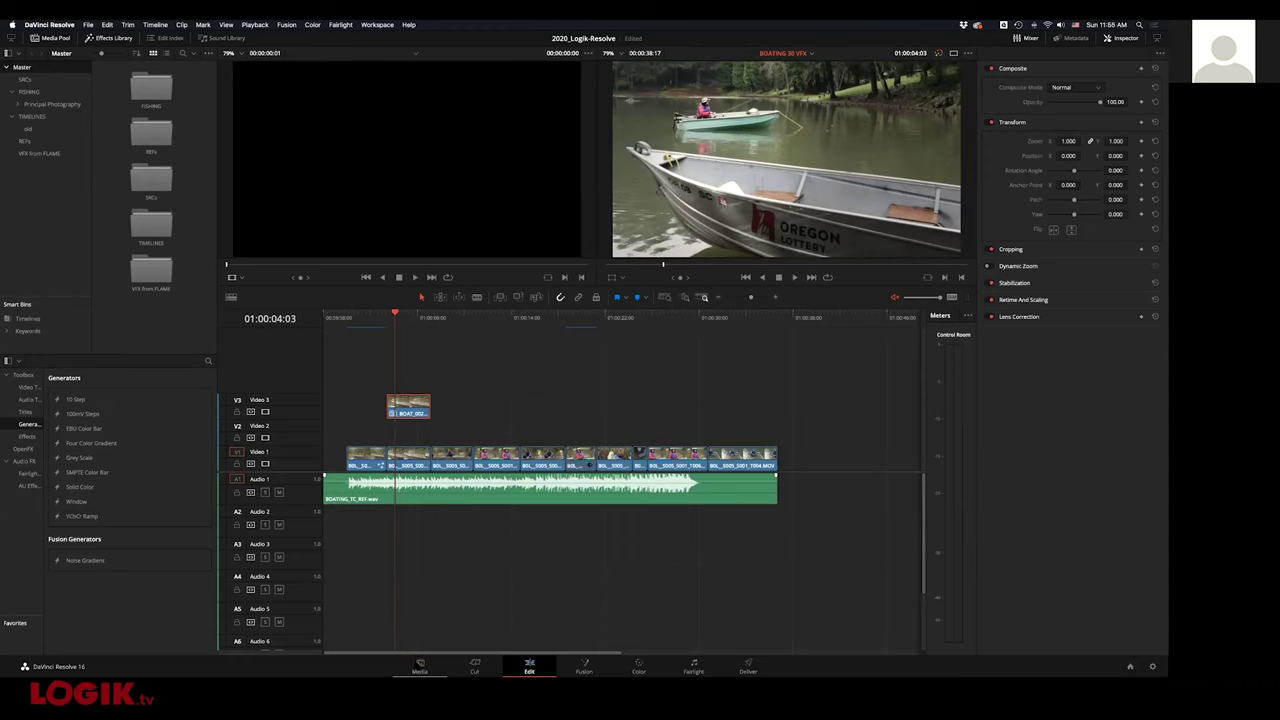
left_click(419, 665)
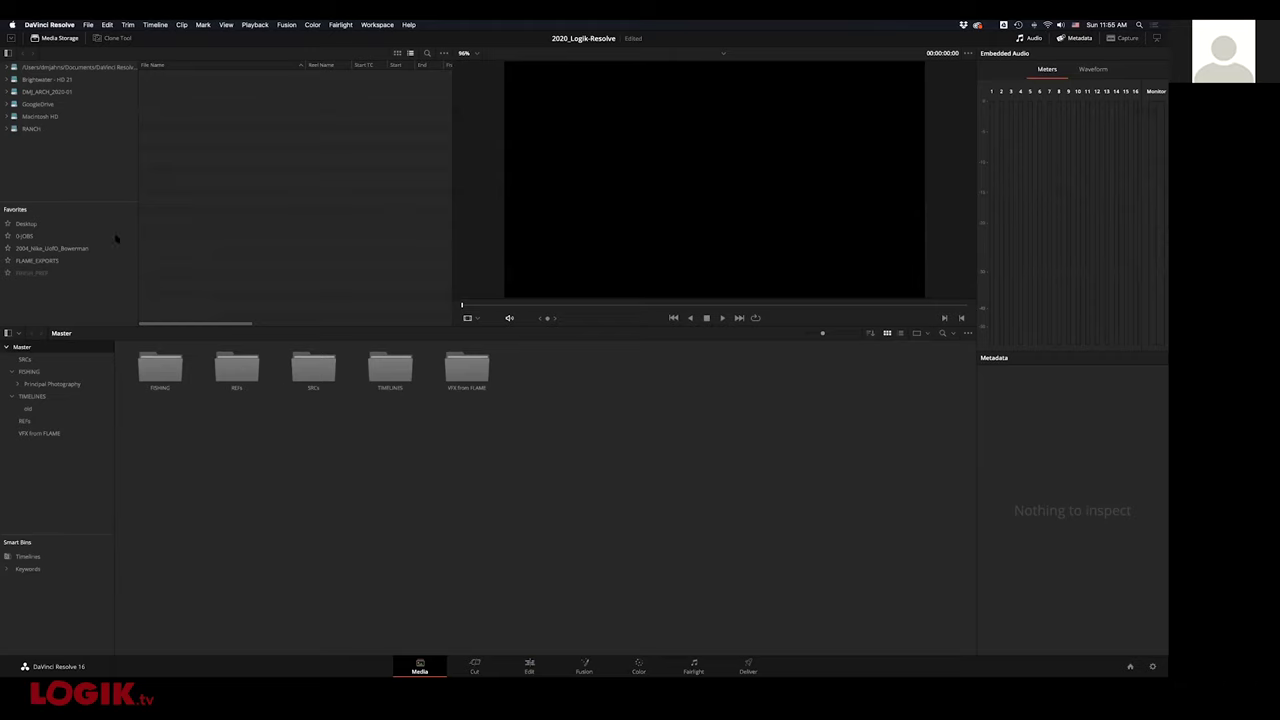
Browse Media Storage to 6-INTMDT_RENDERS/BOAT_0020 and preview BOAT_0020_v04_MATTE.mov
left_click(86, 235)
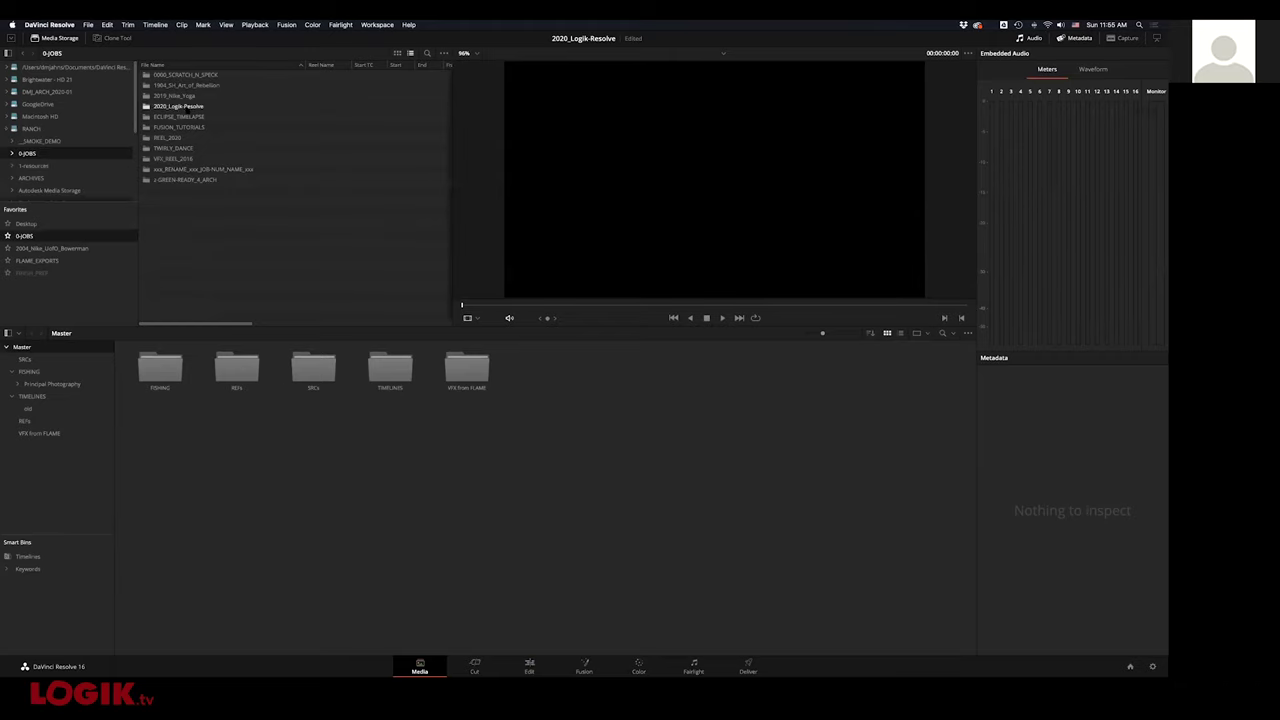
double_click(178, 115)
double_click(178, 137)
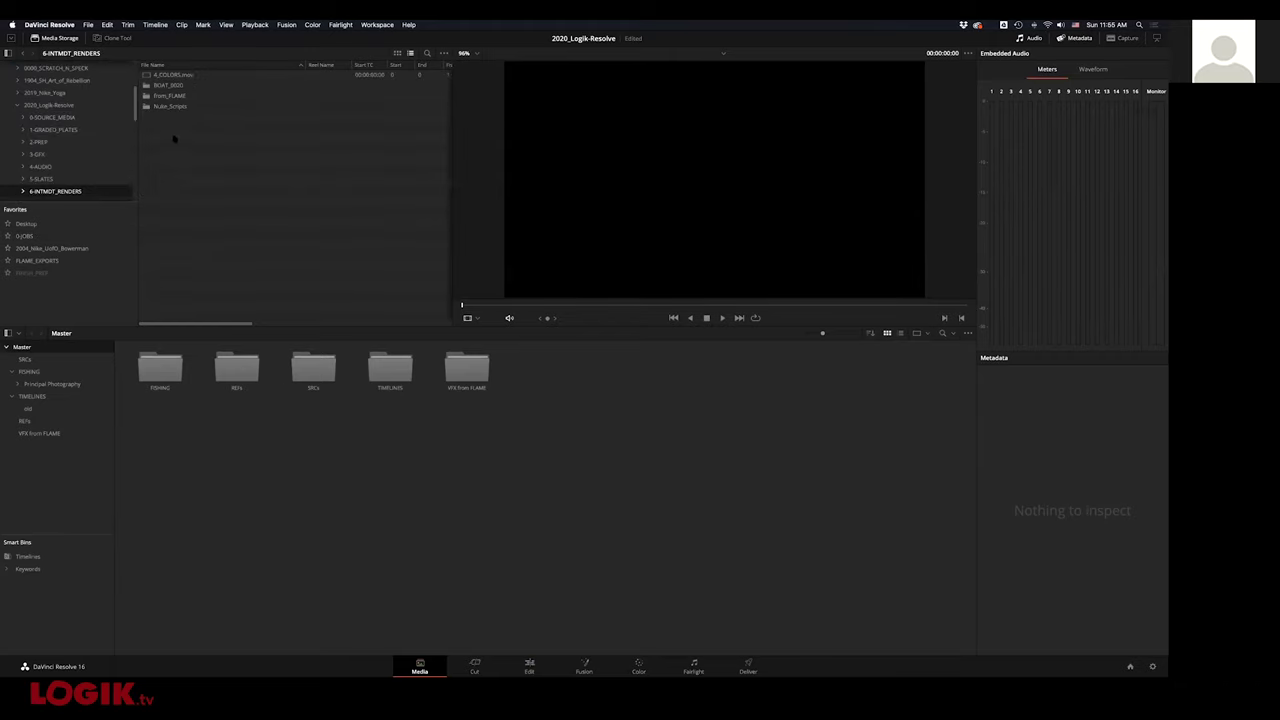
double_click(168, 85)
left_click(190, 85)
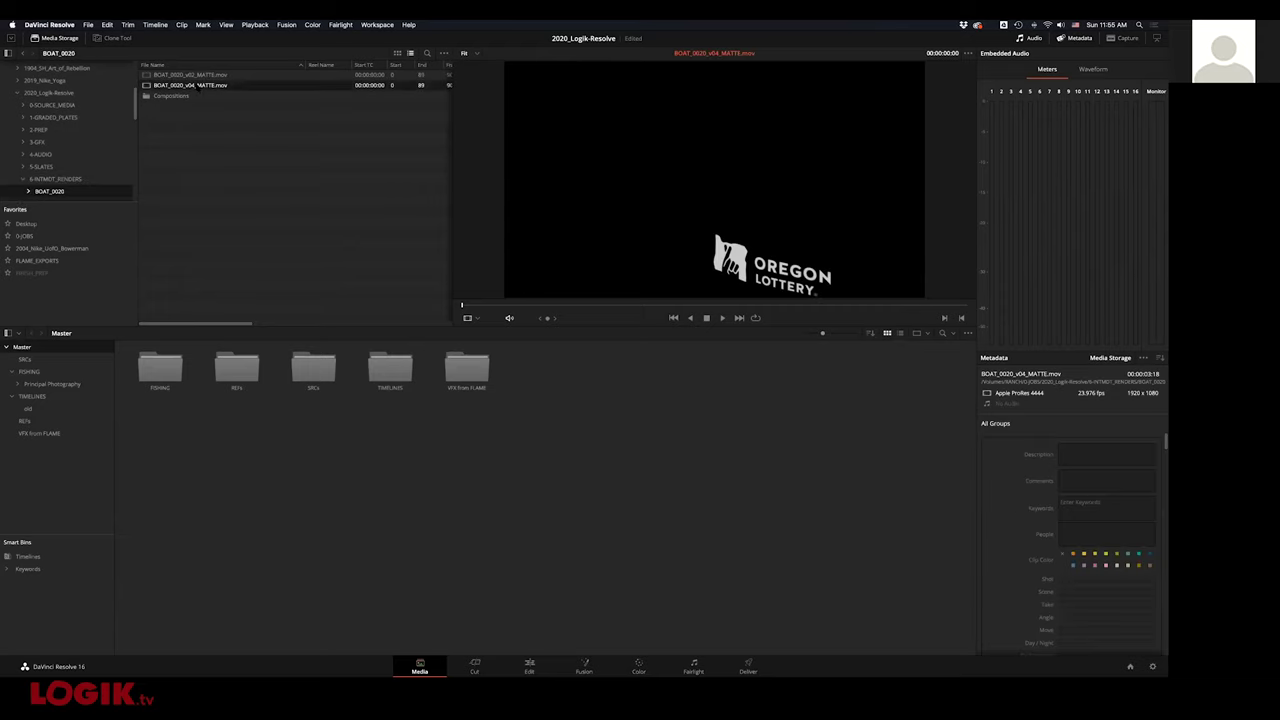
Add BOAT_0020_v04_MATTE.mov as a matte into the VFX from FLAME bin
right_click(213, 87)
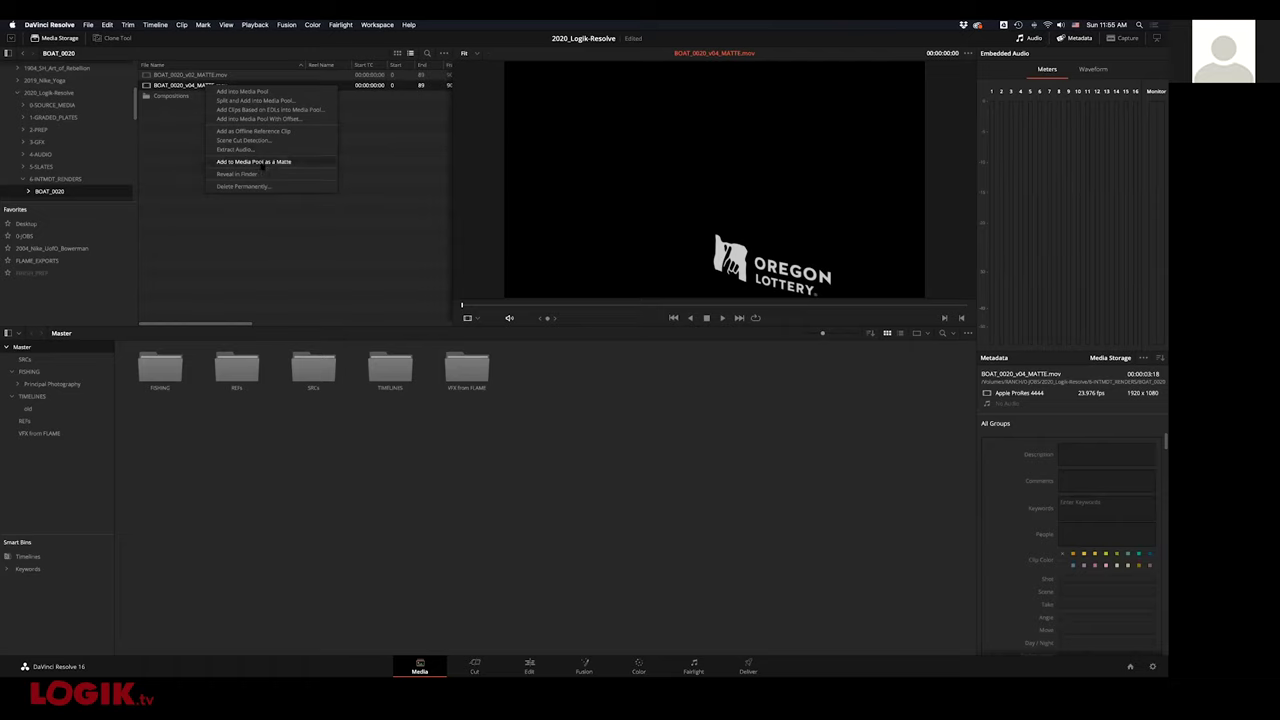
left_click(78, 435)
left_click(76, 436)
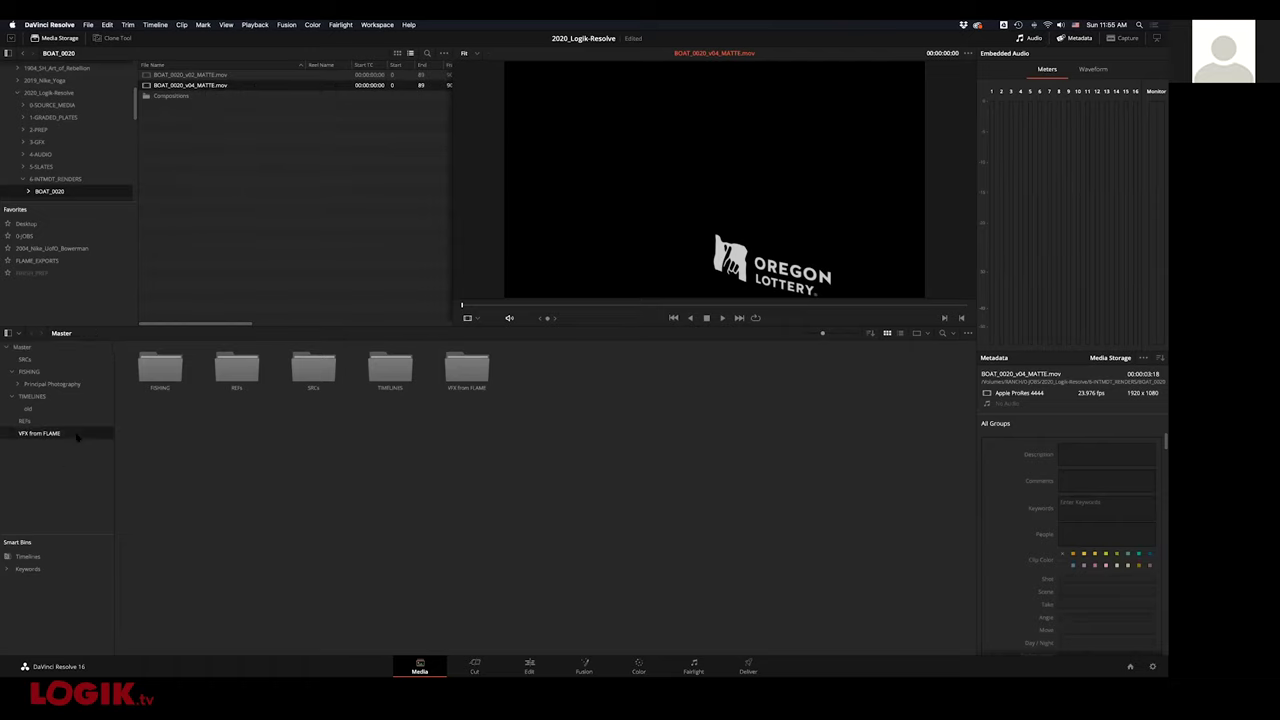
right_click(206, 86)
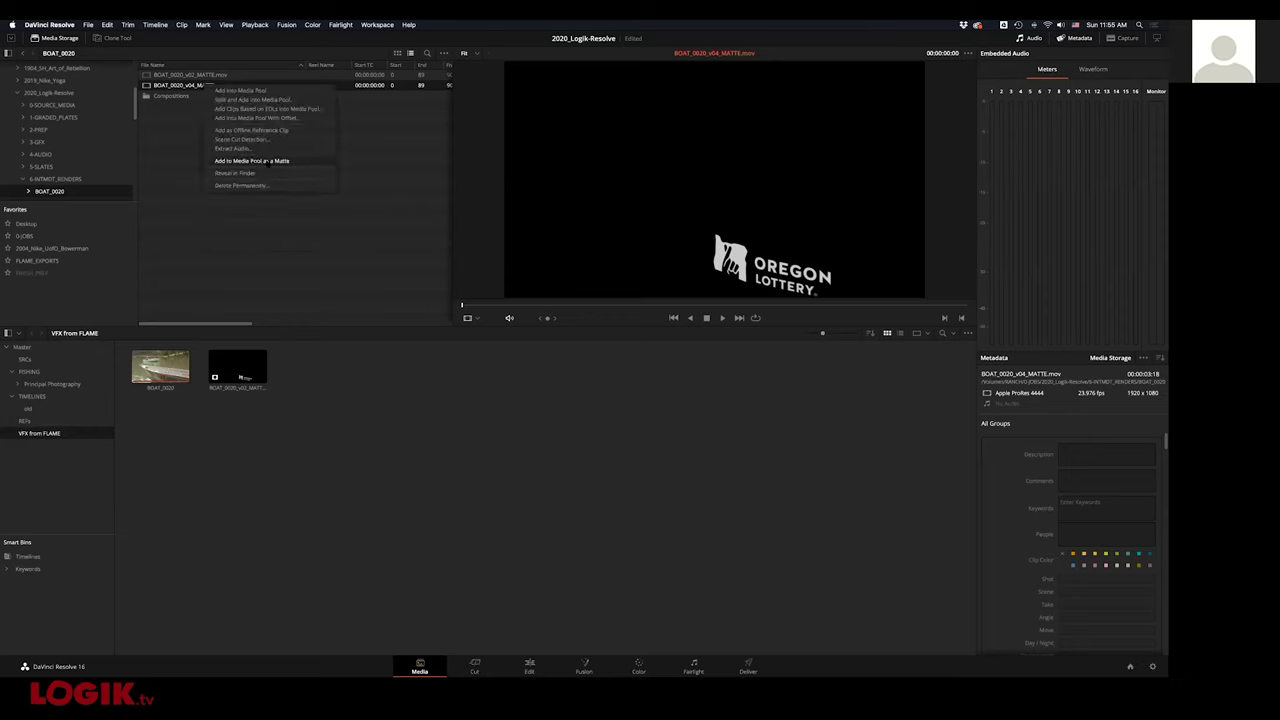
left_click(296, 161)
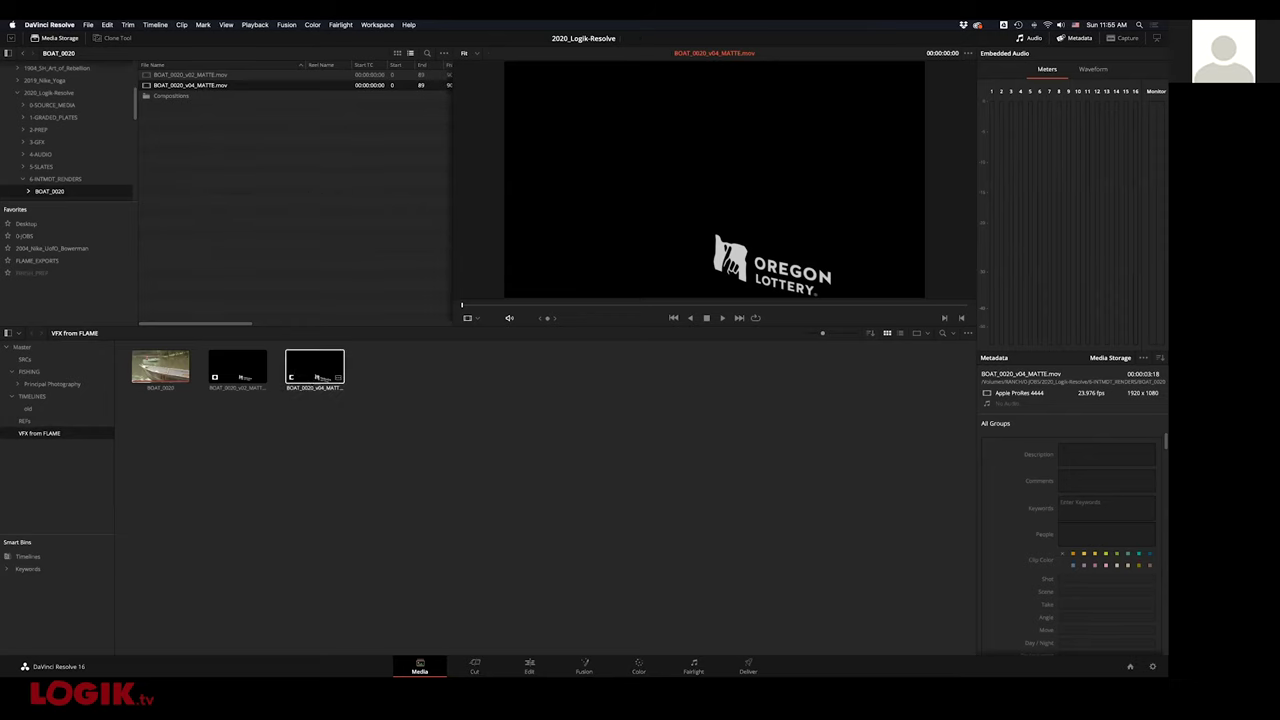
Check the BOAT_0020_v02_MATTE clip, clear the bin selection, and go to the Color page
left_click(236, 366)
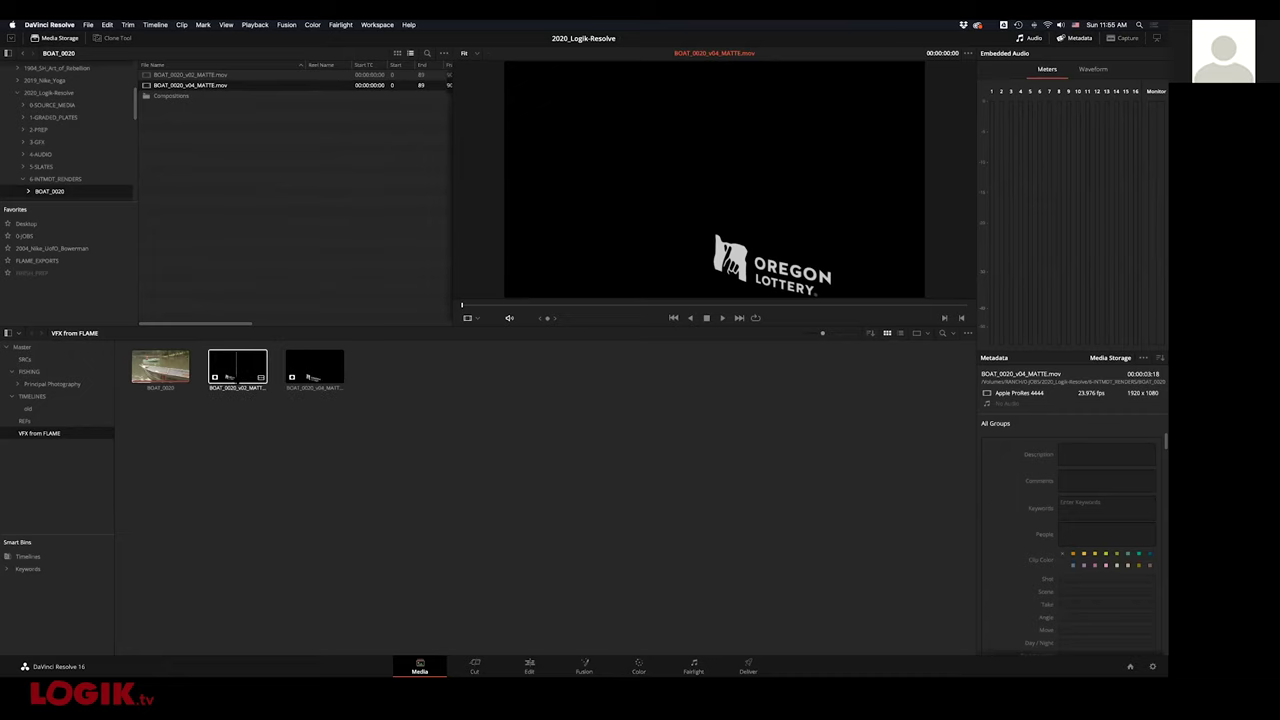
left_click(694, 556)
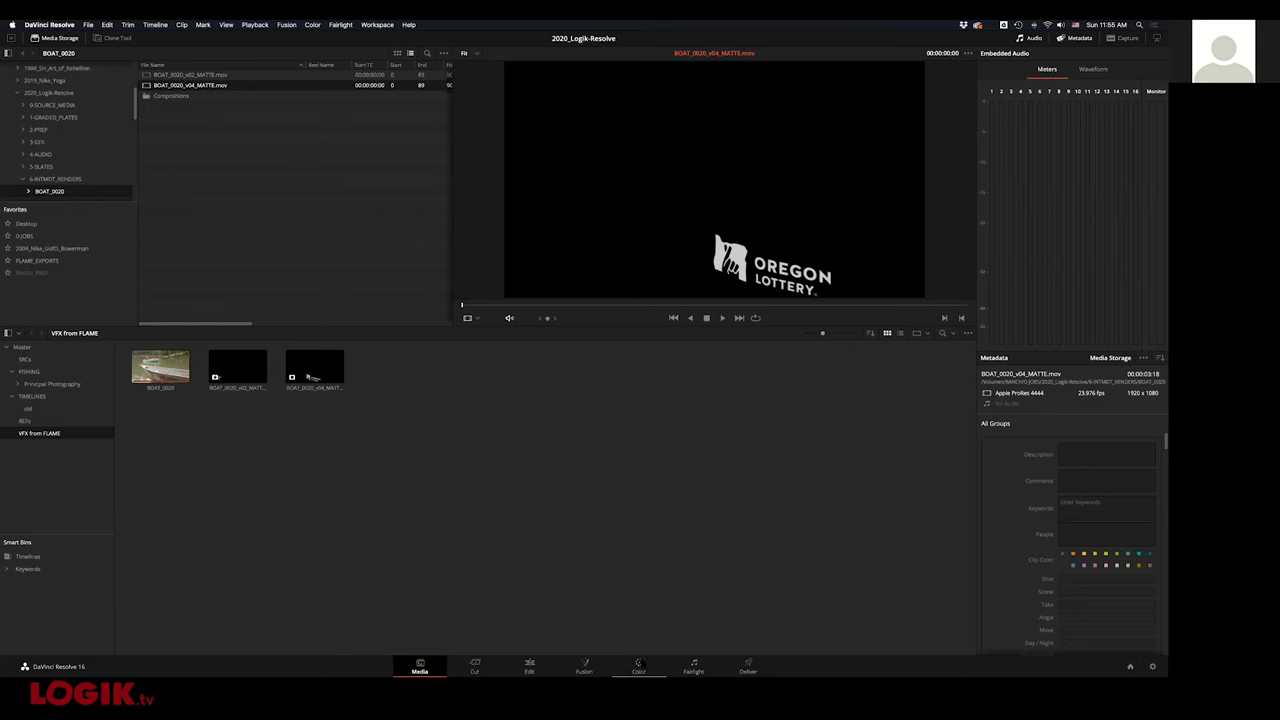
left_click(640, 656)
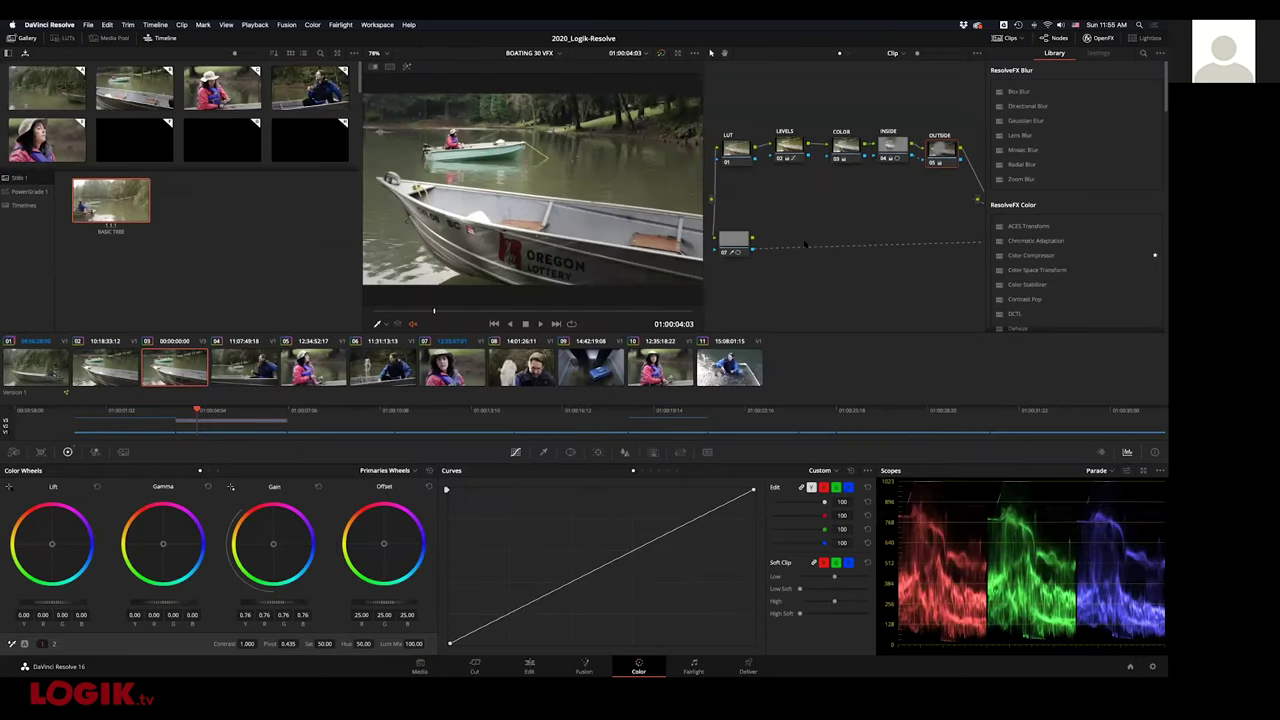
Add a new serial node 08 after the SKIN node
scroll(855, 217, "right", 5)
scroll(855, 217, "down", 2)
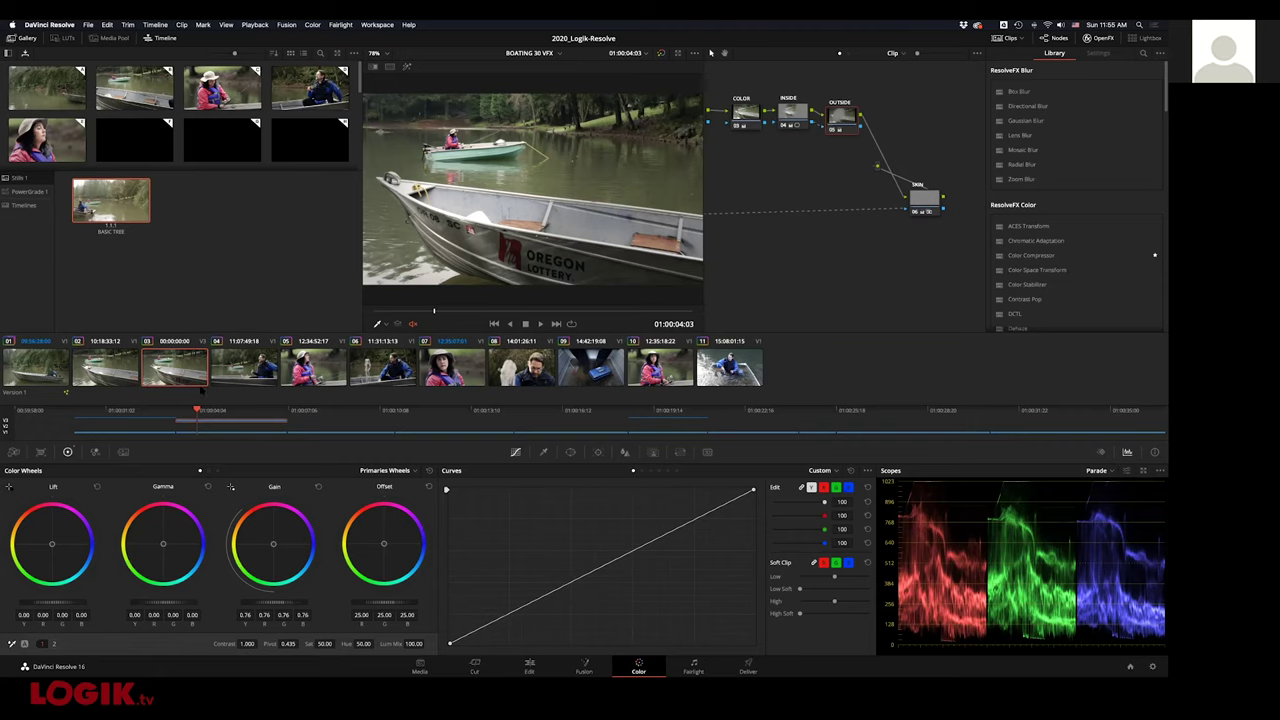
left_click_drag(918, 199, 754, 193)
key("alt+s")
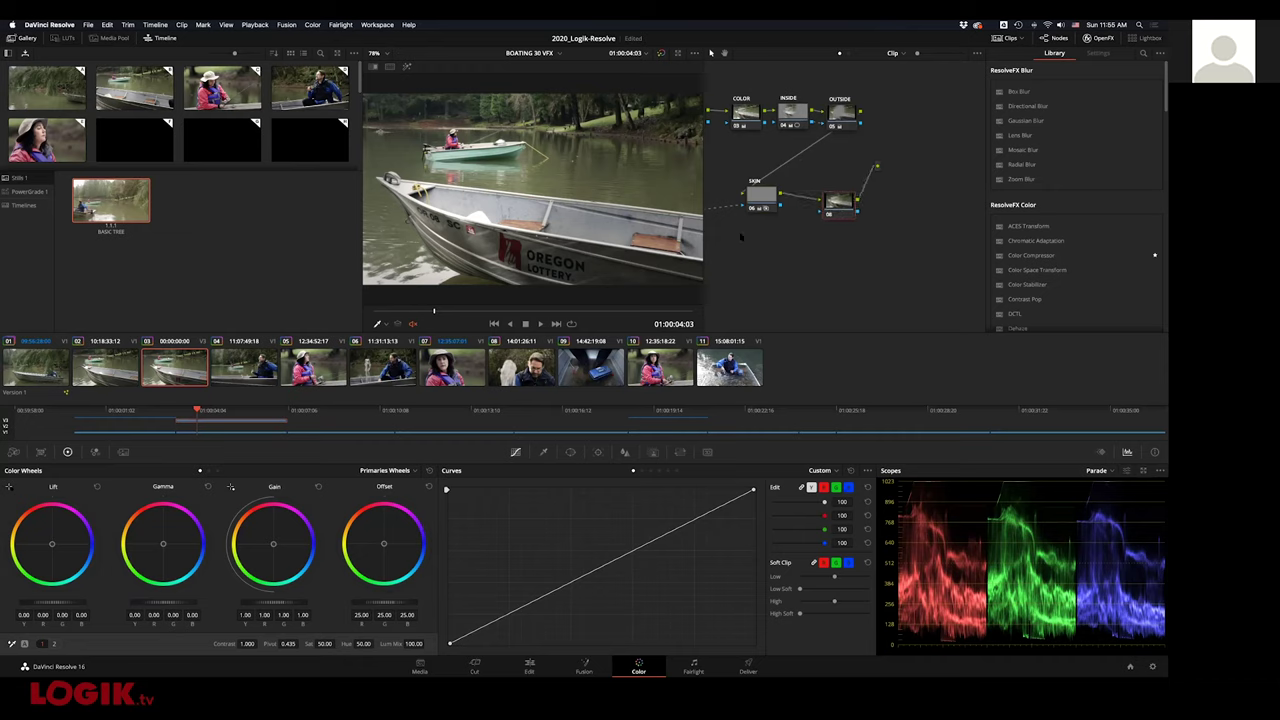
Attach the boat timeline matte as an external matte and wire it into node 08
right_click(849, 201)
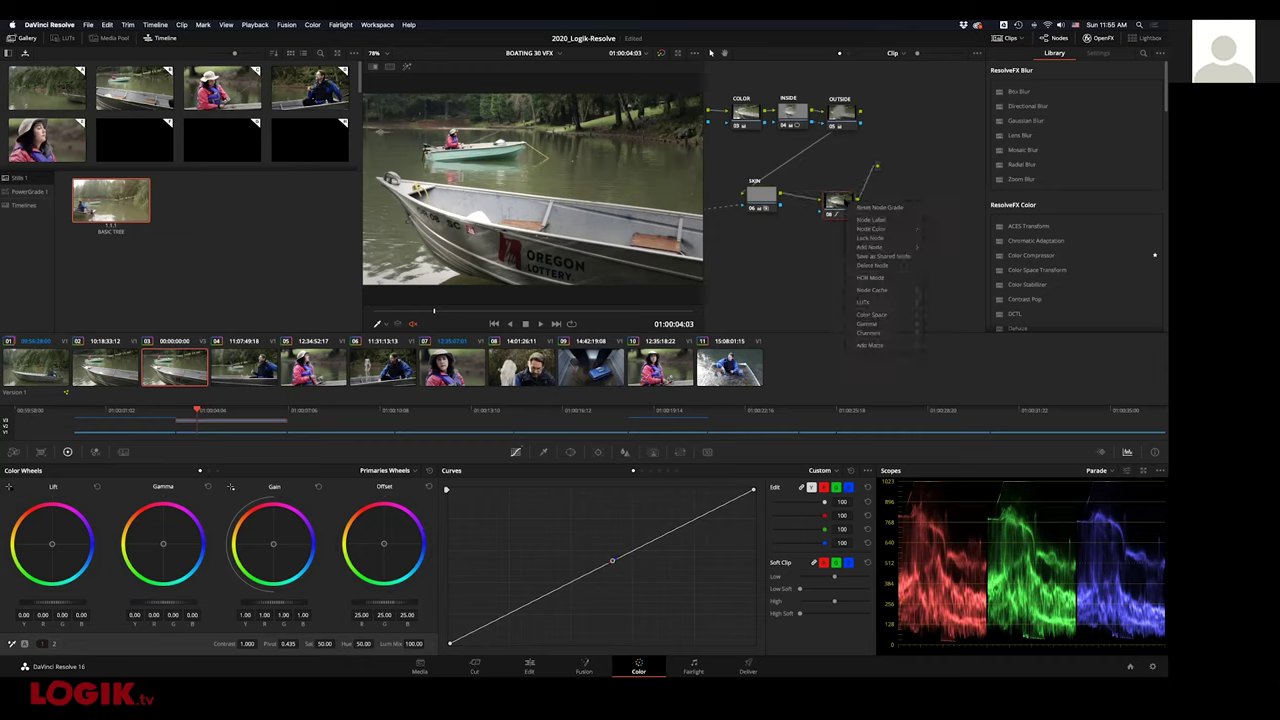
mouse_move(872, 345)
mouse_move(955, 348)
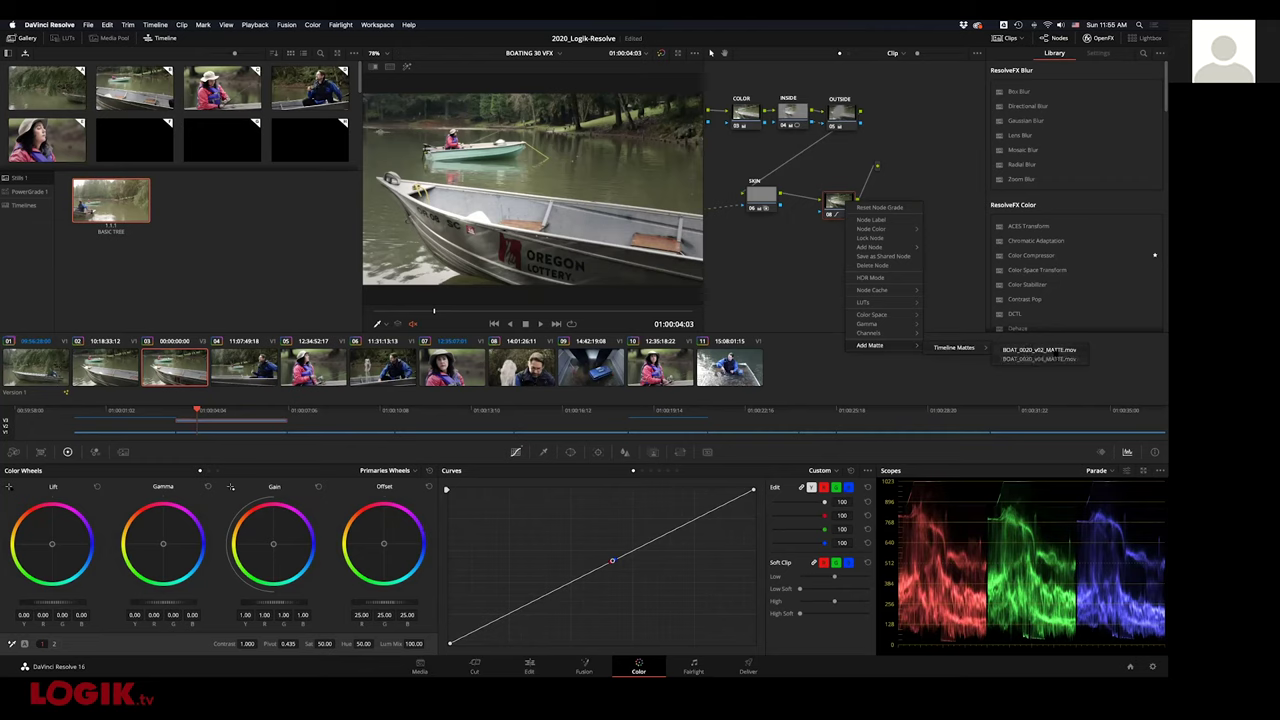
left_click(1019, 359)
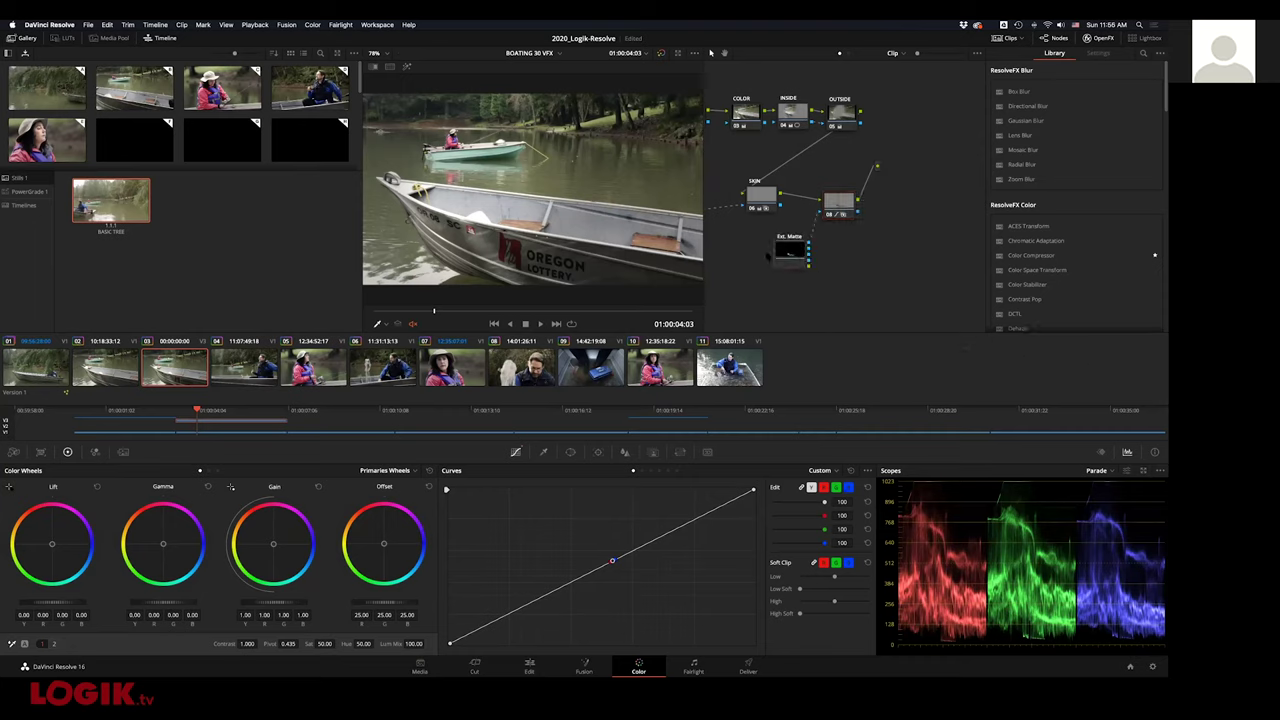
left_click_drag(790, 250, 763, 255)
left_click_drag(781, 250, 809, 212)
left_click(763, 255)
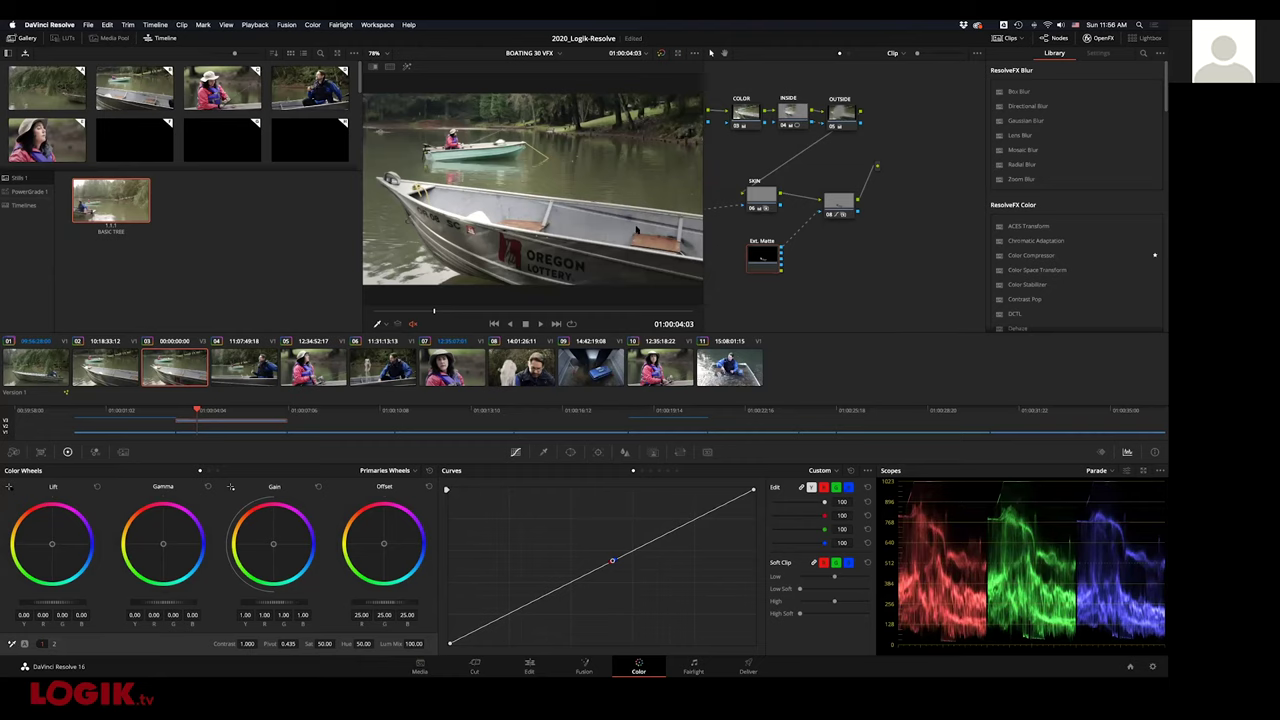
left_click(840, 205)
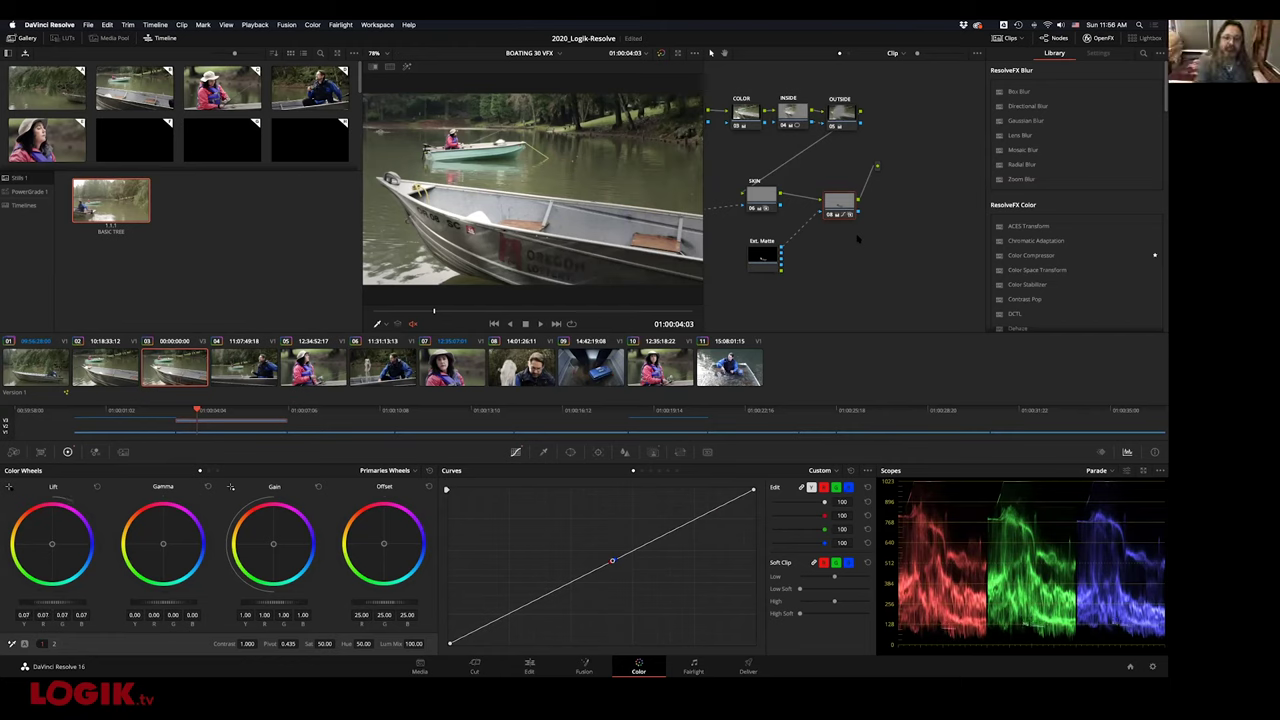
Play and scrub the matte-graded boat shot, then select clip 04
key("space")
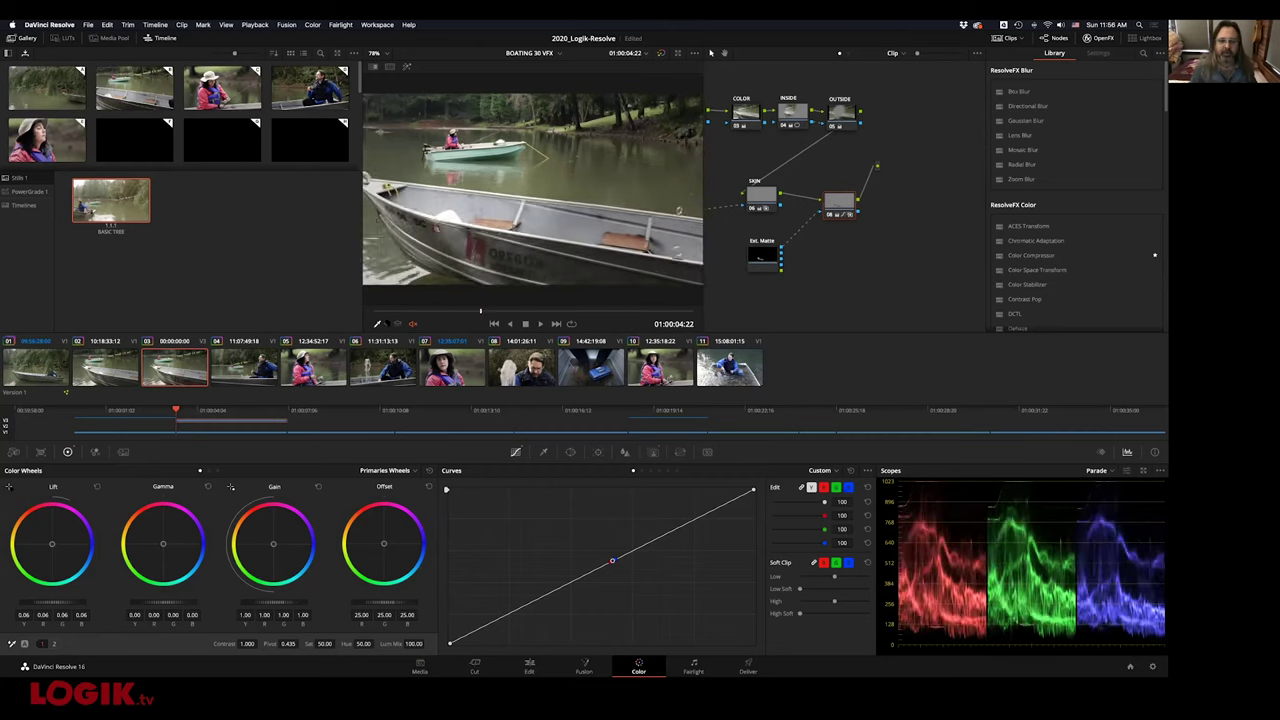
left_click_drag(397, 319, 359, 314)
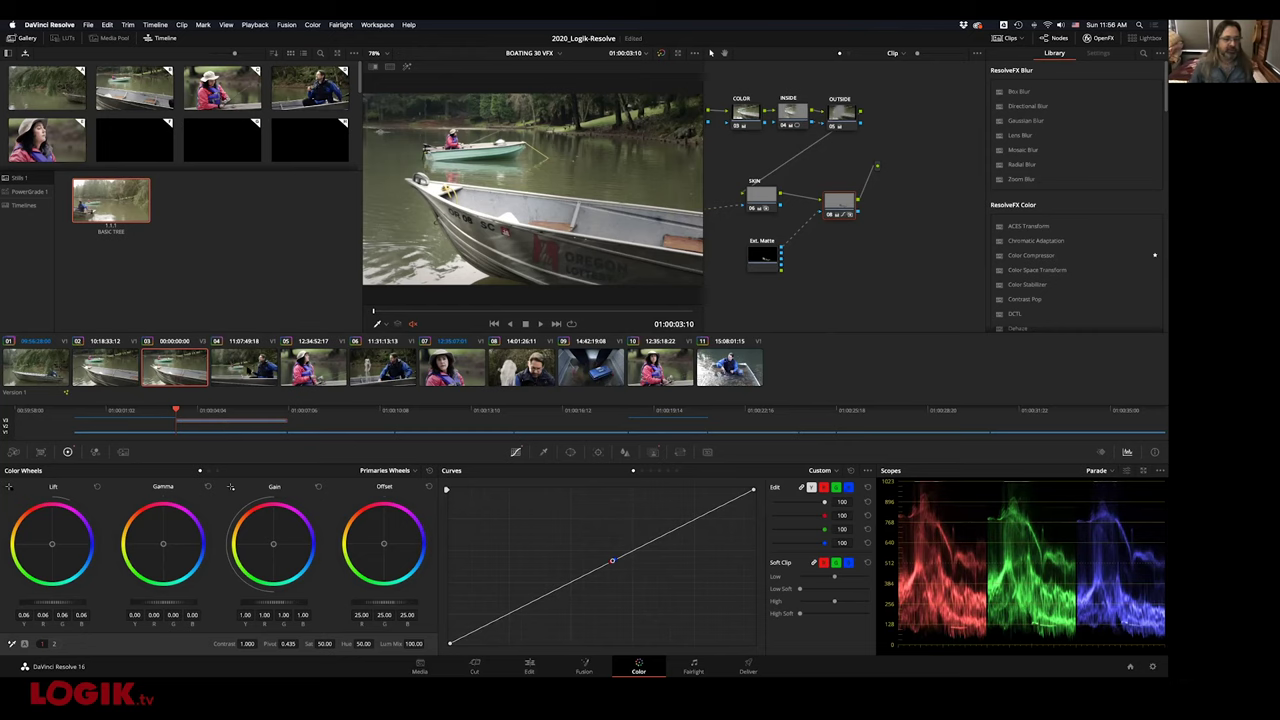
left_click(252, 375)
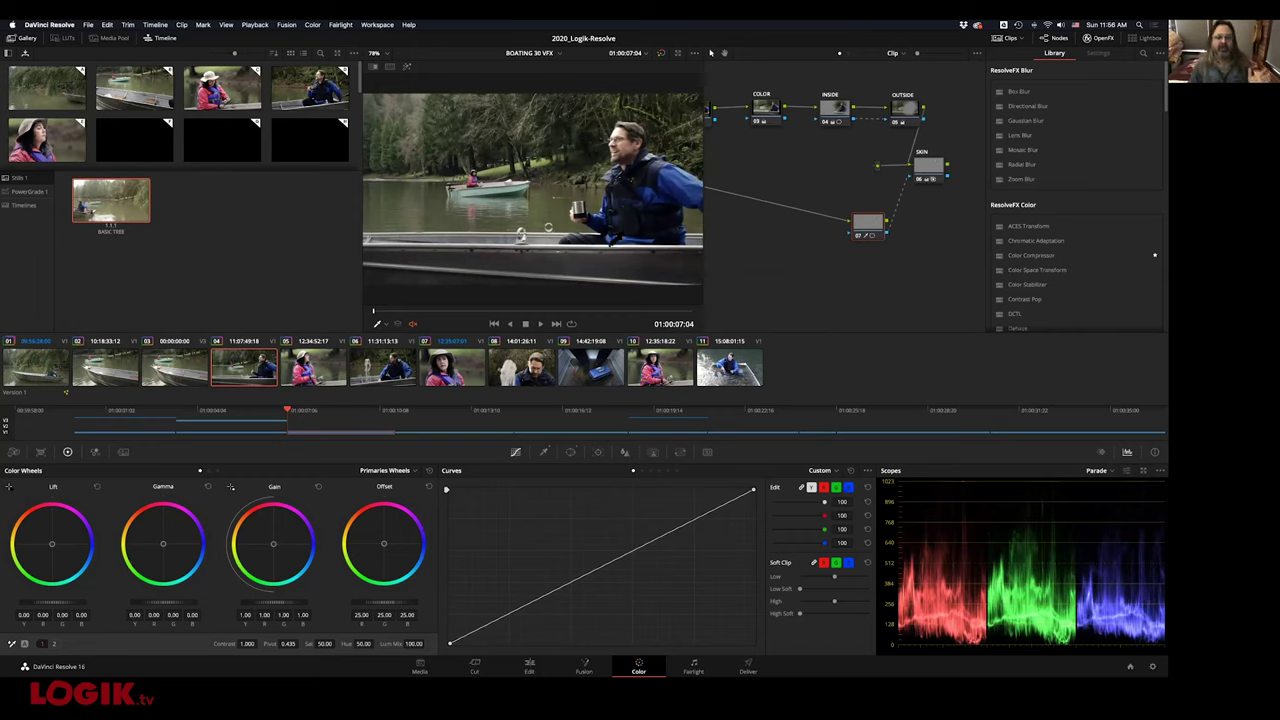
Split the viewer to compare grade versions of the first clip
left_click(227, 25)
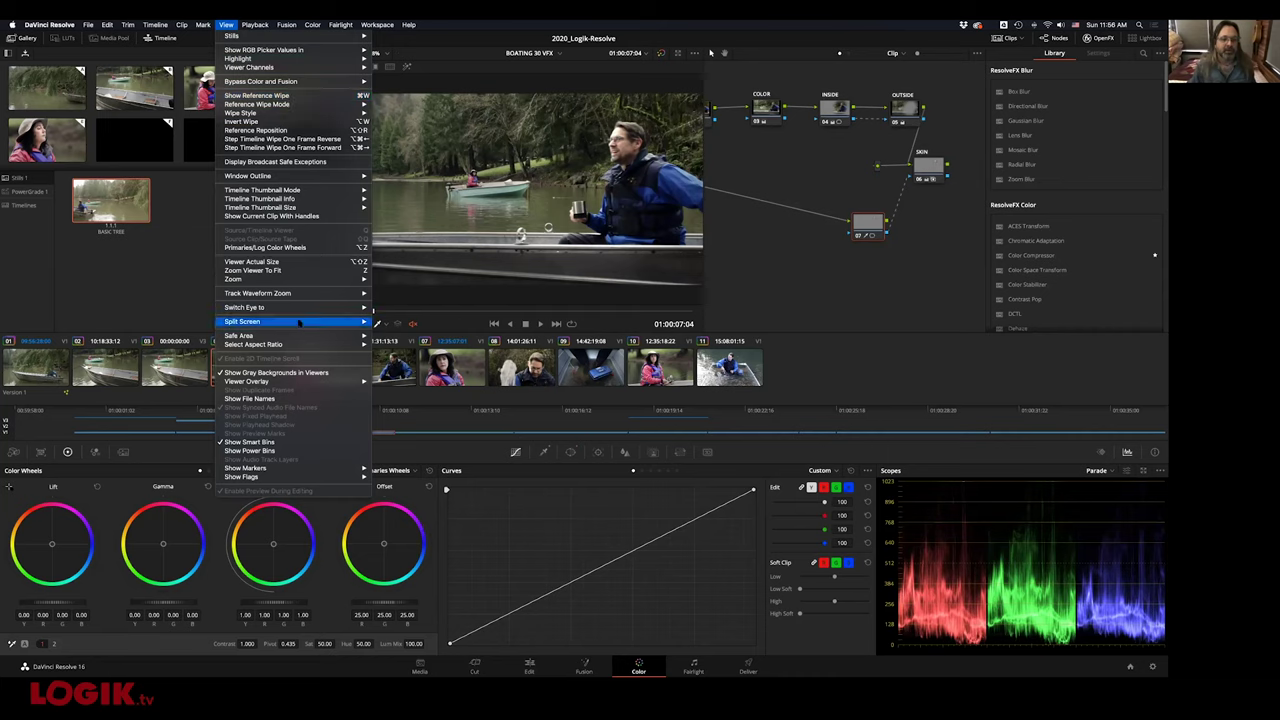
mouse_move(297, 324)
left_click(386, 321)
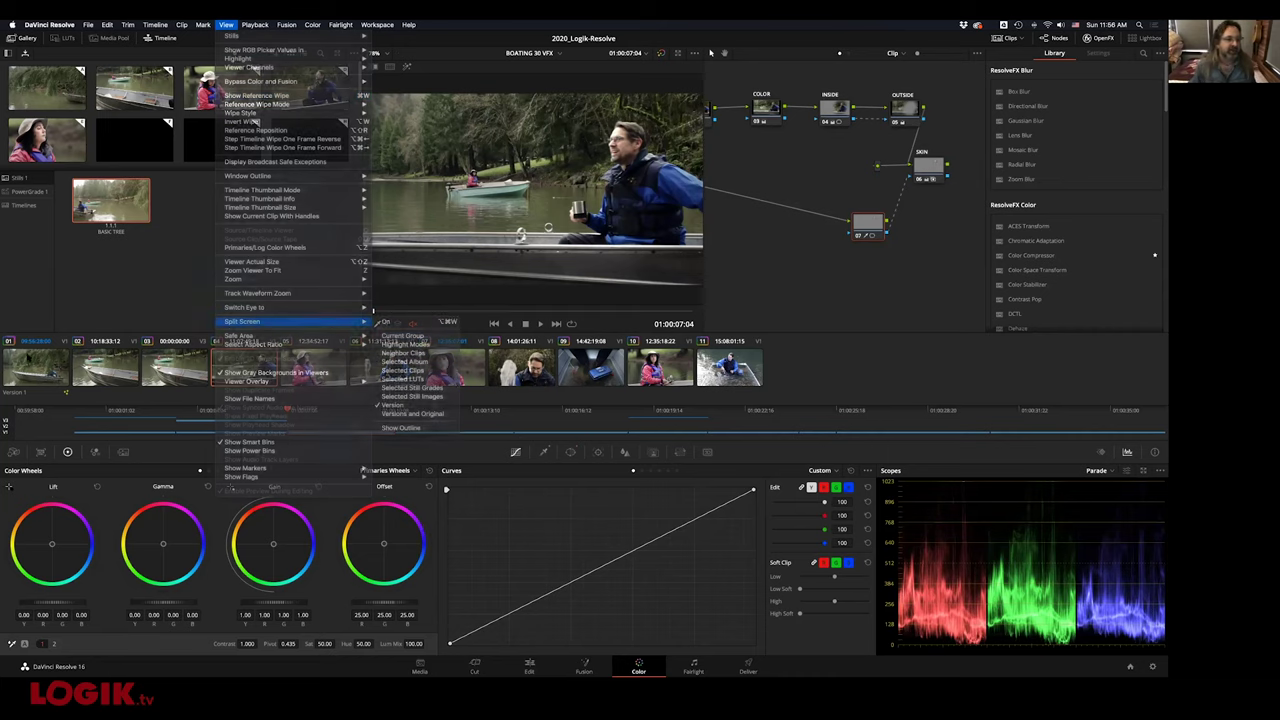
key("Home")
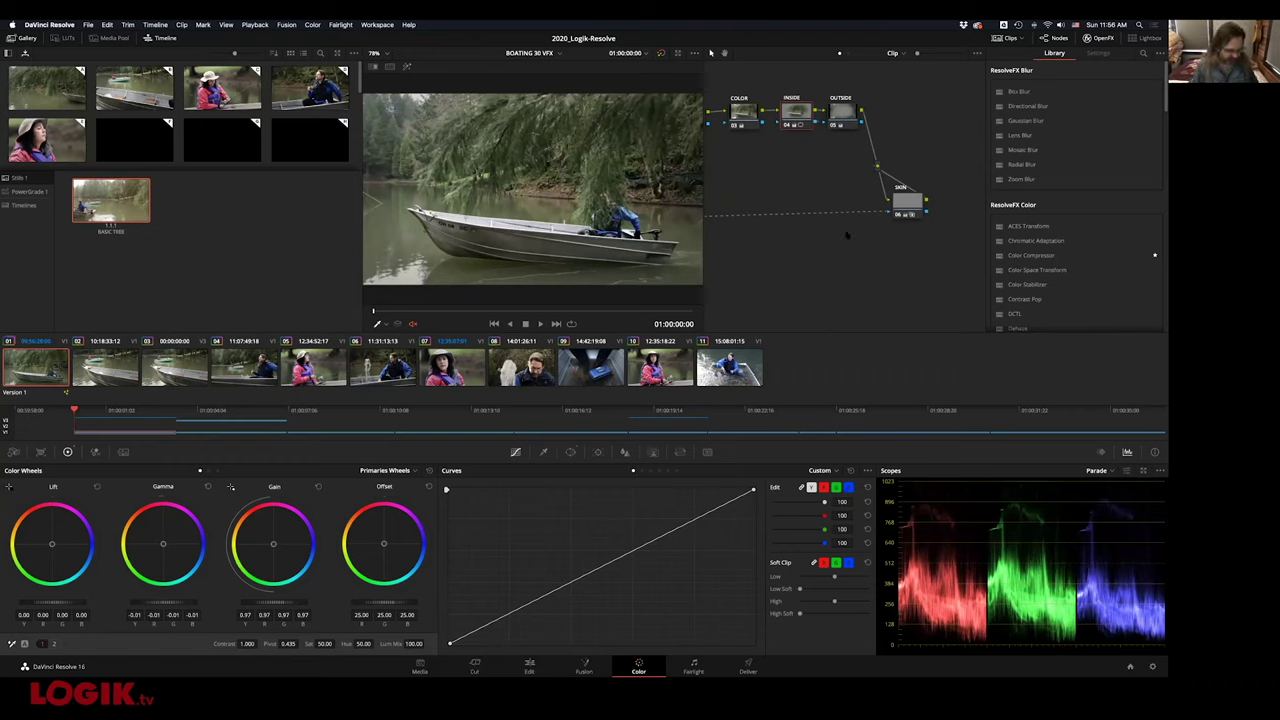
key("ctrl+alt+w")
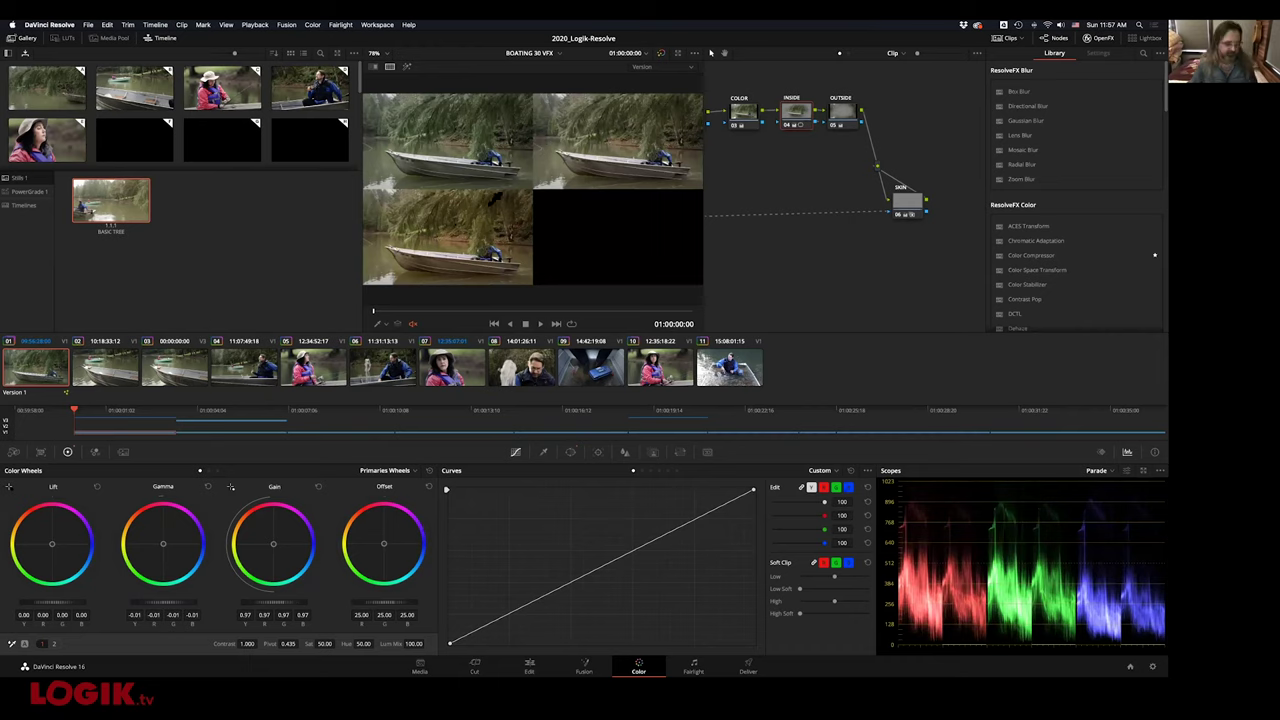
Enlarge the viewer and play the boat clip on a continuous loop
key("alt+f")
key("space")
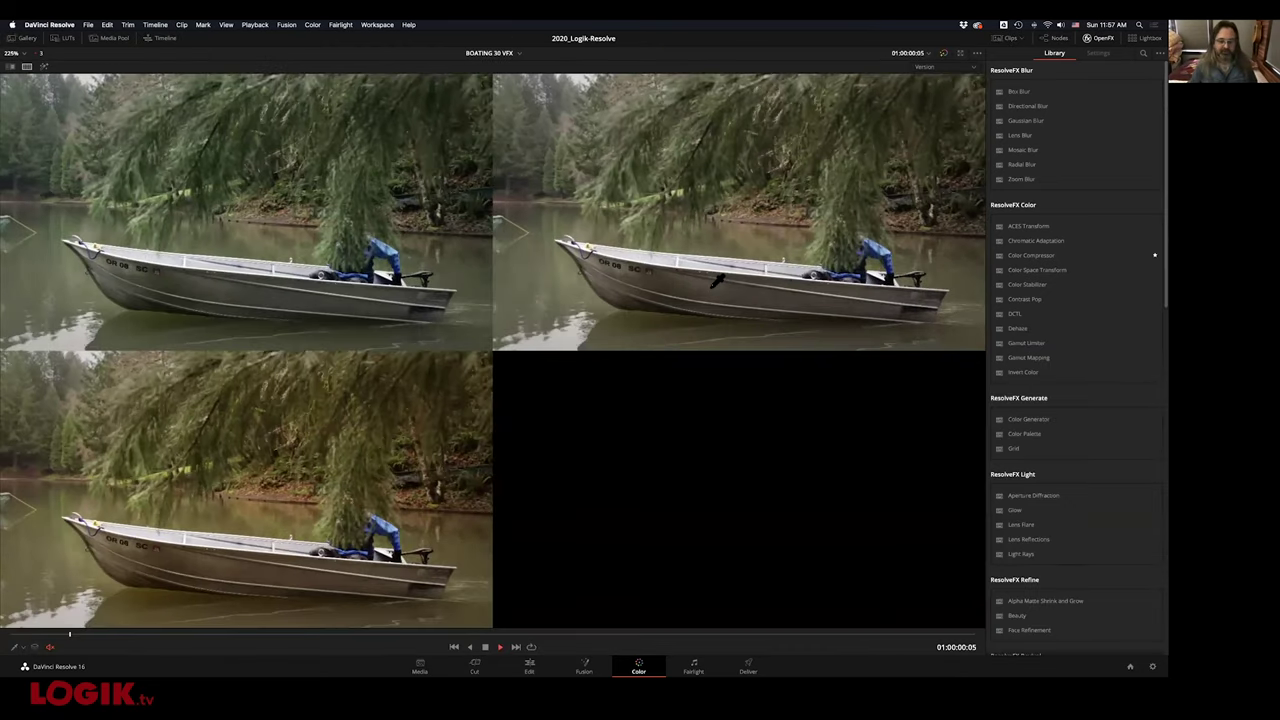
key("super+slash")
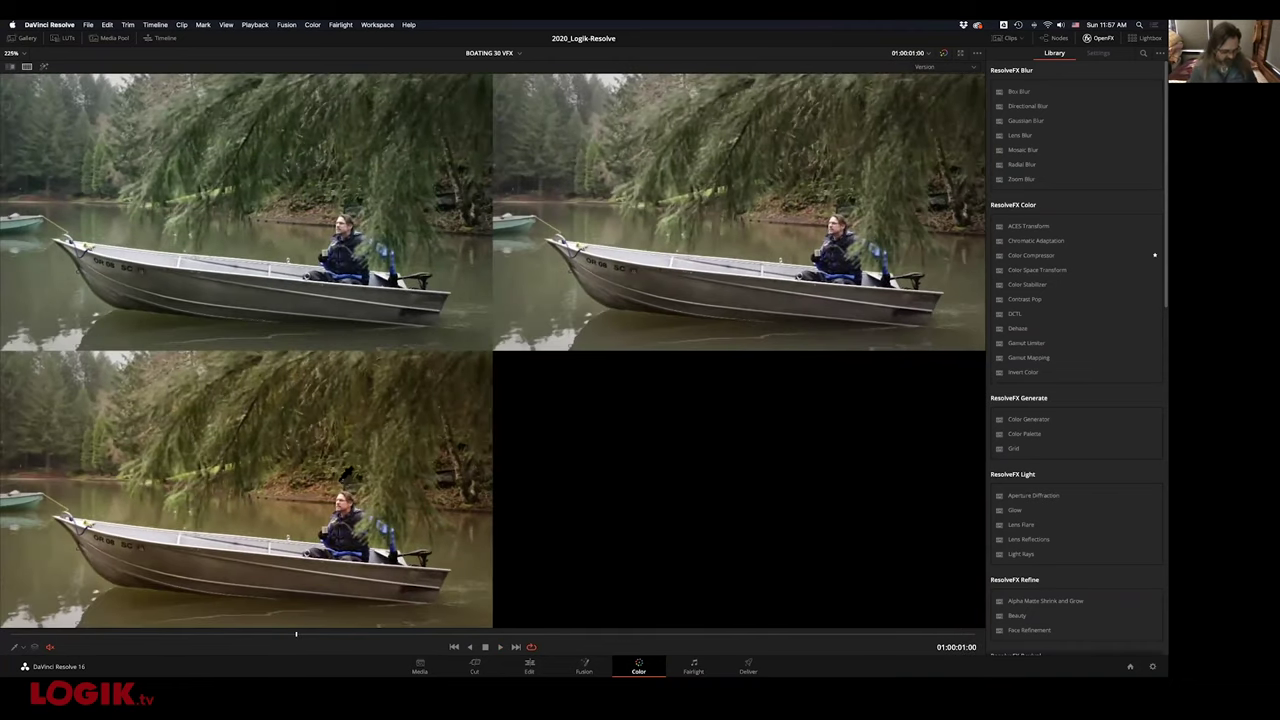
Exit the enlarged viewer and set split screen to Neighbor Clips
key("alt+f")
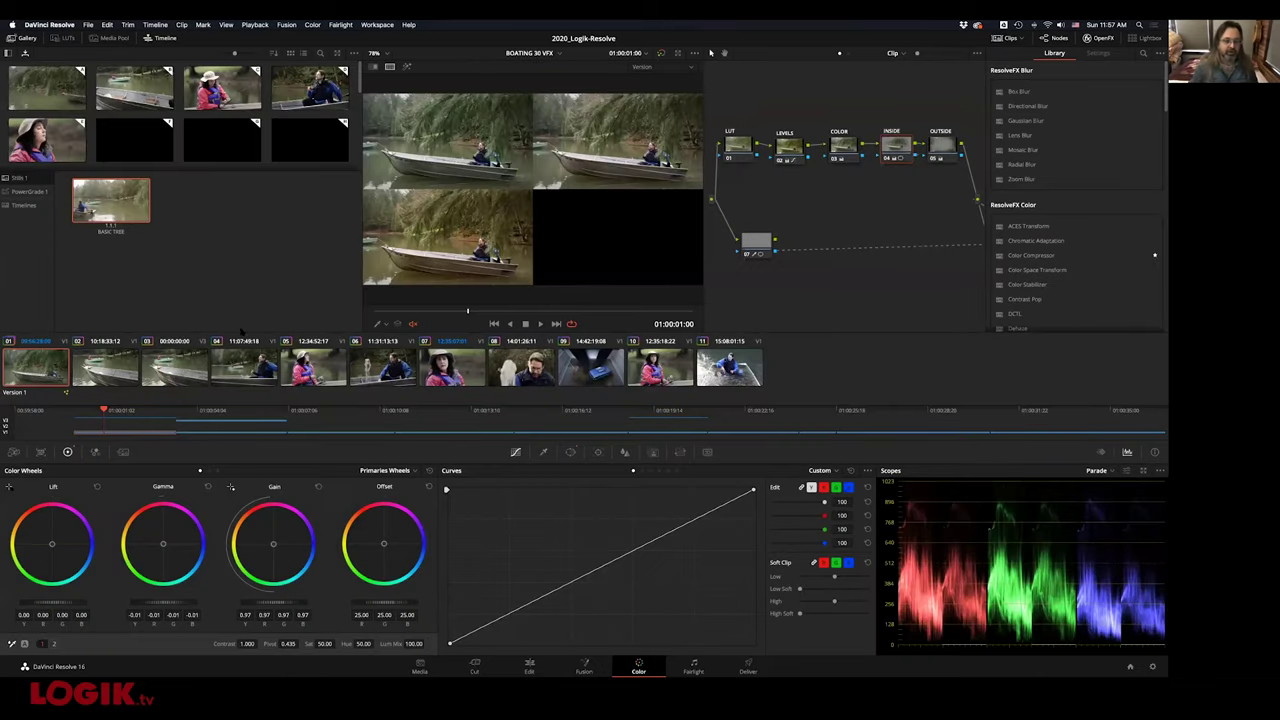
left_click(226, 24)
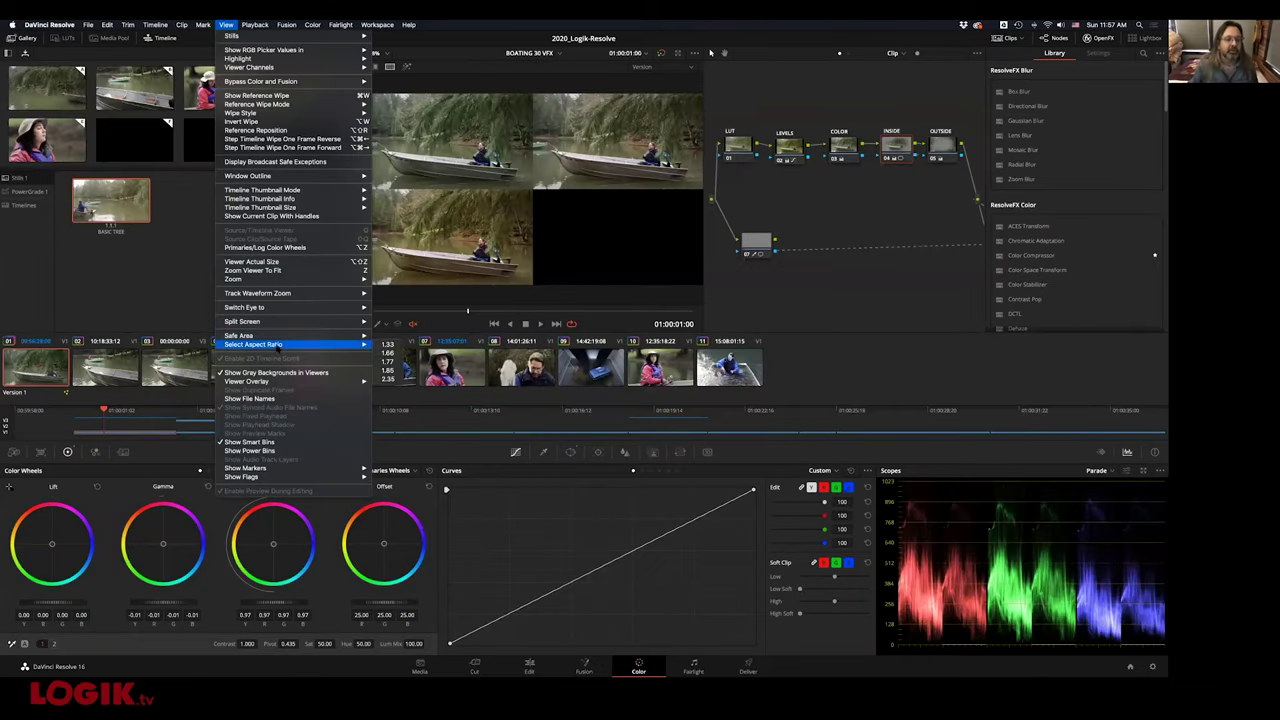
mouse_move(287, 322)
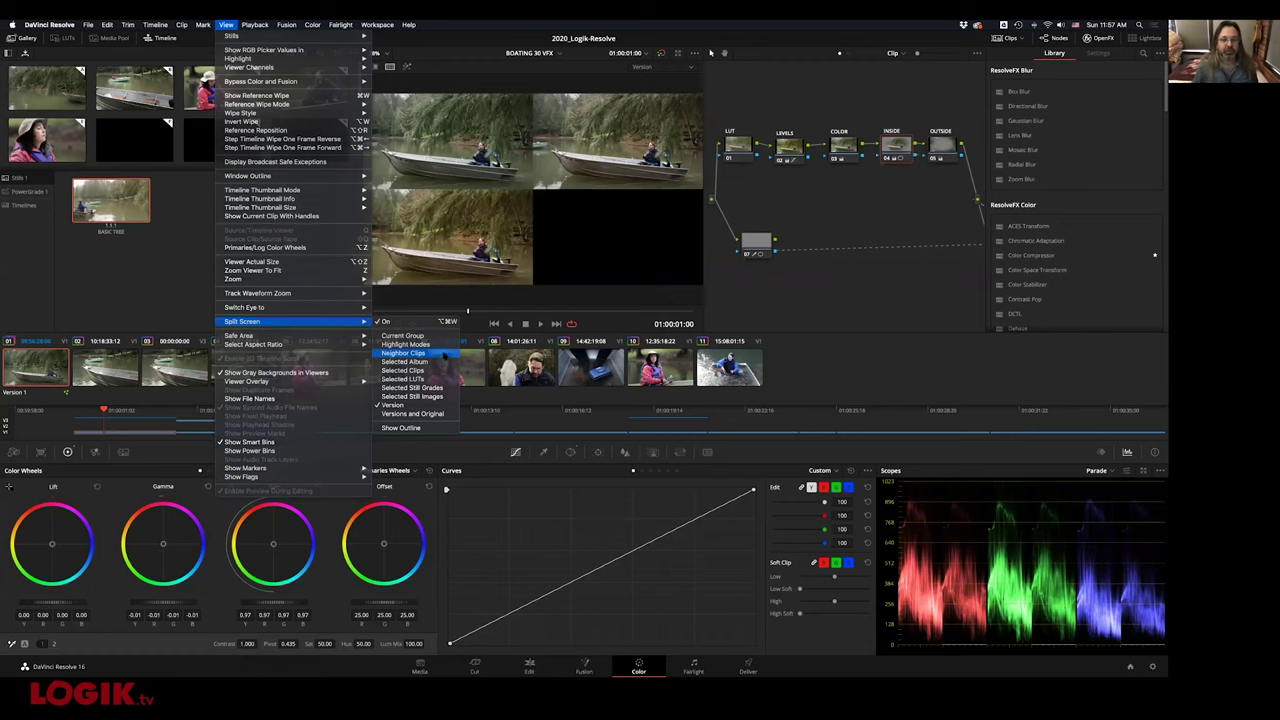
left_click(434, 356)
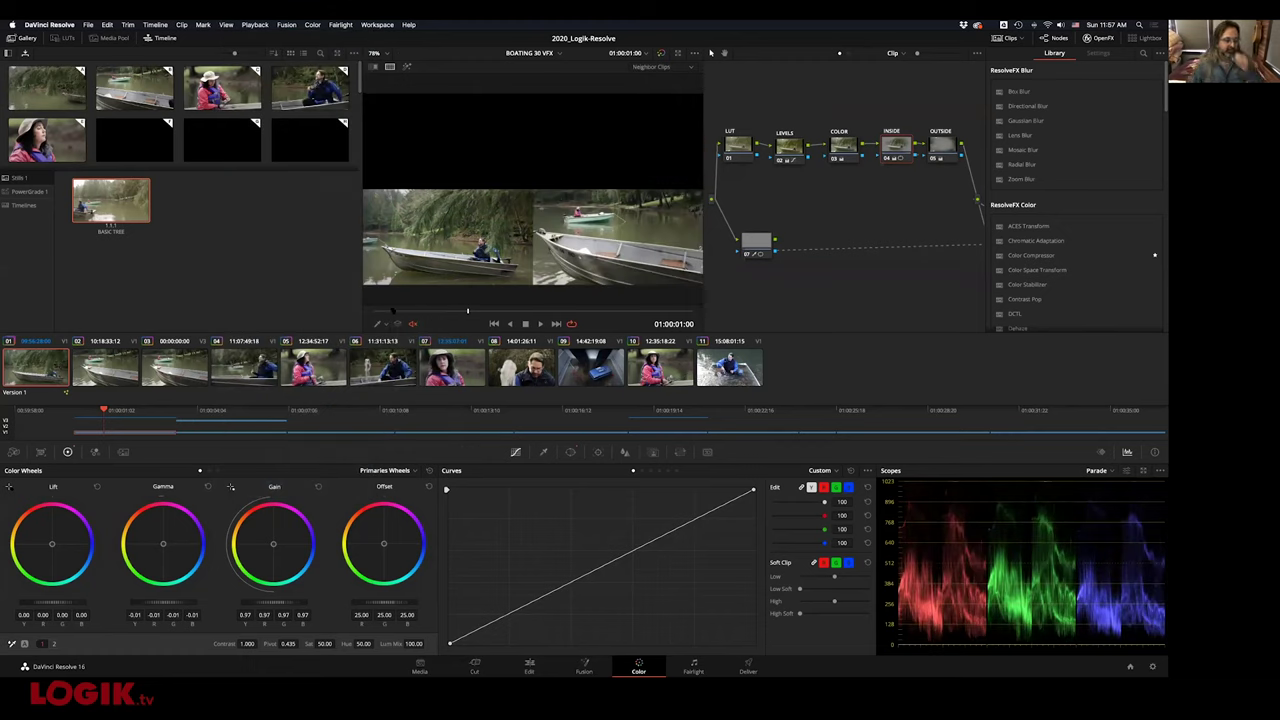
Step through the timeline clip by clip from clip 03 to clip 11
key("space")
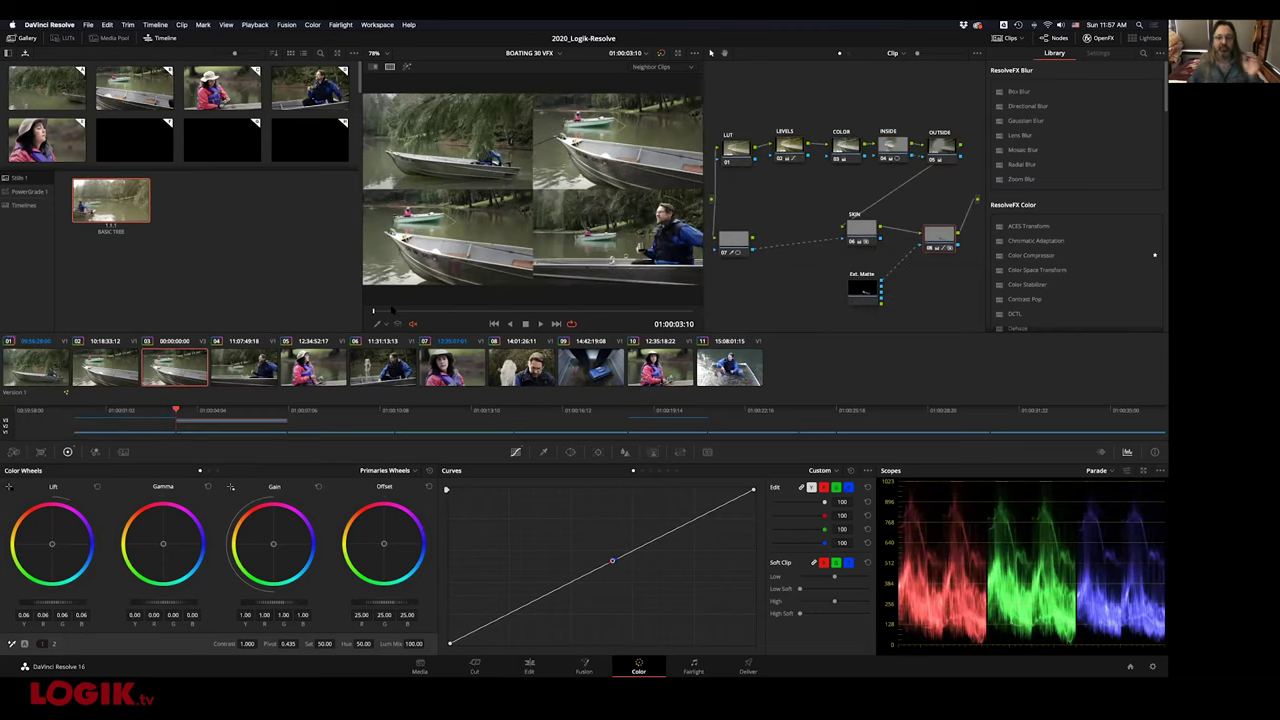
key("Down")
key("Down")
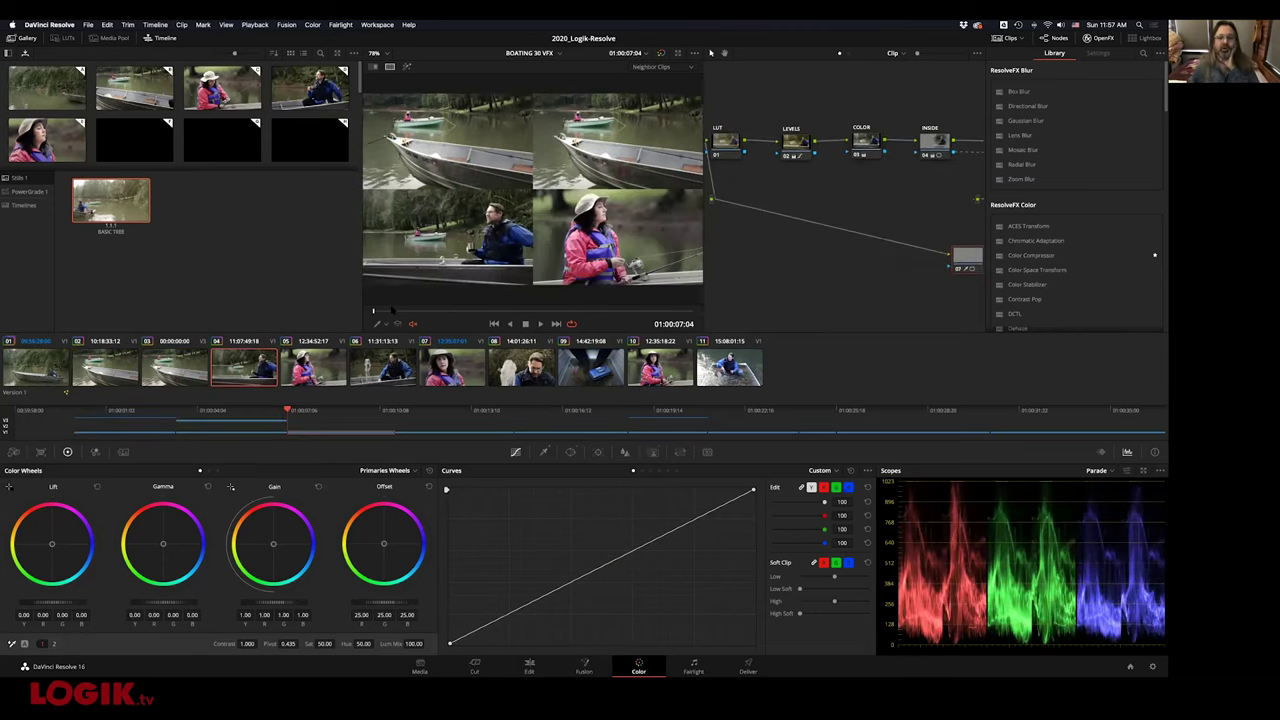
key("Down")
key("Down")
key("Down")
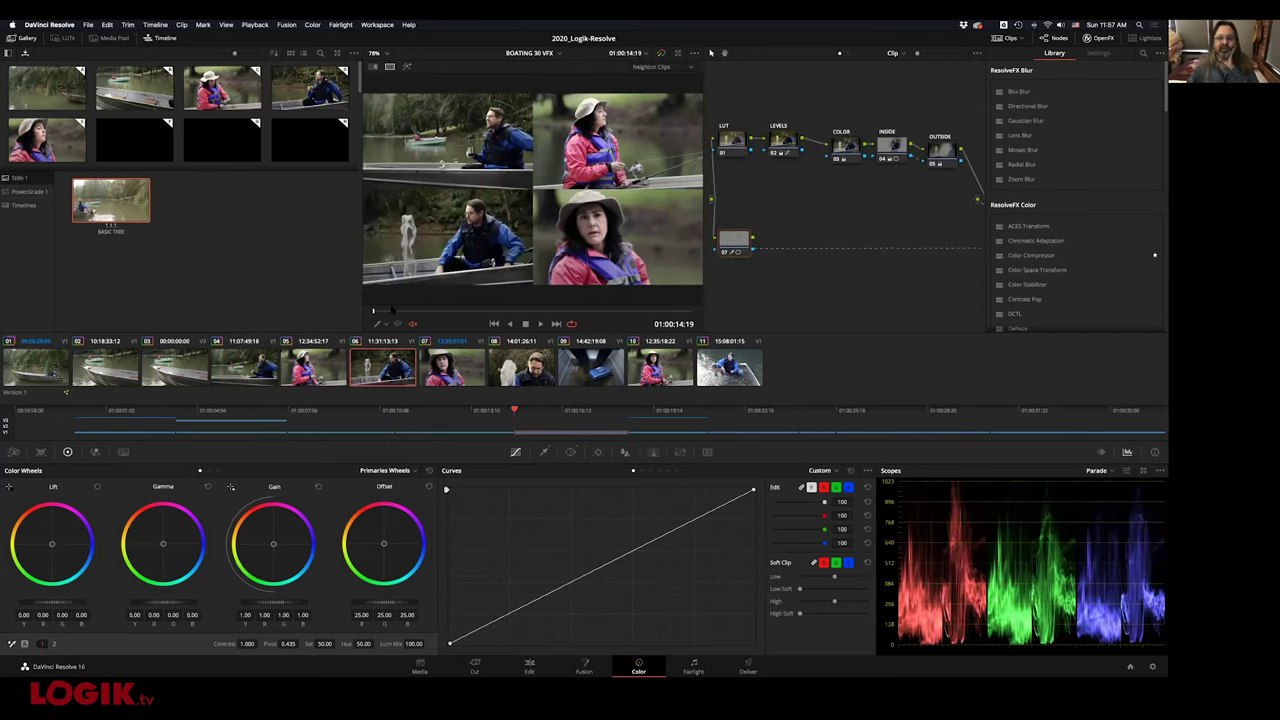
key("Down")
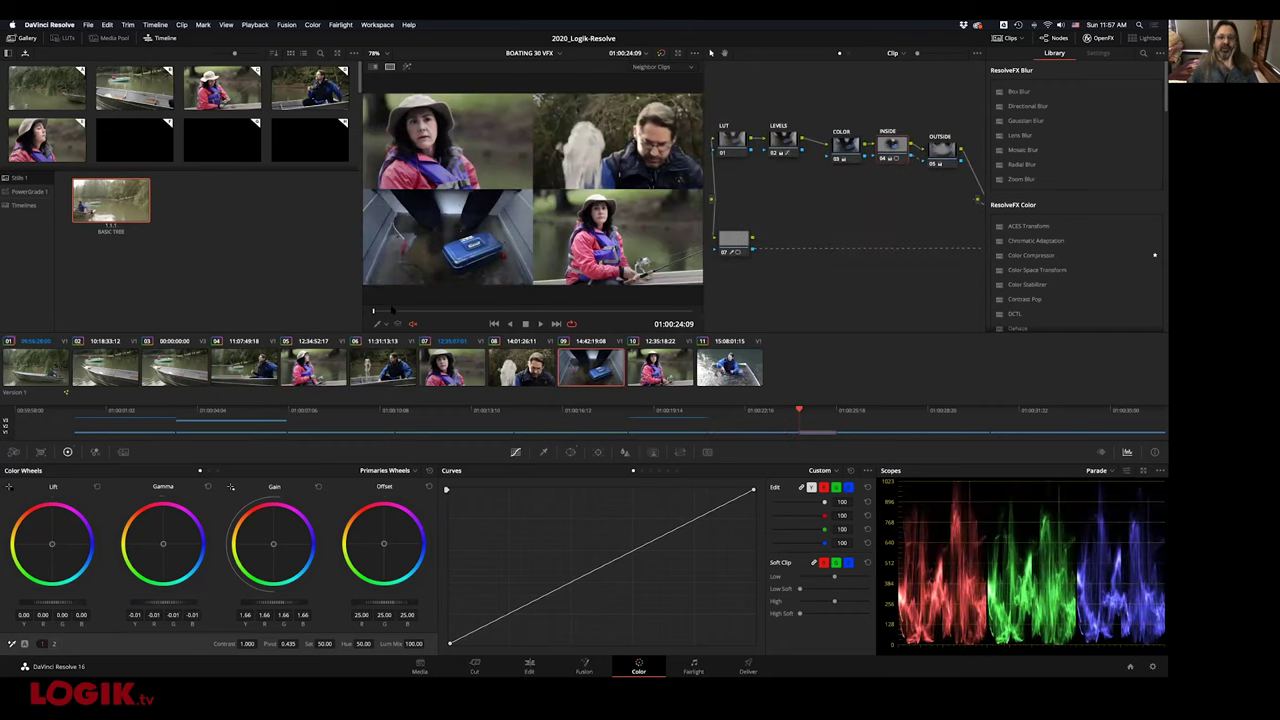
key("Down")
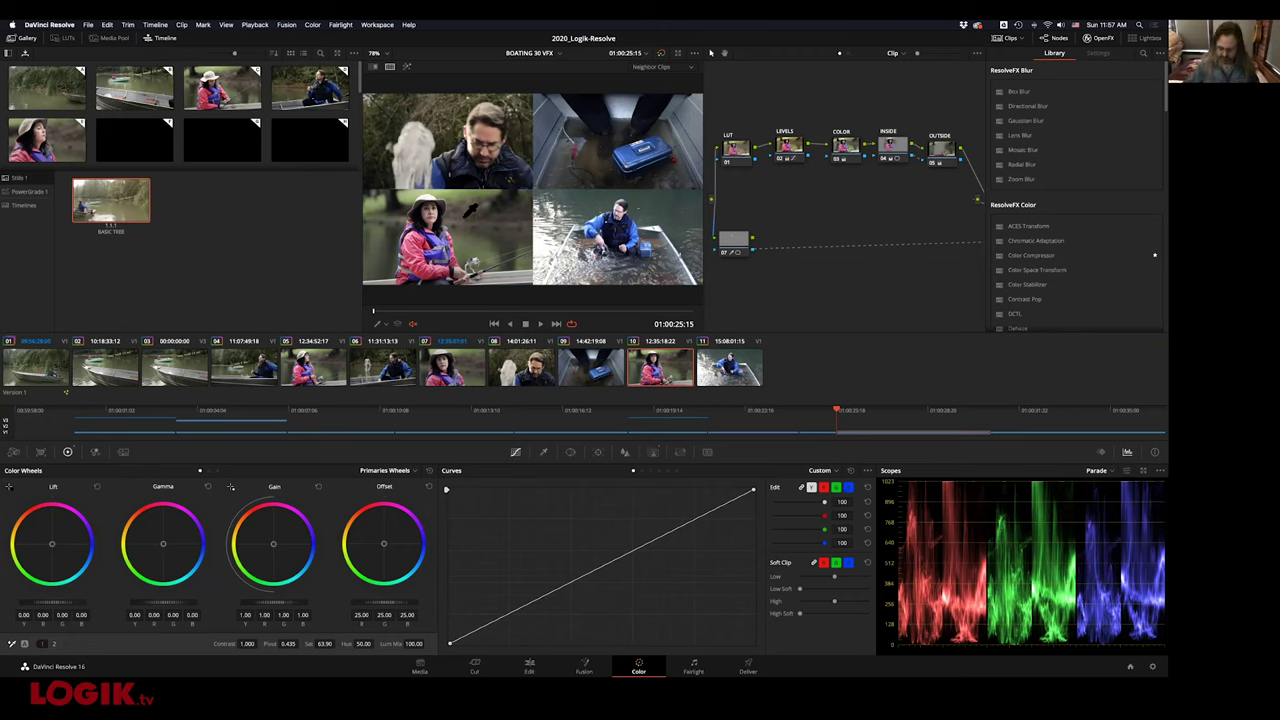
key("Down")
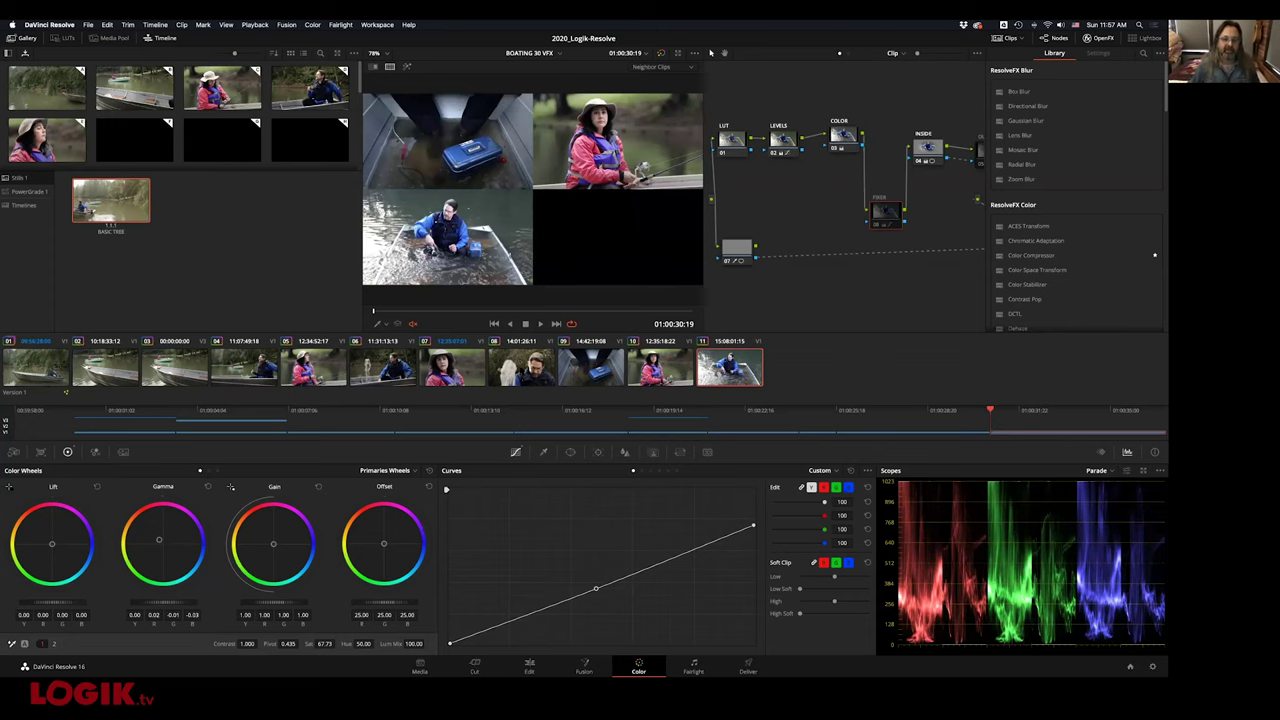
Compare clip 11 against selected clips 08 and 06 in split screen, then enable its FIXER node
left_click(227, 25)
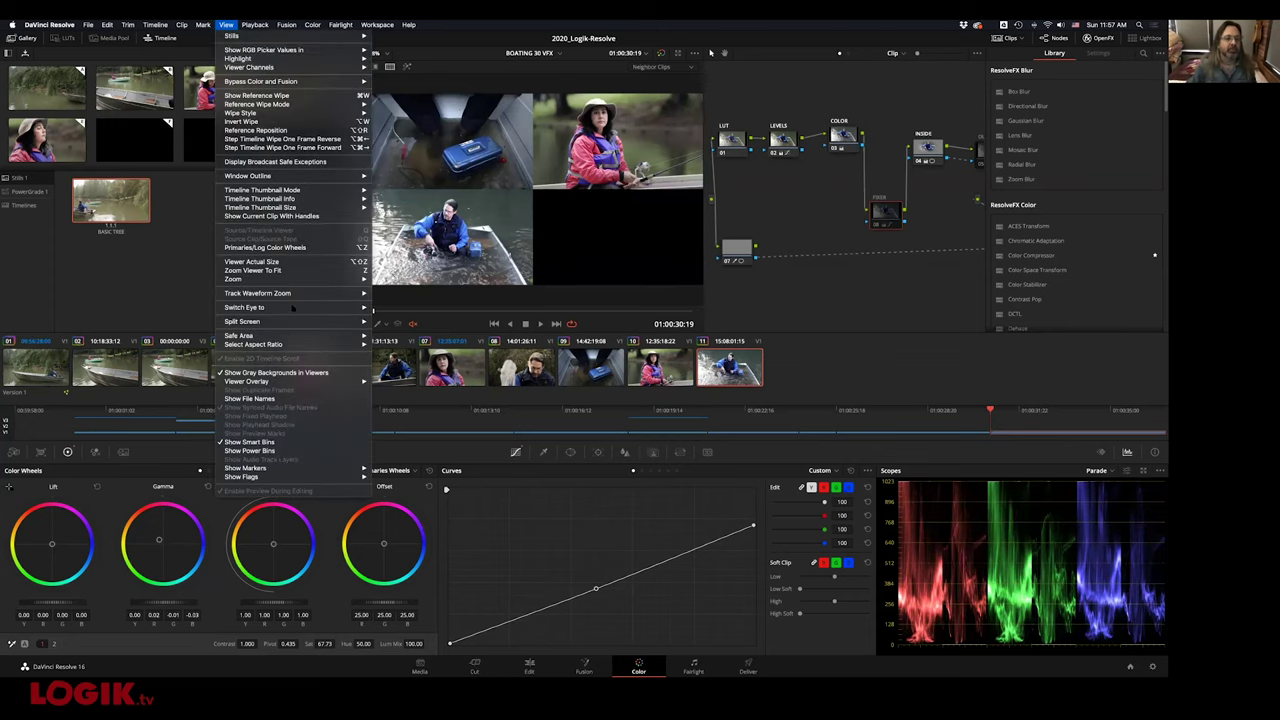
mouse_move(292, 322)
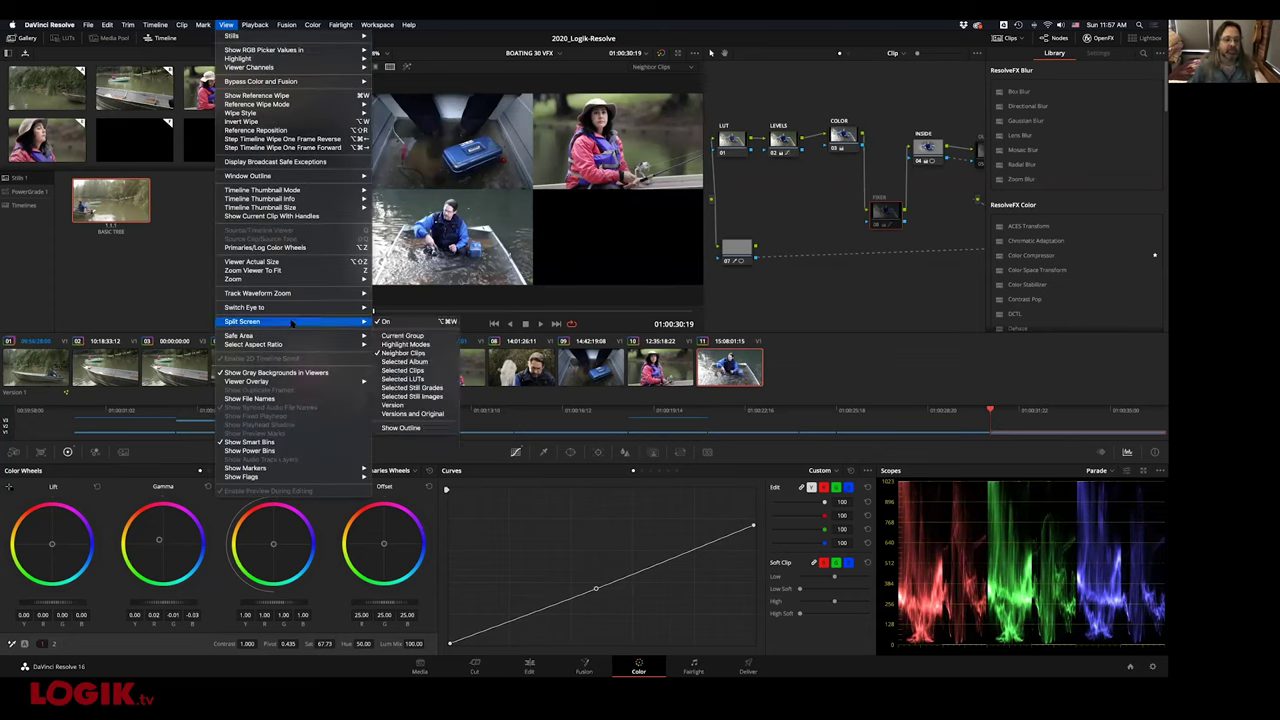
left_click(453, 372)
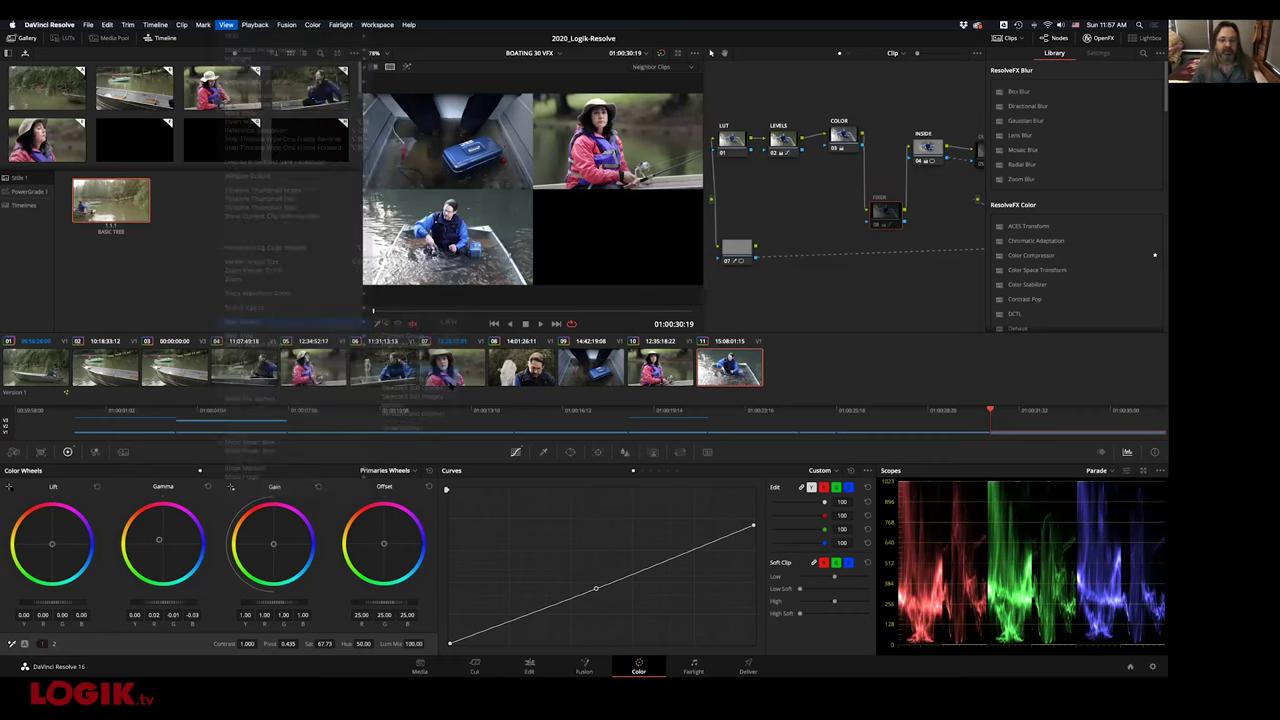
left_click(521, 367, "super")
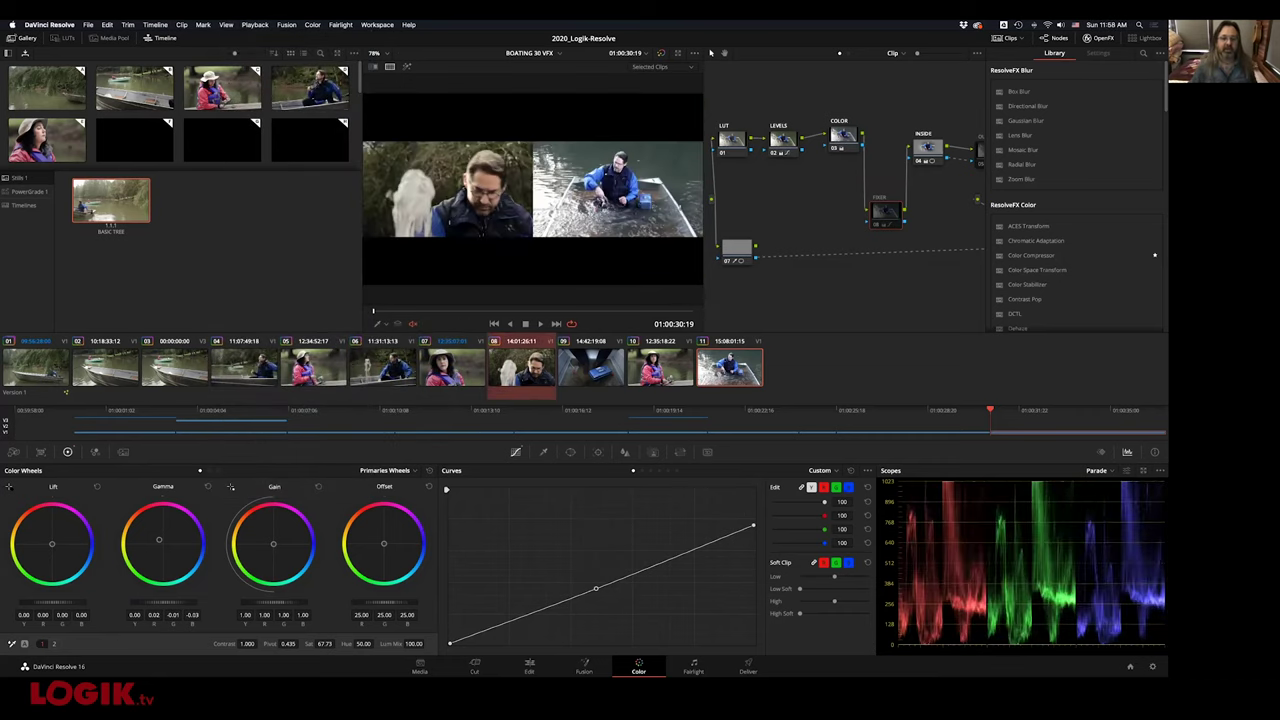
left_click(383, 370, "super")
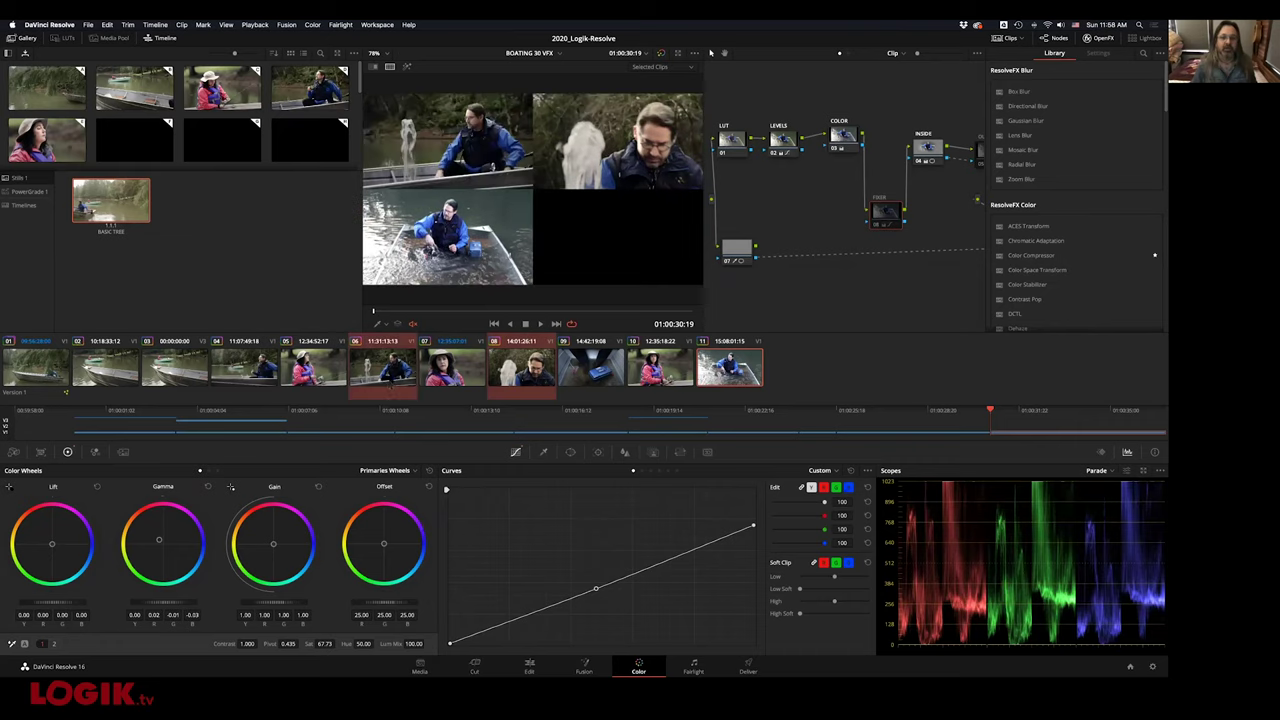
key("space")
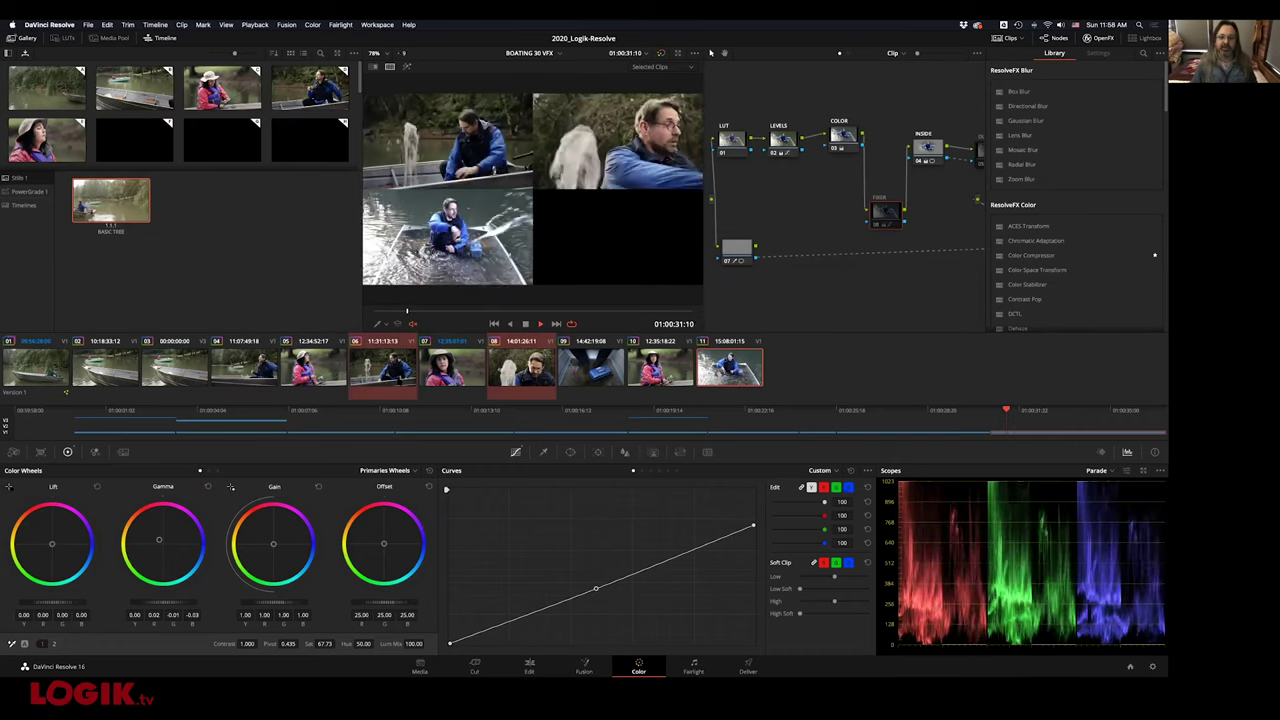
key("space")
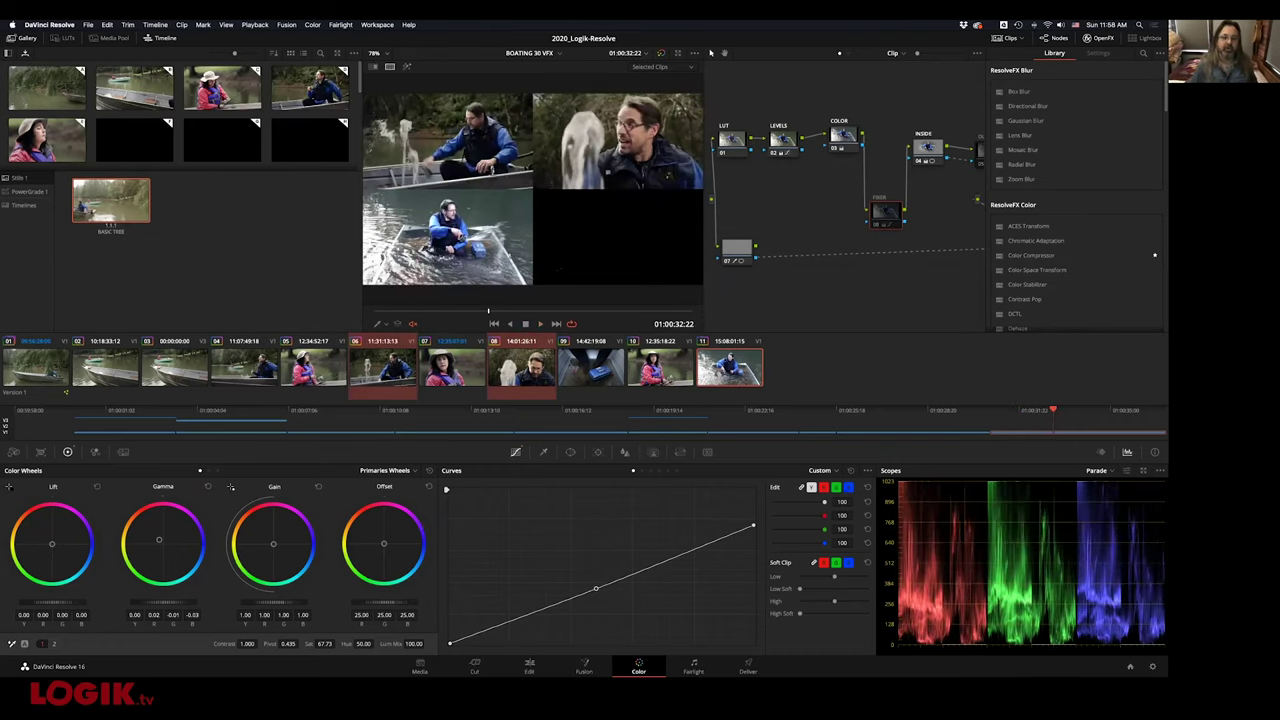
left_click_drag(884, 212, 866, 210)
key("ctrl+d")
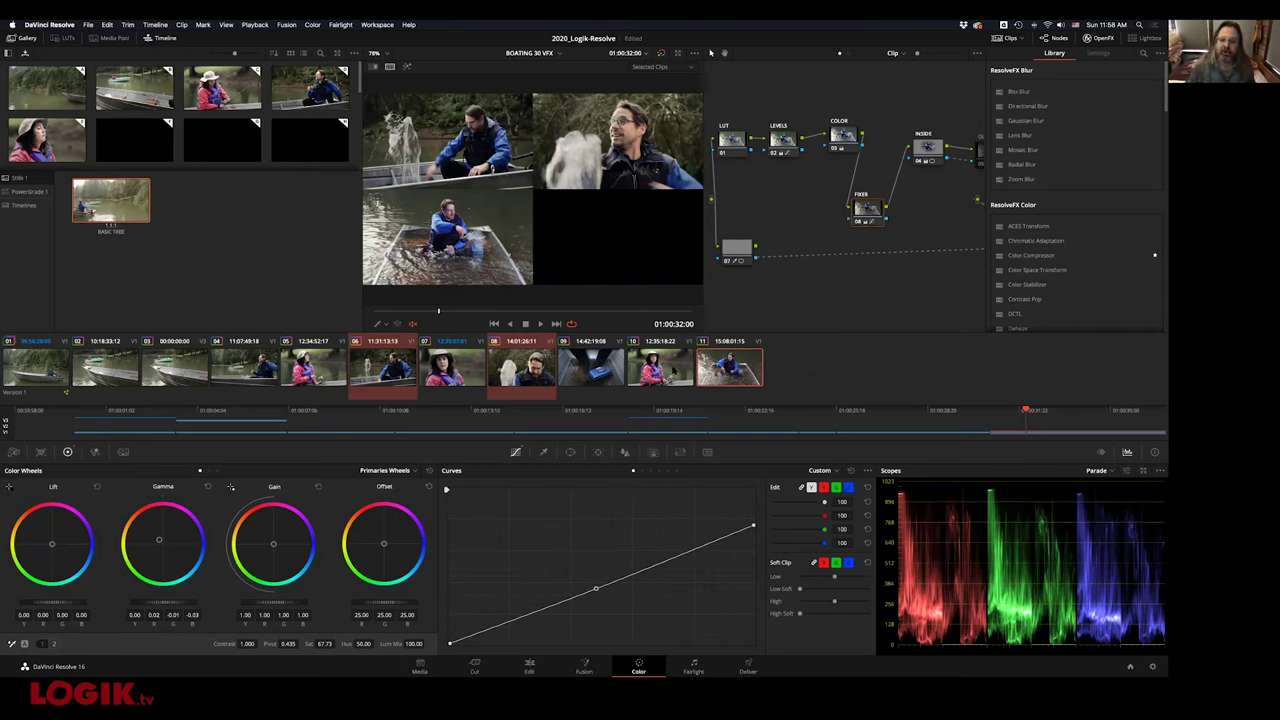
Select clip 10, the woman fishing, and scroll through the OpenFX library
left_click(662, 369)
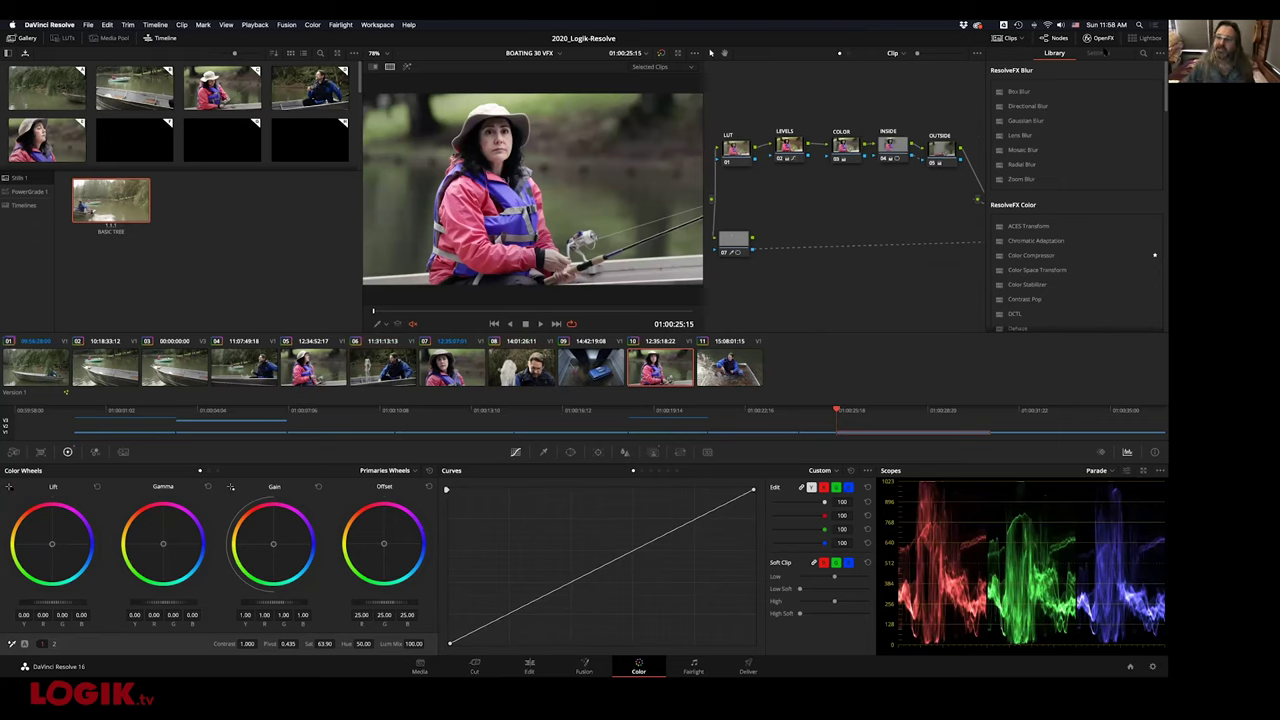
scroll(1163, 80, "down", 1)
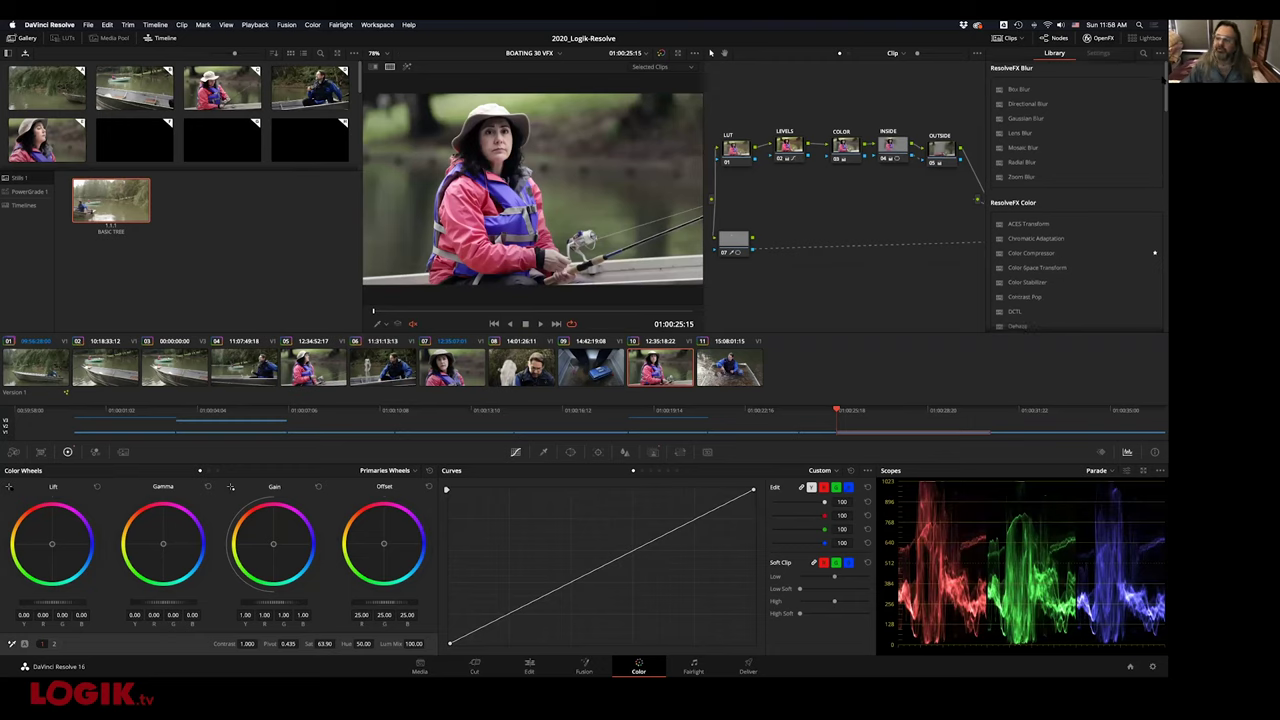
scroll(1163, 85, "down", 3)
scroll(1163, 76, "up", 3)
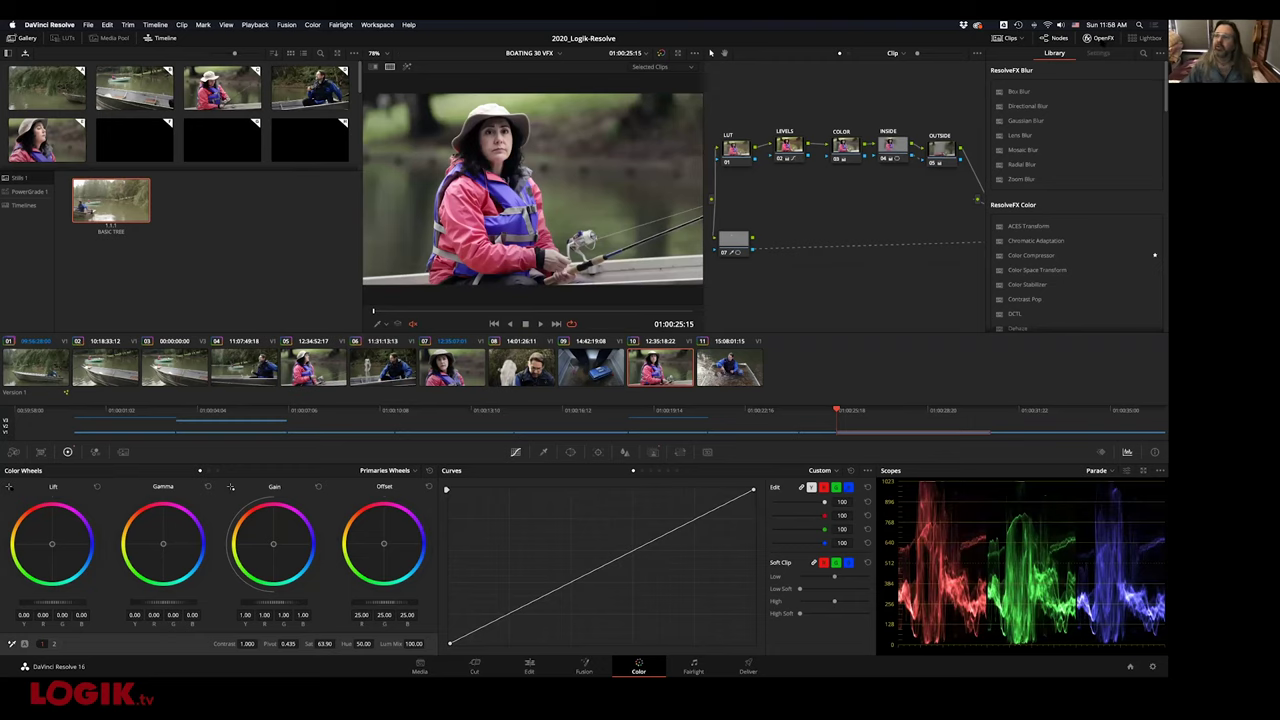
left_click_drag(1163, 76, 1158, 348)
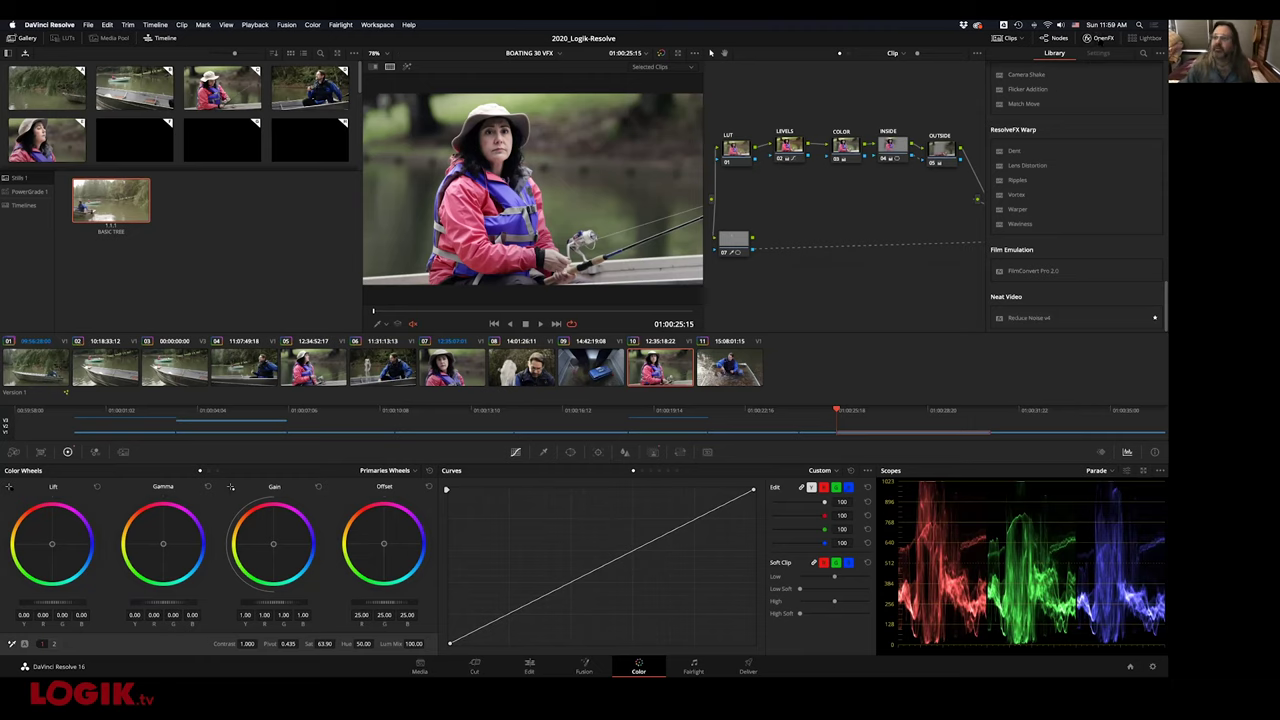
Hide the OpenFX library and select clip 07, the woman's close-up
left_click(1100, 38)
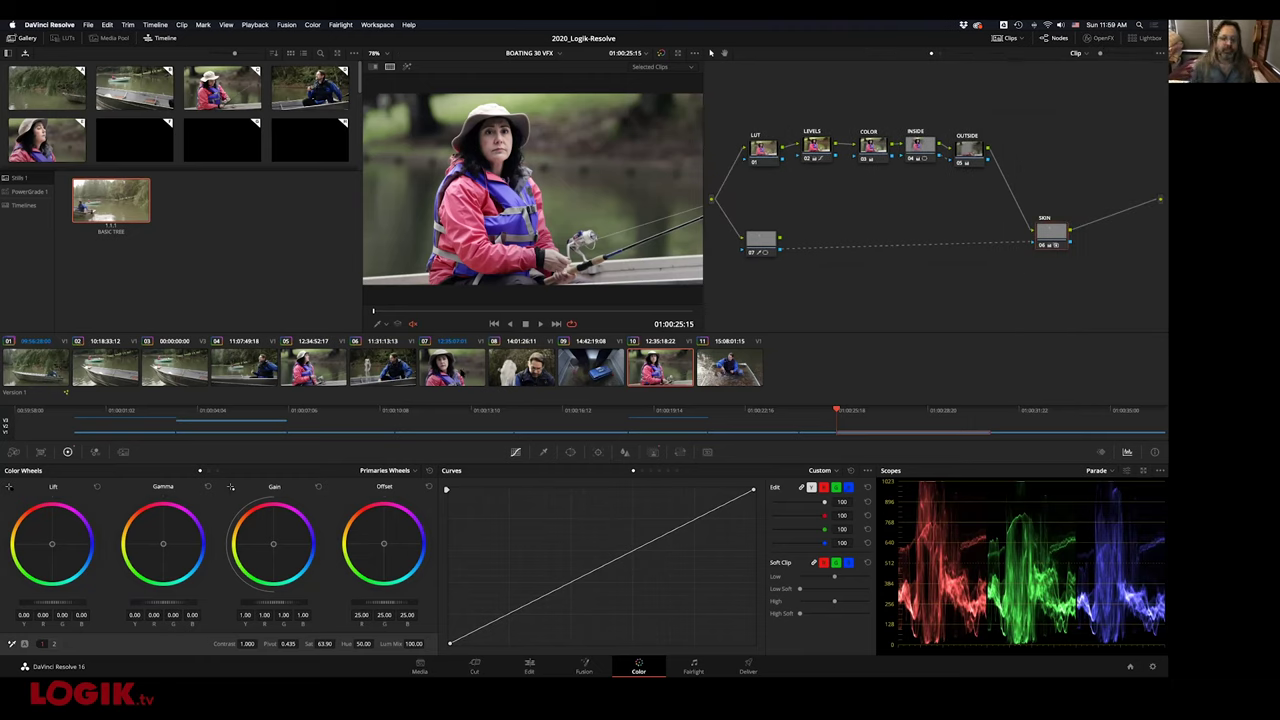
left_click(468, 366)
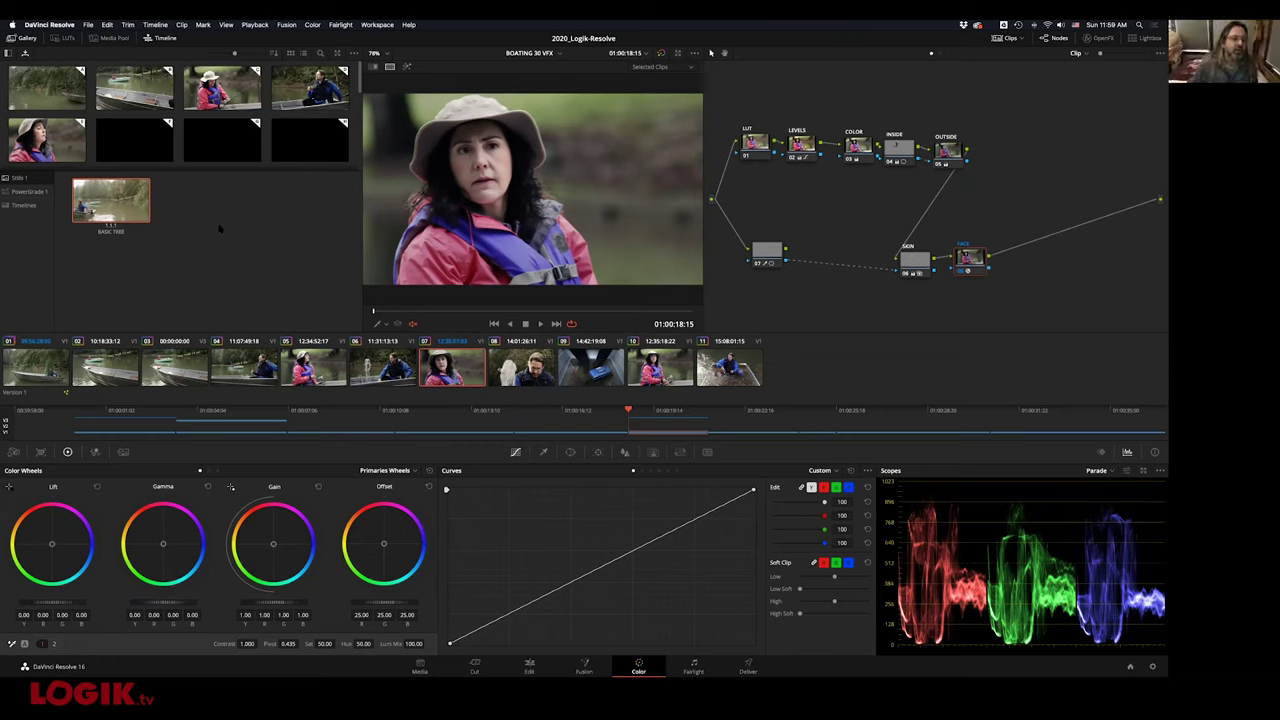
On clip 01, step through grade Versions 2 and 3, then return to Version 1
left_click(40, 370)
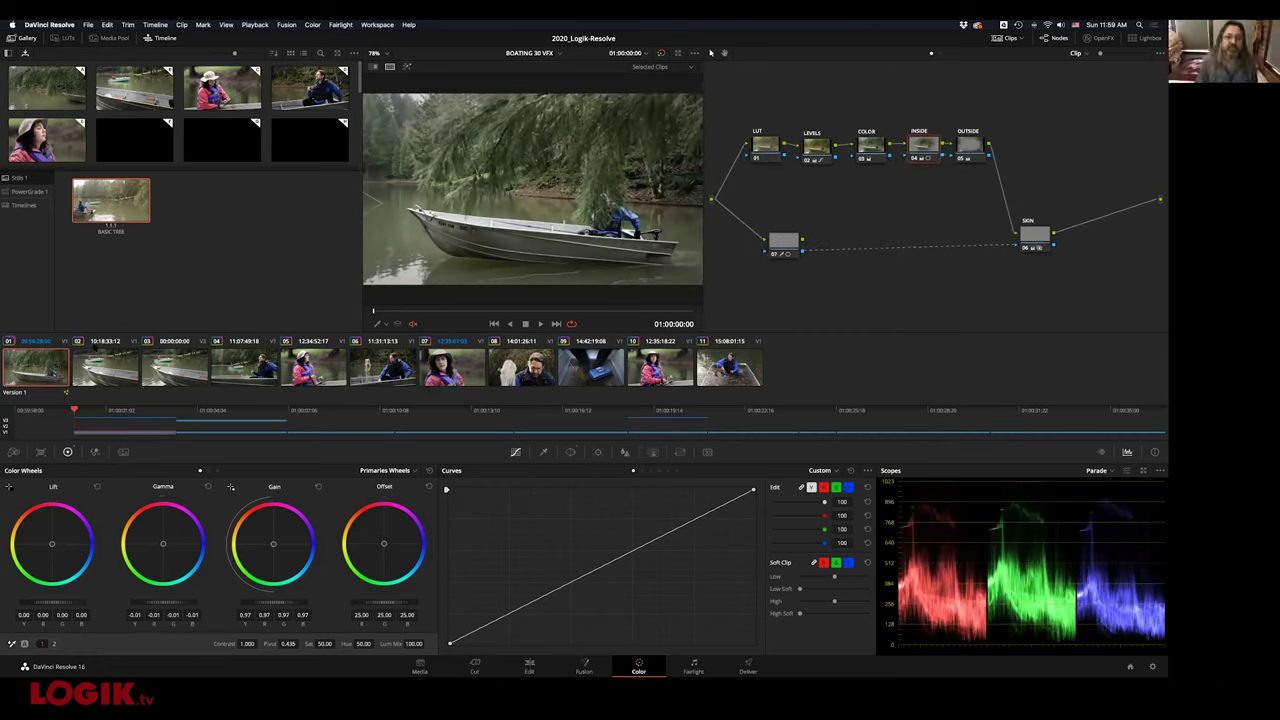
key("ctrl+n")
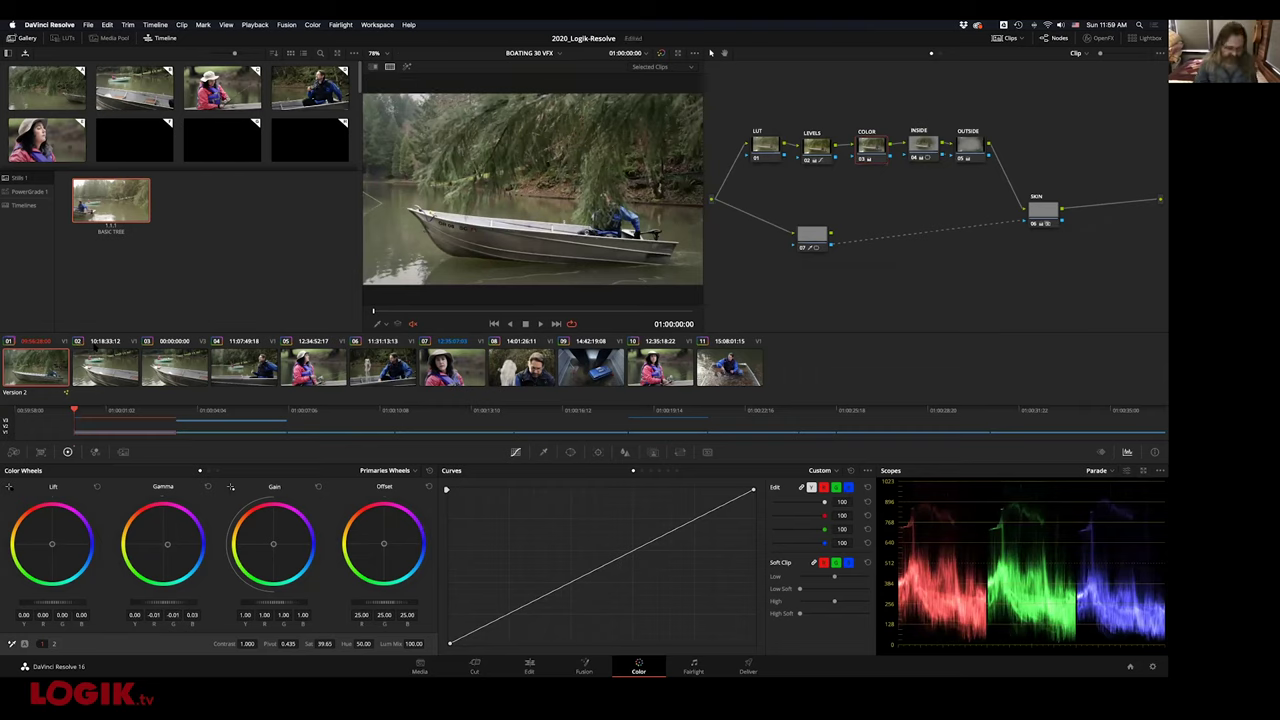
key("ctrl+n")
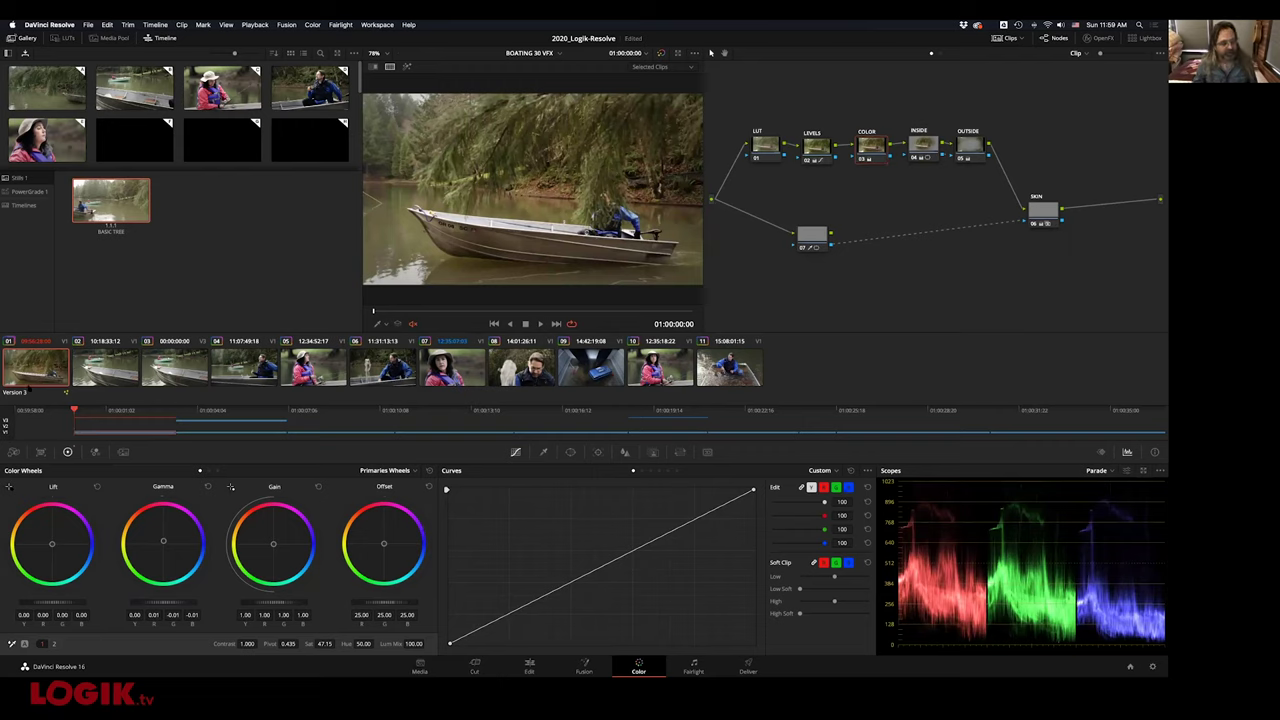
key("ctrl+b")
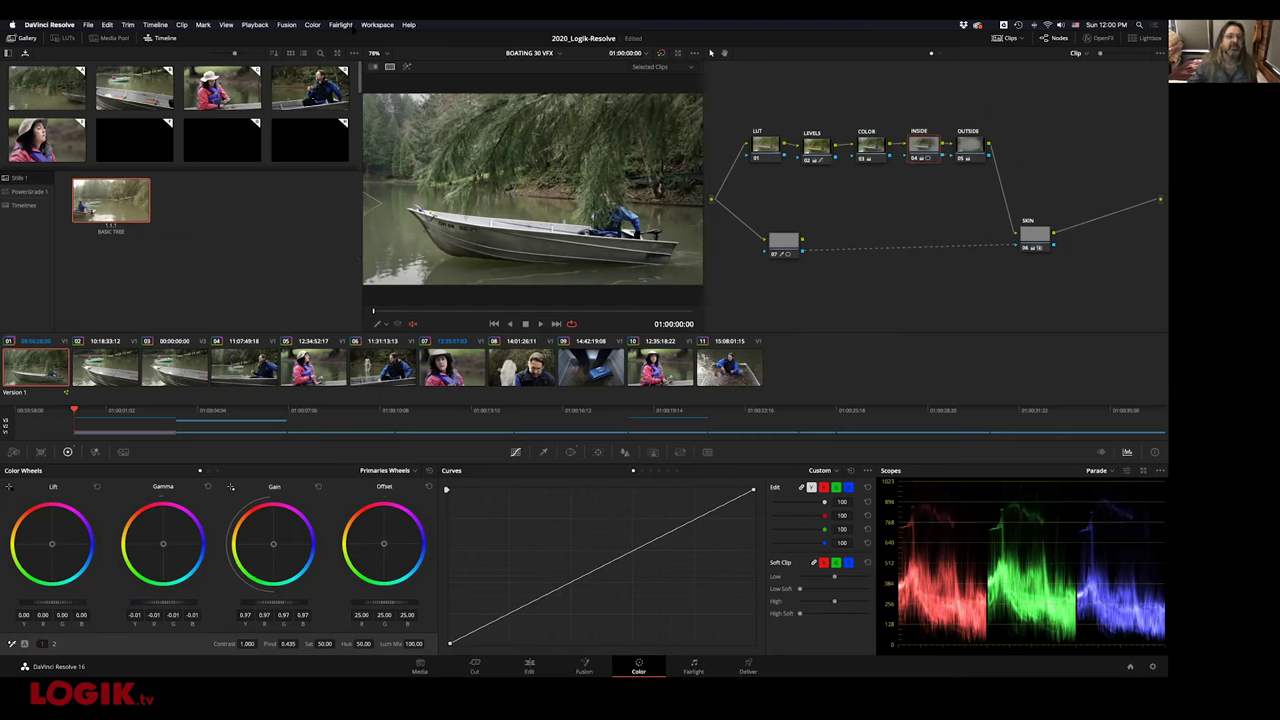
Burn record timecode, record frame number and source file name into the viewer at size 84
left_click(377, 25)
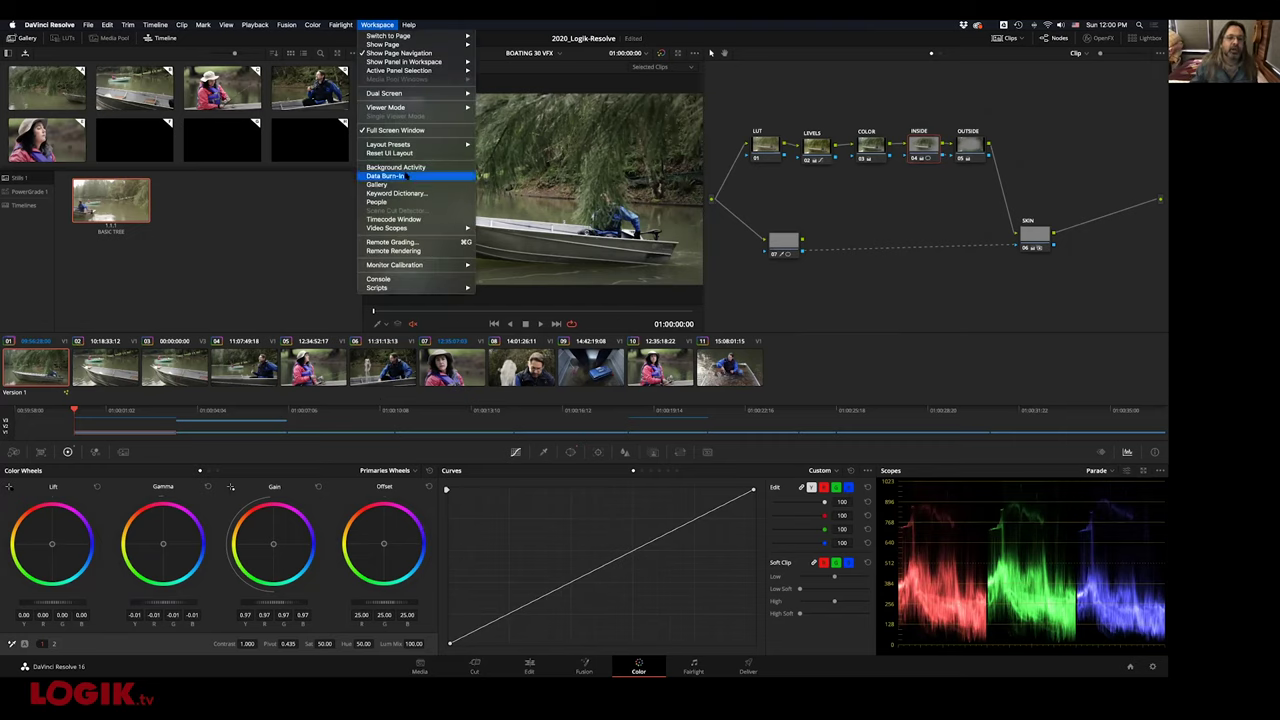
left_click(430, 178)
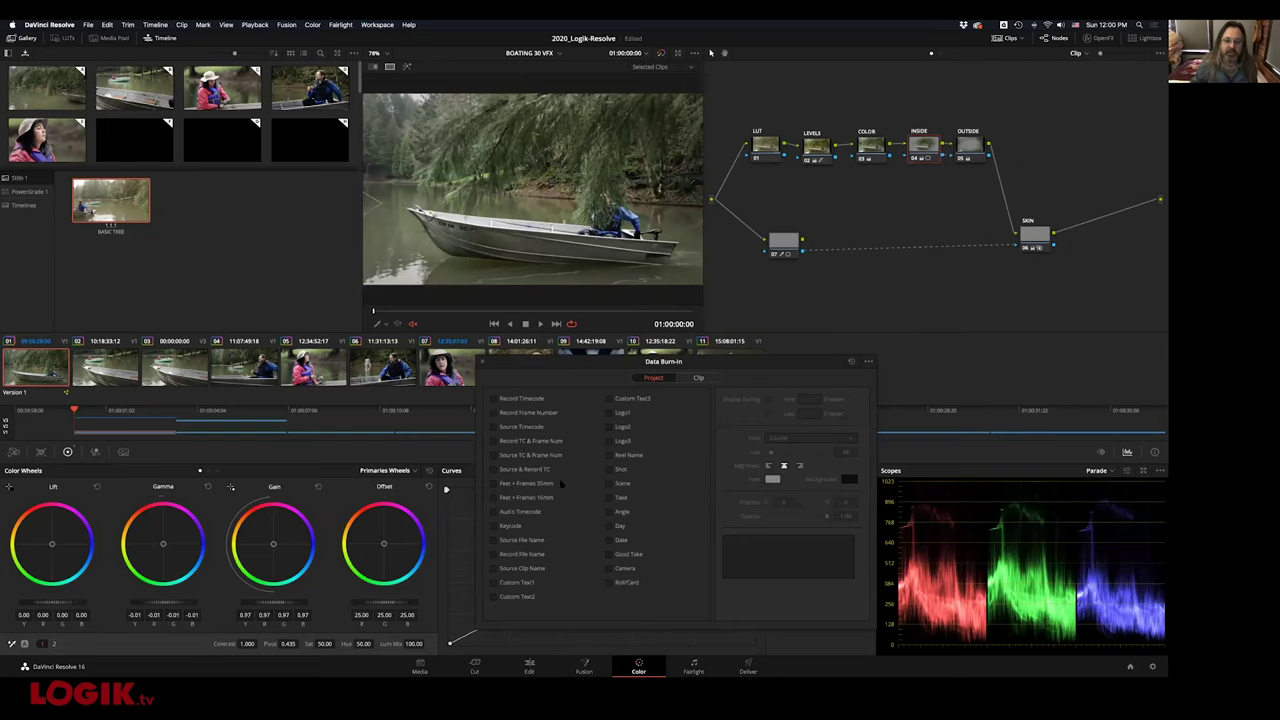
left_click(495, 399)
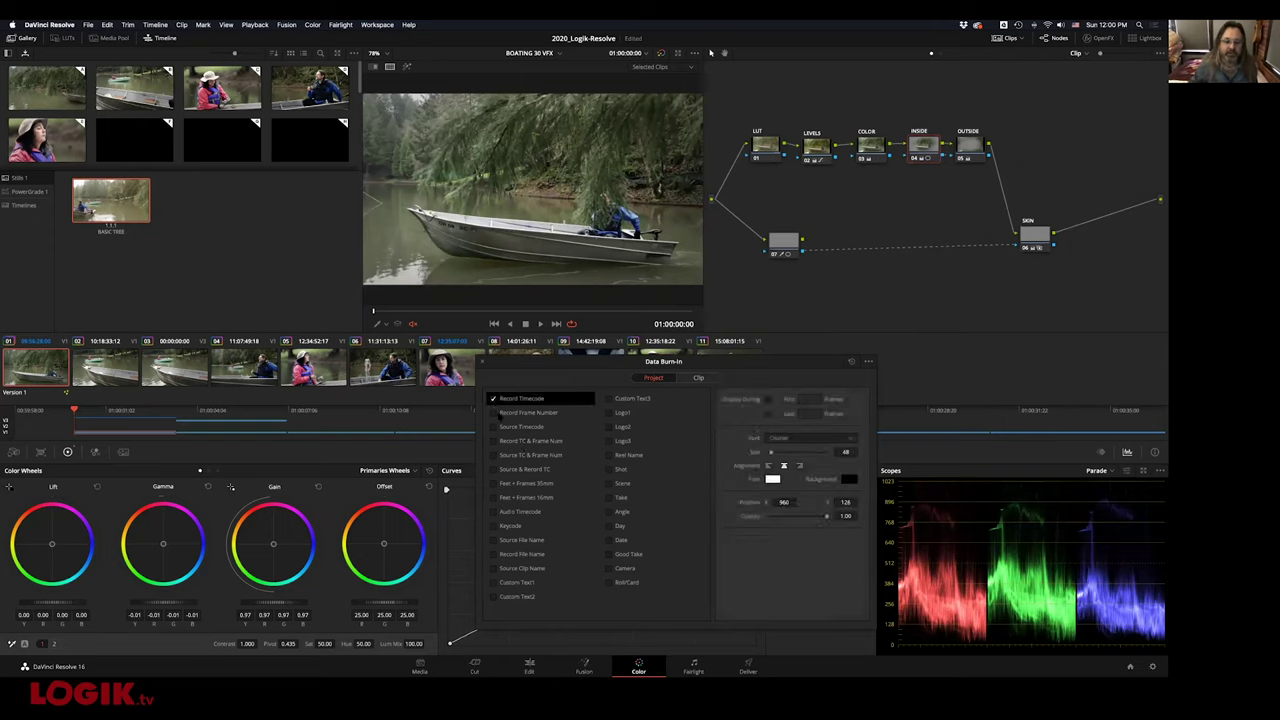
left_click(495, 413)
left_click_drag(572, 373, 636, 380)
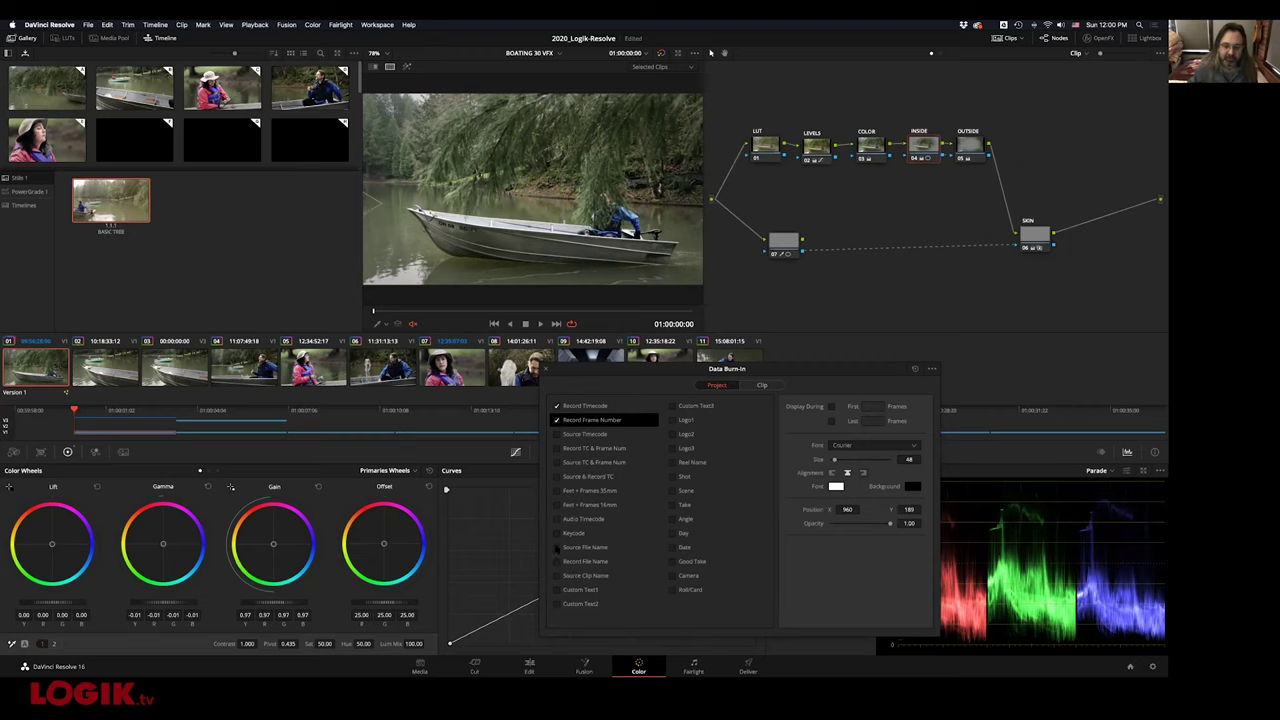
left_click(556, 547)
left_click_drag(836, 460, 840, 460)
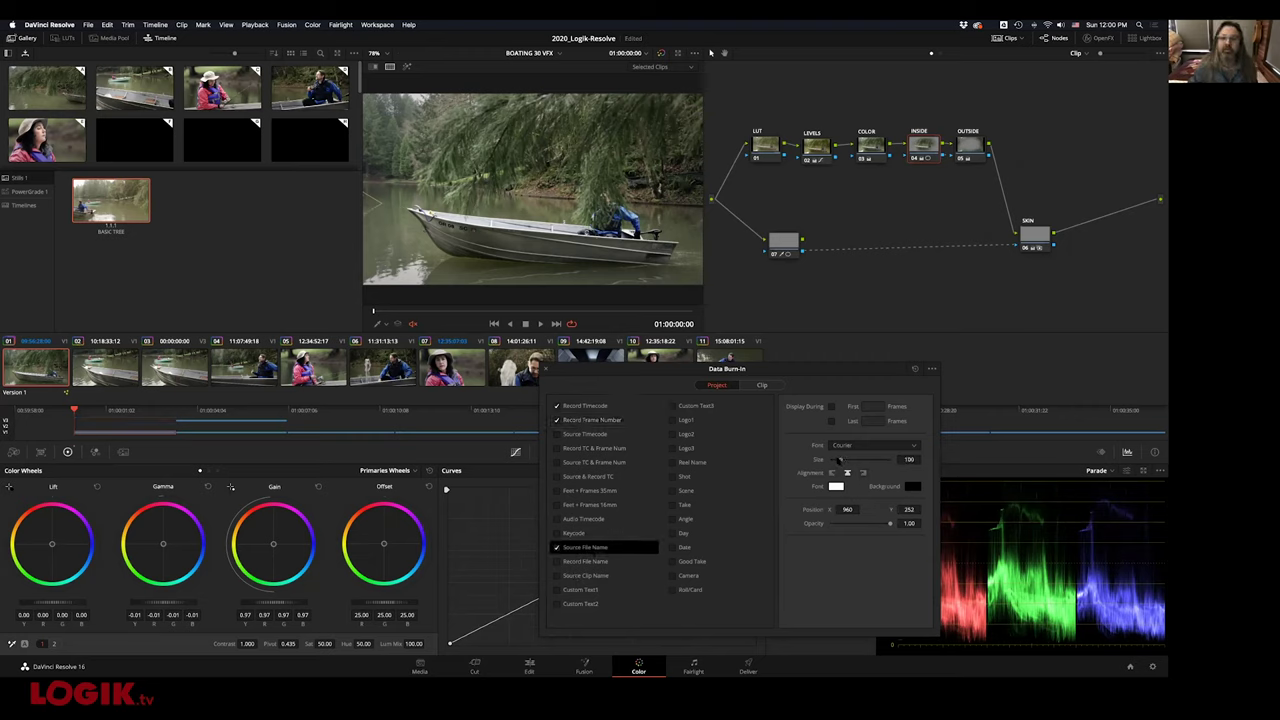
left_click_drag(612, 374, 643, 383)
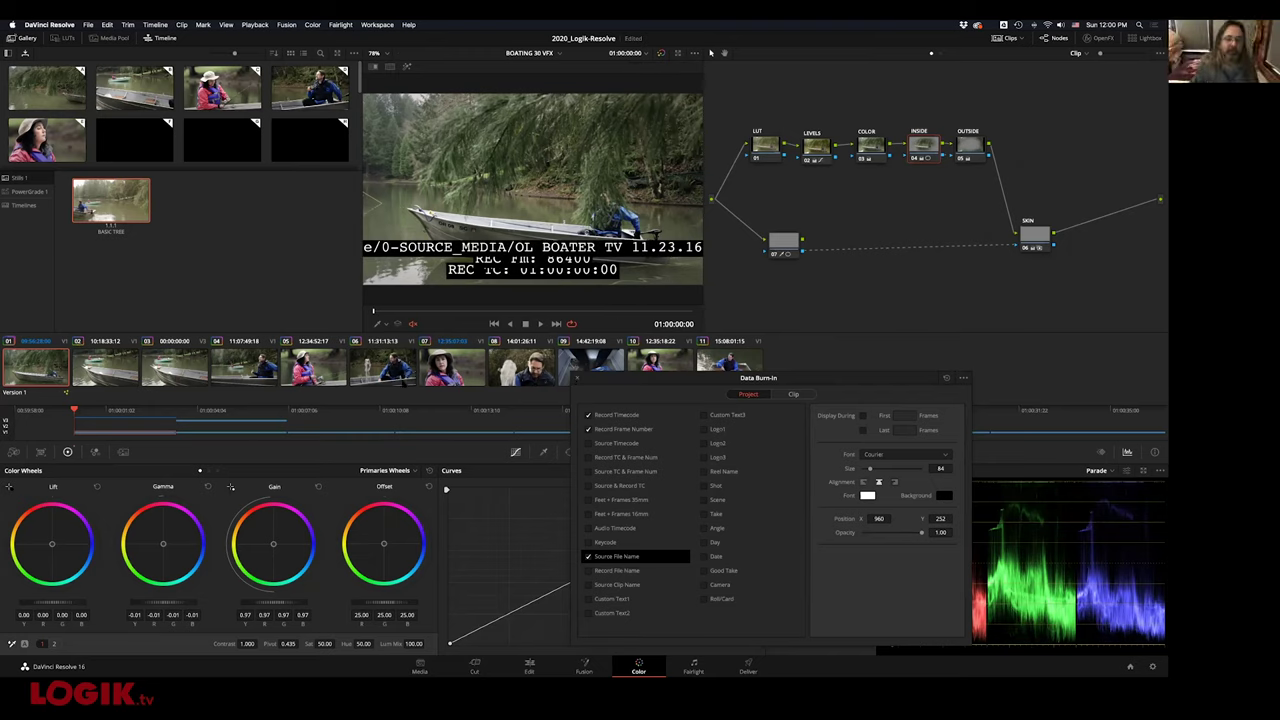
On clip 06, shrink the burn-in text, show Source Clip Name, Shot and Source Timecode, and preview
left_click(382, 367)
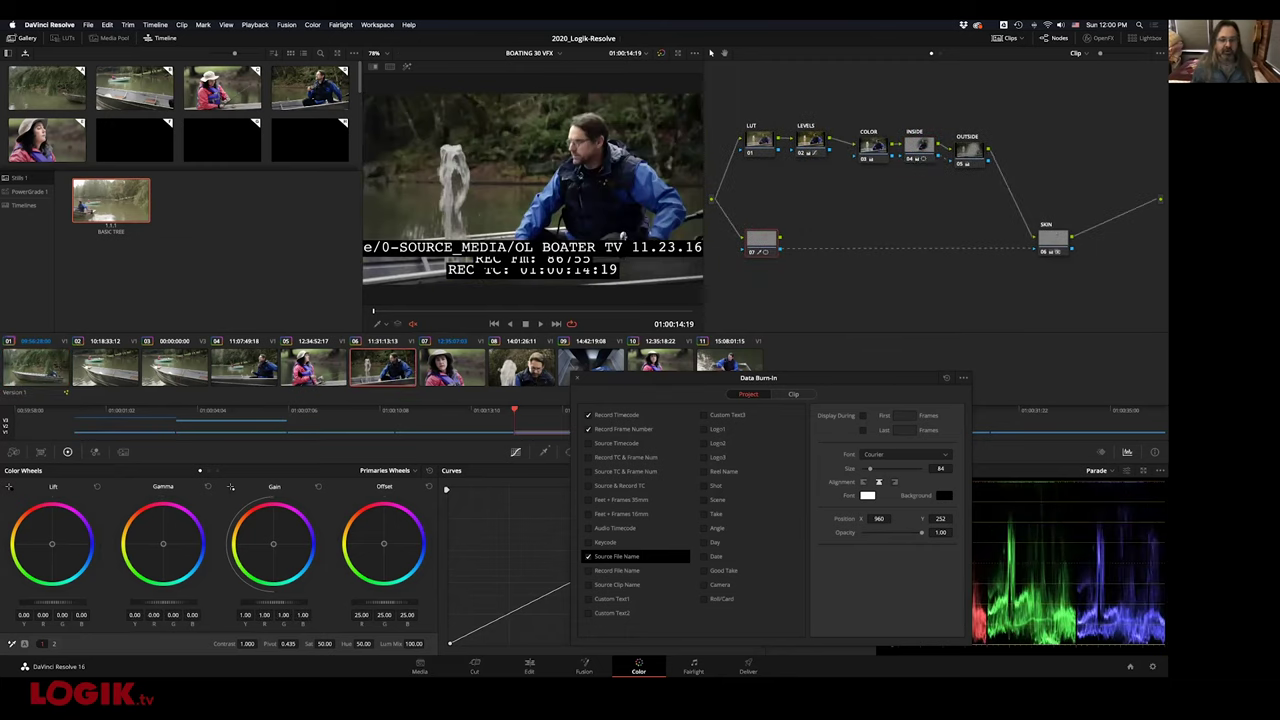
left_click_drag(869, 470, 868, 469)
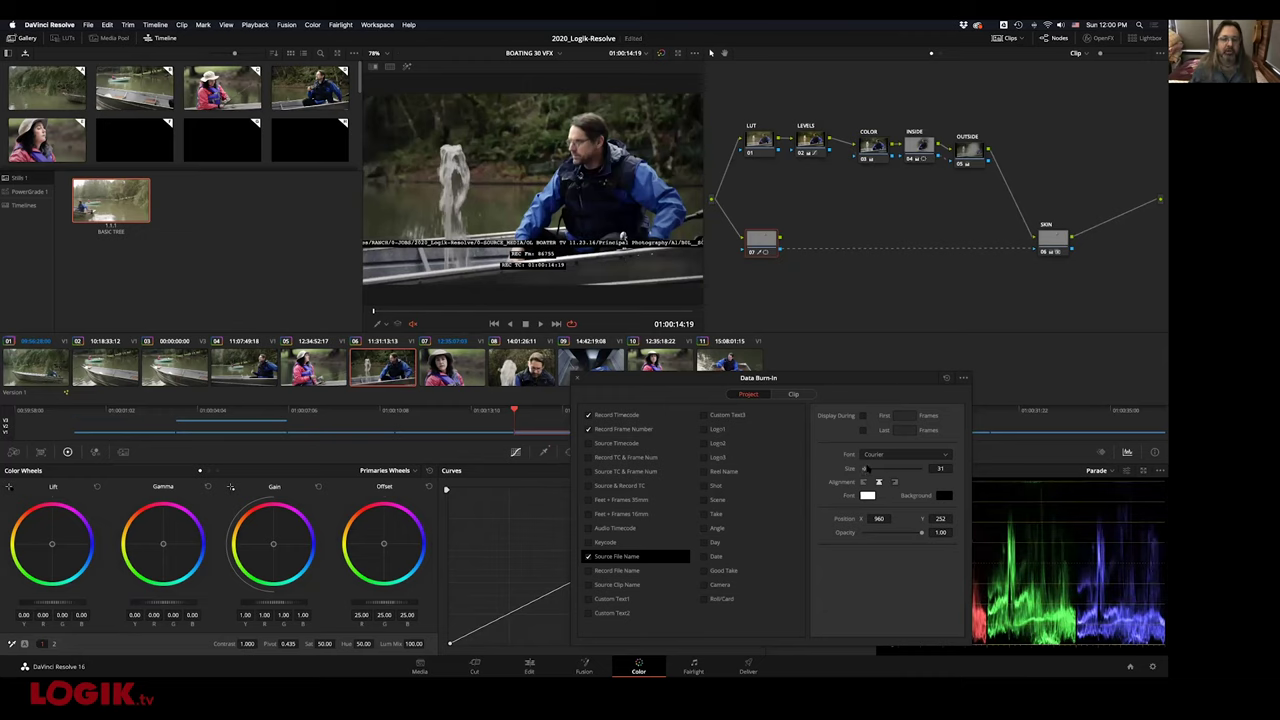
left_click(588, 556)
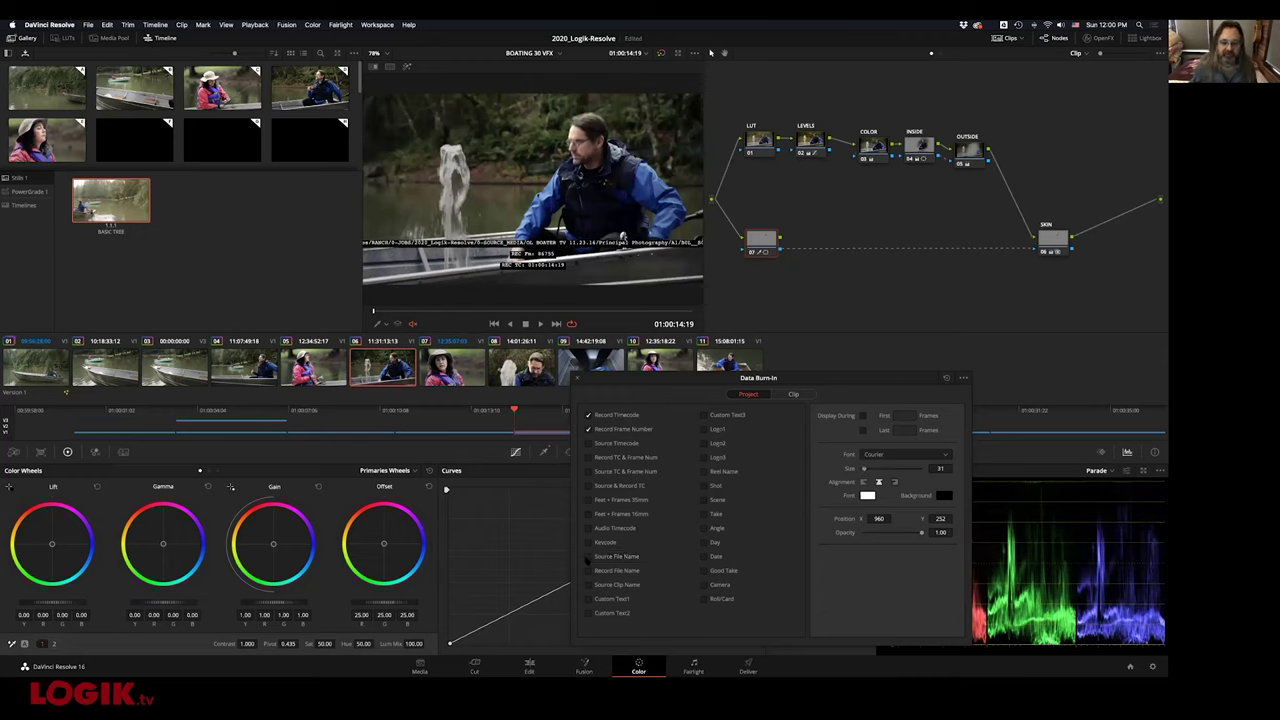
left_click(588, 584)
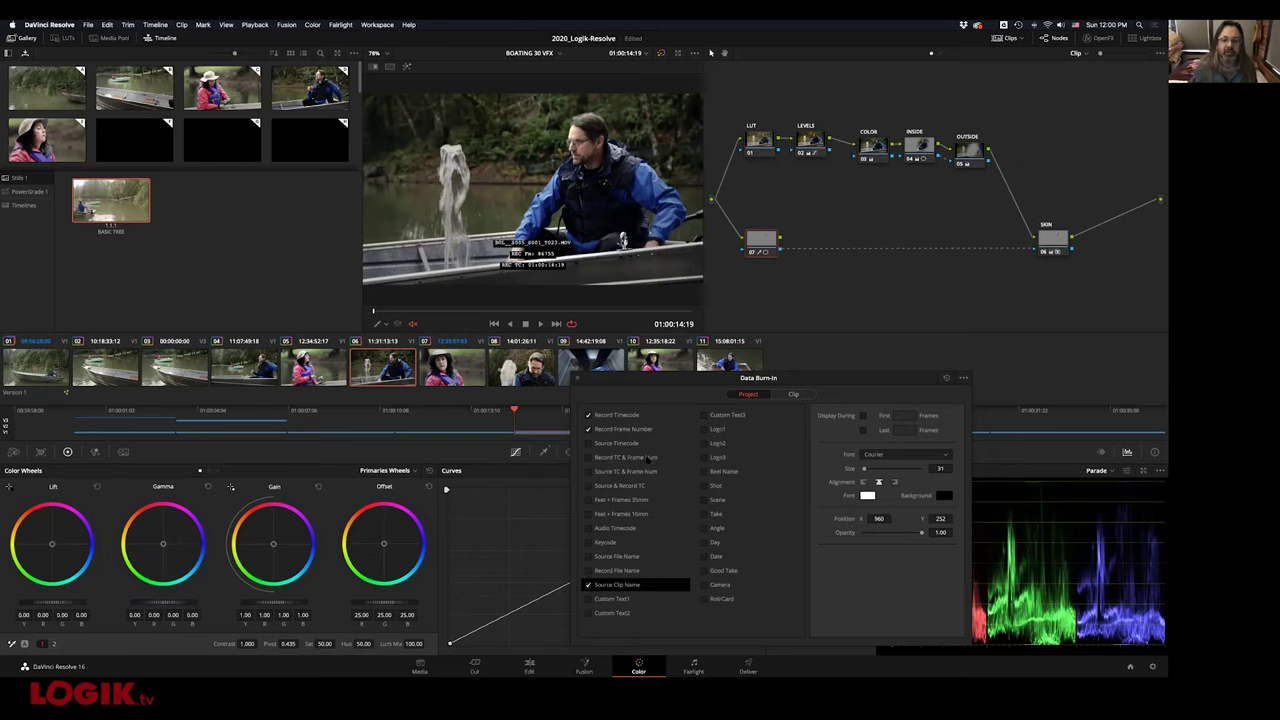
left_click(703, 485)
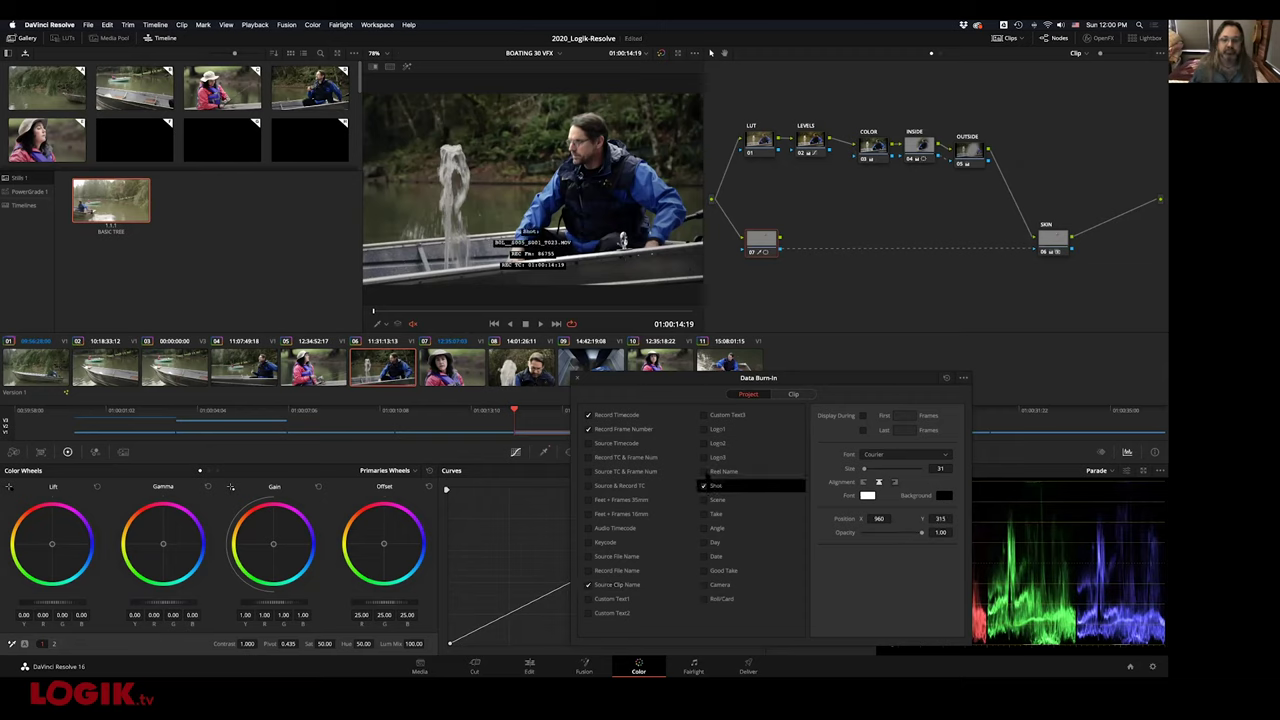
left_click(589, 443)
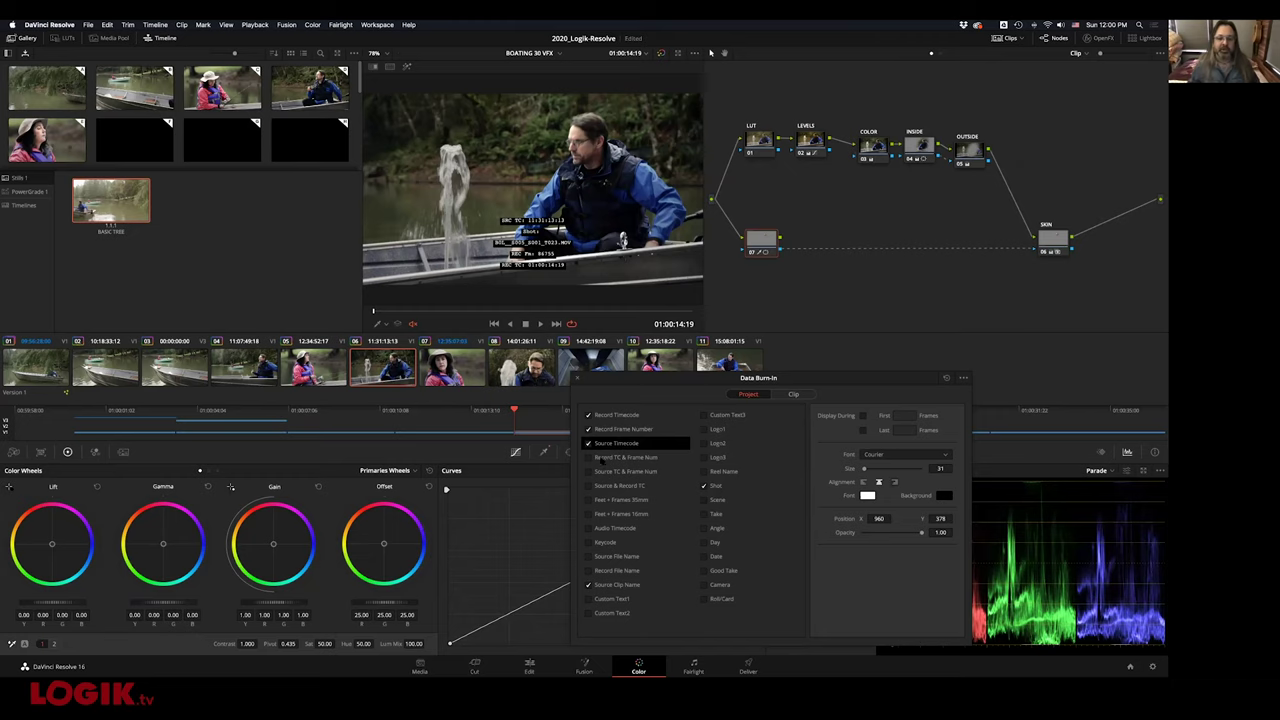
key("space")
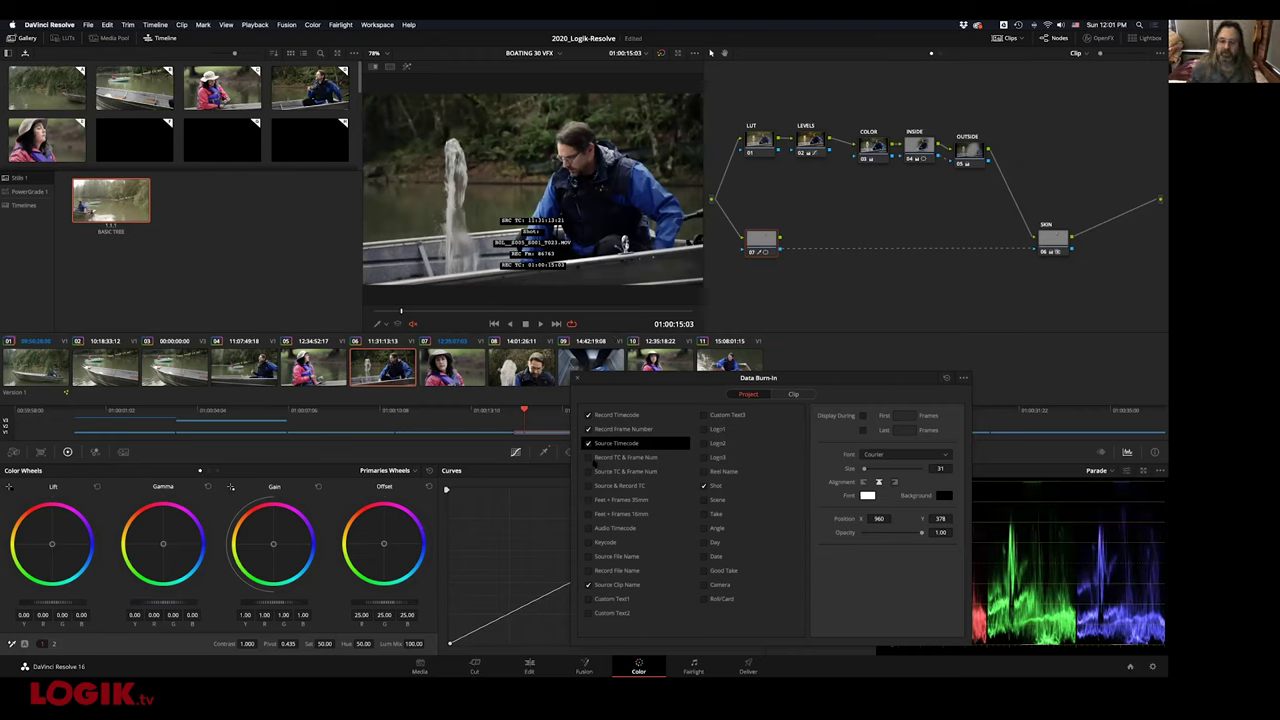
Uncheck every remaining burn-in field and close the Data Burn-In settings
left_click(588, 443)
left_click(588, 428)
left_click(588, 414)
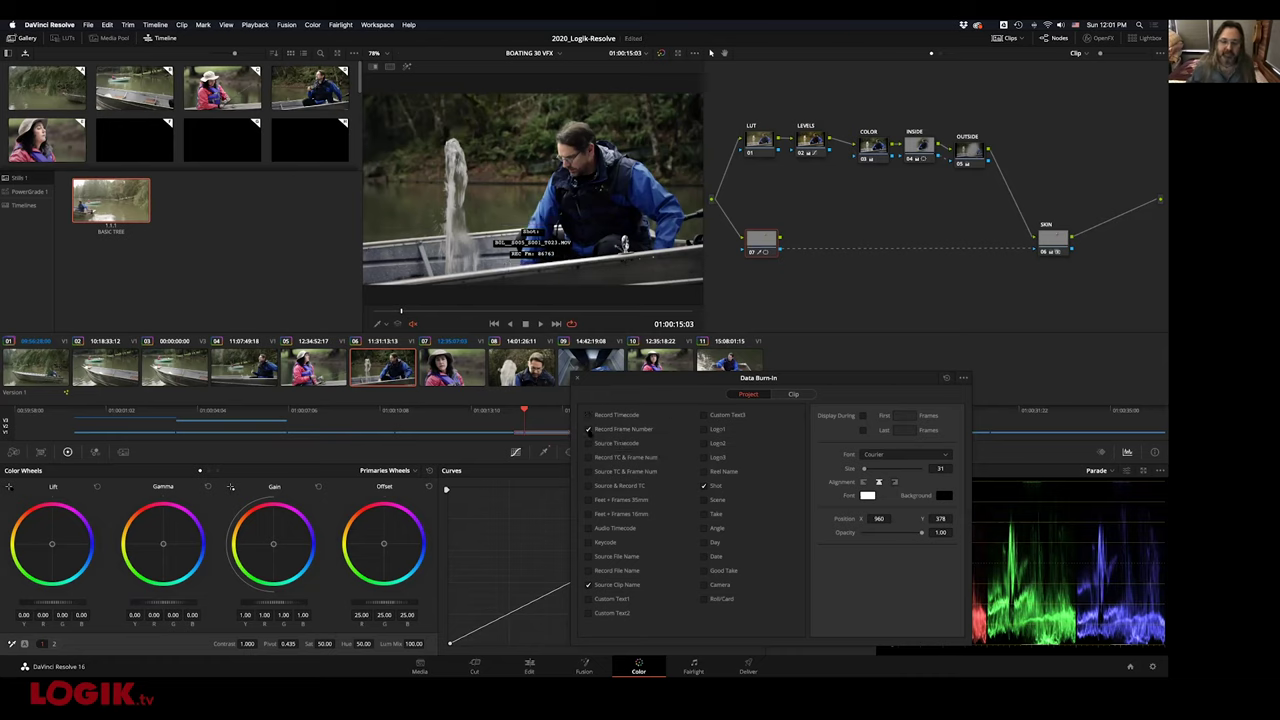
left_click(703, 485)
left_click(588, 584)
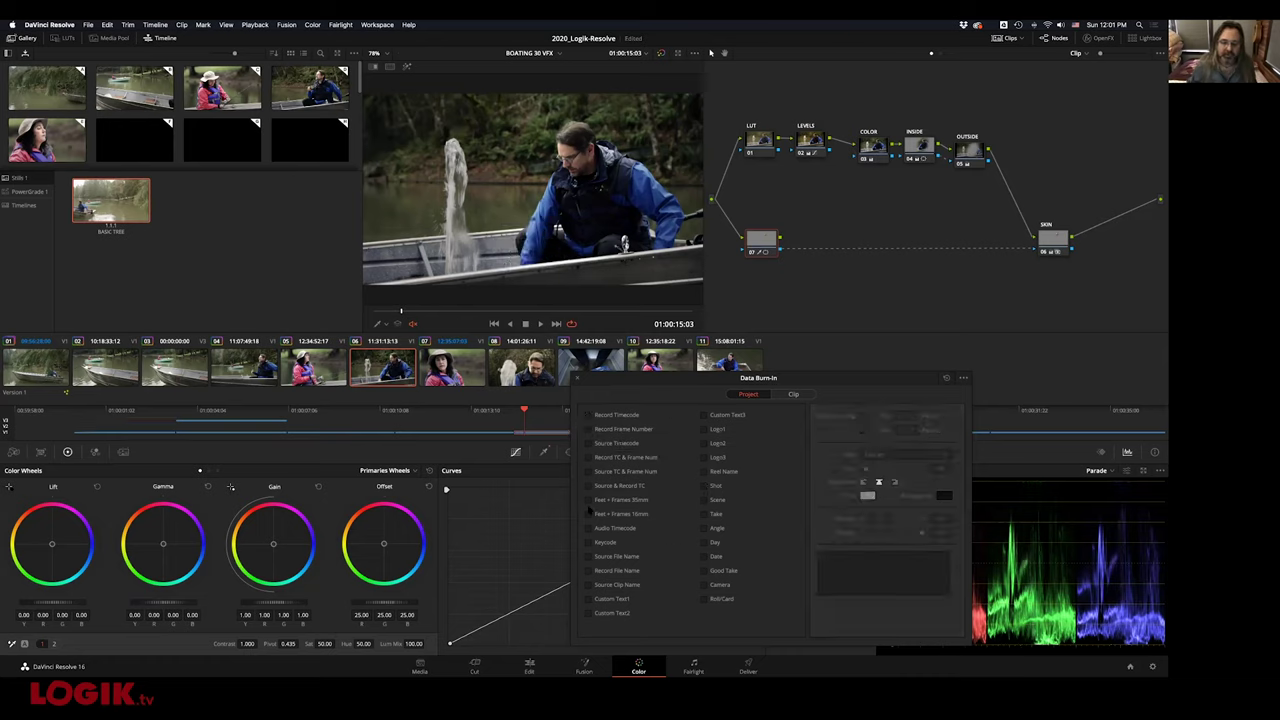
left_click(579, 379)
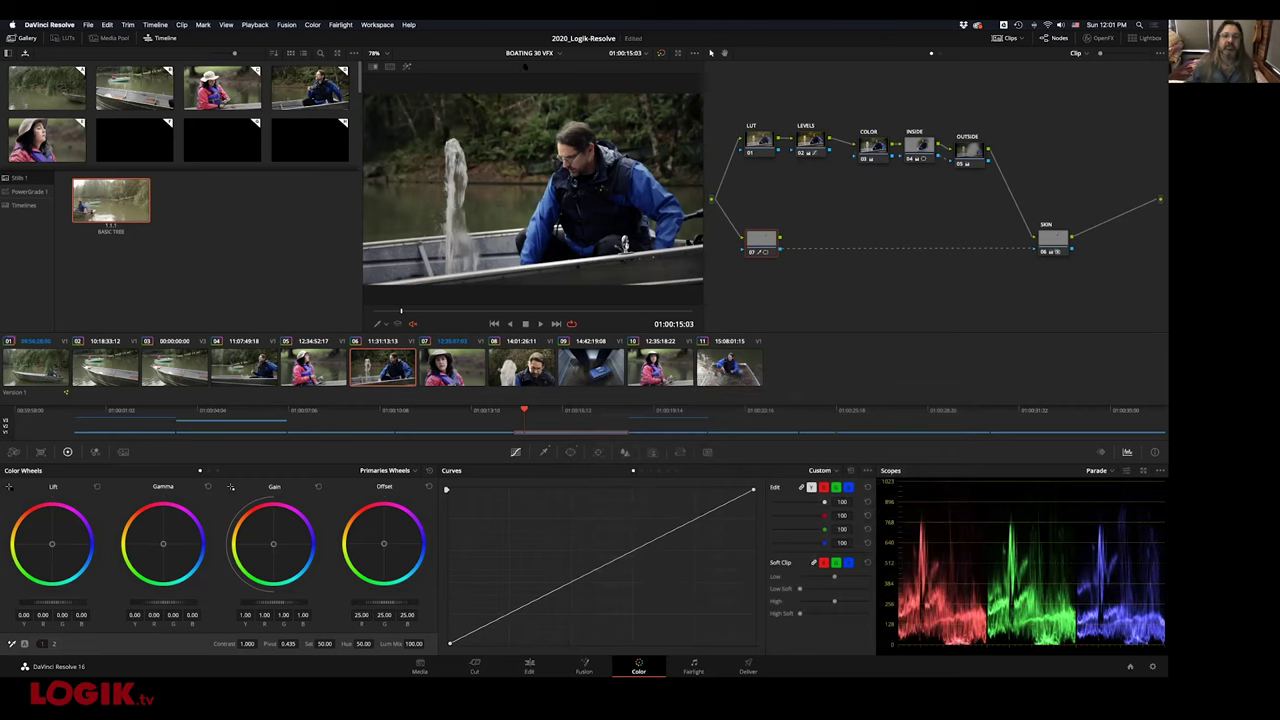
Open chart clip 03 on the Yoga timeline, show the vectorscope, and bypass all grades
left_click(524, 53)
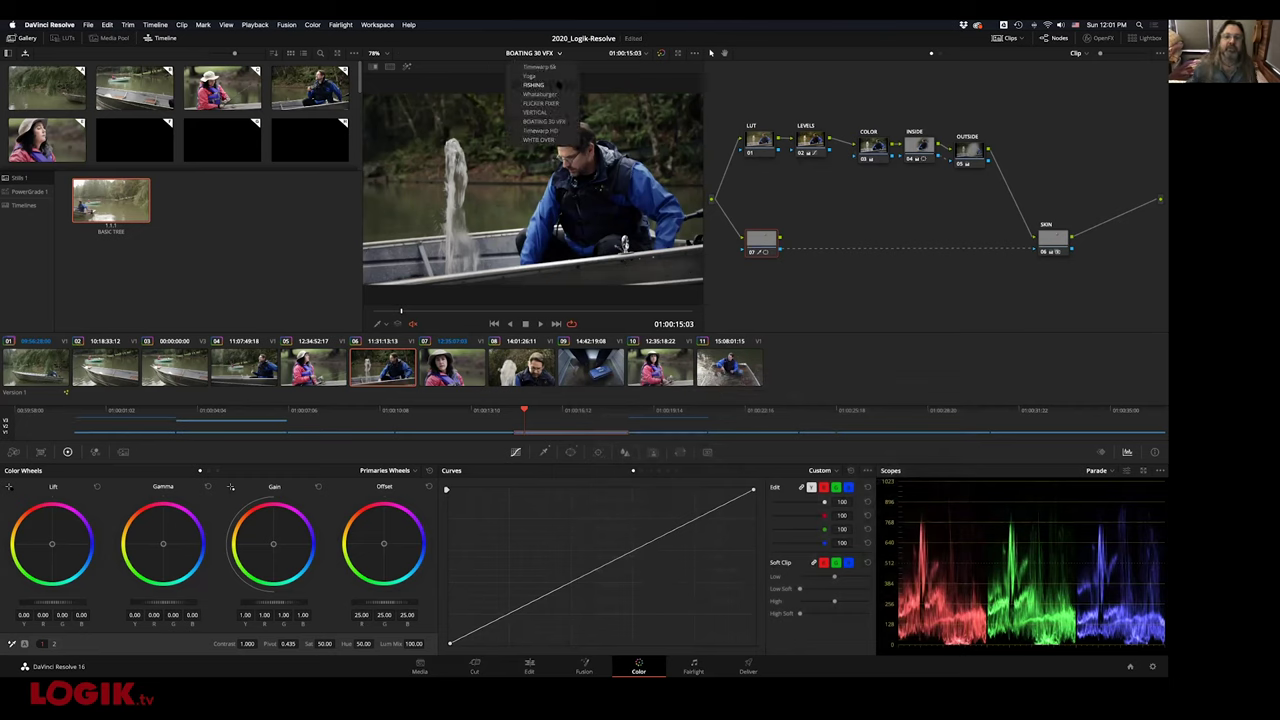
left_click(551, 76)
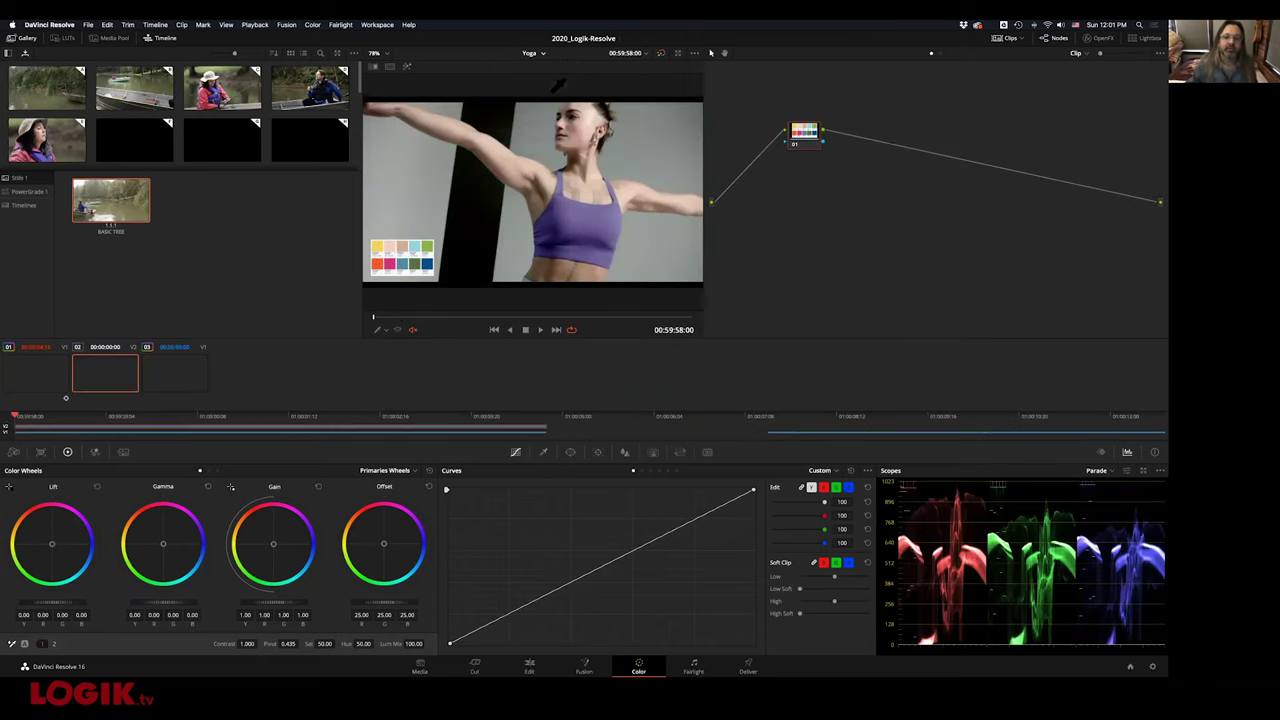
left_click(180, 381)
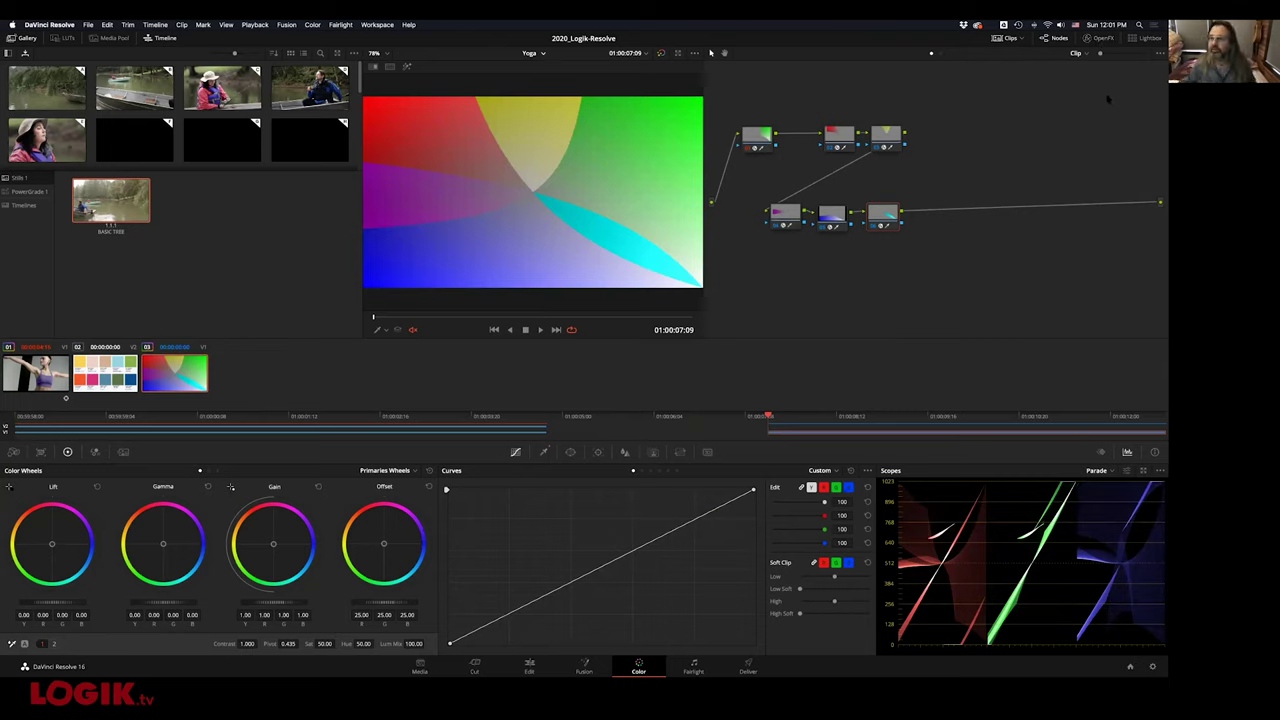
left_click(1096, 470)
left_click(1113, 505)
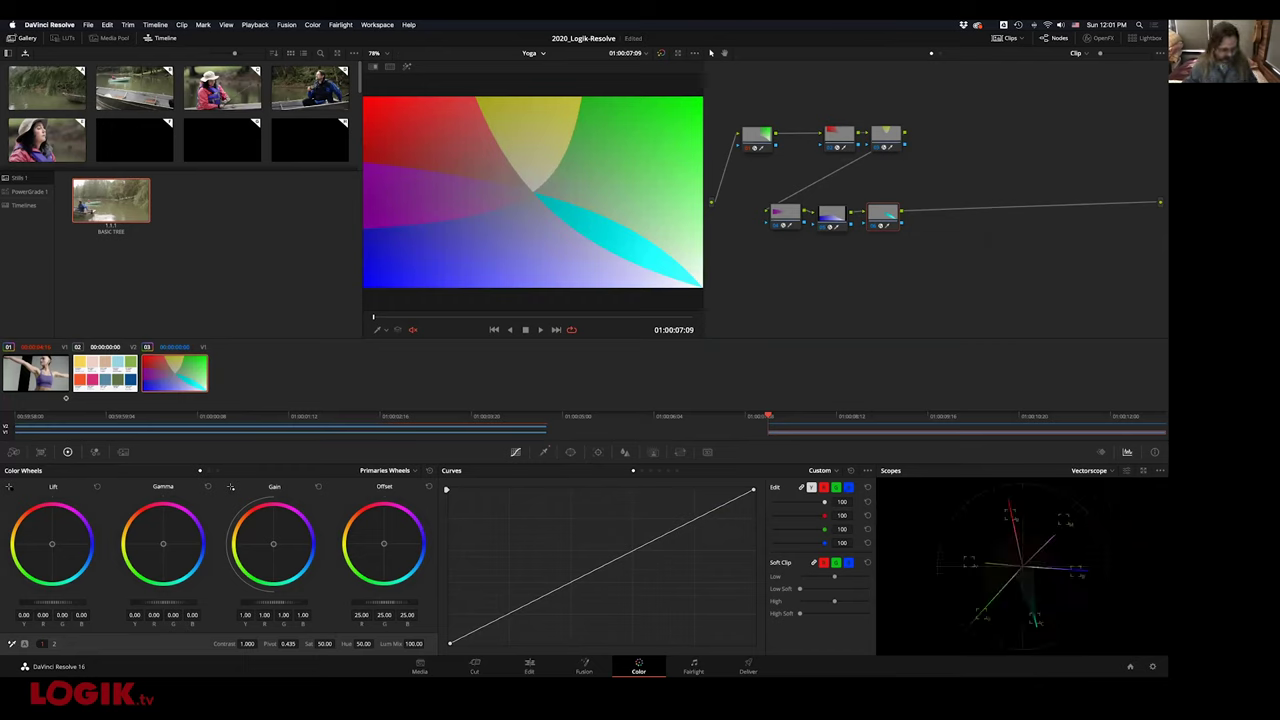
key("shift+d")
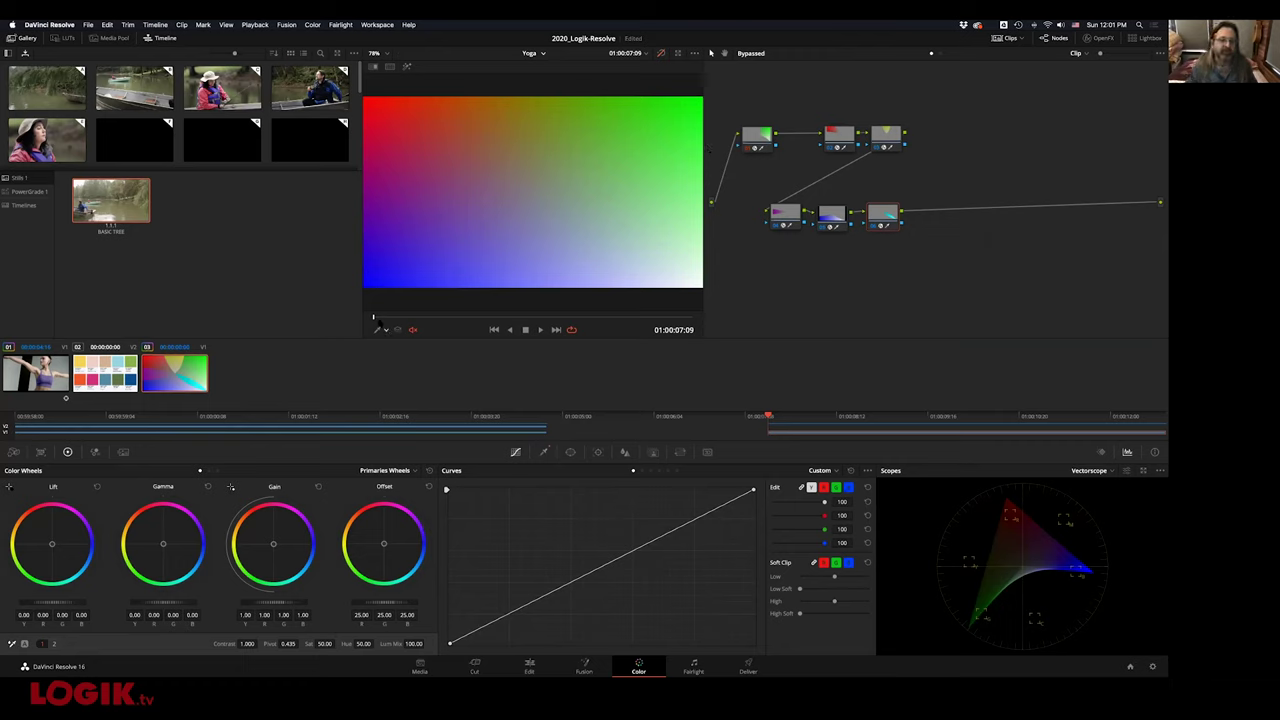
Return to the start of clip 03, restore grading, and leave node 01 disabled
key("Up")
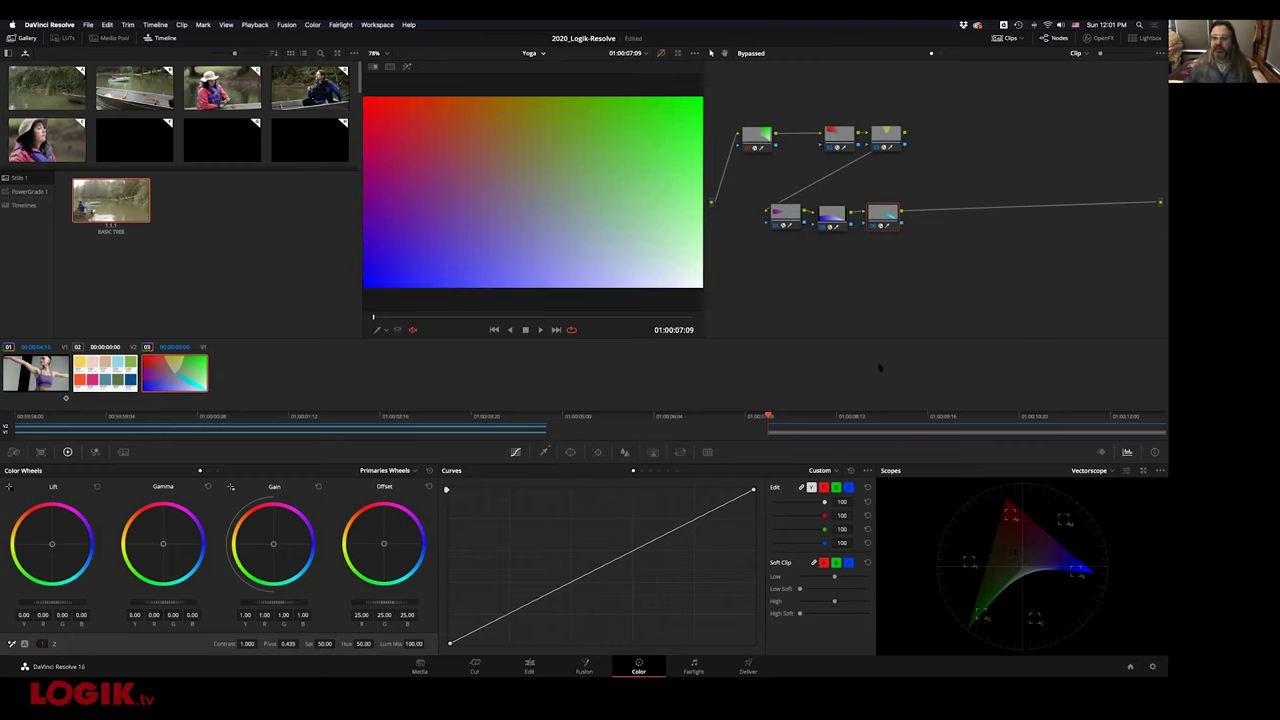
key("shift+d")
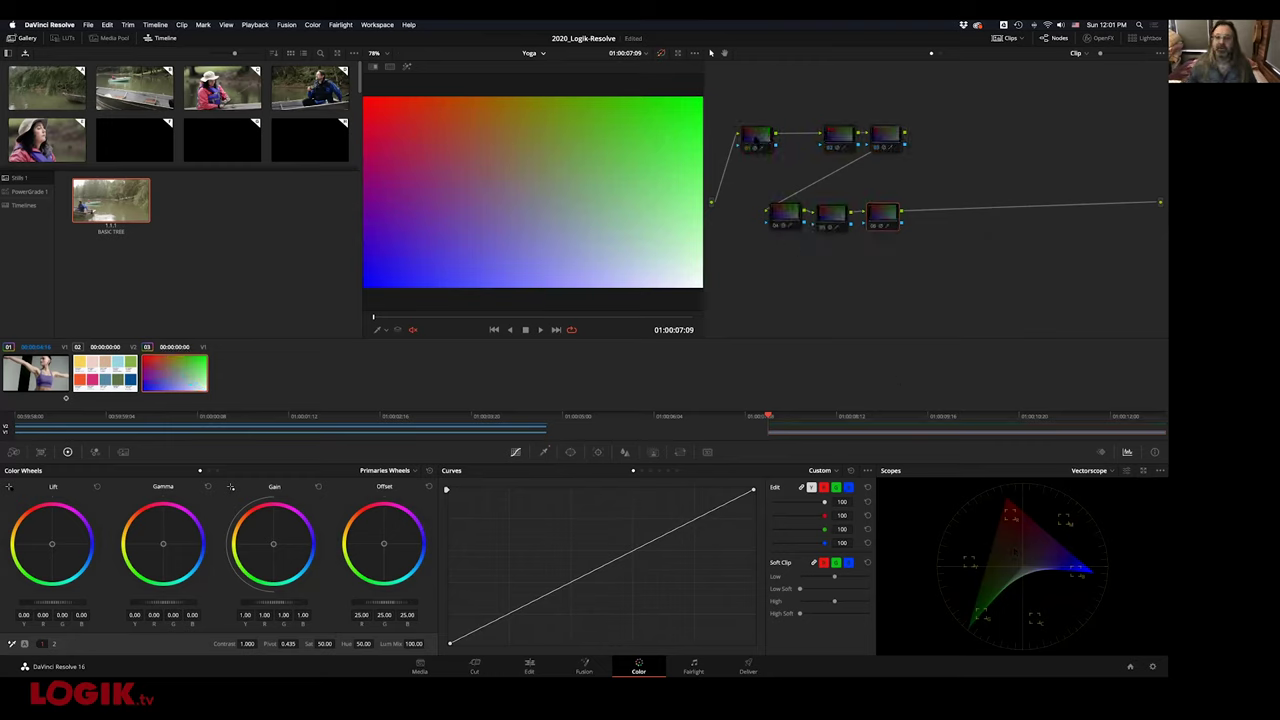
left_click(762, 152)
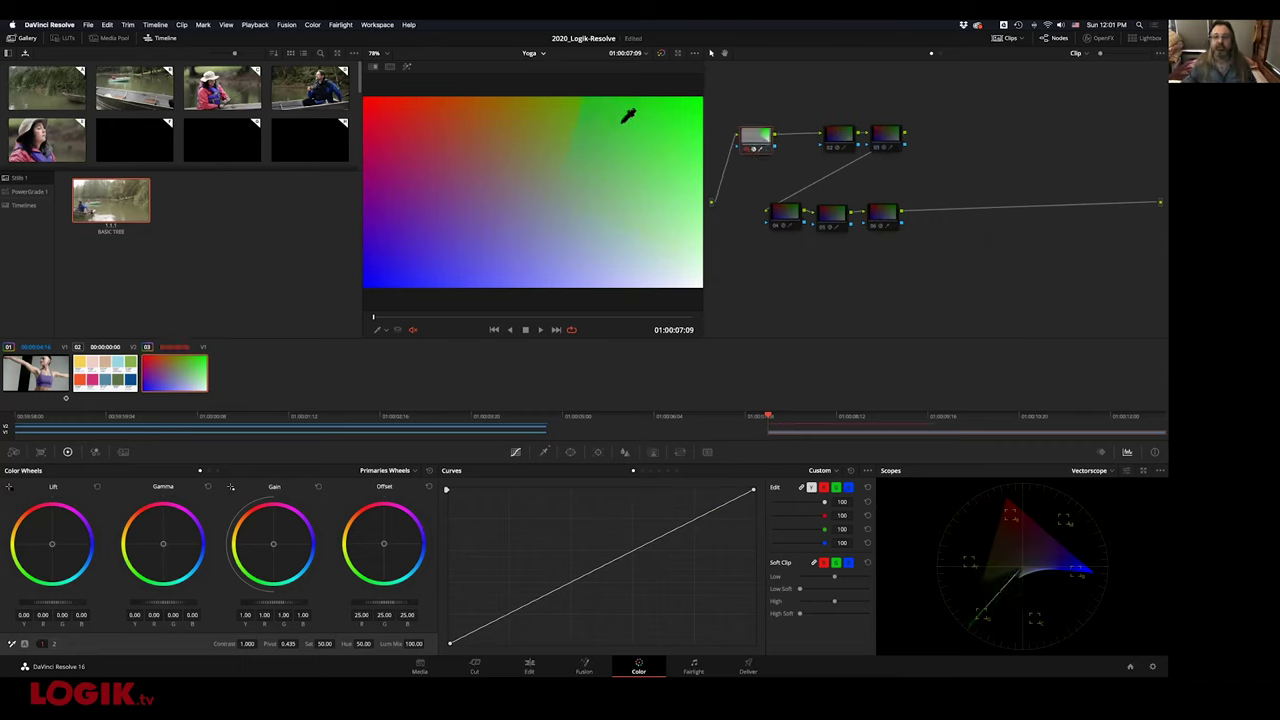
key("ctrl+d")
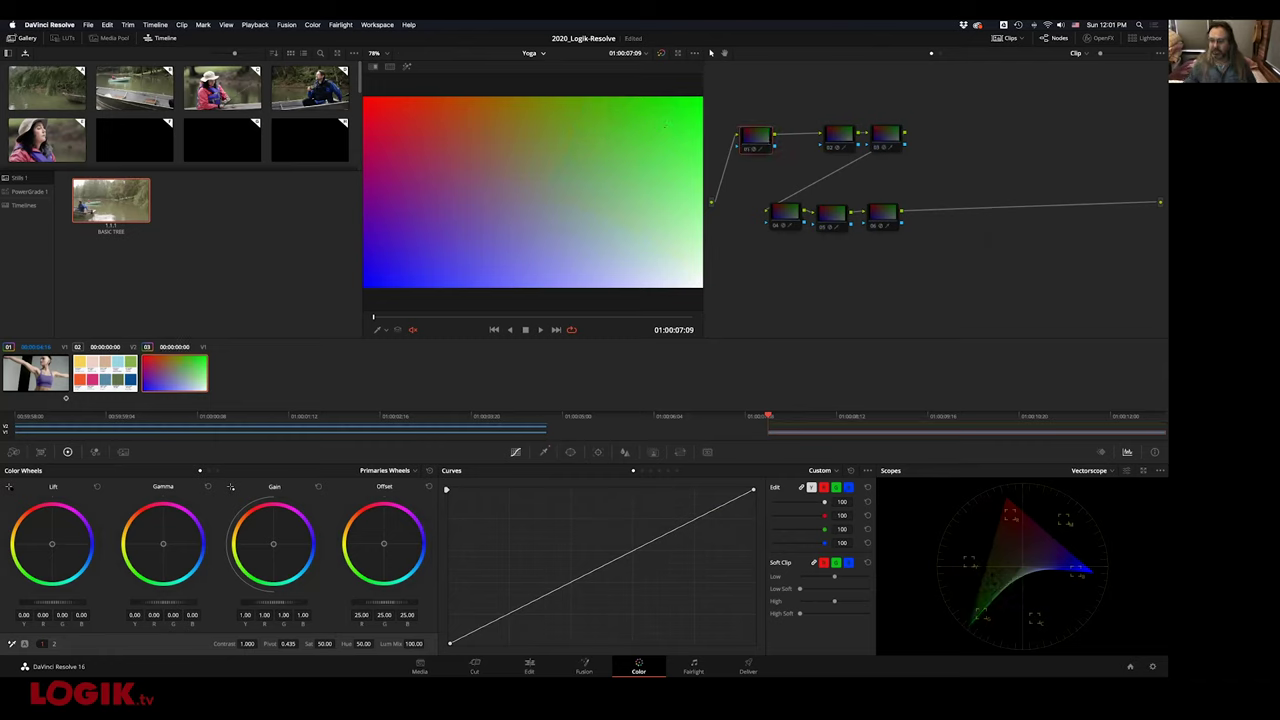
key("ctrl+d")
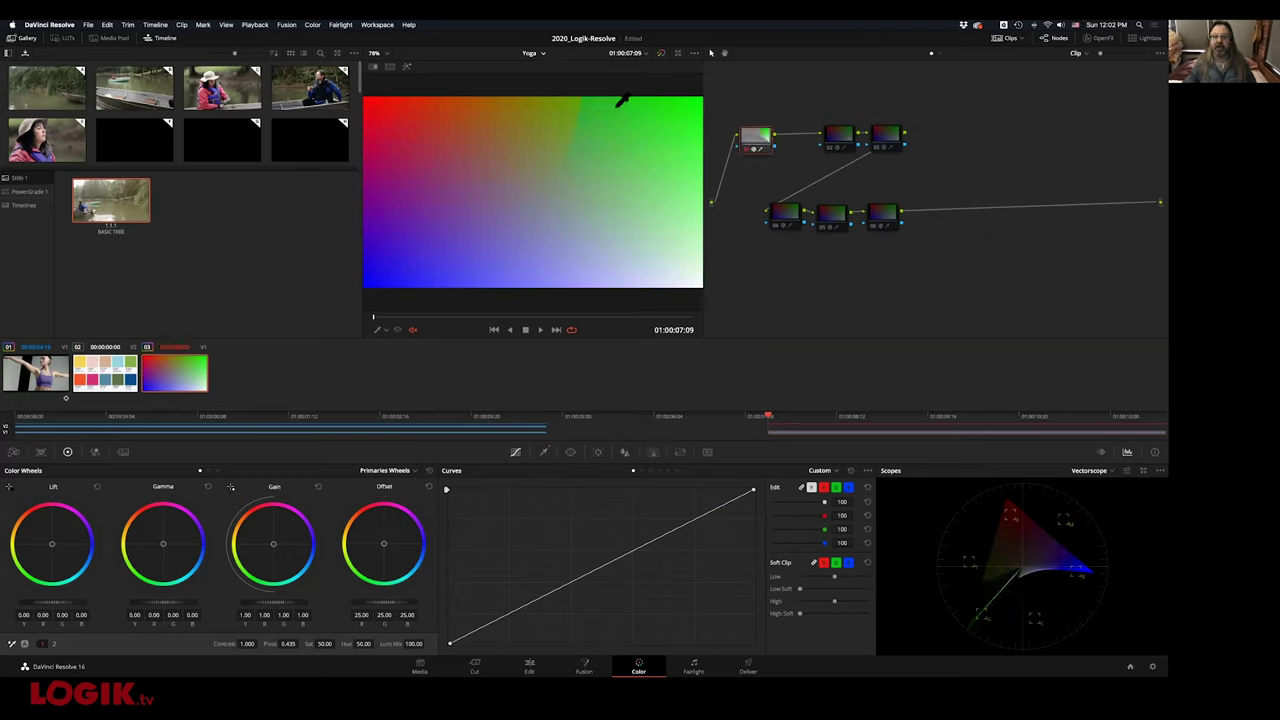
Show node 01's OpenFX Color Compressor settings and try compressing its saturation
left_click(1098, 38)
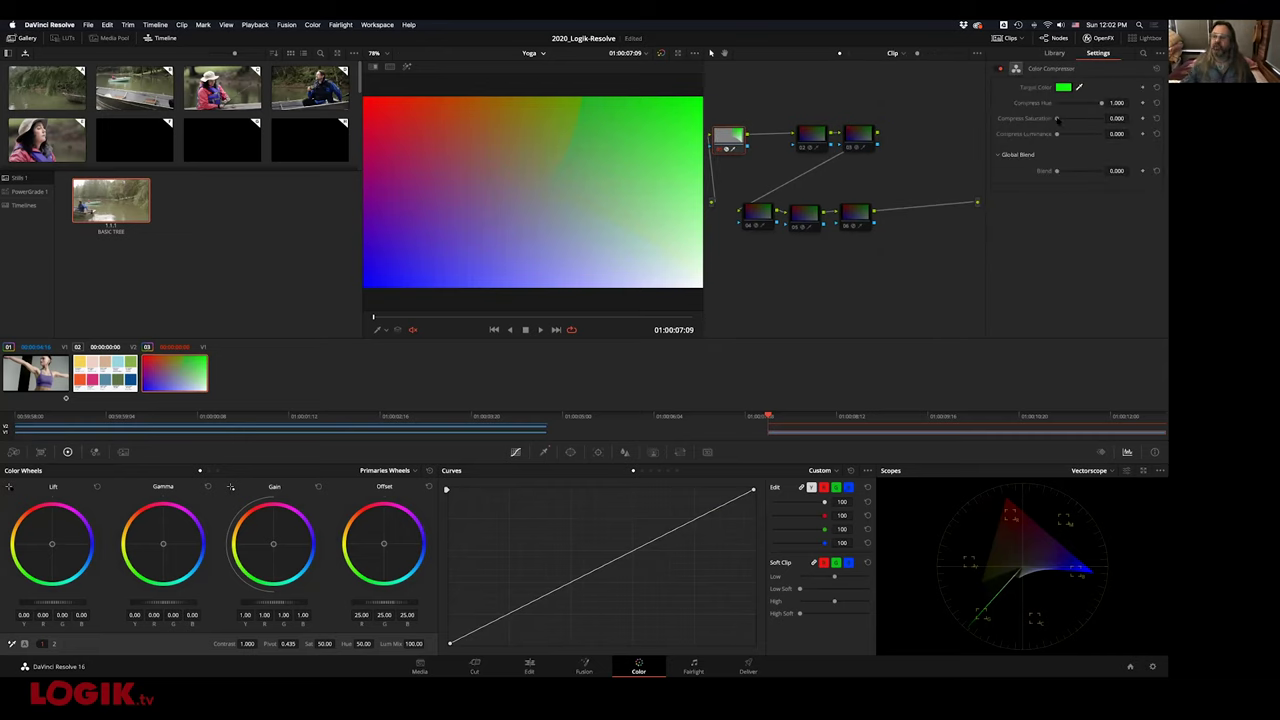
mouse_move(1060, 119)
left_mouse_down()
mouse_move(1100, 119)
mouse_move(1045, 121)
mouse_move(1085, 135)
mouse_move(1045, 135)
mouse_move(1102, 118)
mouse_move(1118, 134)
mouse_move(1057, 134)
mouse_move(1040, 118)
left_mouse_up()
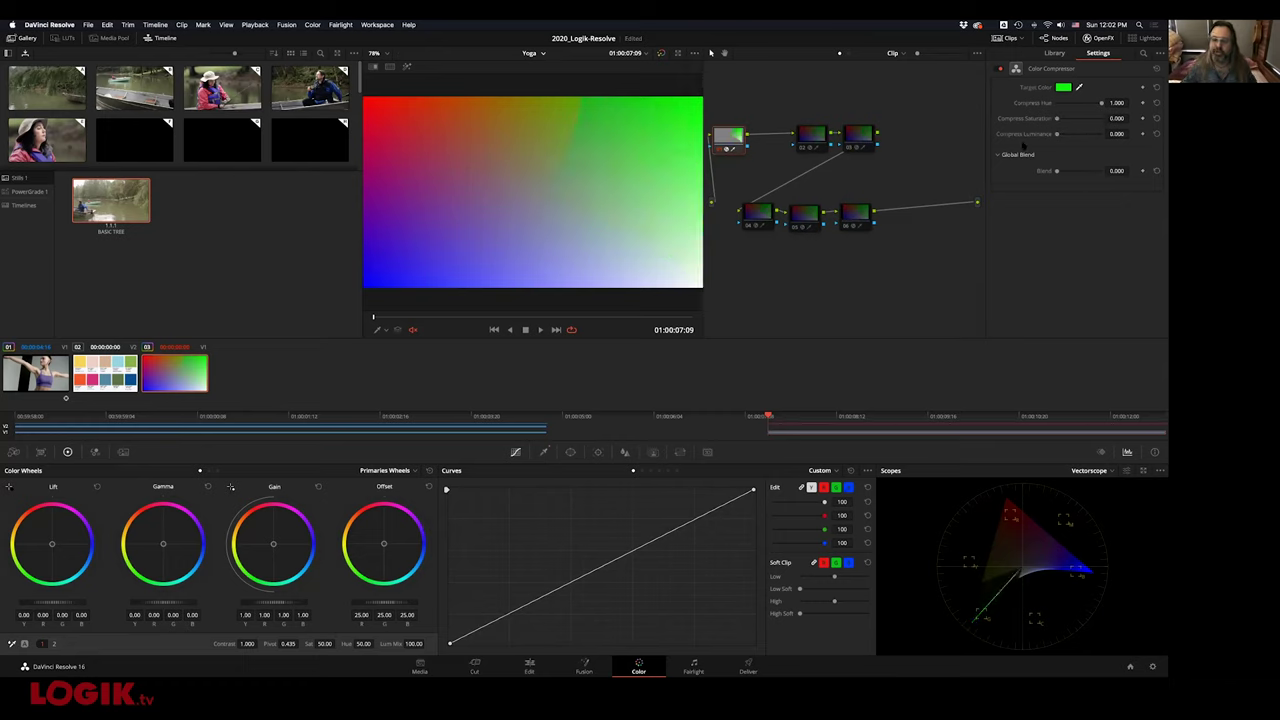
left_click_drag(727, 148, 741, 148)
Inspect the Color Compressor settings of nodes 02 through 06, then jump to dancer clip 01
left_click(817, 145)
left_click(860, 137)
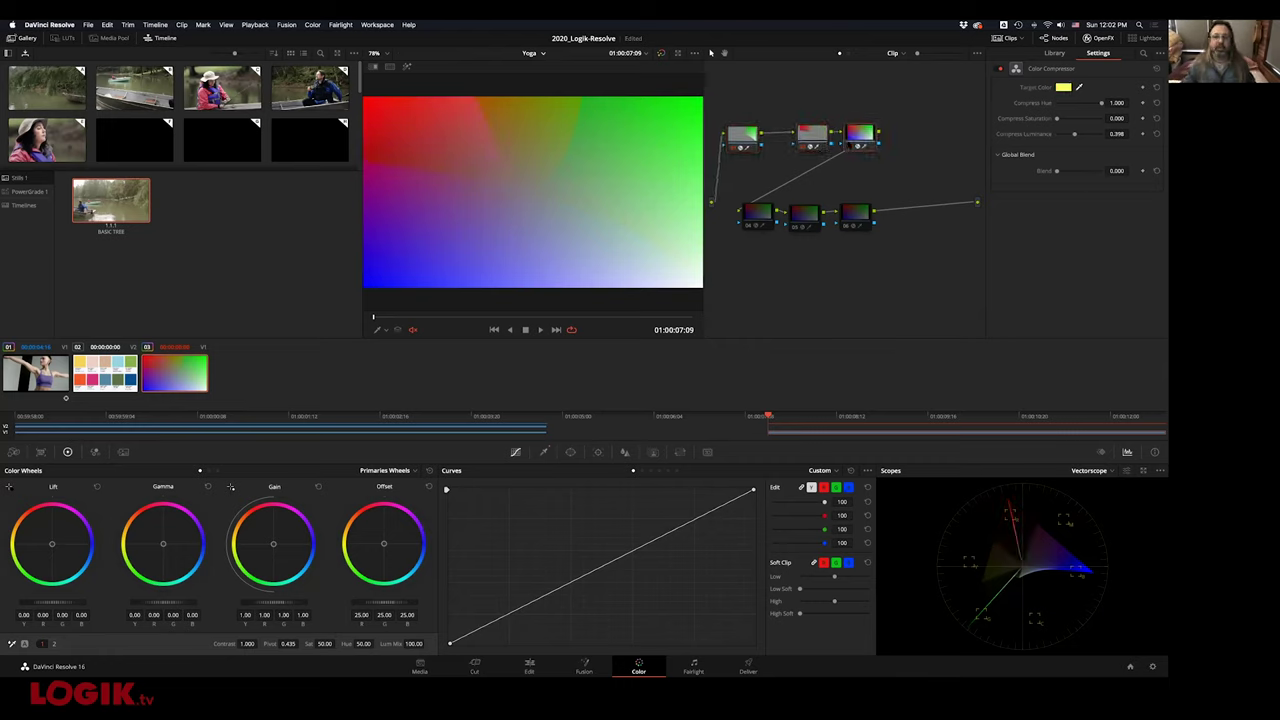
left_click(757, 213)
left_click(805, 213)
left_click(857, 213)
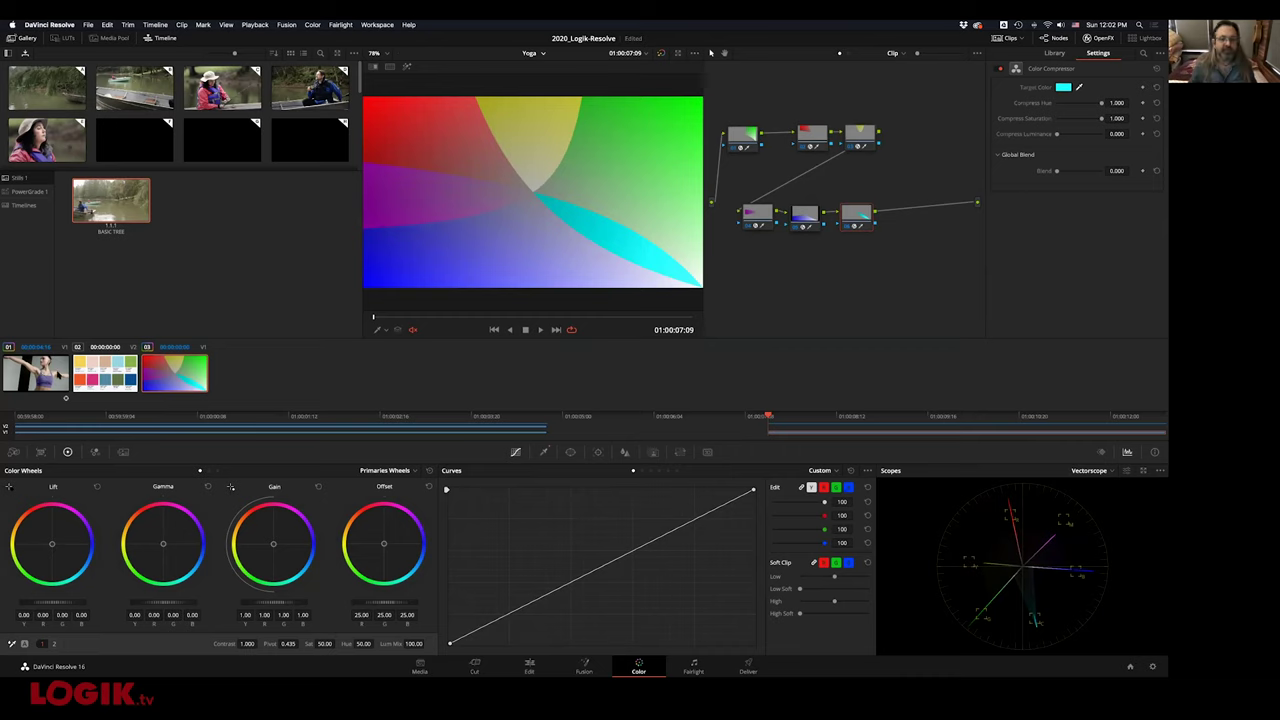
key("Home")
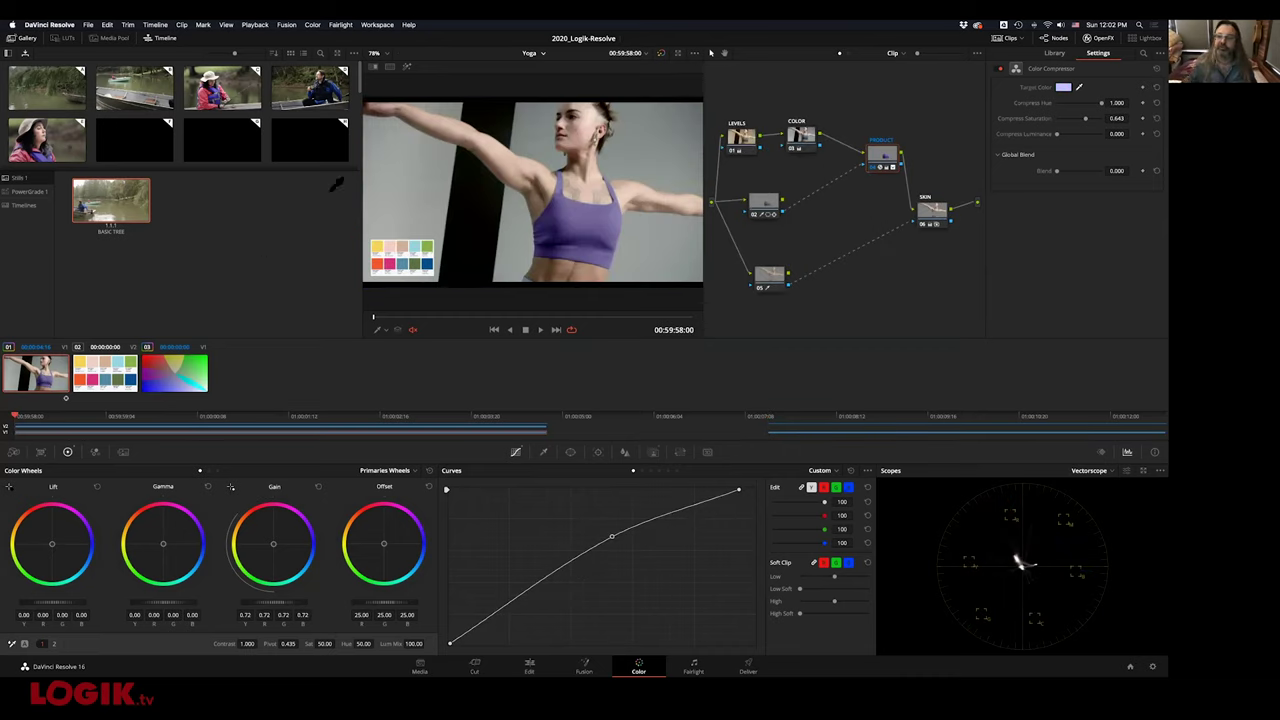
Select the PRODUCT node and compare the clip with grading bypassed during playback
left_click_drag(882, 156, 871, 166)
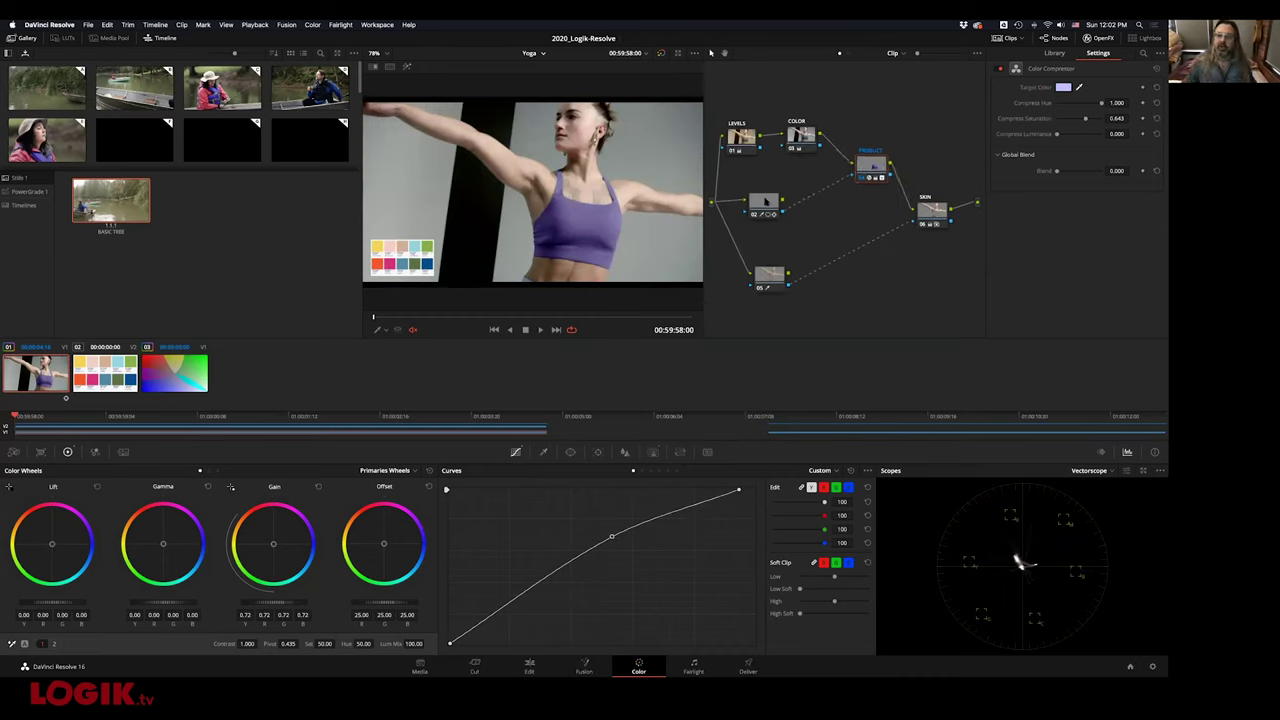
key("shift+d")
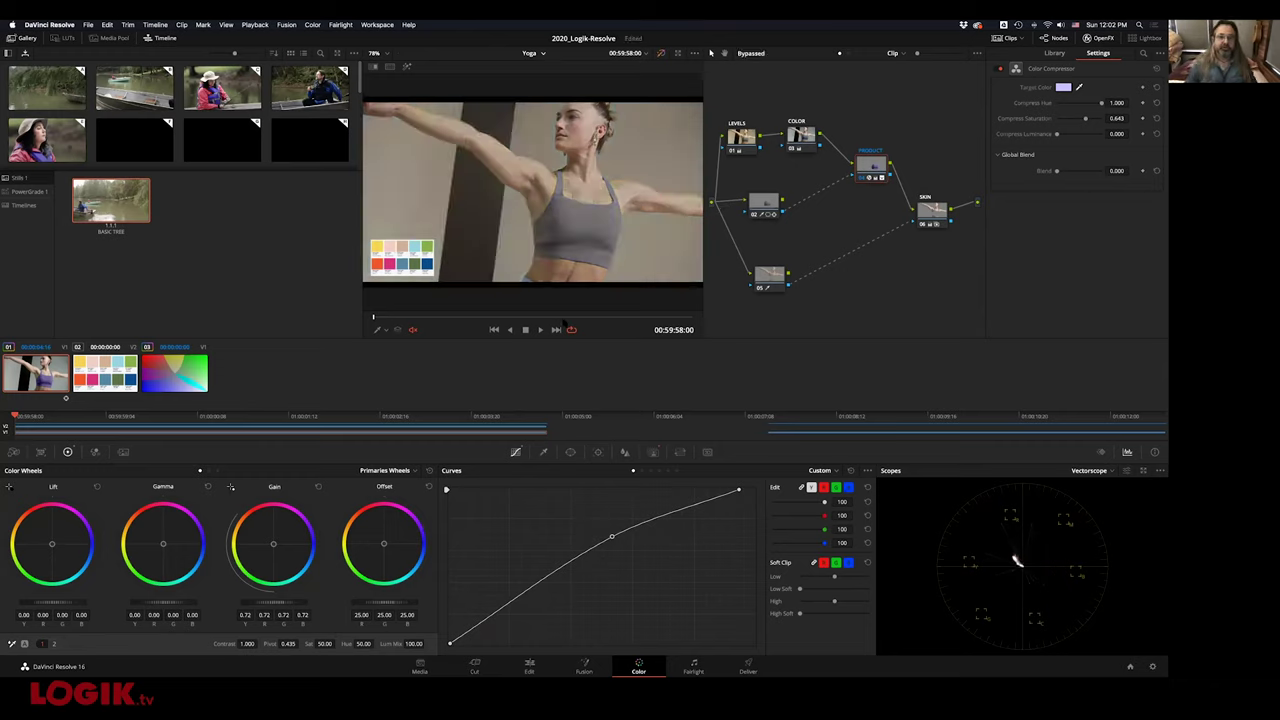
key("space")
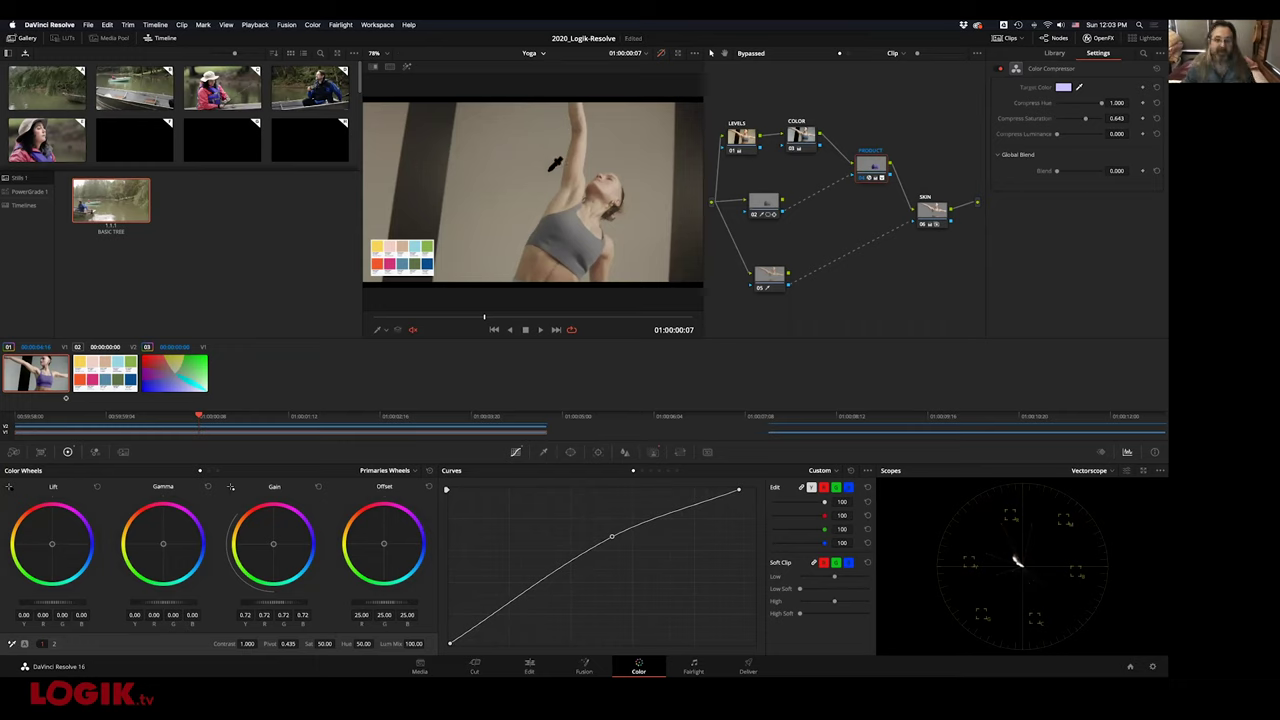
key("shift+d")
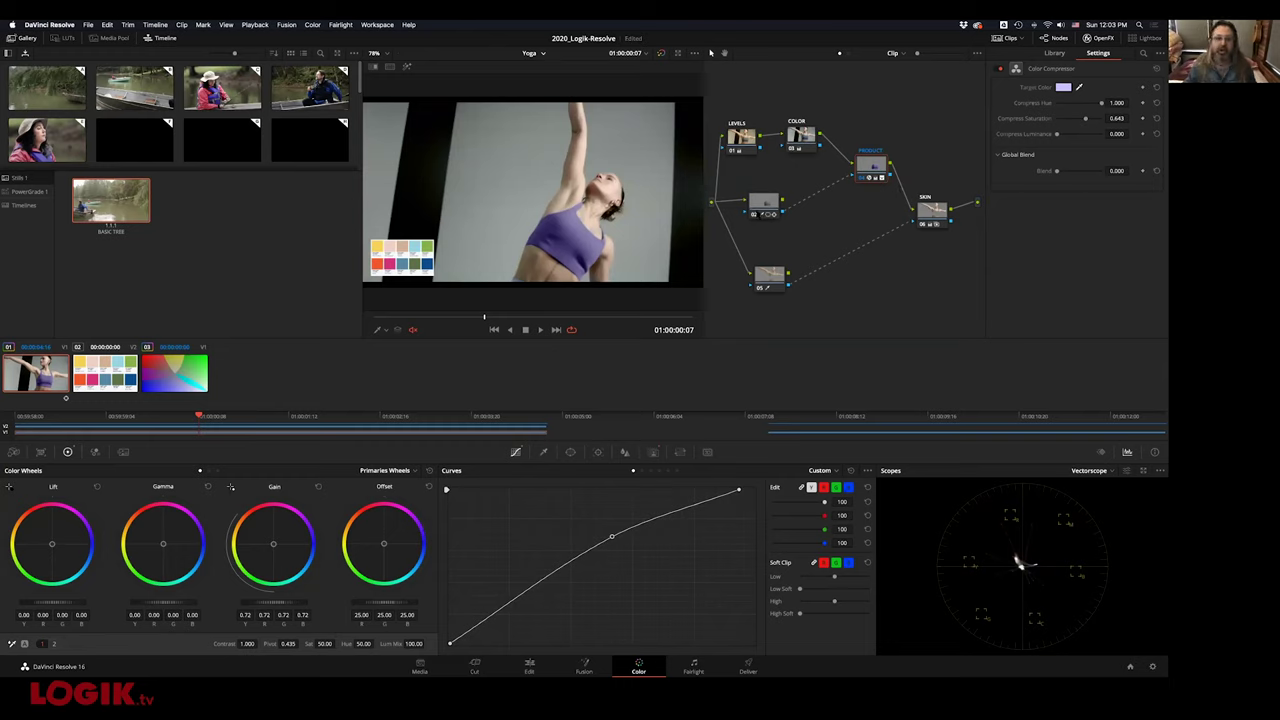
Check node 02, then open the PRODUCT node's Color Compressor target colour picker
left_click_drag(863, 162, 866, 166)
left_click(762, 203)
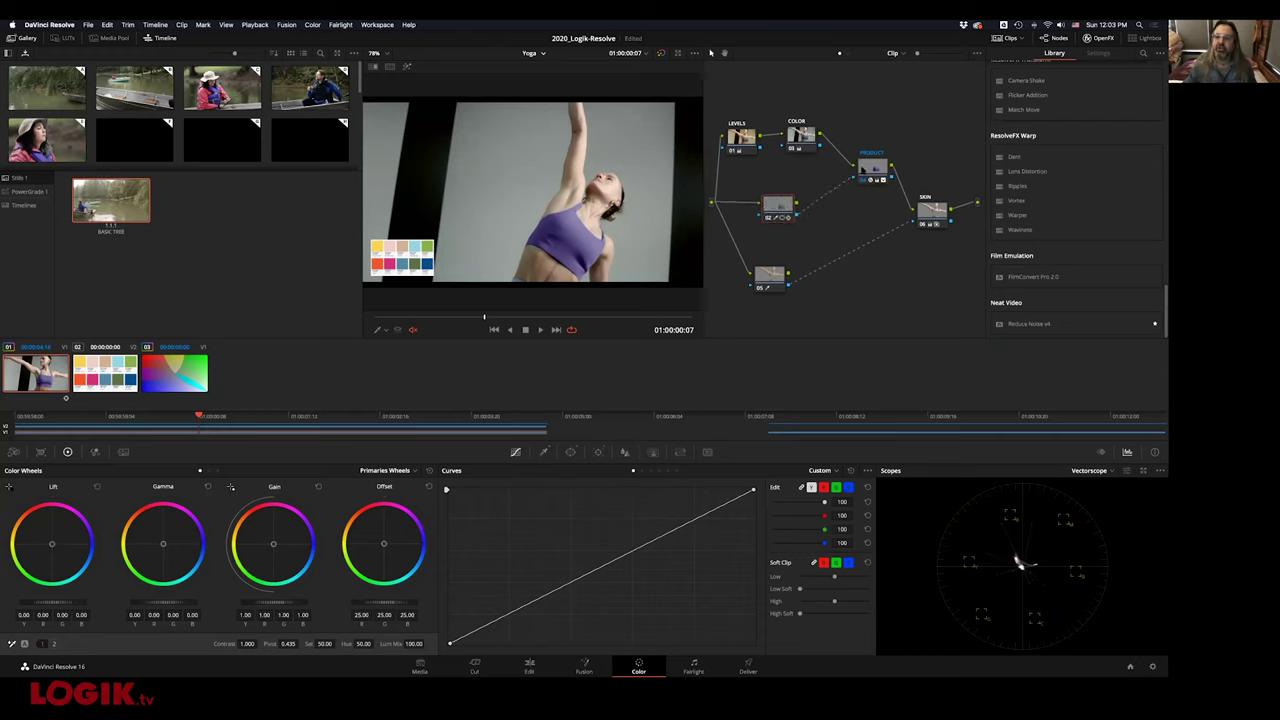
left_click(866, 168)
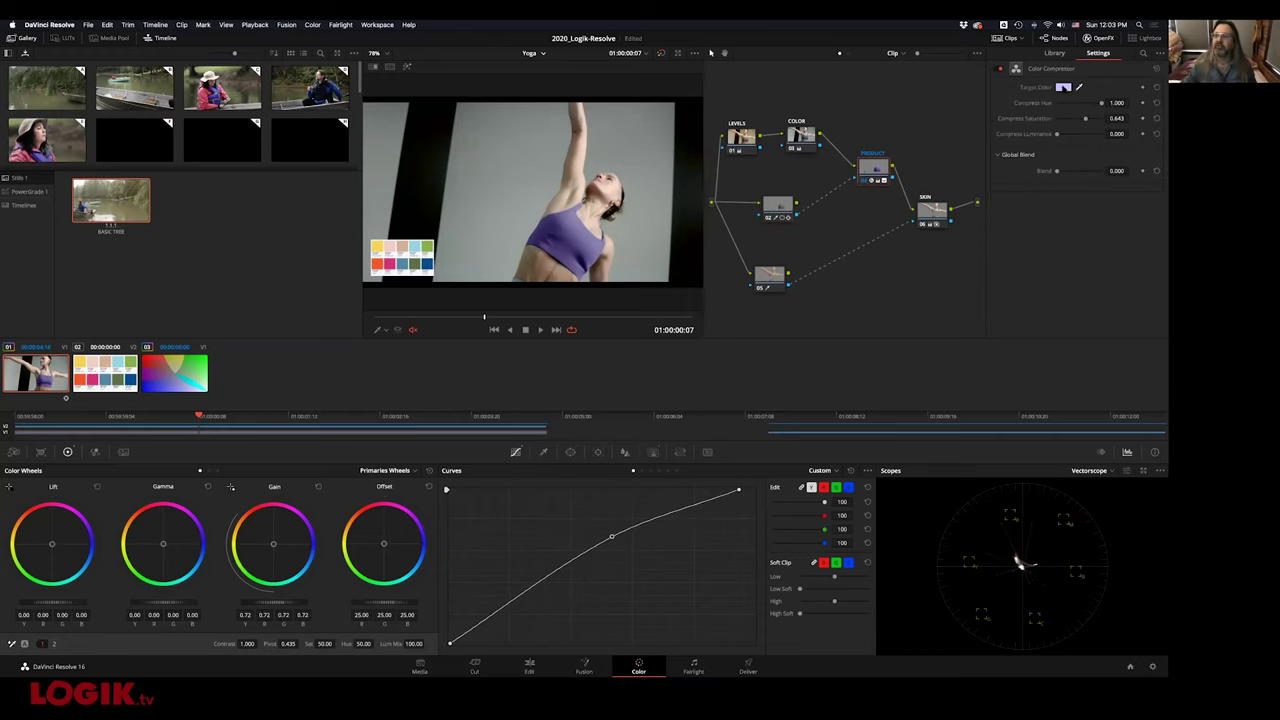
left_click(1063, 87)
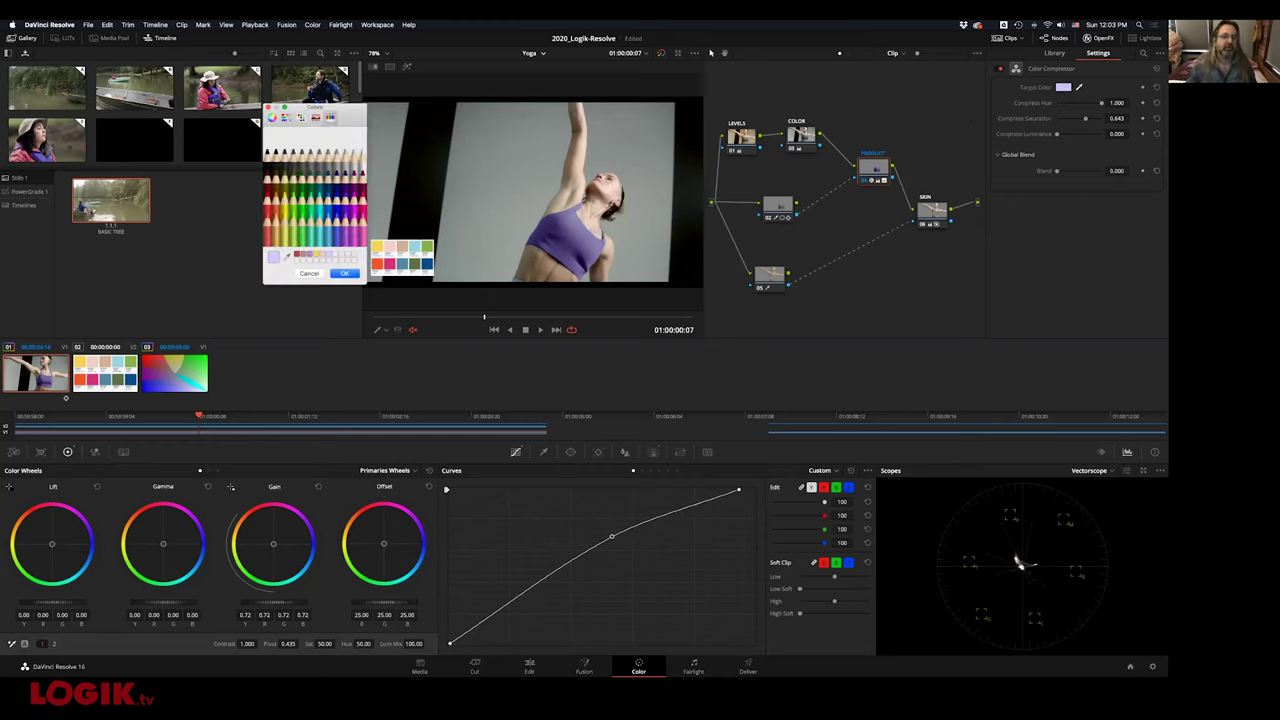
Set the target colour to the chart's dark green swatch using the picker's RGB sliders view
left_click_drag(349, 112, 294, 172)
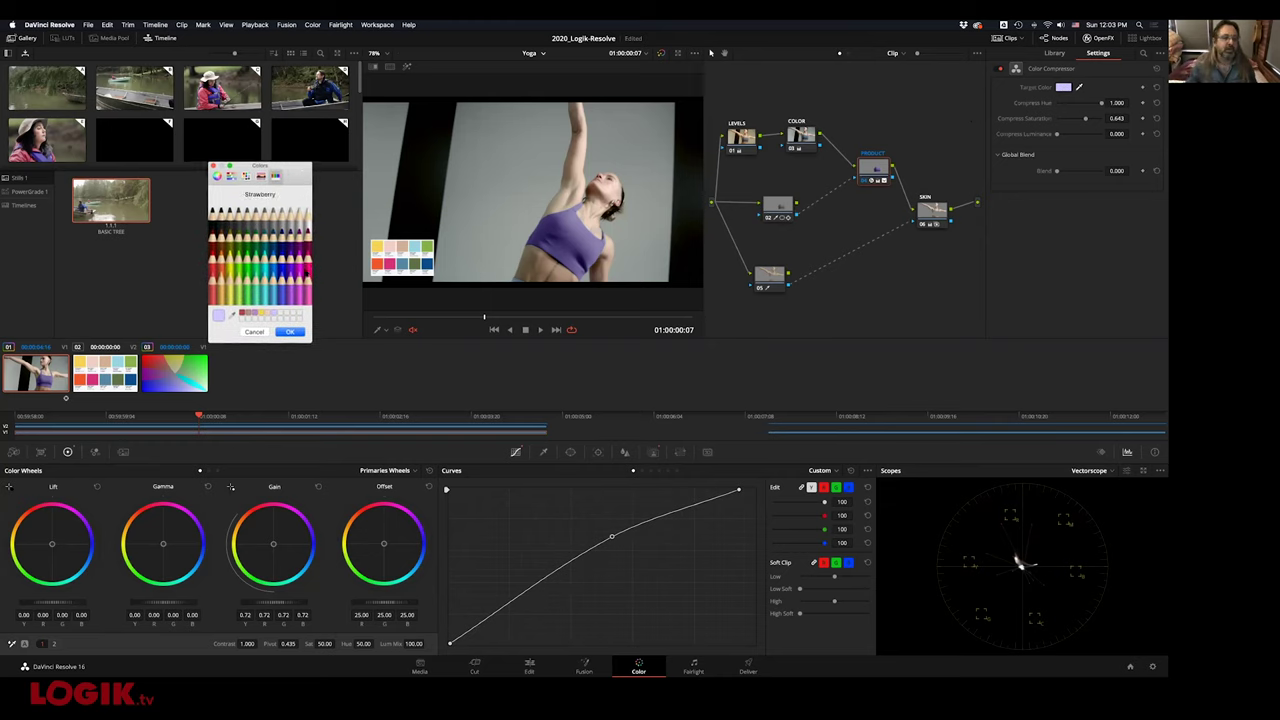
left_click(234, 176)
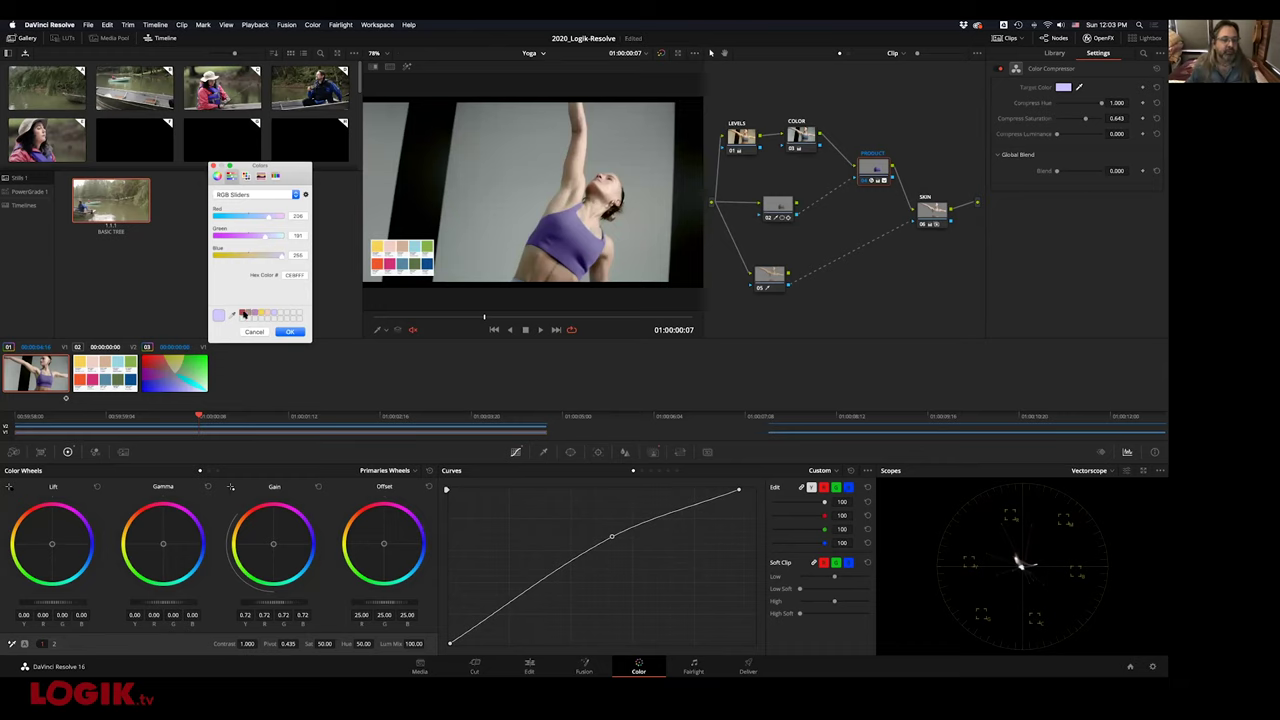
left_click(232, 315)
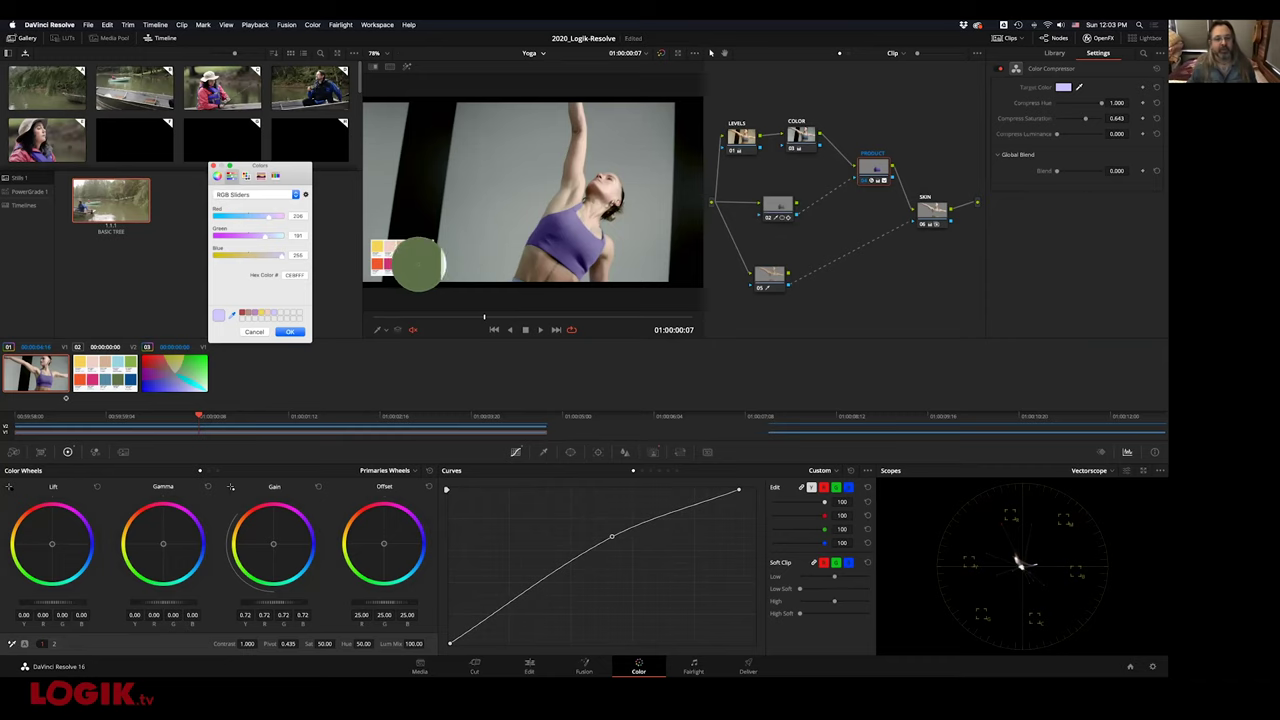
left_click(415, 263)
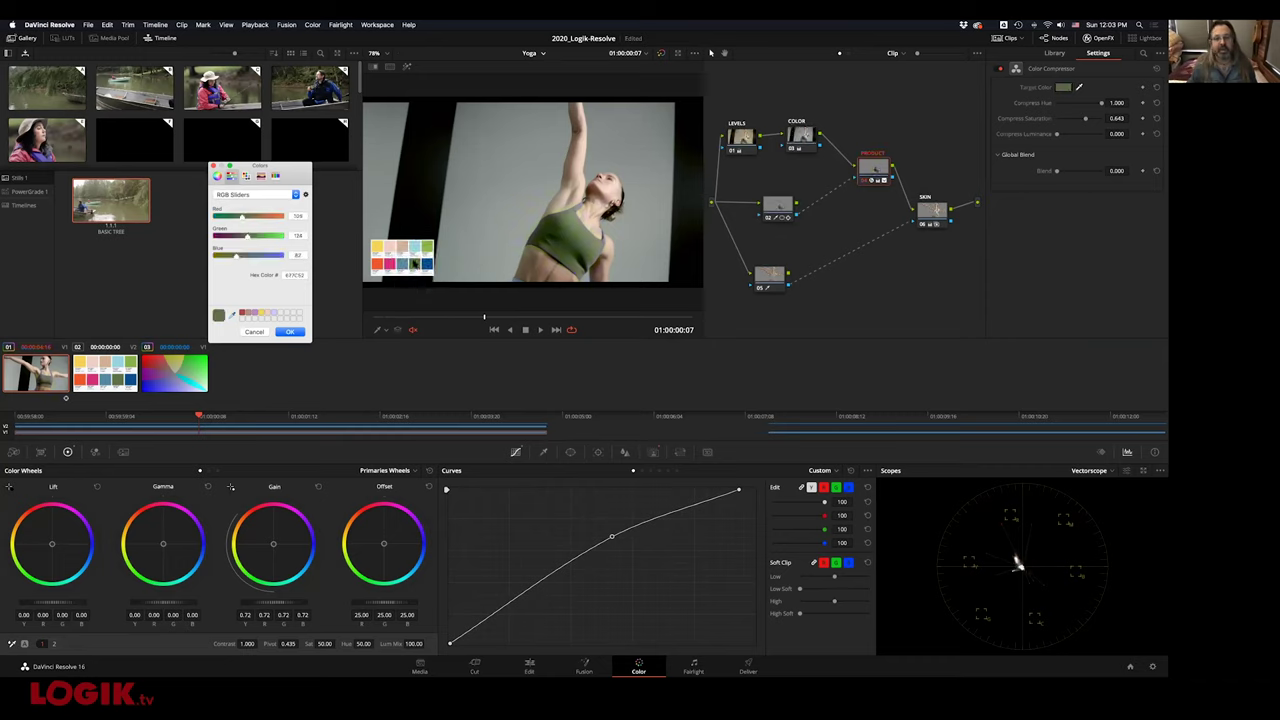
left_click(292, 332)
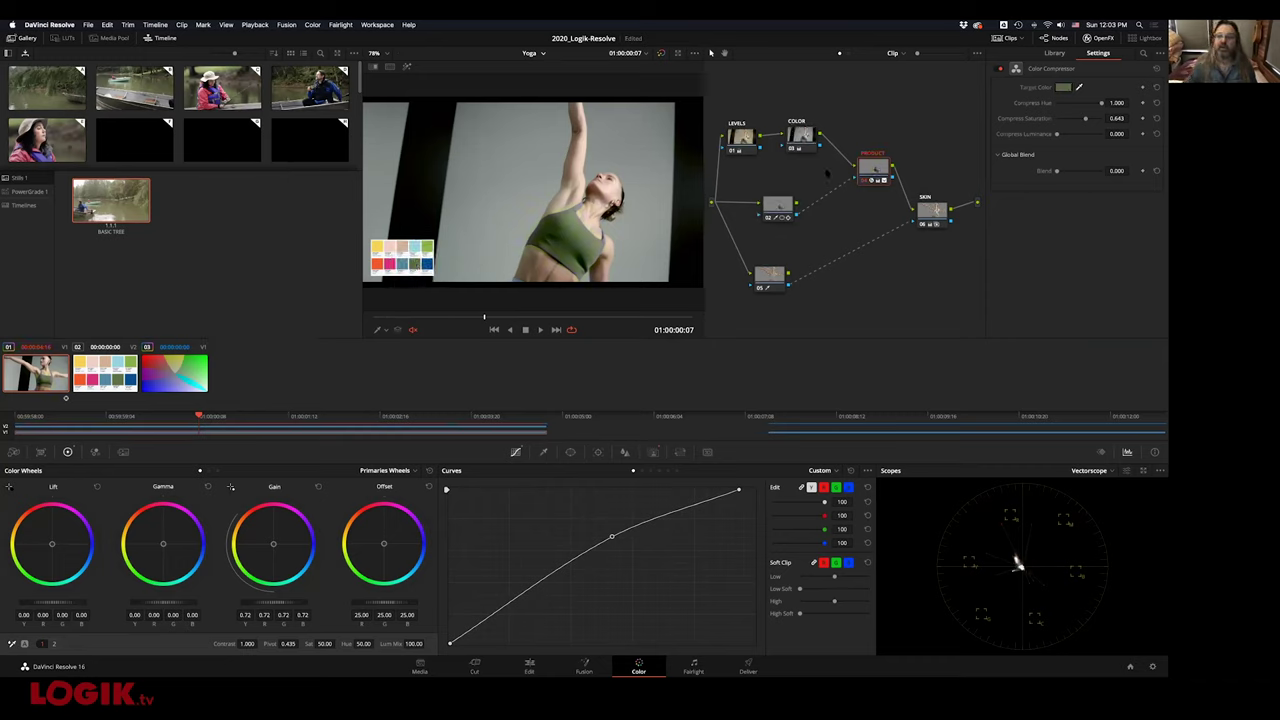
Reselect the PRODUCT node, undo the last change, and save the project
left_click_drag(871, 163, 866, 164)
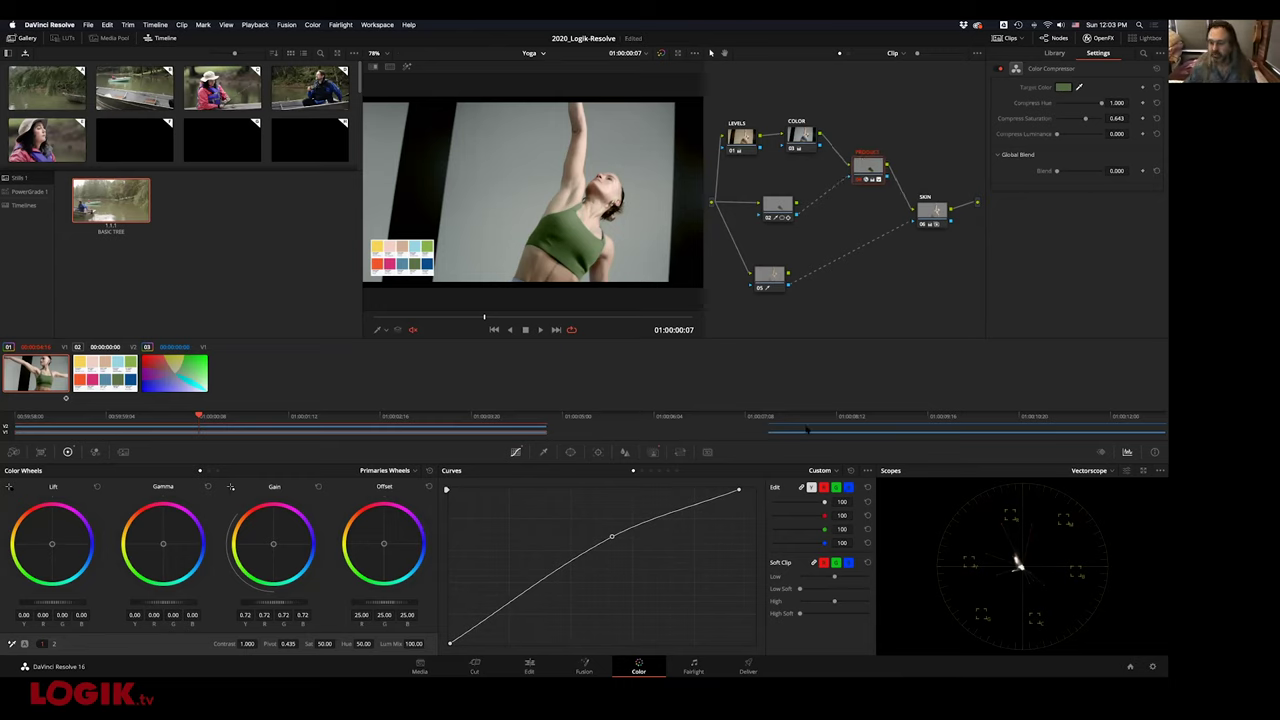
key("ctrl+z")
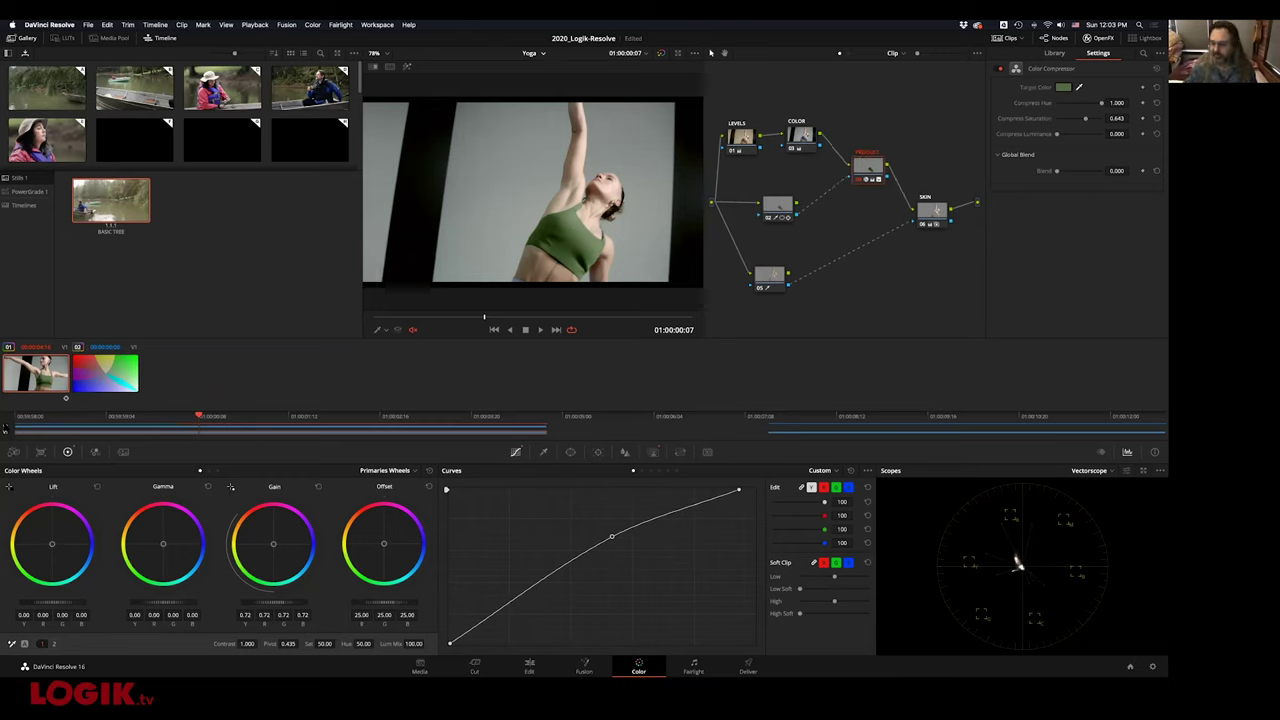
key("ctrl+s")
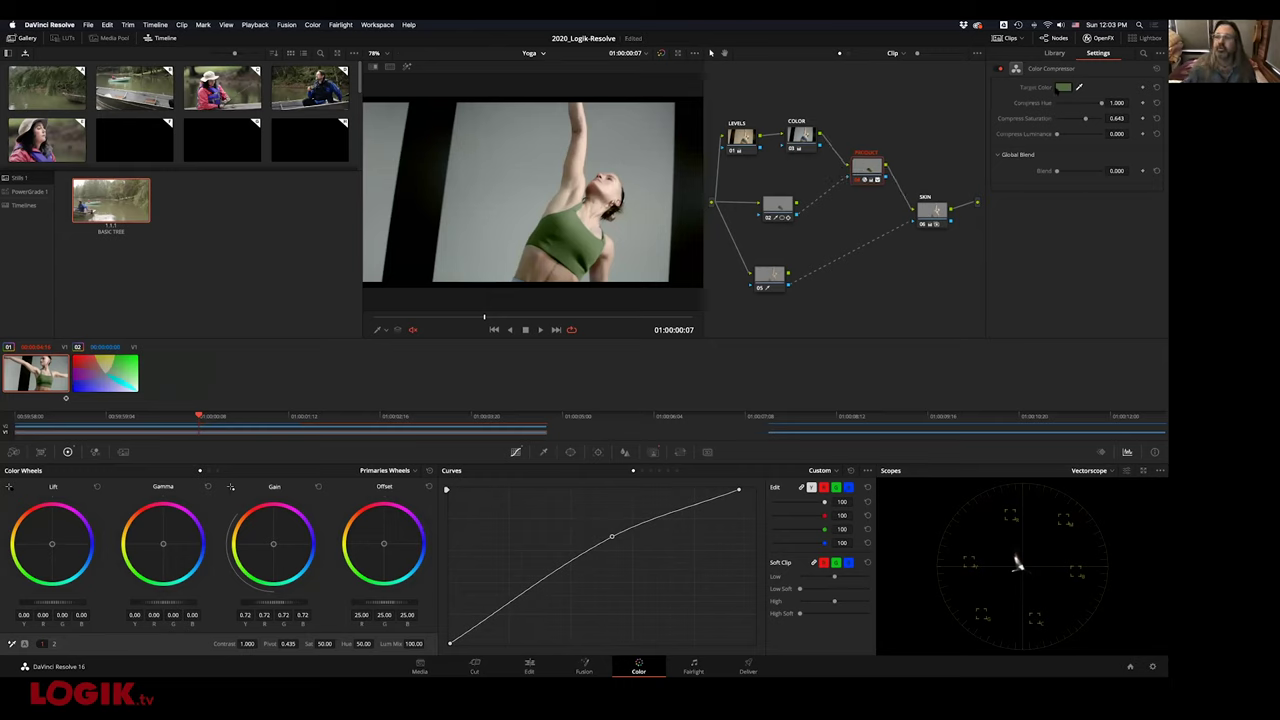
Set the target colour to the chart's pink swatch, delete the chart clip, and play back
left_click(1063, 87)
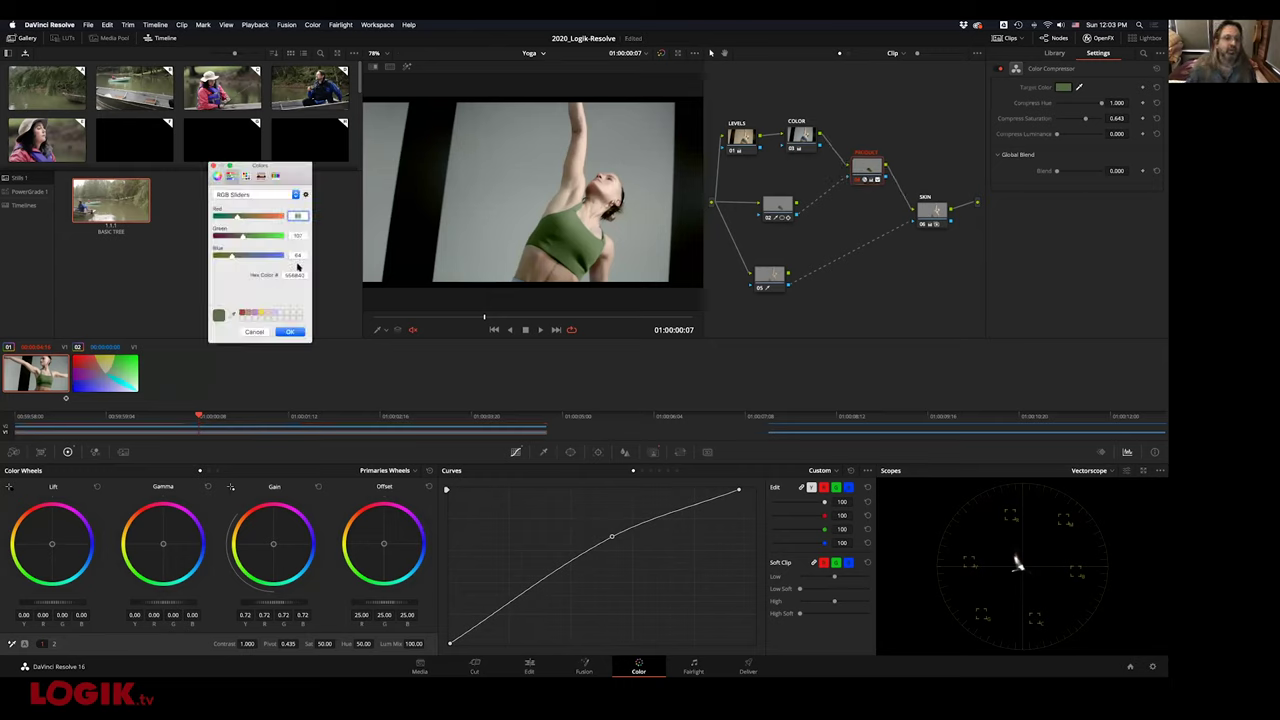
left_click(242, 333)
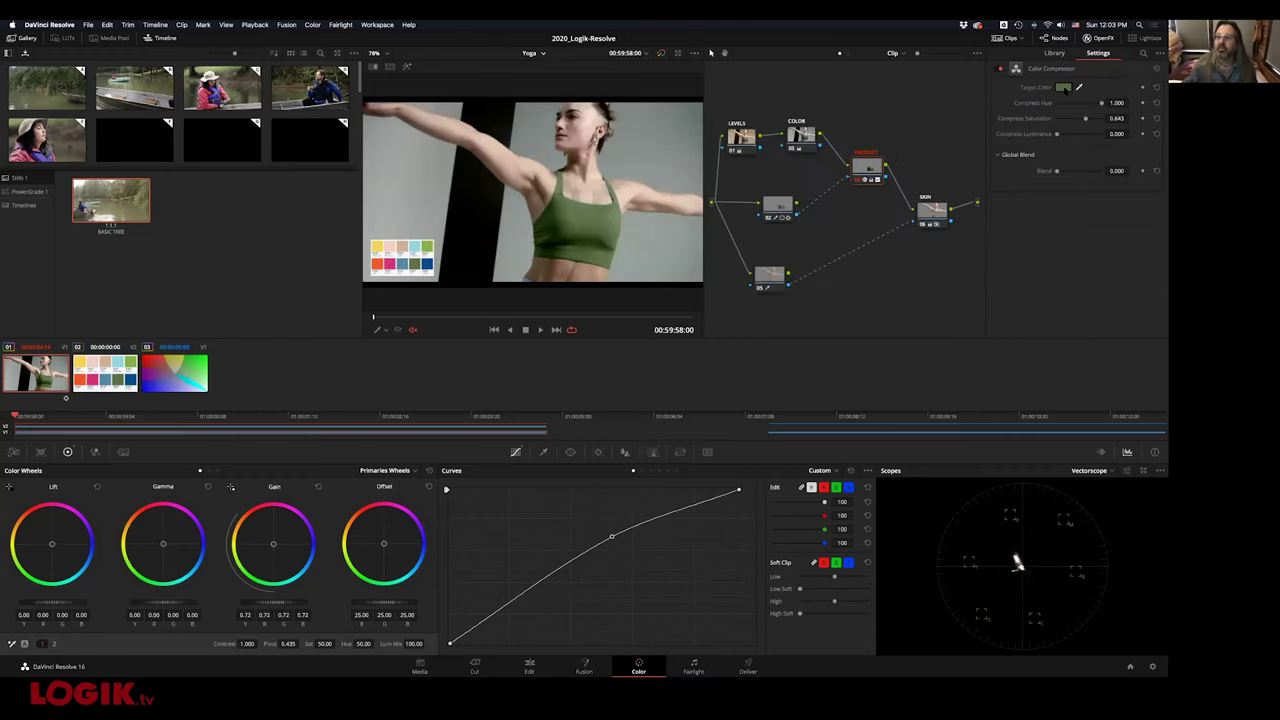
left_click(1063, 87)
left_click(234, 315)
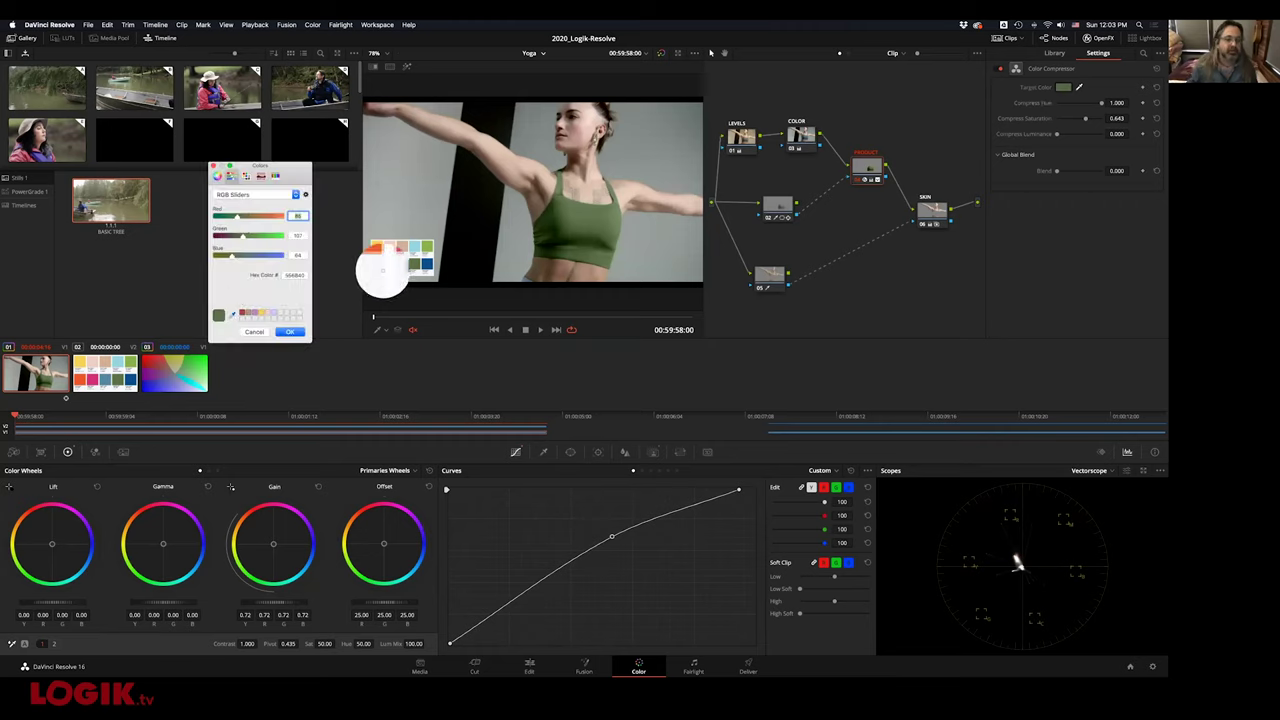
left_click(388, 265)
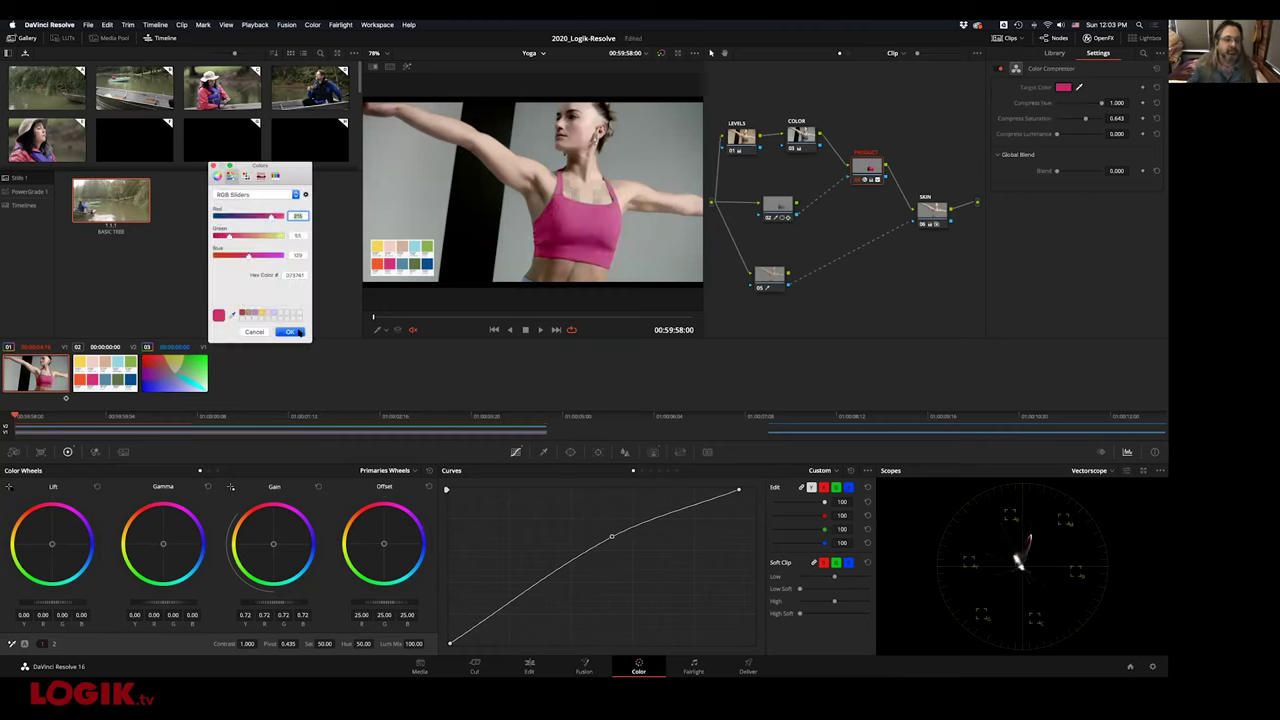
left_click(290, 332)
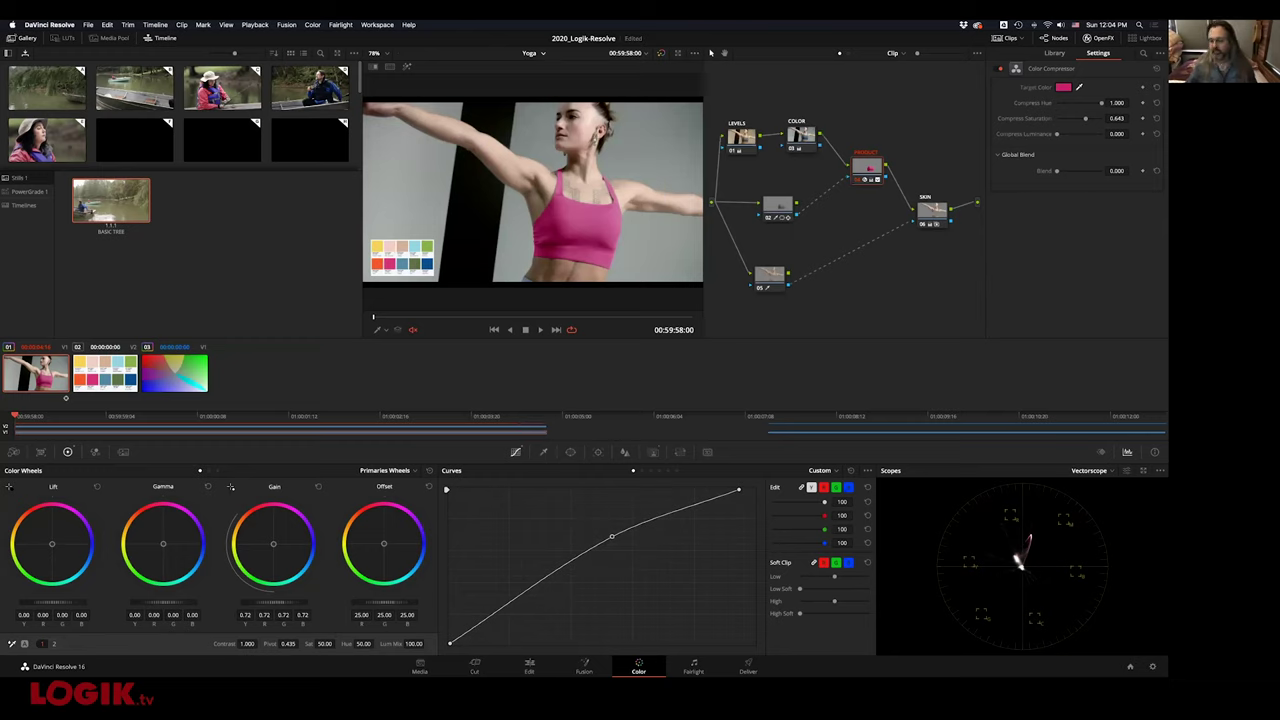
key("Delete")
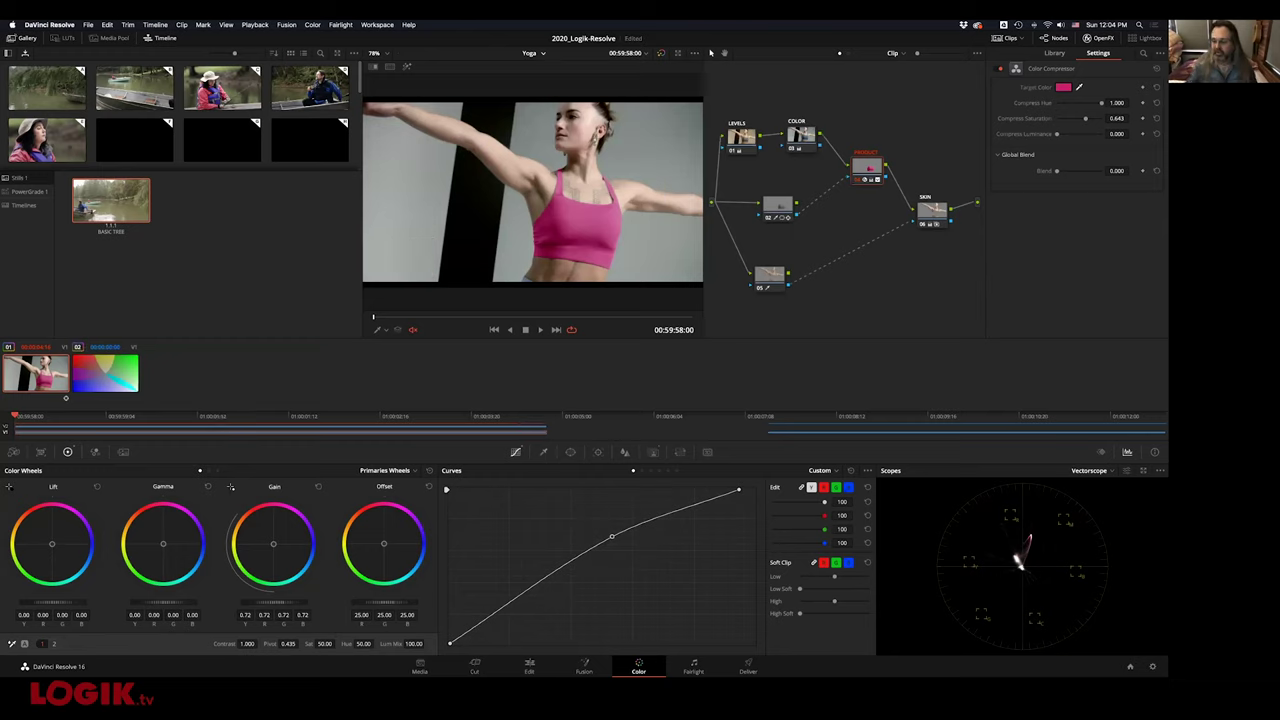
key("space")
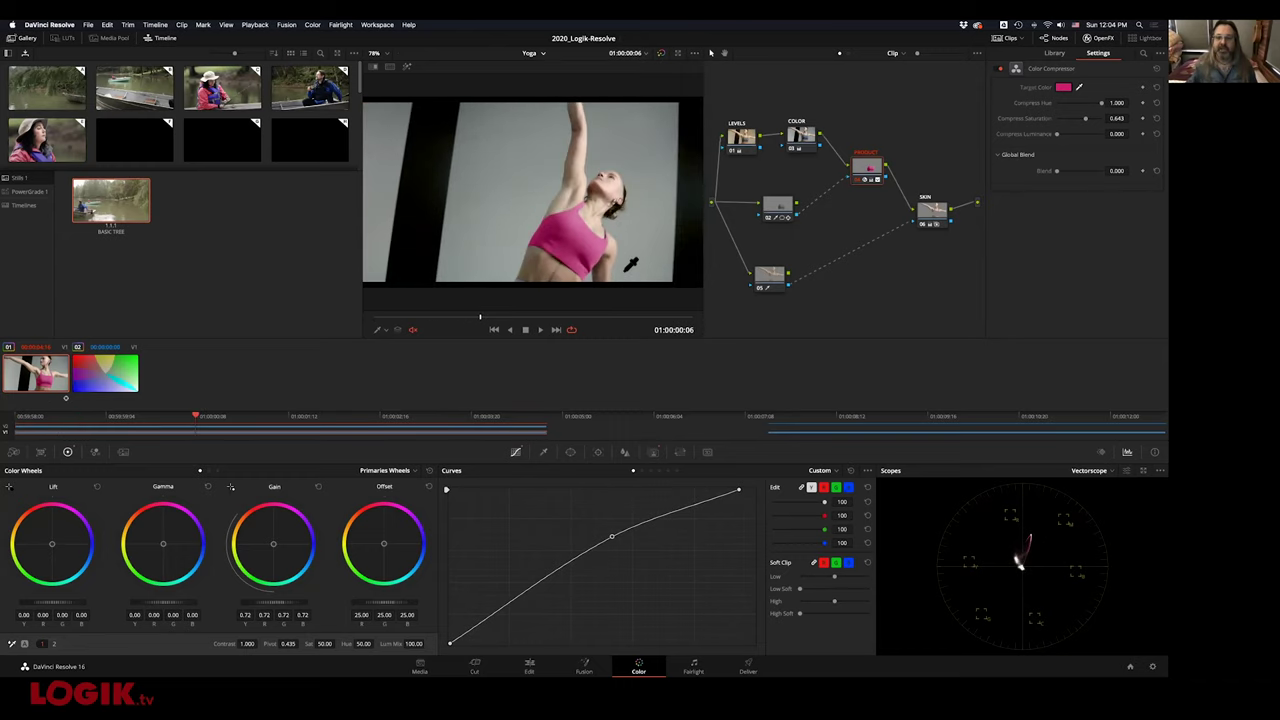
Inspect the COLOR node's grade, then reopen the PRODUCT node's target colour picker
left_click_drag(801, 136, 750, 137)
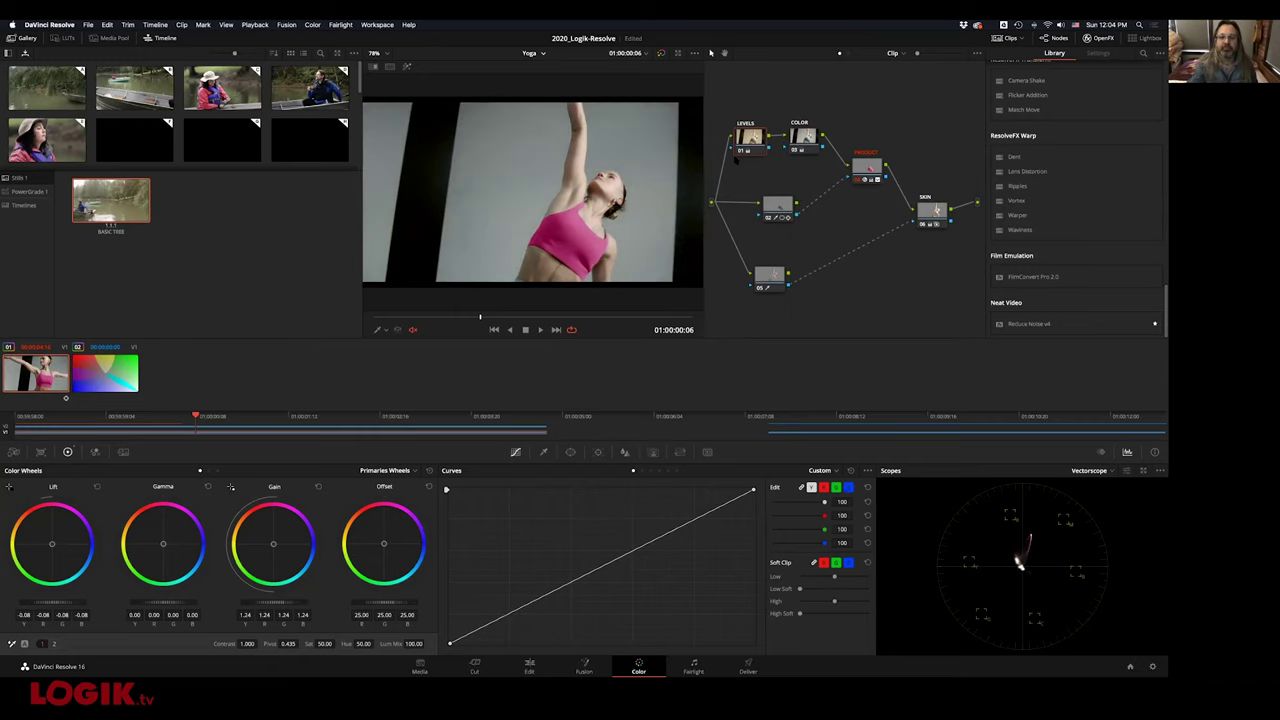
left_click(802, 137)
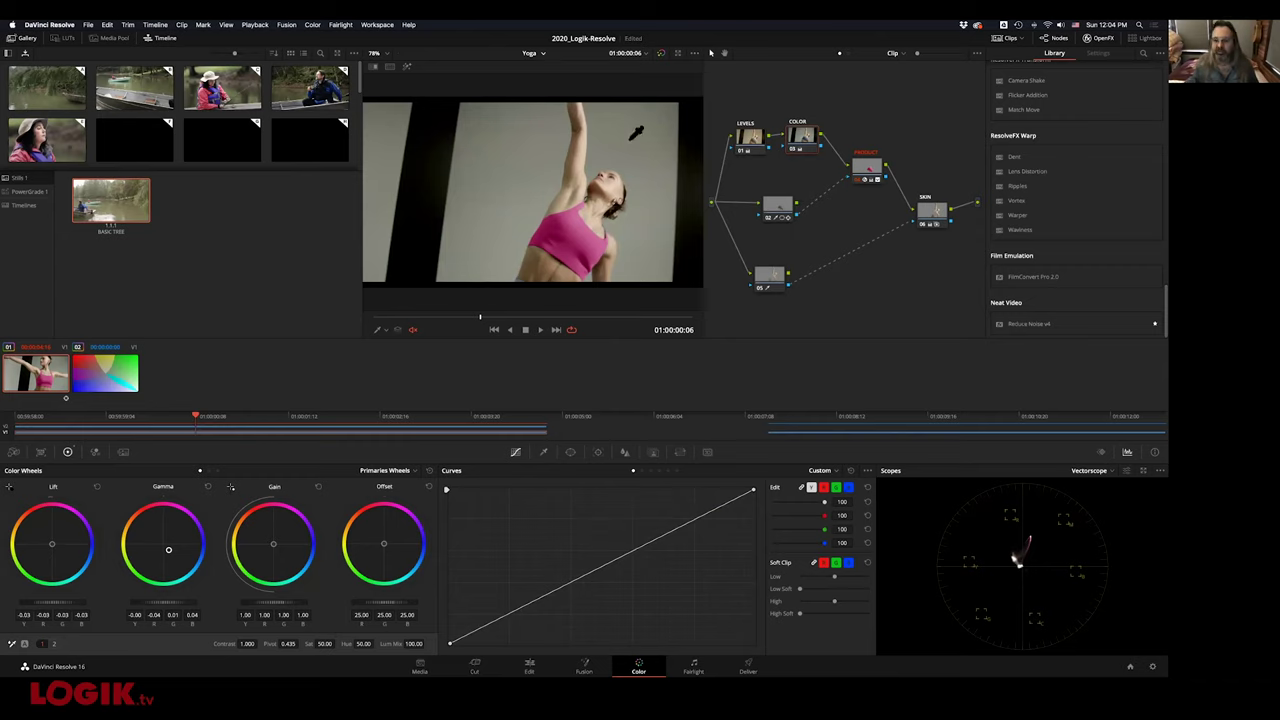
left_click(862, 168)
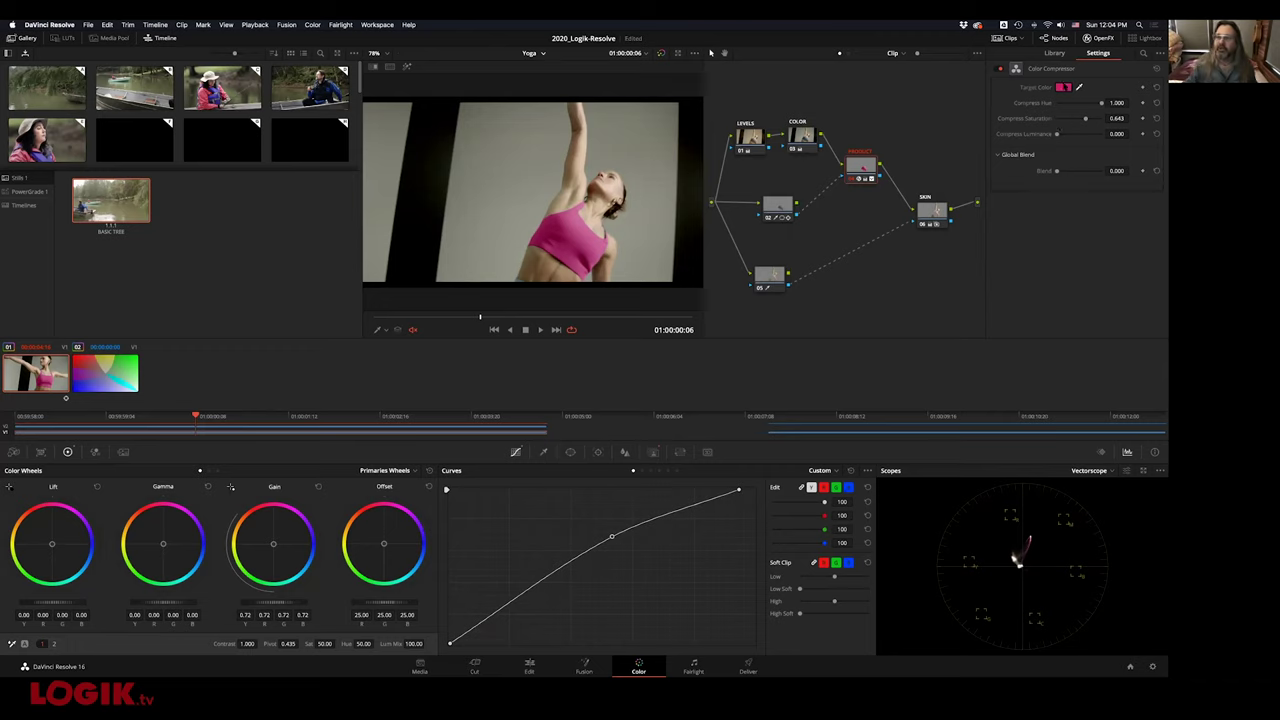
left_click(1064, 88)
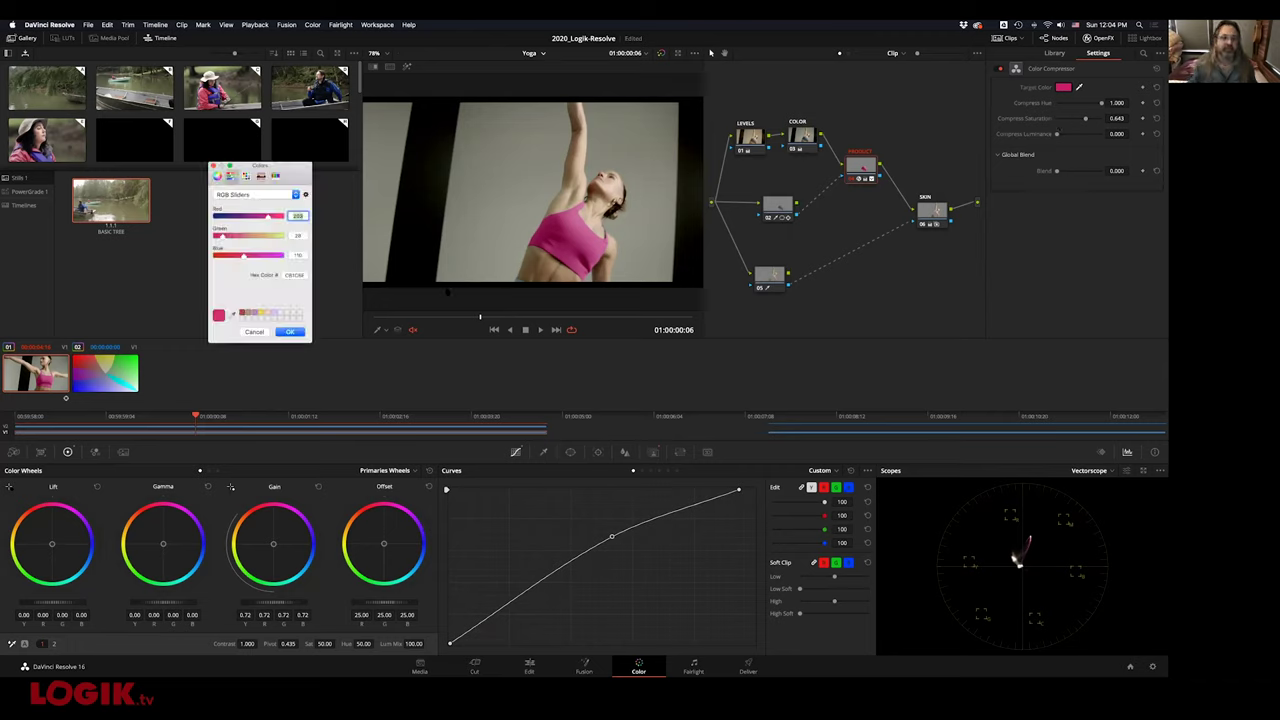
Pick a purple target colour, lower the curve's midpoint slightly, and open Project Settings
left_click(252, 313)
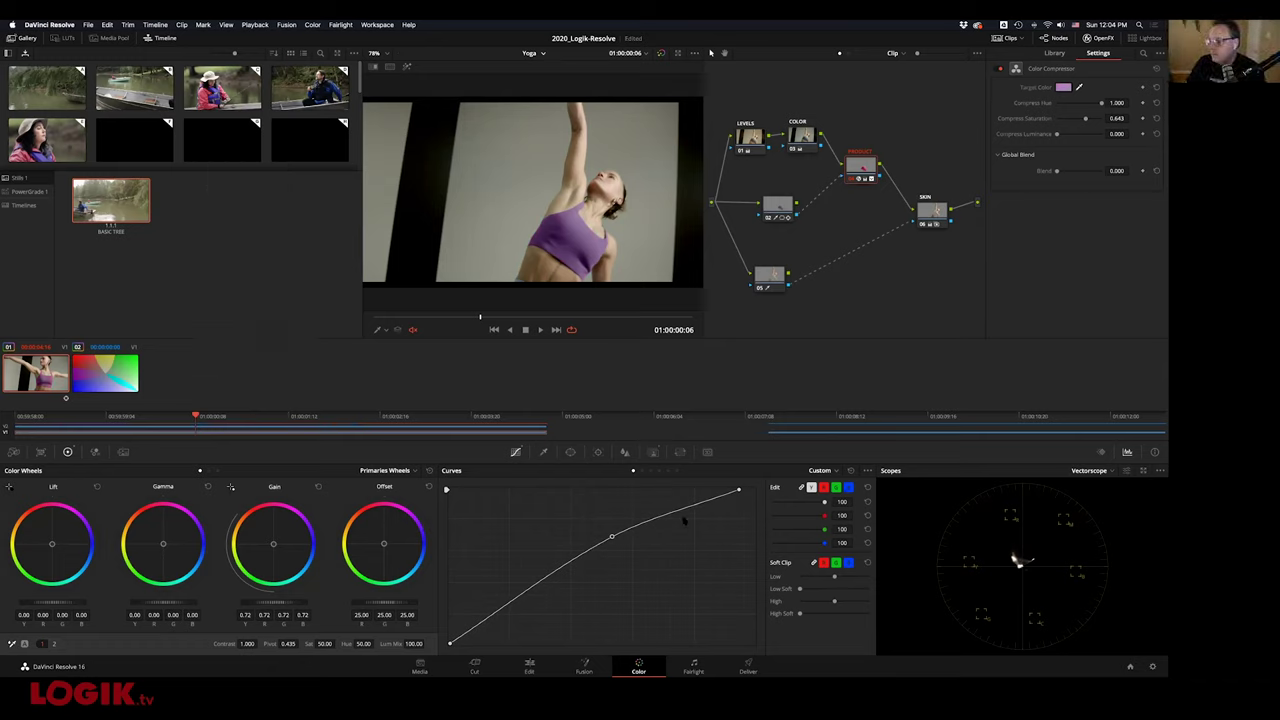
mouse_move(611, 537)
left_mouse_down()
mouse_move(611, 554)
mouse_move(606, 520)
mouse_move(610, 560)
mouse_move(568, 581)
mouse_move(602, 570)
mouse_move(597, 531)
mouse_move(597, 546)
left_mouse_up()
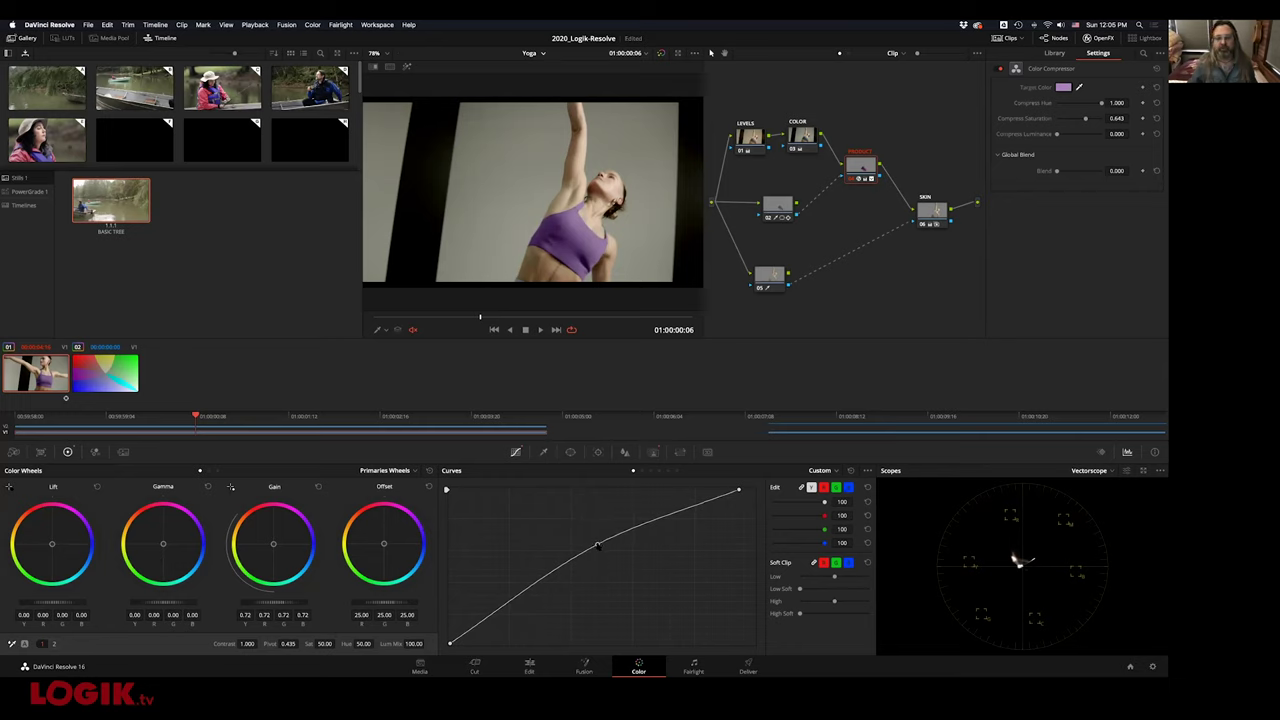
left_click_drag(740, 491, 773, 488)
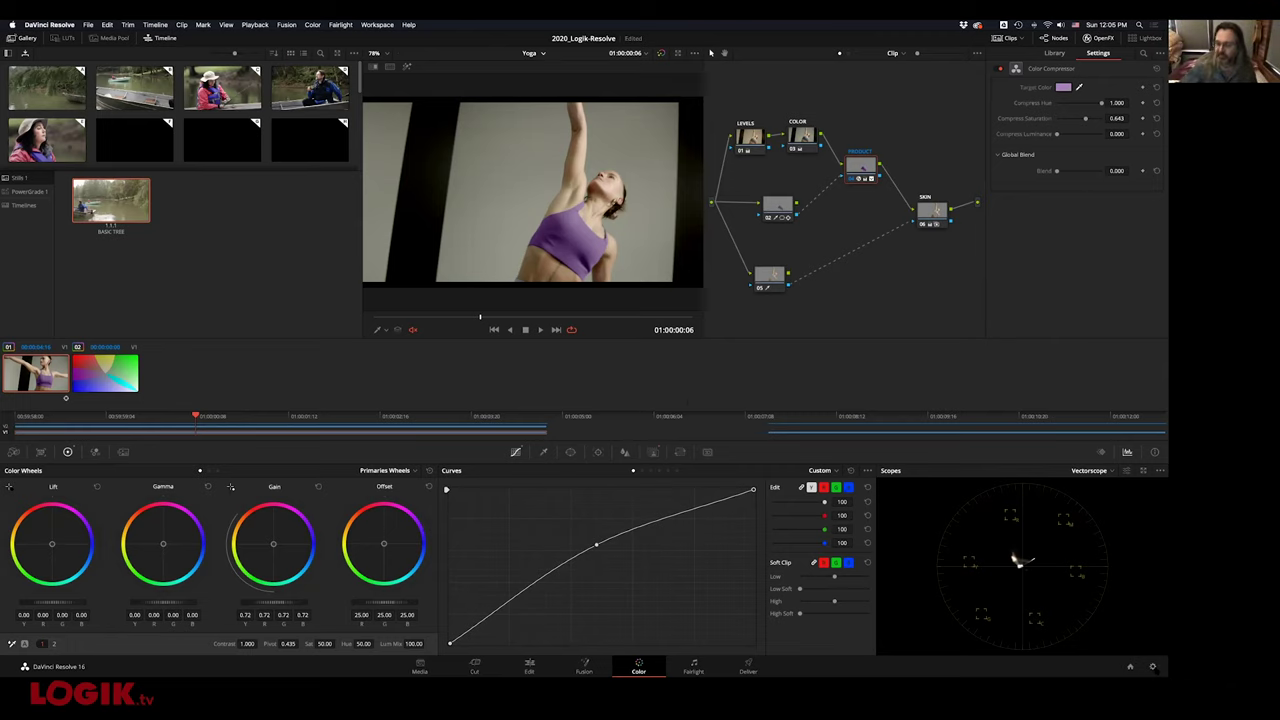
left_click(1152, 666)
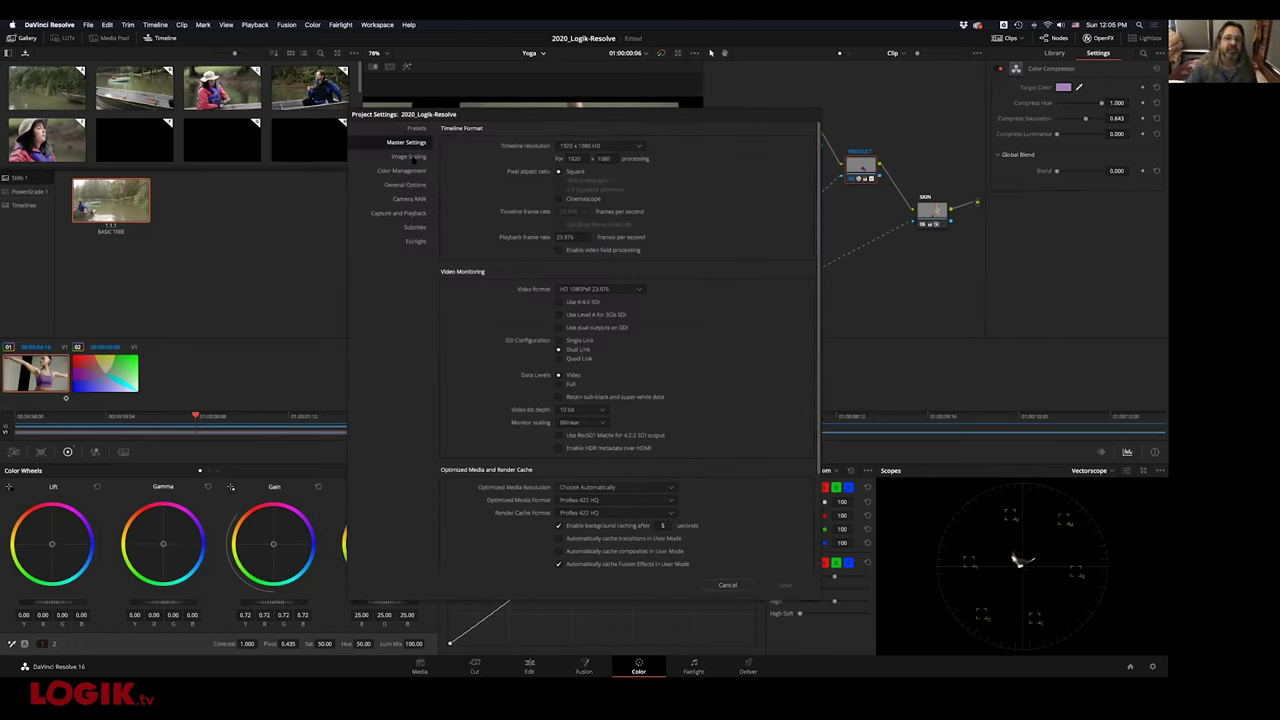
Browse the timeline colour space list under Color Management without changing it
left_click(408, 171)
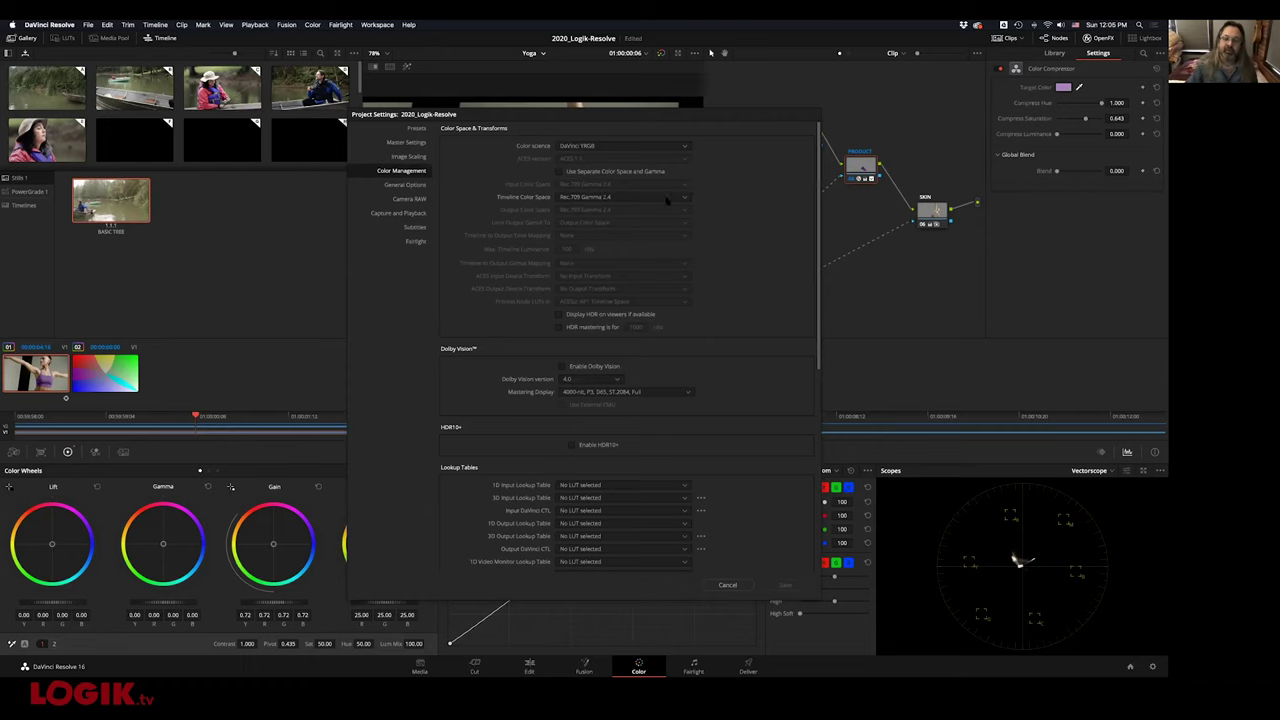
left_click(667, 198)
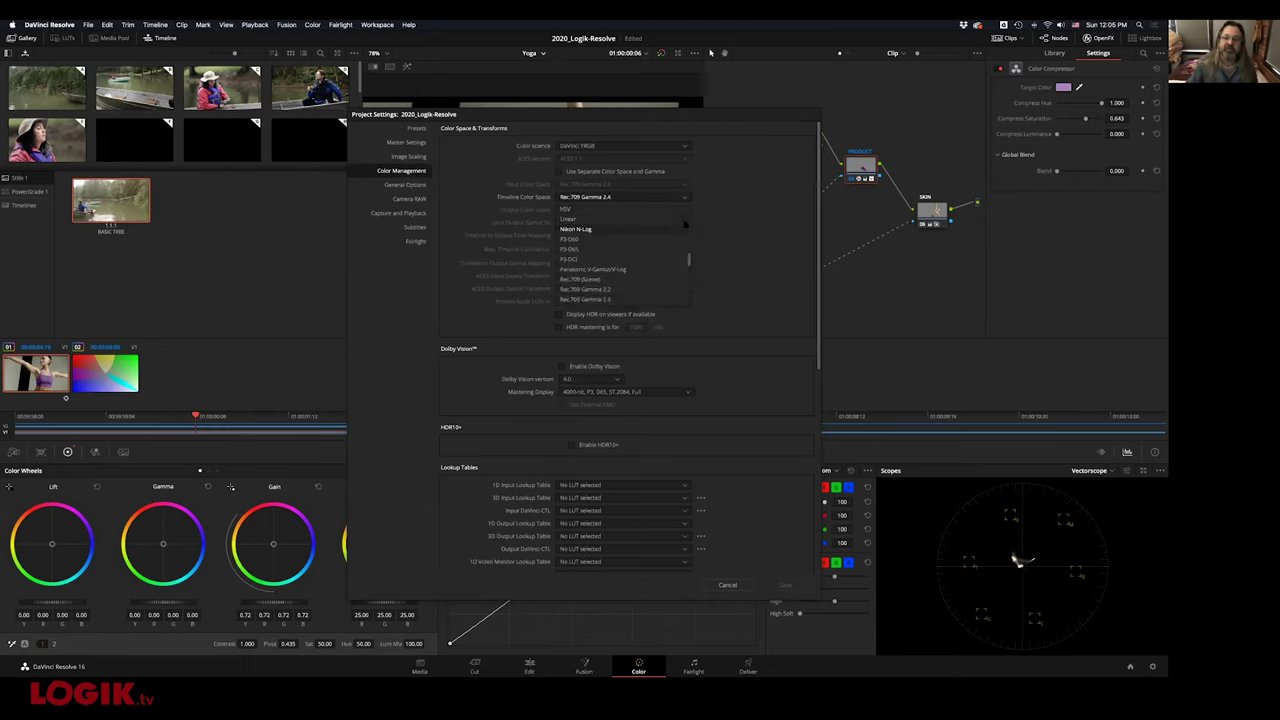
left_click_drag(688, 262, 698, 208)
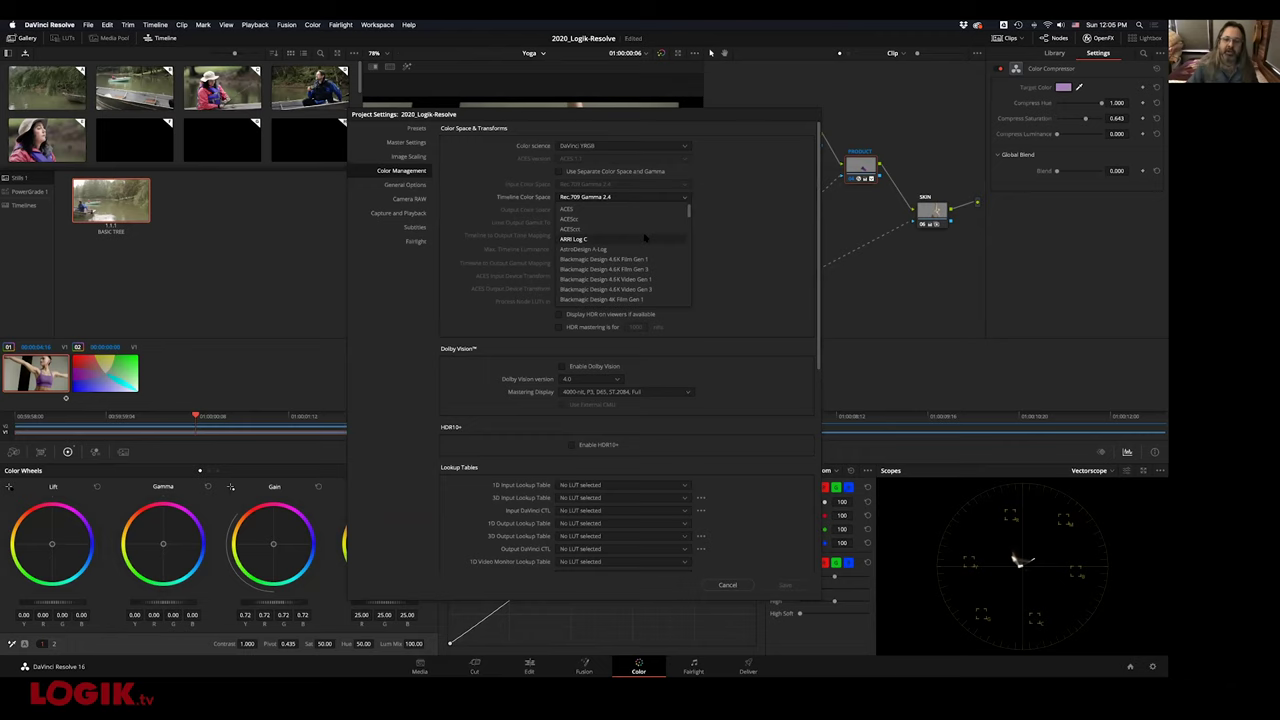
left_click(734, 217)
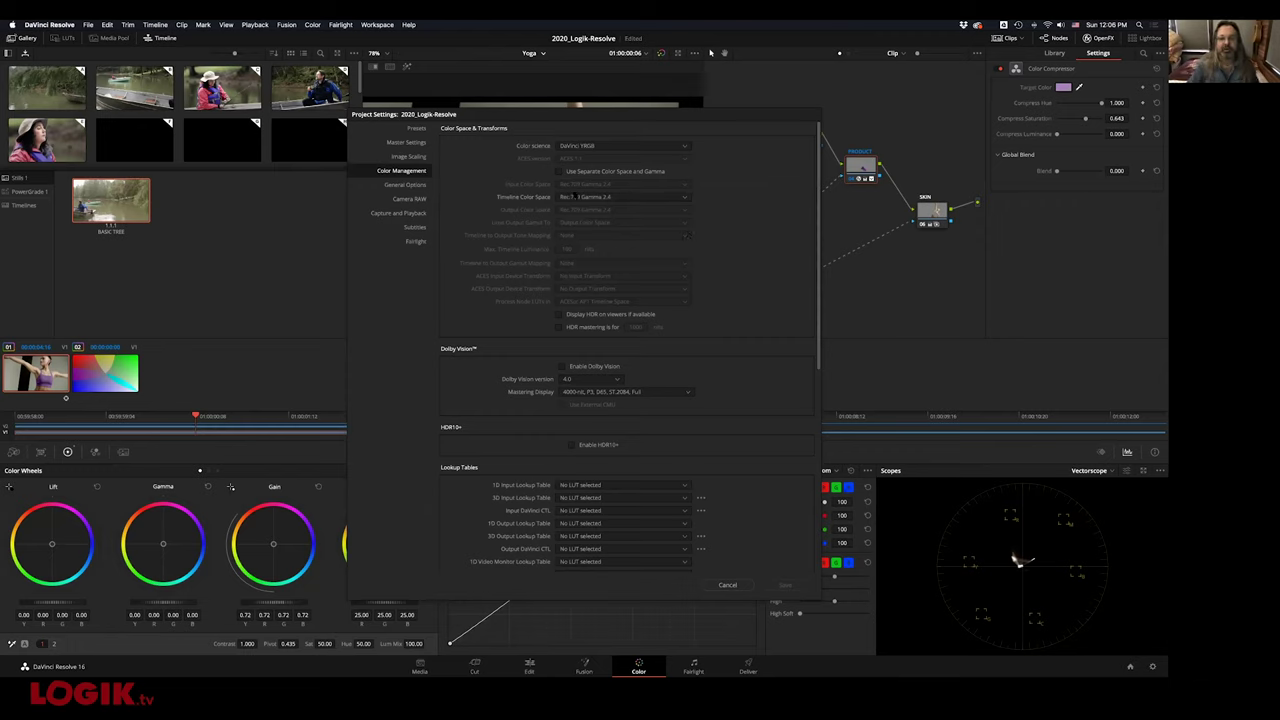
Check gamma and colour science options, cancel Project Settings, and select the PRODUCT node
left_click(560, 172)
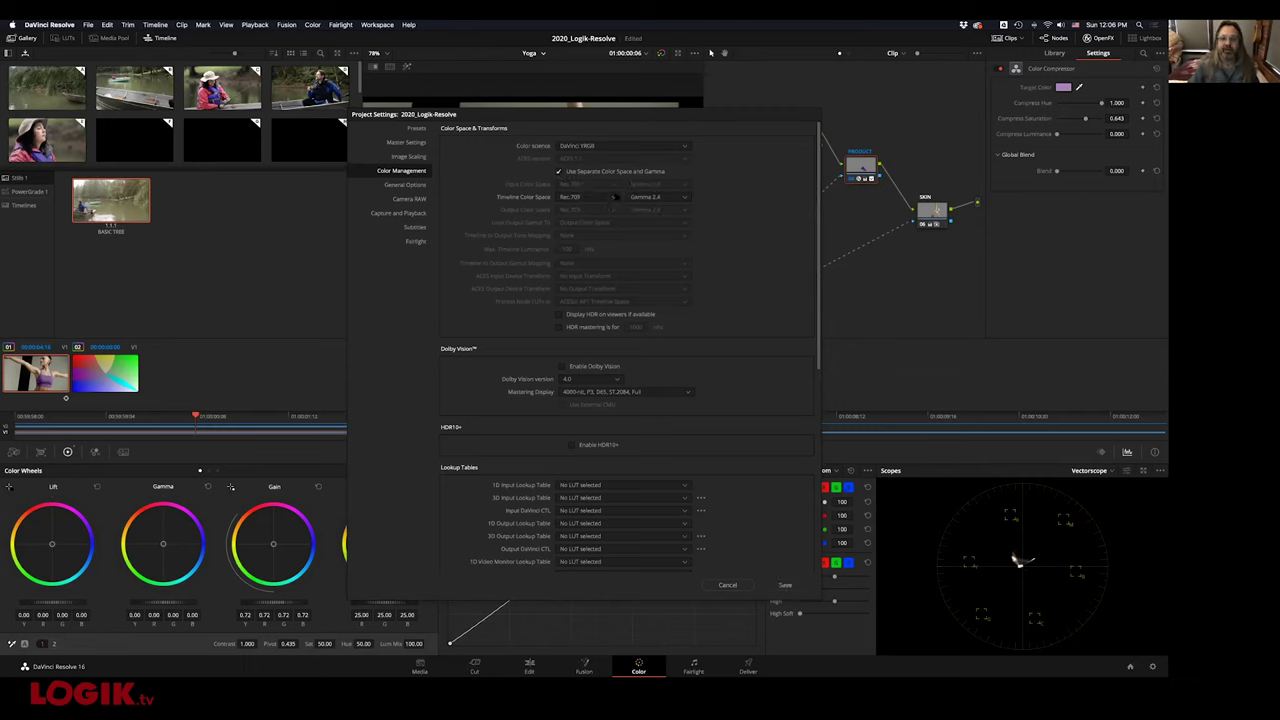
left_click(670, 198)
left_click(658, 196)
left_click(559, 172)
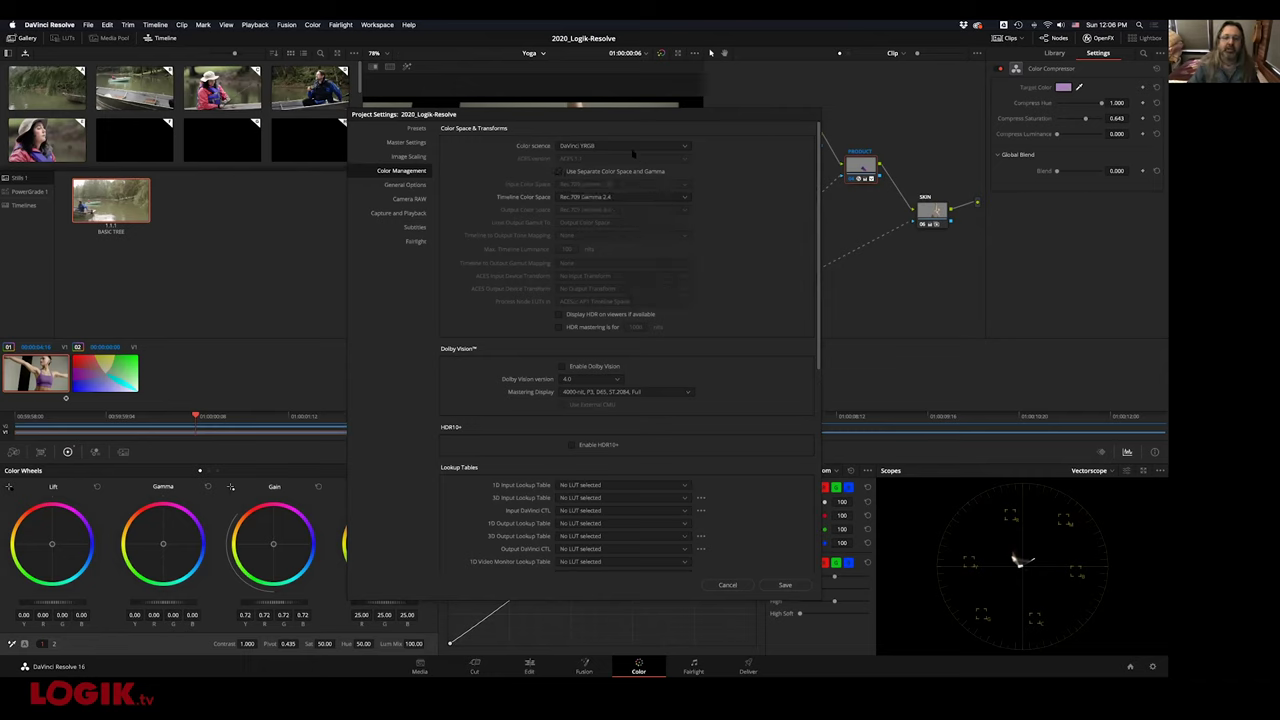
left_click(612, 146)
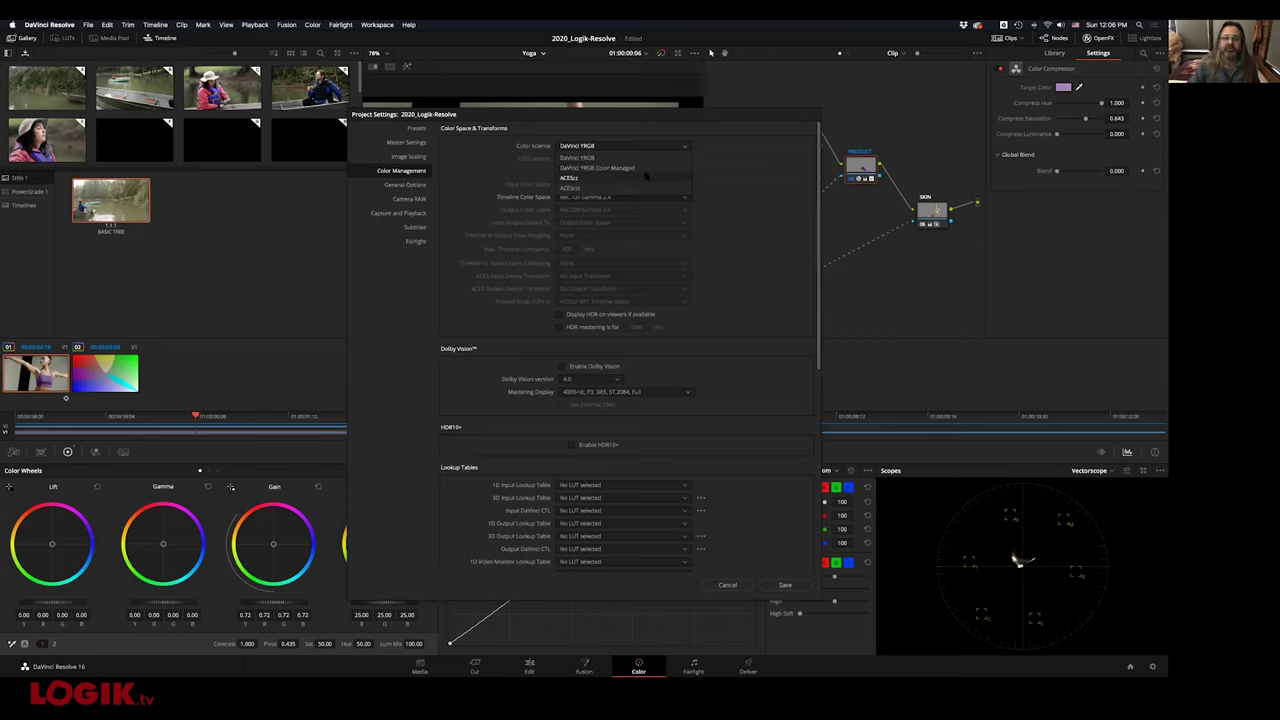
left_click(744, 158)
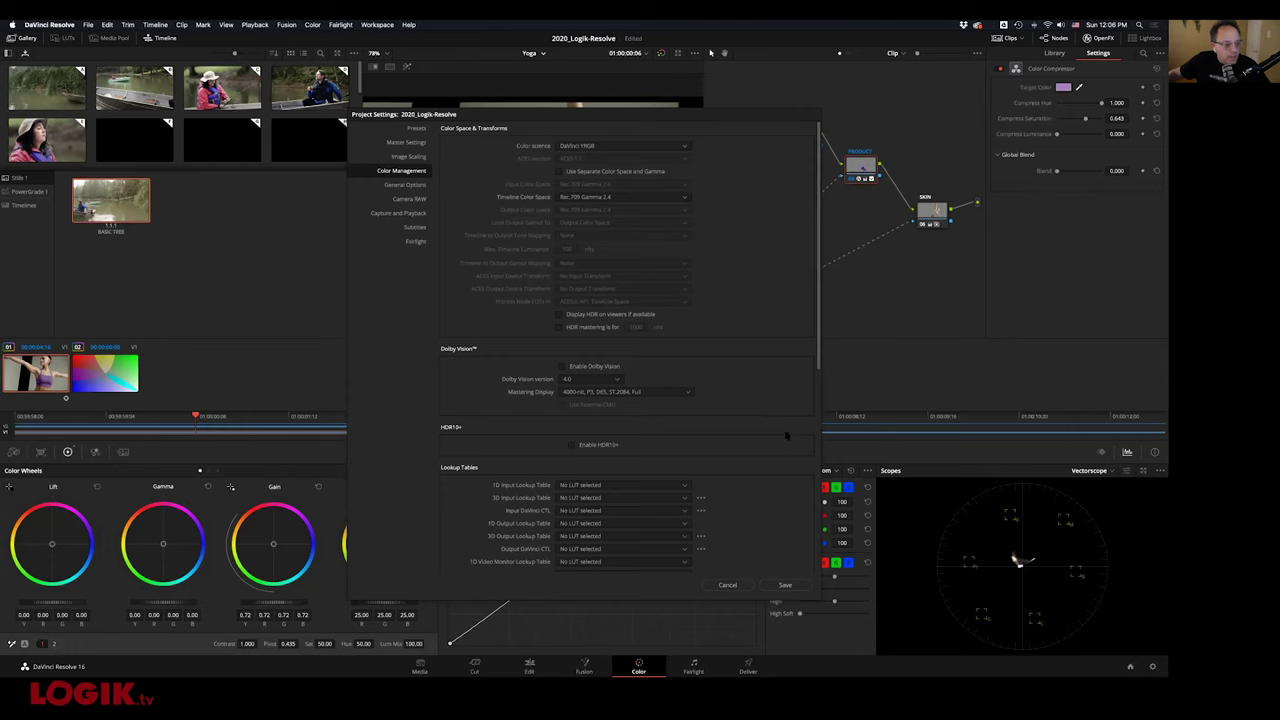
left_click(727, 584)
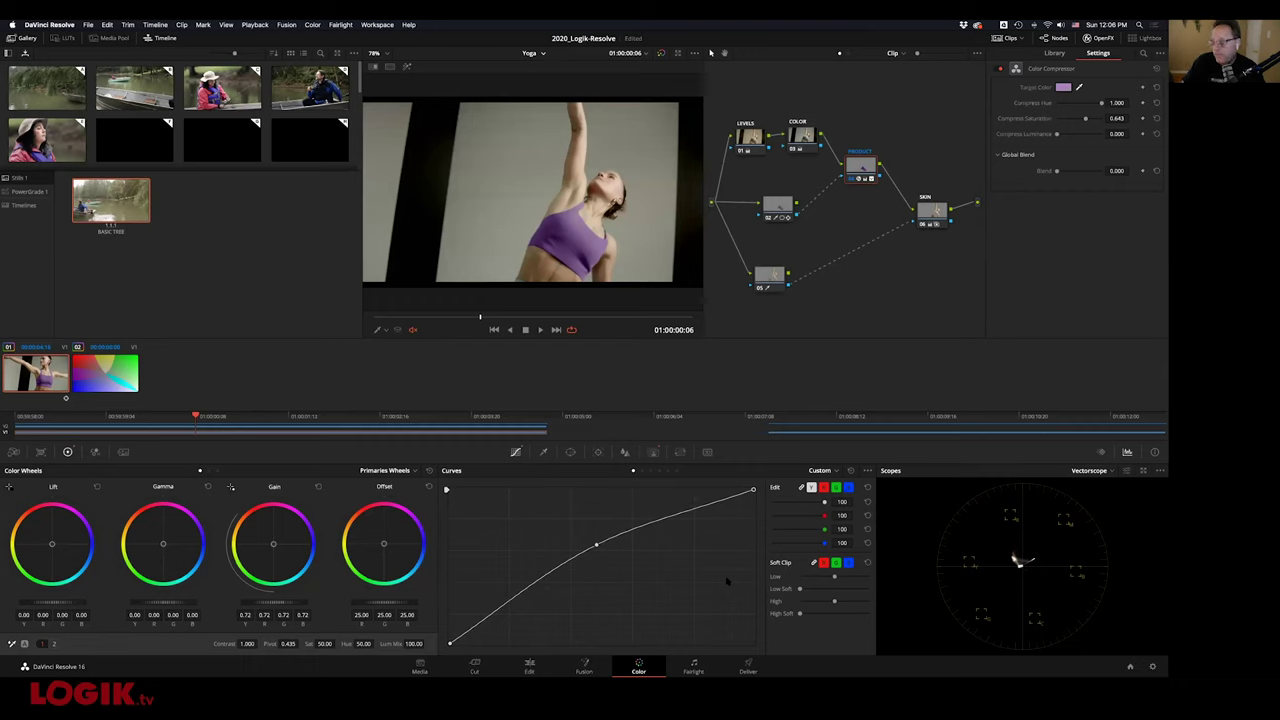
left_click_drag(861, 166, 858, 173)
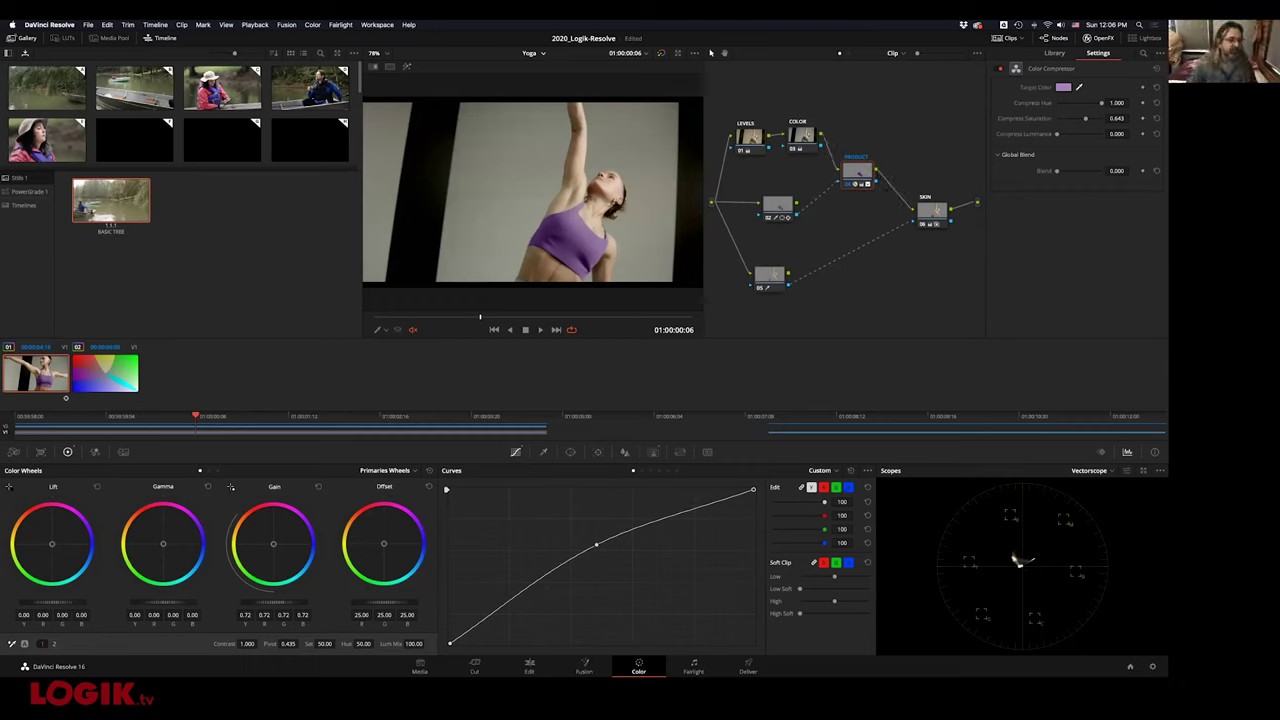
Add a new grade version, delete its PRODUCT node, reposition SKIN, and play the clip
key("super+y")
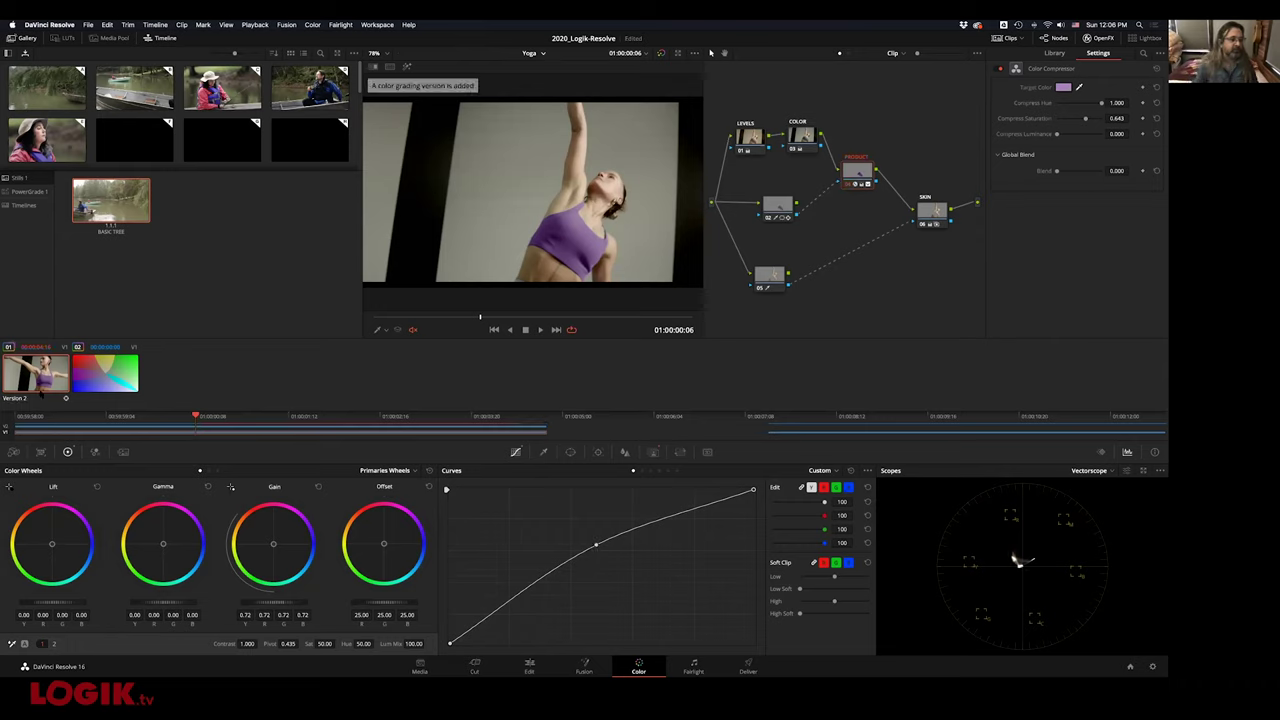
left_click_drag(856, 170, 867, 178)
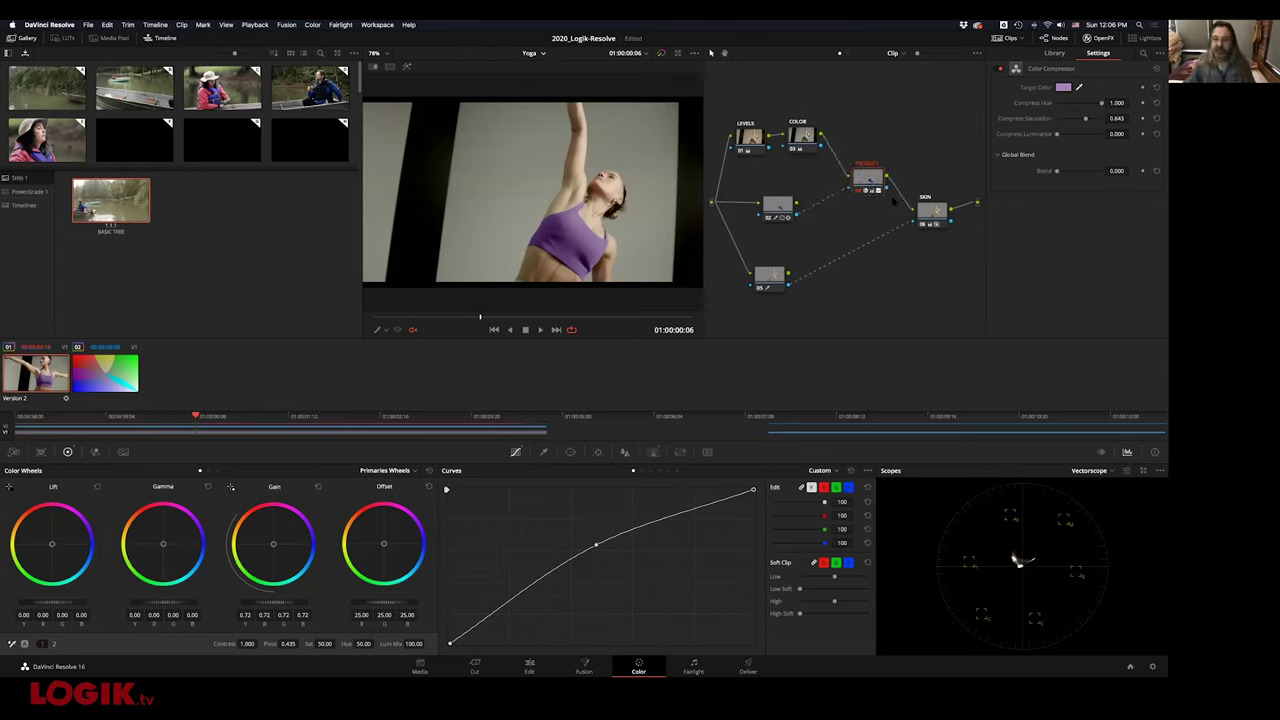
key("Delete")
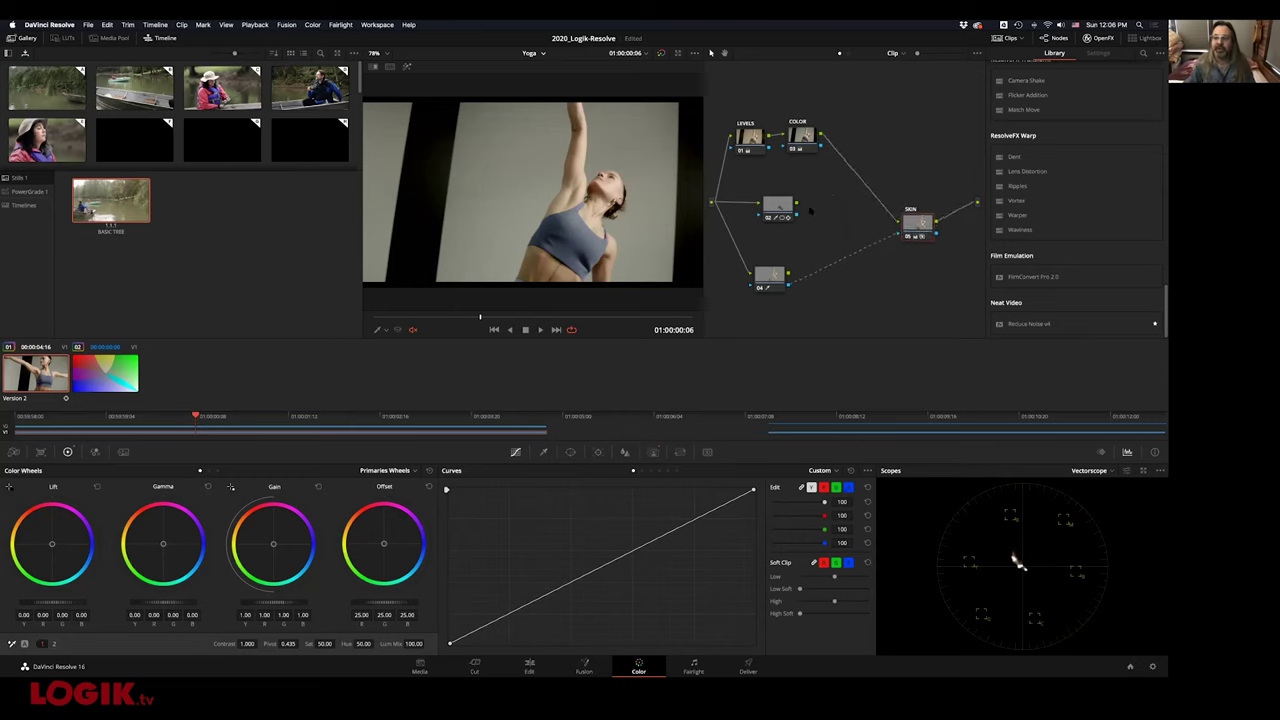
left_click_drag(915, 216, 923, 184)
left_click_drag(778, 208, 768, 208)
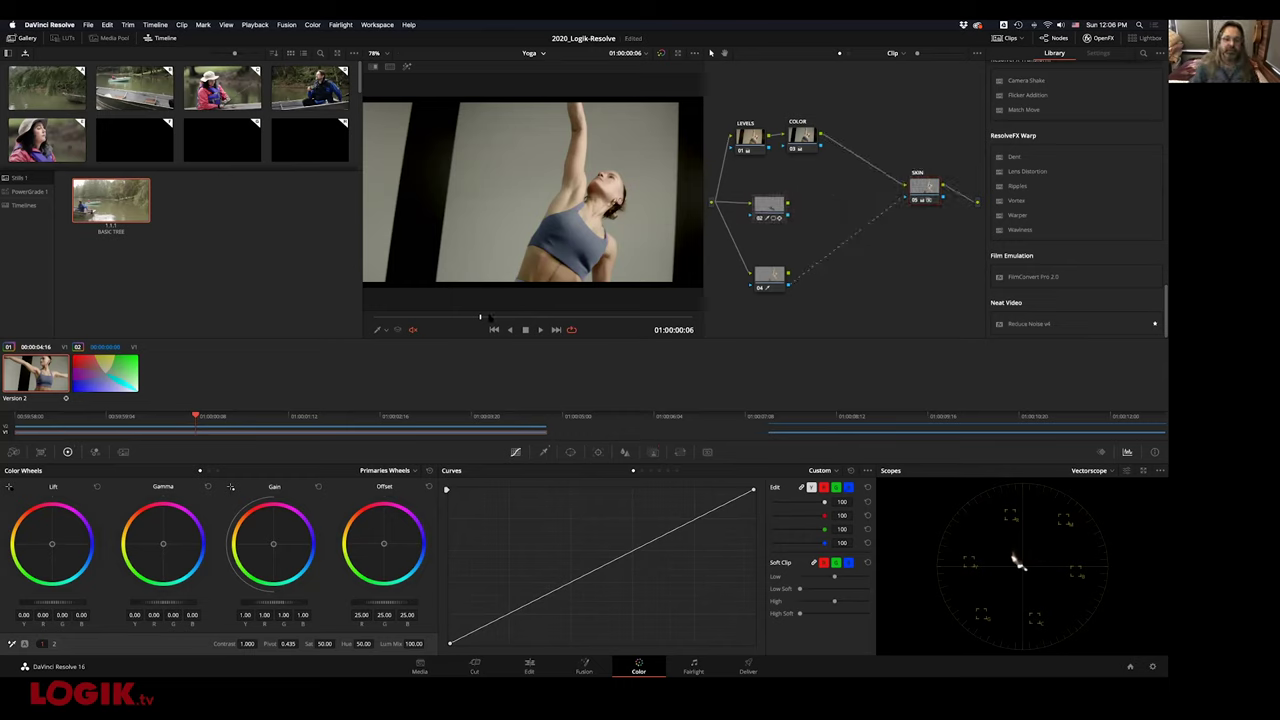
key("space")
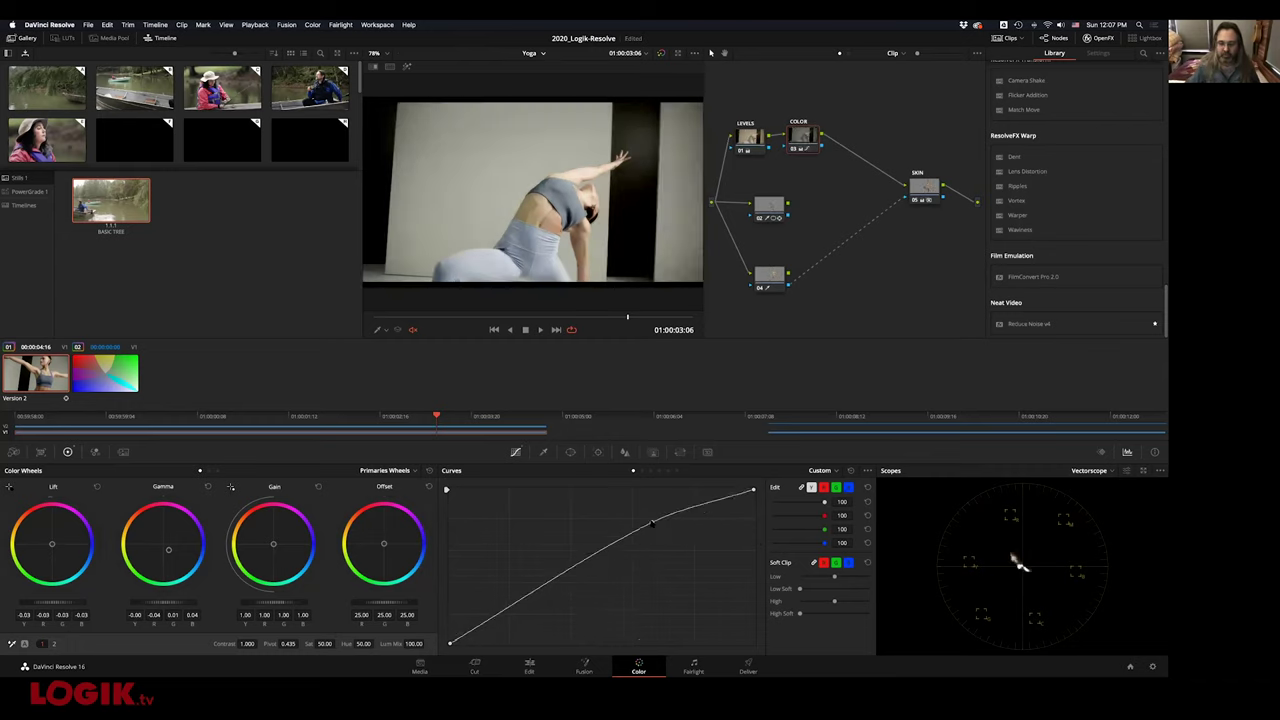
Test a point on the custom curve, restore it straight, and switch to Hue vs Hue
left_click(641, 551)
left_click_drag(641, 551, 631, 551)
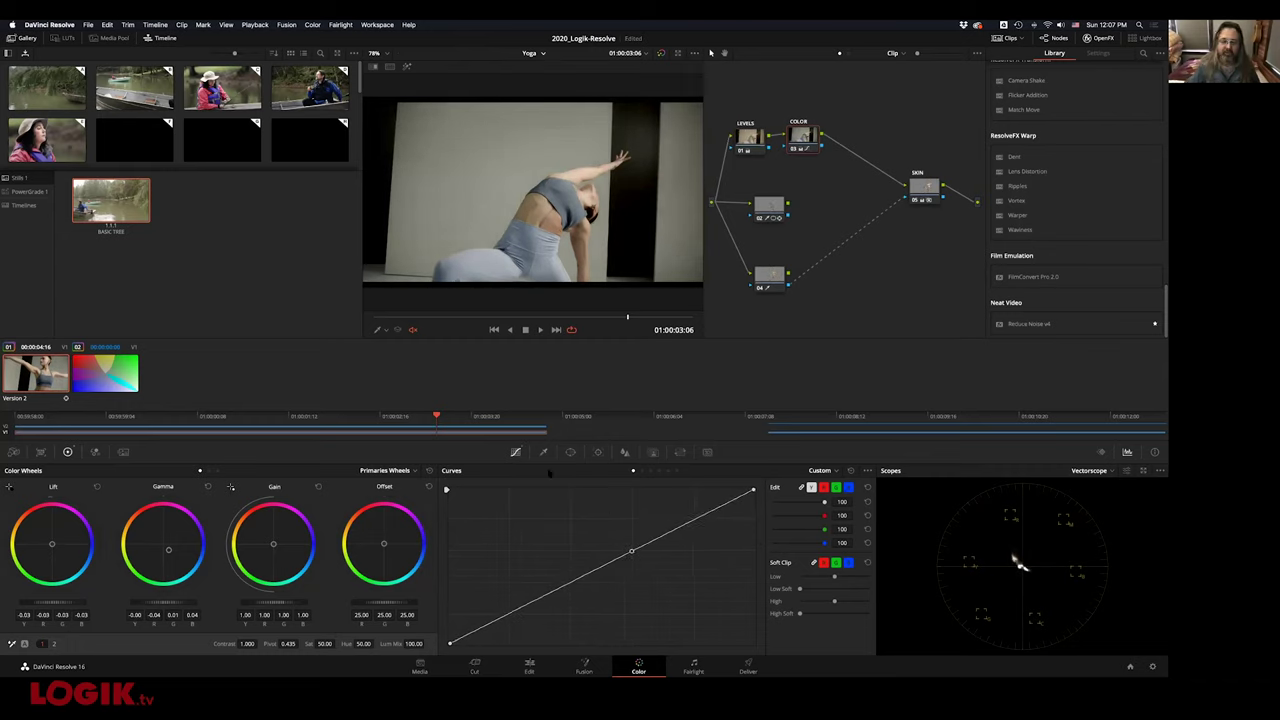
left_click(641, 471)
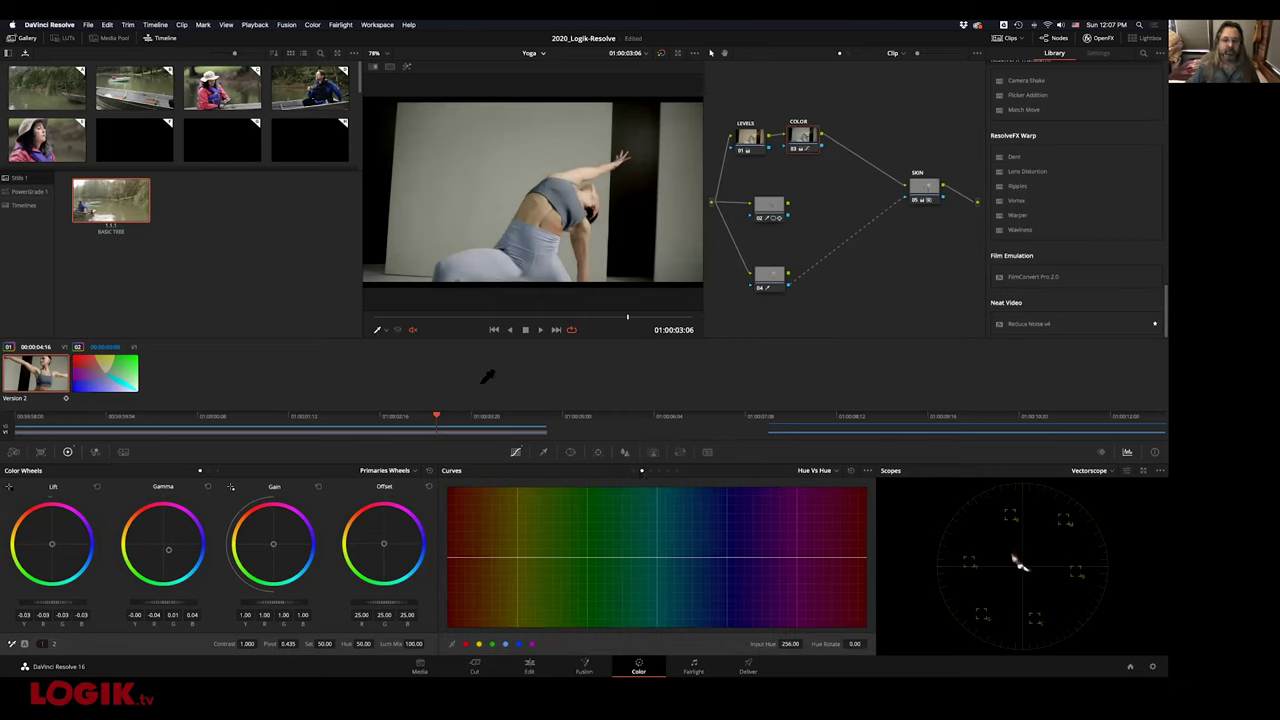
Sample the dancer's skin on Hue vs Hue, shift it toward green, then reset the curve flat
left_click(541, 210)
left_click_drag(484, 557, 488, 583)
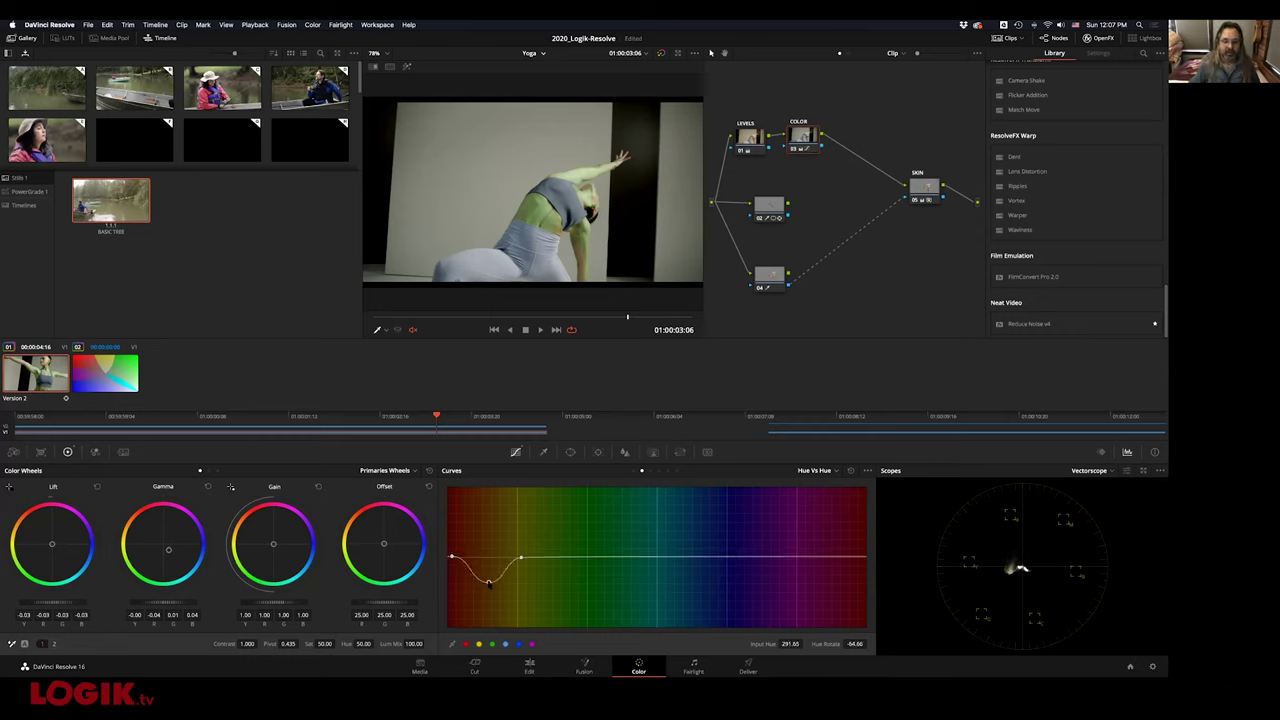
left_click(850, 470)
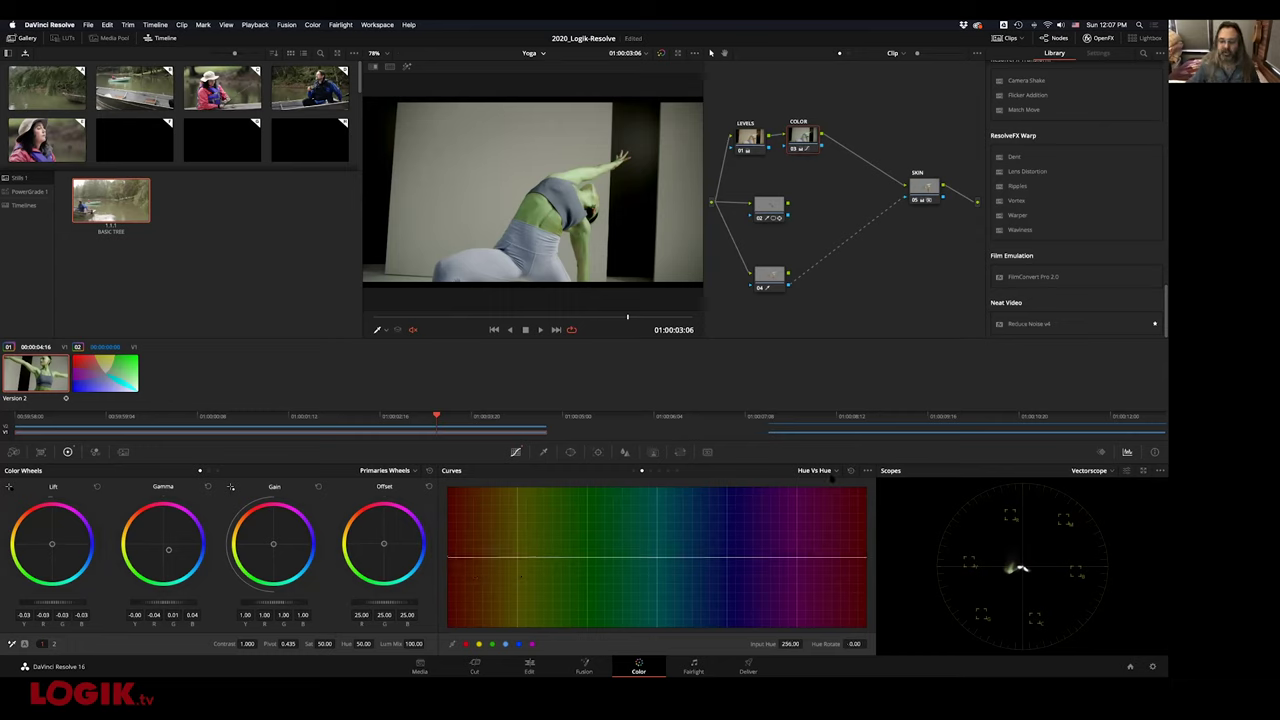
Try lowering skin-tone saturation on the Hue vs Sat curve, then go to the Edit page
left_click(651, 471)
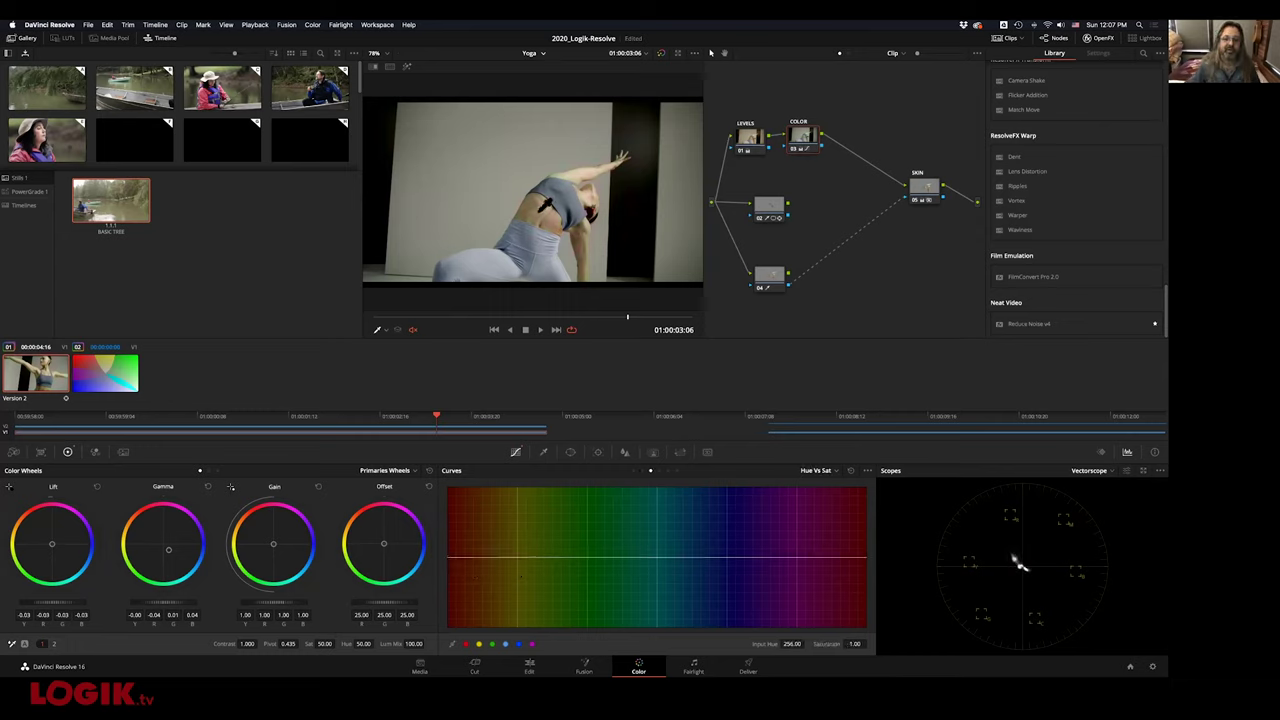
left_click(541, 233)
mouse_move(483, 557)
left_mouse_down()
mouse_move(483, 613)
mouse_move(489, 558)
left_mouse_up()
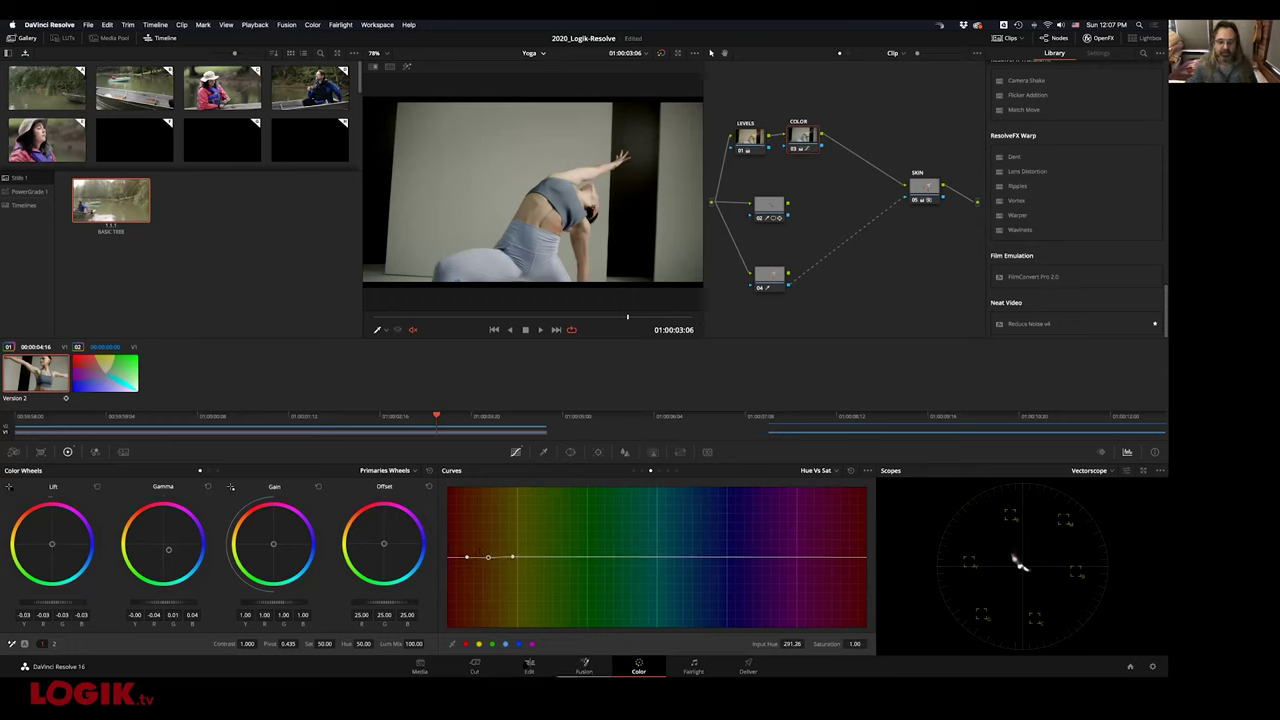
left_click(529, 666)
Load the BOATING 30 VFX timeline and move the playhead to a later boating shot
left_click(787, 52)
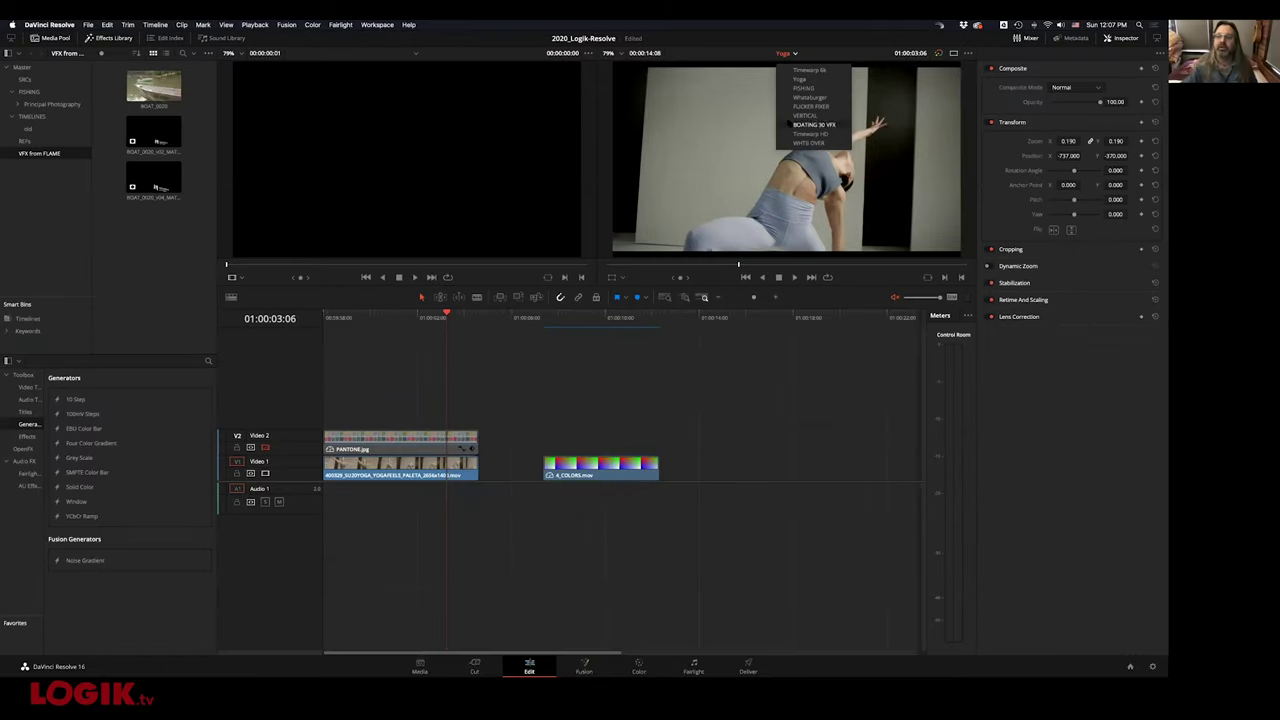
left_click(808, 125)
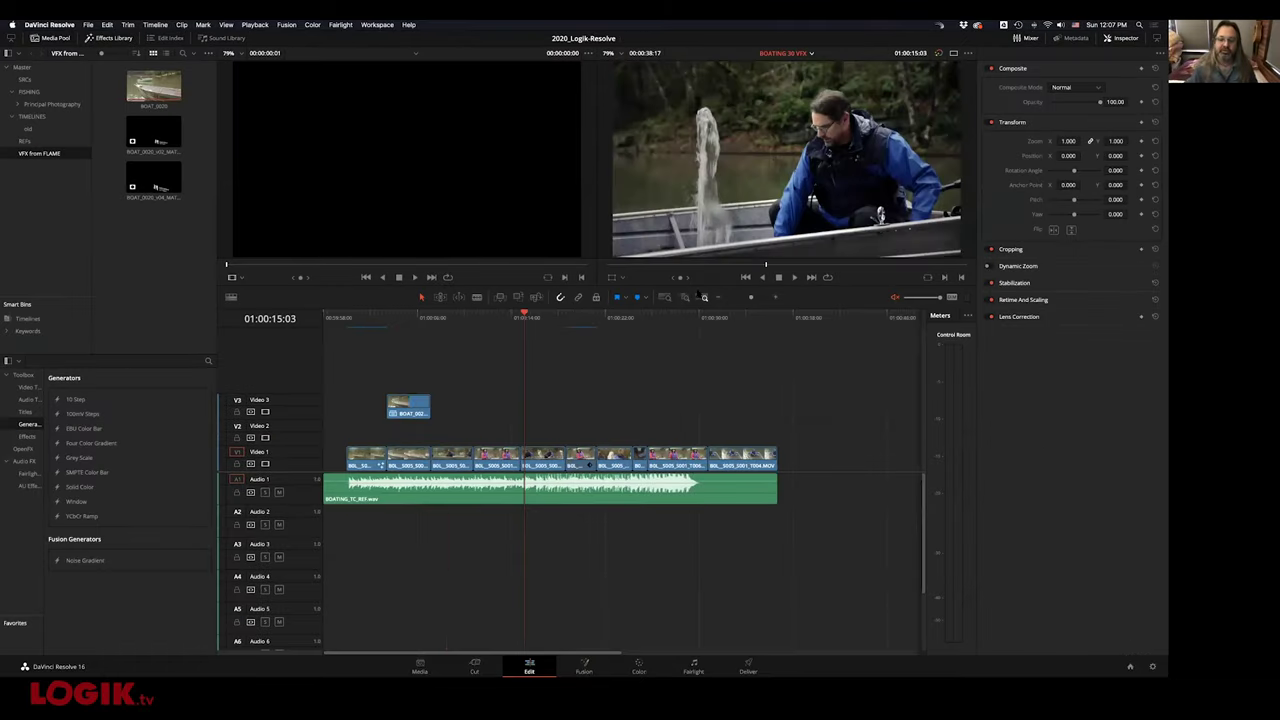
left_click(677, 318)
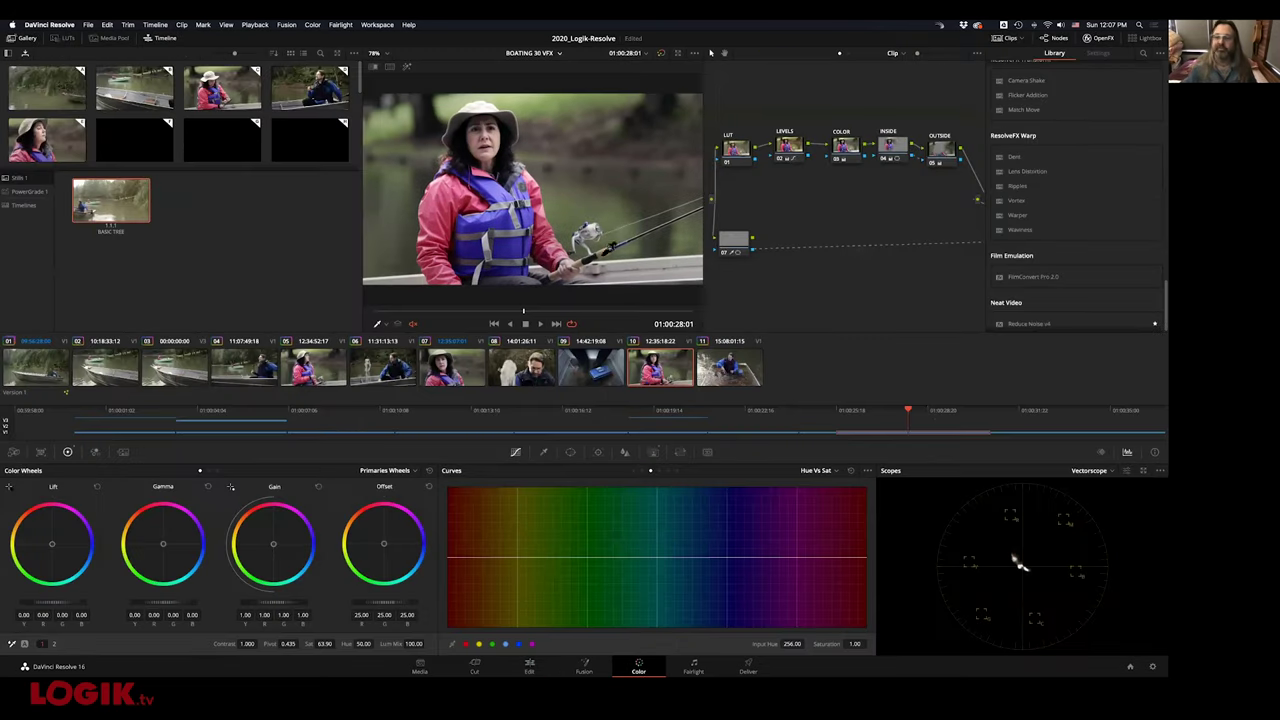
On the Color page, move the OUTSIDE node down and add a serial node after it
key("shift+6")
left_click_drag(940, 150, 840, 196)
key("alt+s")
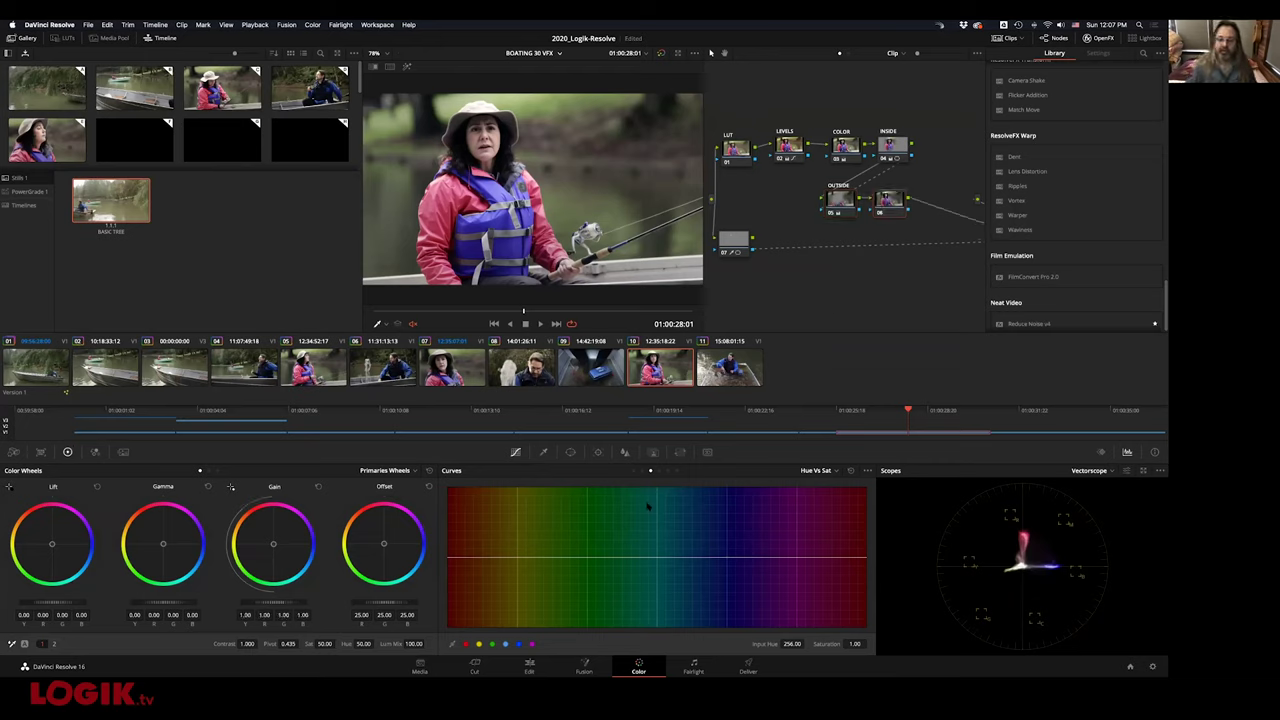
Desaturate the blue life jacket almost completely on Hue vs Sat, widening the blue range
left_click(503, 188)
left_click_drag(730, 557, 731, 604)
left_click_drag(713, 557, 767, 557)
mouse_move(731, 604)
left_mouse_down()
mouse_move(734, 626)
mouse_move(734, 595)
left_mouse_up()
On the Lum vs Sat curve, pull saturation down to zero in the shadows and highlights
left_click(659, 471)
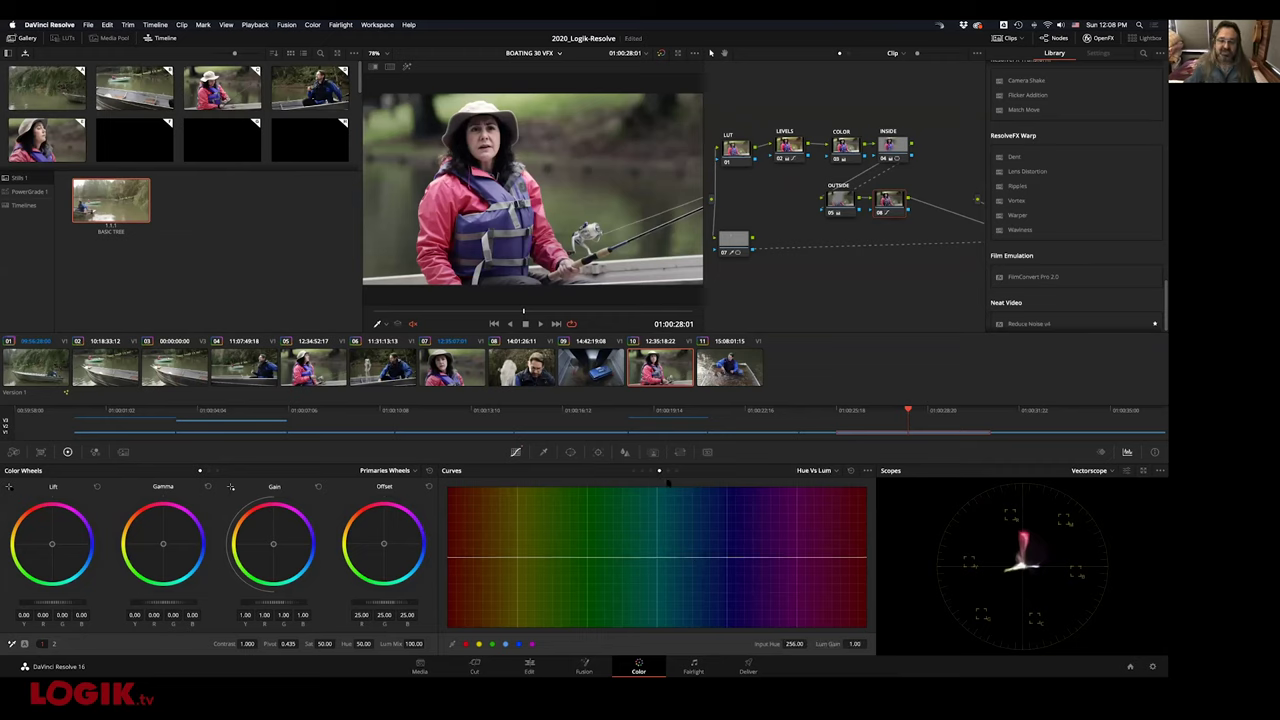
left_click(667, 471)
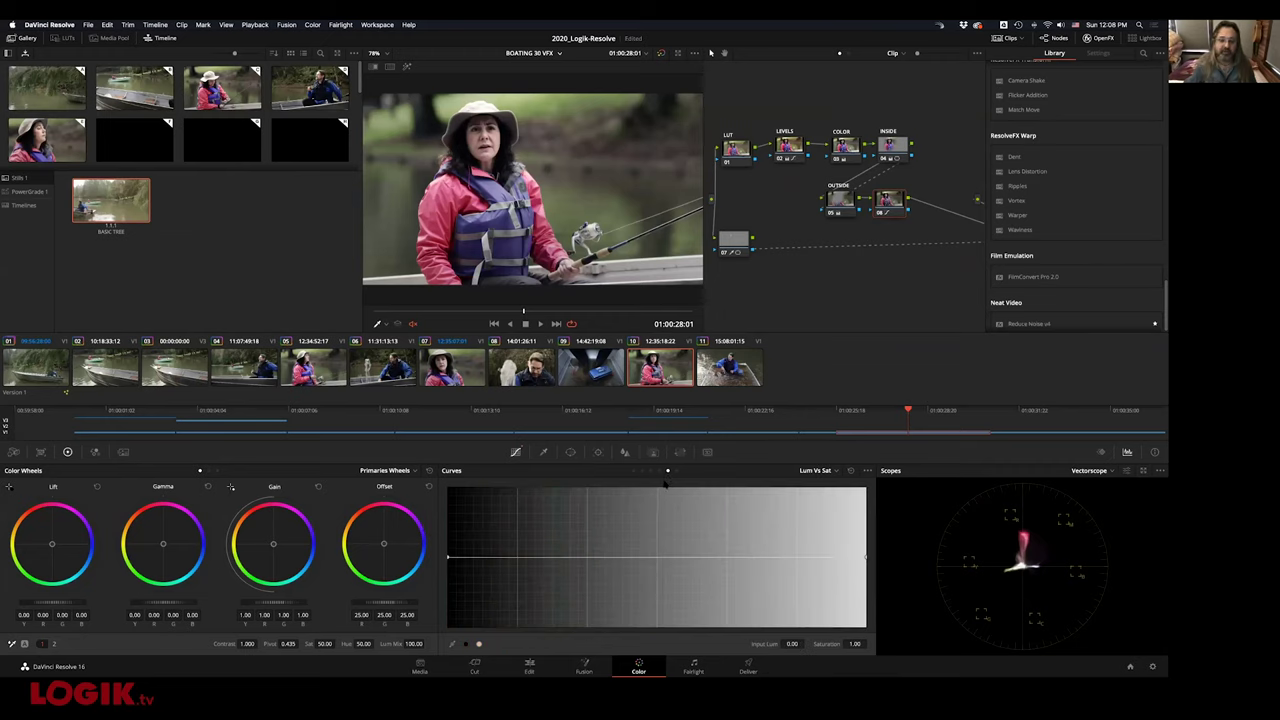
left_click(676, 471)
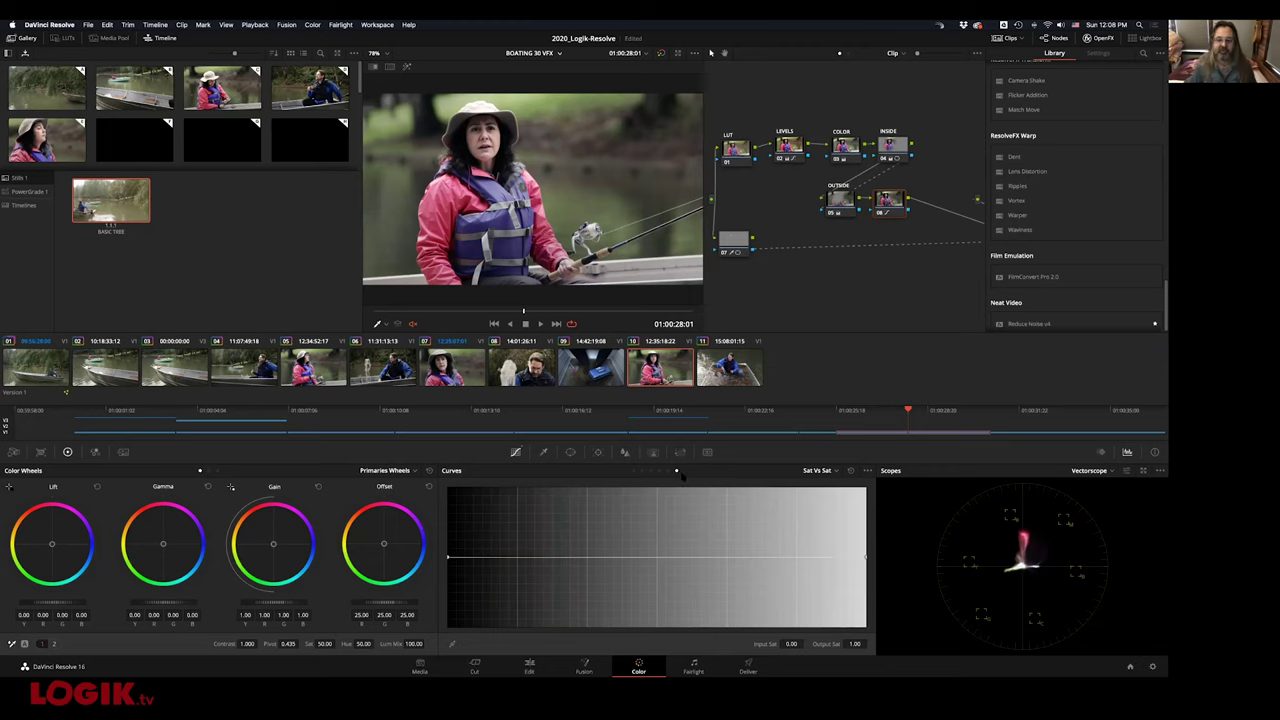
left_click(668, 471)
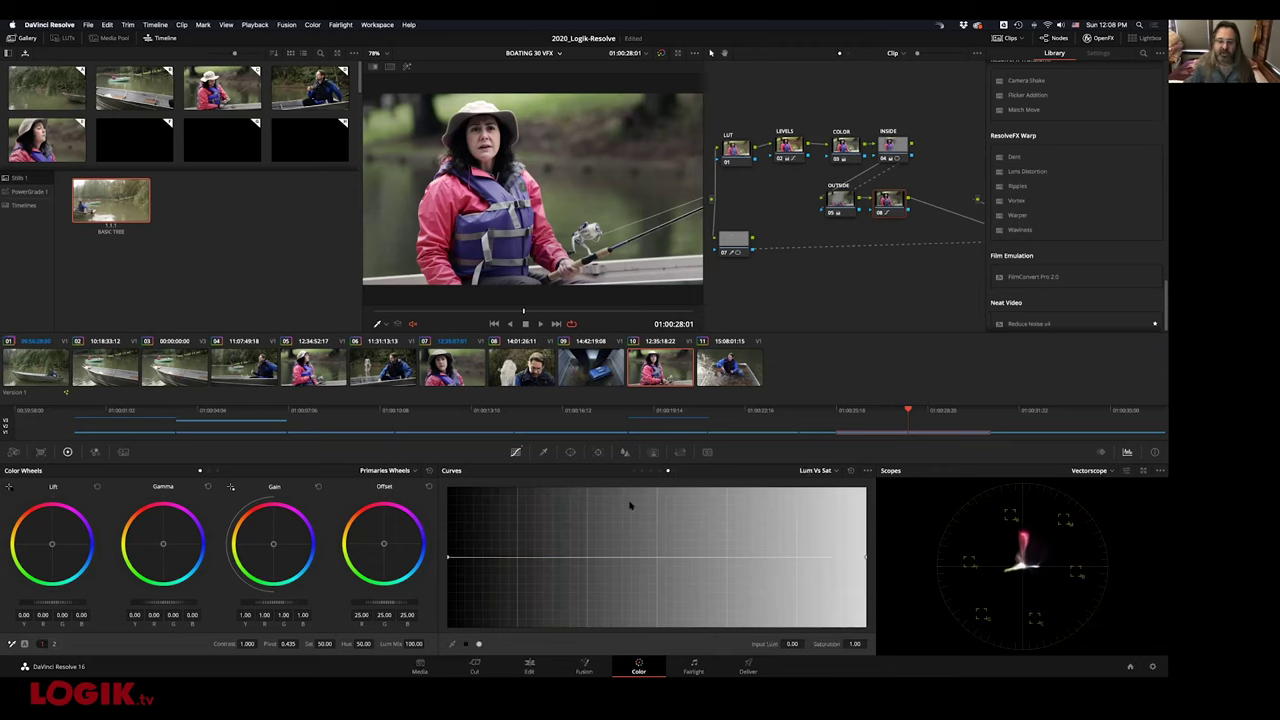
left_click(512, 558)
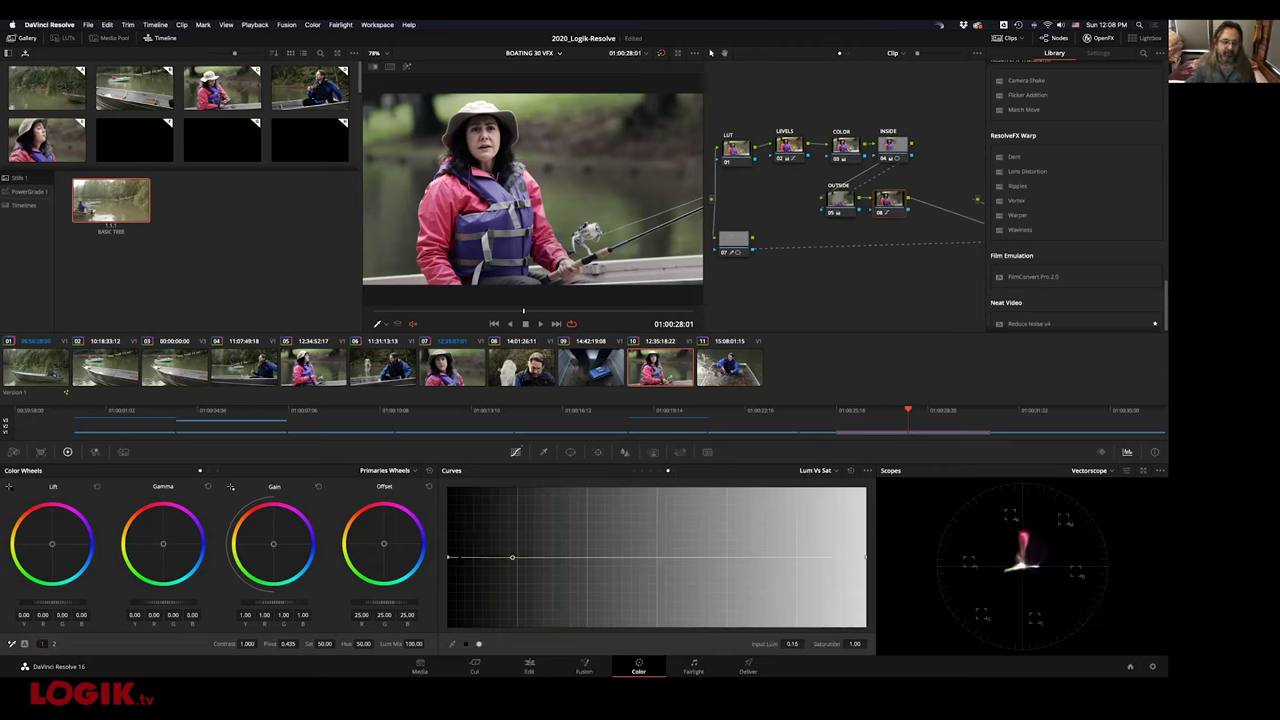
left_click_drag(448, 557, 449, 625)
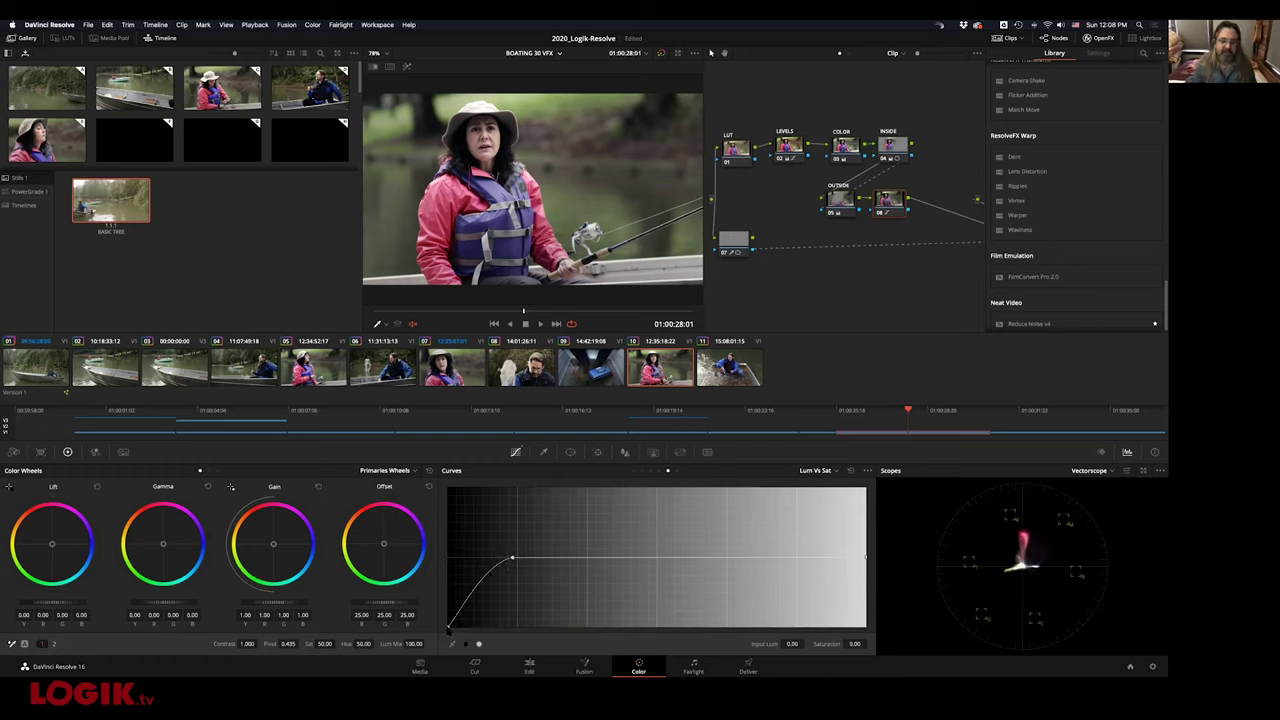
left_click(473, 606)
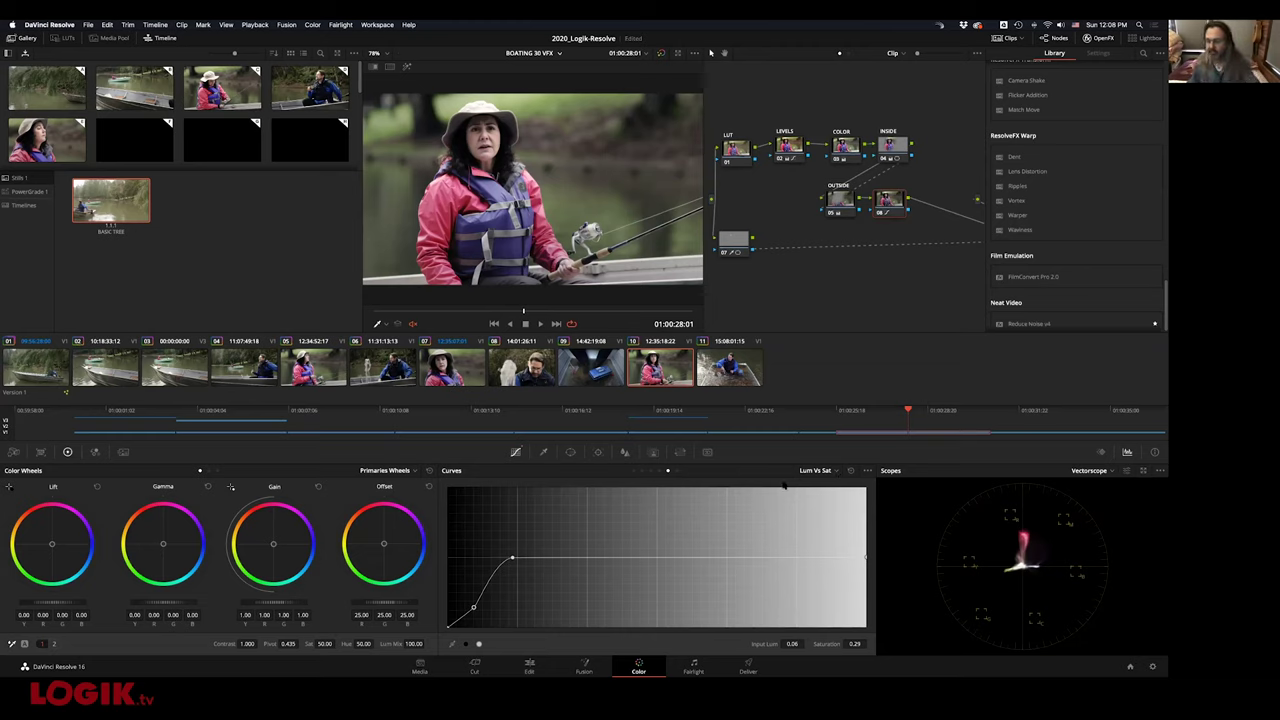
left_click(795, 557)
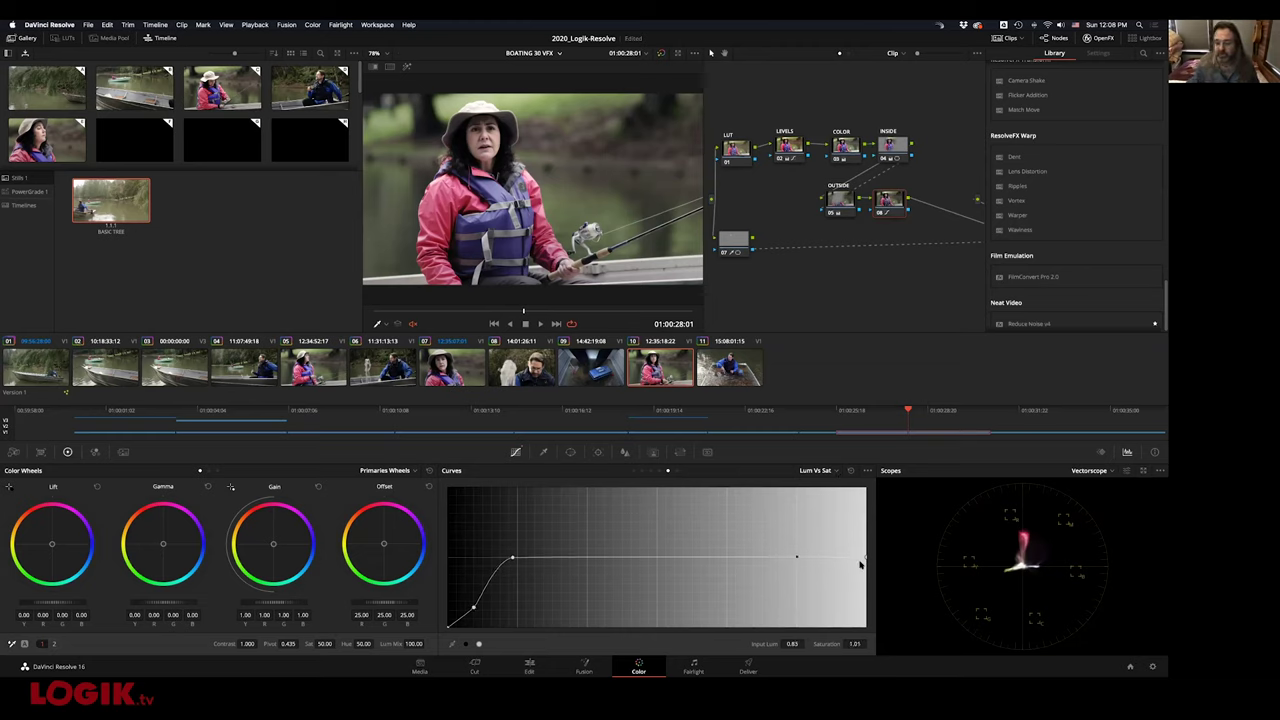
left_click_drag(857, 635, 856, 645)
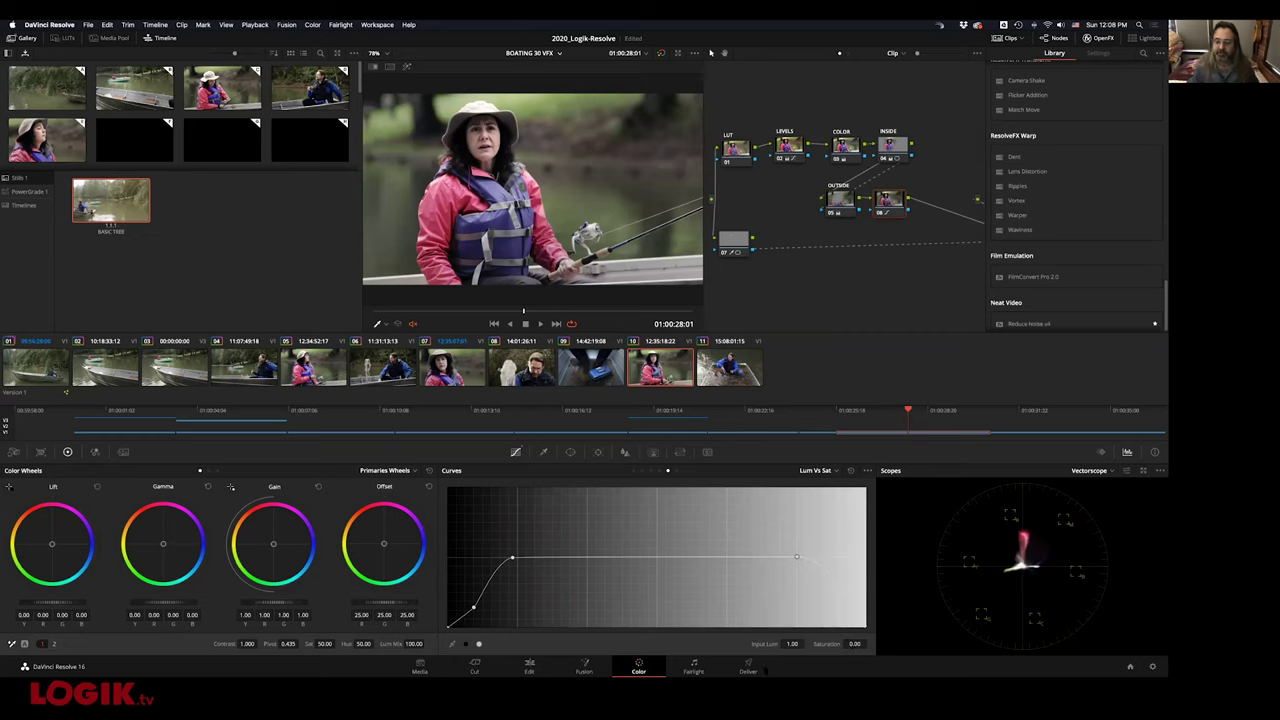
Experiment with reshaping the Sat vs Sat curve to boost saturation, then reset it flat
left_click(810, 472)
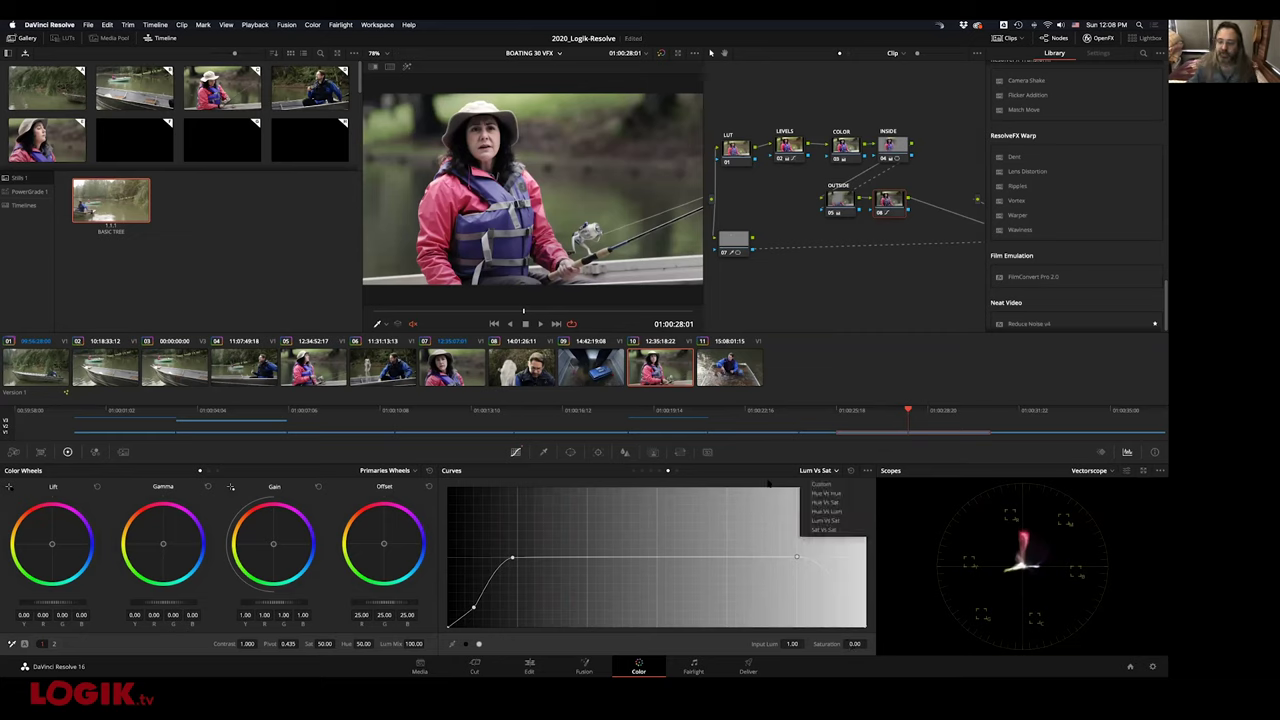
left_click(823, 529)
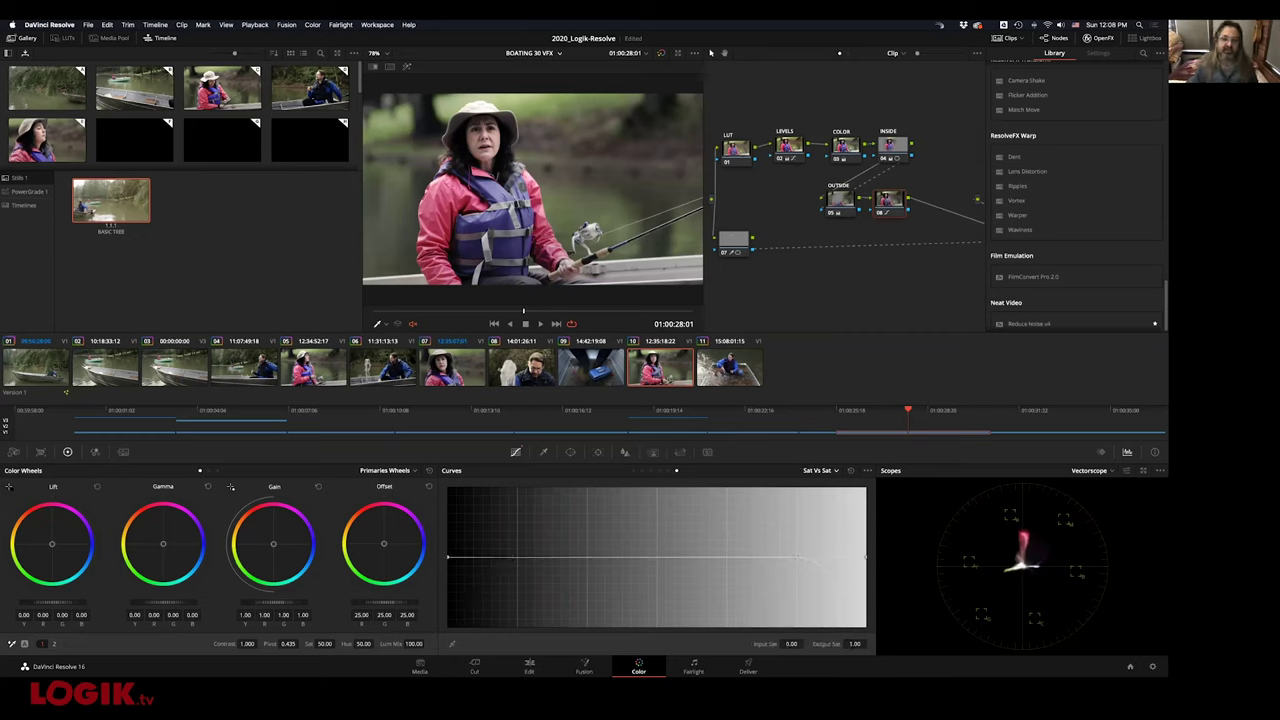
left_click(525, 311)
left_click_drag(666, 558, 691, 515)
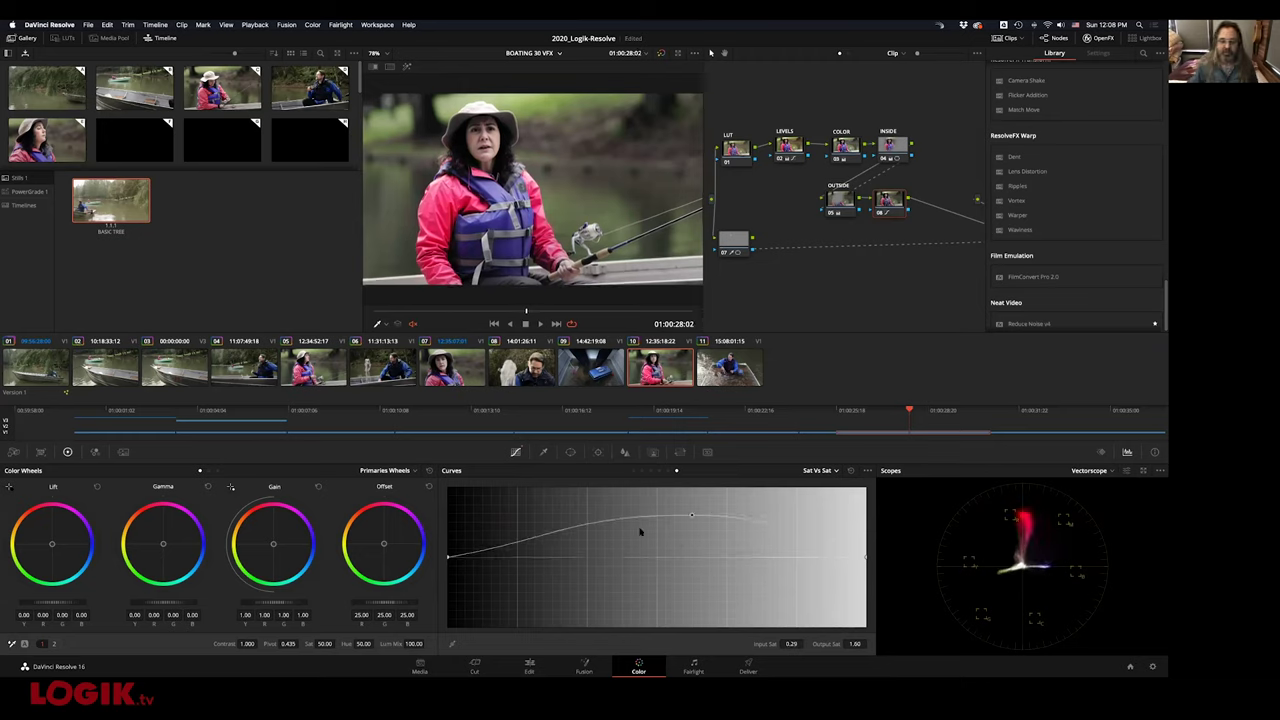
left_click_drag(448, 557, 452, 643)
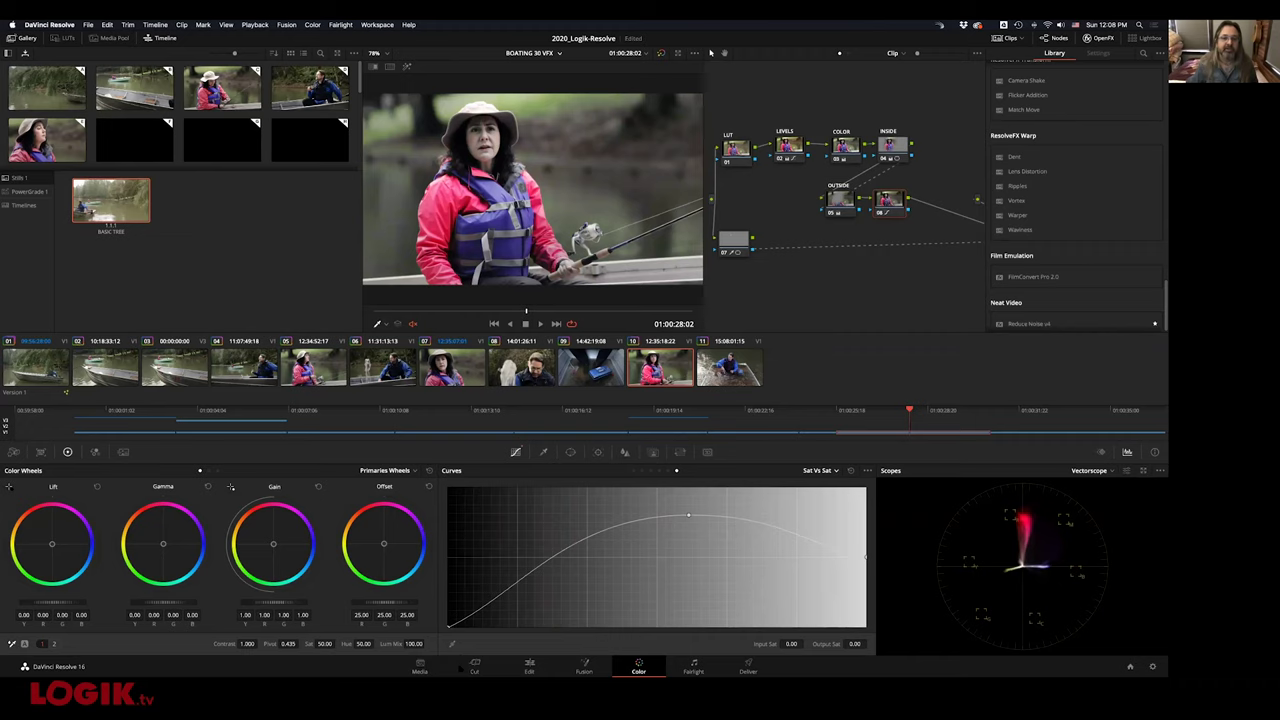
left_click_drag(688, 515, 743, 493)
left_click_drag(866, 550, 870, 488)
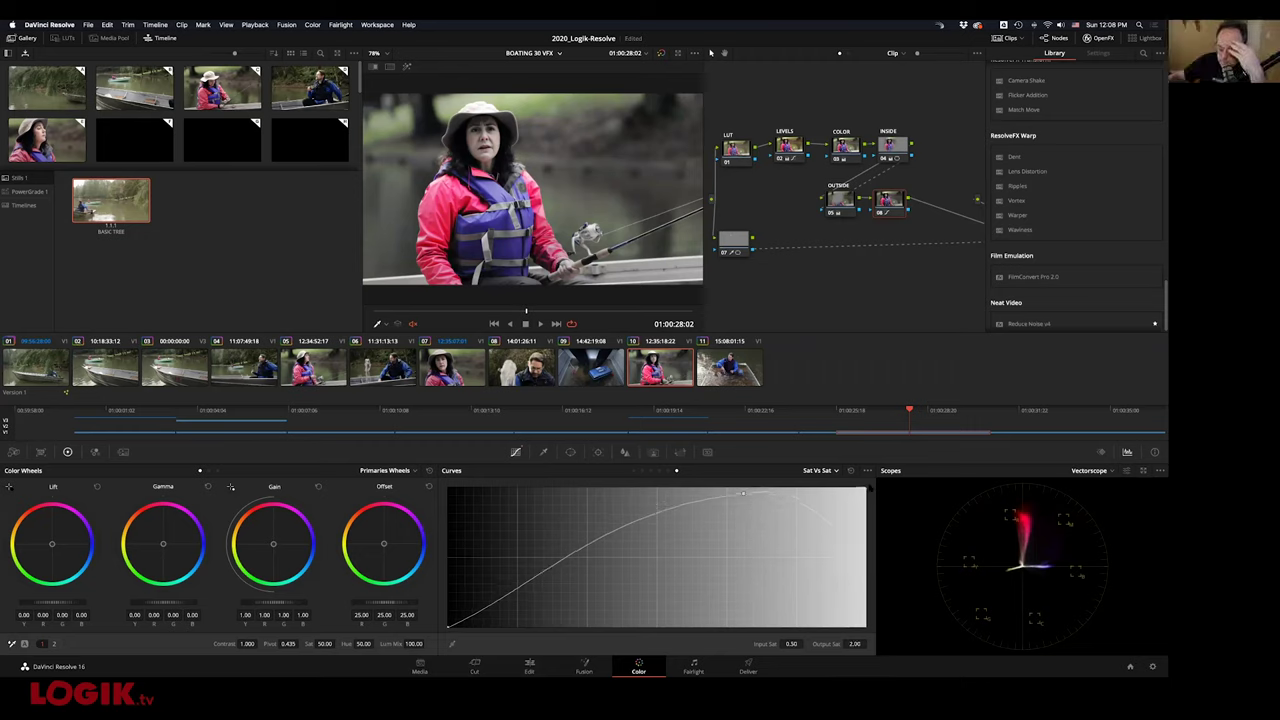
left_click_drag(743, 493, 656, 502)
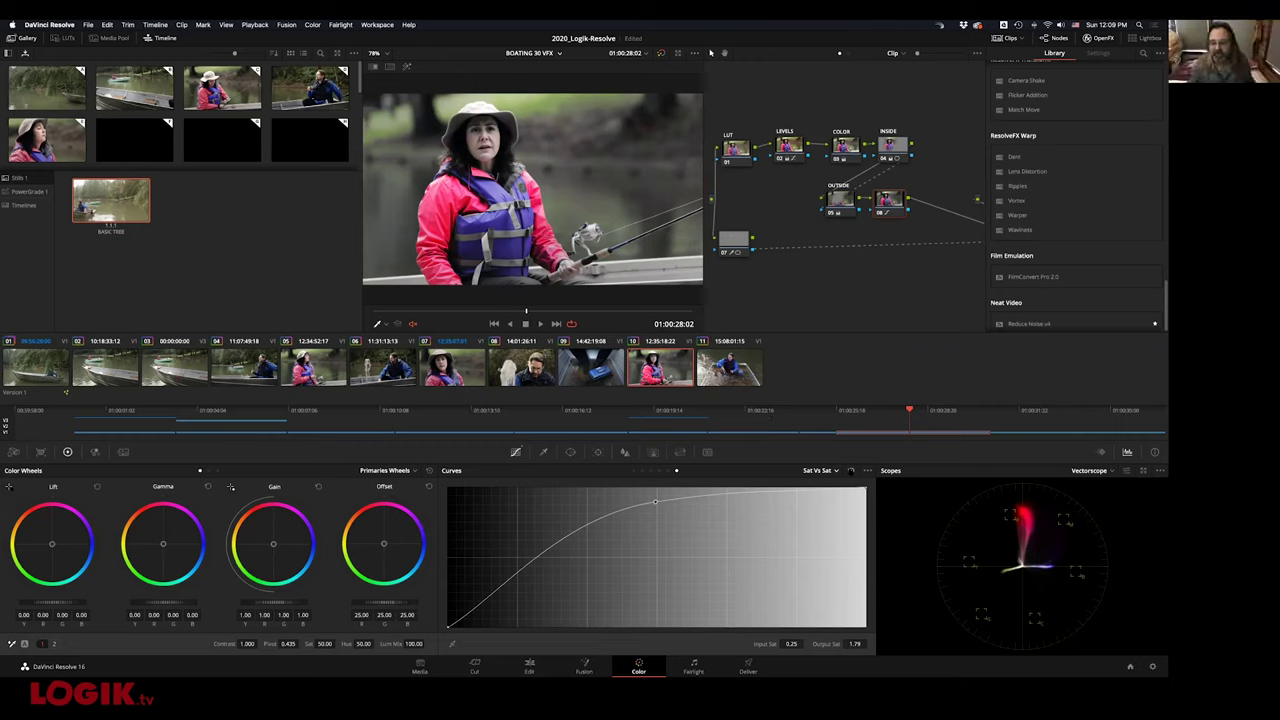
left_click(851, 470)
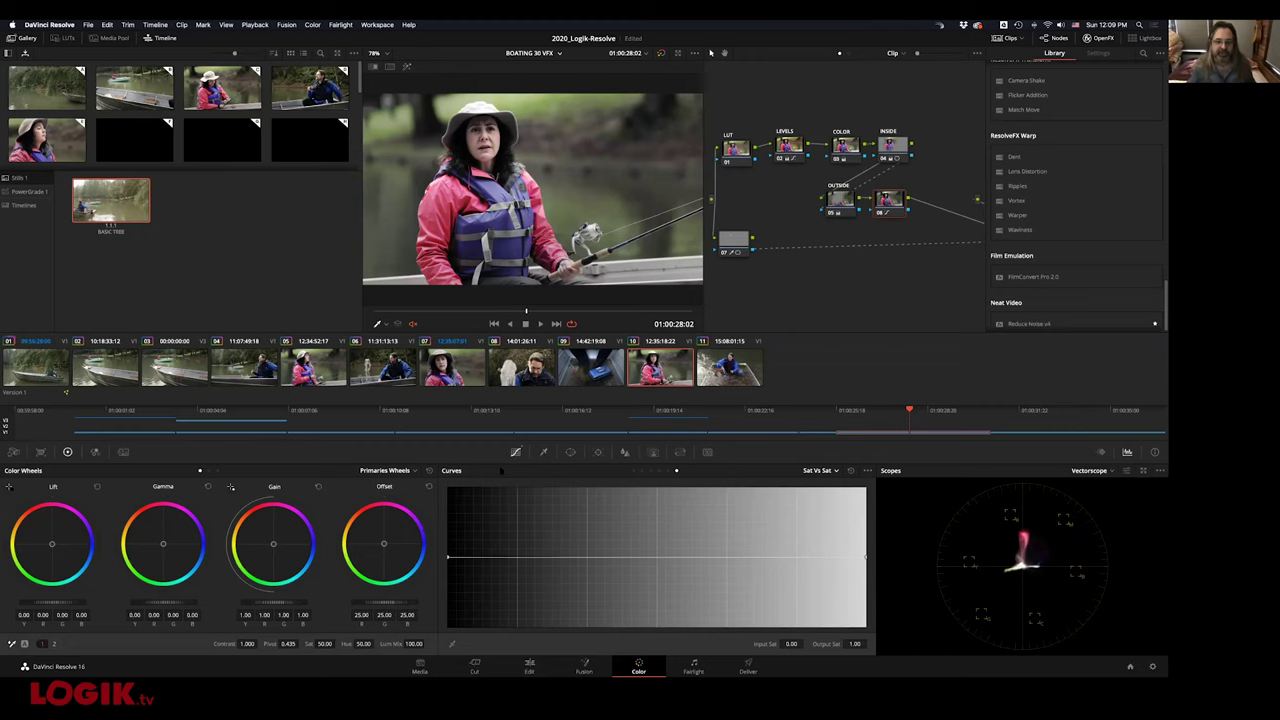
Hide the effects library, spread nodes 08, OUTSIDE, INSIDE and COLOR apart, and show the qualifier
left_click(1088, 38)
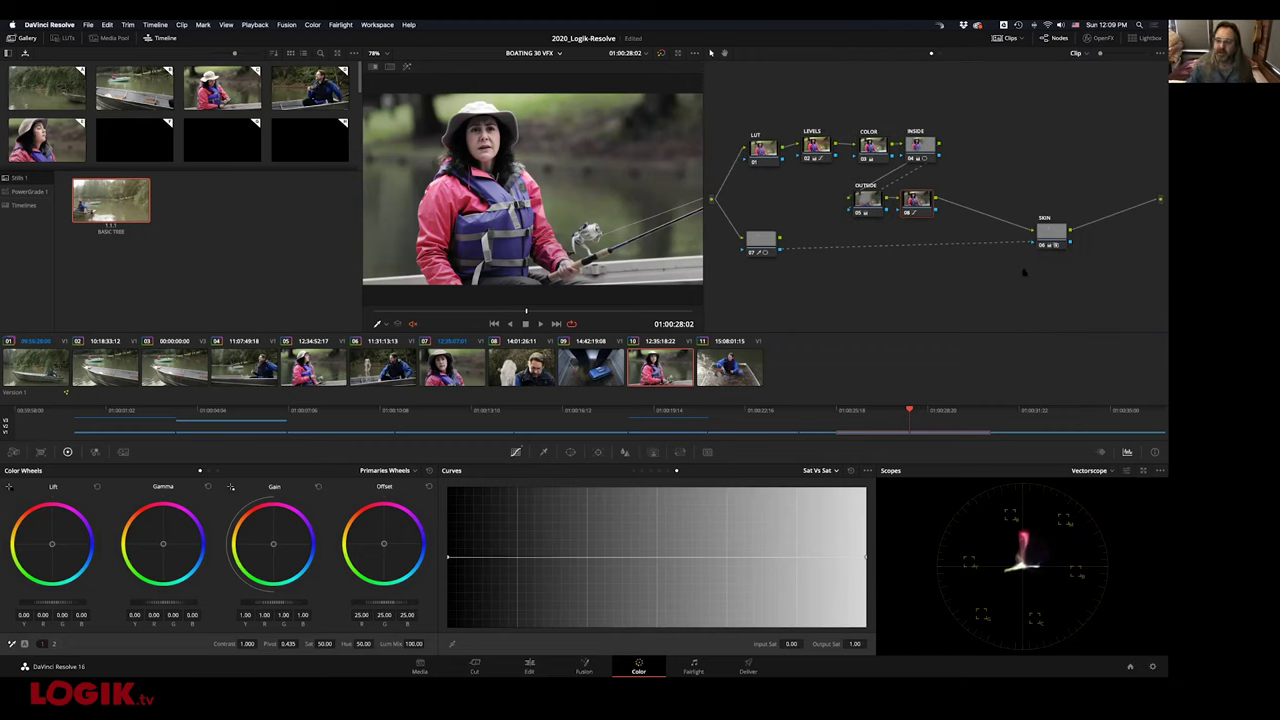
left_click_drag(925, 205, 992, 196)
left_click_drag(870, 200, 932, 200)
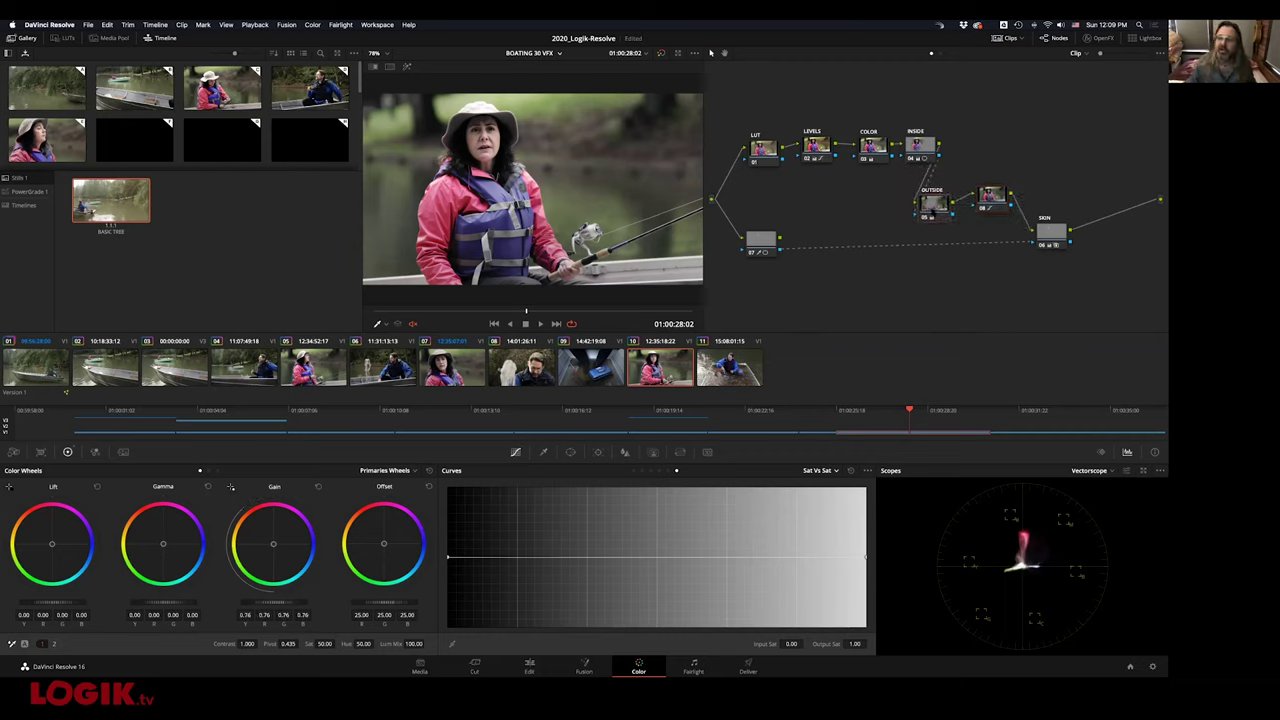
left_click_drag(918, 146, 858, 165)
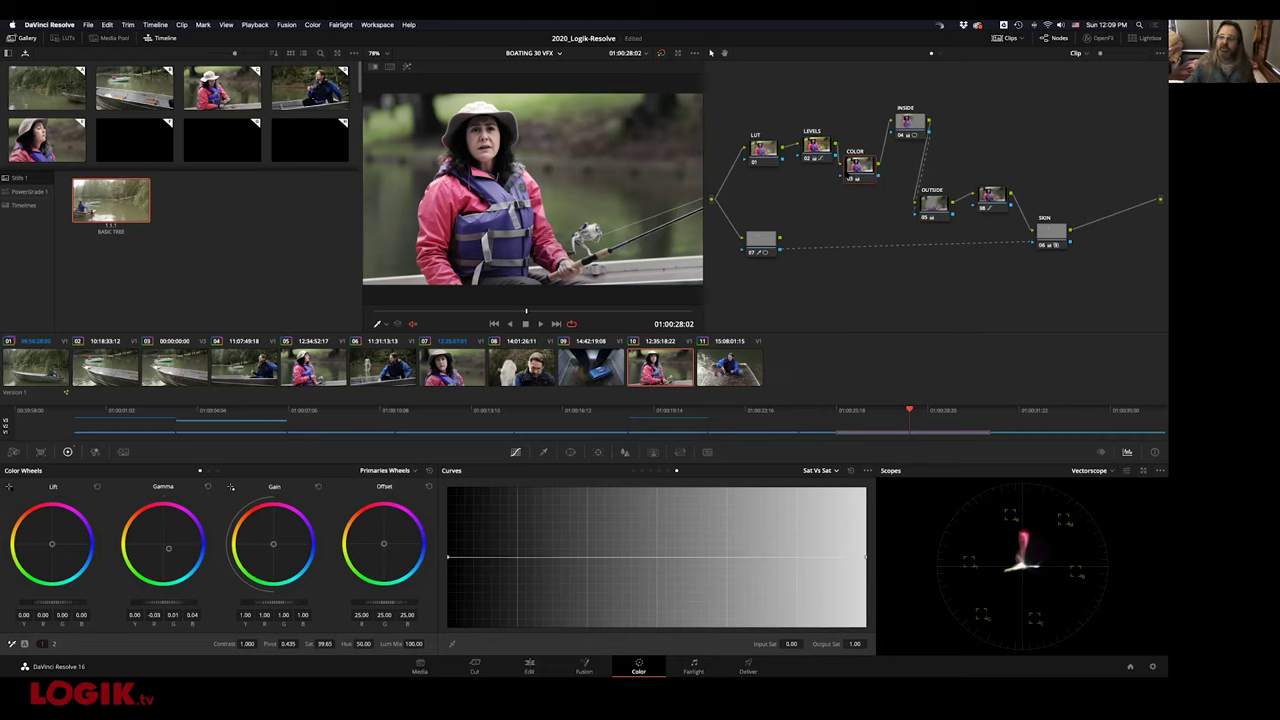
left_click_drag(865, 170, 866, 194)
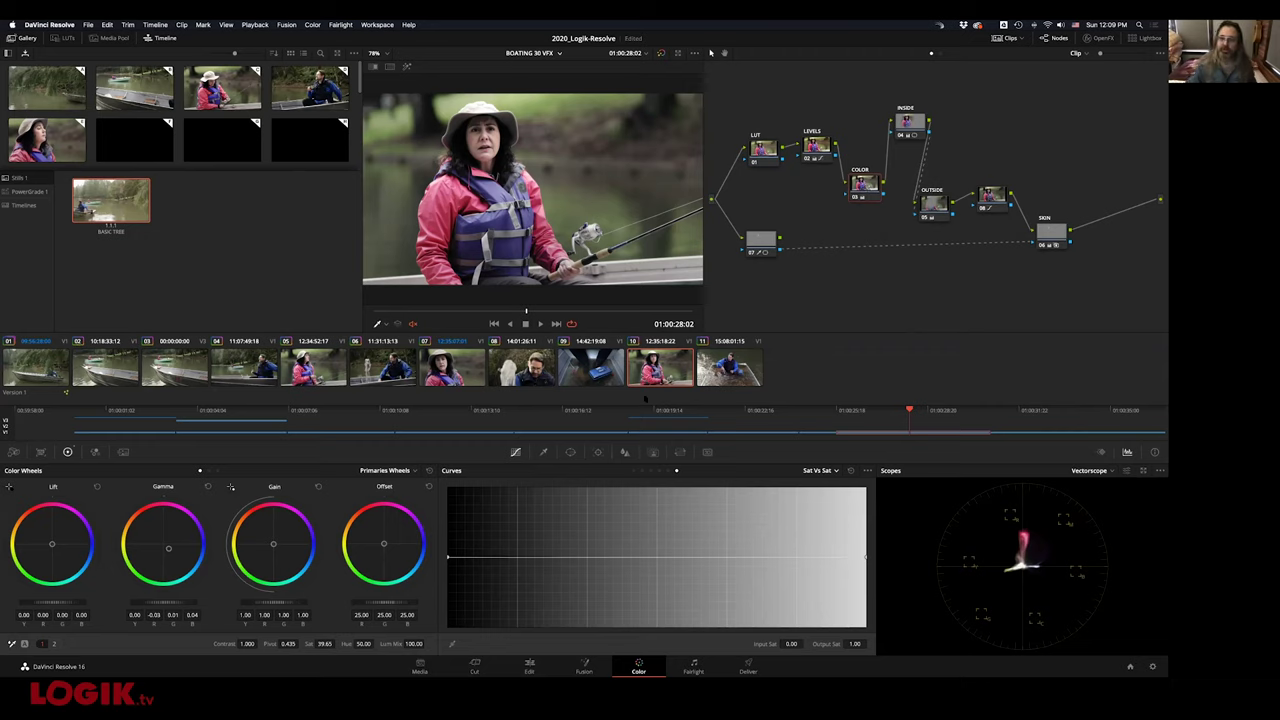
left_click(543, 452)
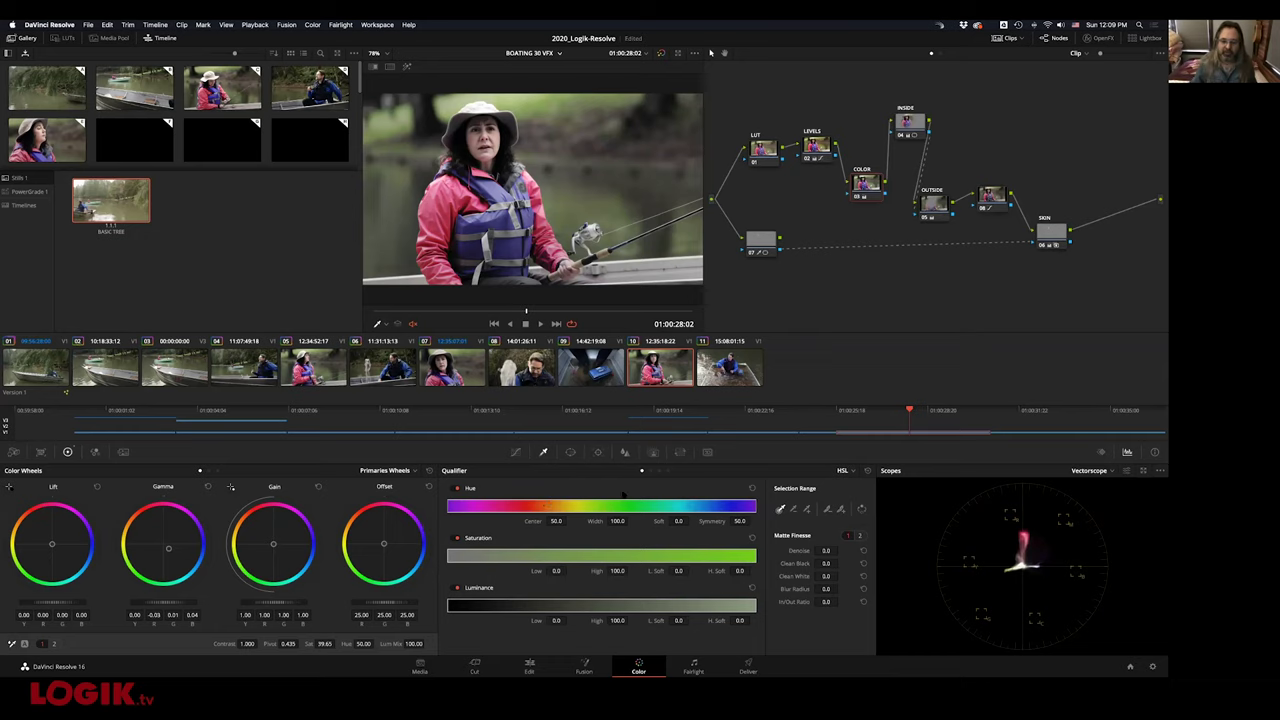
Add a rectangular power window over the life vest, then view the tracker settings
left_click(570, 452)
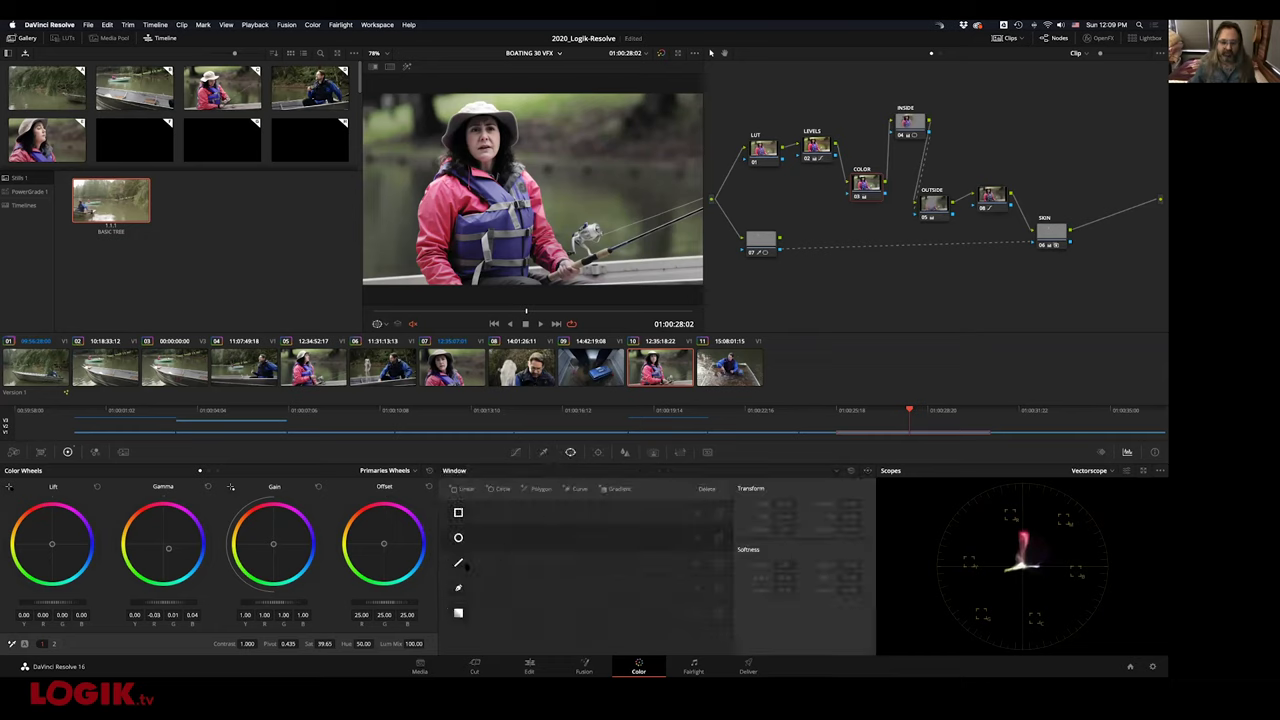
left_click(458, 512)
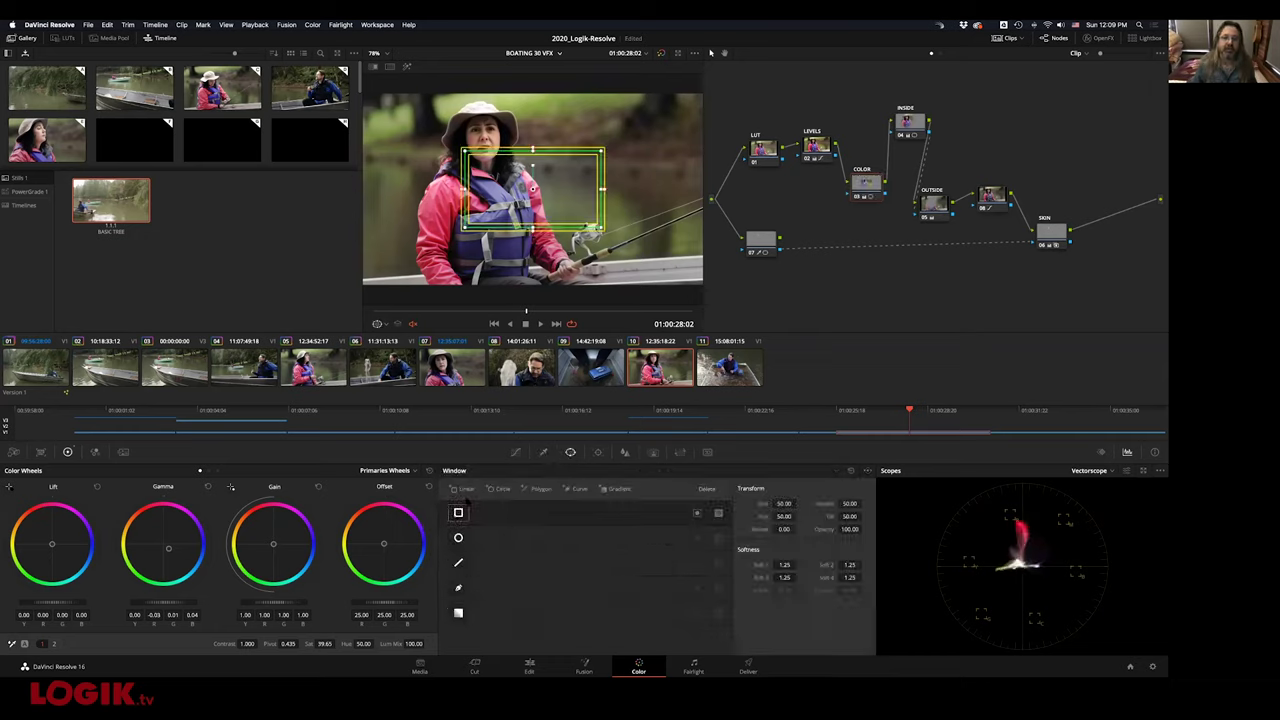
left_click_drag(531, 189, 502, 217)
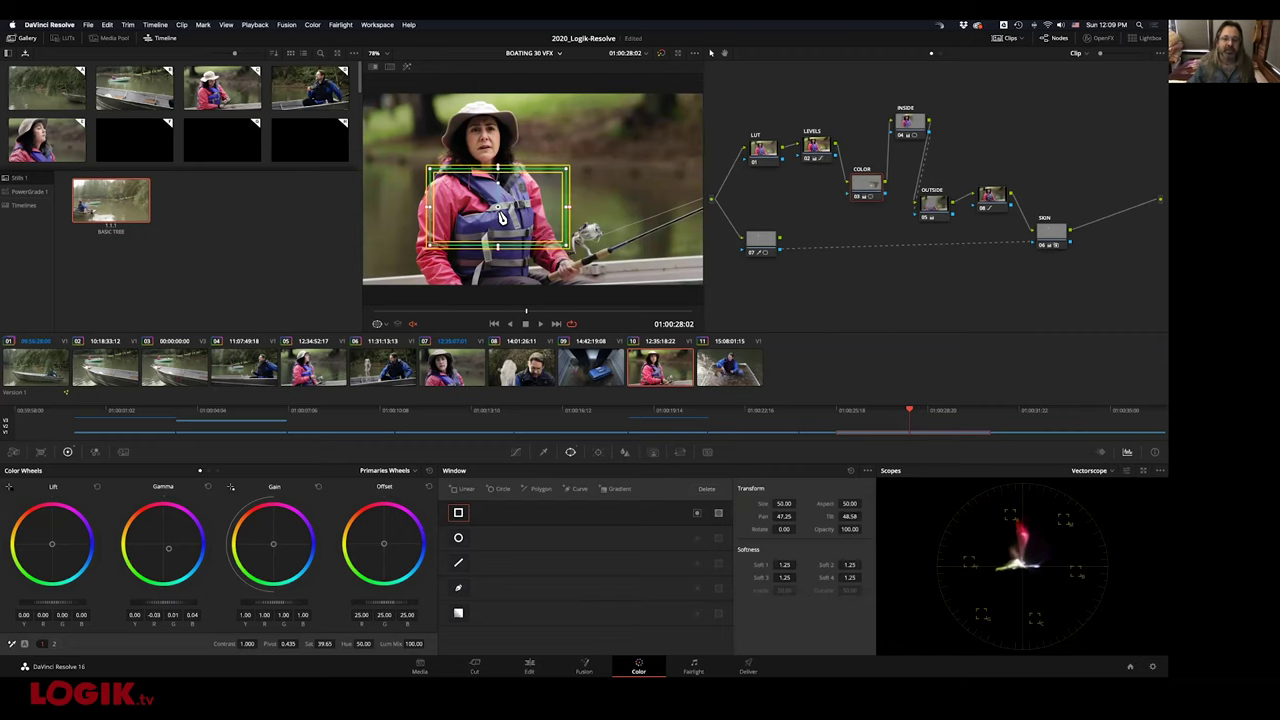
left_click(599, 452)
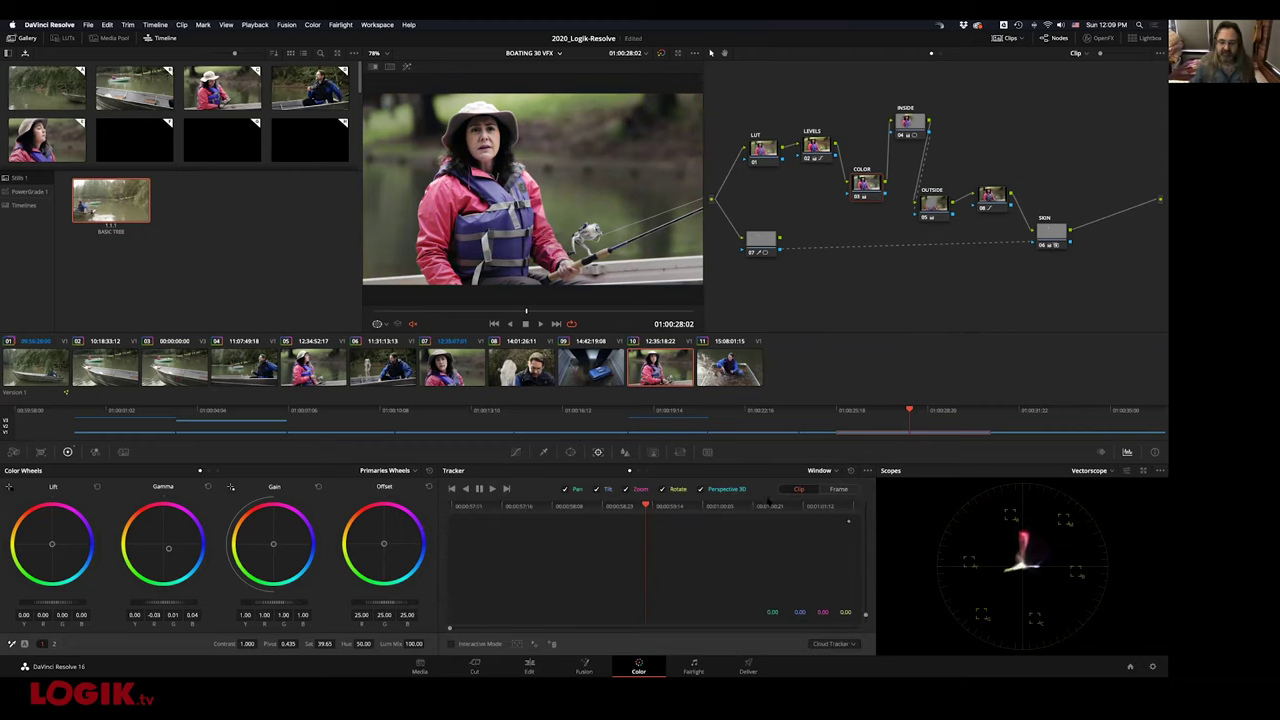
Lower the blur radius, reset it to 0.50, then view the Key and Curves palettes
left_click(625, 452)
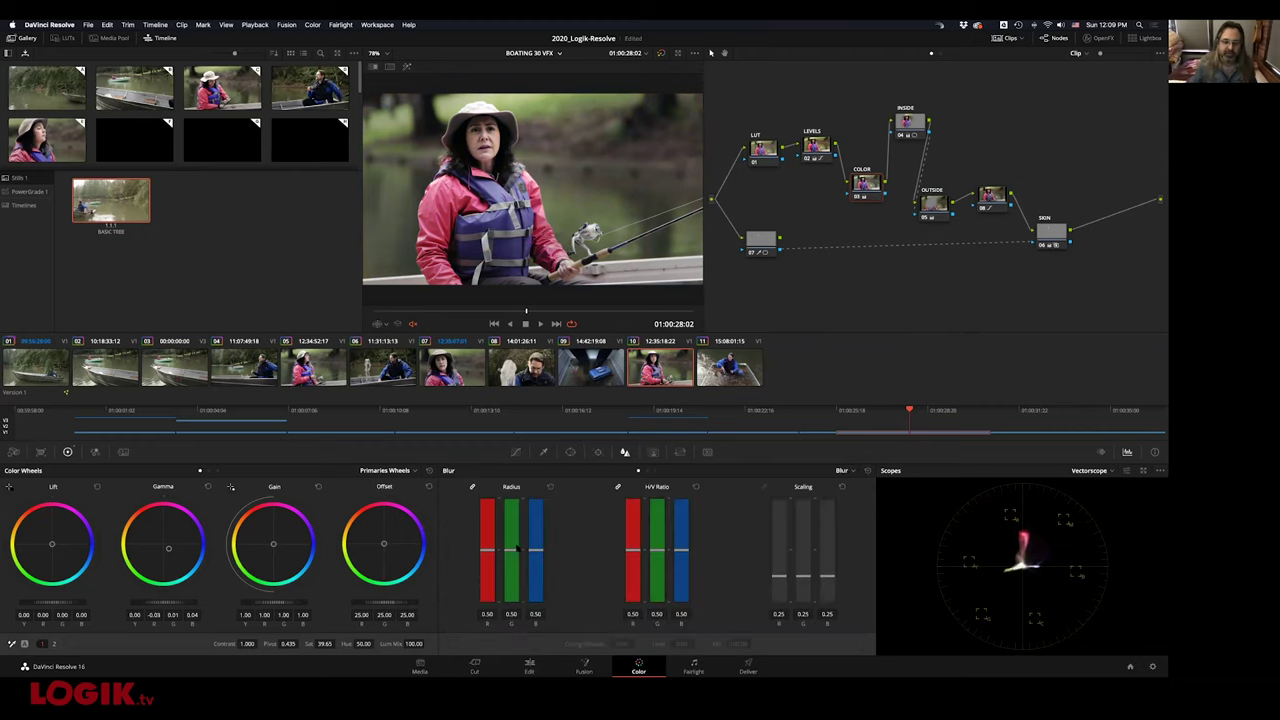
left_click_drag(513, 514, 512, 575)
left_click(549, 487)
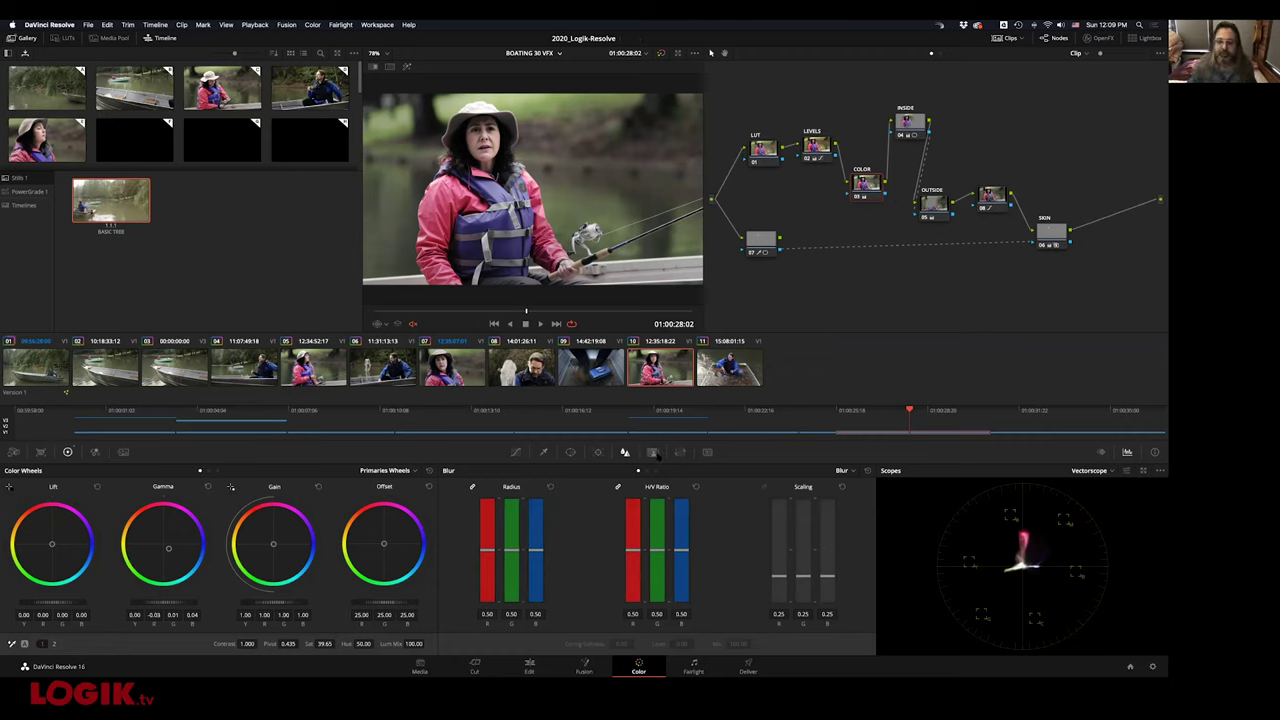
left_click(652, 452)
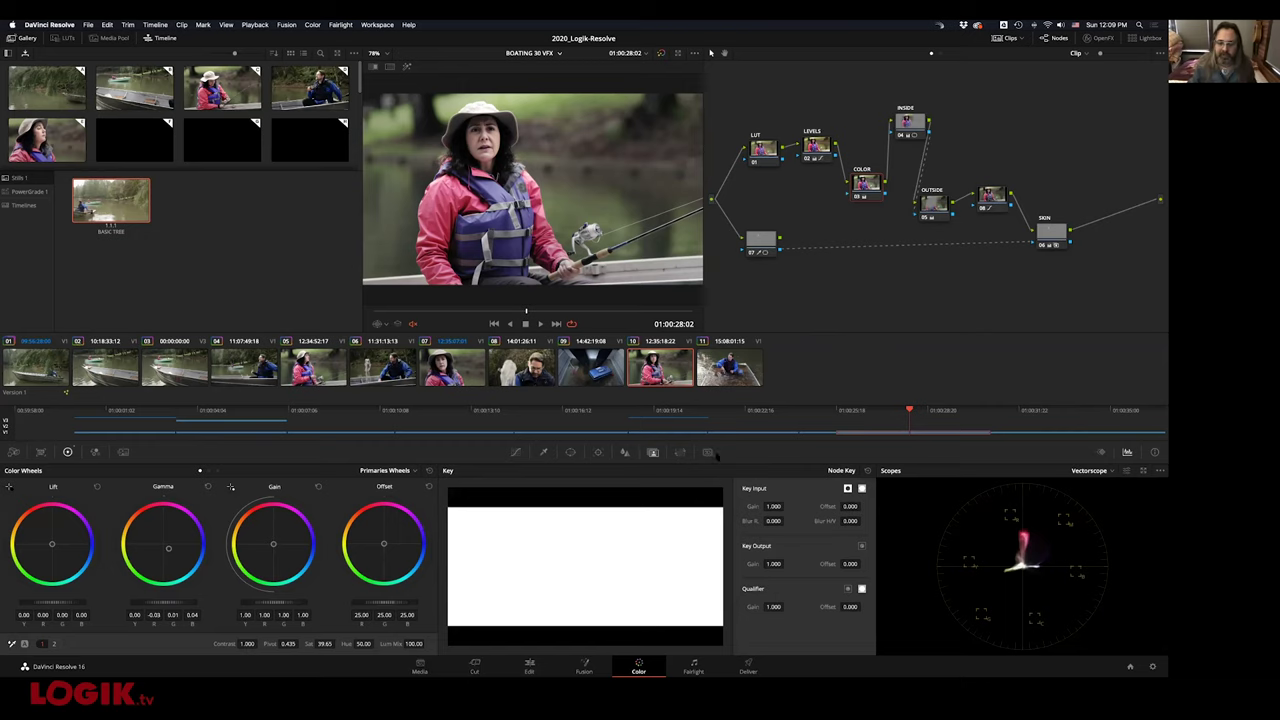
left_click(515, 452)
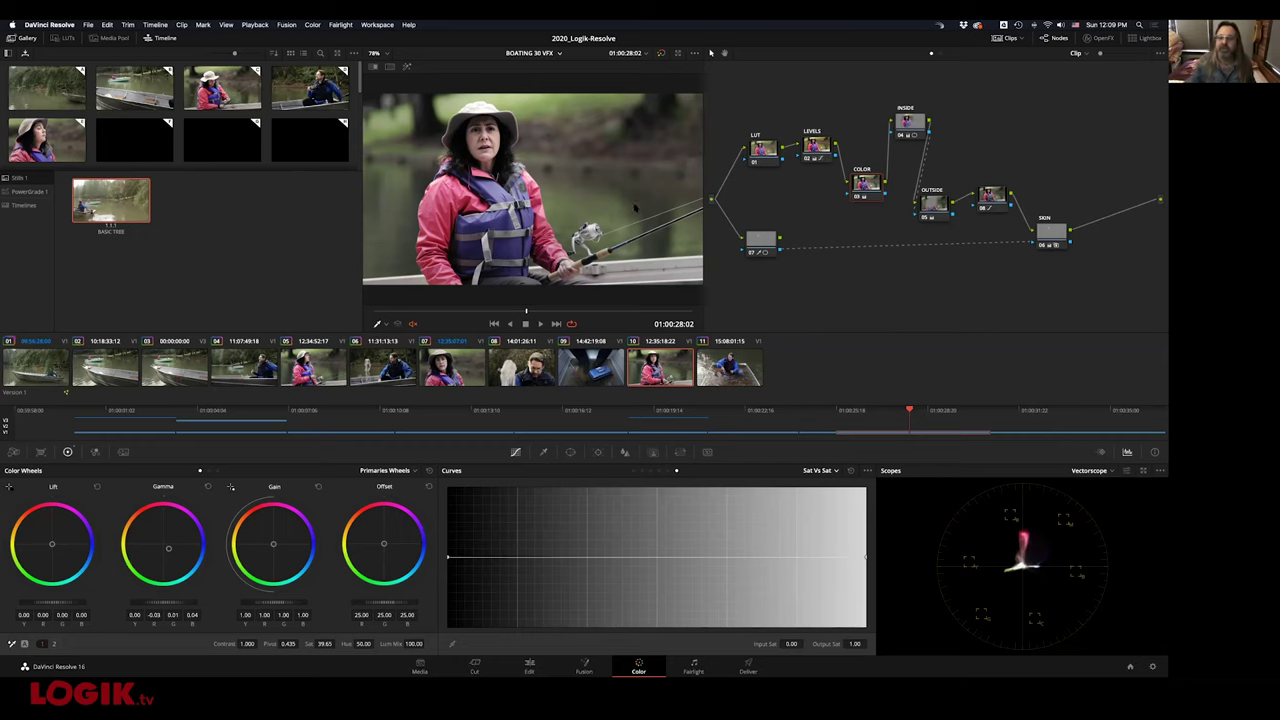
Undo the last six node rearrangements and edits
key("super+z")
key("super+z")
key("super+z")
key("super+z")
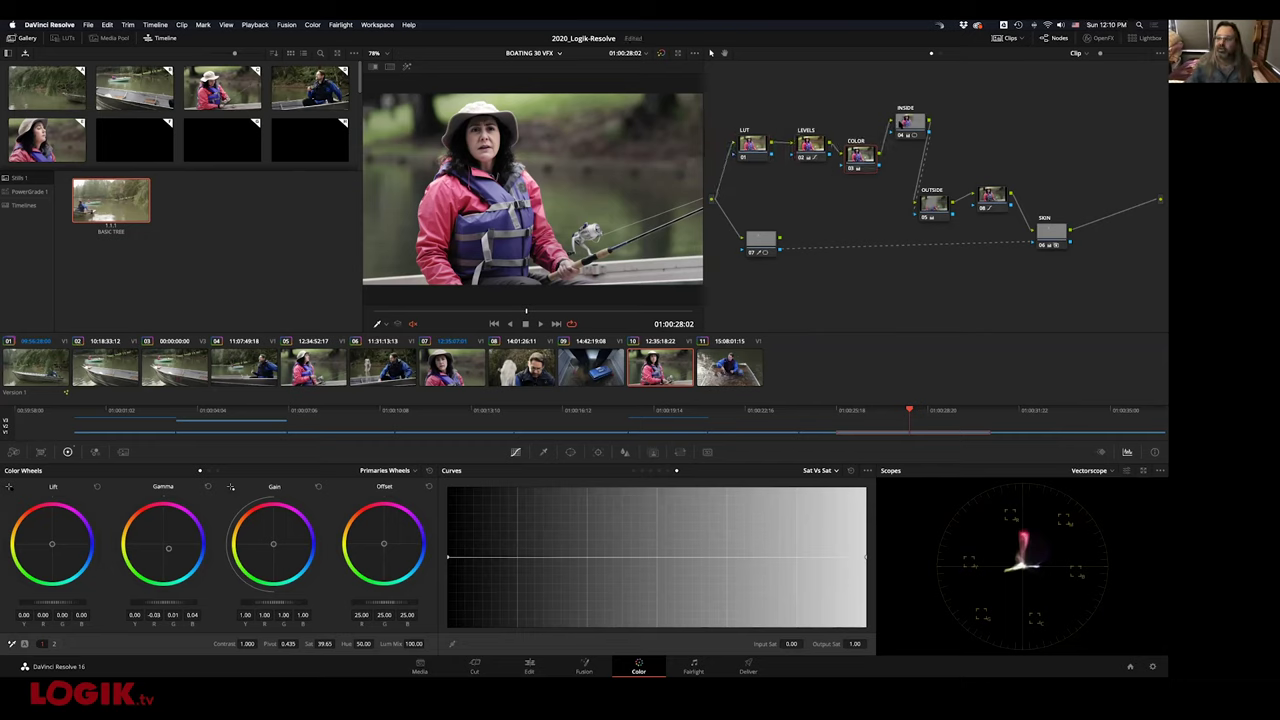
key("super+z")
key("super+z")
key("super+z")
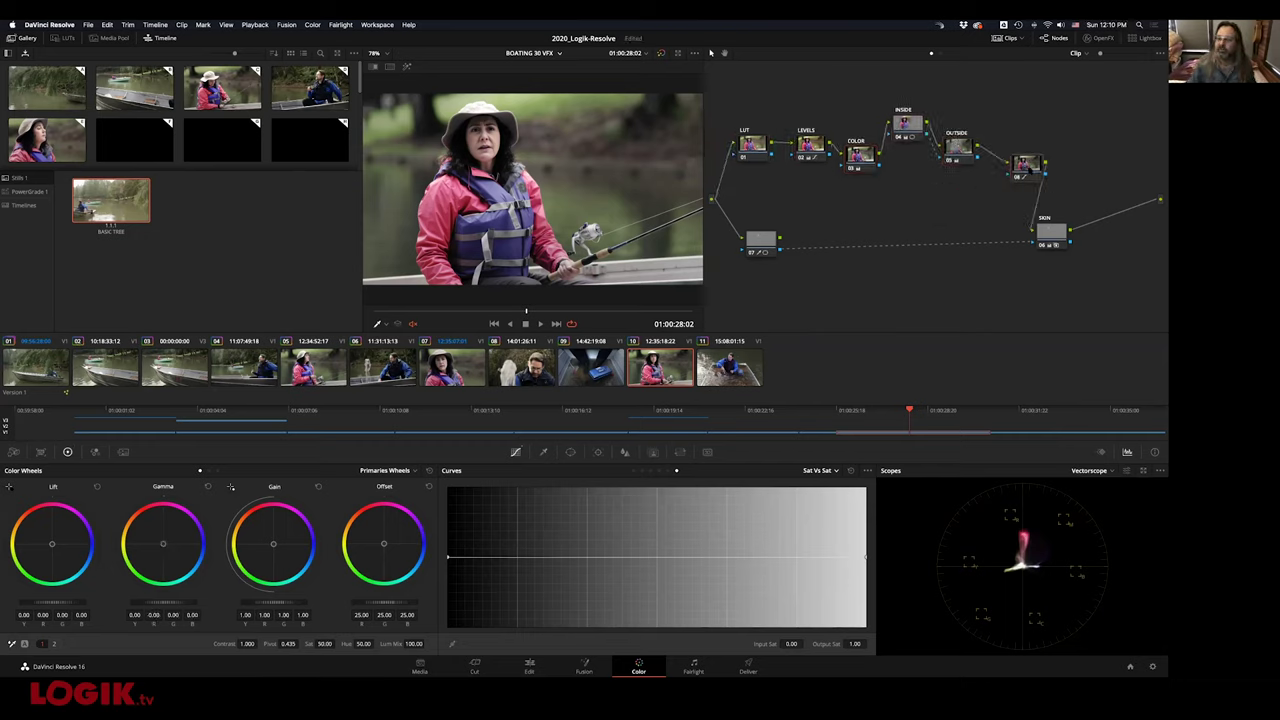
key("super+z")
key("super+z")
key("super+z")
key("super+z")
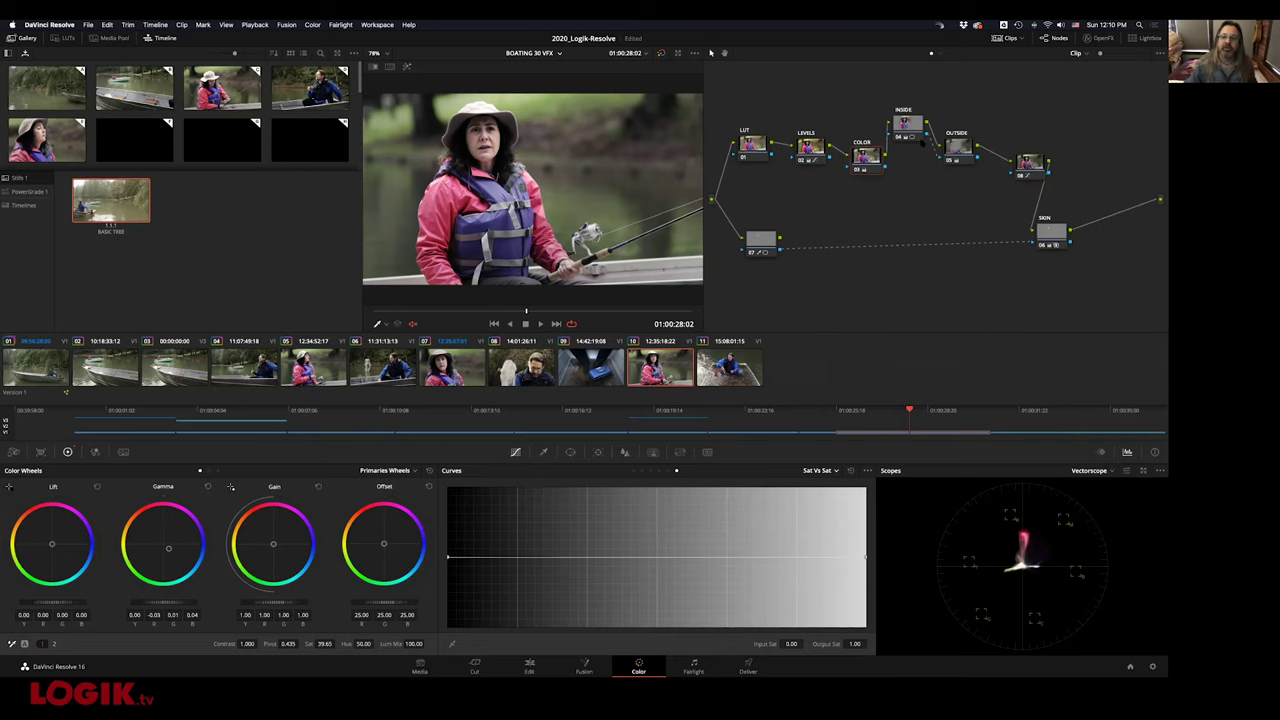
key("super+z")
key("super+z")
key("super+z")
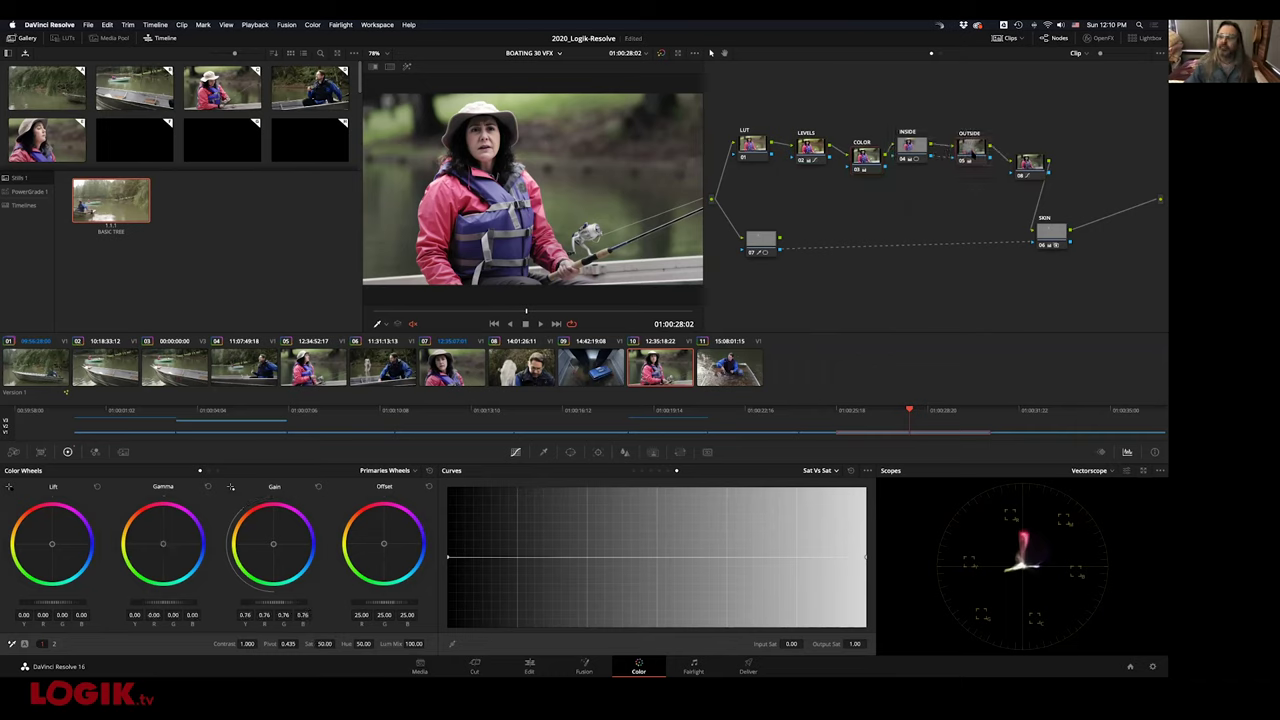
key("super+z")
key("super+z")
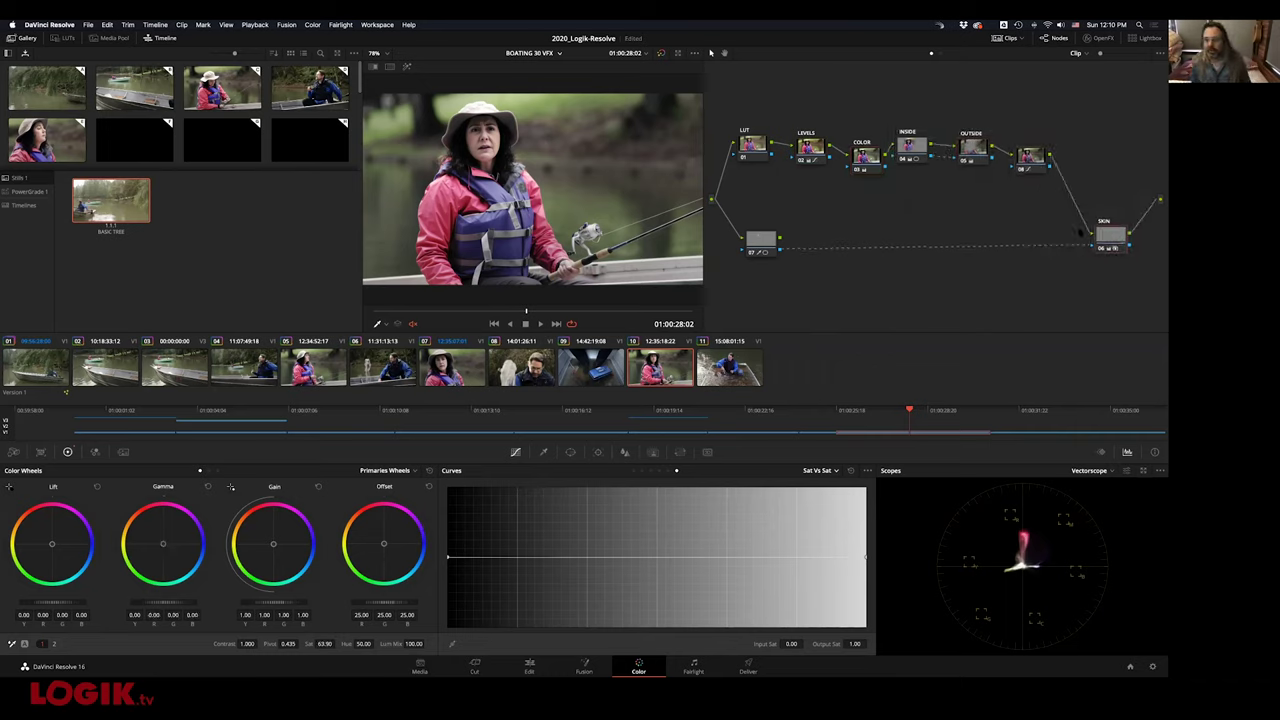
key("super+z")
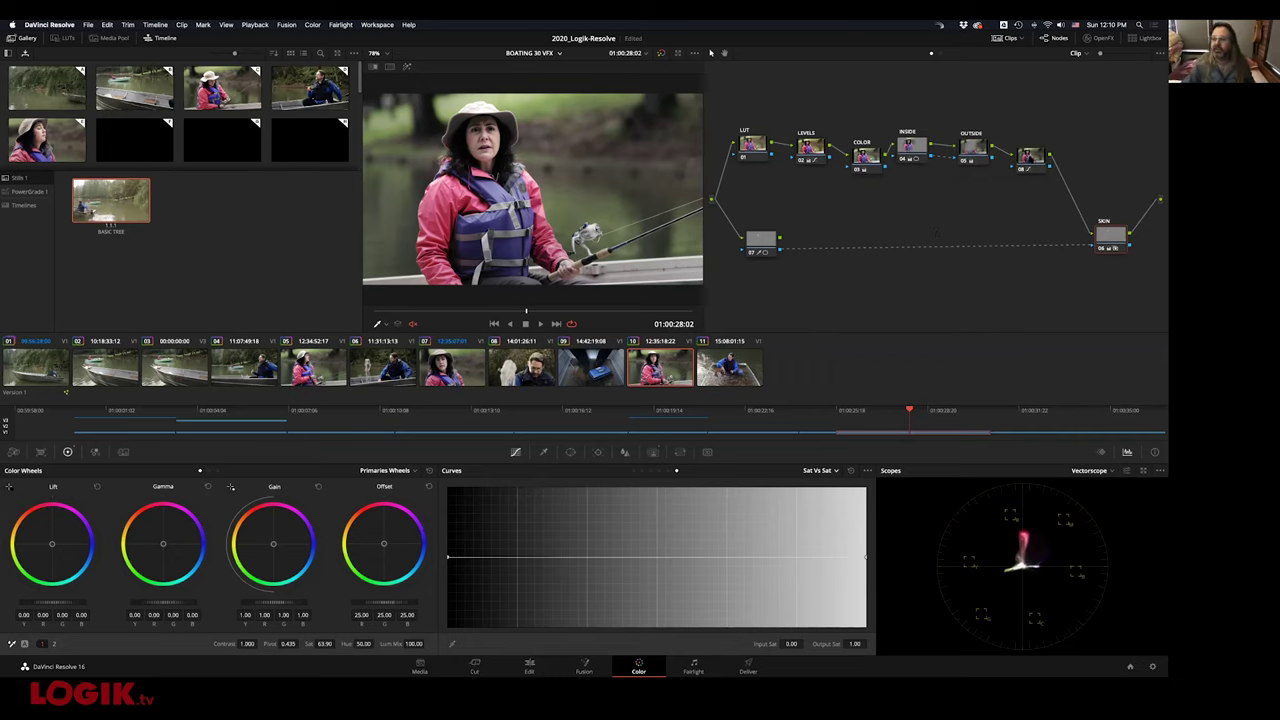
Label node 08 'VEST' and tidy the positions of the VEST, COLOR and SKIN nodes
right_click(1032, 158)
key("Escape")
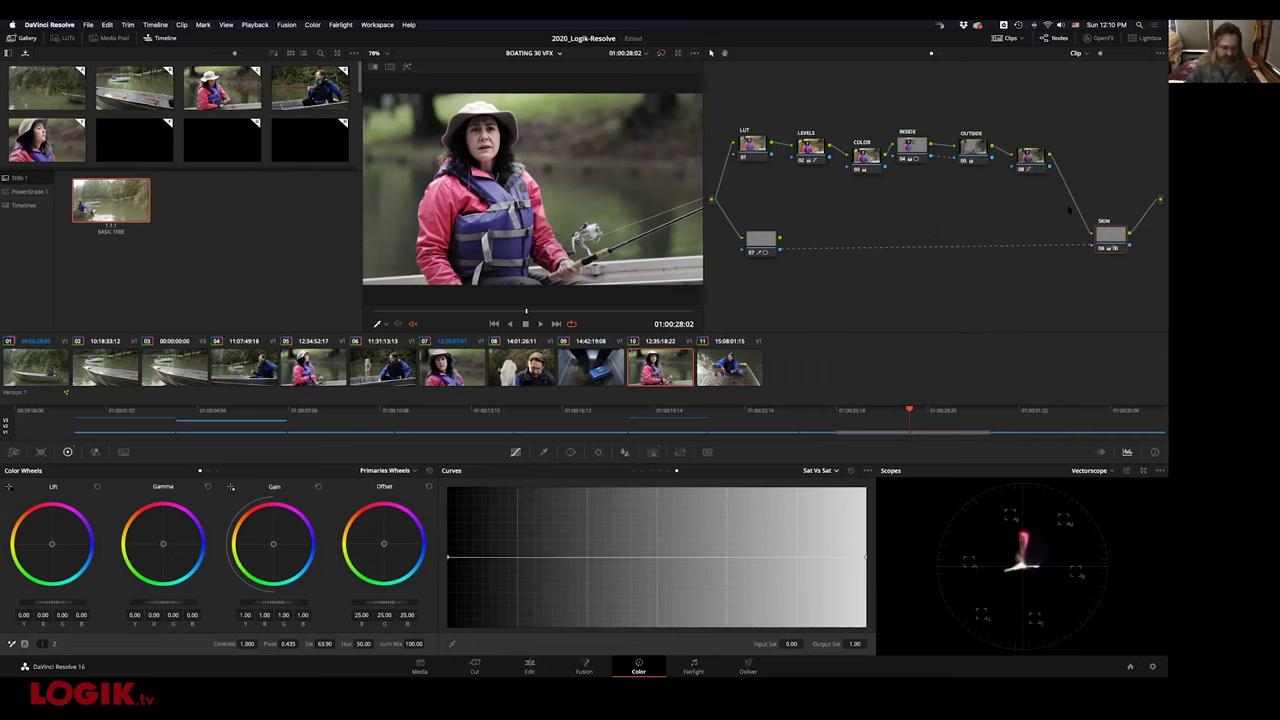
type("VEST")
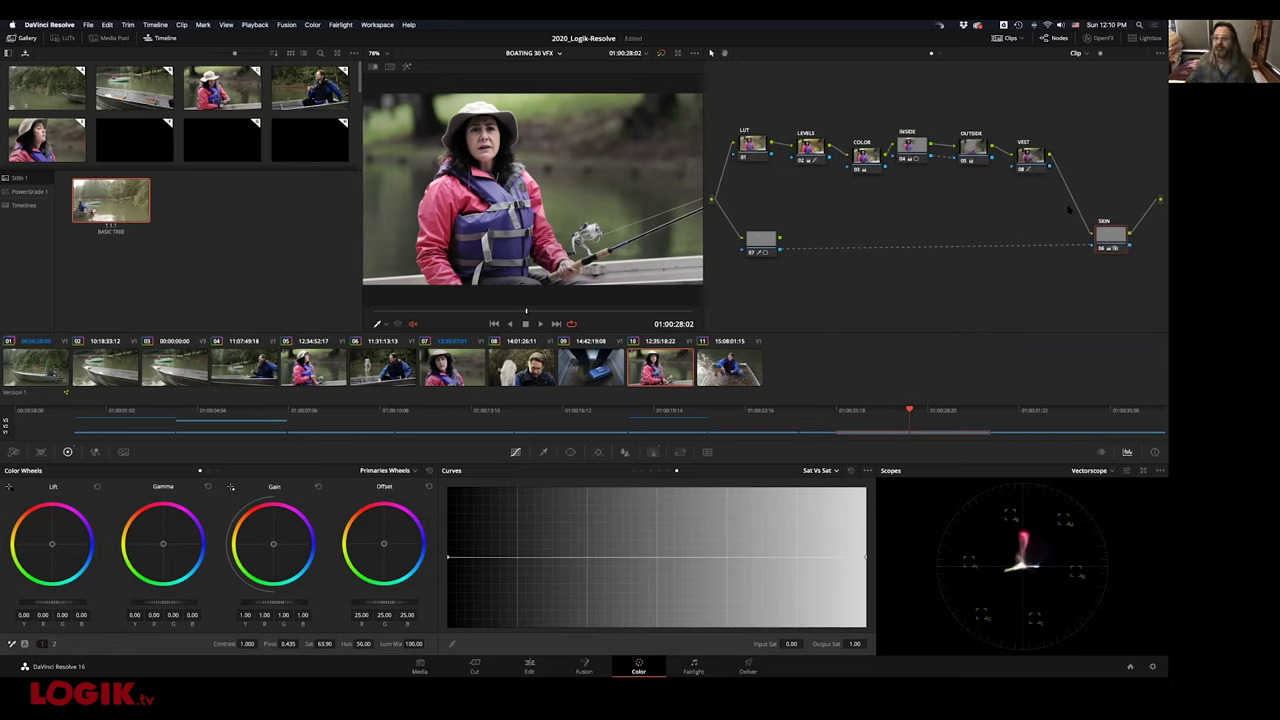
left_click_drag(1030, 157, 1034, 149)
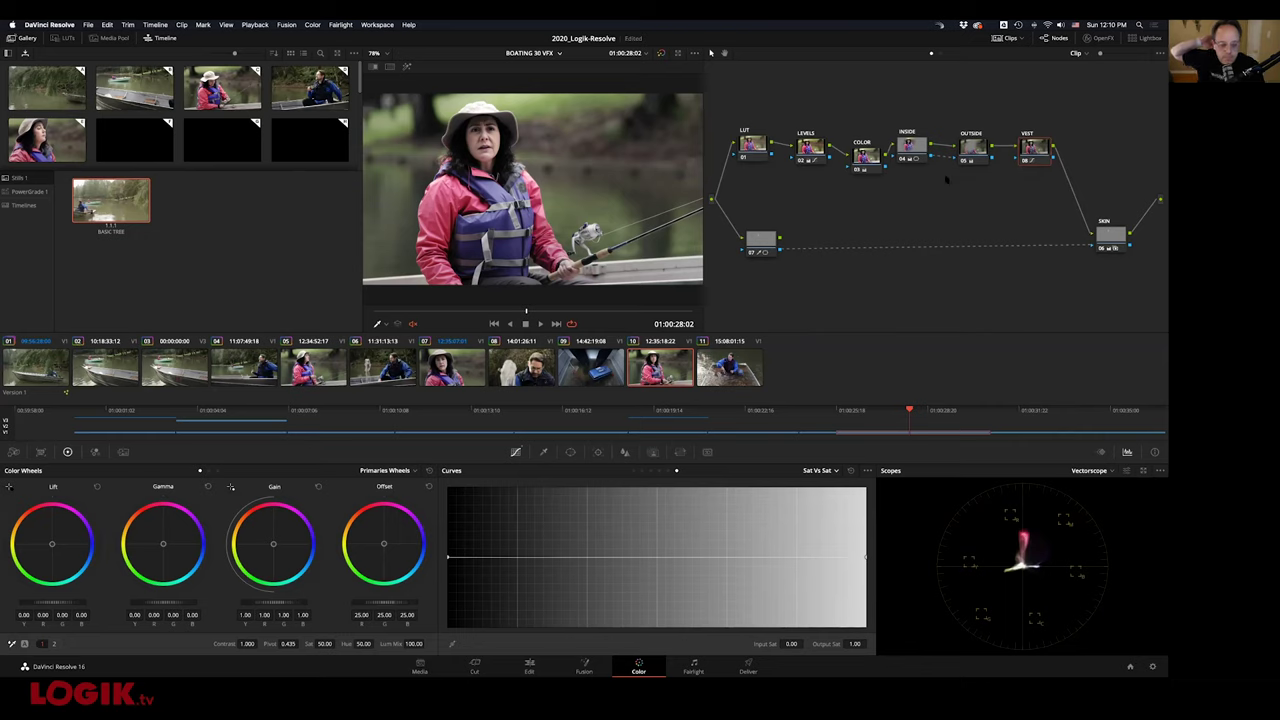
left_click_drag(862, 152, 857, 146)
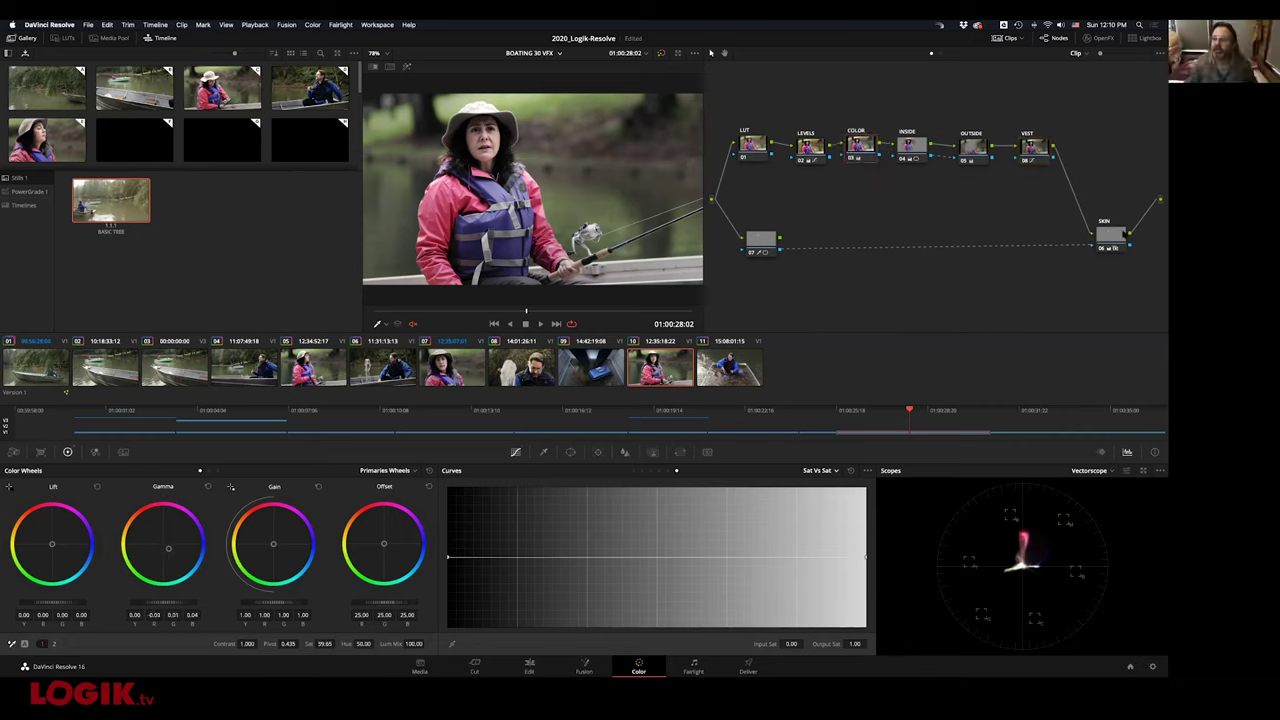
left_click_drag(1110, 236, 1100, 234)
Disable the VEST node with Ctrl+D, nudge node 07, and switch to clip 07
left_click(1032, 158)
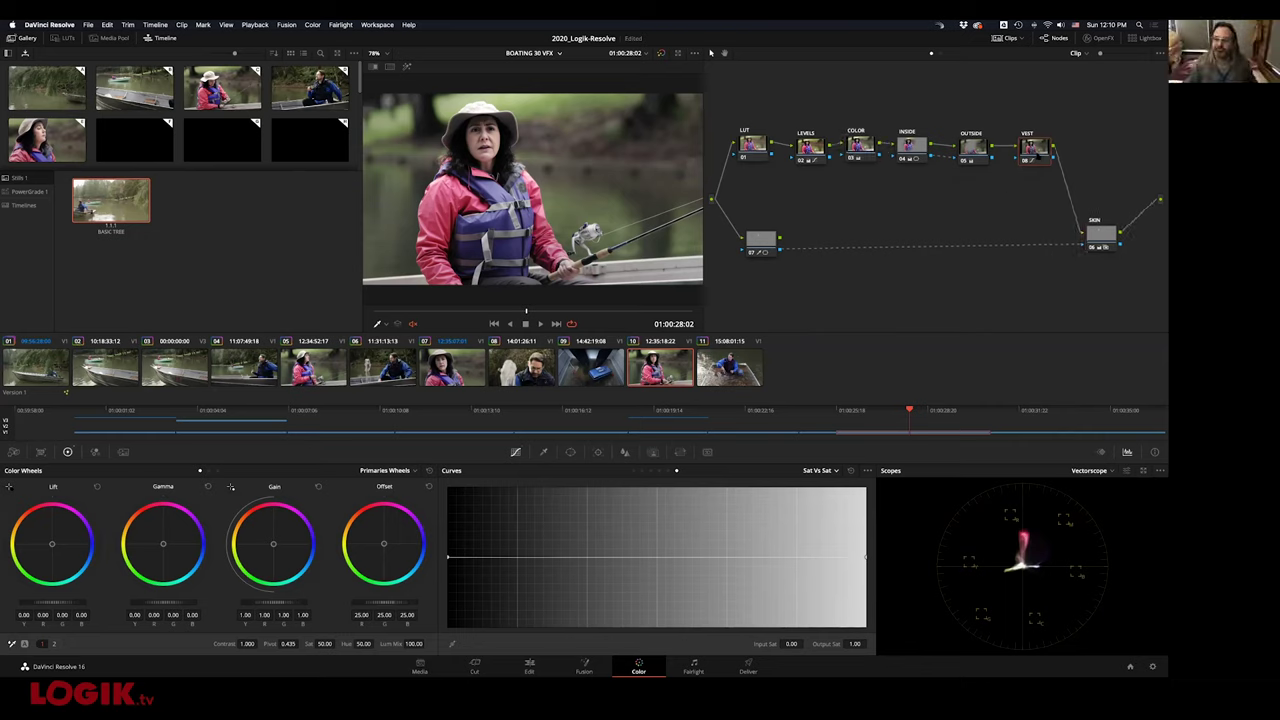
key("ctrl+d")
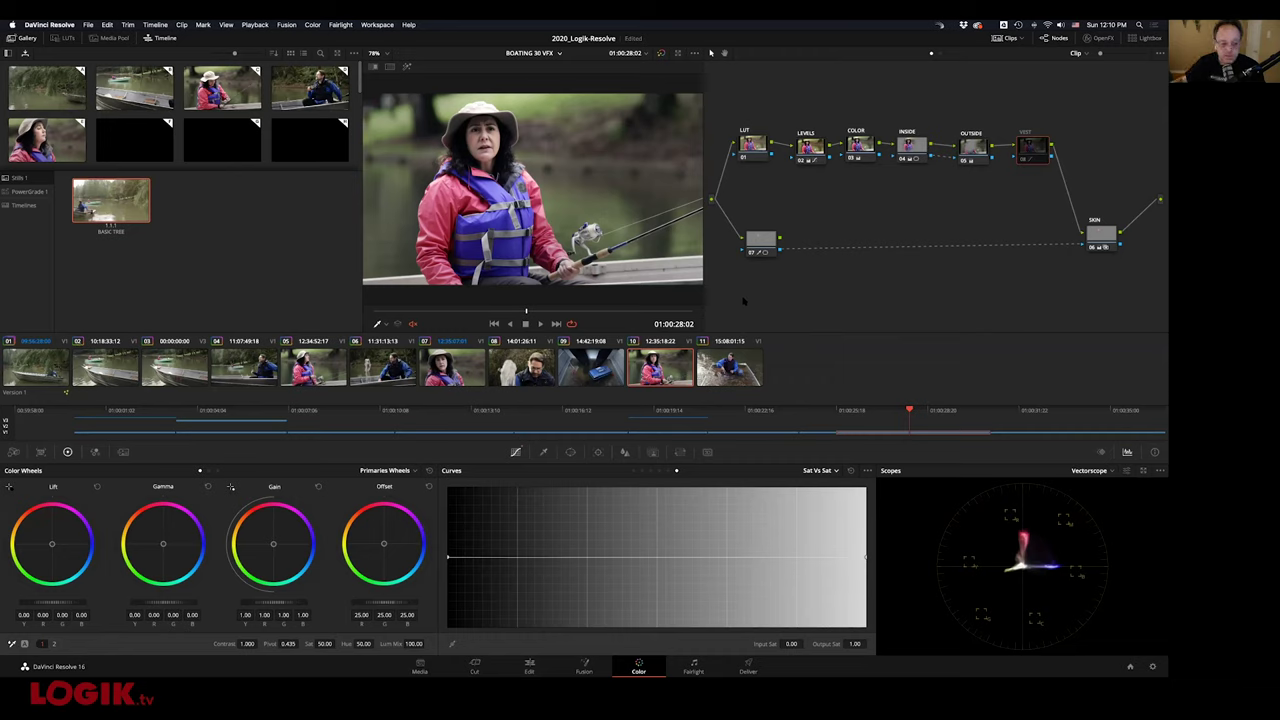
left_click_drag(766, 251, 772, 244)
left_click(772, 244)
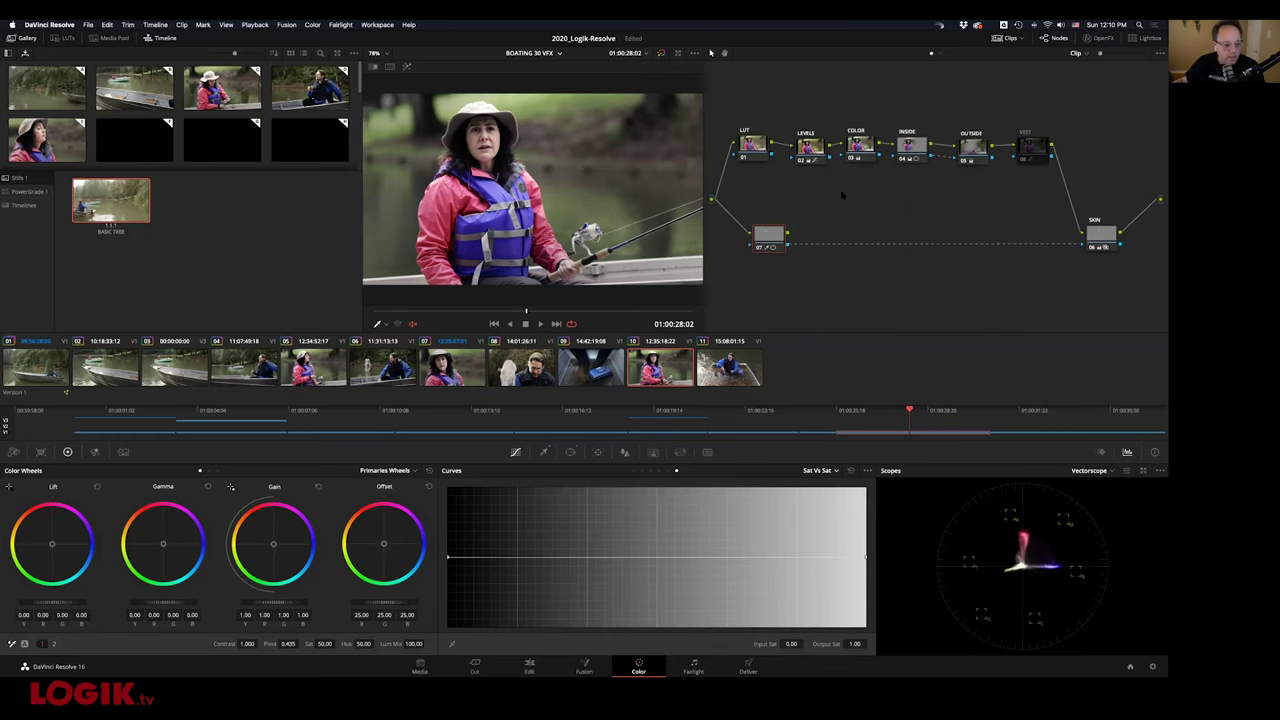
left_click(469, 369)
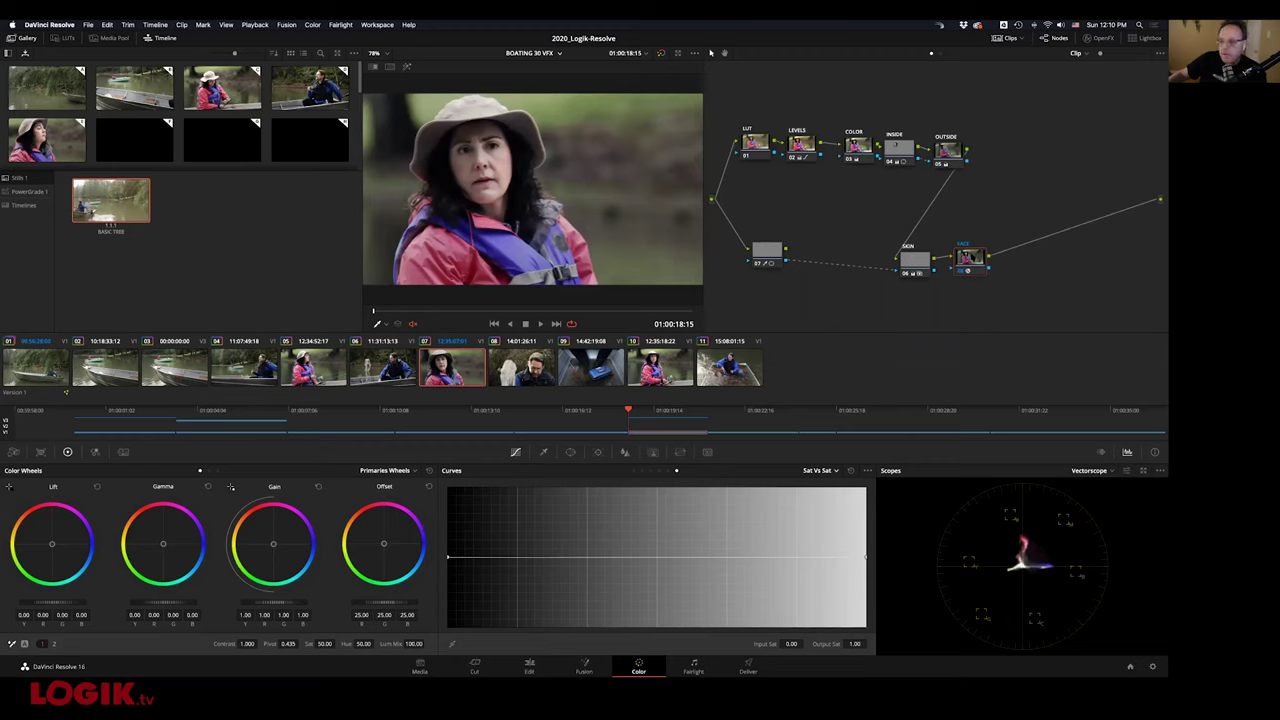
Review clip 07's Face Refinement settings with the face-tracking overlay, then return to clip 01
left_click(1098, 38)
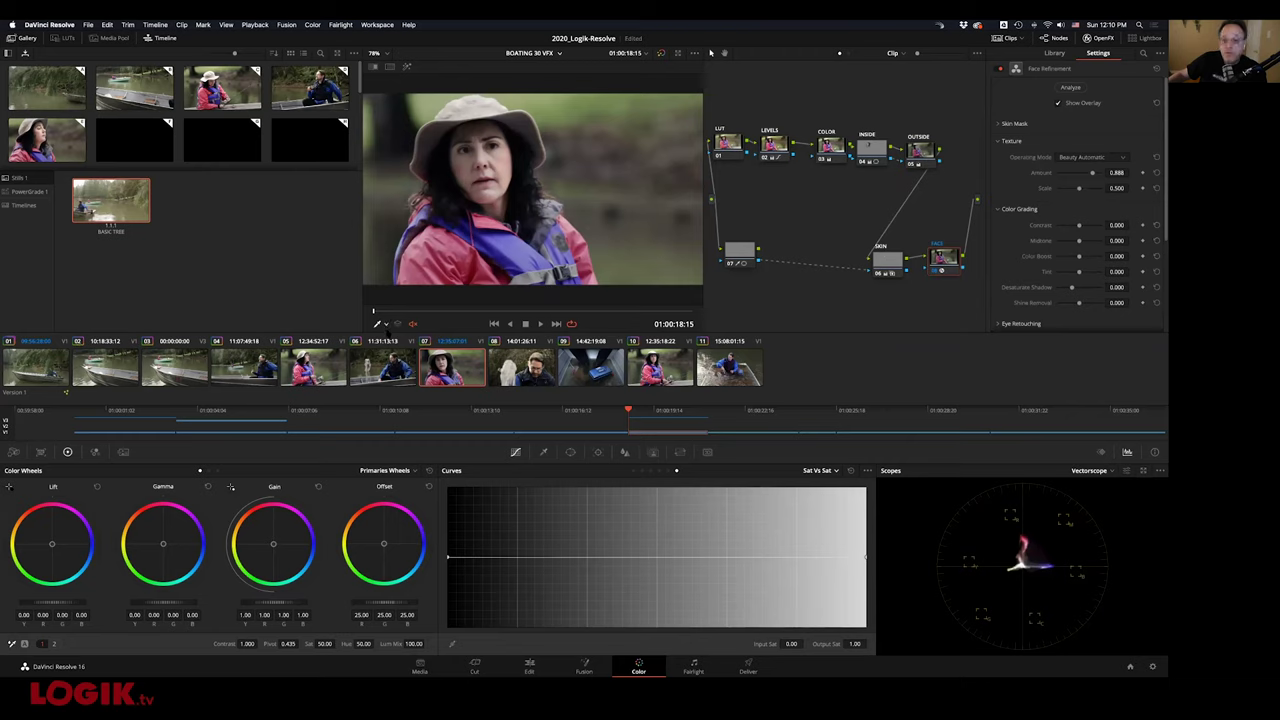
left_click(384, 324)
left_click(408, 398)
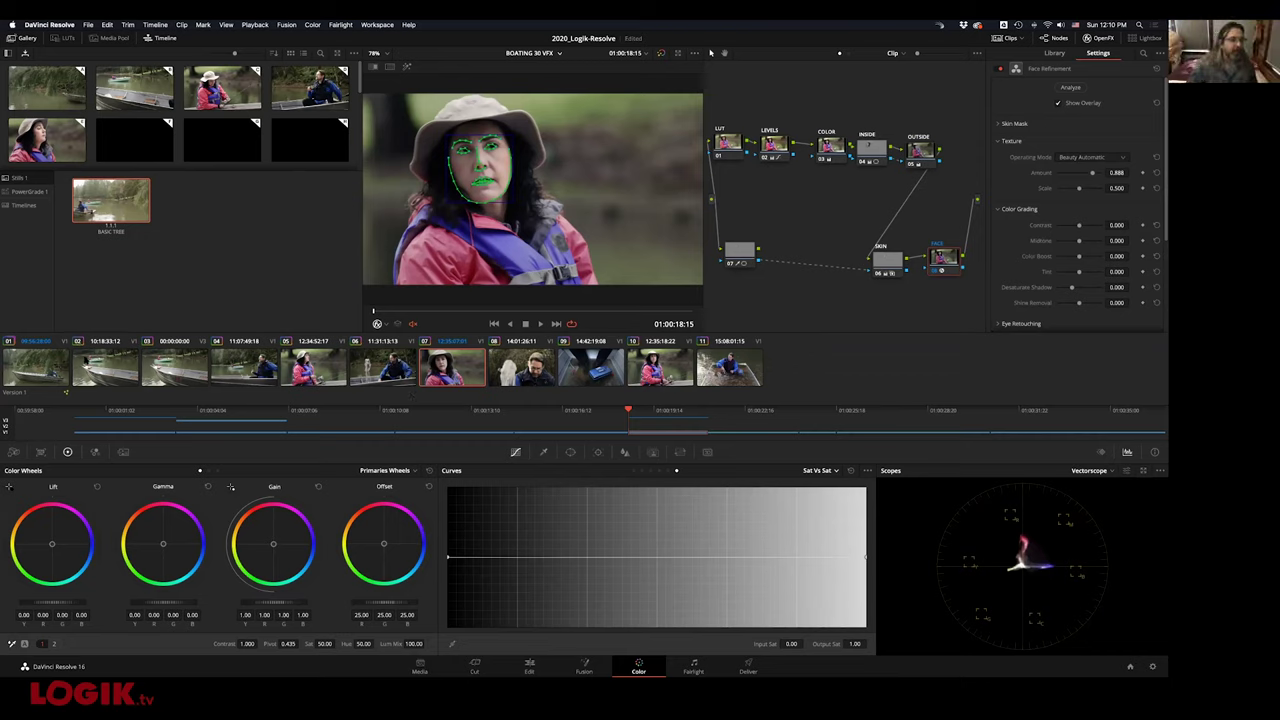
left_click(52, 372)
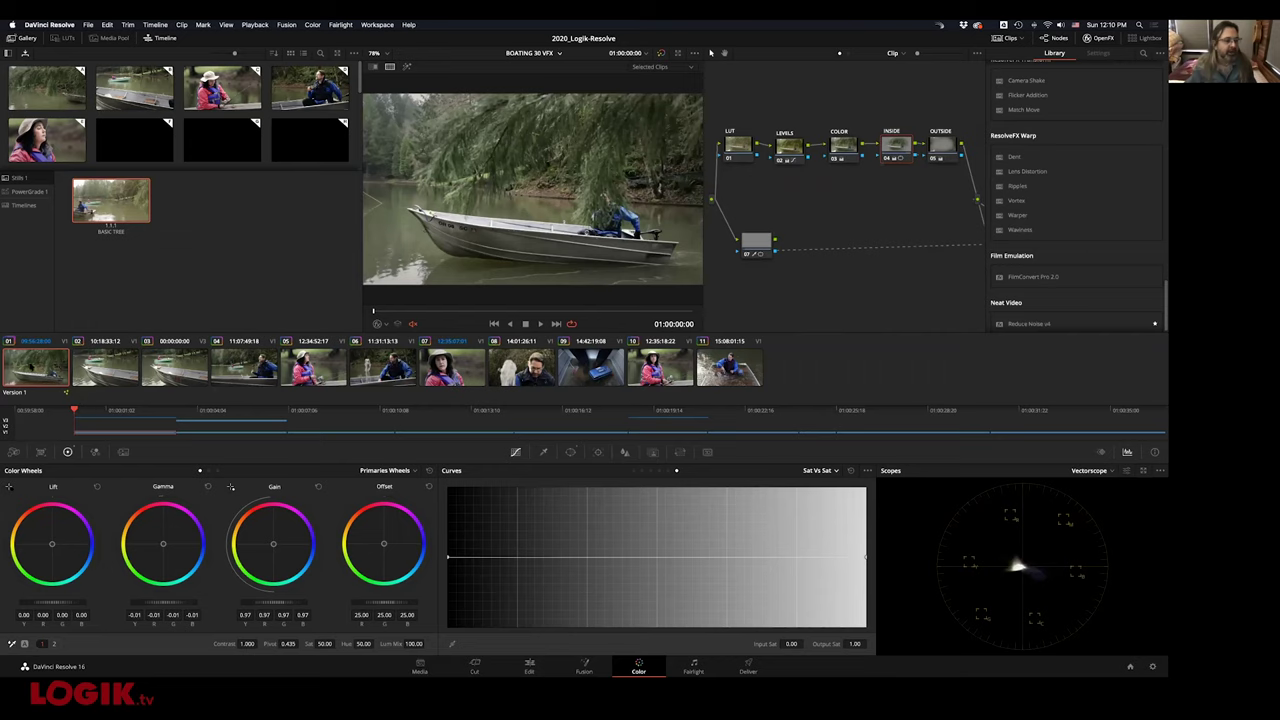
left_click(97, 369)
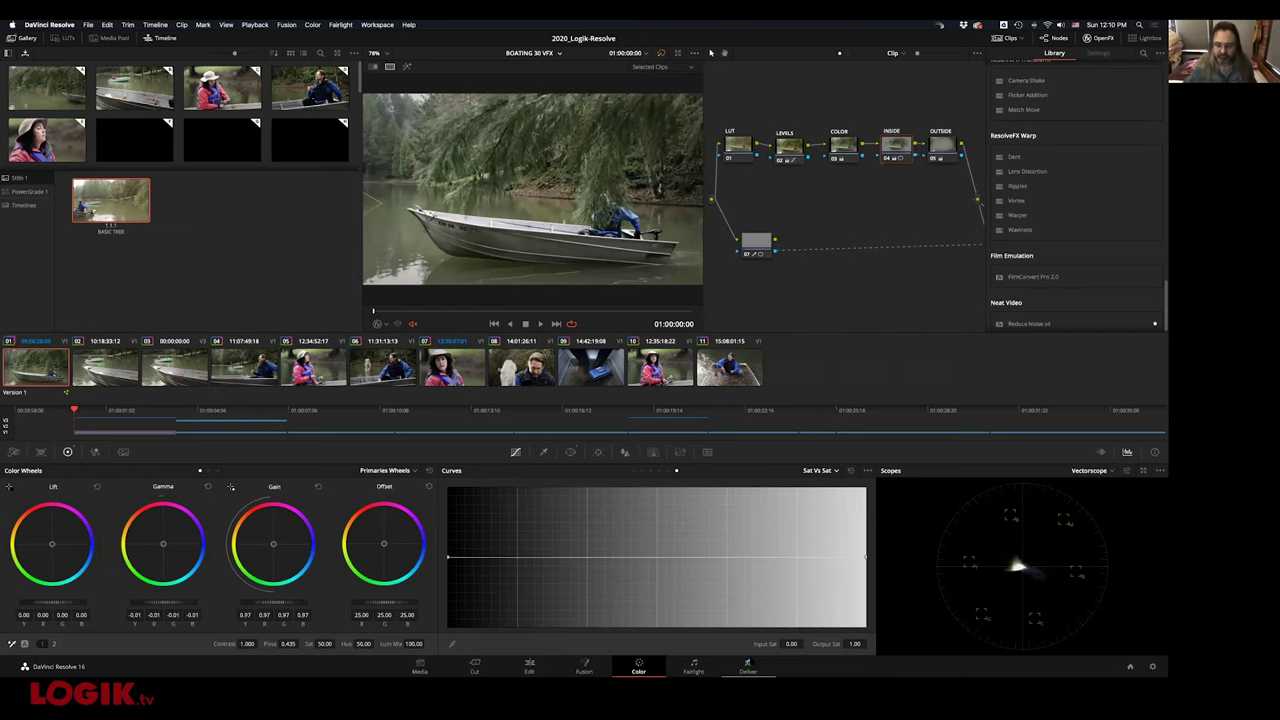
On the Deliver page, set the render to output individual clips
left_click(748, 665)
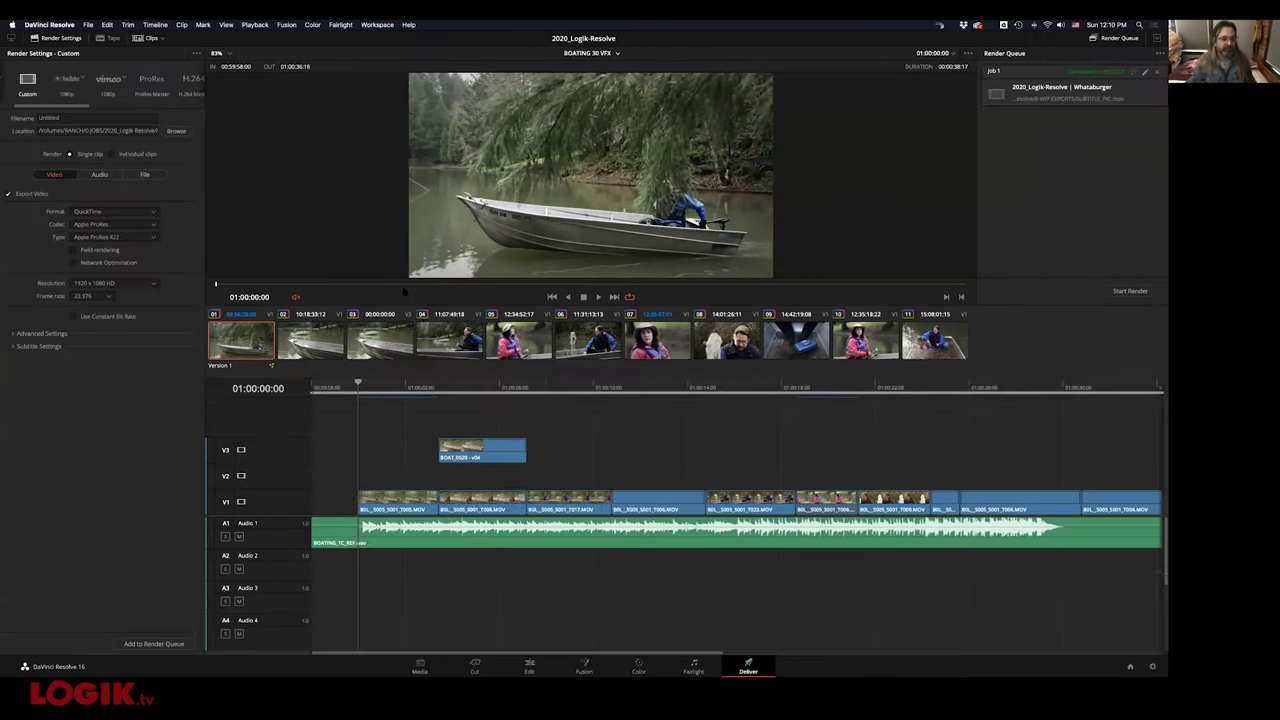
left_click(30, 333)
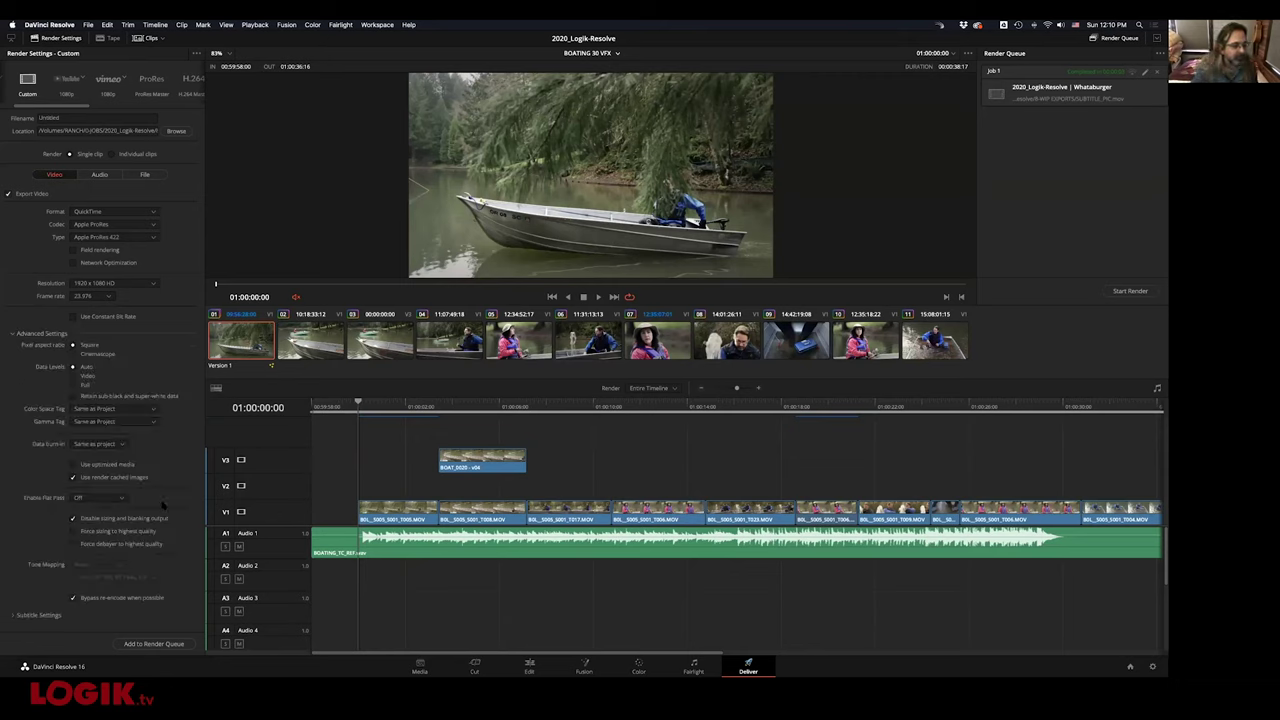
left_click(145, 174)
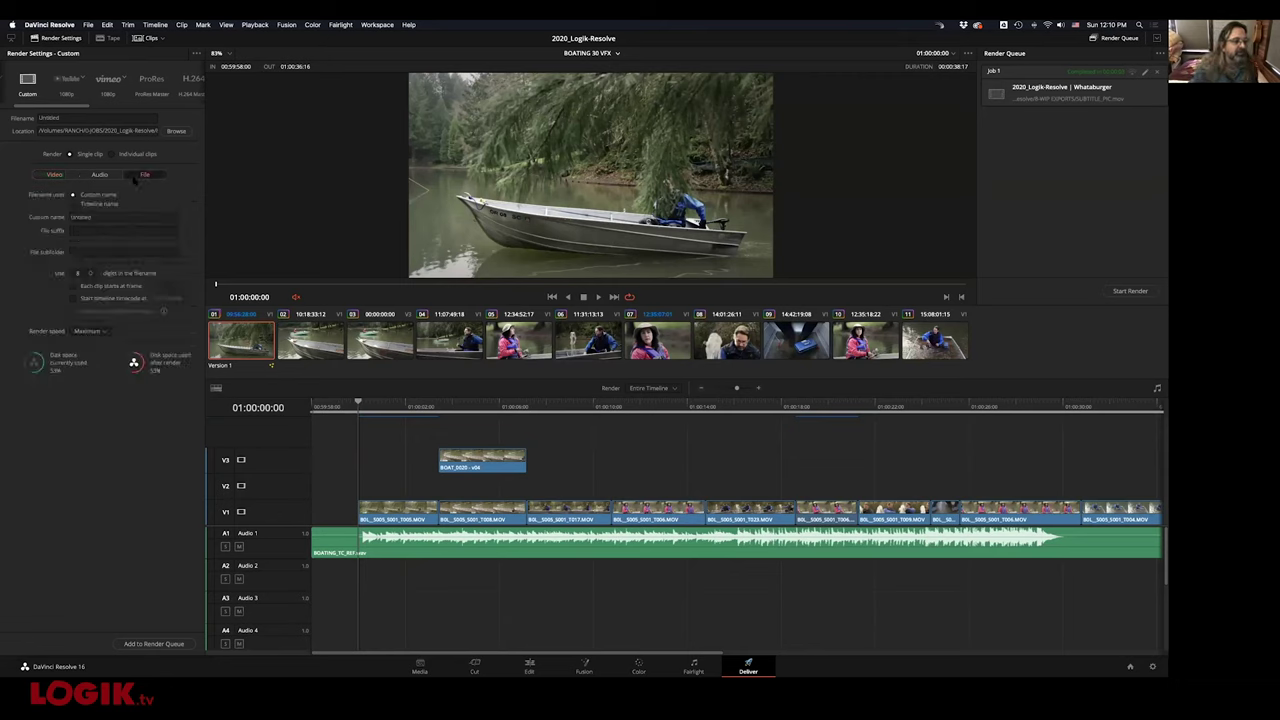
left_click(101, 175)
left_click(55, 175)
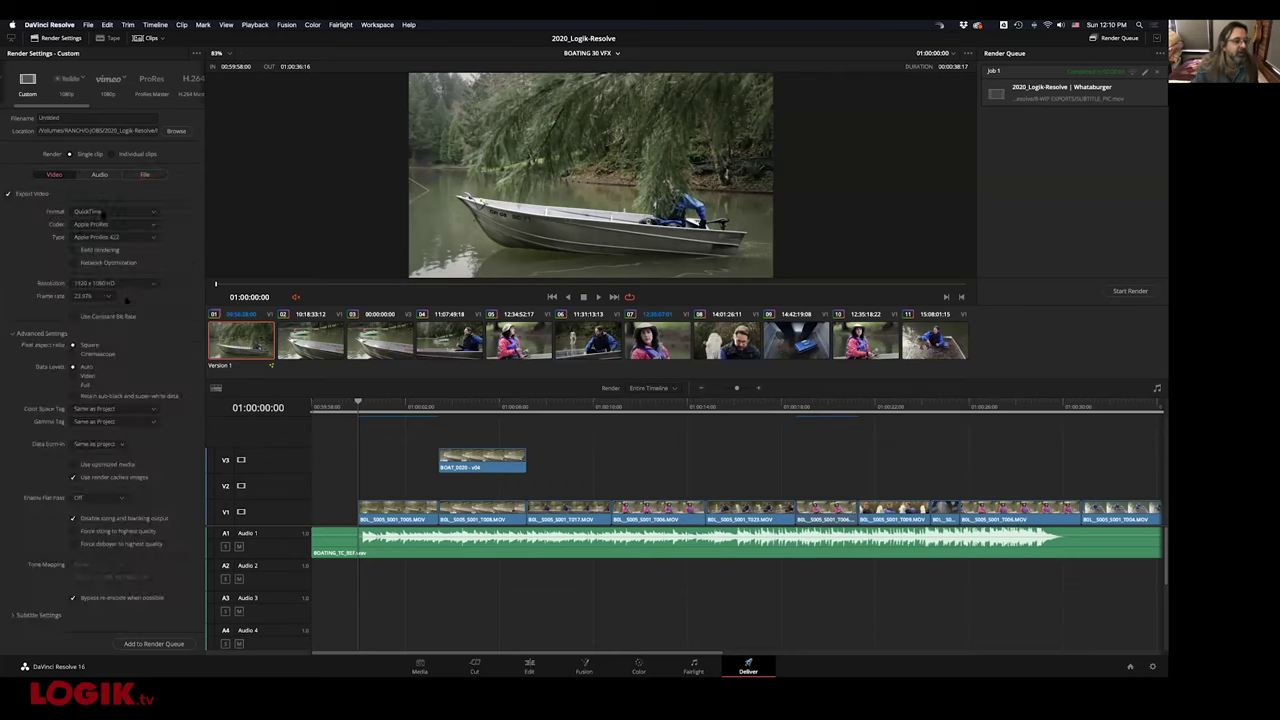
left_click(111, 155)
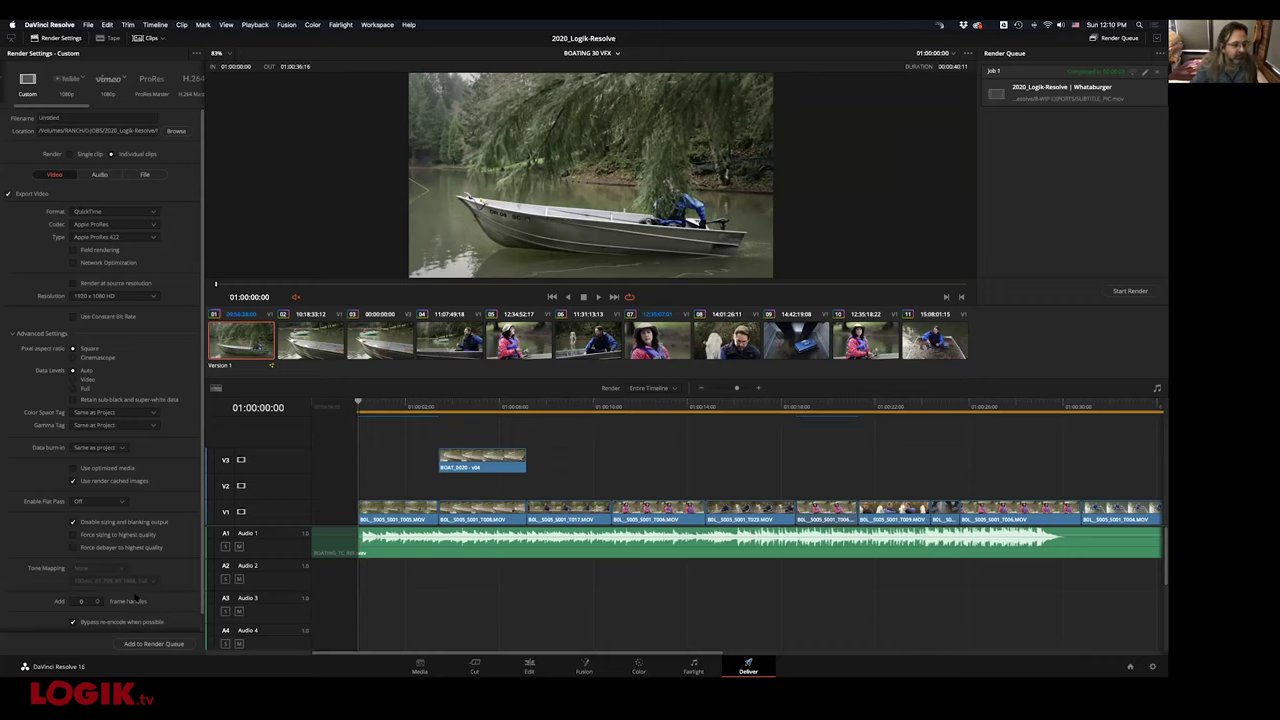
scroll(198, 545, "down", 2)
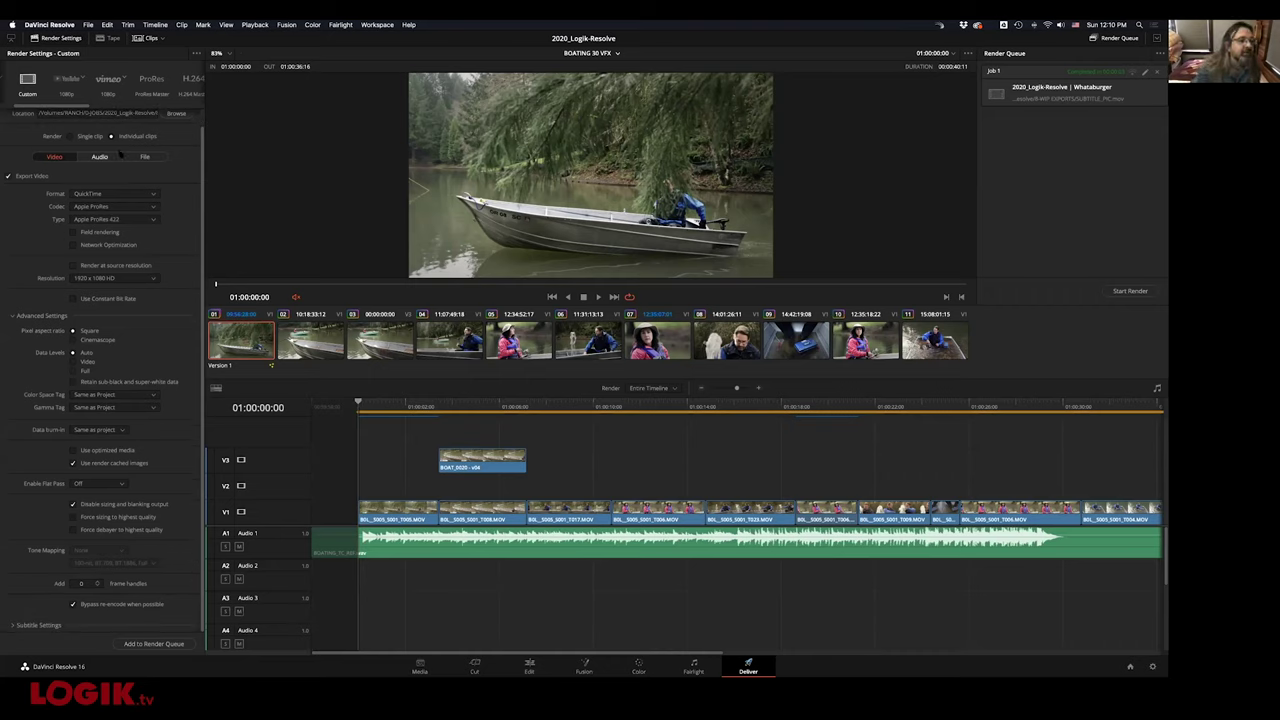
Enable separate clip folders and commercial workflow, then queue BOATING 30 VFX for rendering
left_click(144, 158)
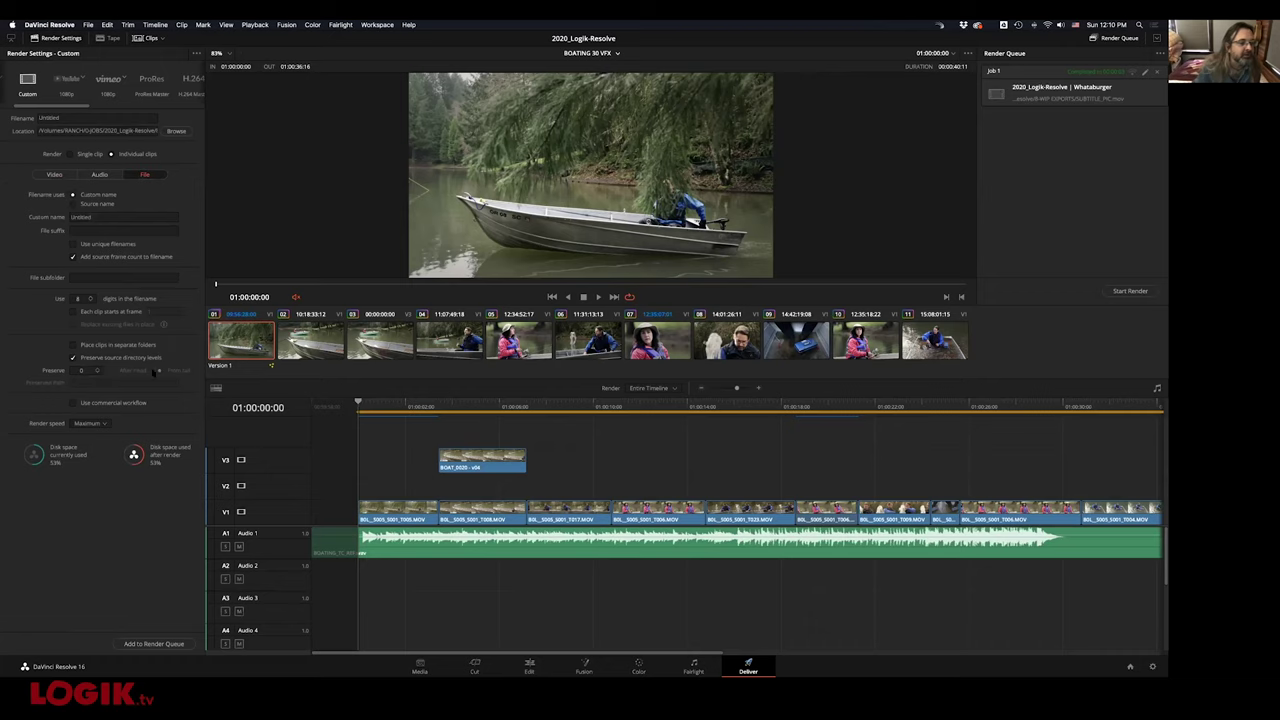
left_click(72, 345)
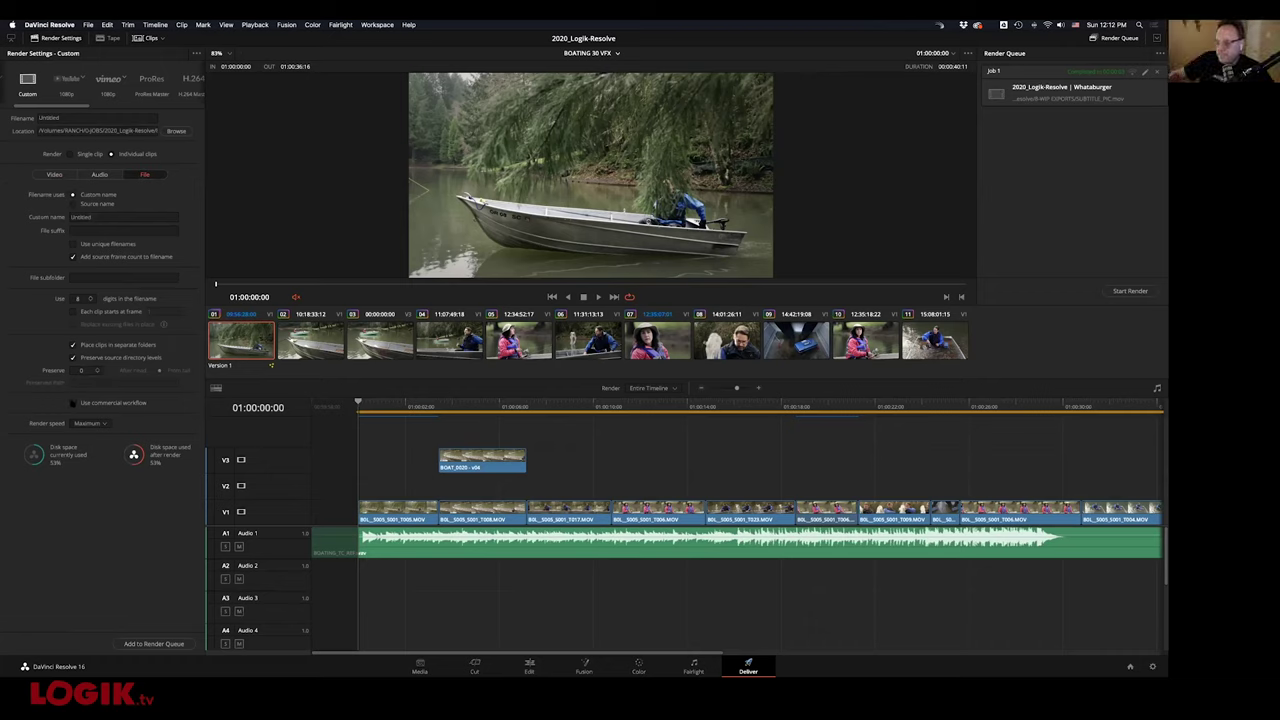
left_click(73, 403)
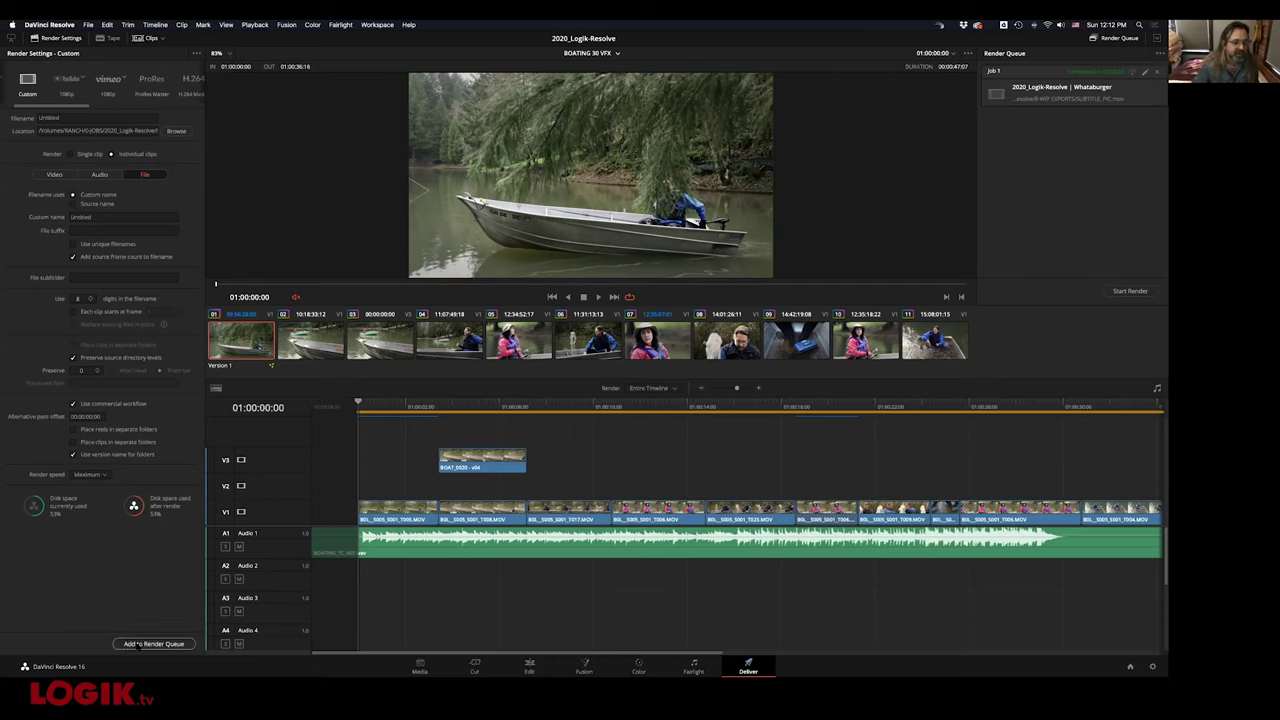
left_click(155, 644)
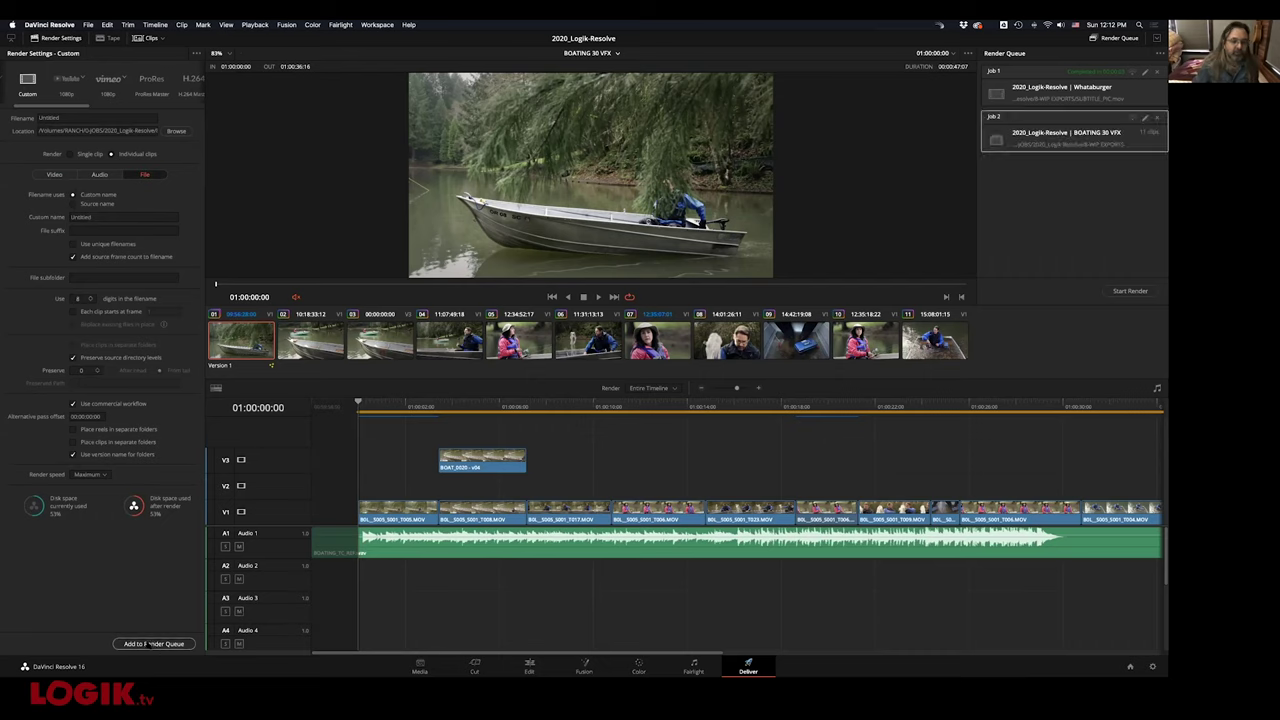
Clear both queued jobs and set up a render of only clip 1, named by source name
left_click(1157, 72)
left_click(1157, 72)
right_click(250, 341)
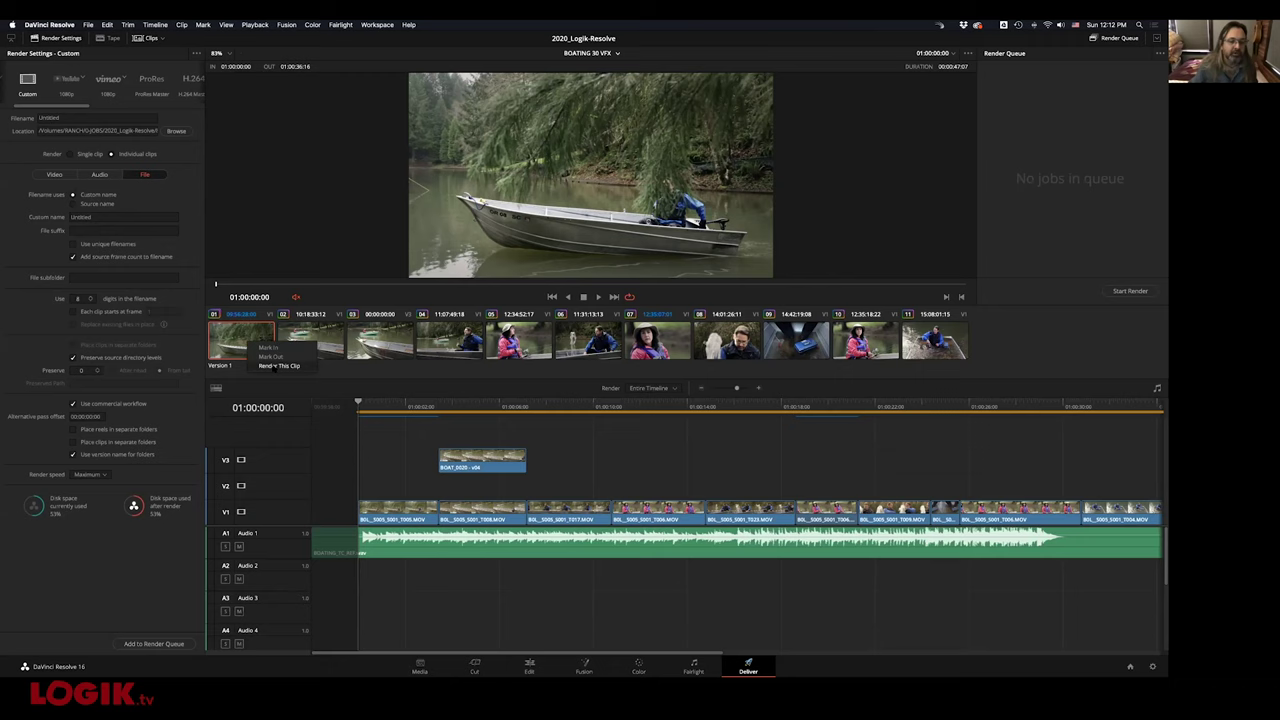
left_click(278, 366)
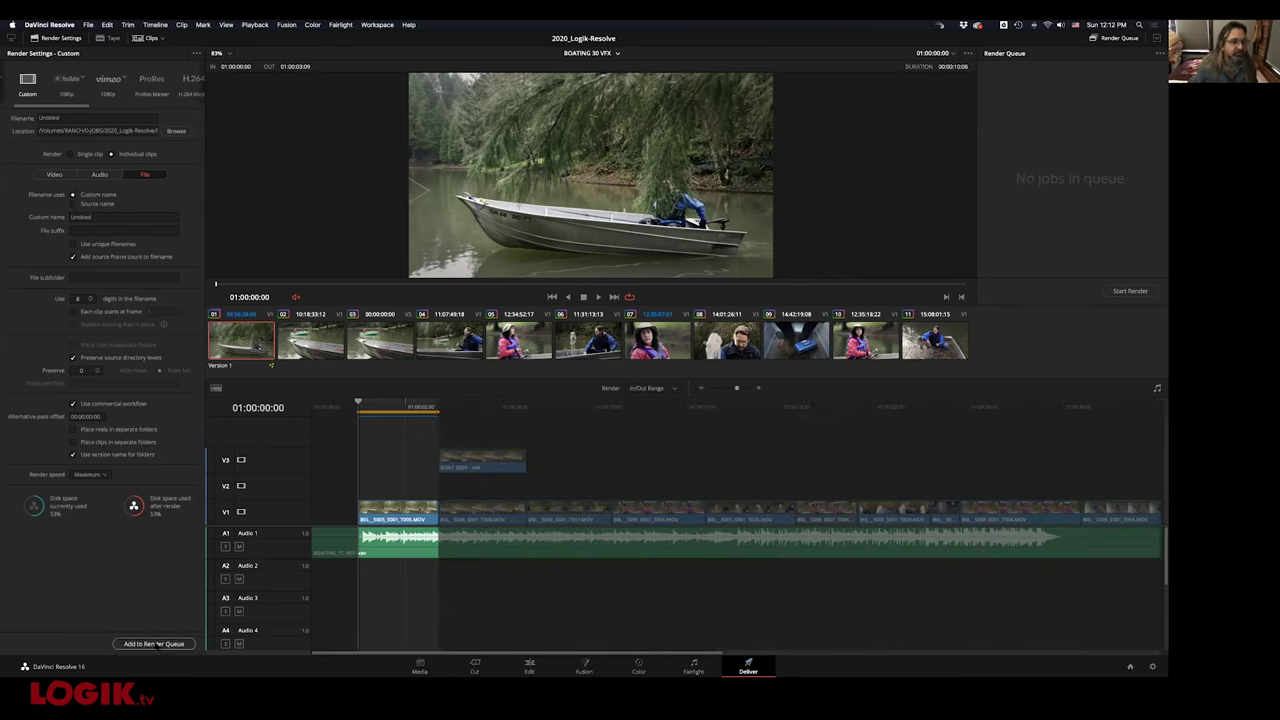
left_click(72, 203)
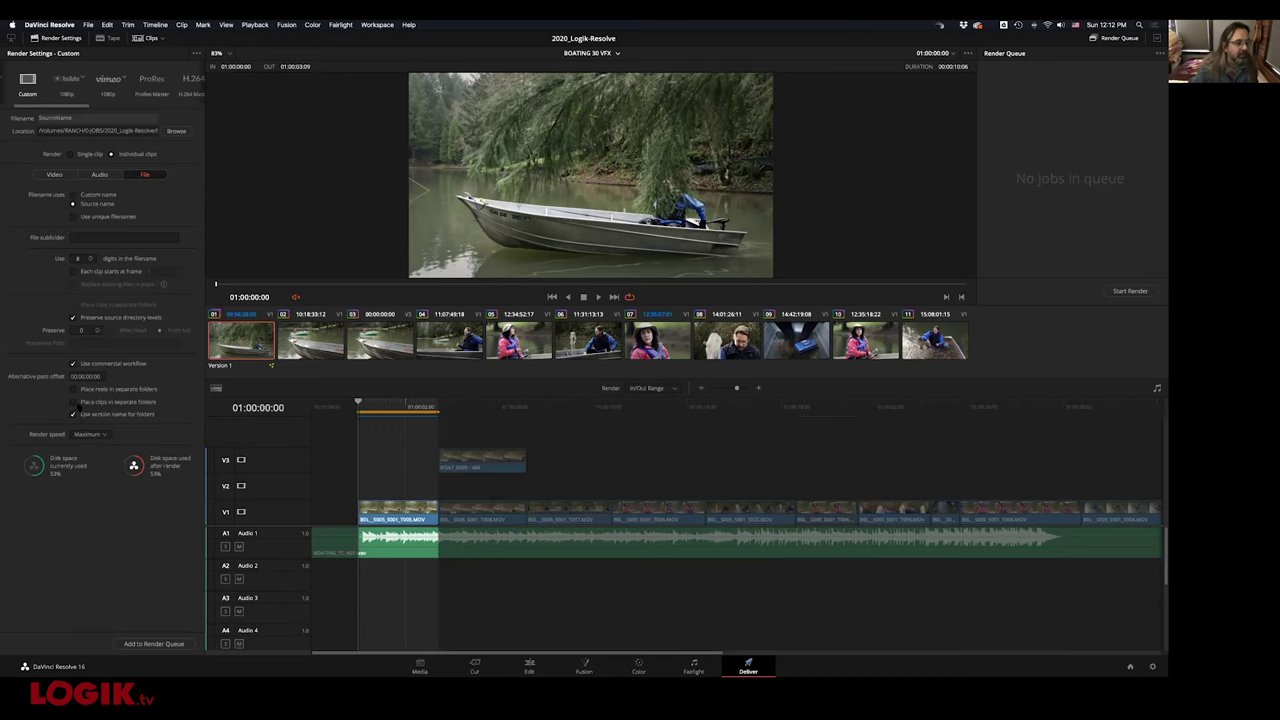
Queue and start the single-clip render, then switch to Finder
left_click(155, 644)
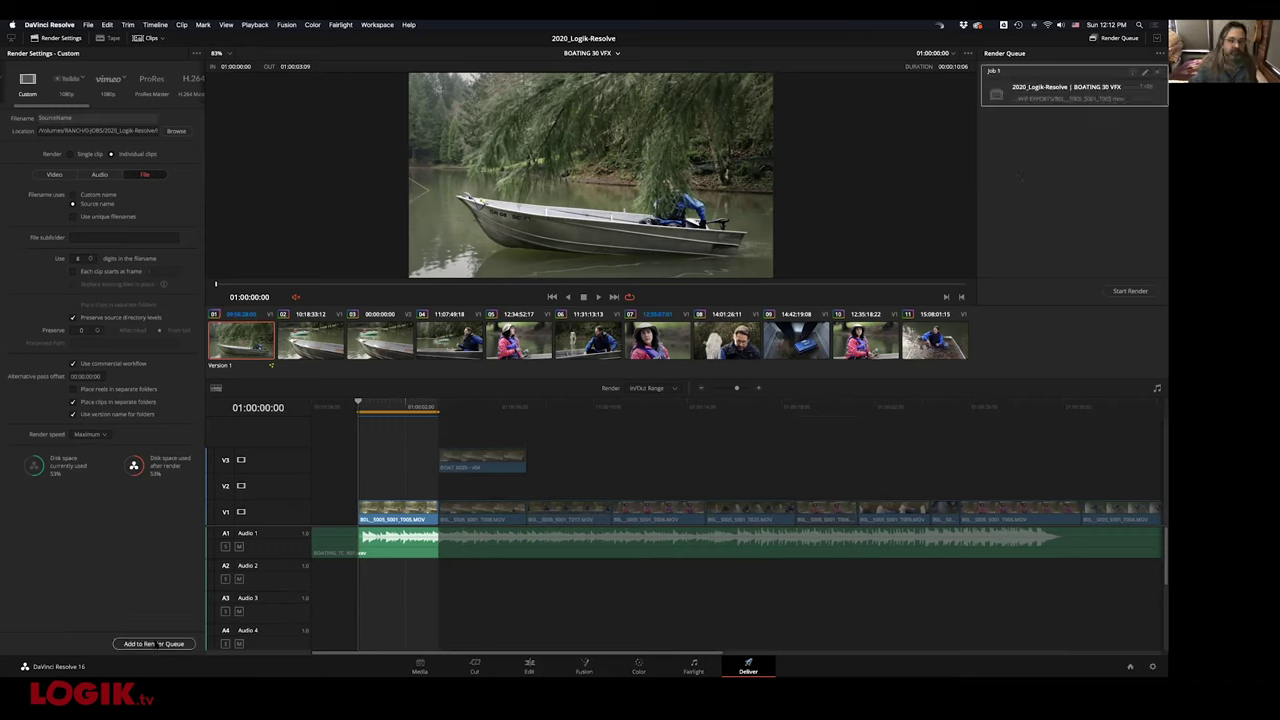
left_click(1130, 290)
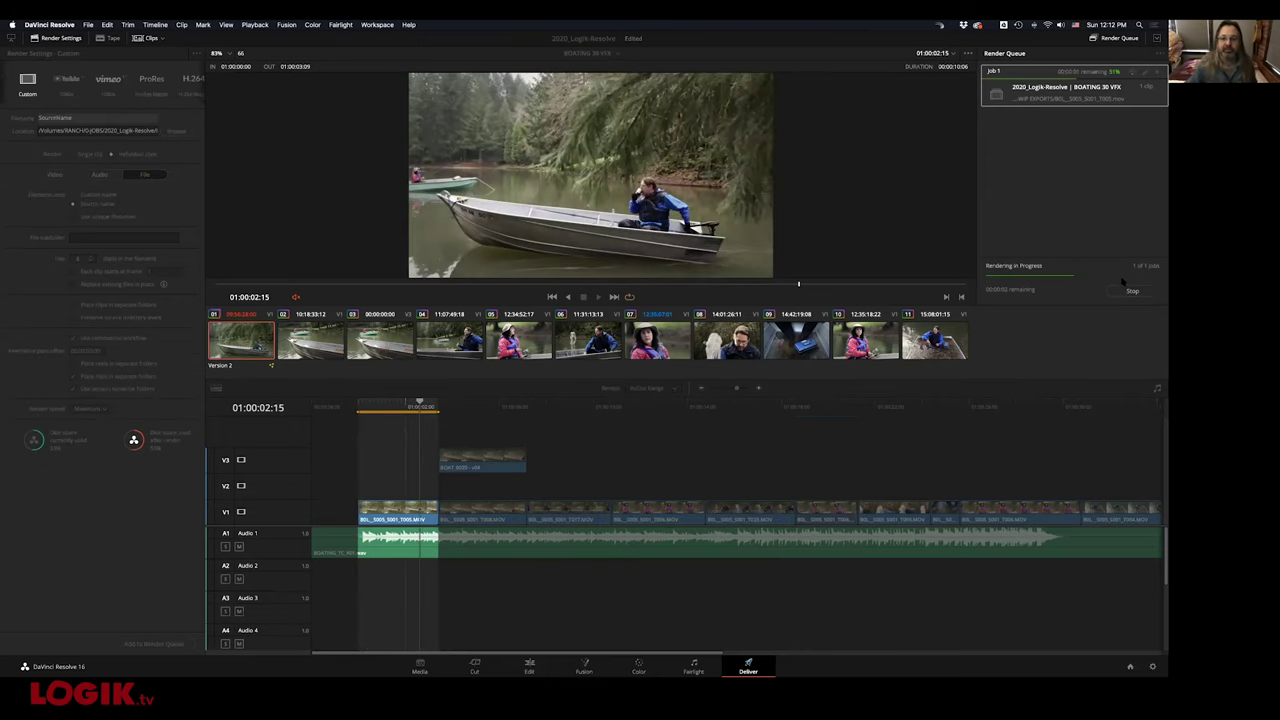
left_click(1131, 290)
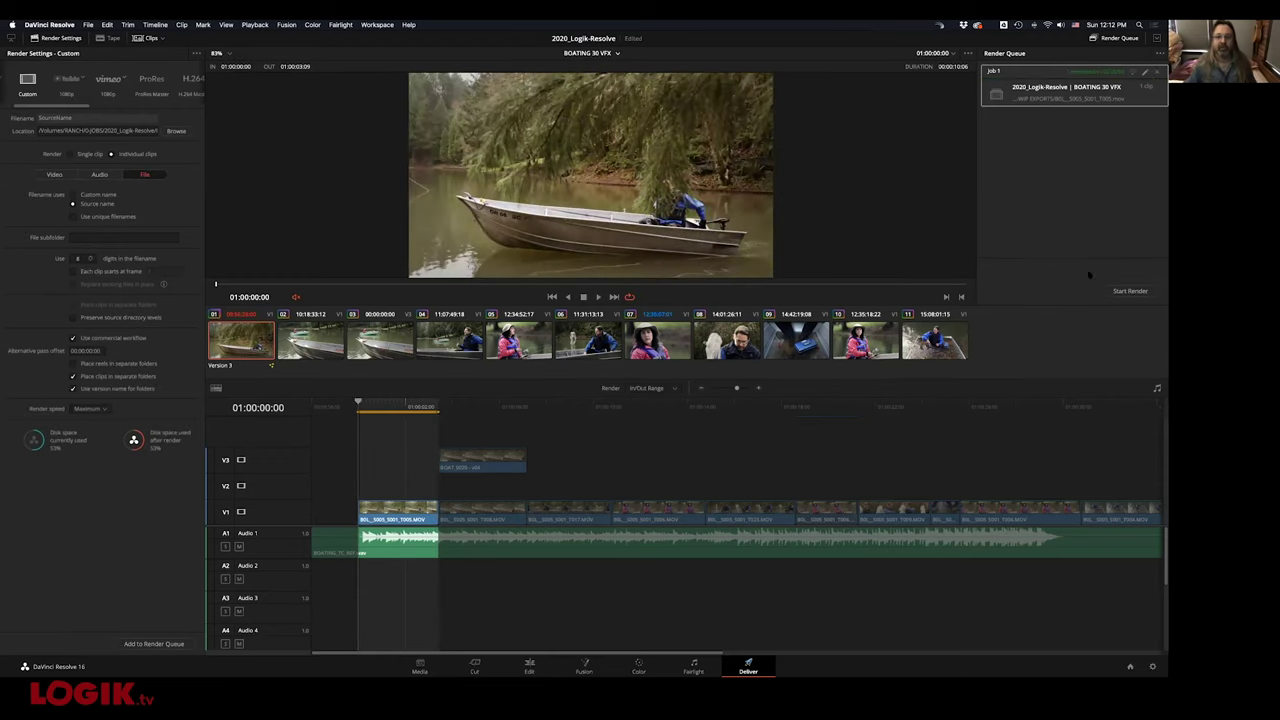
key("super+Tab")
key("super+Tab")
key("super+Tab")
key("super+Tab")
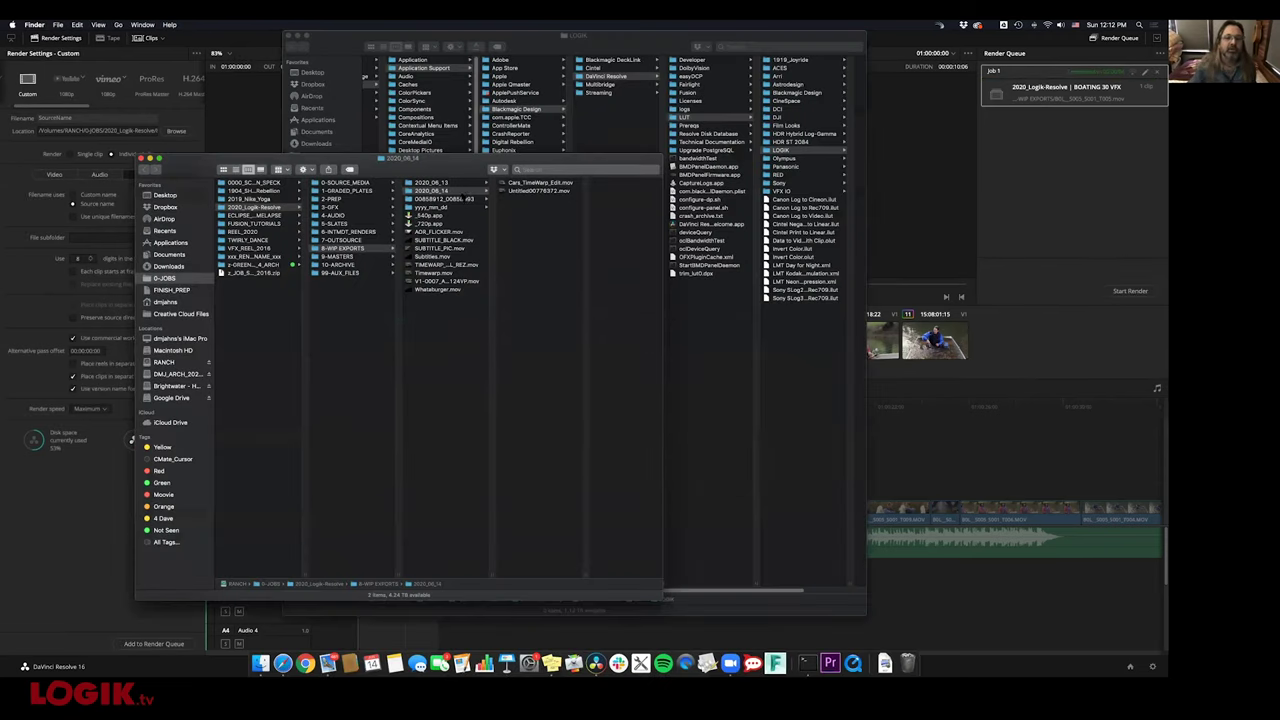
Open the new render folder and Quick Look the rendered boat clip
left_click_drag(463, 198, 472, 199)
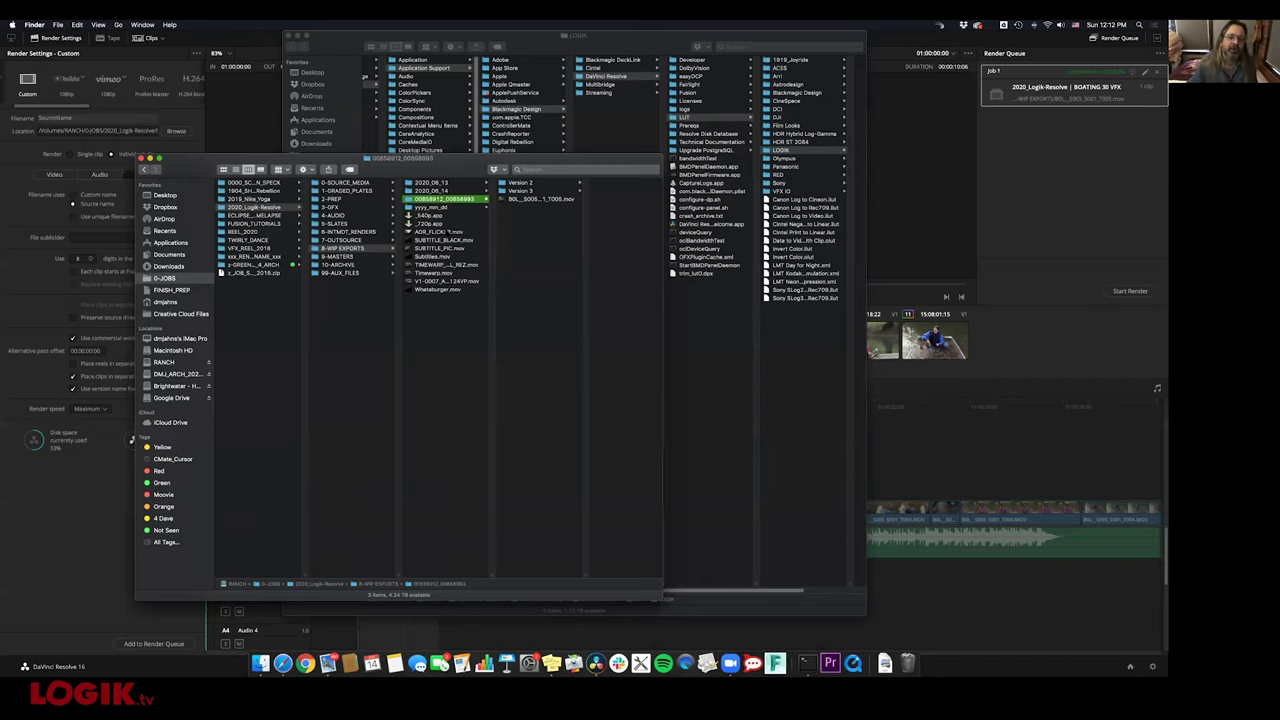
left_click(540, 199)
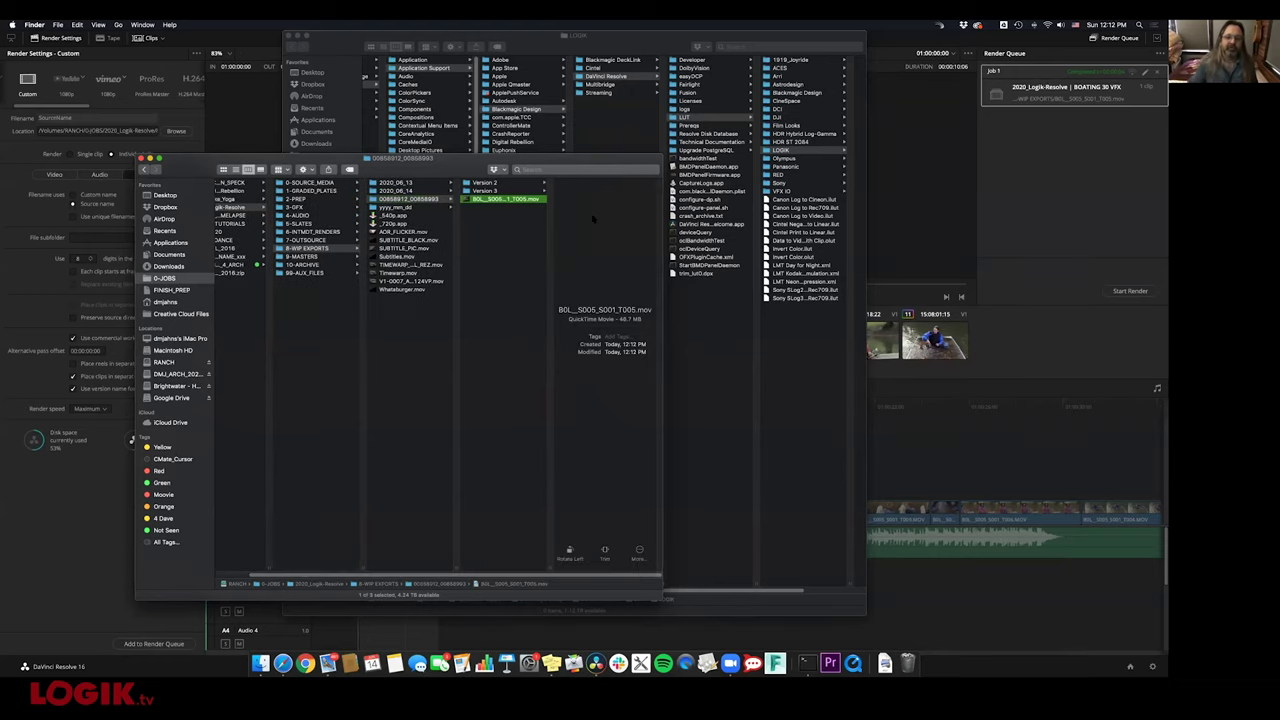
key("space")
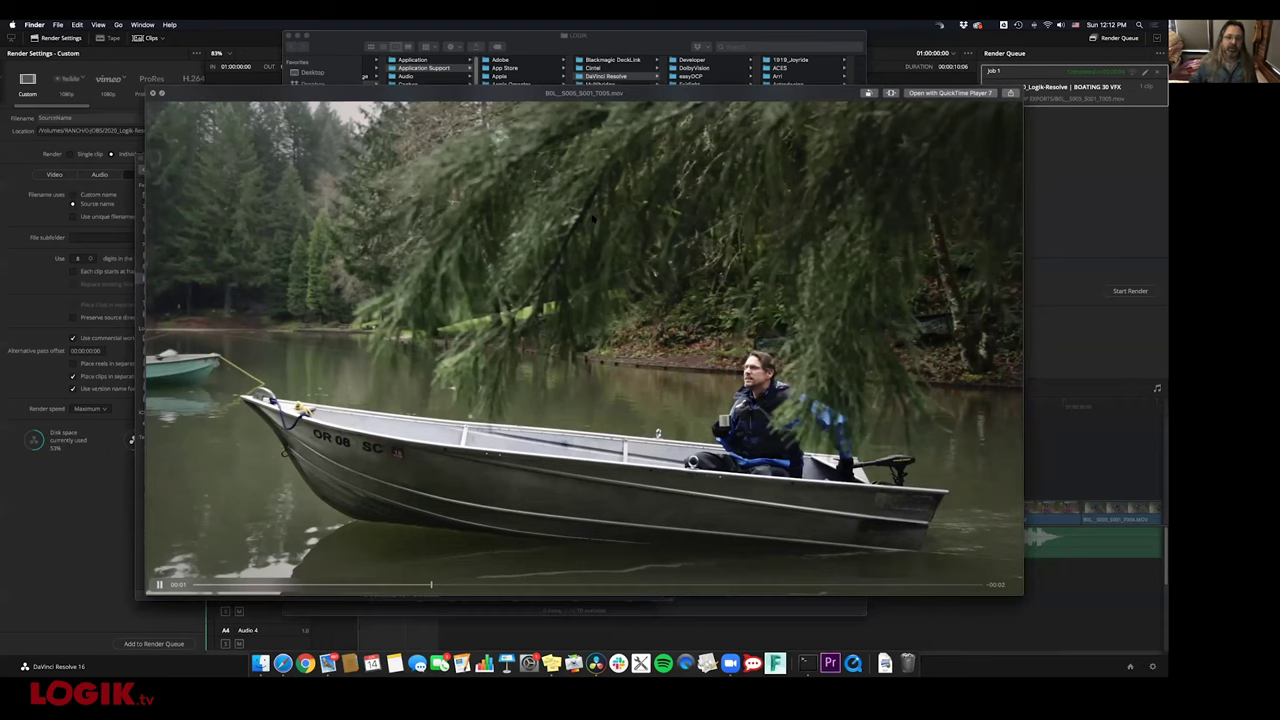
key("space")
Quick Look the boat clips in Version 2 and Version 3, then close the window and return to Resolve
key("Up")
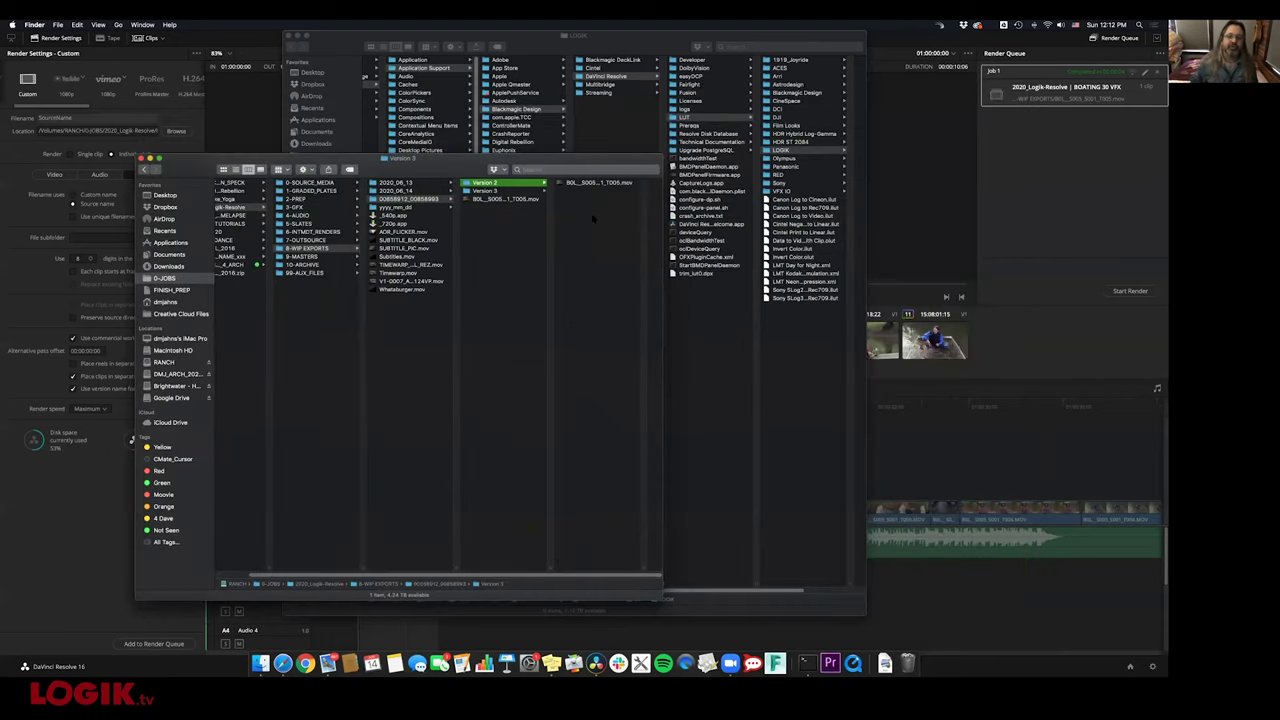
key("Right")
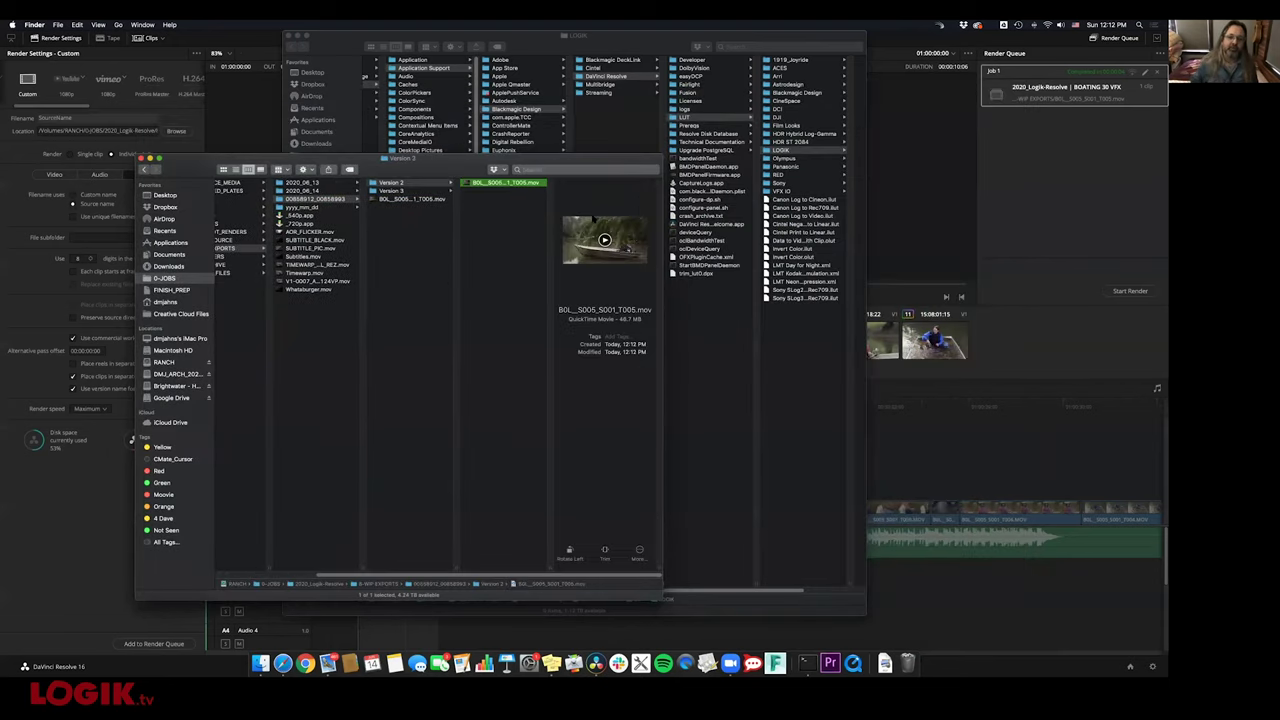
key("space")
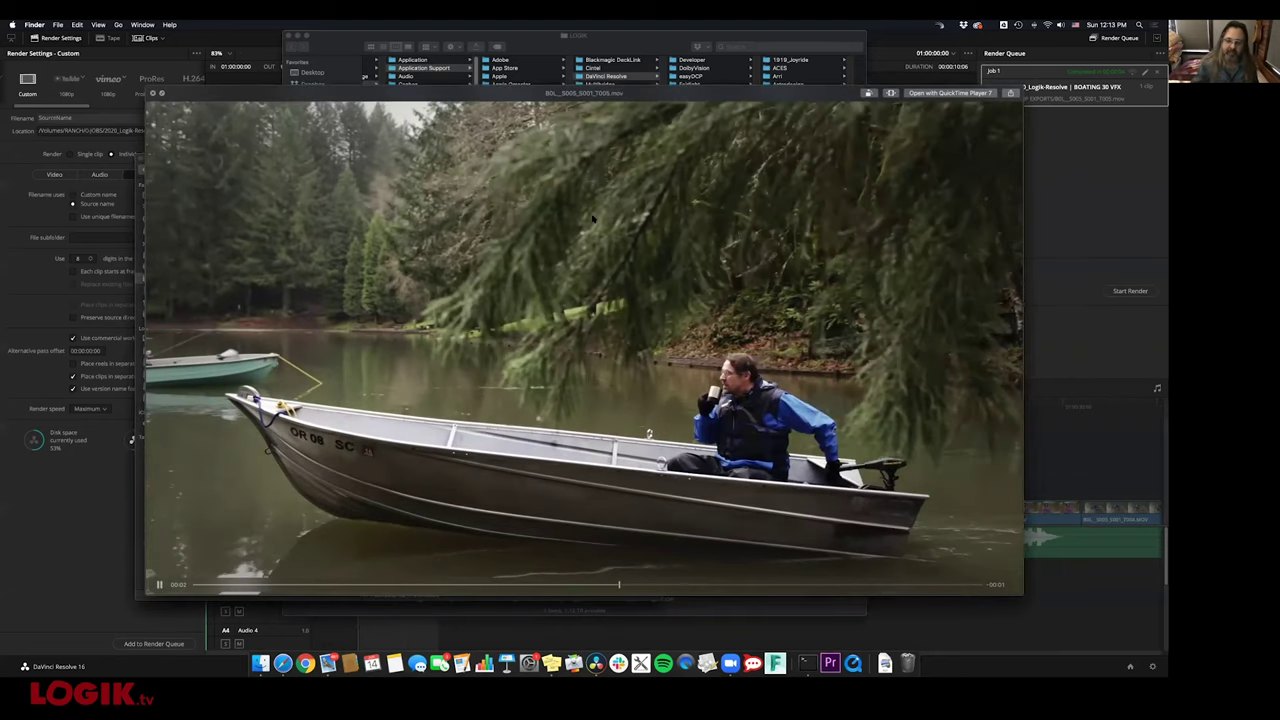
key("space")
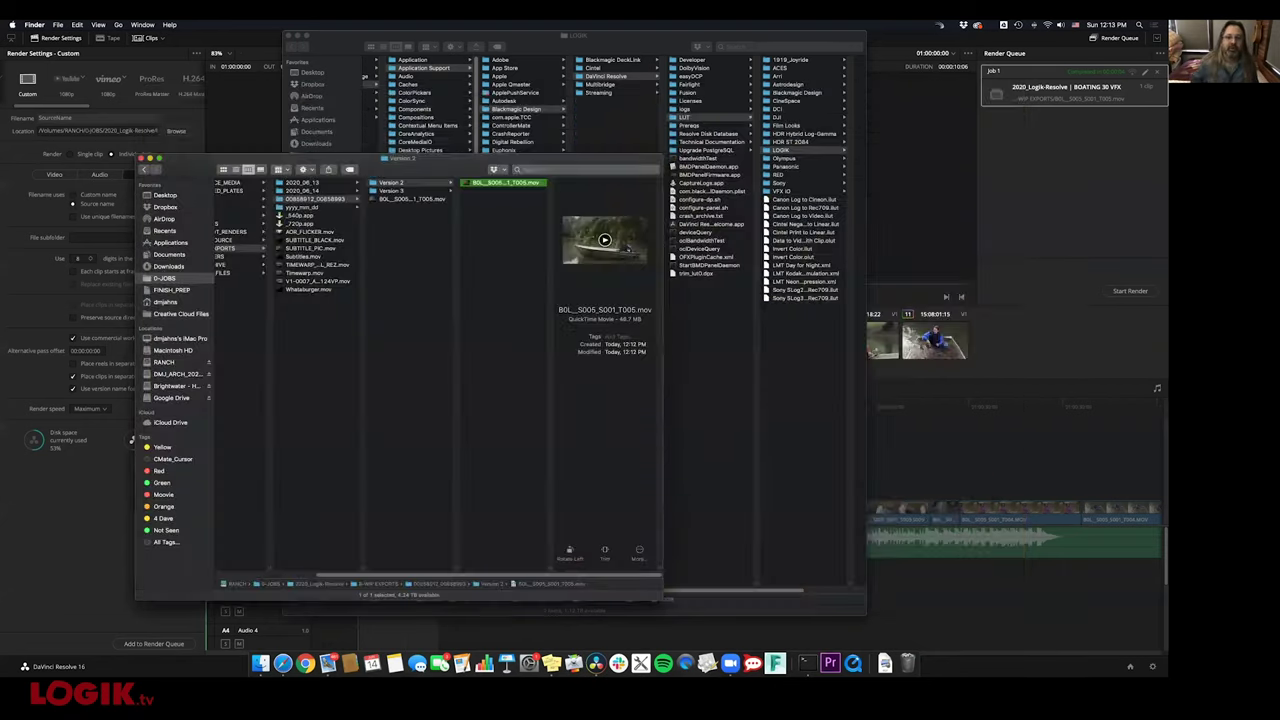
key("Left")
key("Down")
key("Right")
key("space")
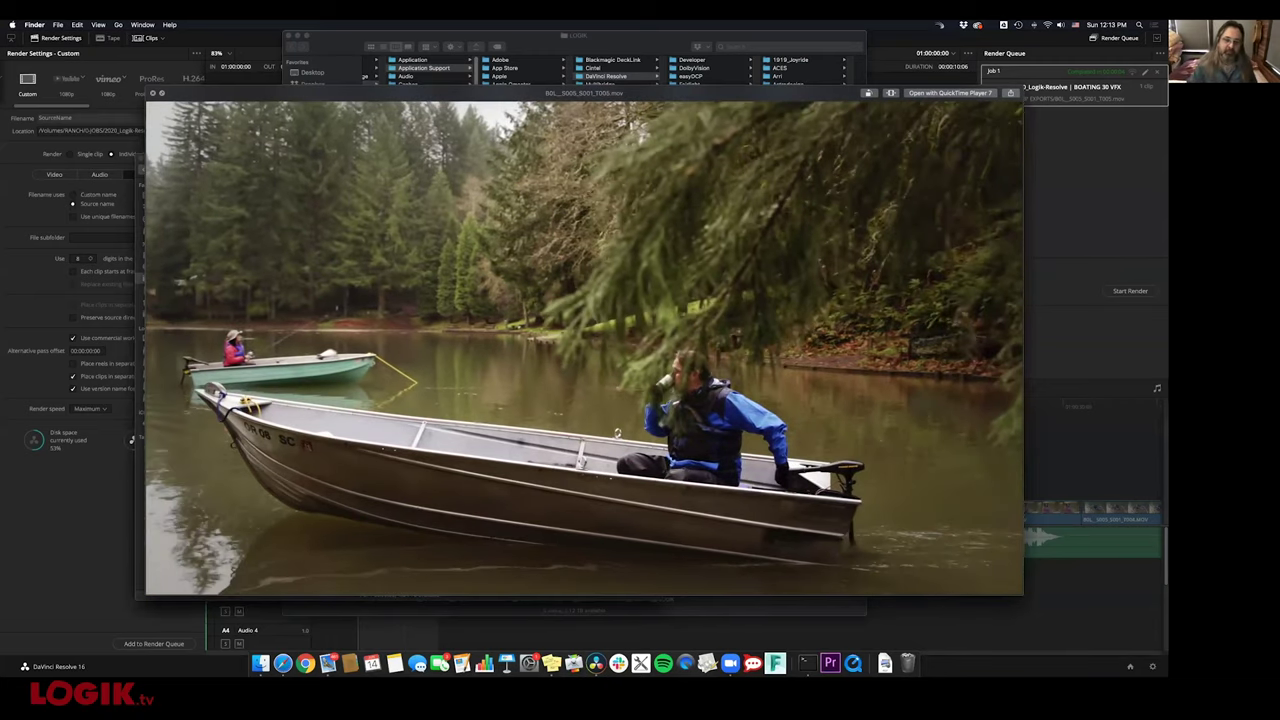
key("space")
key("super+w")
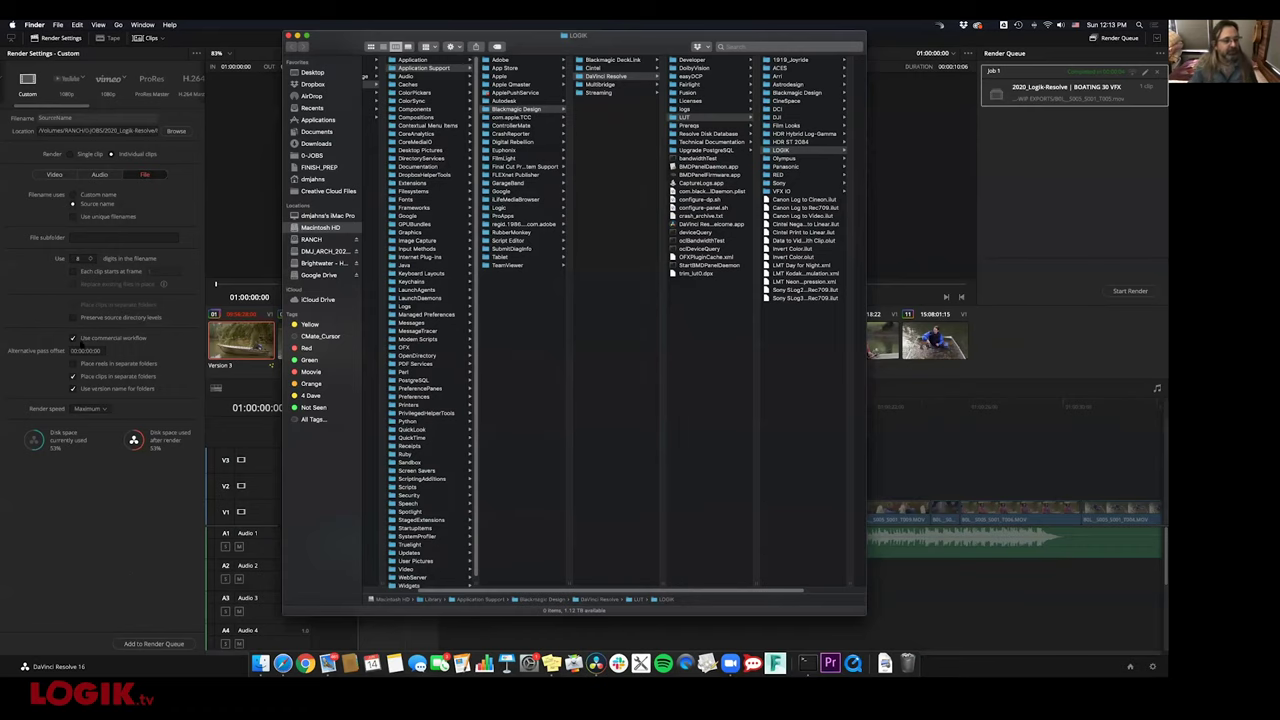
key("super+Tab")
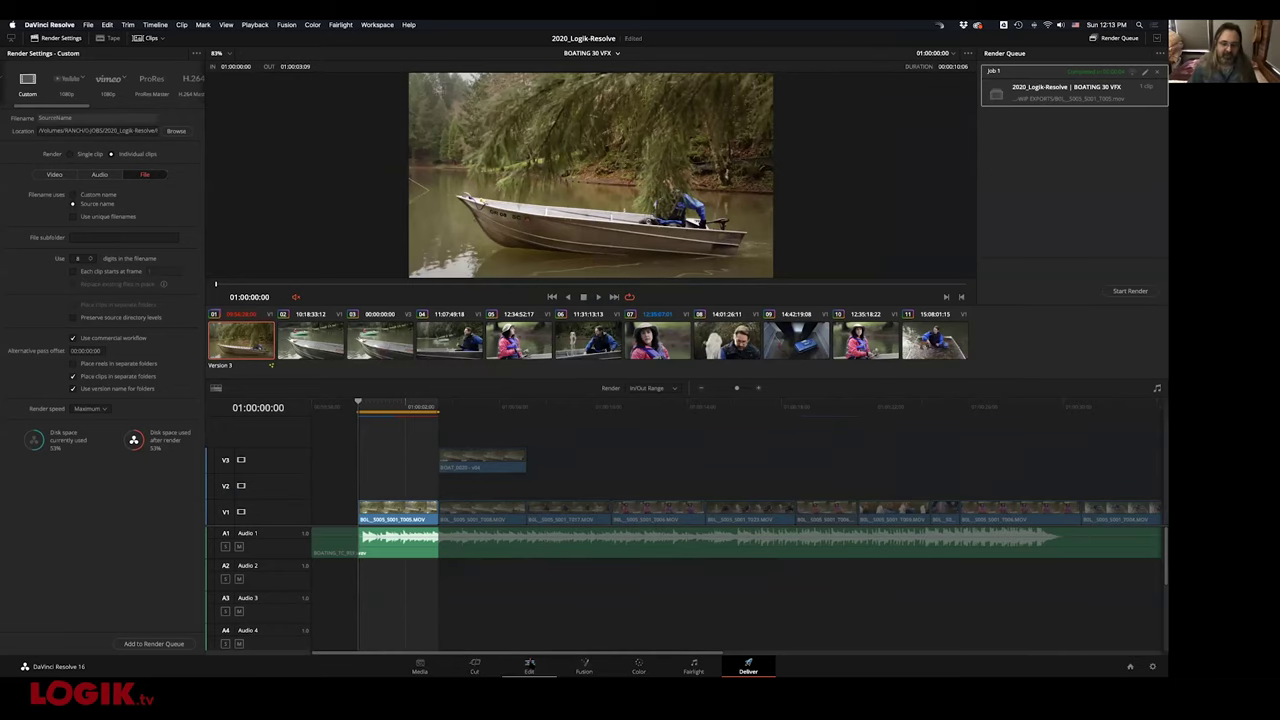
Play BOATING 30 VFX, check the clip's Scaling and Resize Filter options without changing them, then go to Media
left_click(529, 666)
key("space")
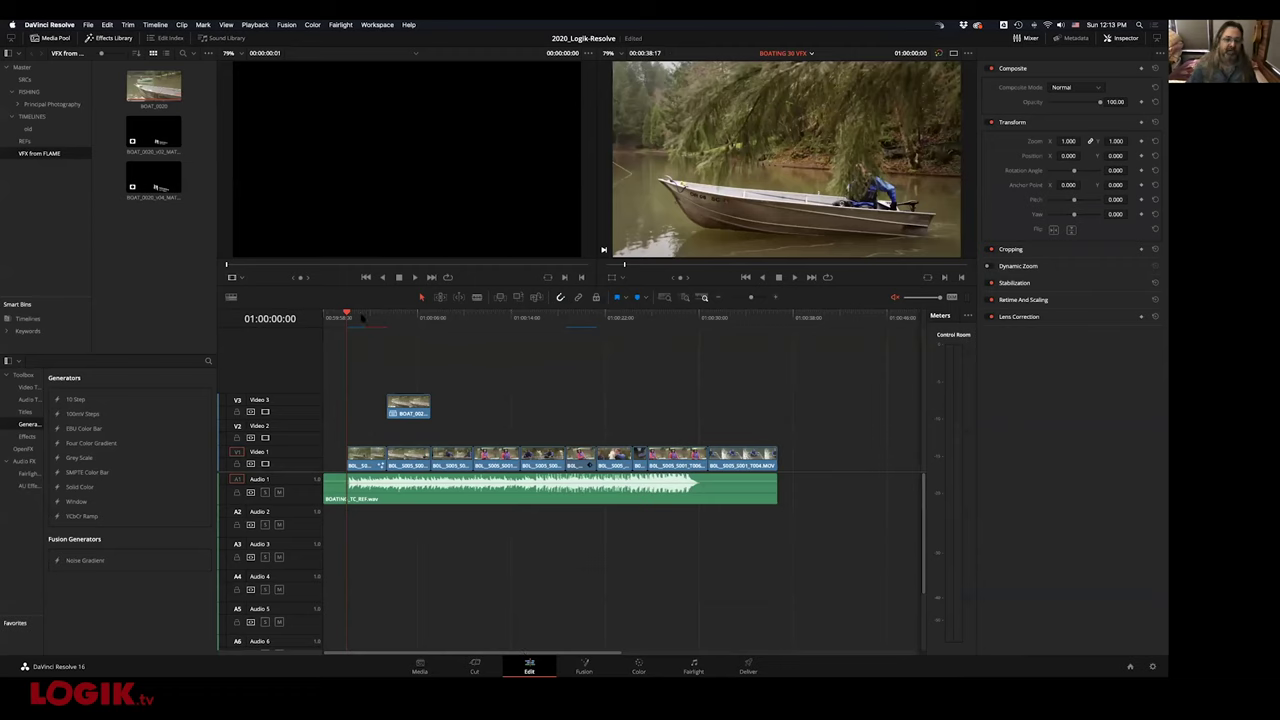
left_click(1036, 301)
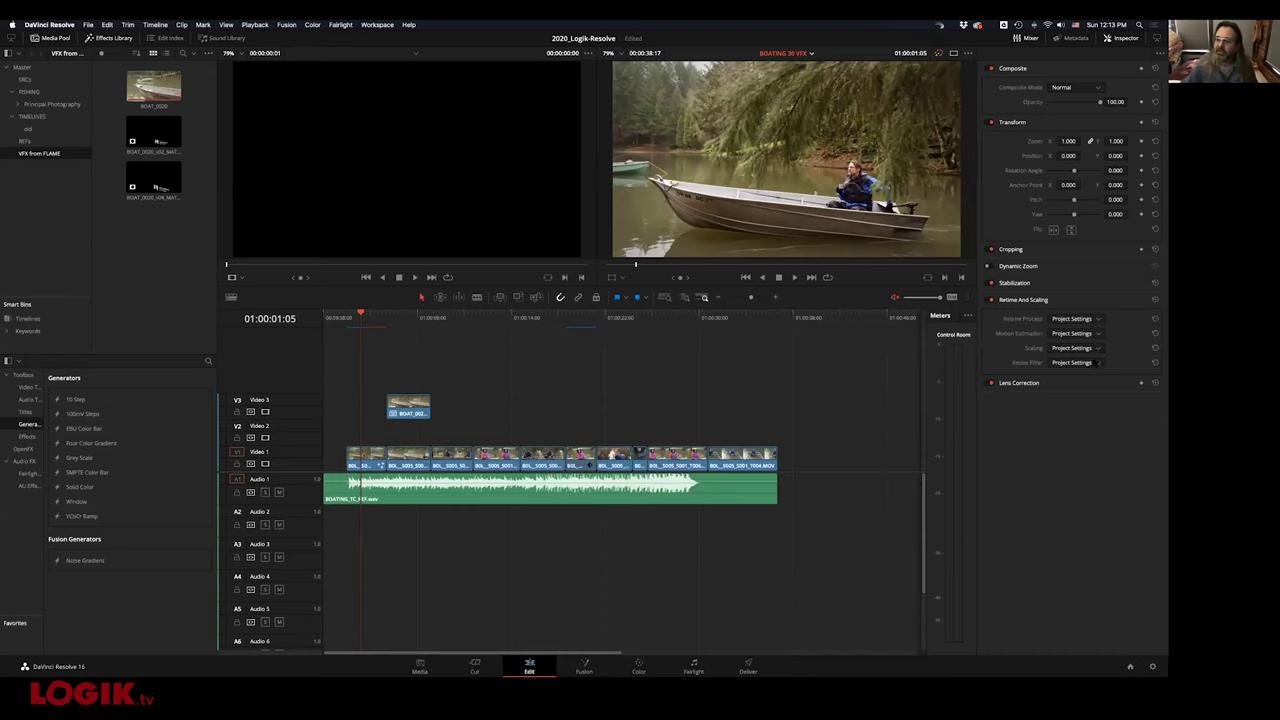
left_click(1083, 348)
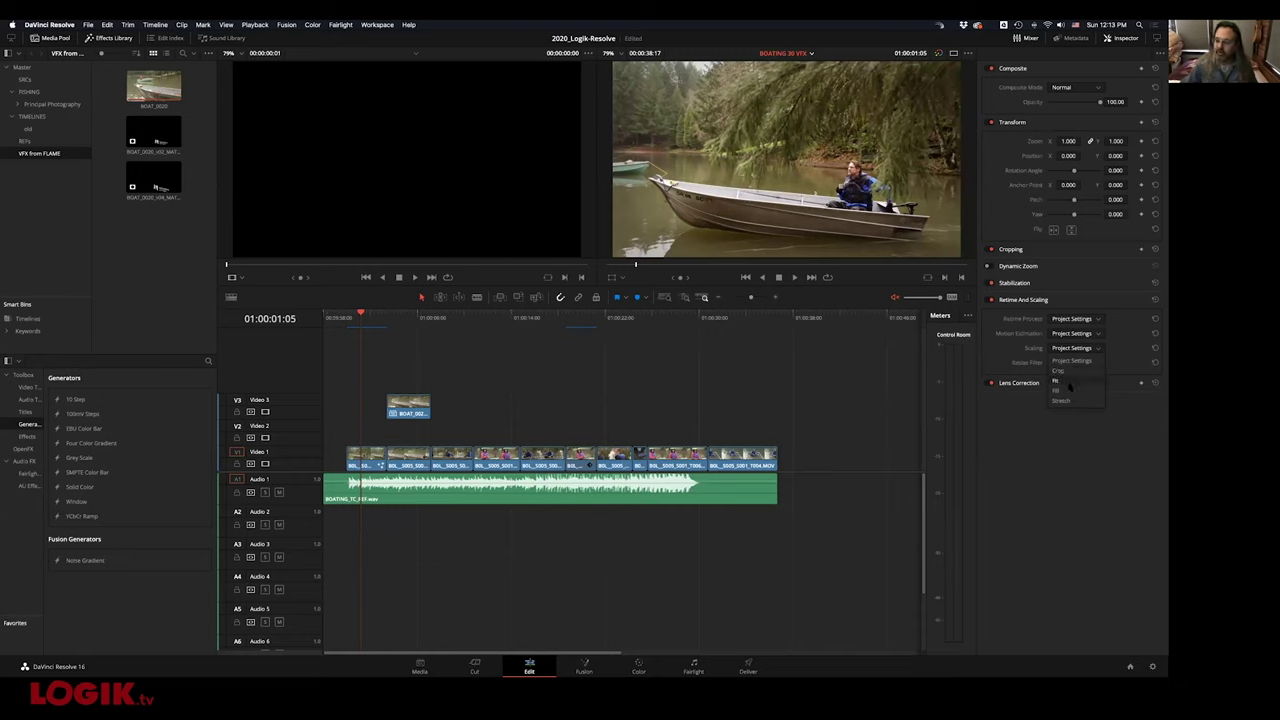
left_click(1065, 436)
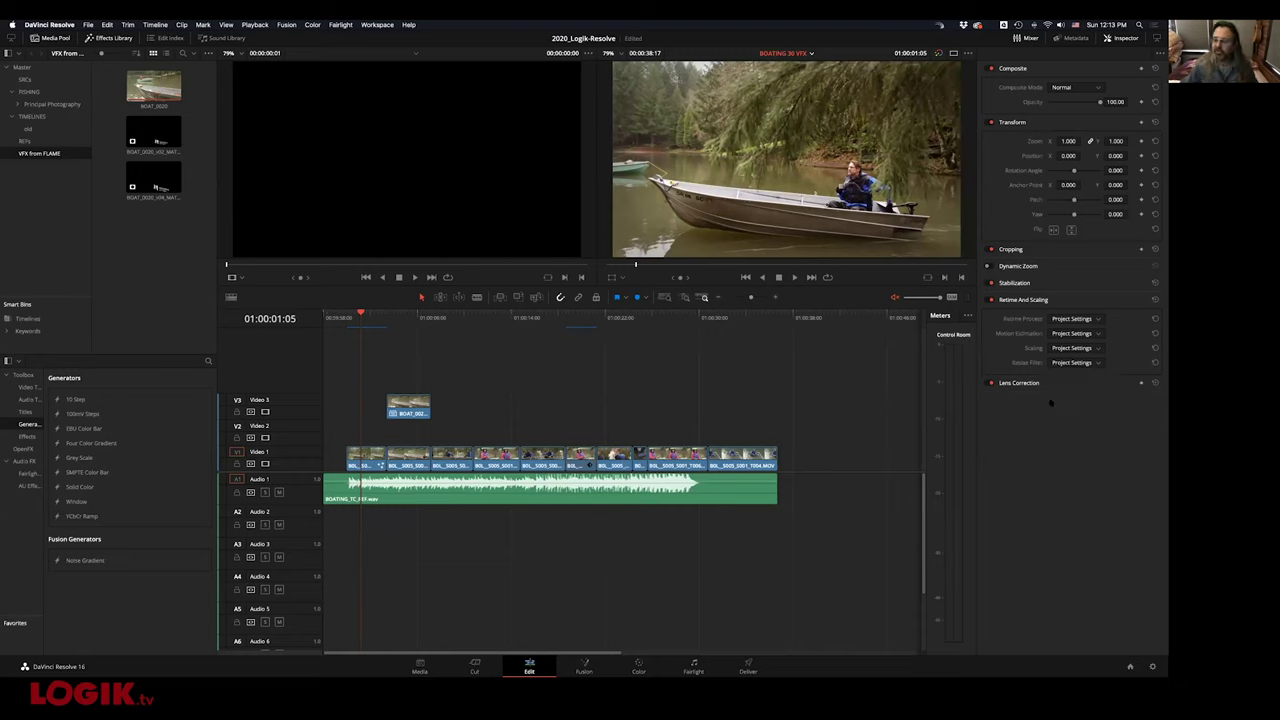
left_click(1078, 363)
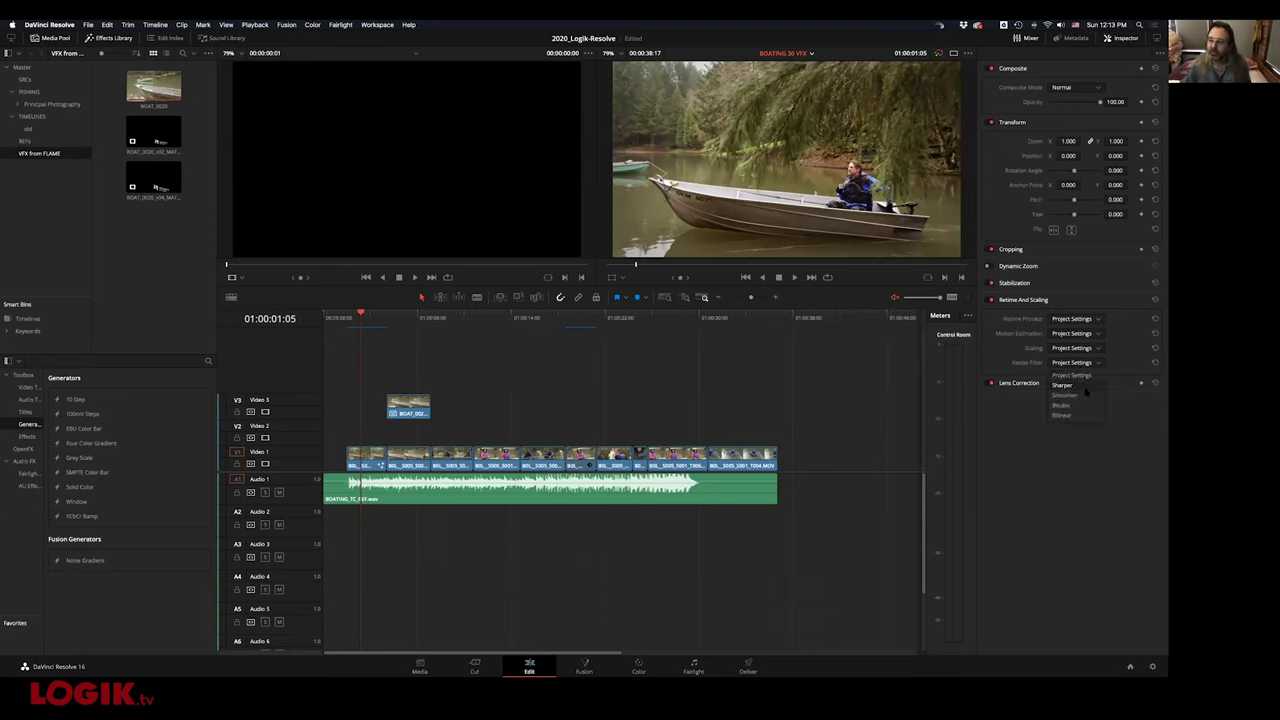
left_click(1072, 465)
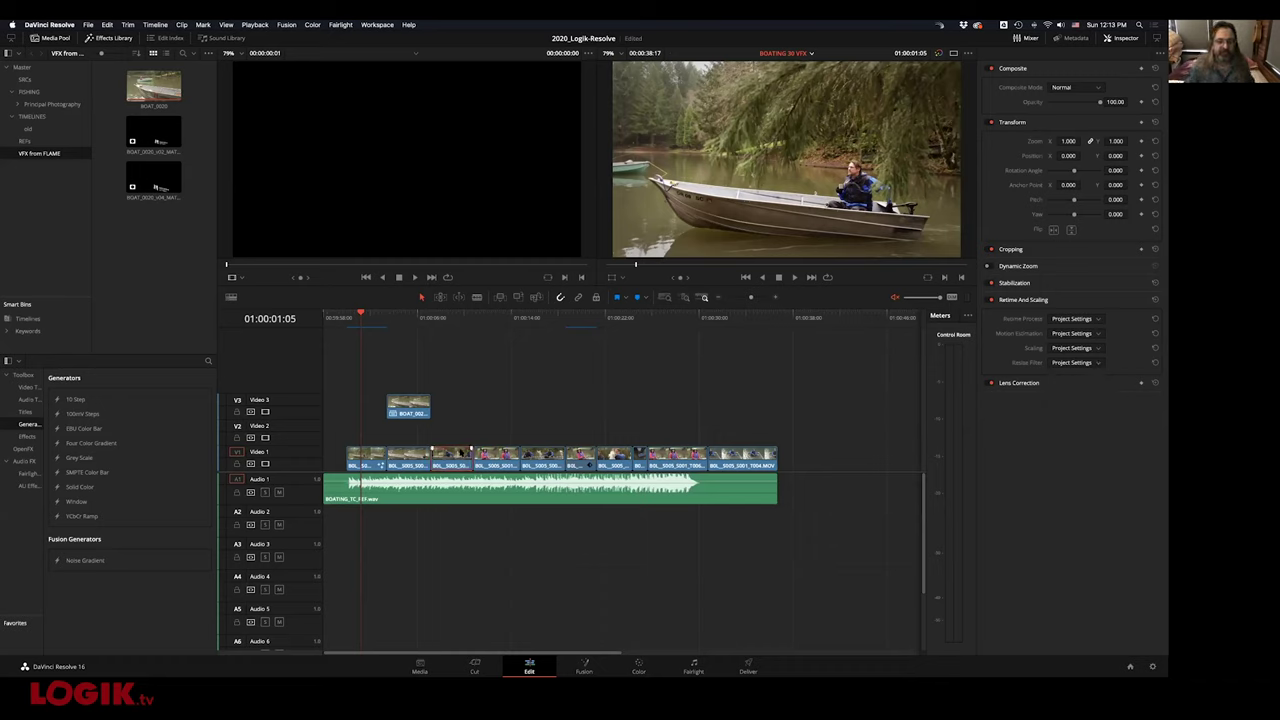
right_click(455, 457)
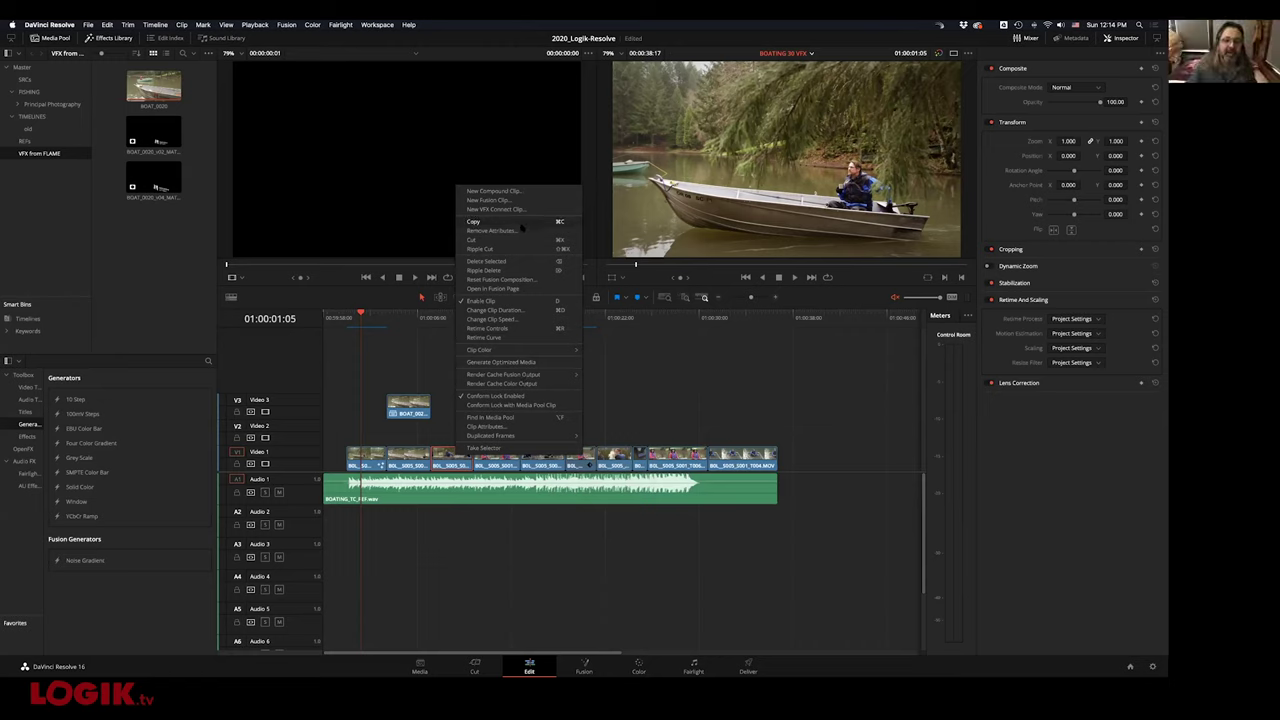
left_click(419, 665)
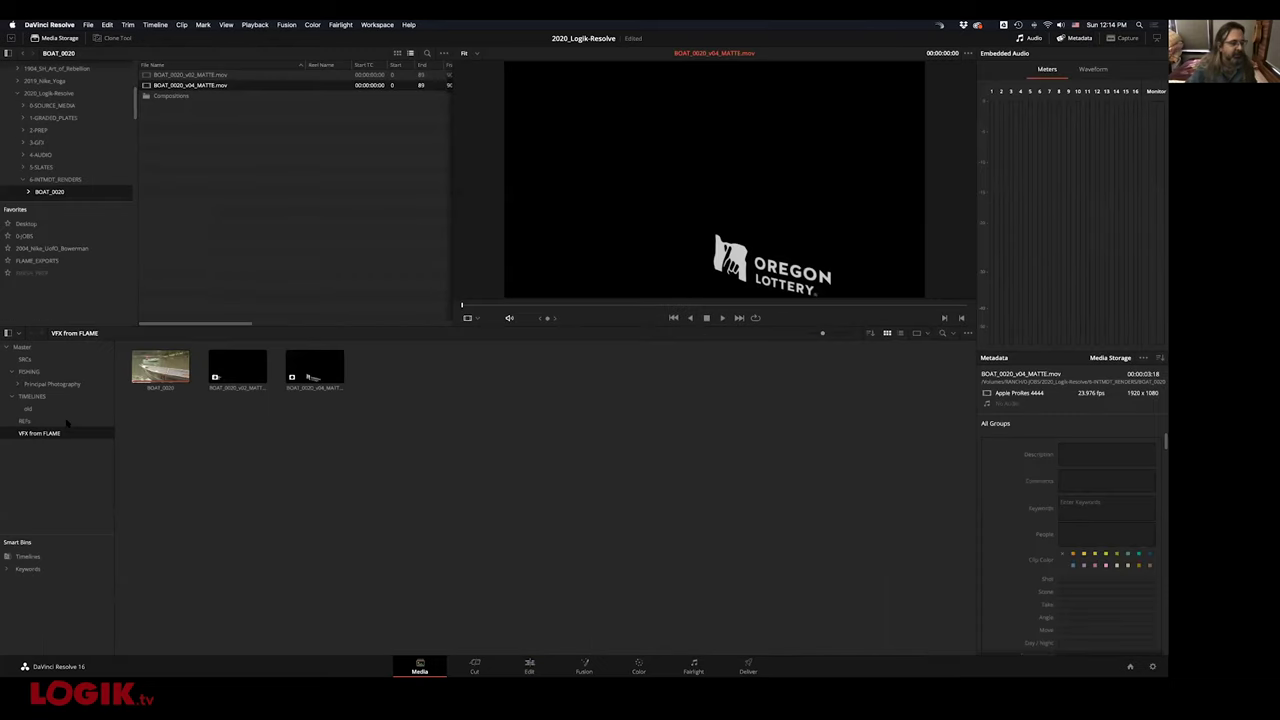
Look through the REFs and VFX from FLAME bins, then show the SRCs bin's clips
left_click(66, 421)
left_click(45, 433)
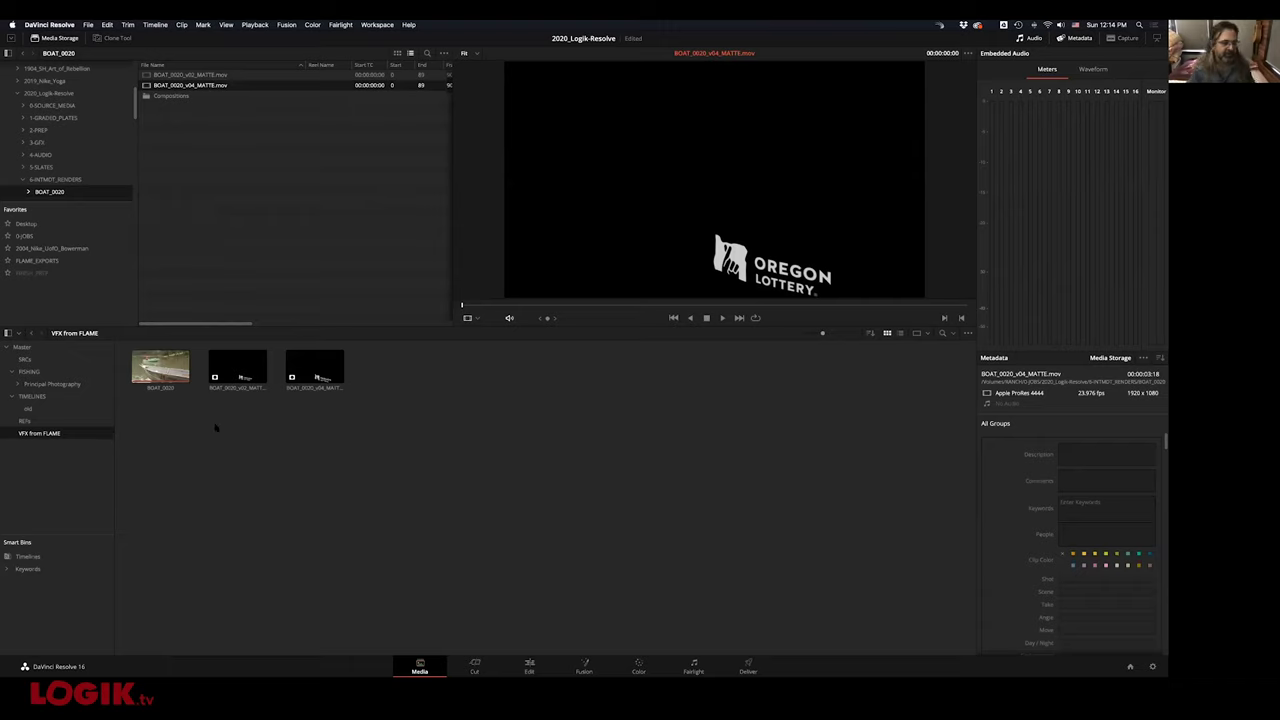
left_click(72, 360)
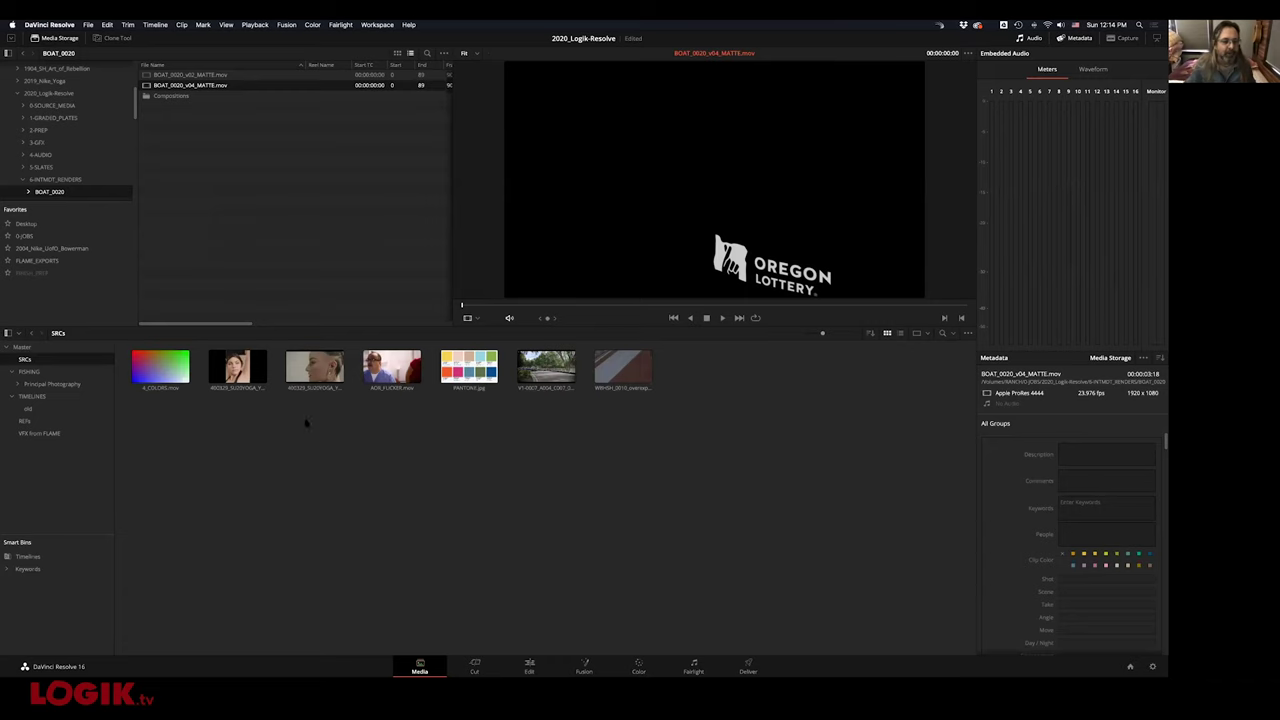
In the 400329 yoga clip's Clip Attributes, try Super Scale 2x with Medium noise reduction, then close
right_click(316, 368)
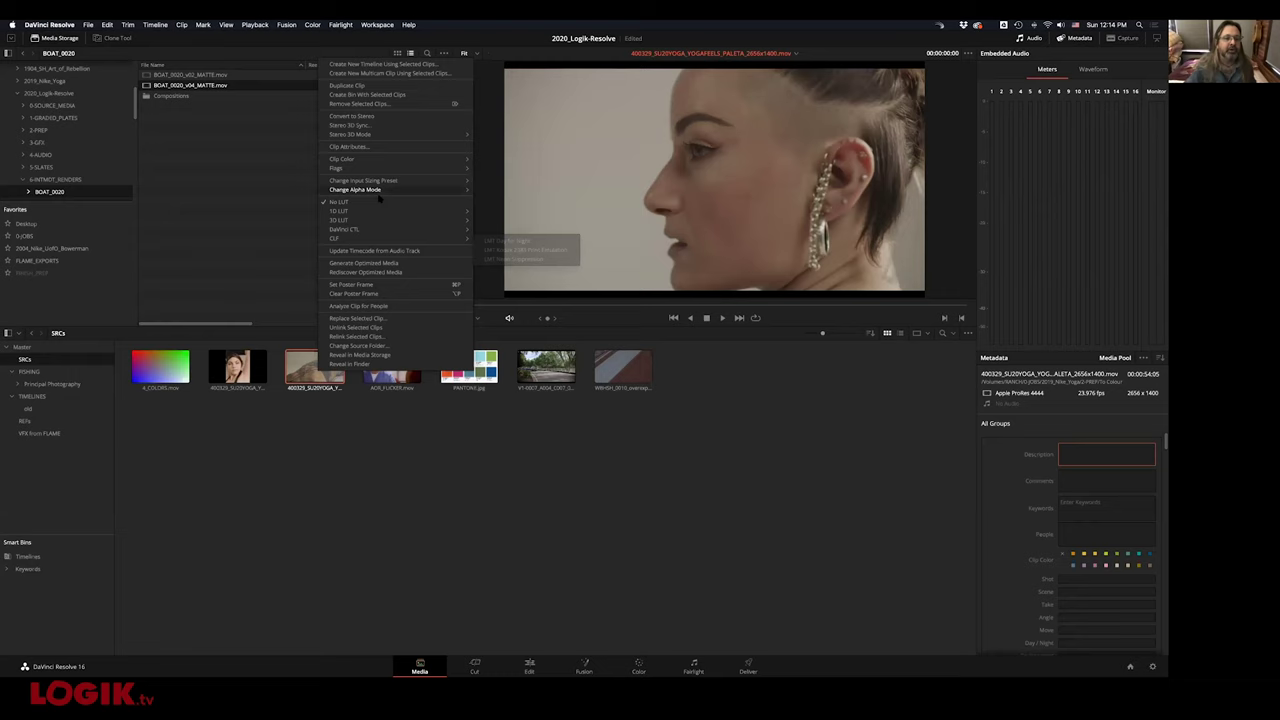
left_click(349, 146)
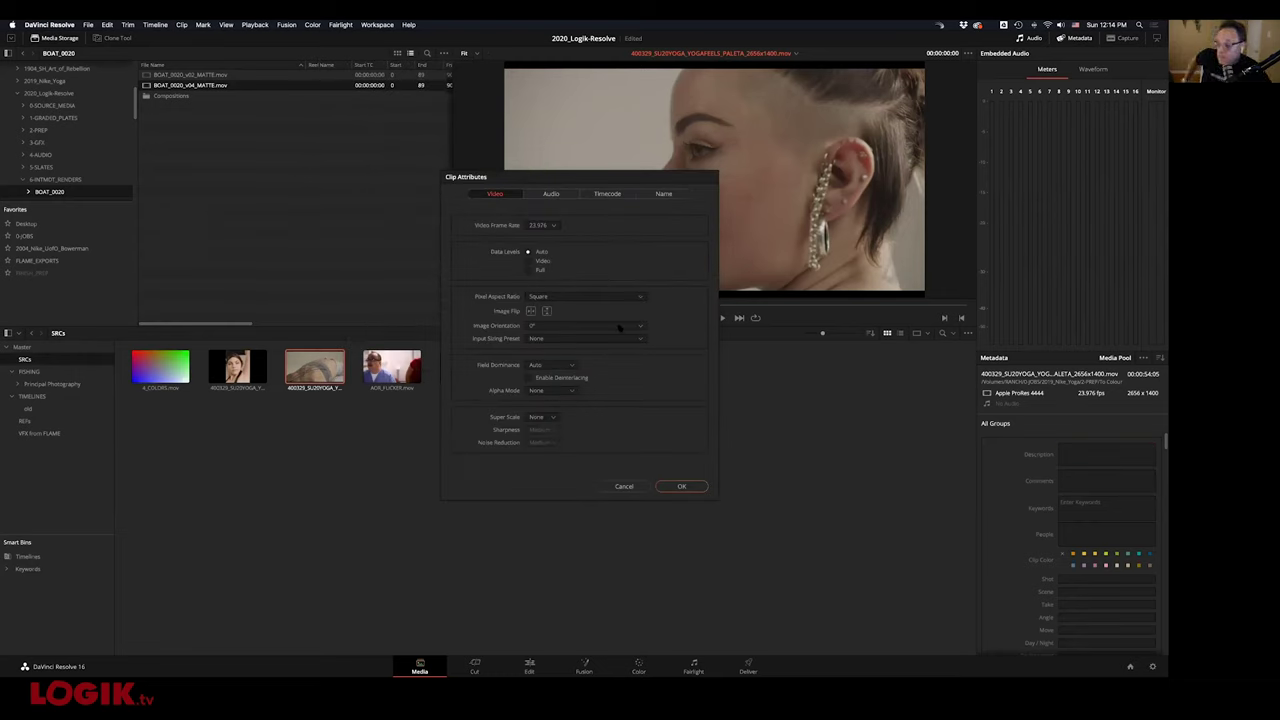
left_click(548, 418)
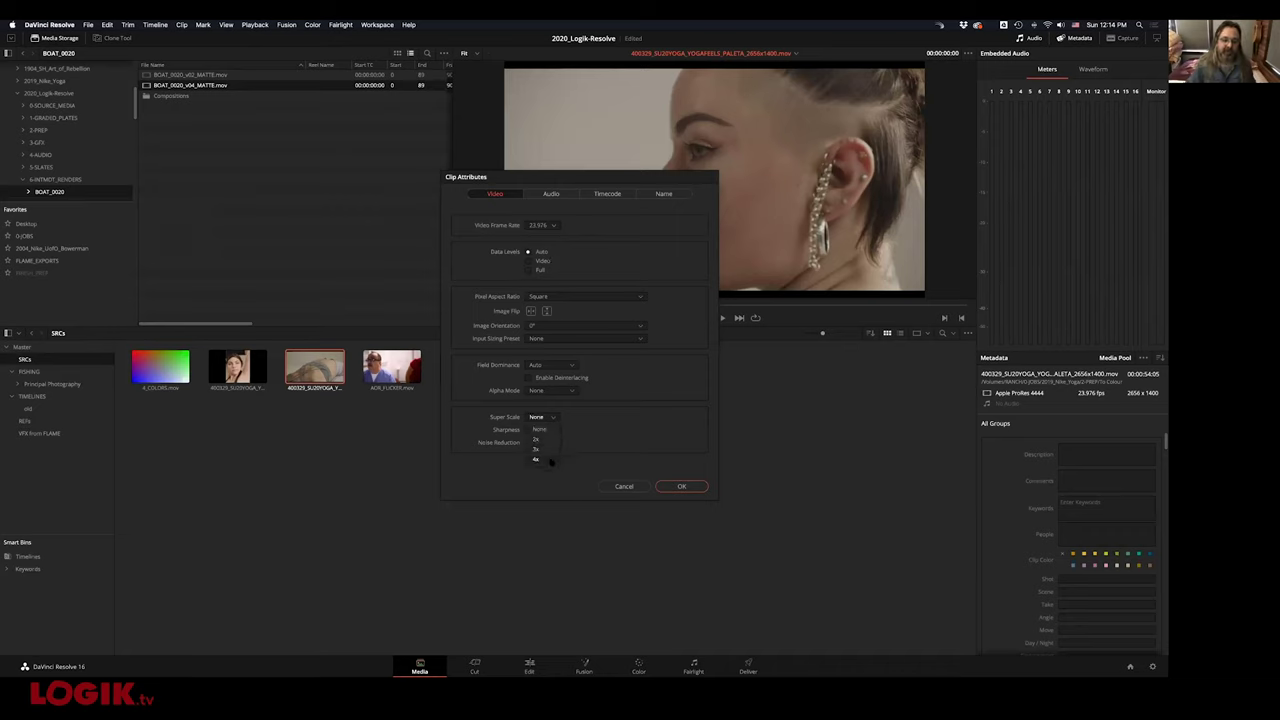
left_click(636, 447)
left_click(545, 419)
left_click(546, 440)
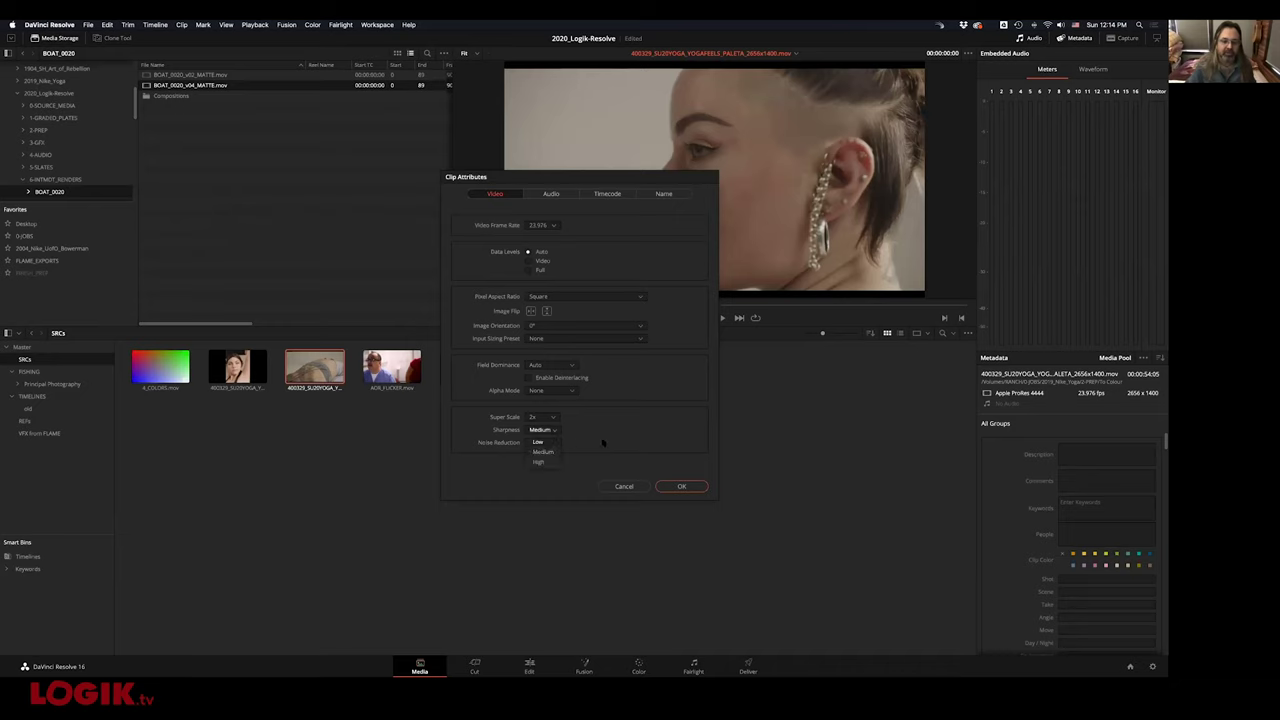
left_click(544, 442)
left_click(609, 445)
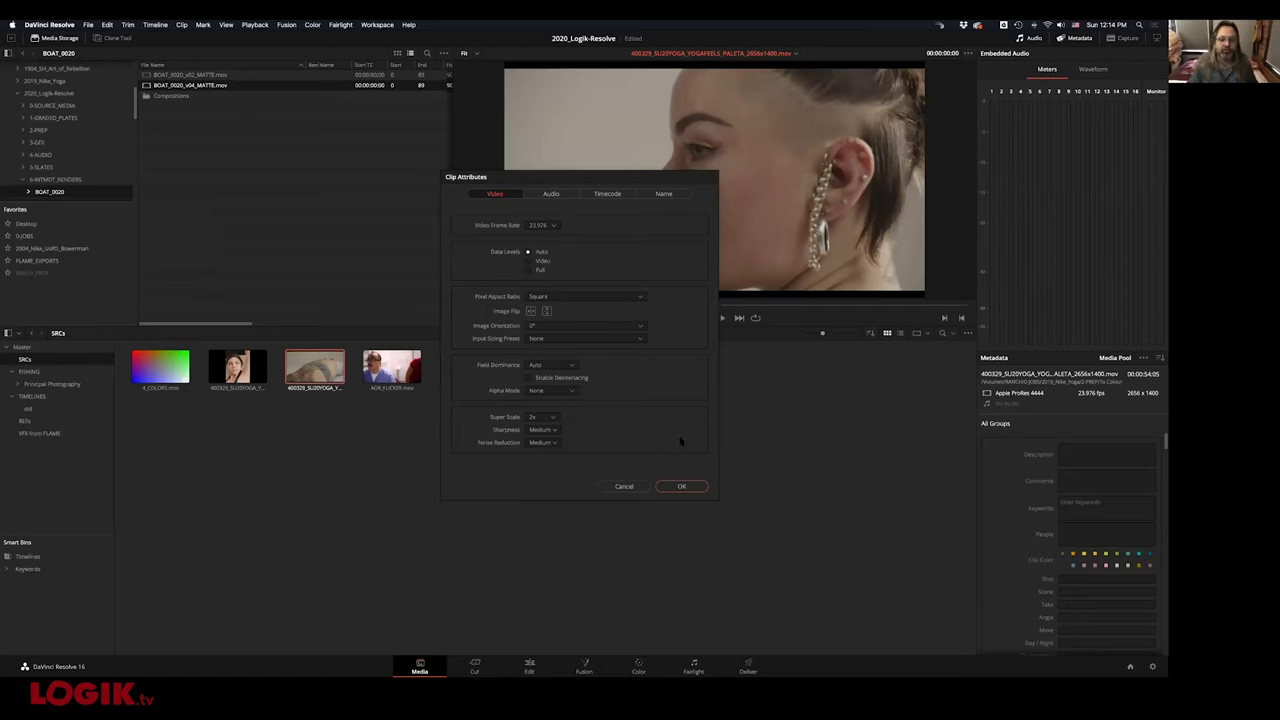
left_click(637, 486)
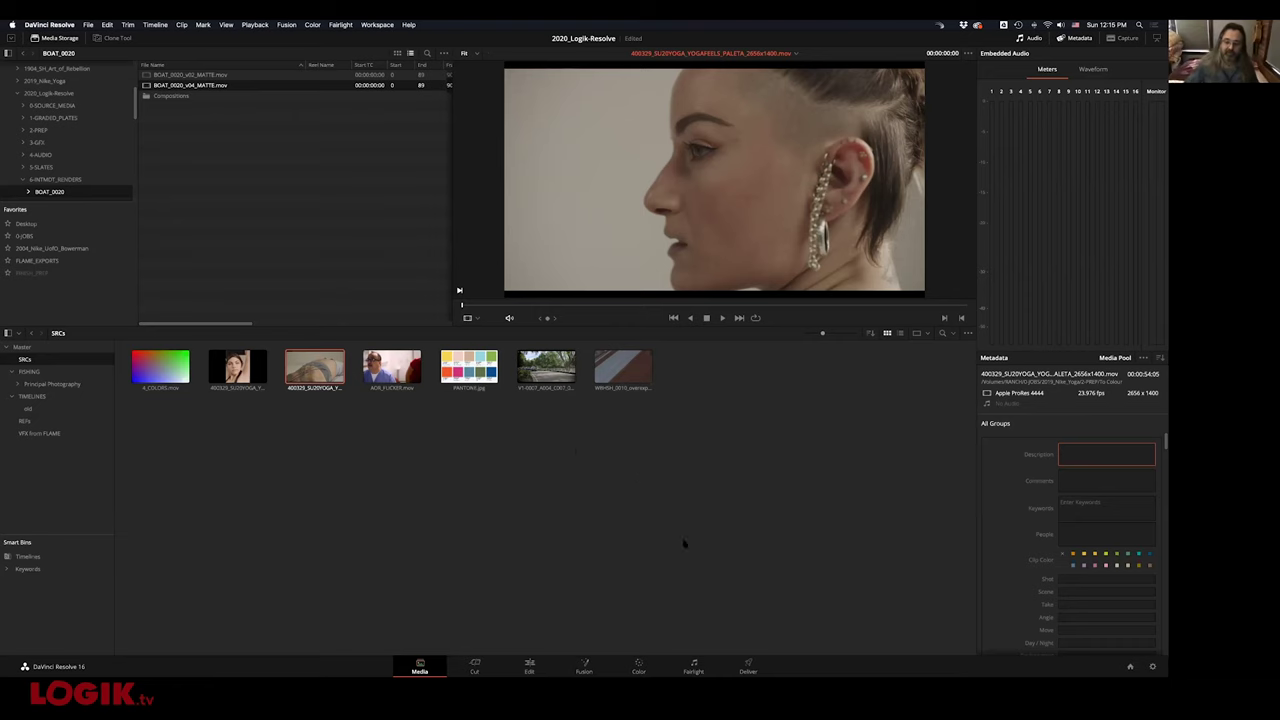
On the Deliver page, load the SRC_REZ_w_HANDLES render preset and review its video settings
left_click(748, 666)
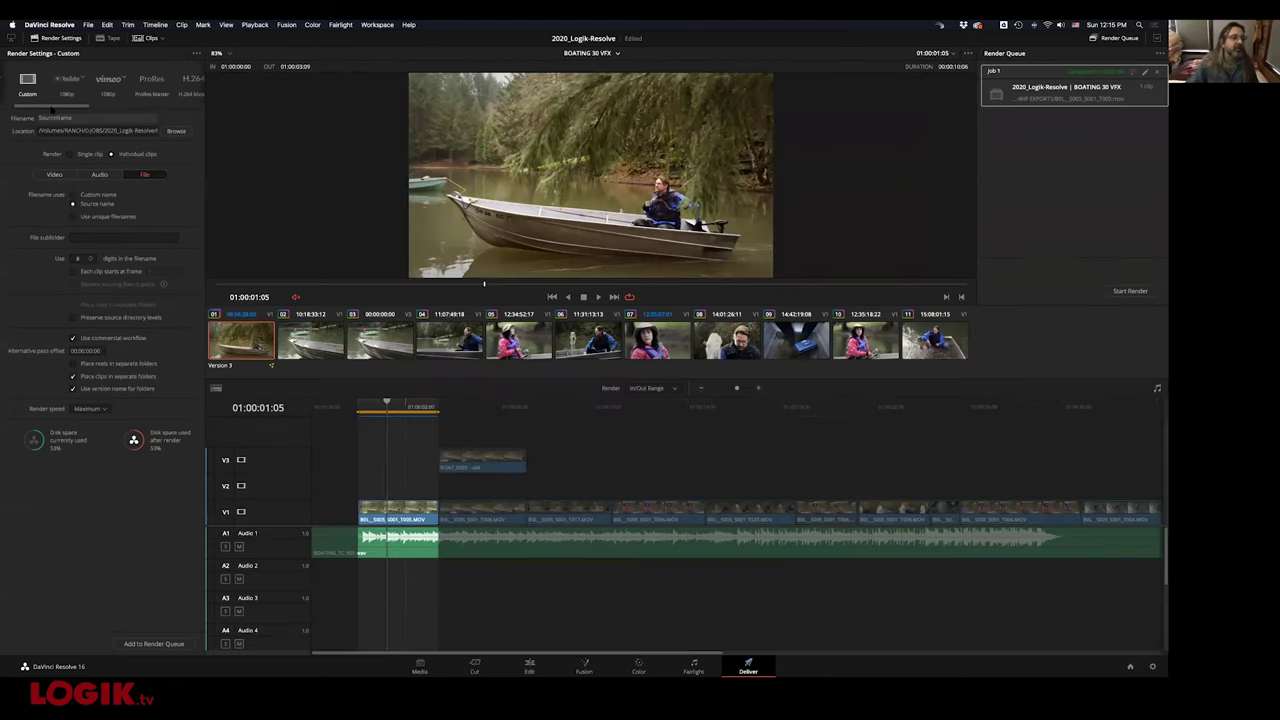
scroll(54, 108, "left", 2)
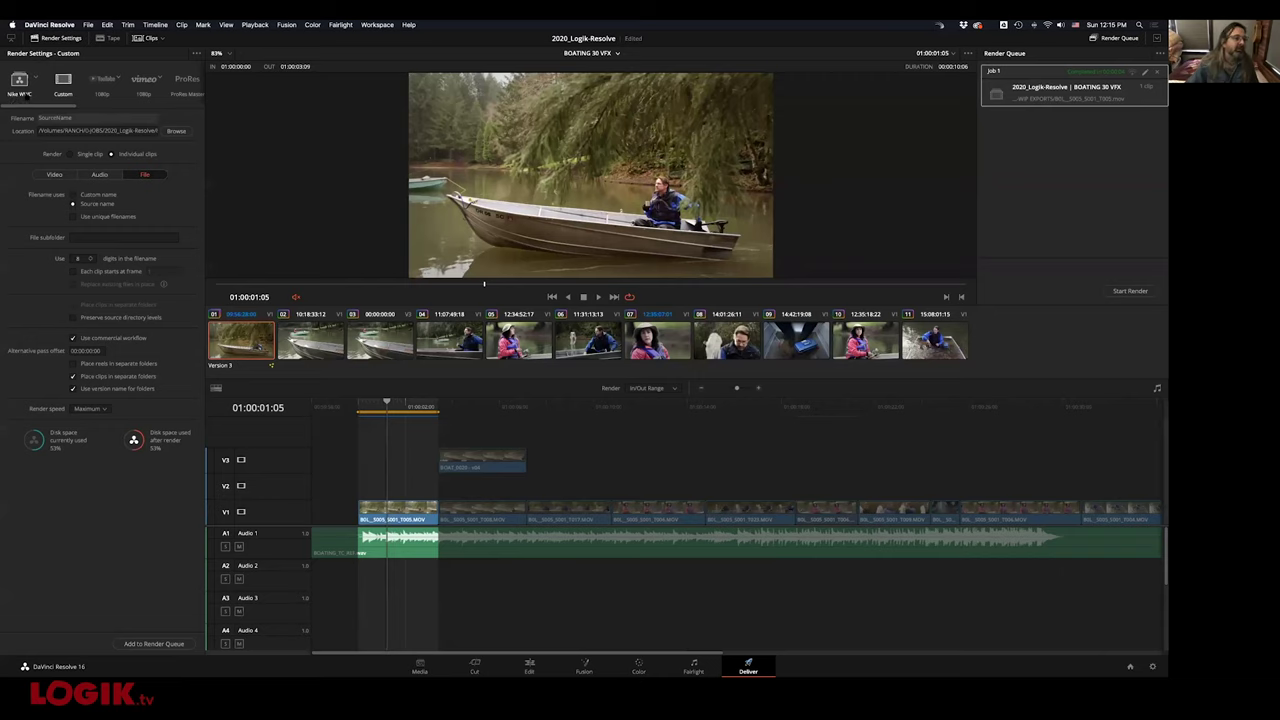
left_click(36, 78)
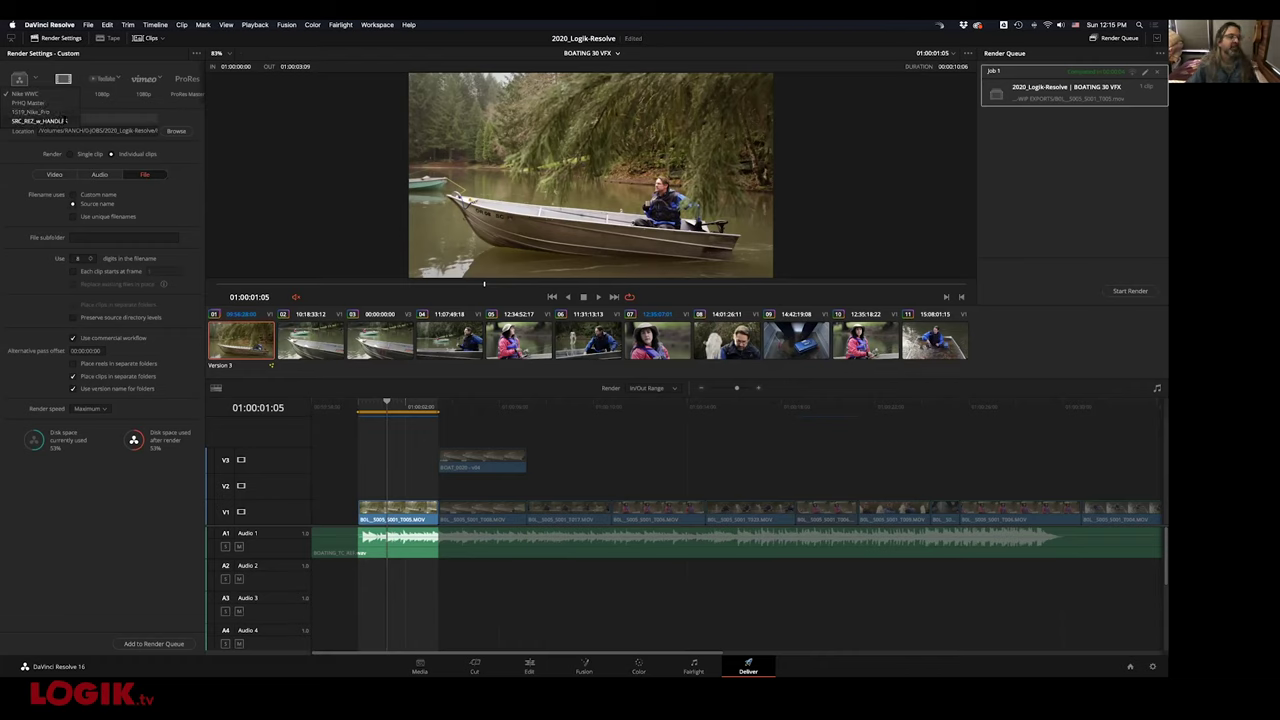
left_click(45, 120)
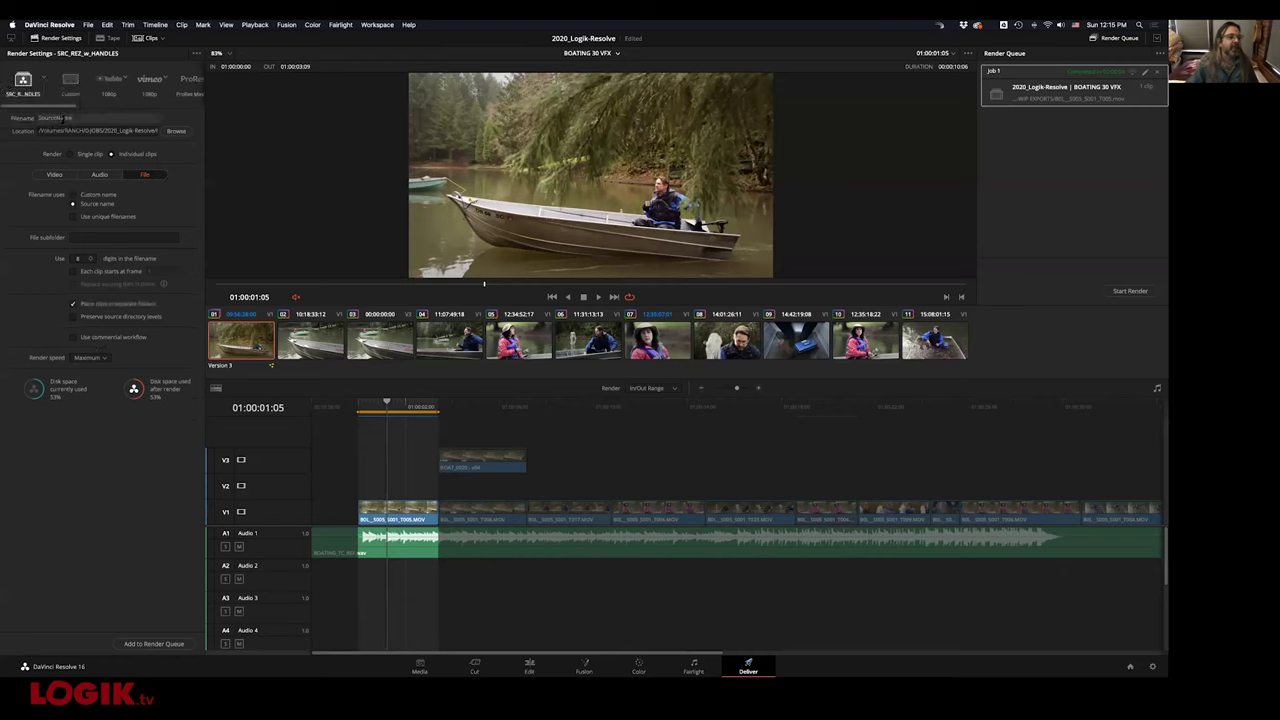
left_click(55, 174)
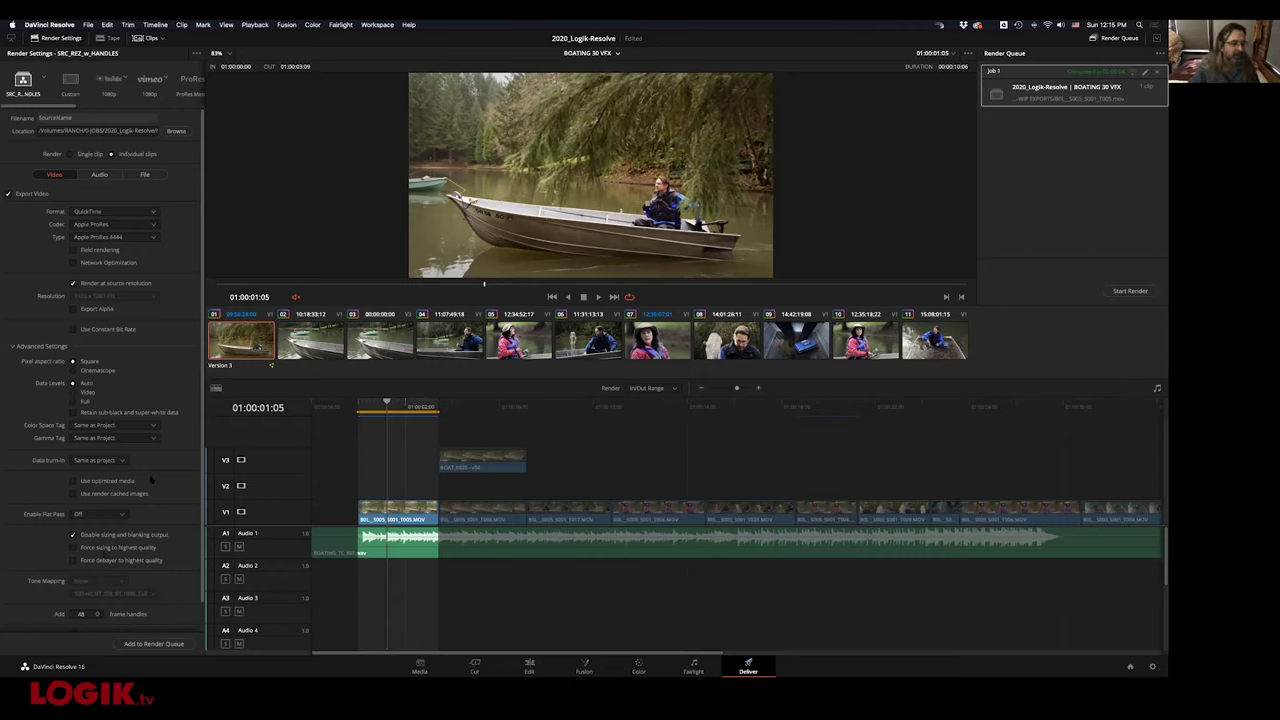
scroll(200, 519, "down", 2)
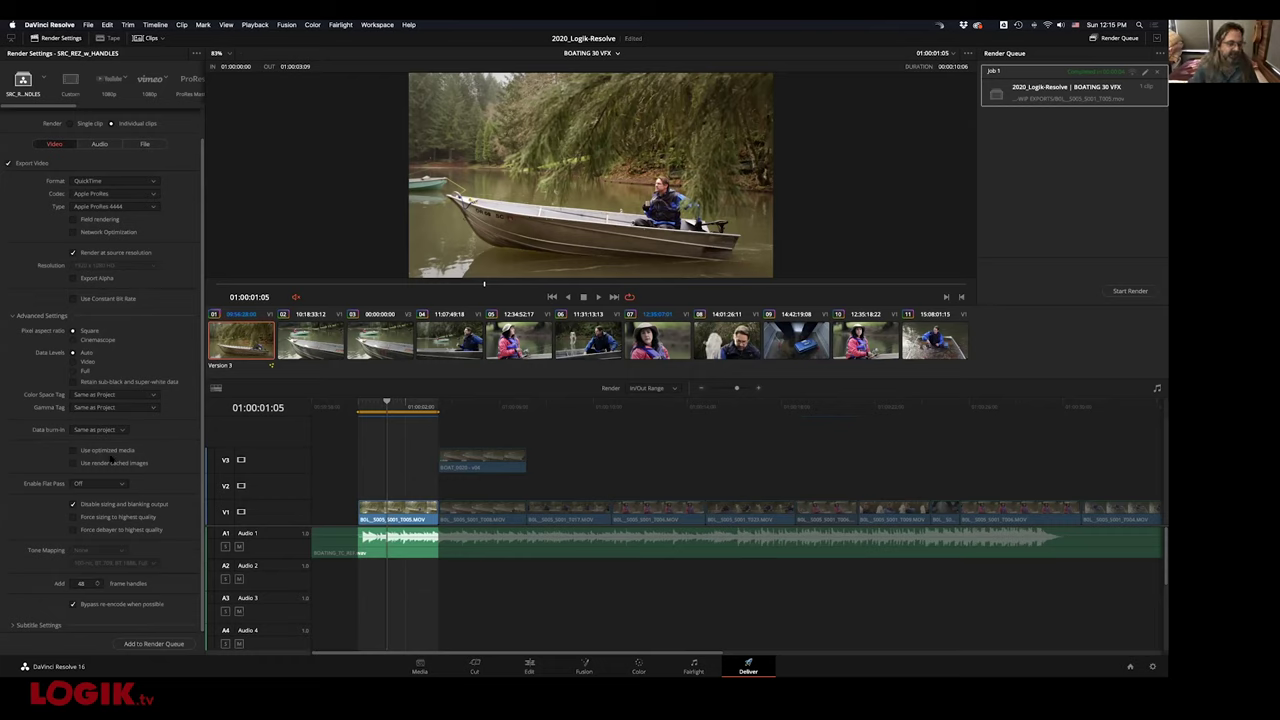
key("space")
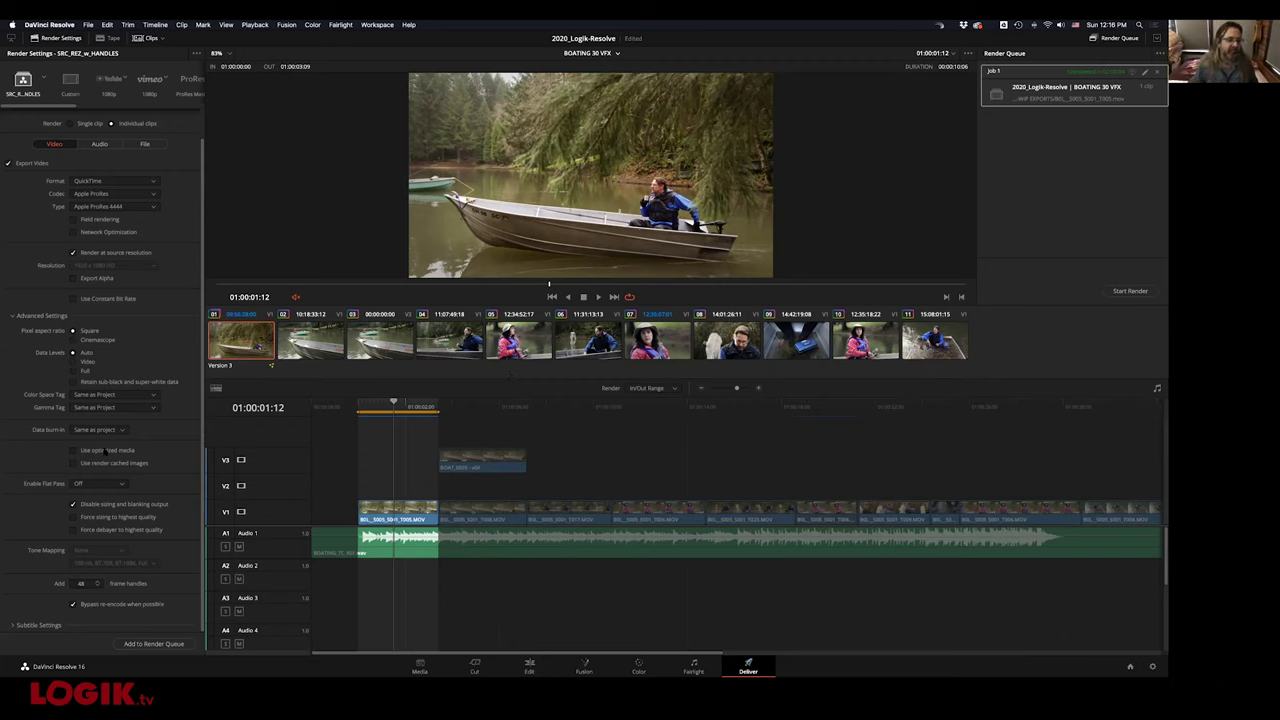
Turn off both Use optimized media and Use render cached images in the render settings
left_click(72, 463)
left_click(72, 450)
left_click(72, 463)
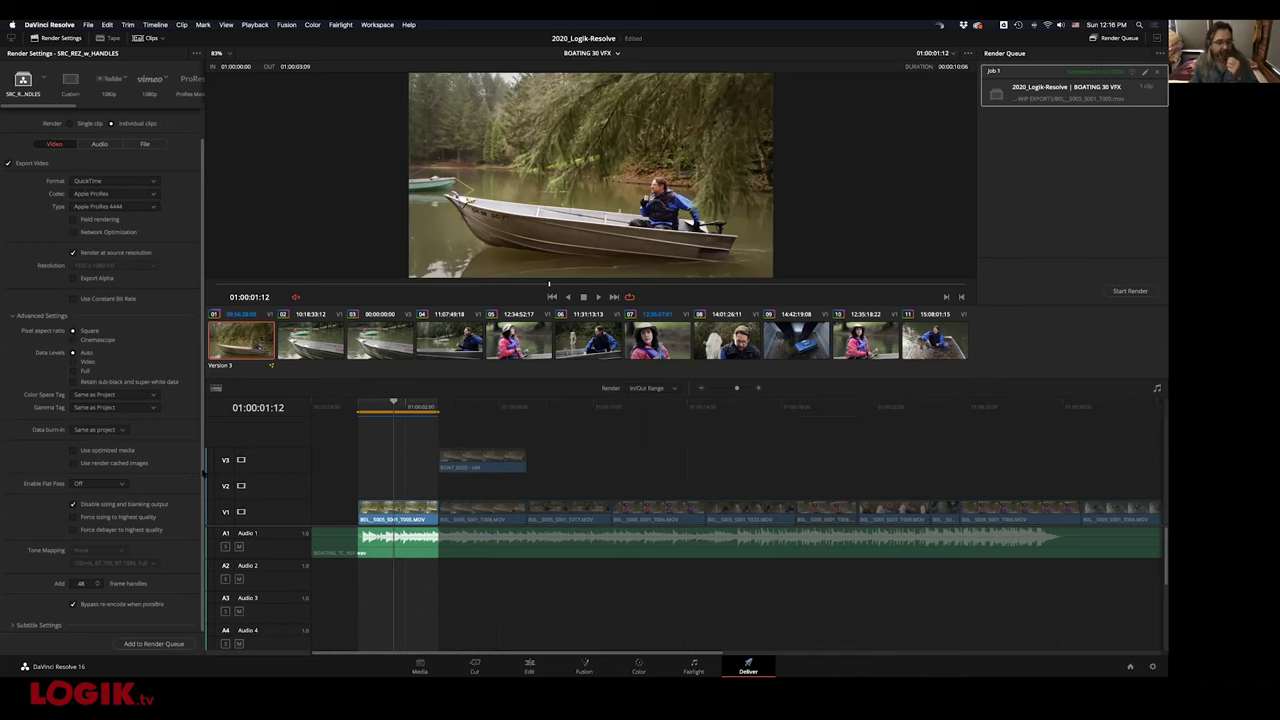
scroll(200, 490, "down", 1)
scroll(199, 505, "up", 1)
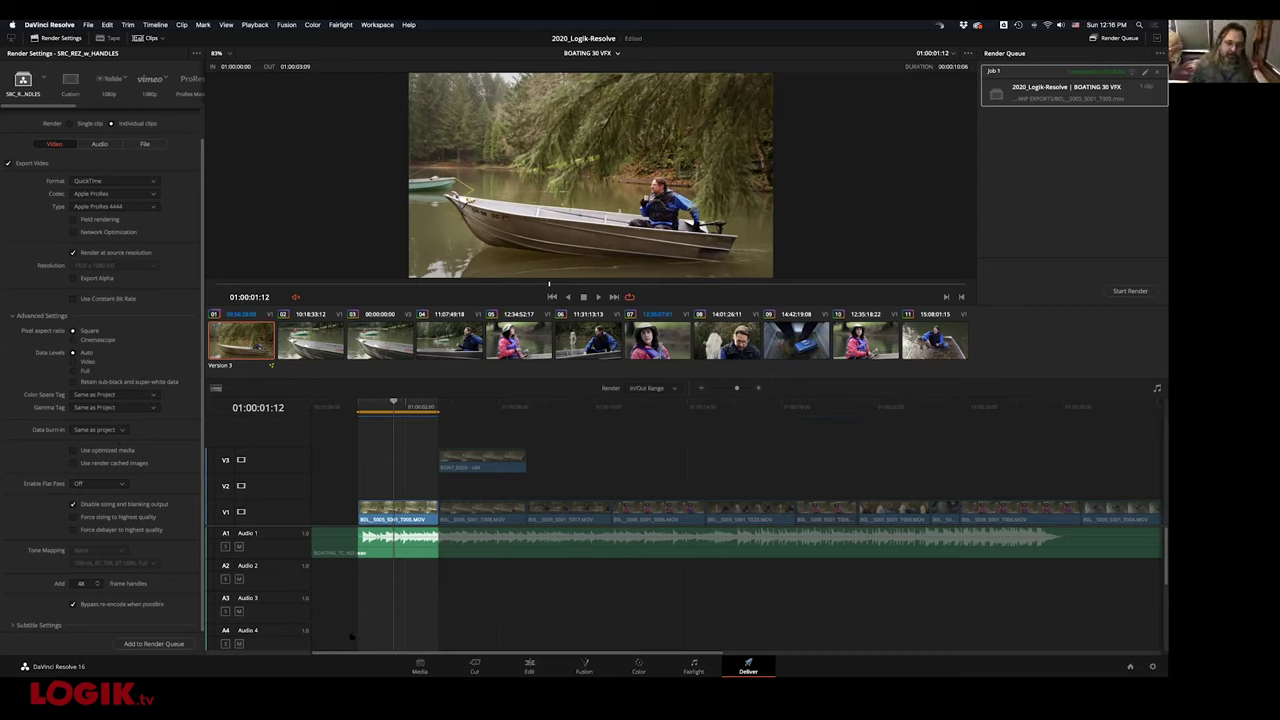
Import the PALETA clip from 0-JOBS/2019_Nike_Yoga/2-PREP/To Colour into the SRCs bin
left_click(428, 668)
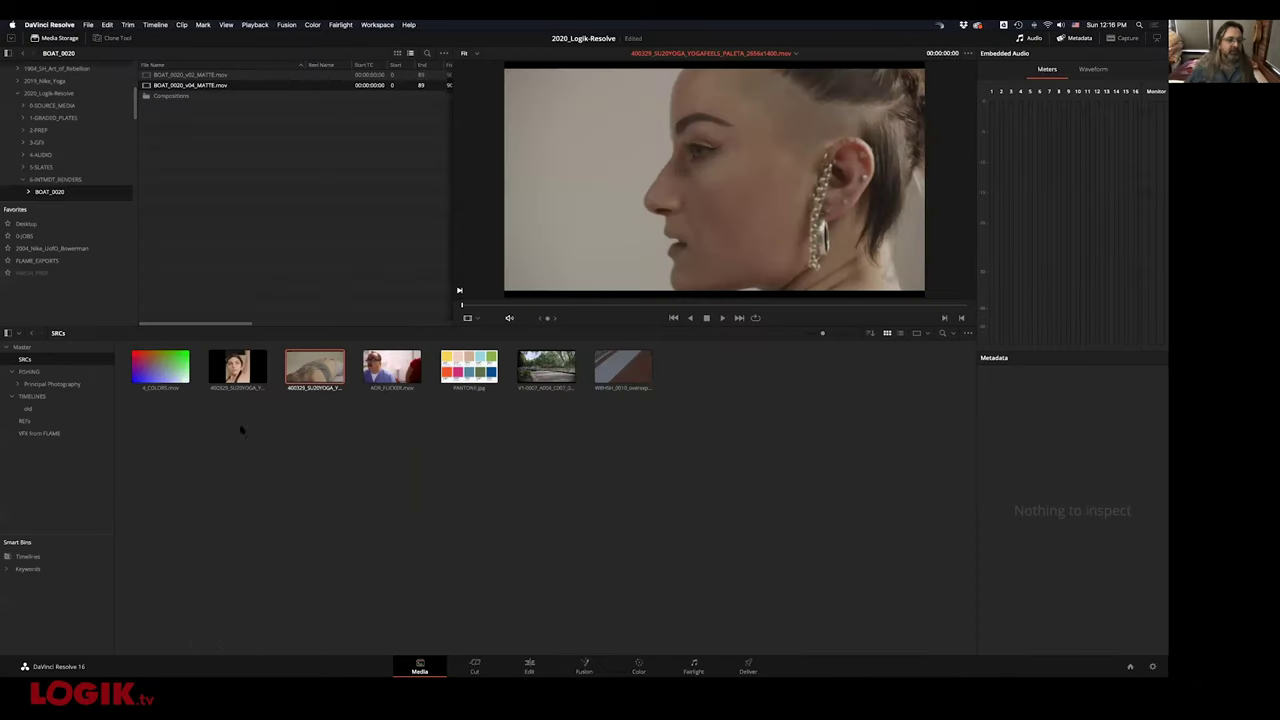
left_click(85, 238)
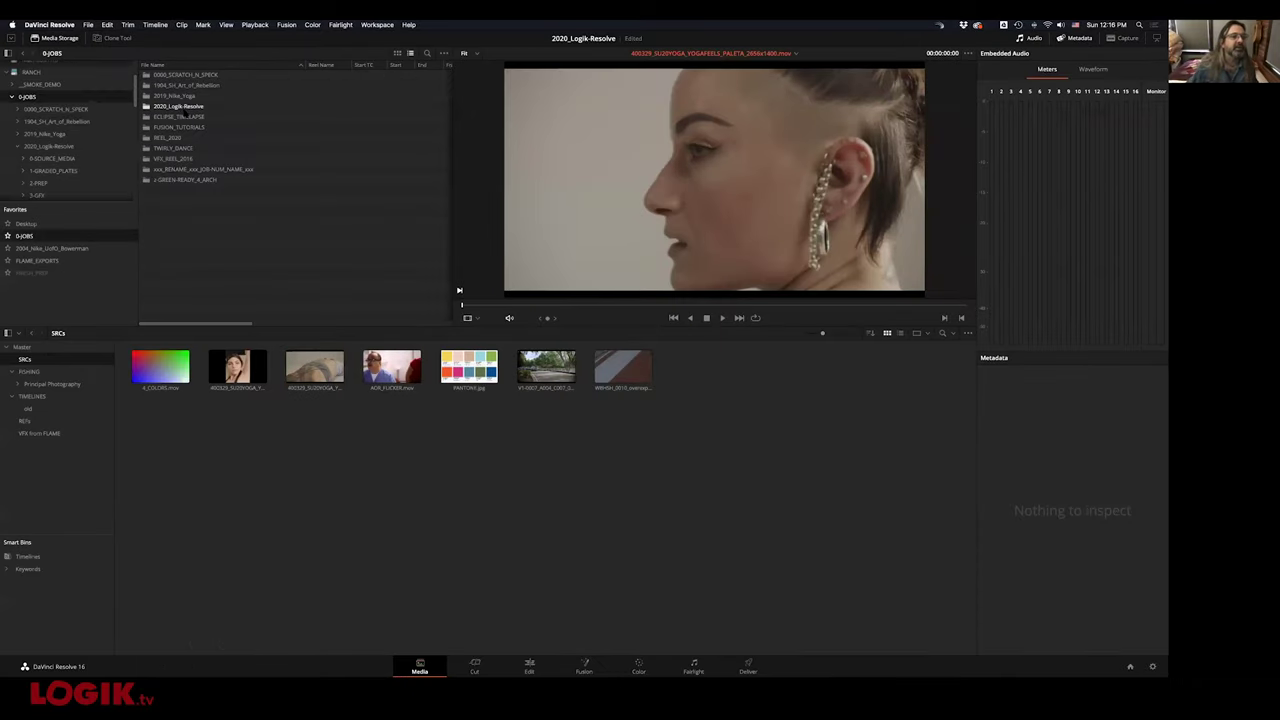
double_click(180, 96)
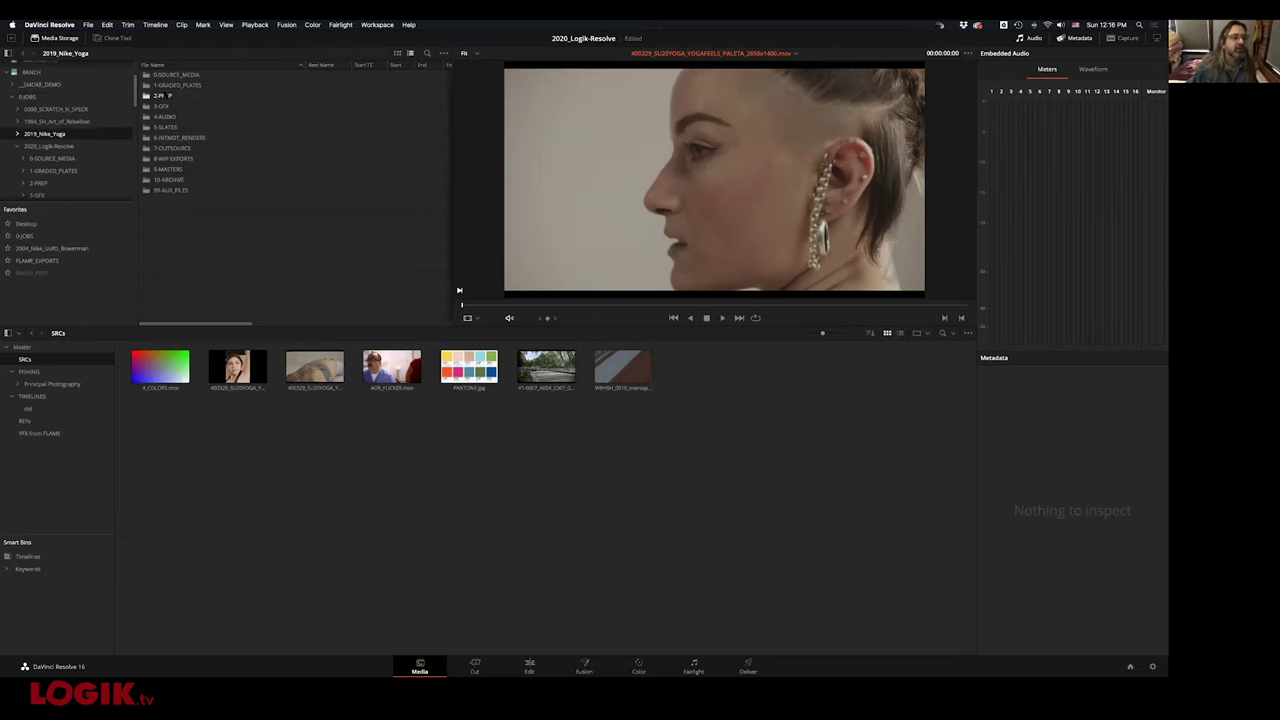
double_click(168, 96)
double_click(170, 97)
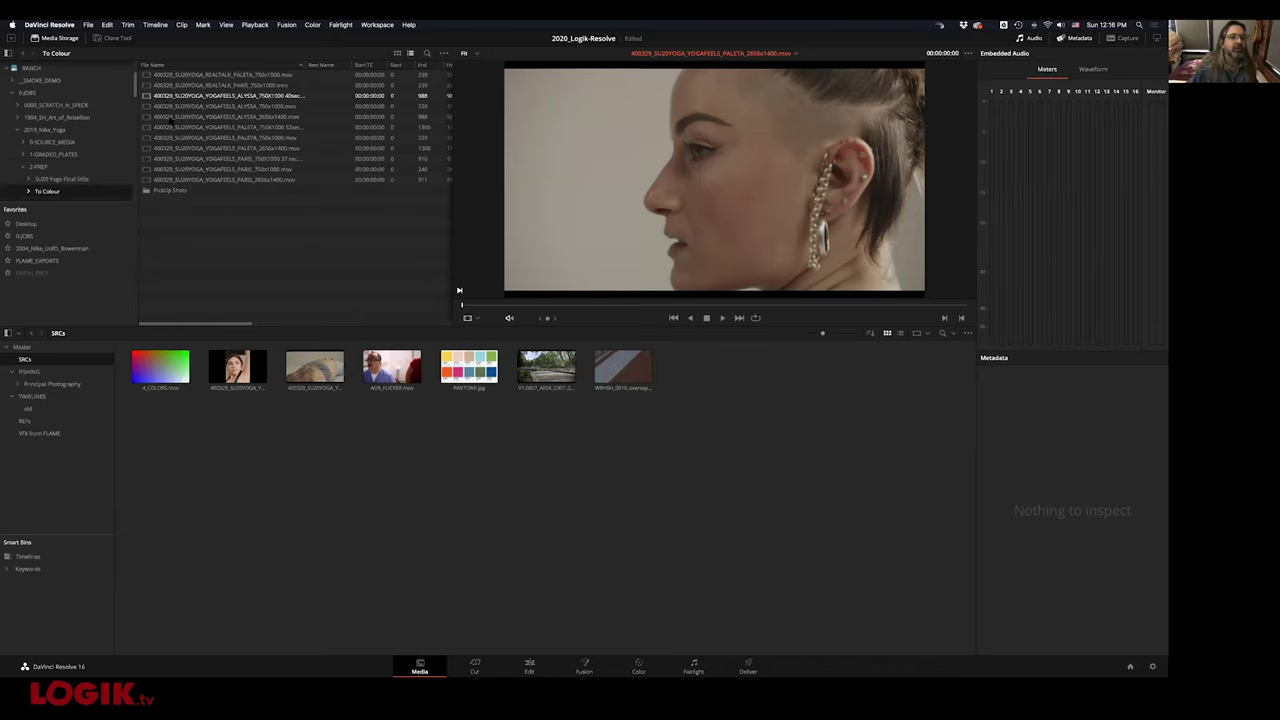
left_click_drag(156, 148, 702, 500)
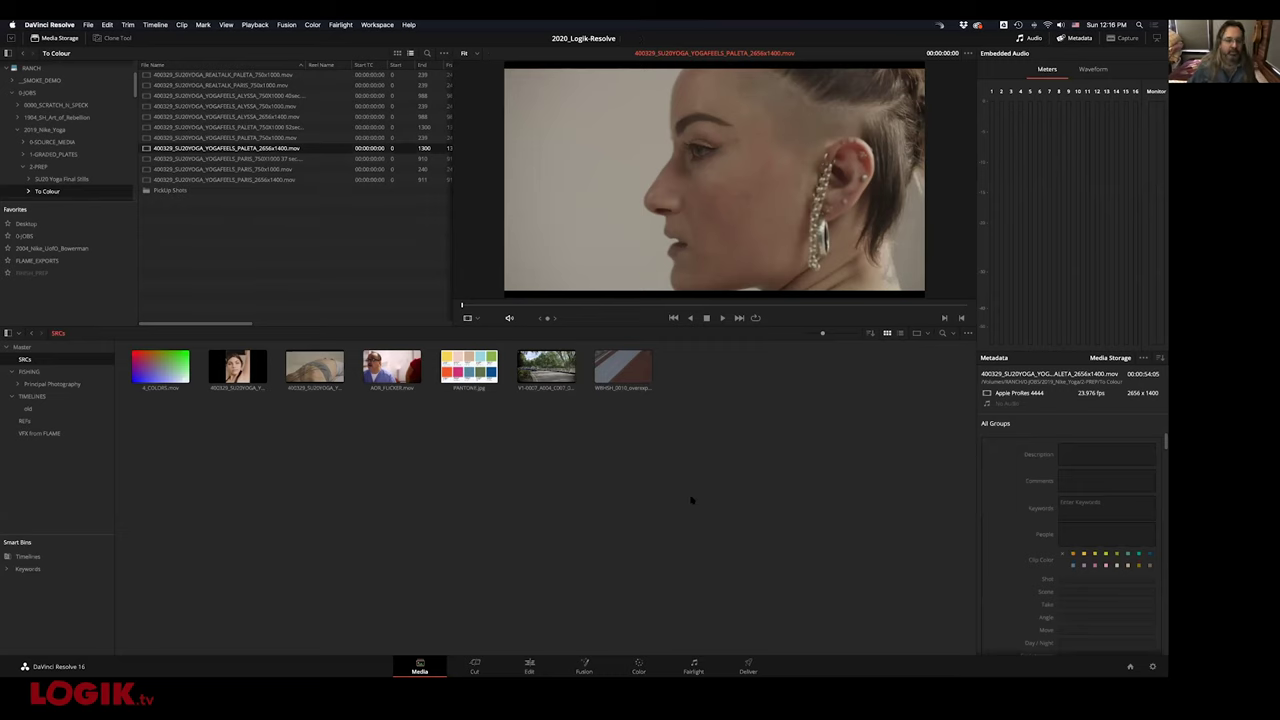
left_click_drag(160, 148, 26, 360)
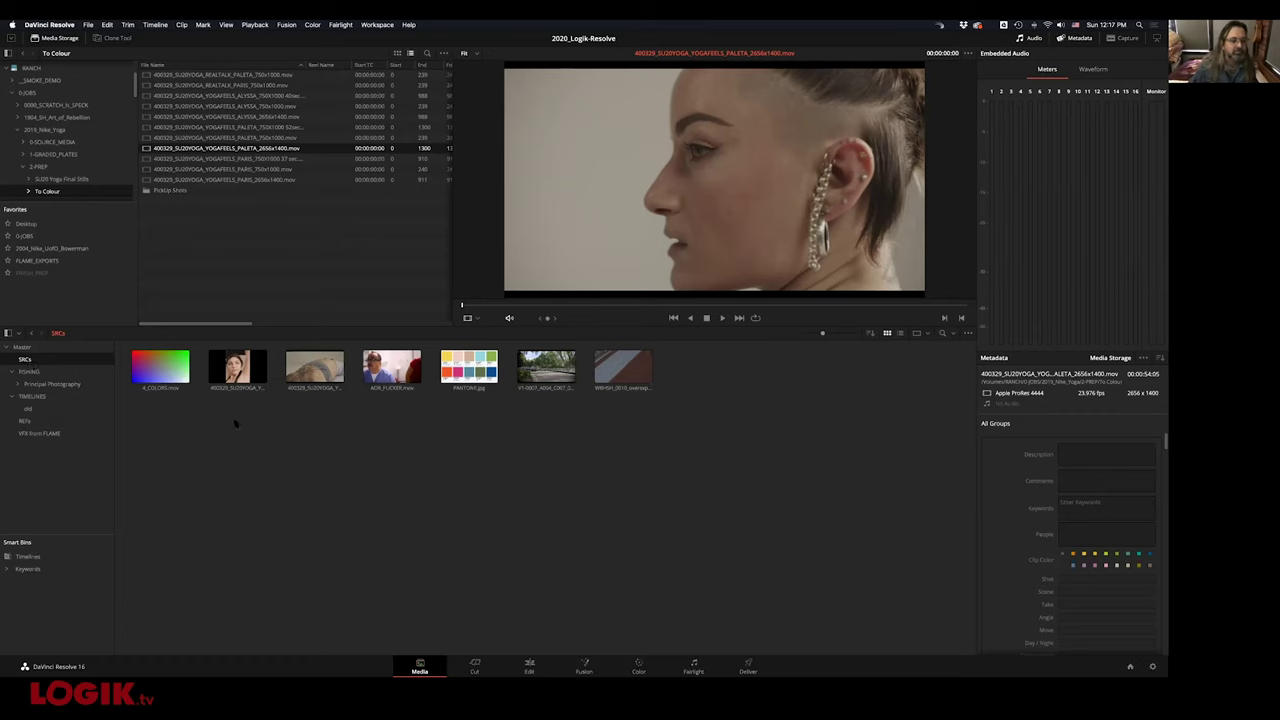
Create a new timeline from the PALETA yoga clip
left_click(314, 367)
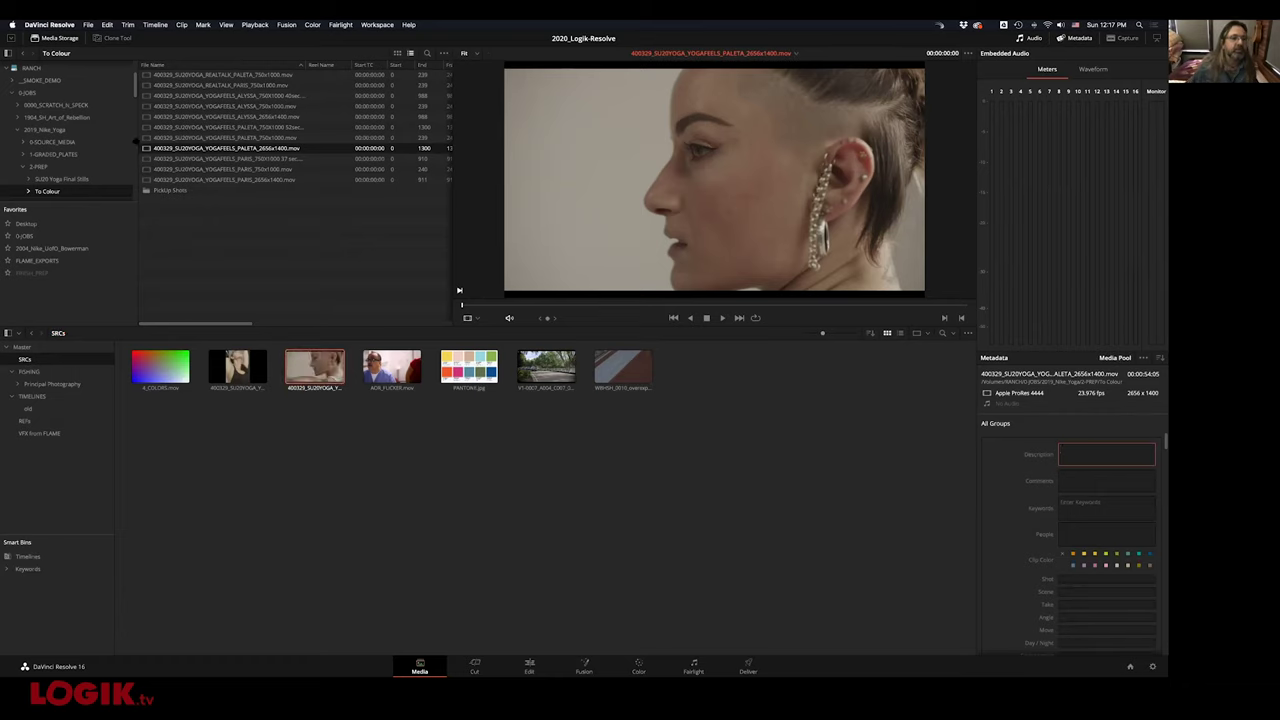
right_click(314, 367)
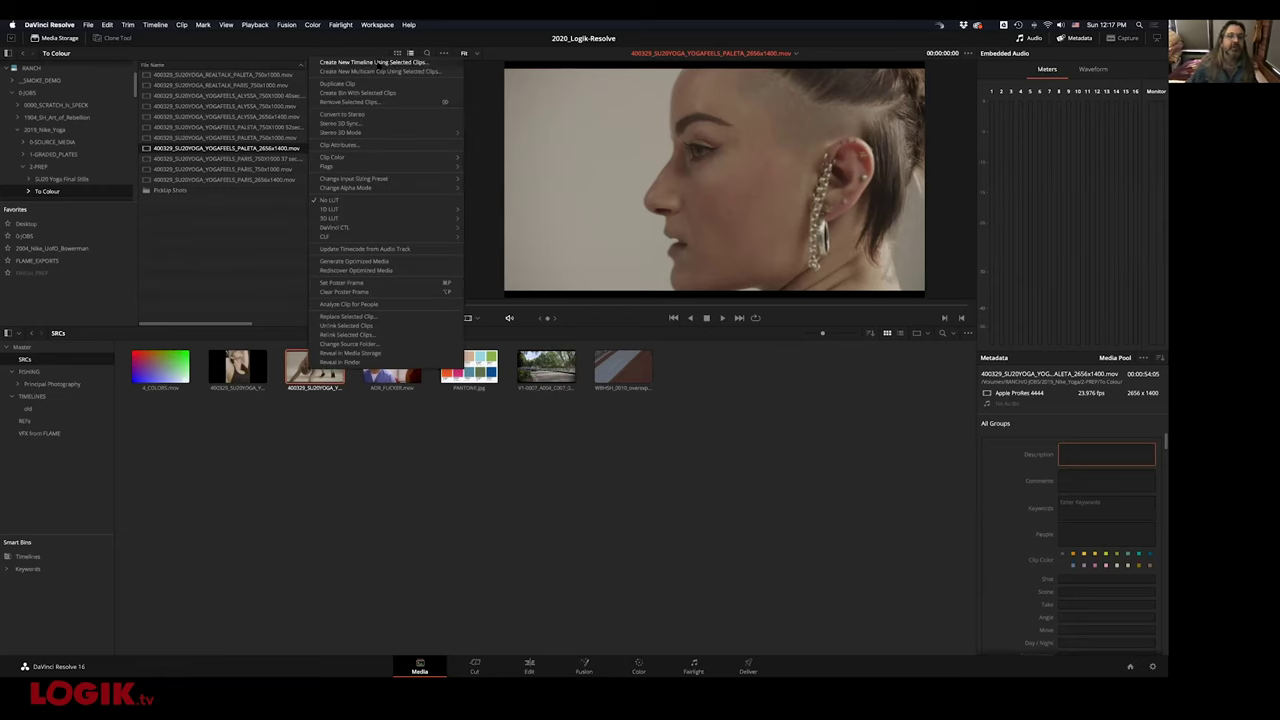
left_click(375, 62)
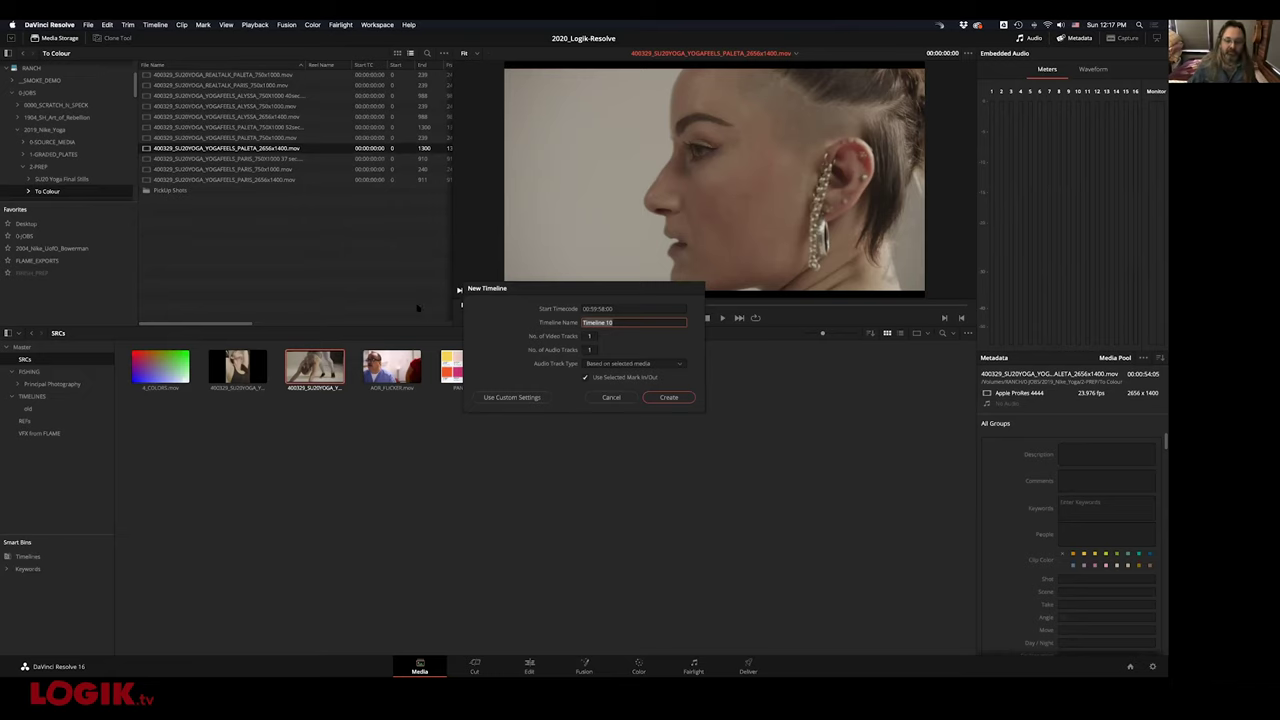
type("test")
key("Return")
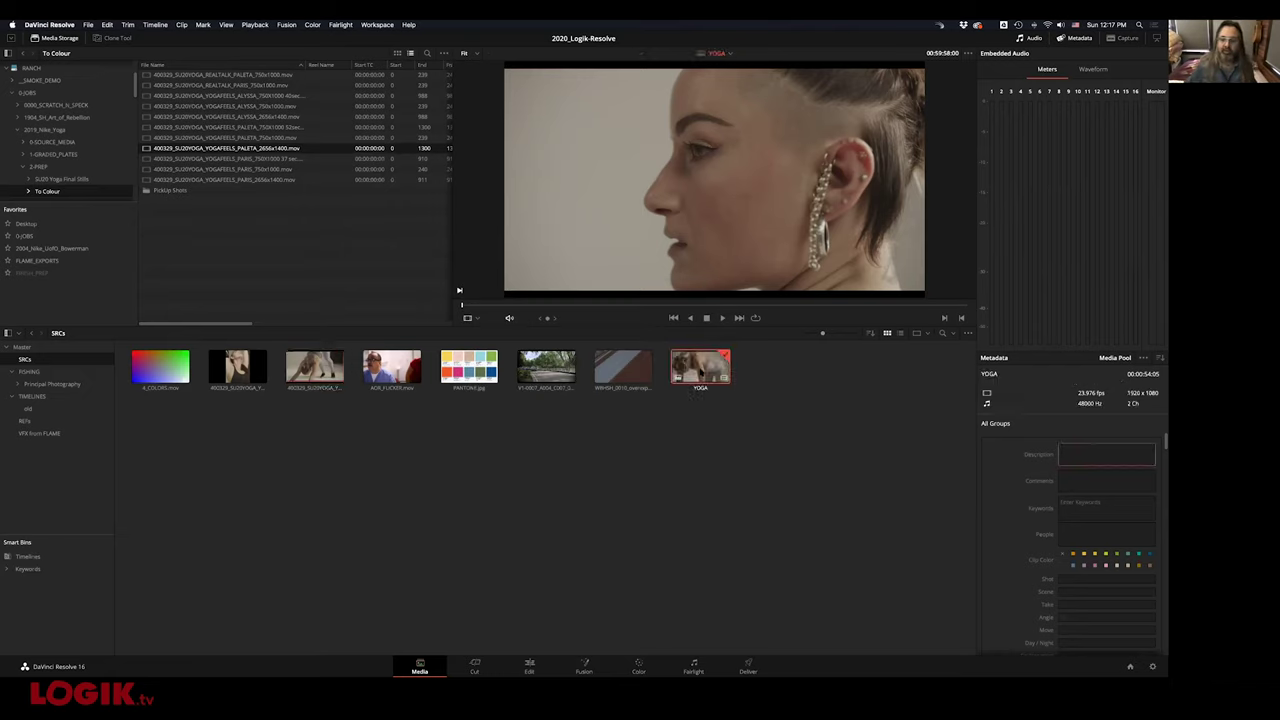
Duplicate the YOGA timeline and open YOGA copy, parking the playhead on the woman looking up
right_click(706, 371)
mouse_move(731, 375)
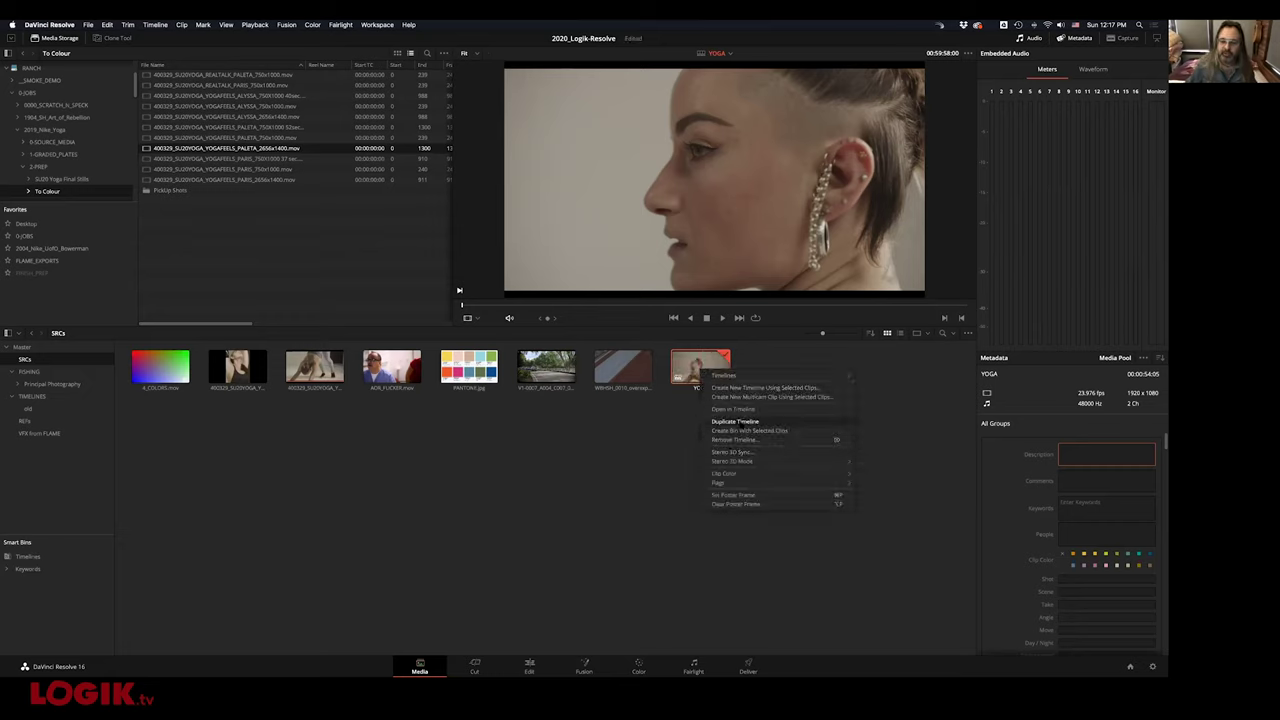
left_click(740, 422)
left_click(786, 390)
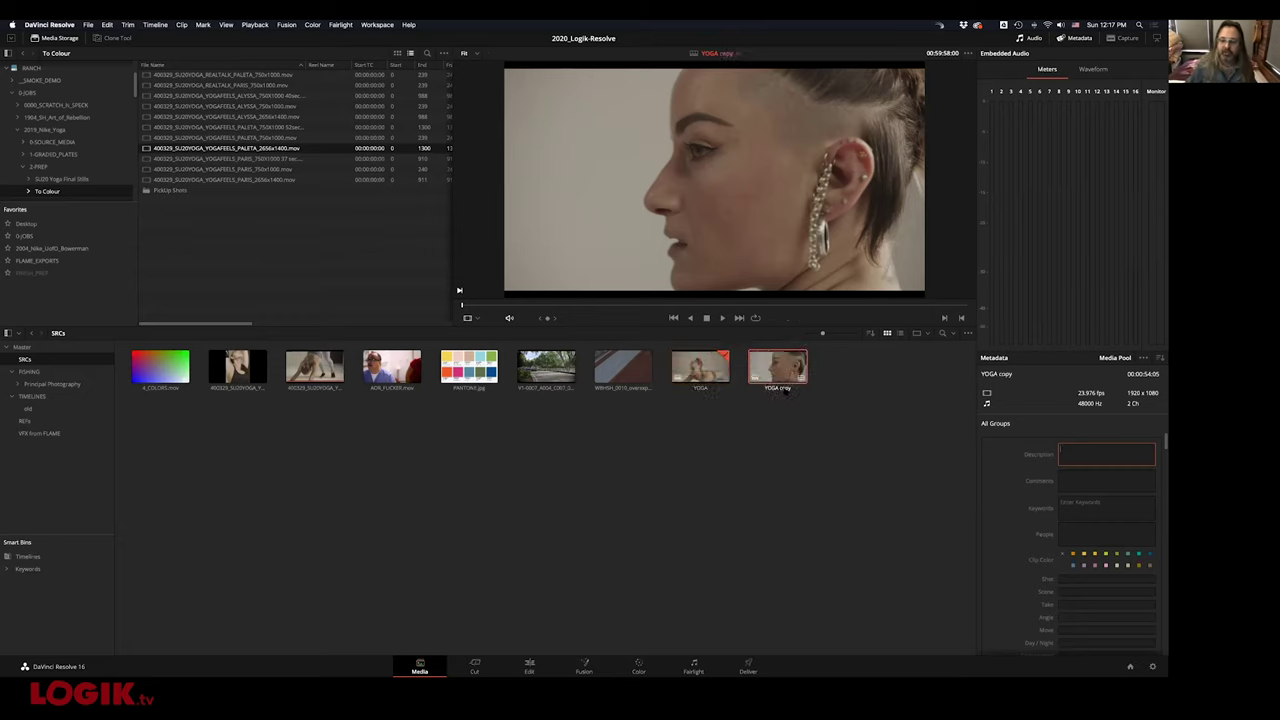
double_click(786, 390)
left_click(502, 318)
left_click_drag(538, 320, 523, 320)
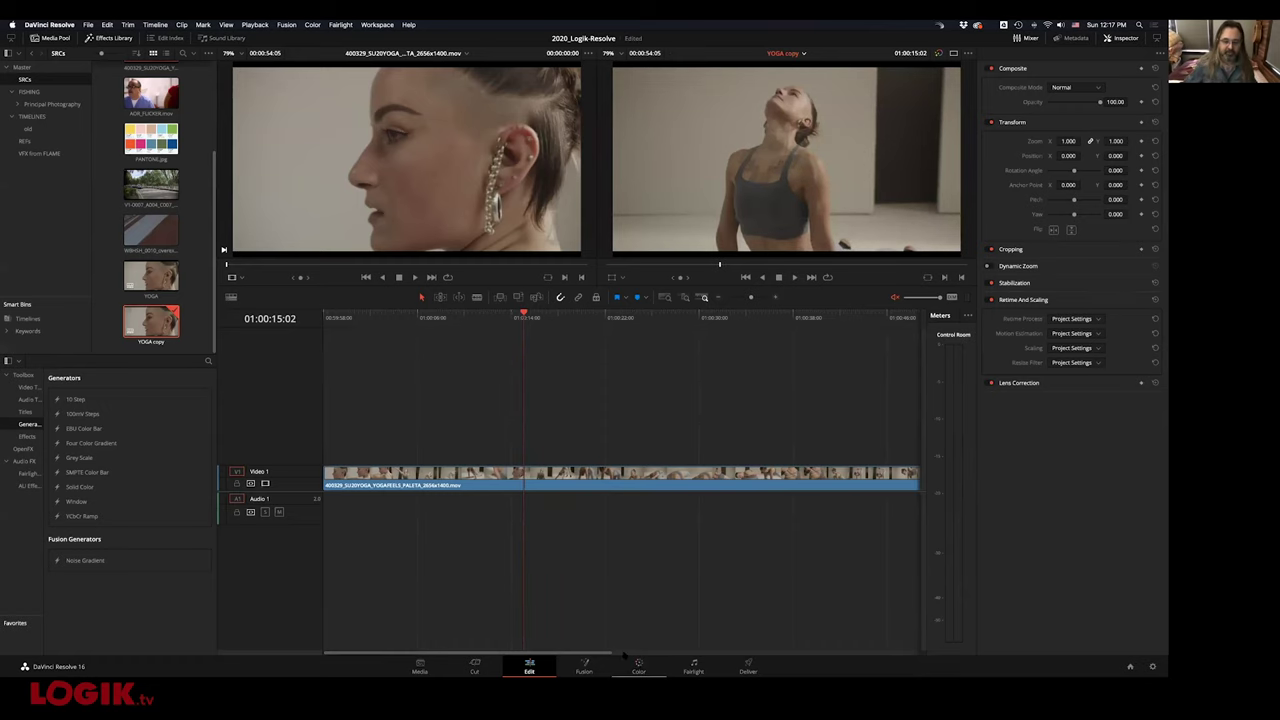
On the Color page, review the YOGA copy clip's Local/Remote Versions menu without changing anything
left_click(638, 666)
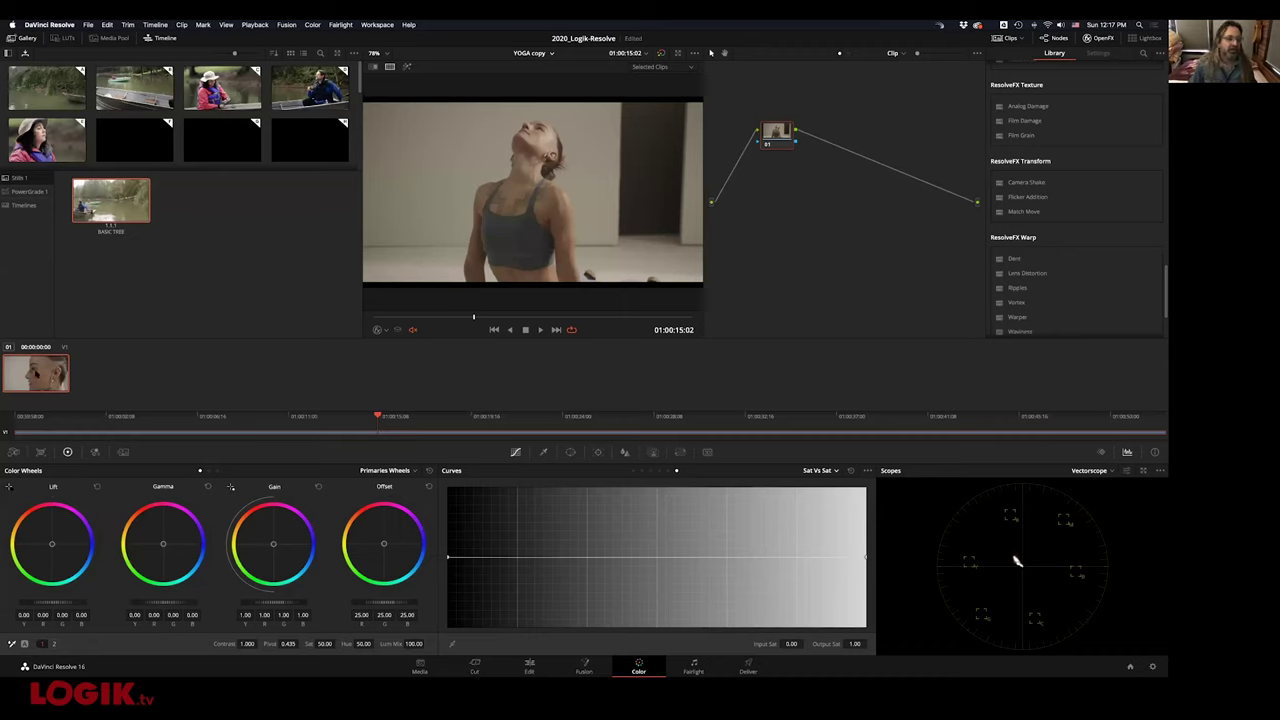
right_click(36, 375)
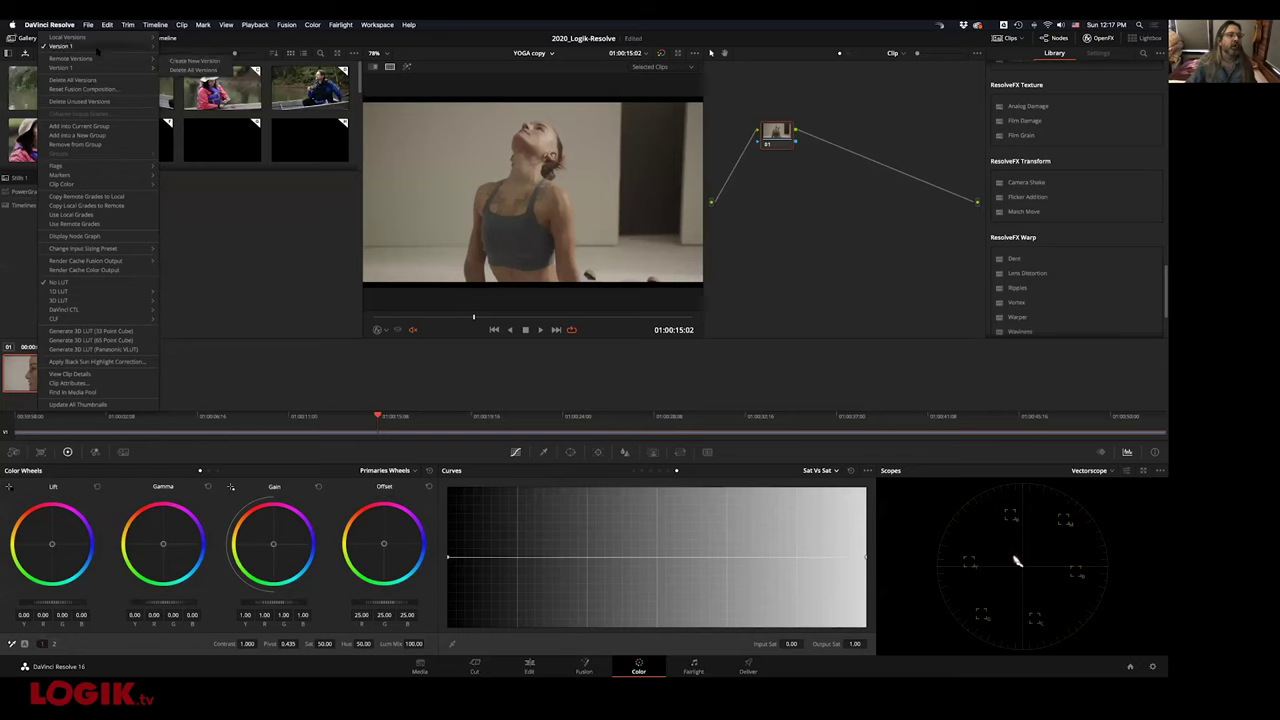
mouse_move(98, 48)
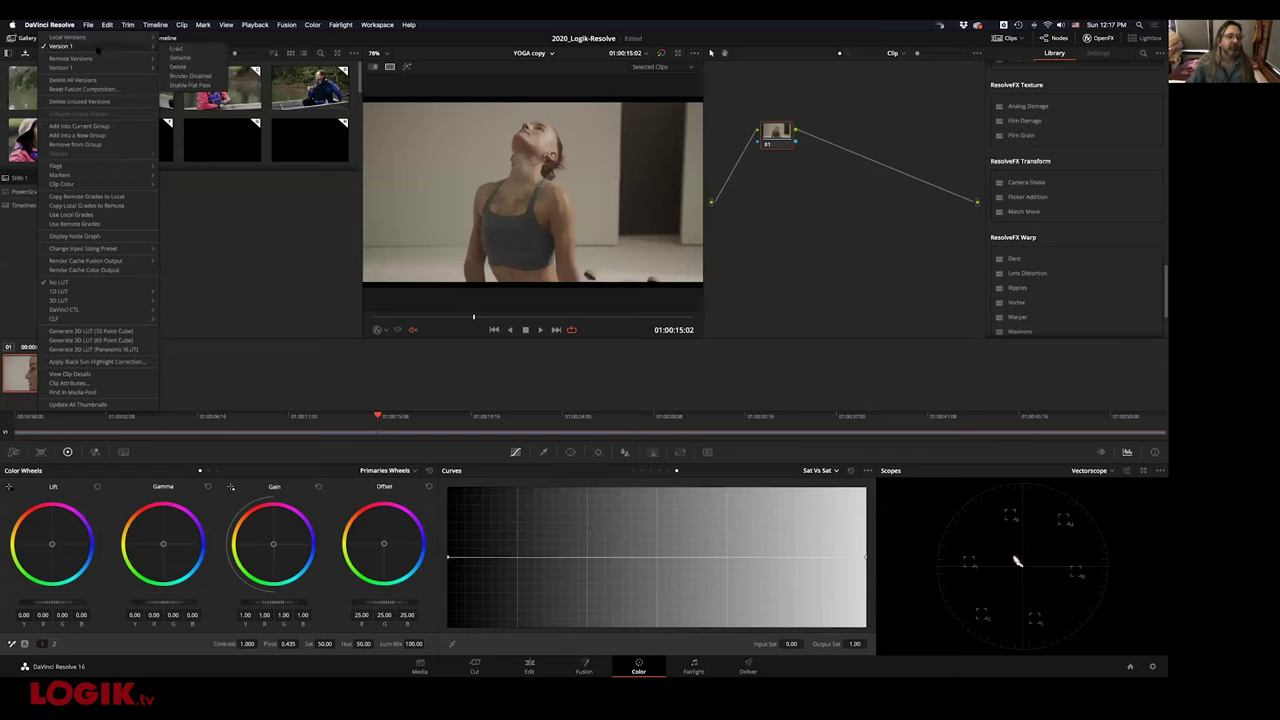
left_click(286, 277)
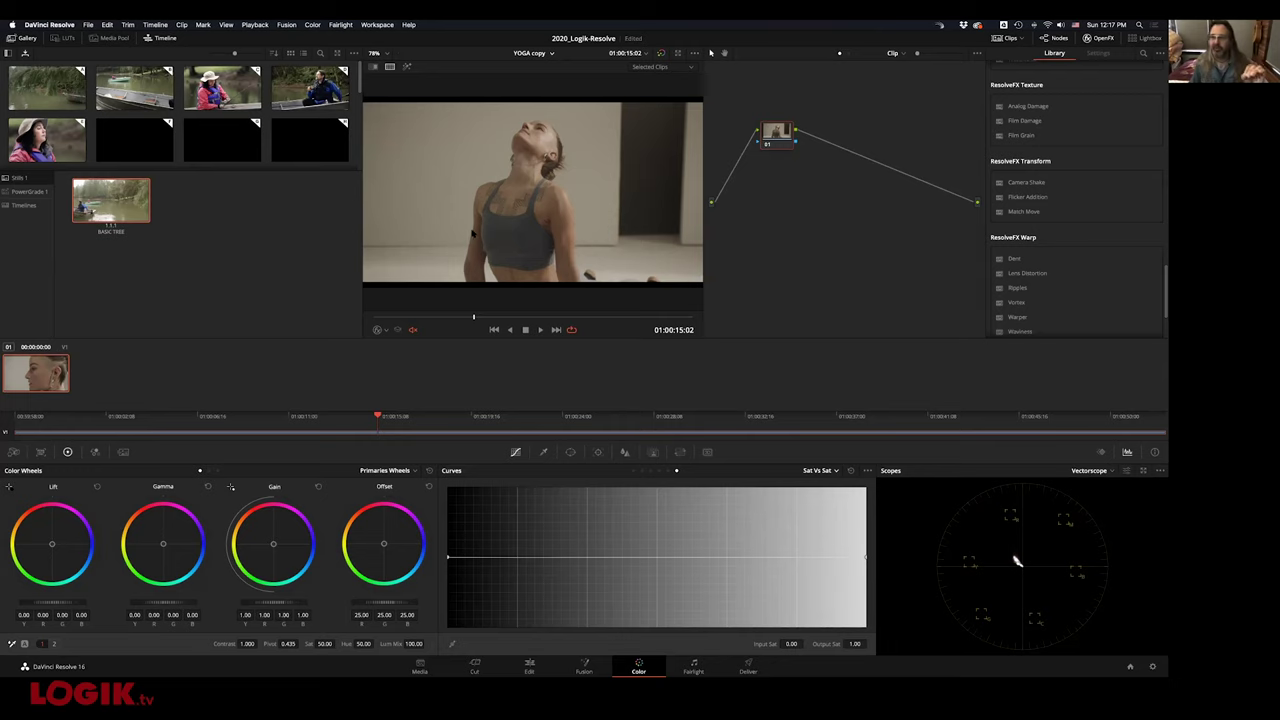
right_click(40, 372)
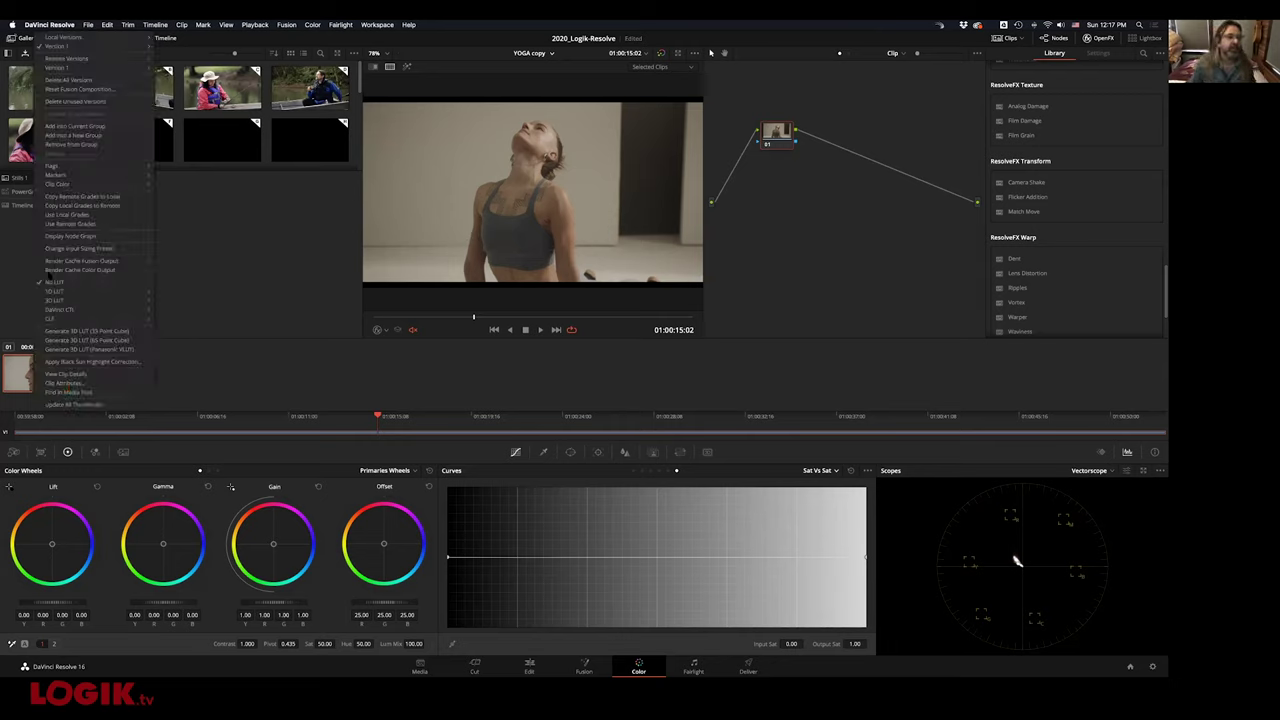
left_click(280, 264)
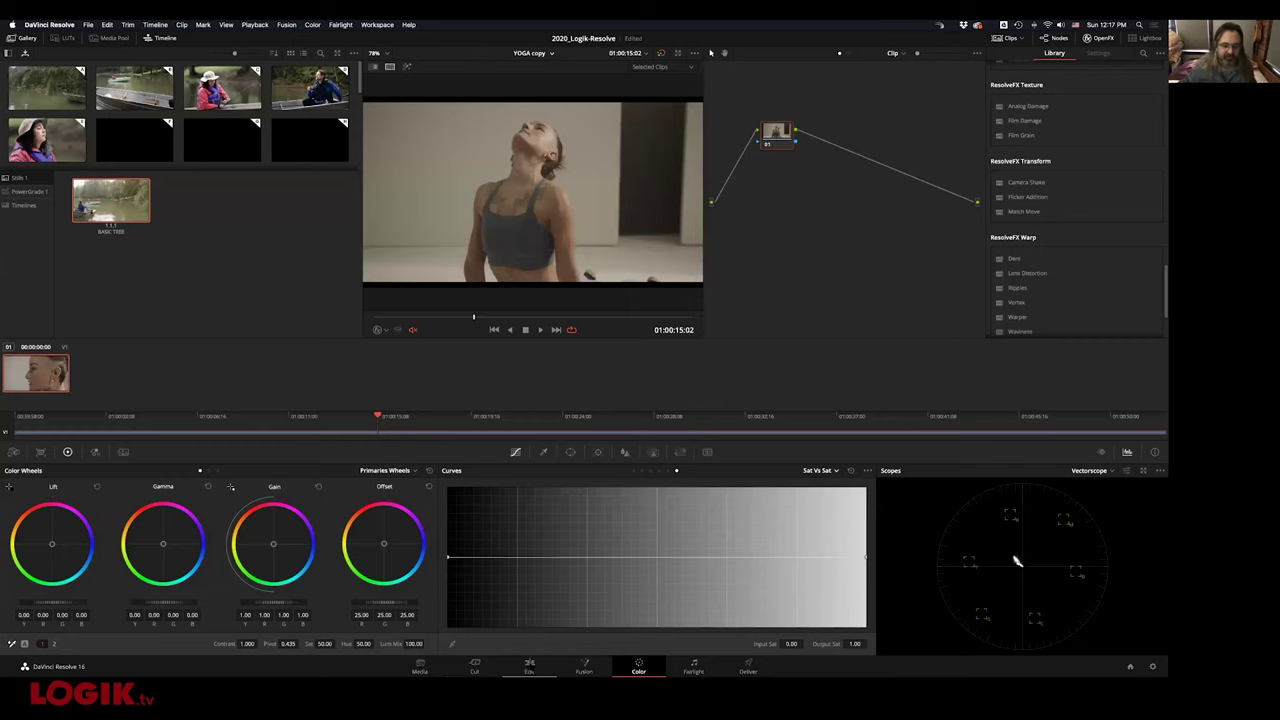
Duplicate the BOATING 30 VFX timeline in the TIMELINES bin and open the copy
left_click(529, 667)
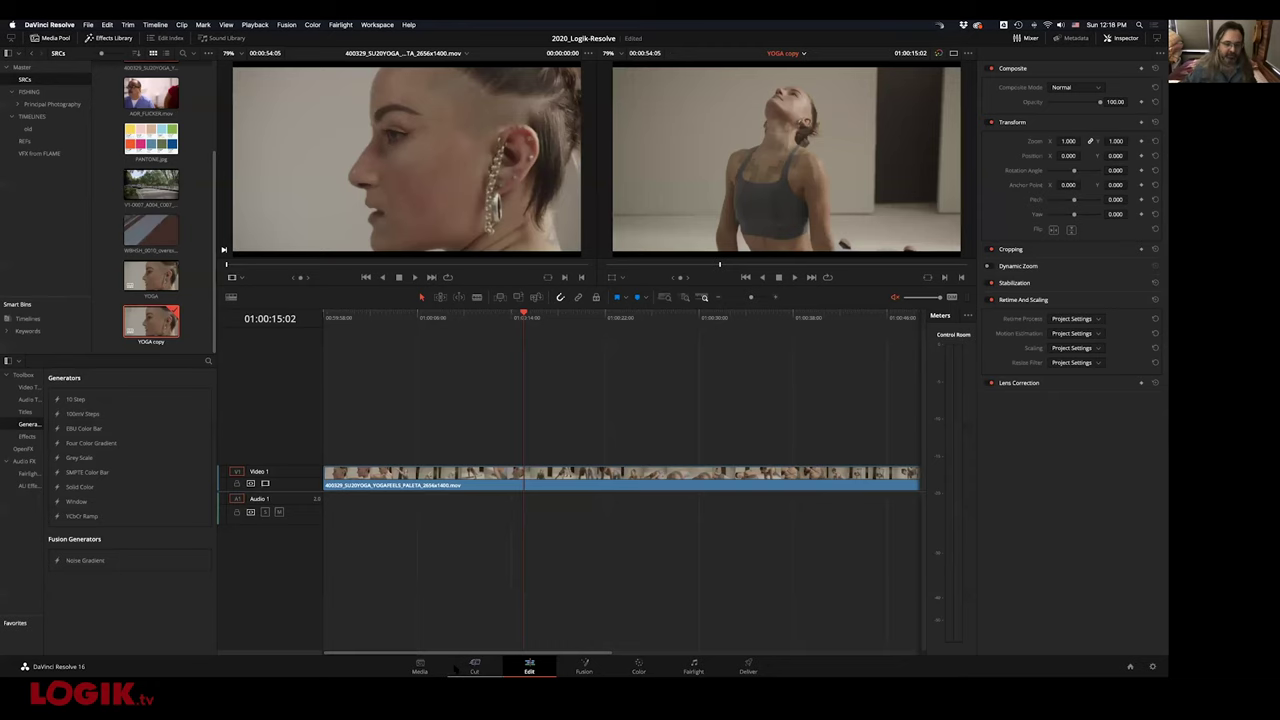
left_click(420, 667)
left_click(32, 396)
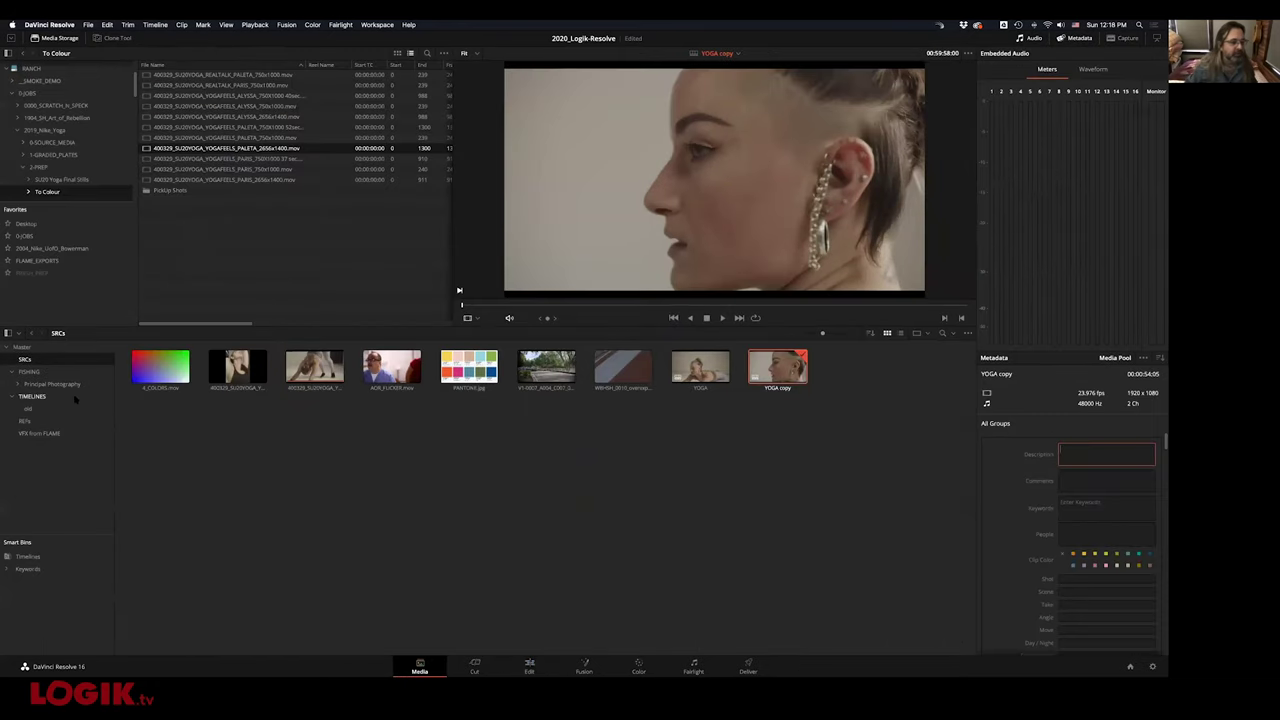
left_click(162, 368)
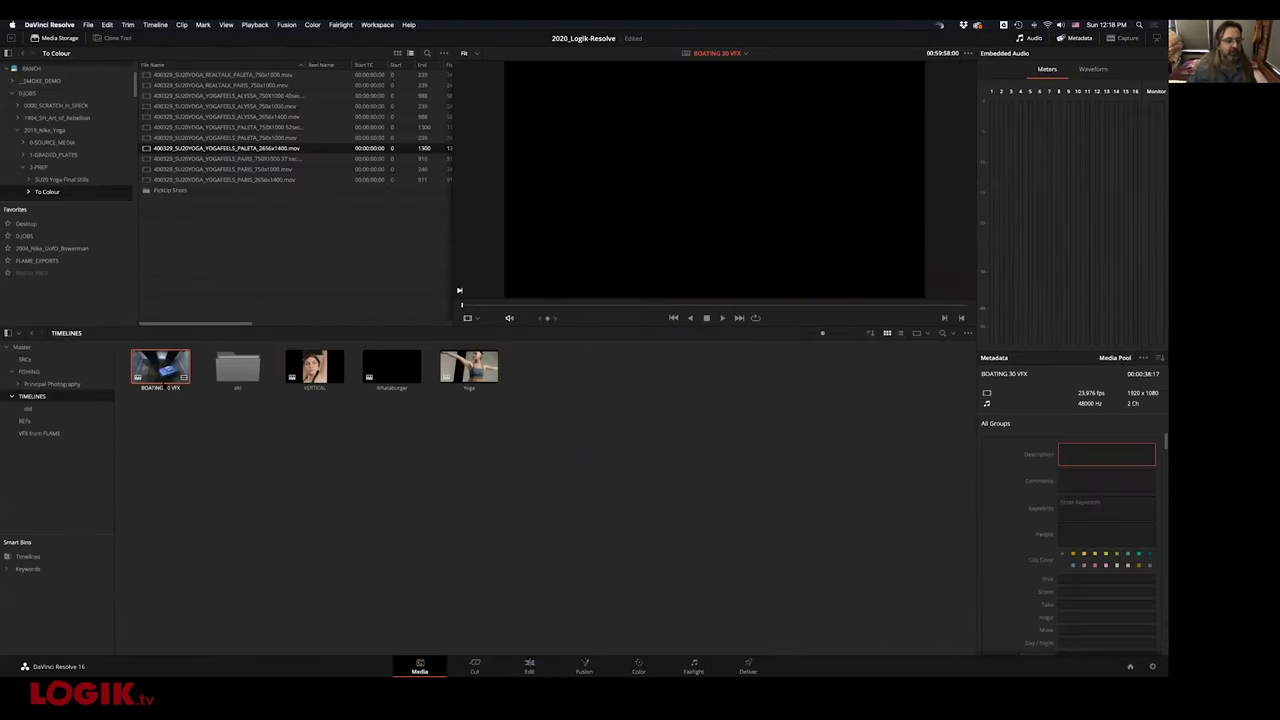
right_click(163, 370)
left_click(212, 428)
left_click(233, 388)
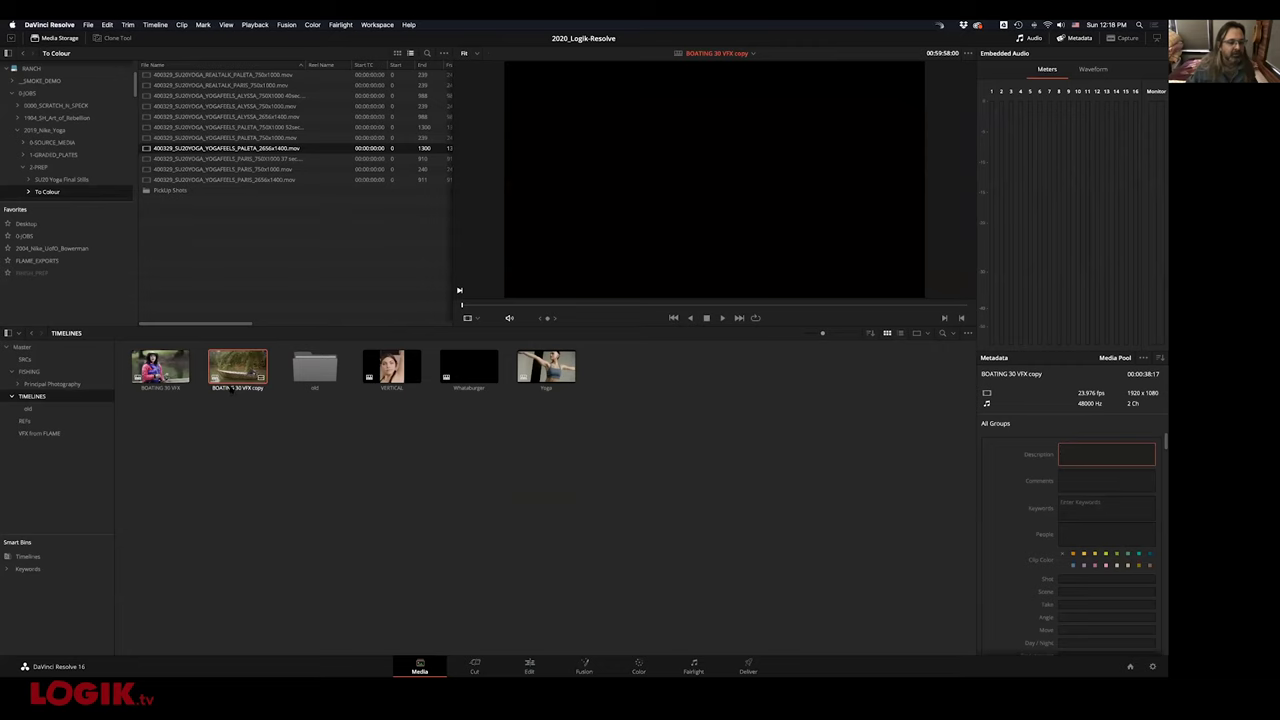
double_click(237, 391)
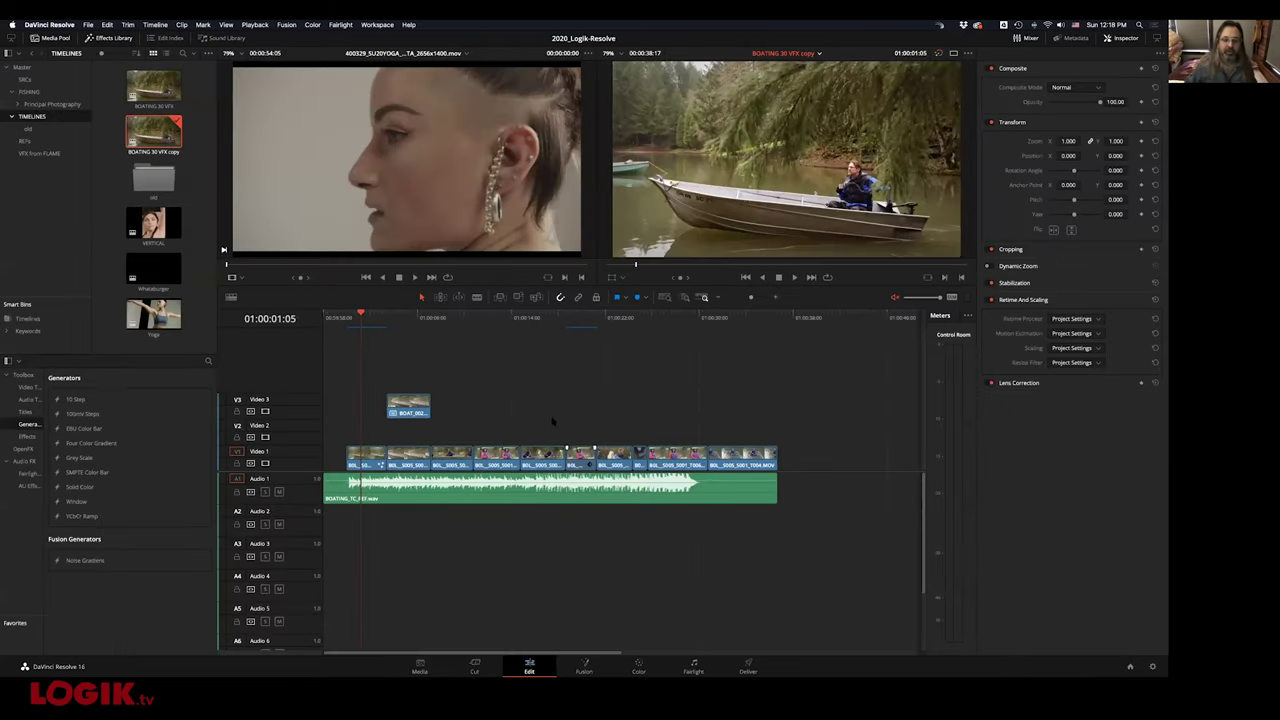
Delete the later Video 1 clips and all audio from the copy, leaving five shots for grading
left_click_drag(541, 415, 787, 543)
key("BackSpace")
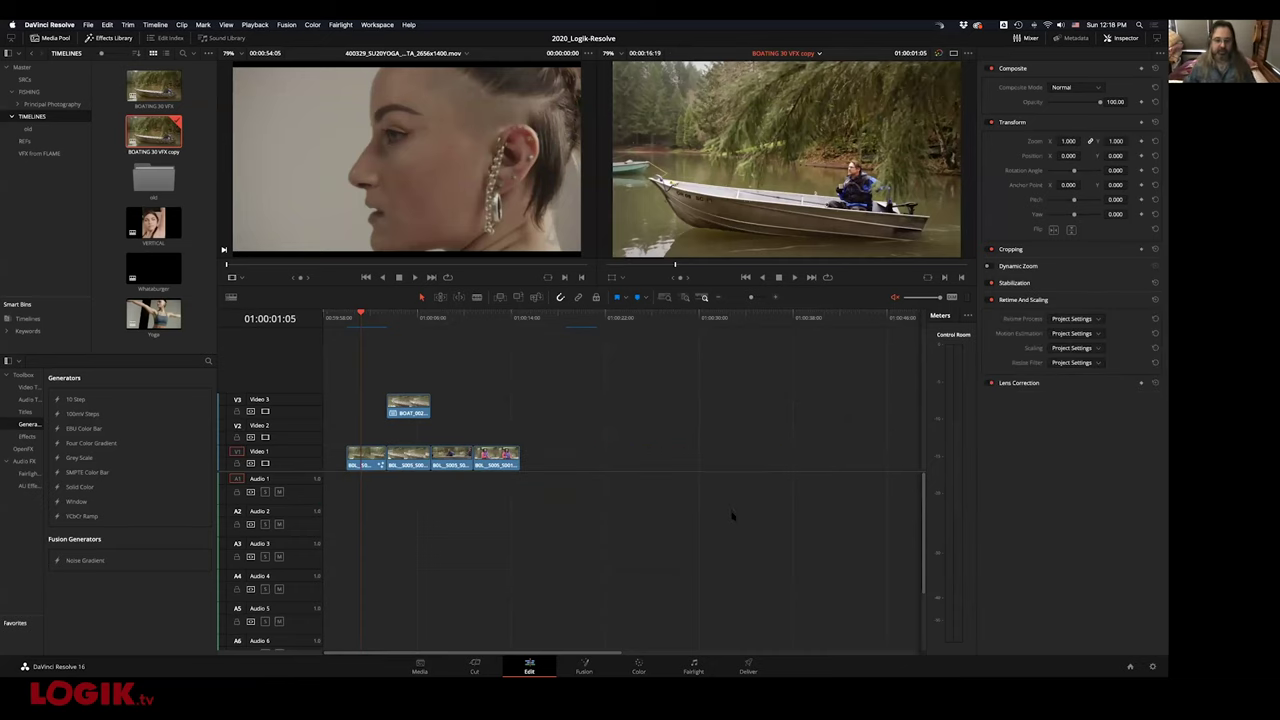
left_click(533, 318)
left_click(491, 318)
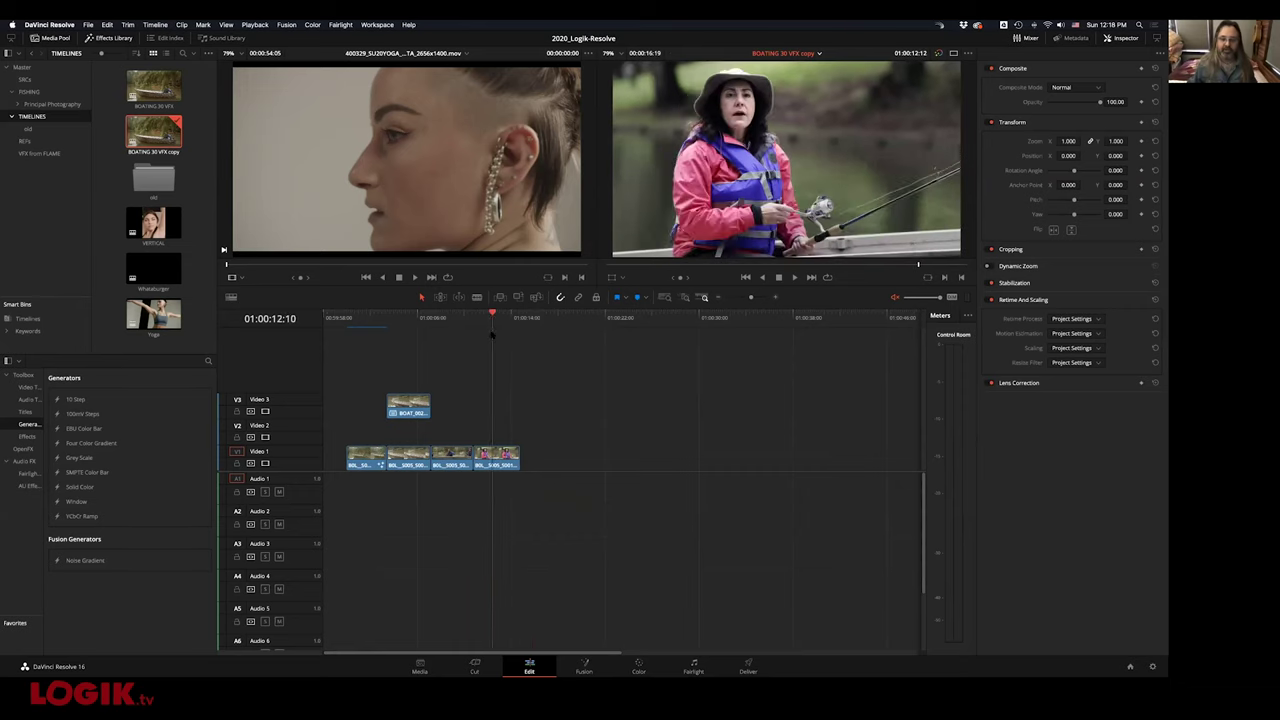
left_click(638, 666)
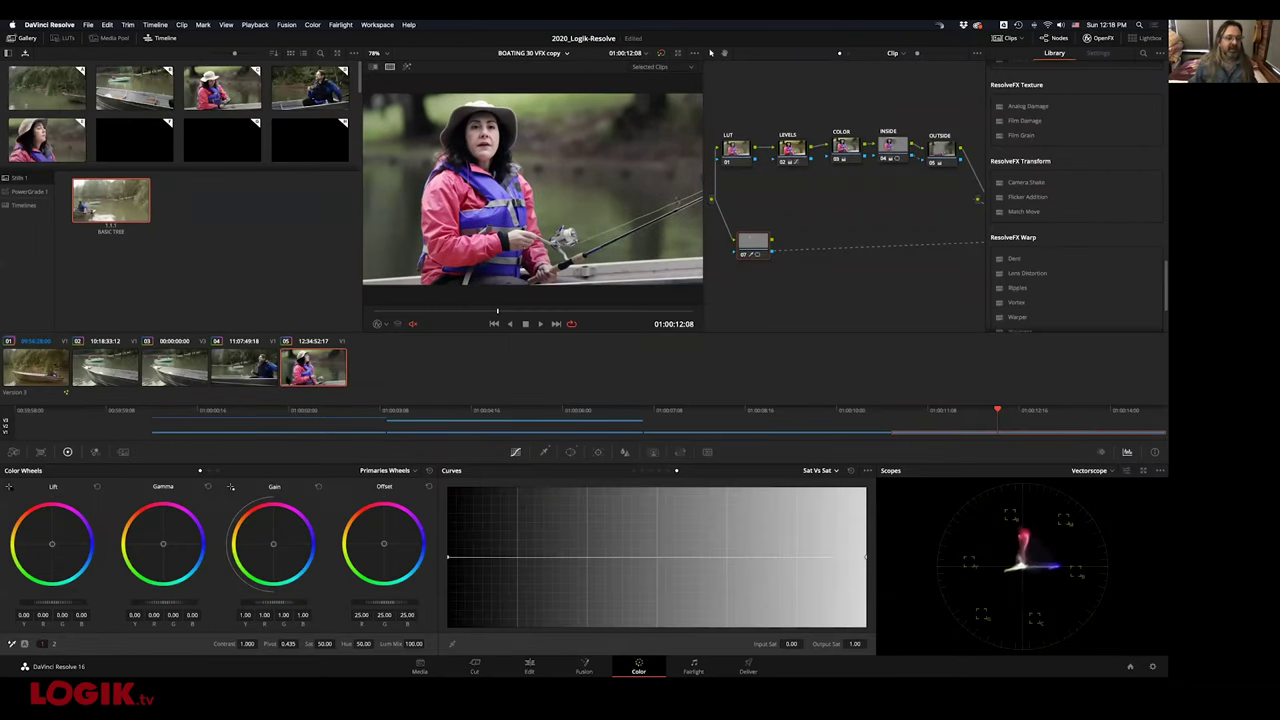
Switch to BOATING 30 VFX and apply Copy Local Grades to Remote on clip 05
left_click(530, 53)
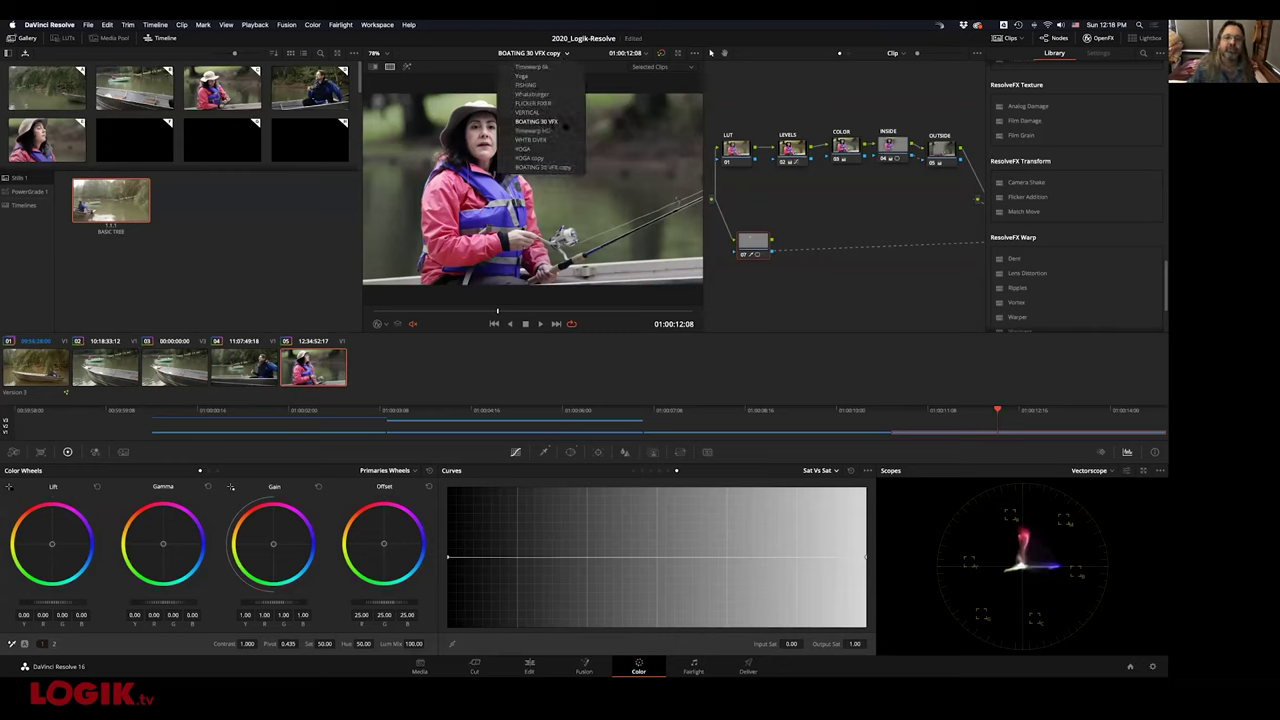
left_click(565, 121)
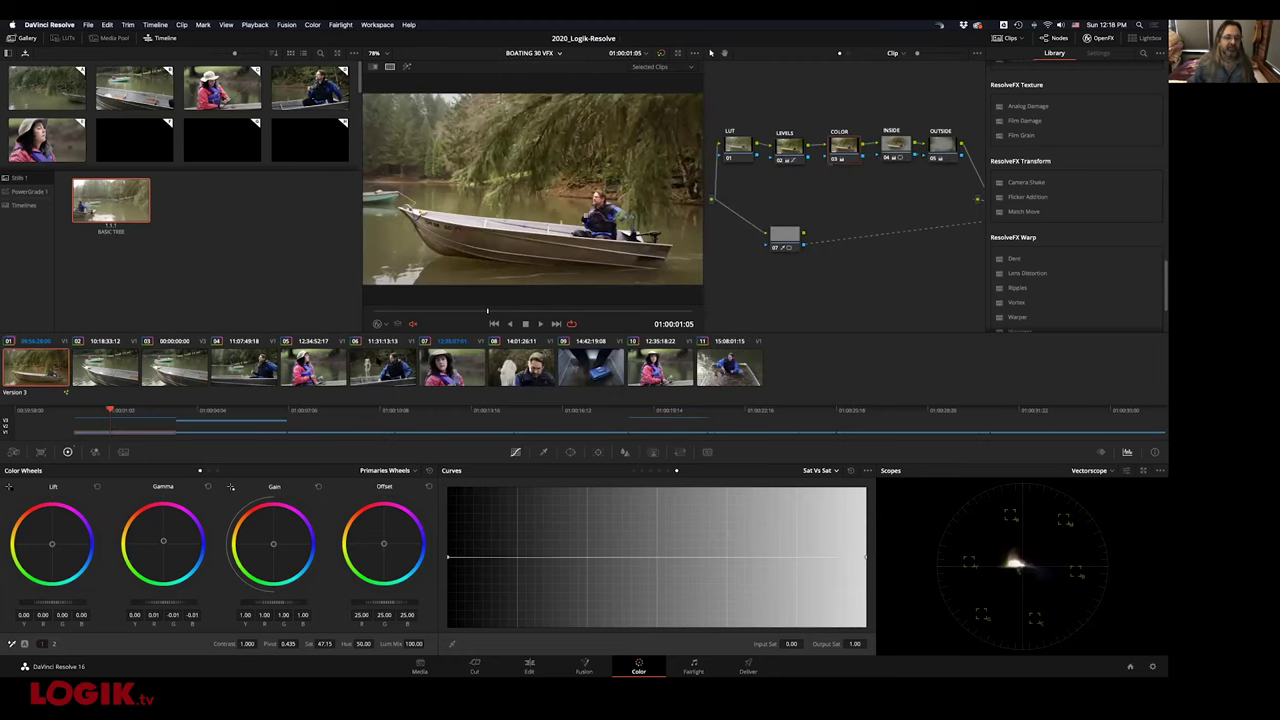
left_click(326, 368)
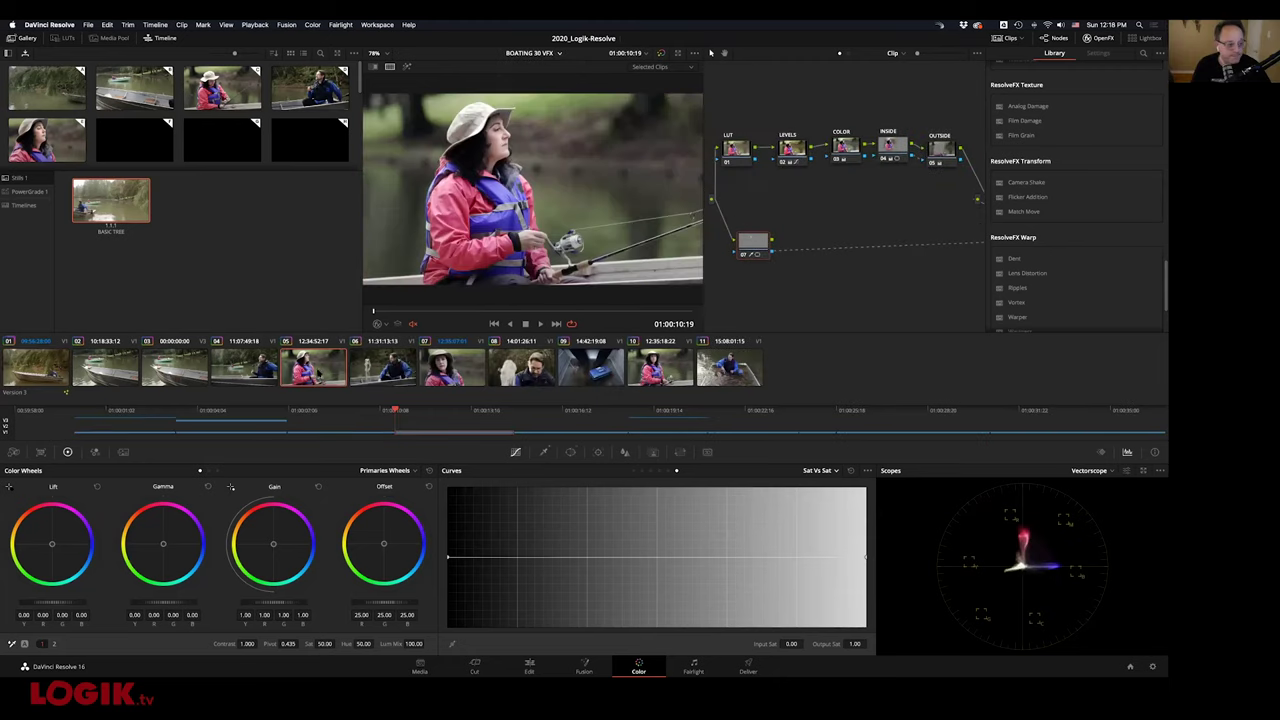
right_click(316, 368)
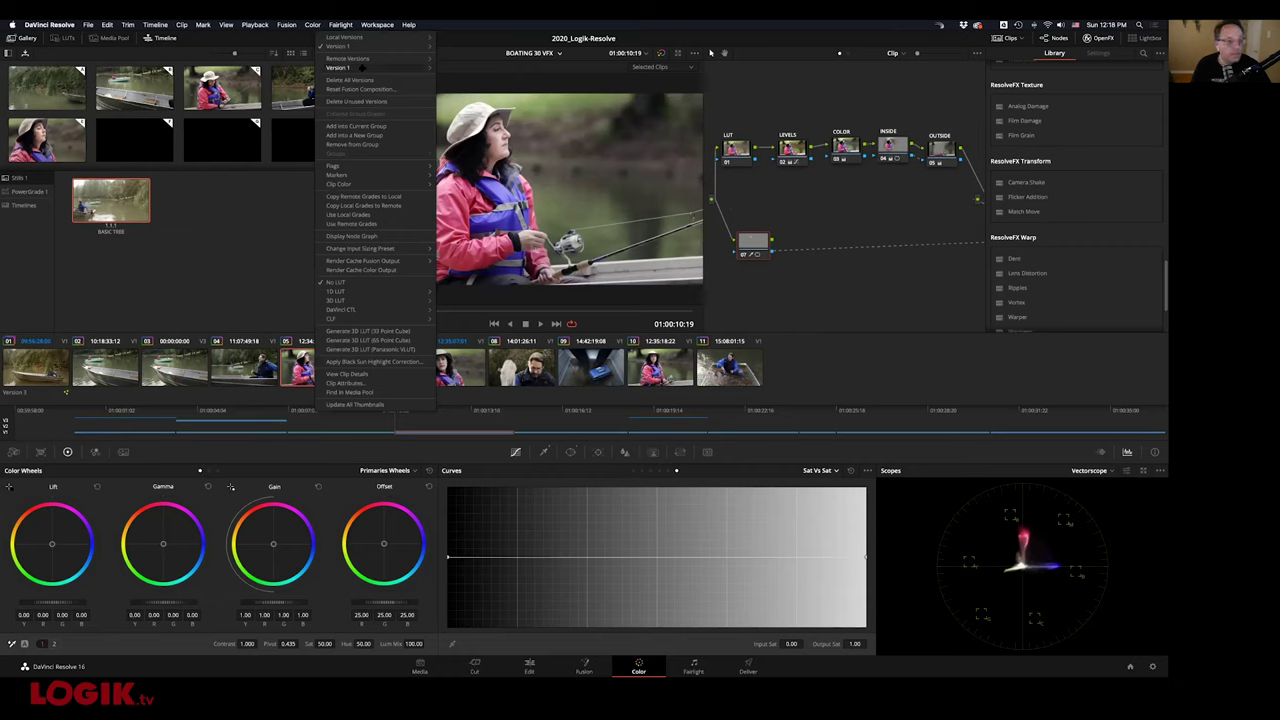
mouse_move(362, 66)
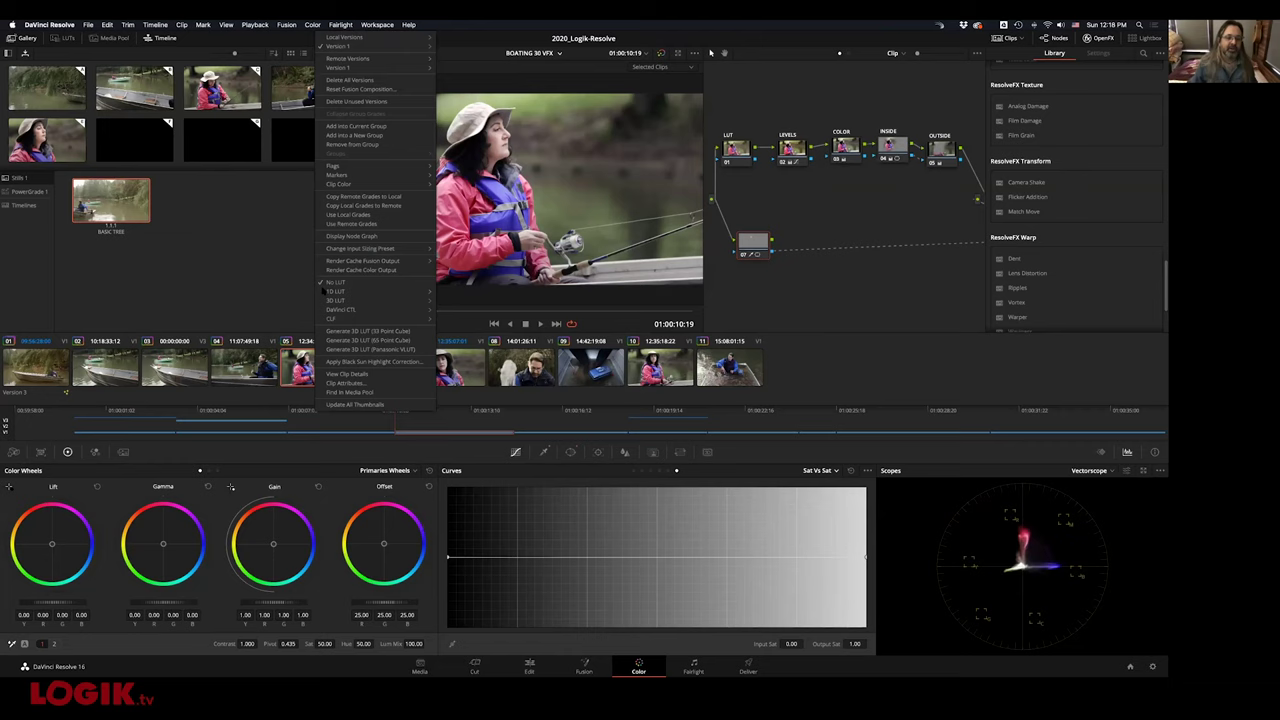
key("Escape")
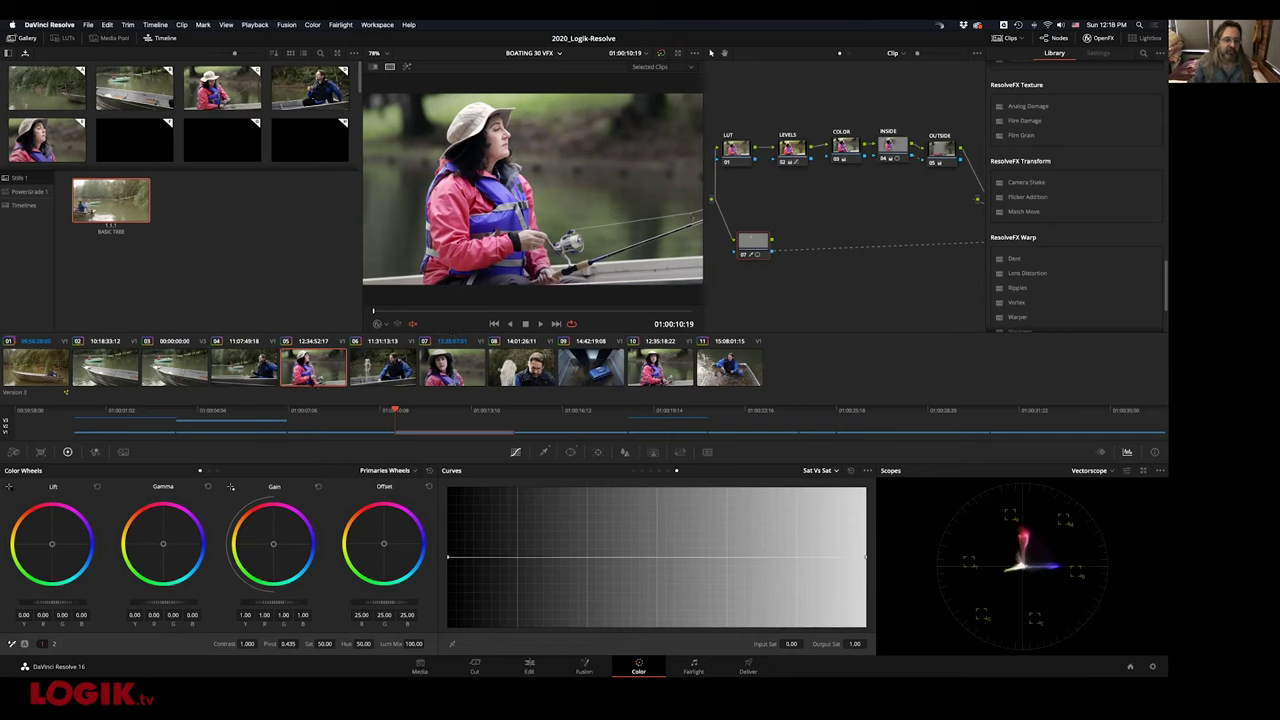
right_click(315, 370)
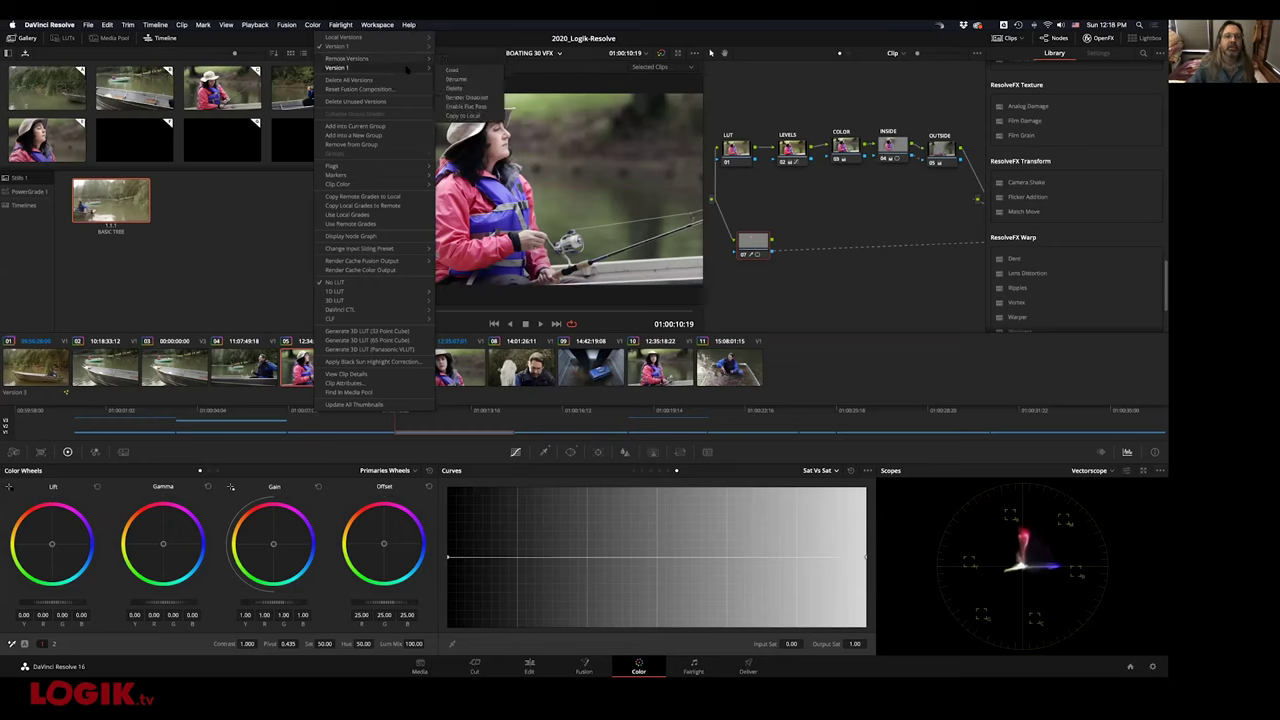
mouse_move(420, 46)
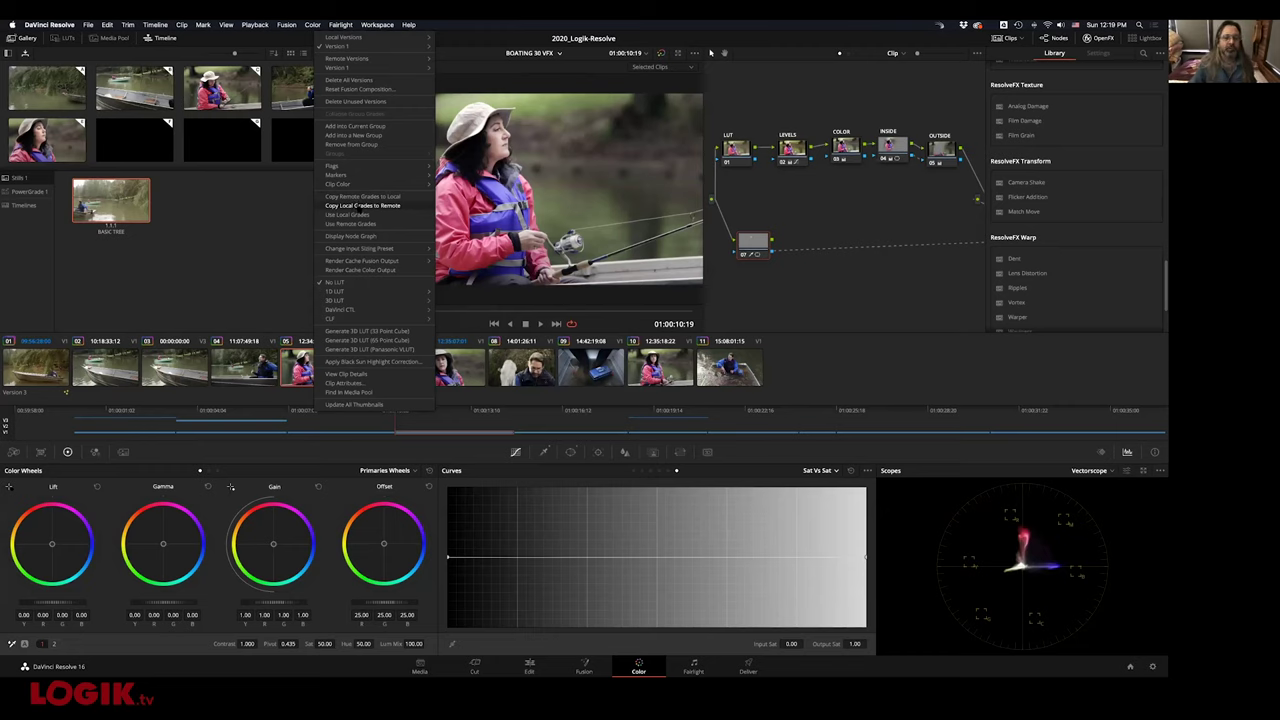
left_click(358, 205)
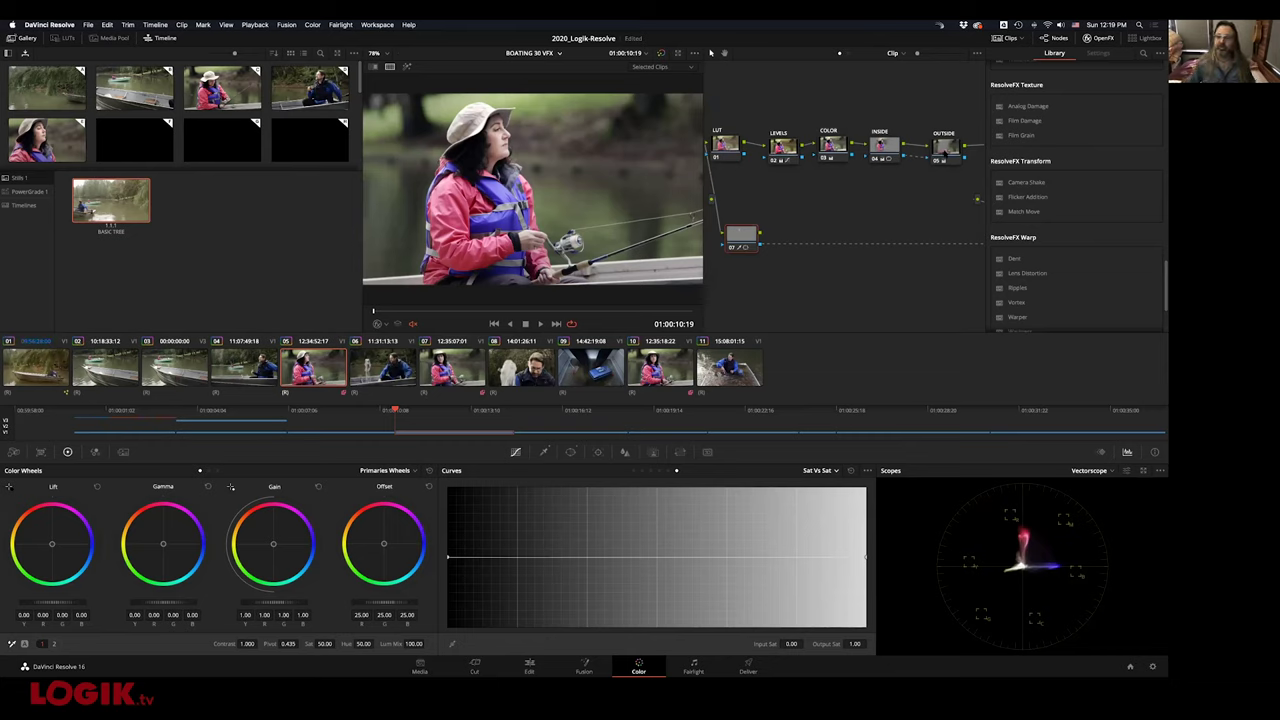
Add node 09 to the woman-fishing clip's grade and warm its gain toward red
left_click(1100, 37)
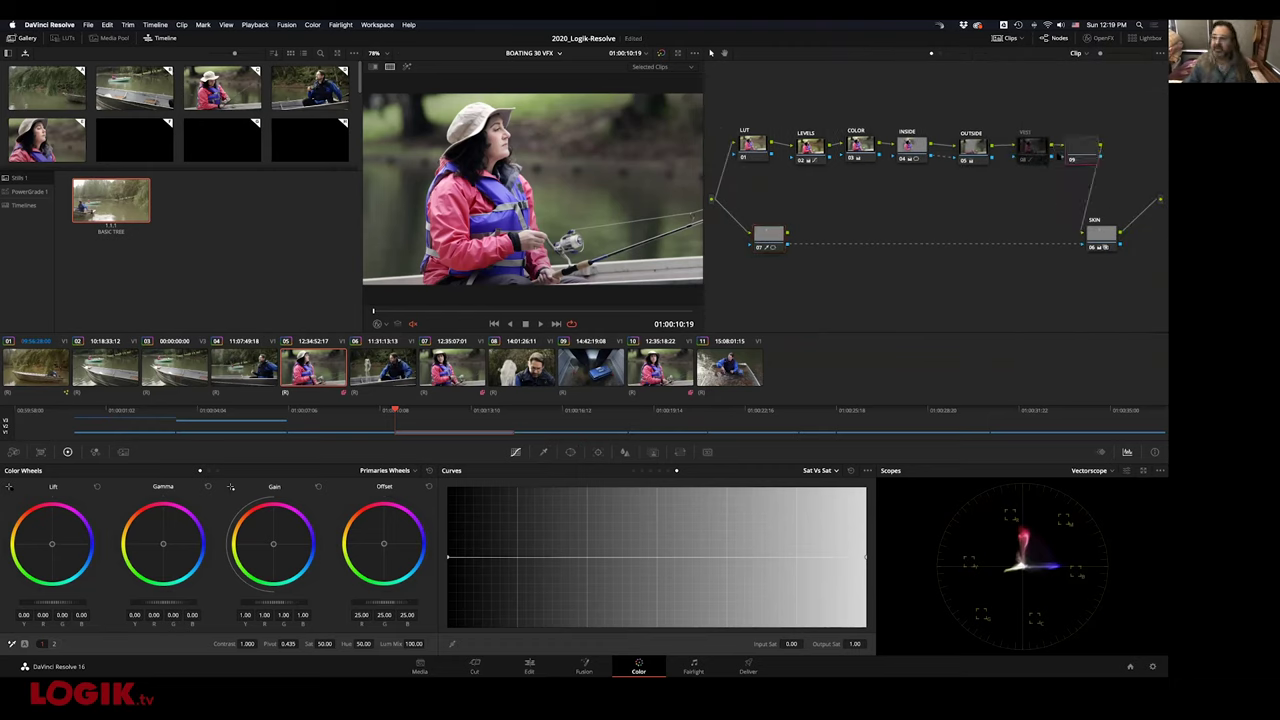
key("alt+s")
left_click_drag(908, 240, 836, 280)
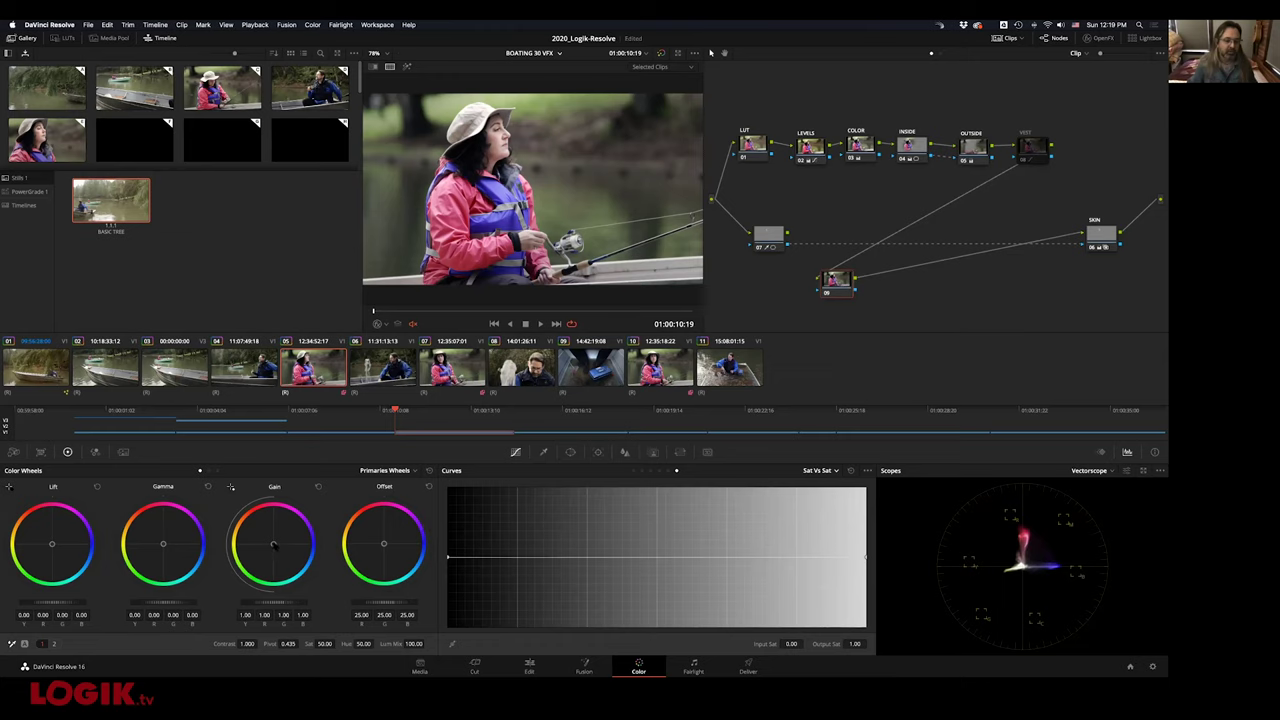
left_click_drag(273, 544, 269, 532)
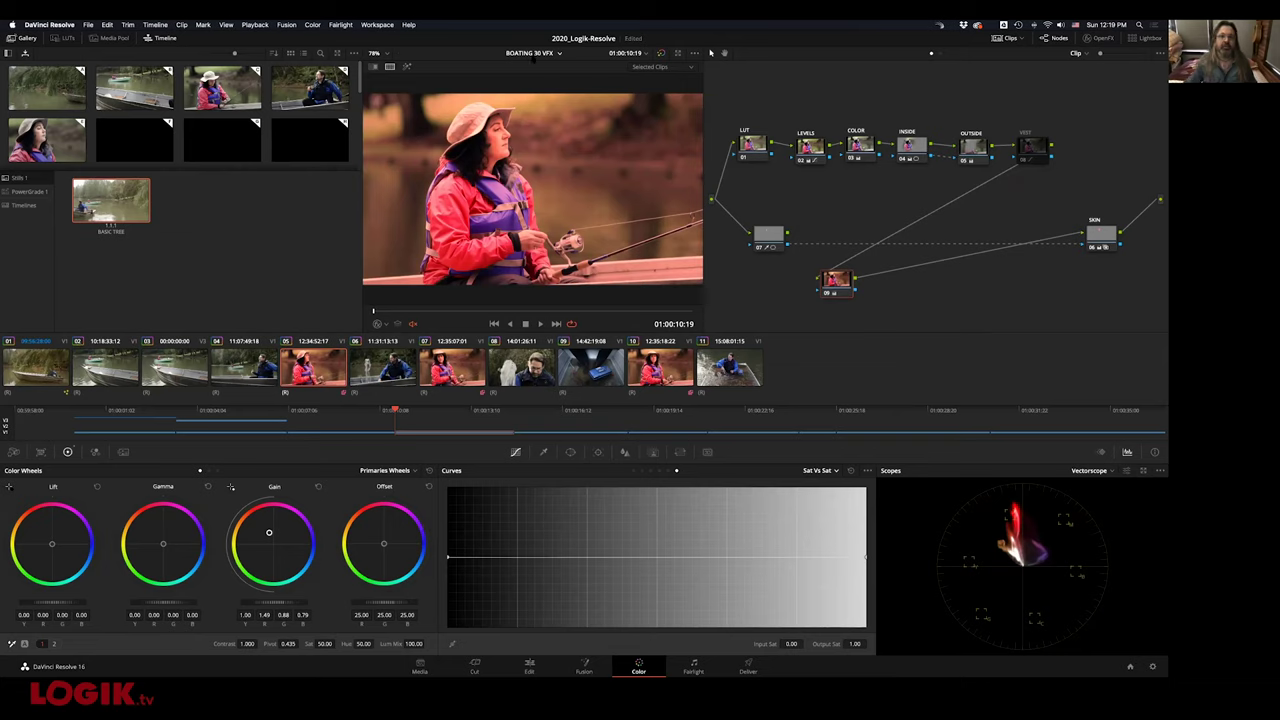
In BOATING 30 VFX copy, load the remote grade, place node 09 between VEST and SKIN, and push gain green
left_click(532, 54)
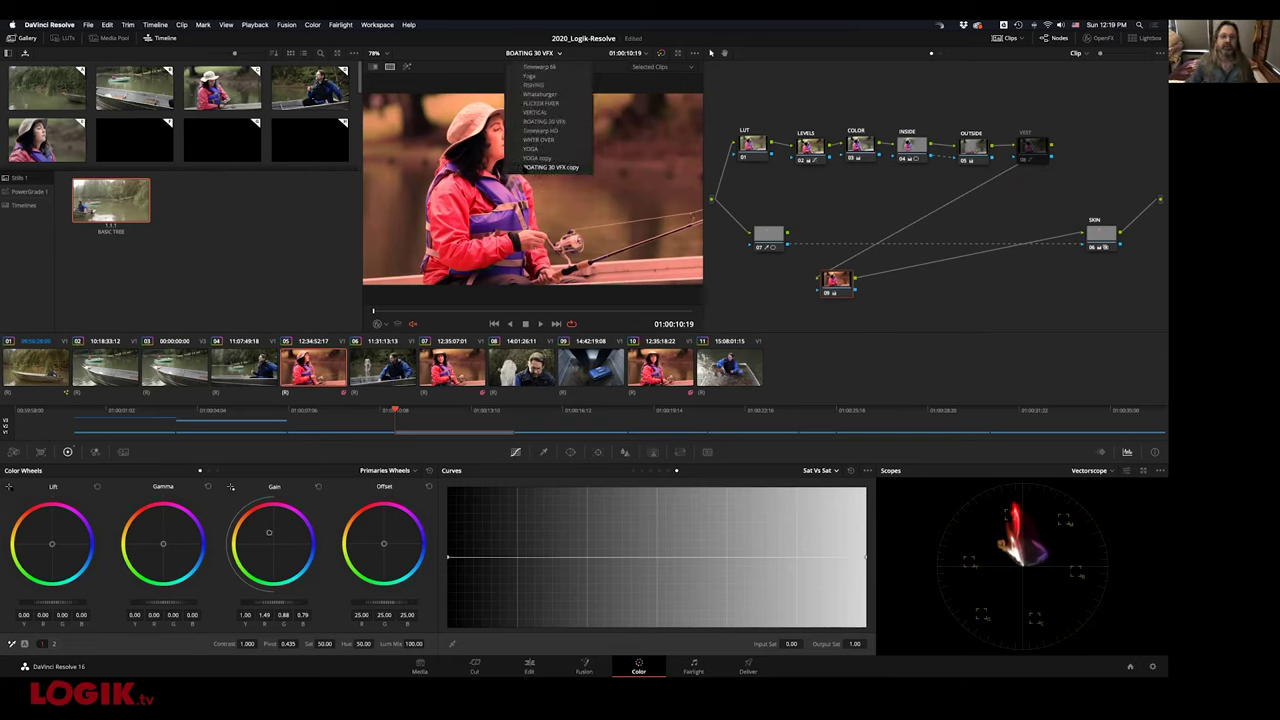
left_click(545, 166)
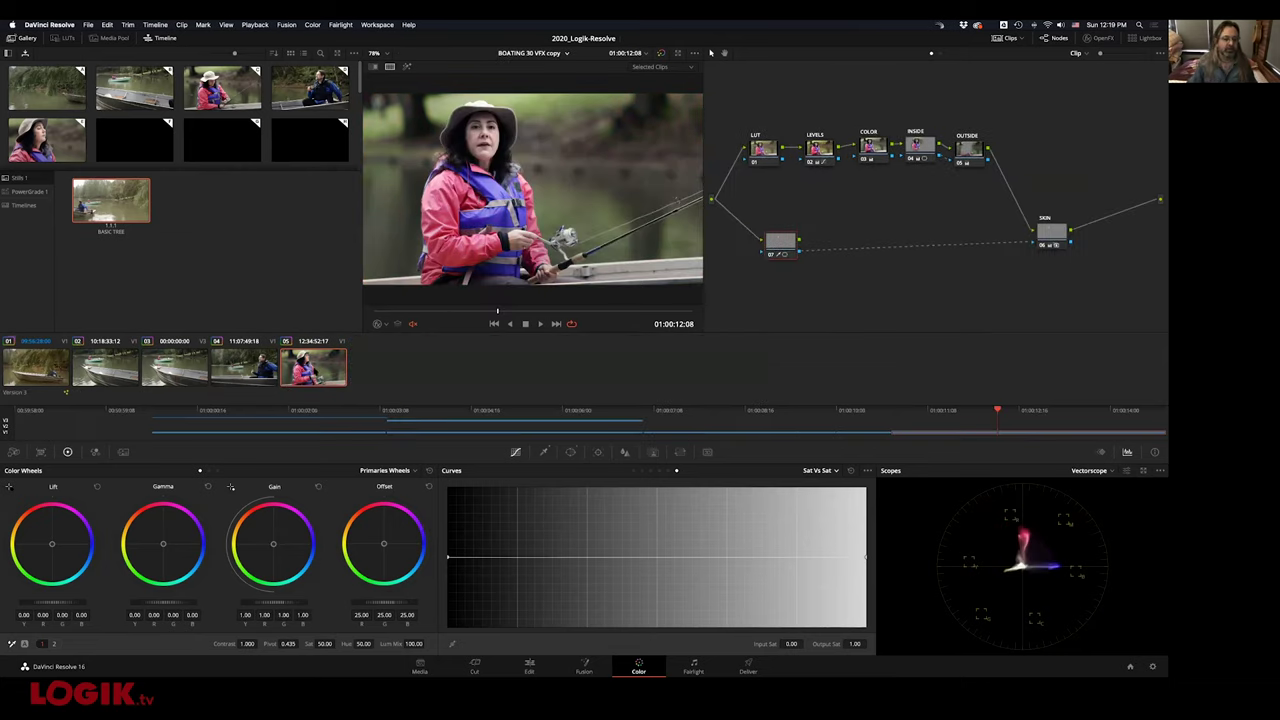
right_click(314, 372)
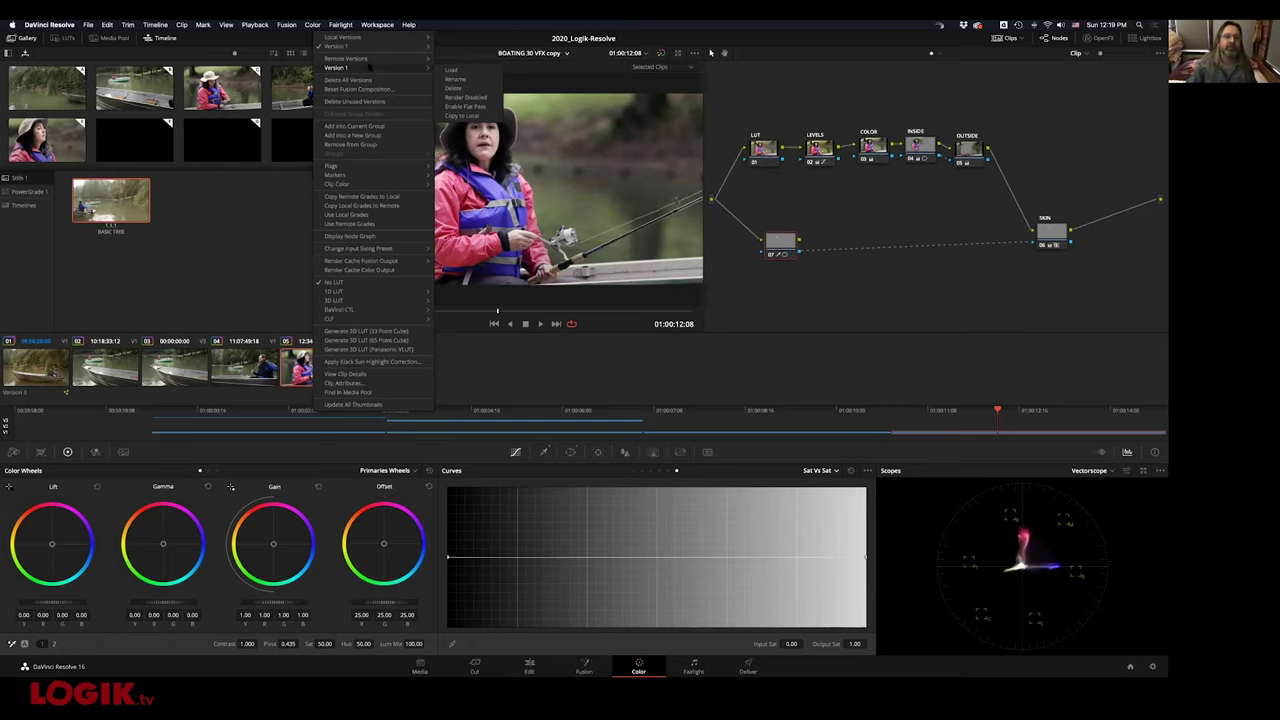
left_click(452, 70)
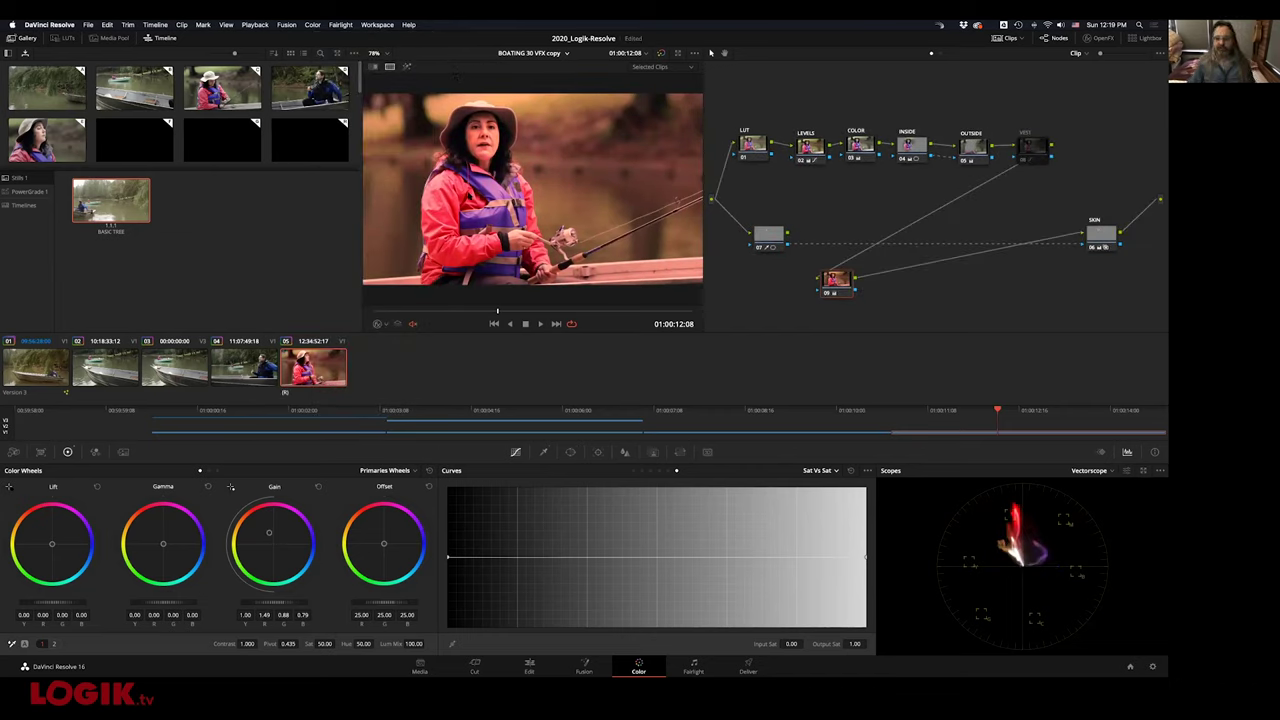
left_click_drag(836, 278, 1034, 196)
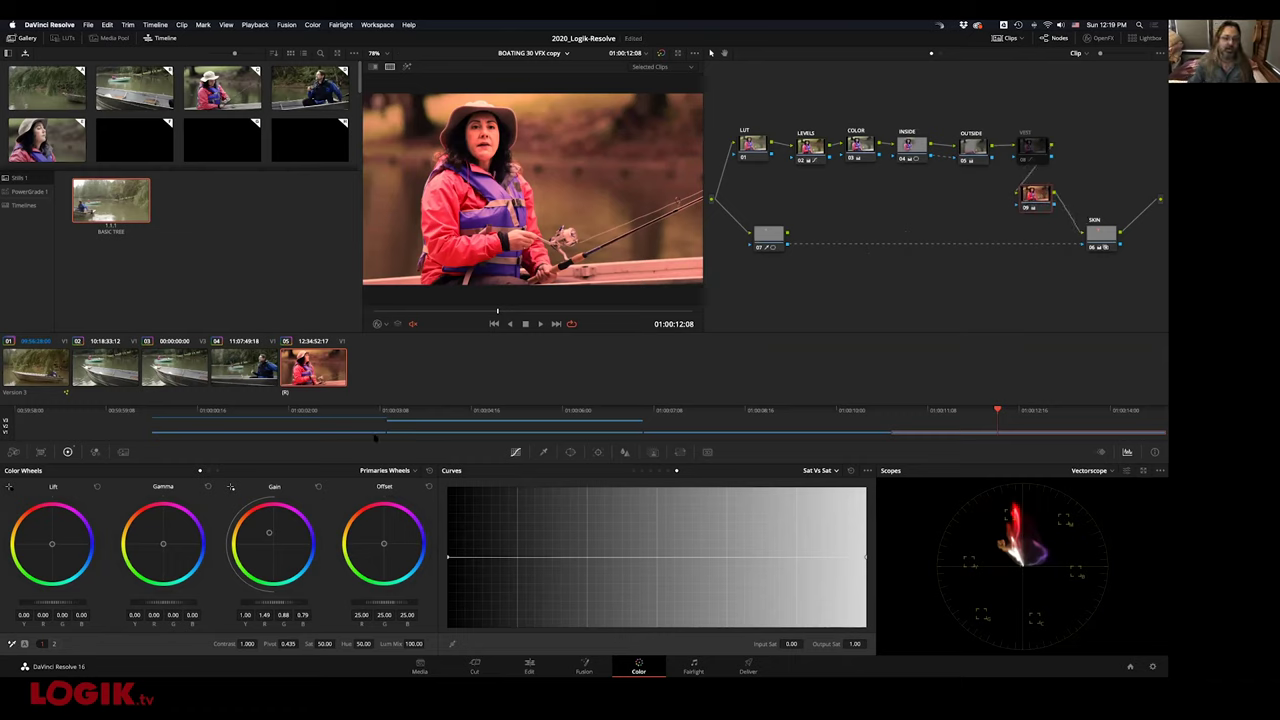
left_click_drag(269, 534, 265, 556)
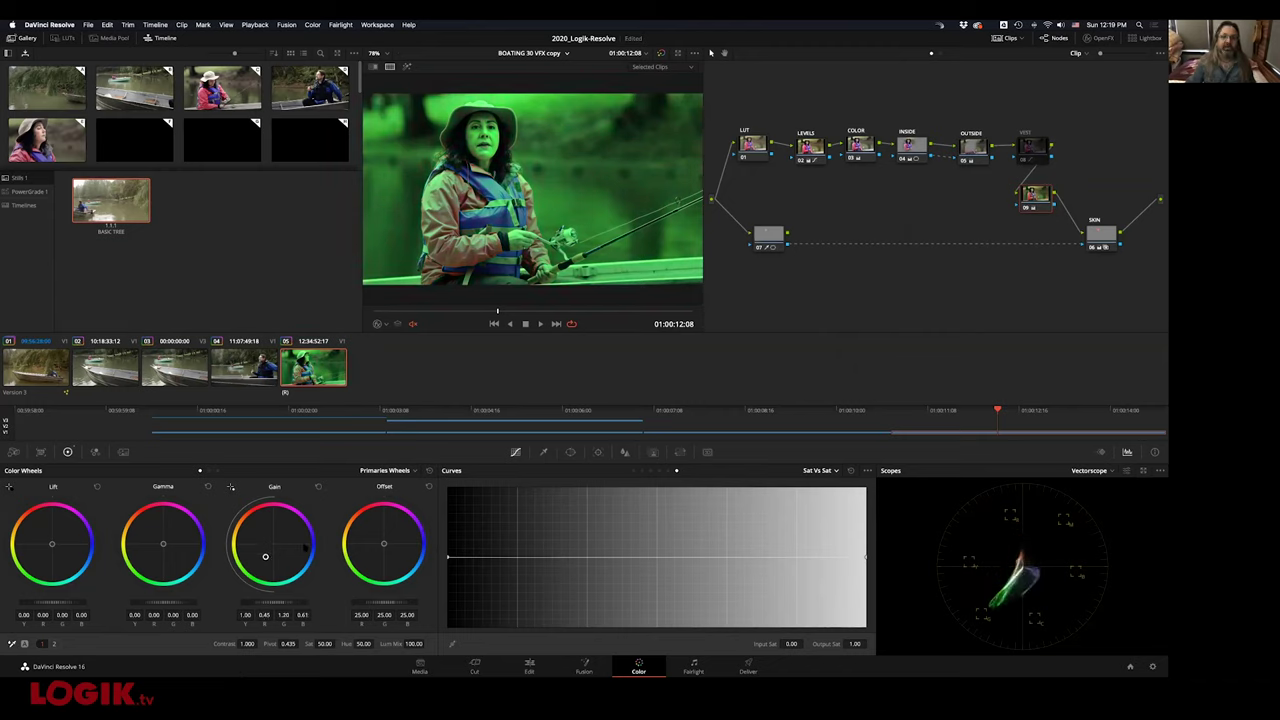
Back on BOATING 30 VFX, delete the synced green node from clip 07's grade, then switch to Zoom
left_click(522, 54)
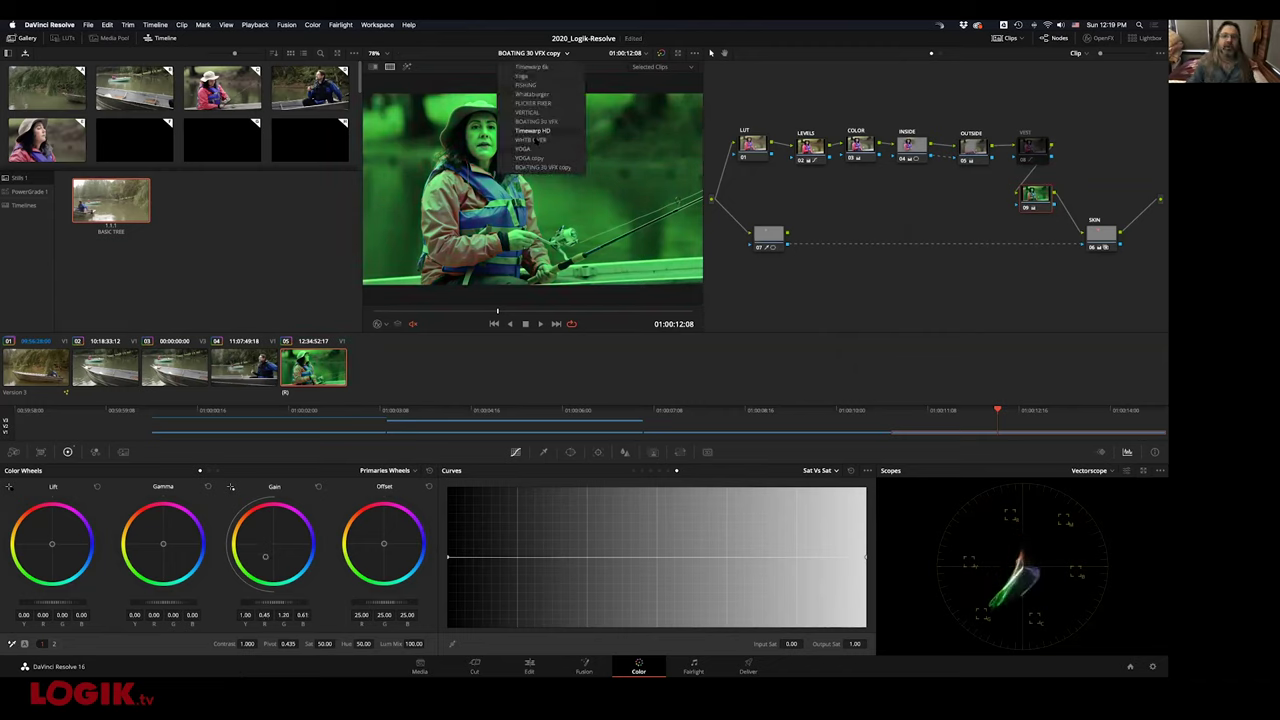
left_click(537, 121)
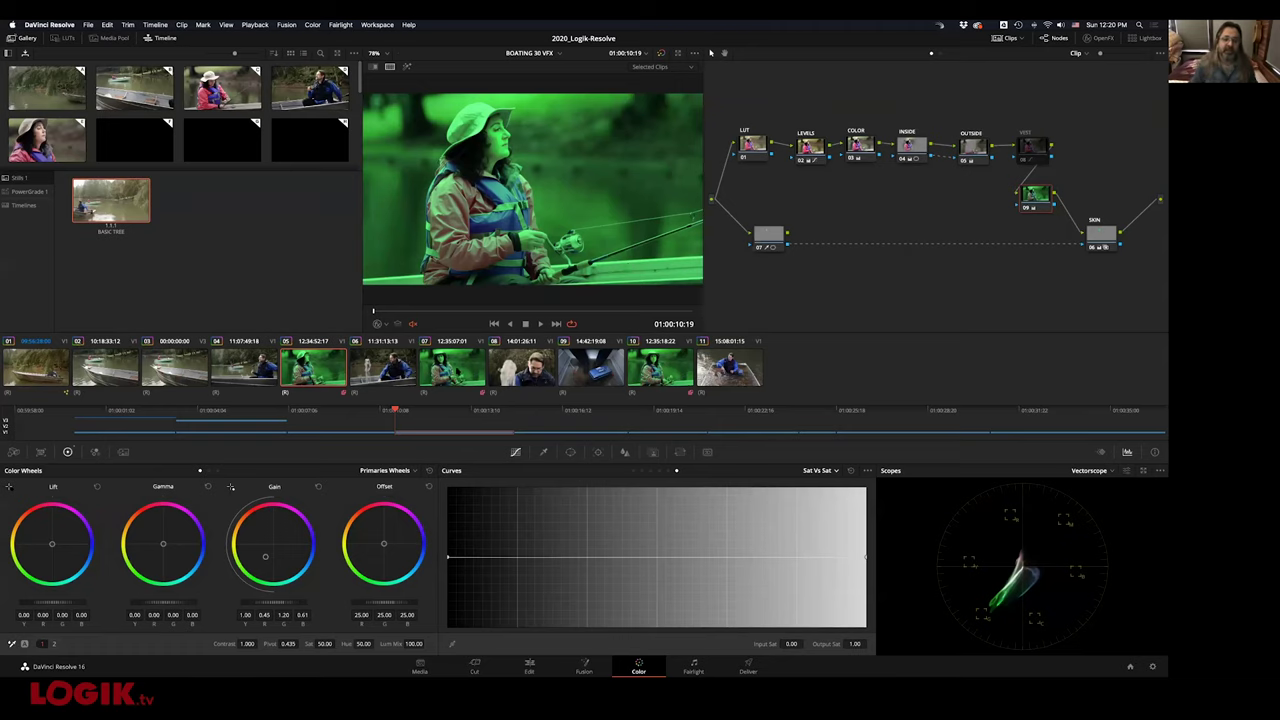
left_click(457, 371)
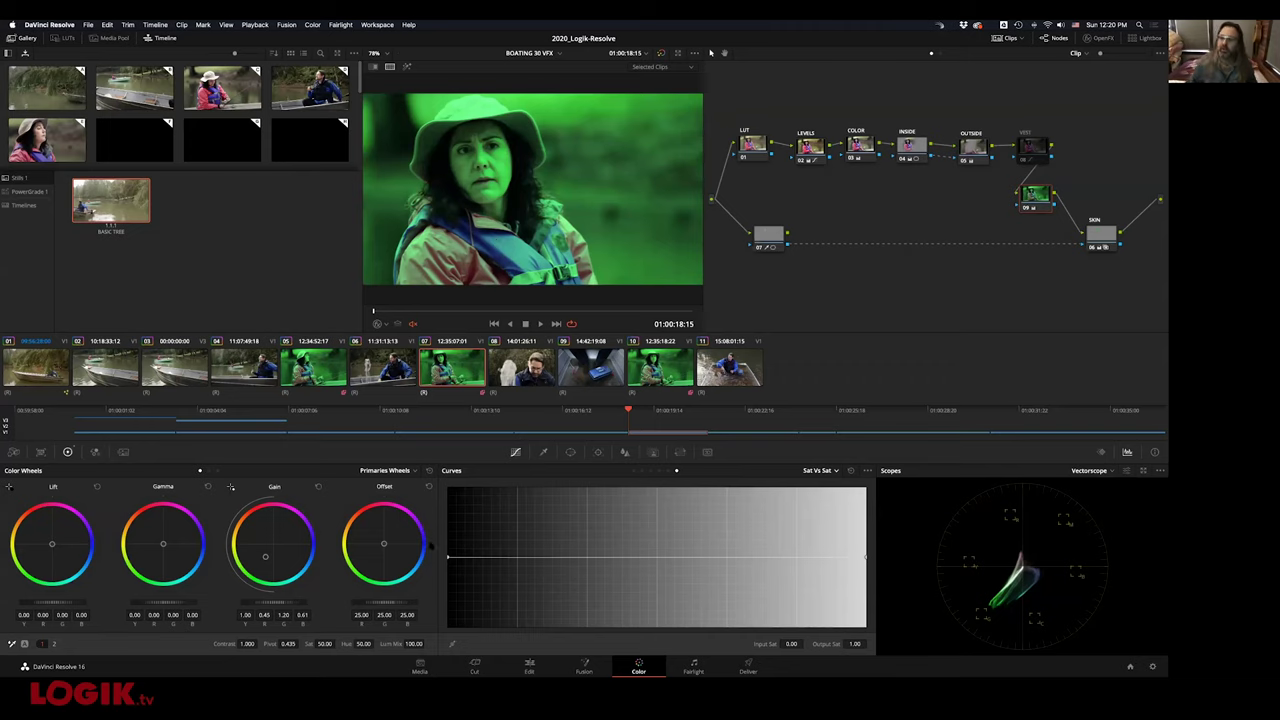
left_click(1030, 196)
key("Delete")
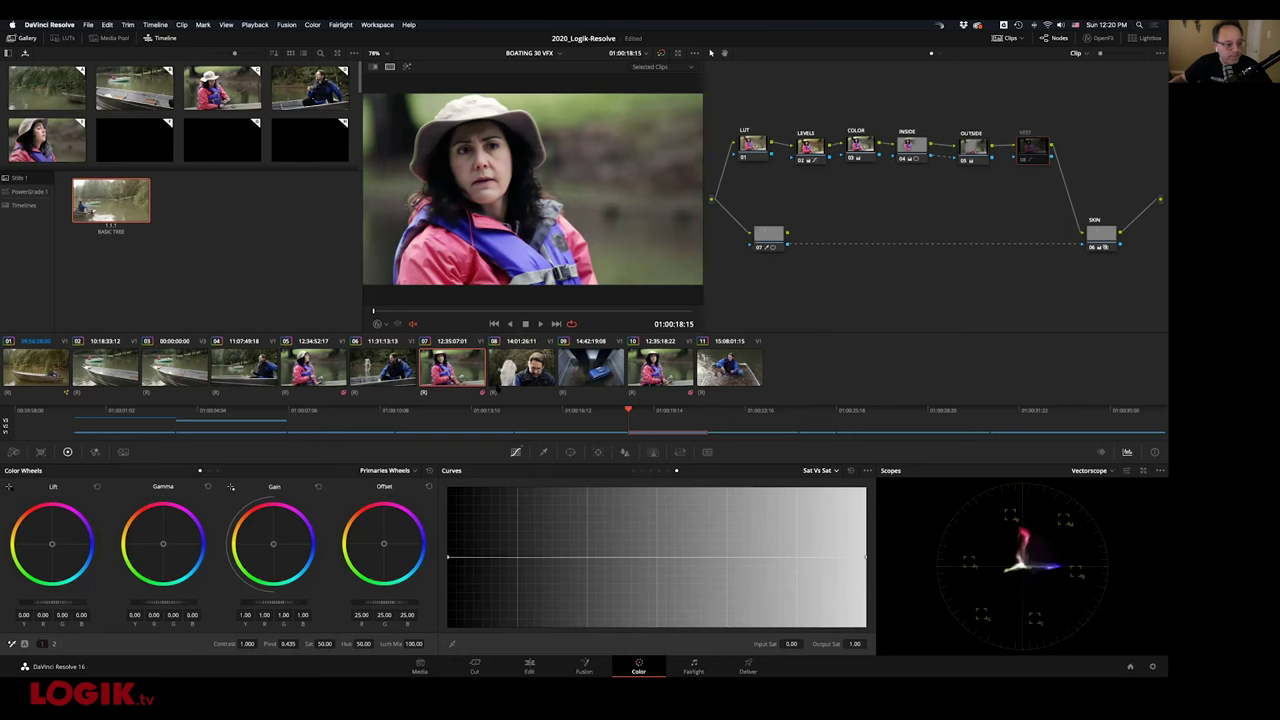
key("super+Tab")
key("Tab")
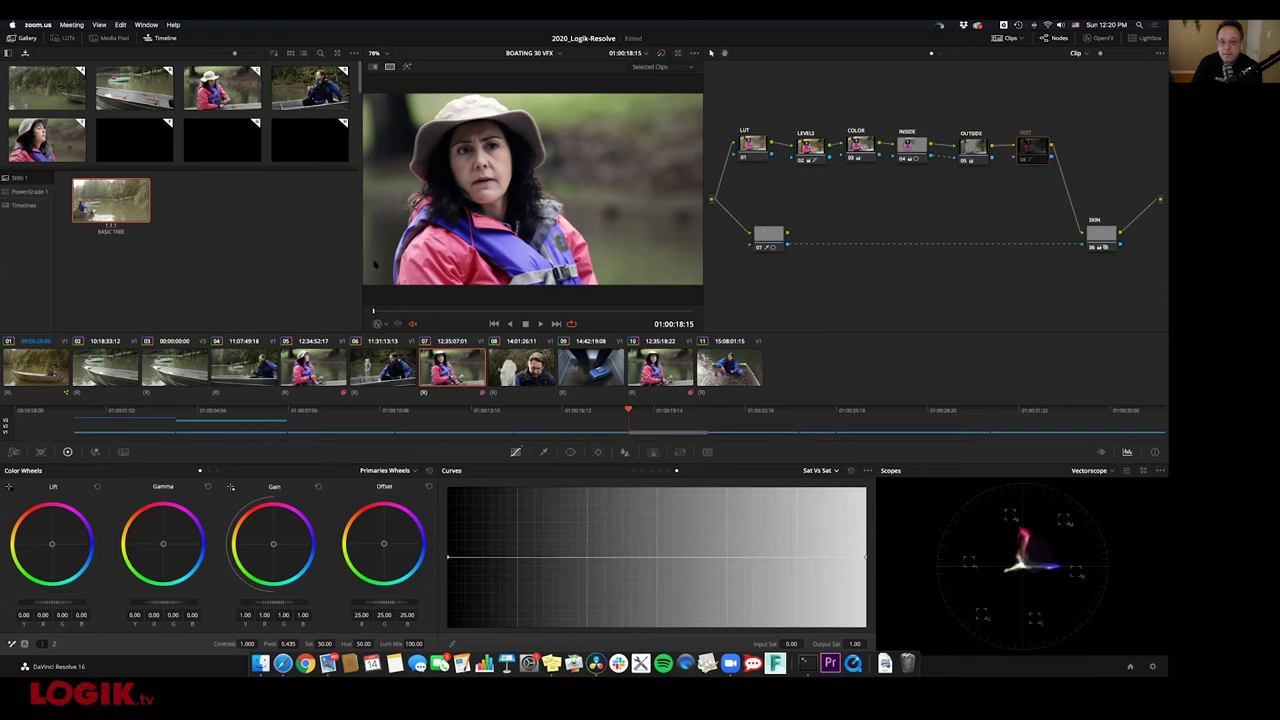
Advance the Upcoming Logik Live Sessions slide to reveal the August 2 interview entry
key("super+Tab")
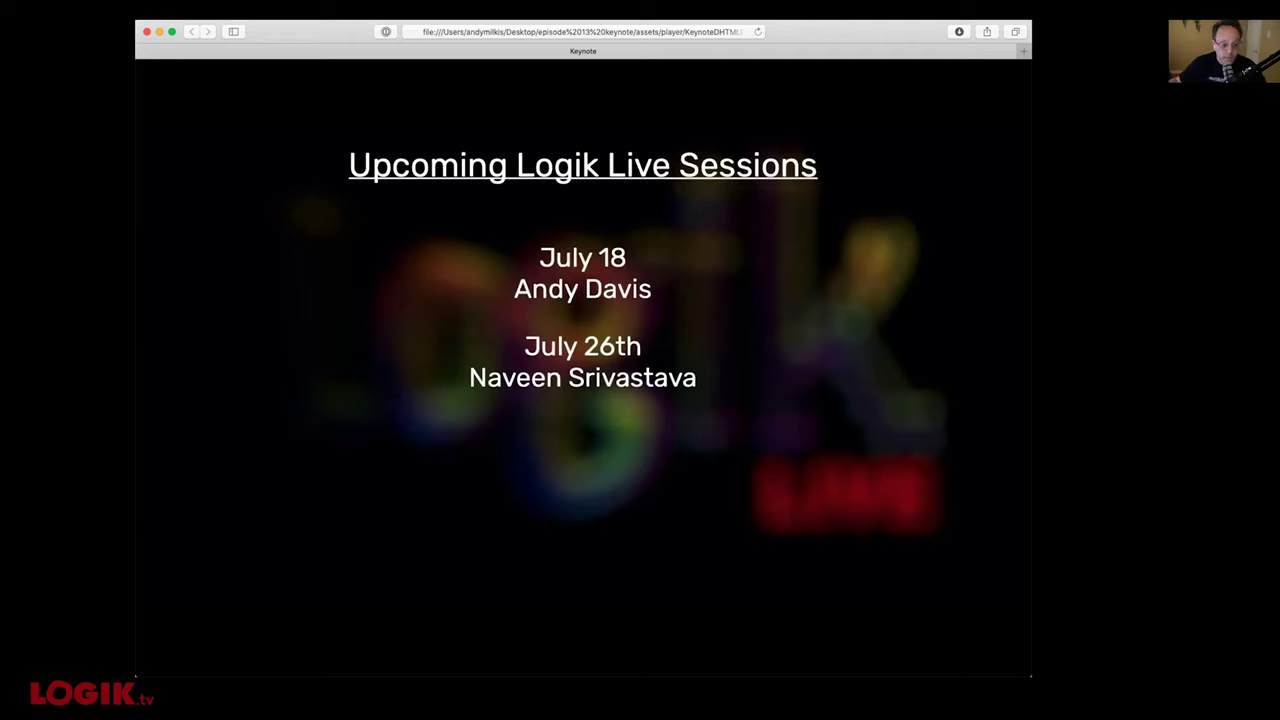
left_click(614, 409)
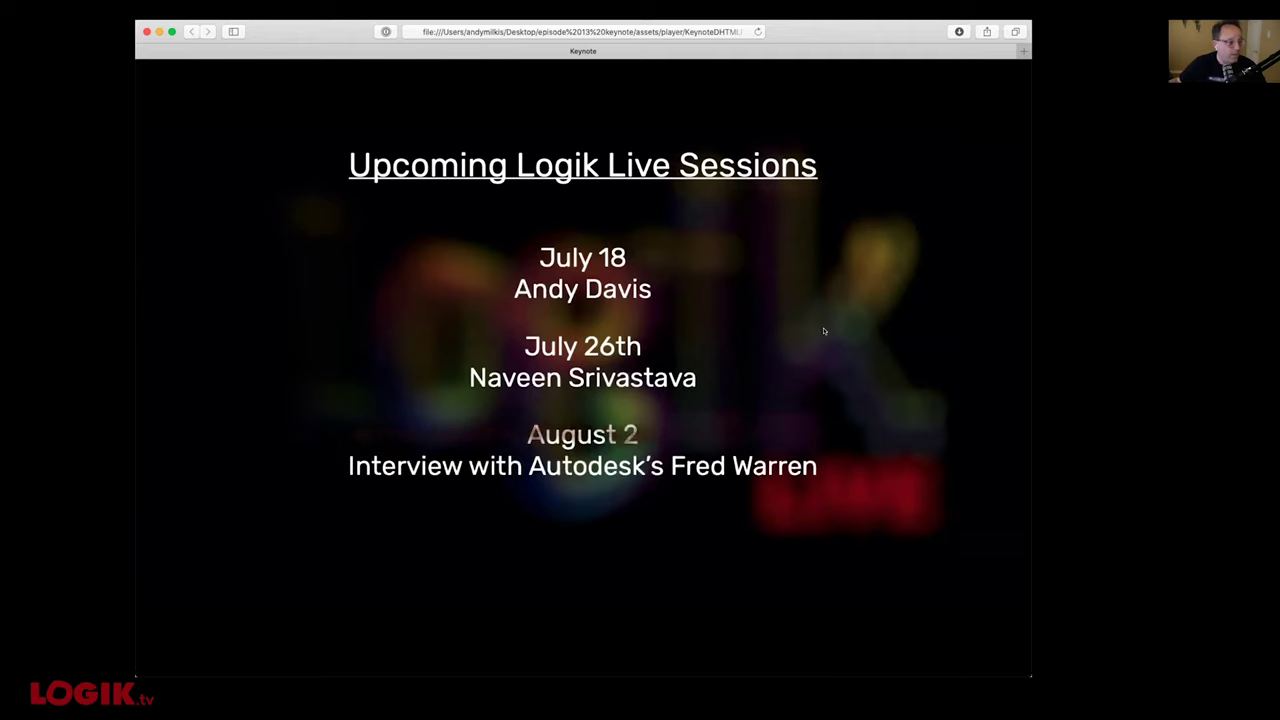